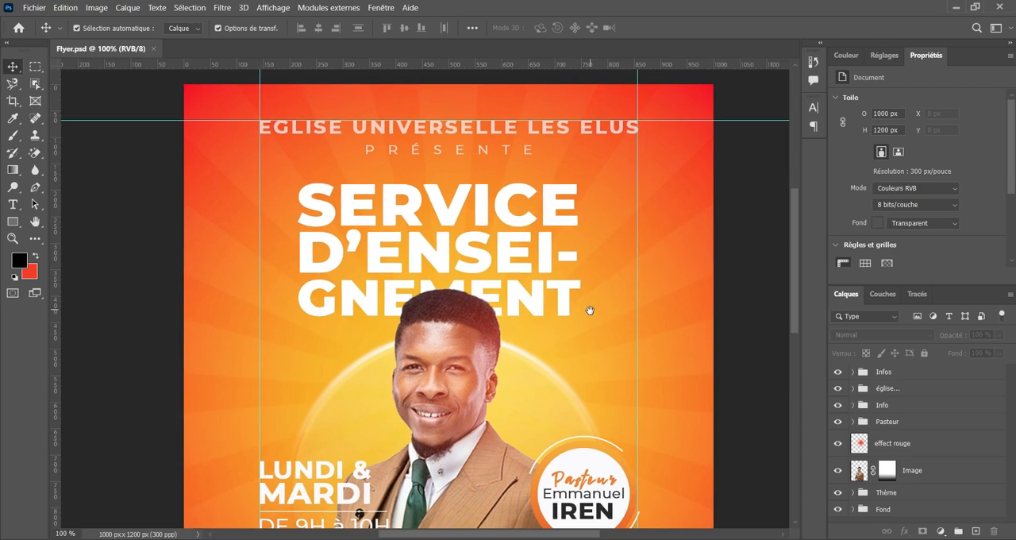
# Examine the finished church flyer up close, from its title text to the portrait and date details, and as a whole.
pyautogui.hotkey('ctrl', '+')
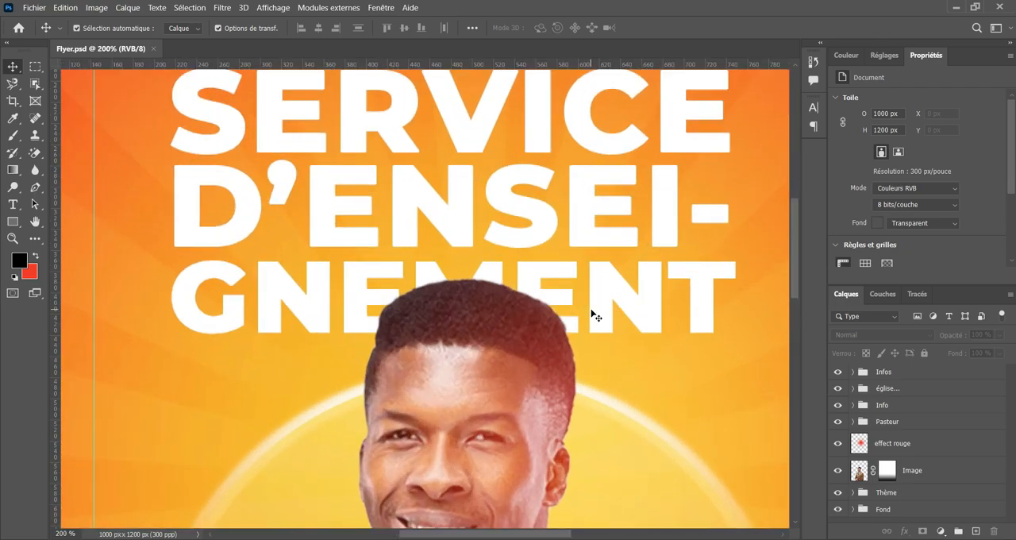
pyautogui.scroll(-10, 520, 379)
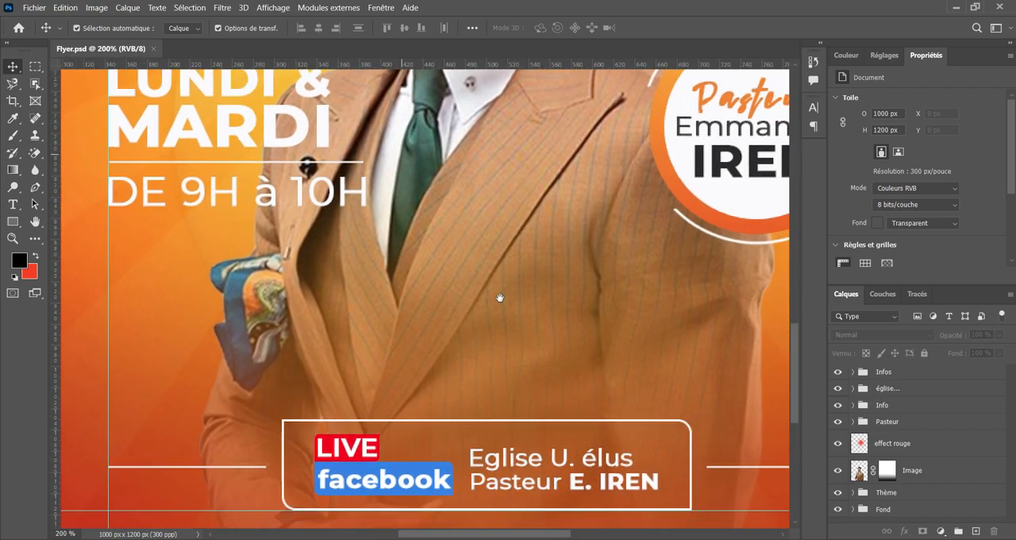
pyautogui.moveTo(502, 298); pyautogui.dragTo(574, 396)
pyautogui.moveTo(609, 299); pyautogui.dragTo(567, 420)
pyautogui.moveTo(499, 245); pyautogui.dragTo(627, 392)
pyautogui.moveTo(548, 283); pyautogui.dragTo(488, 358)
pyautogui.moveTo(449, 263); pyautogui.dragTo(533, 235)
pyautogui.moveTo(471, 231); pyautogui.dragTo(454, 226)
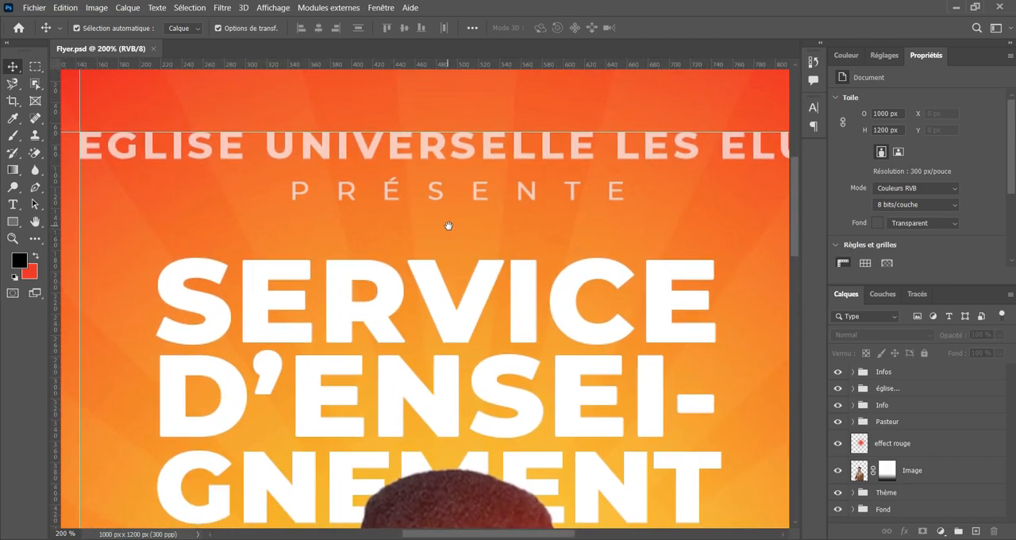
pyautogui.hotkey('ctrl', '-')
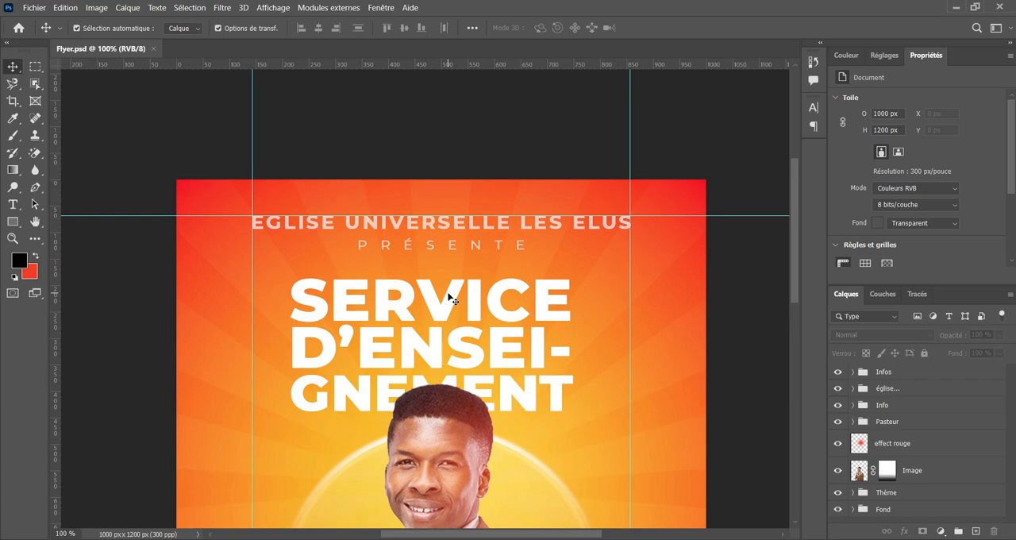
pyautogui.moveTo(484, 373); pyautogui.dragTo(482, 290)
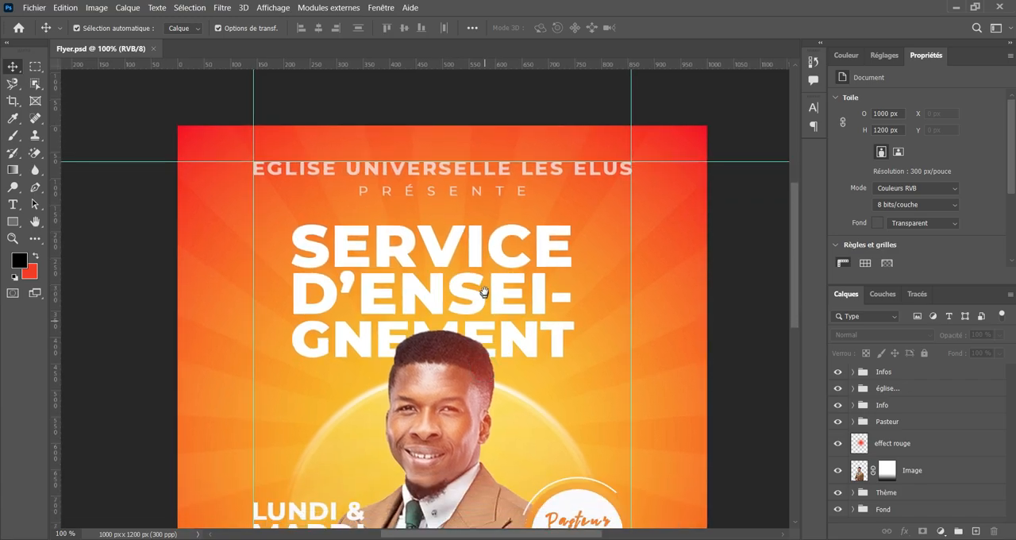
pyautogui.hotkey('ctrl', '-')
pyautogui.hotkey('ctrl', '-')
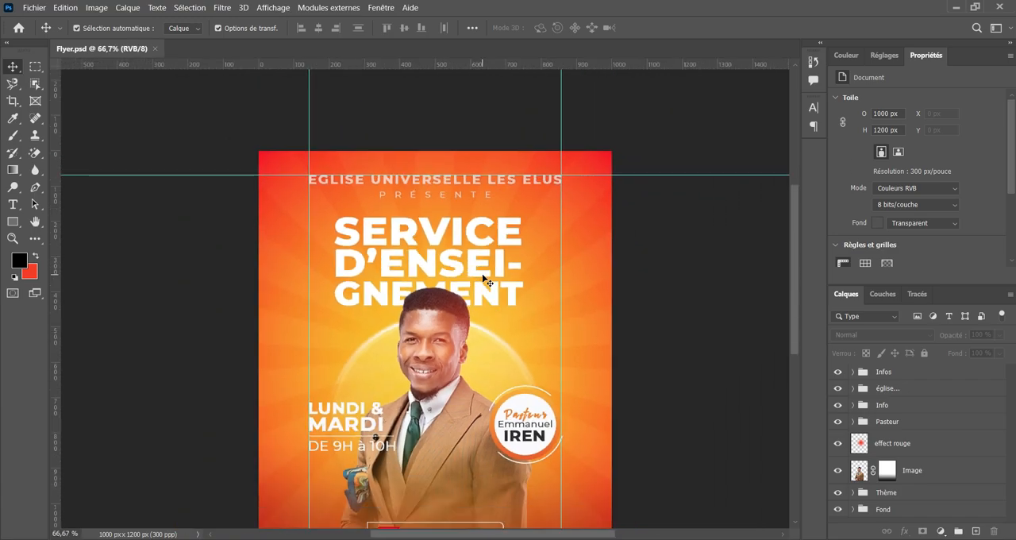
pyautogui.moveTo(560, 396); pyautogui.dragTo(554, 339)
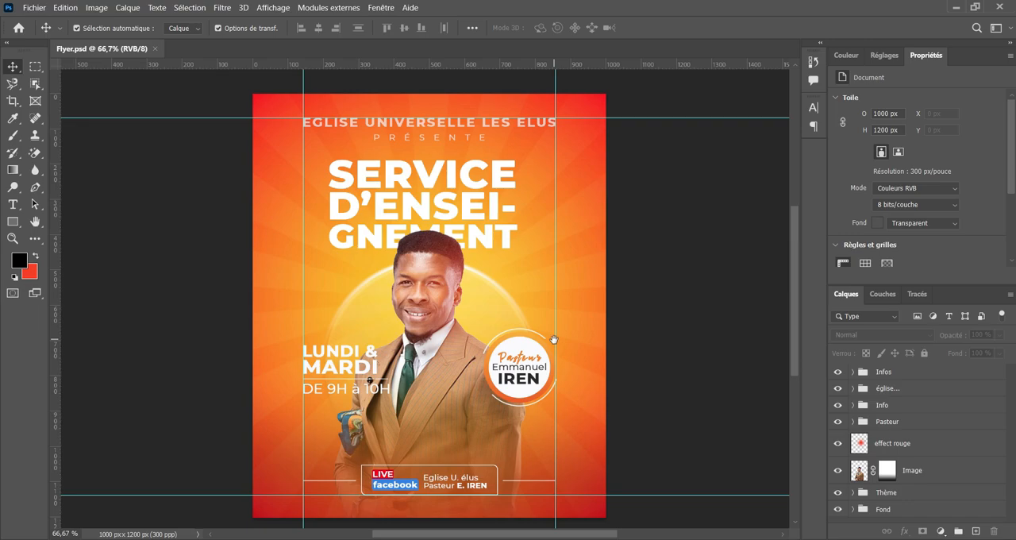
pyautogui.moveTo(370, 311); pyautogui.dragTo(378, 278)
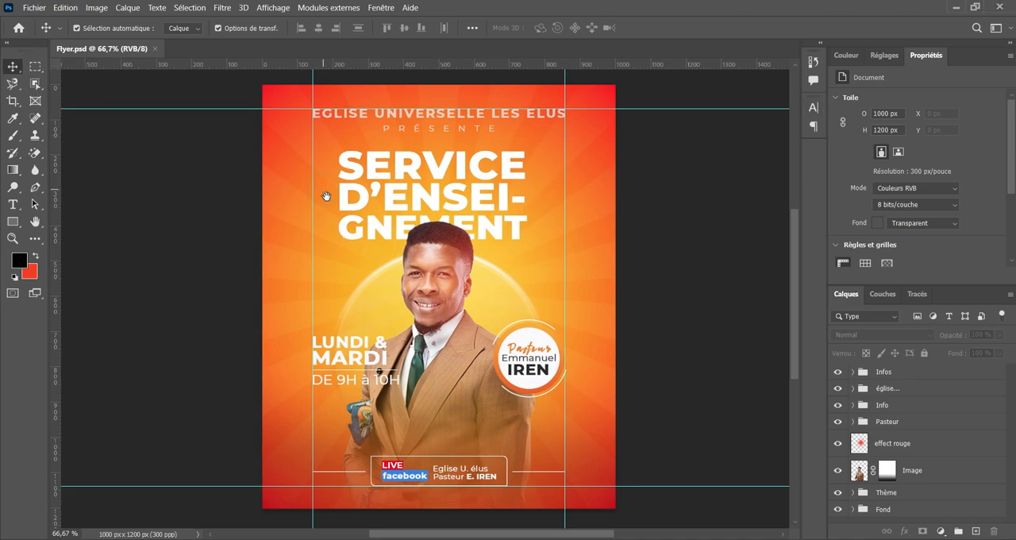
pyautogui.moveTo(323, 187)
pyautogui.mouseDown()
pyautogui.moveTo(327, 195)
pyautogui.moveTo(328, 183)
pyautogui.mouseUp()
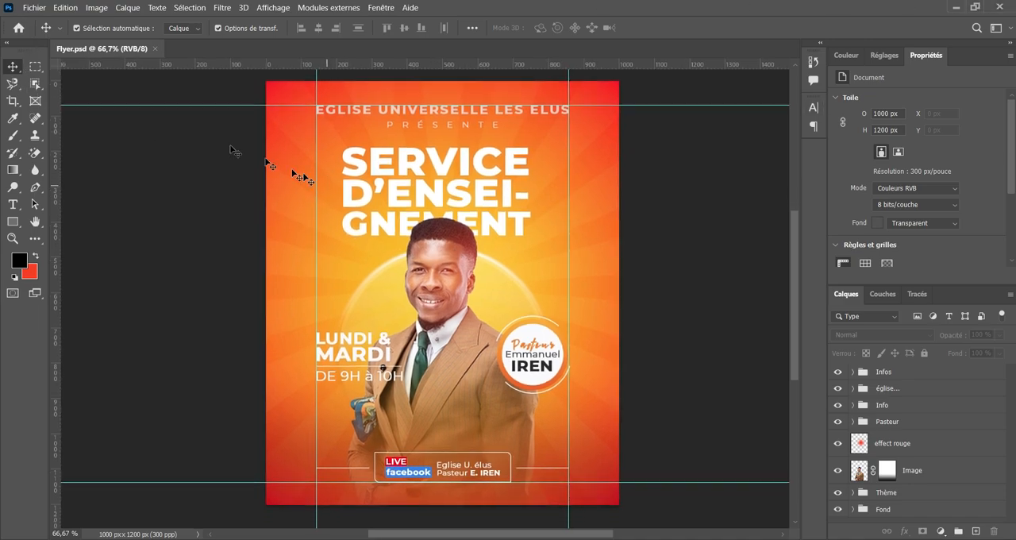
# Start a new document from the home screen and name it "Affiche church".
pyautogui.click(21, 27)
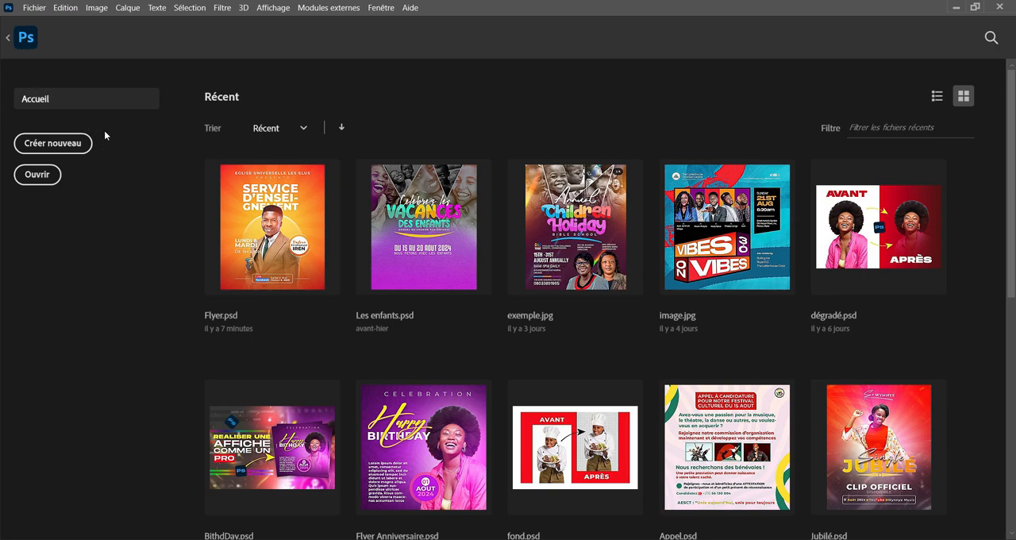
pyautogui.click(59, 146)
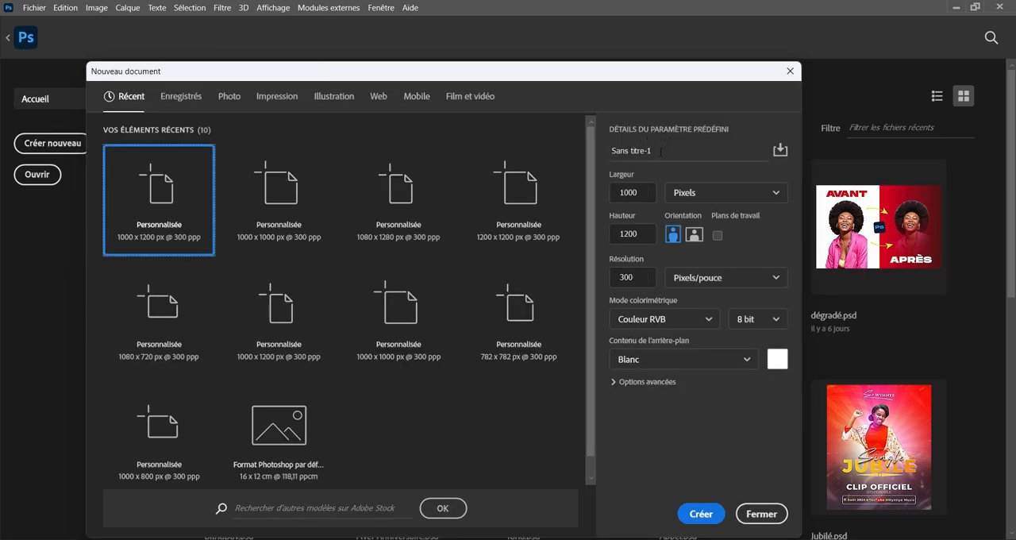
pyautogui.click(659, 151)
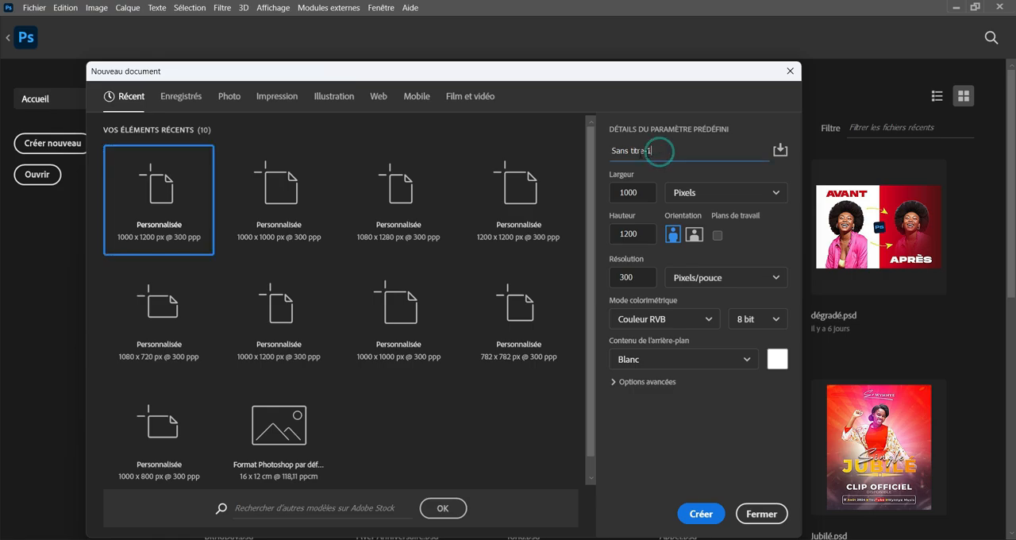
pyautogui.write('F')
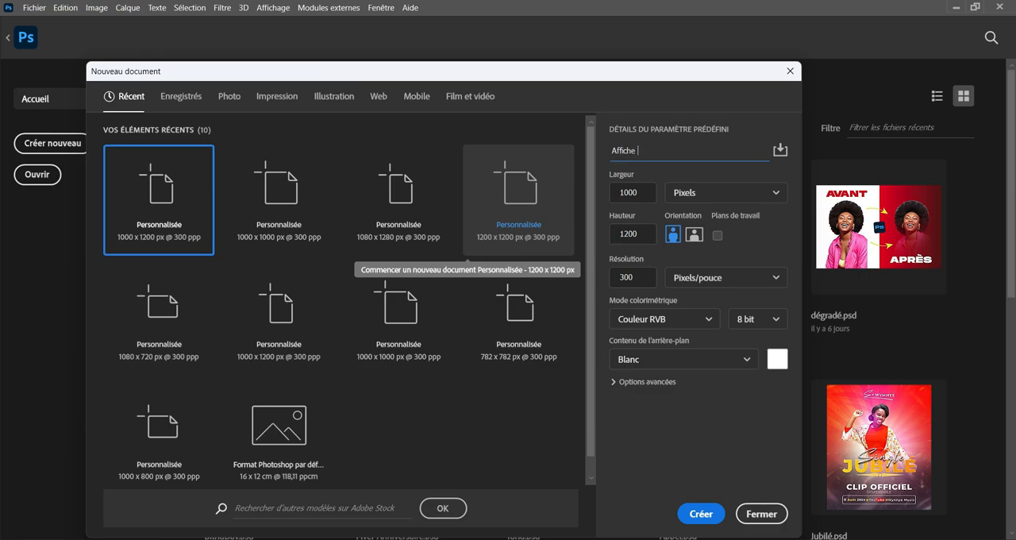
pyautogui.write('ffiche church')
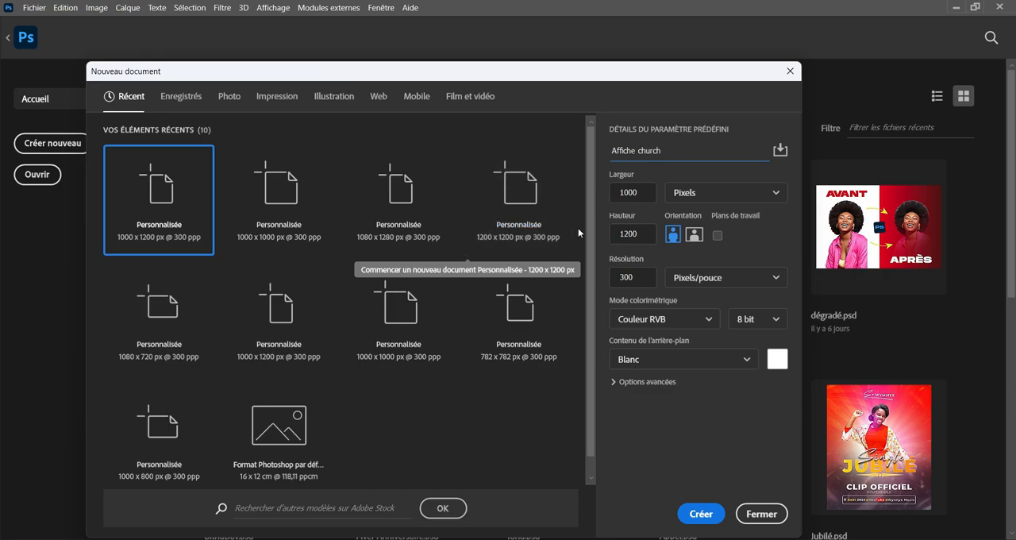
# Specify a 1000 by 1200 pixel size and a resolution of 300 pixels per inch for the new document.
pyautogui.doubleClick(642, 193)
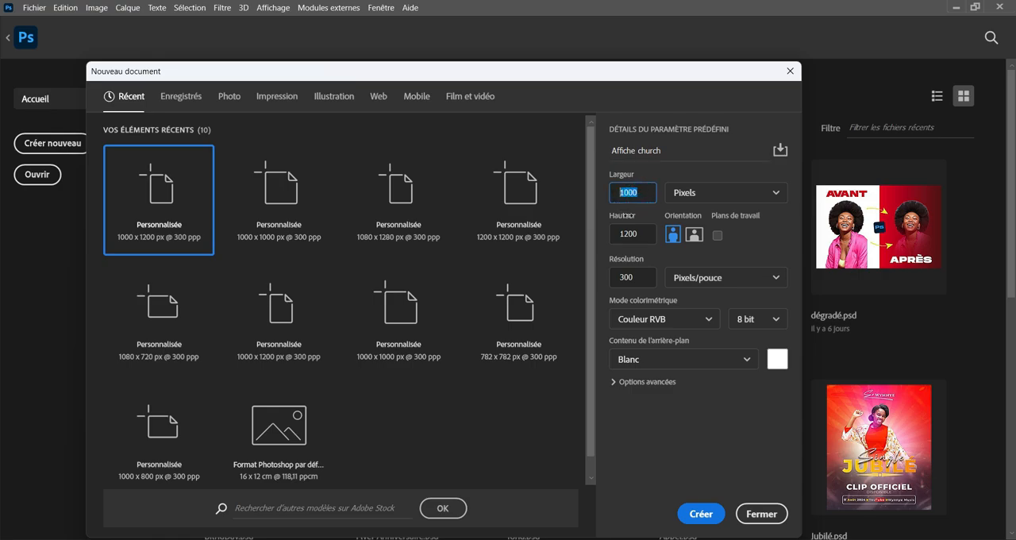
pyautogui.doubleClick(615, 233)
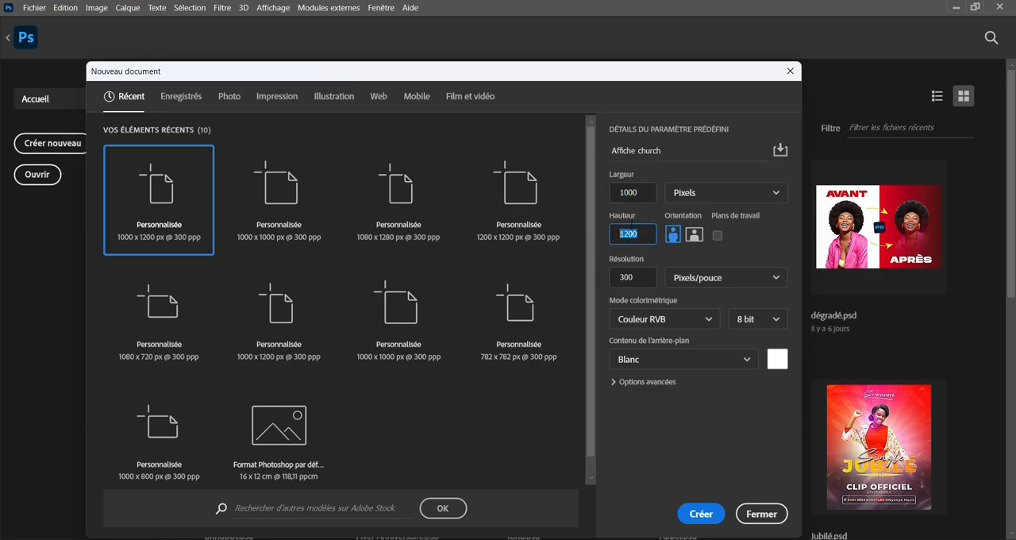
pyautogui.click(709, 194)
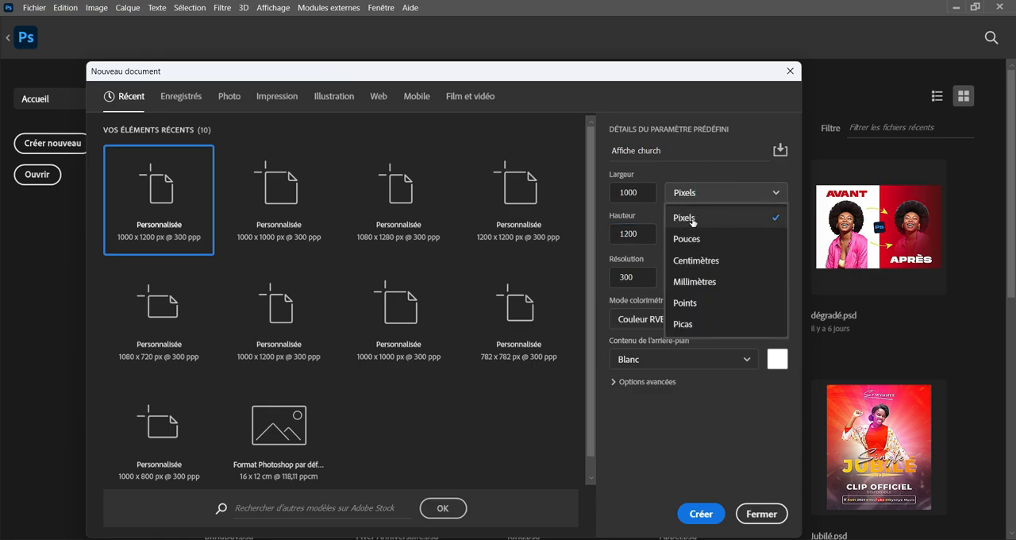
pyautogui.click(710, 216)
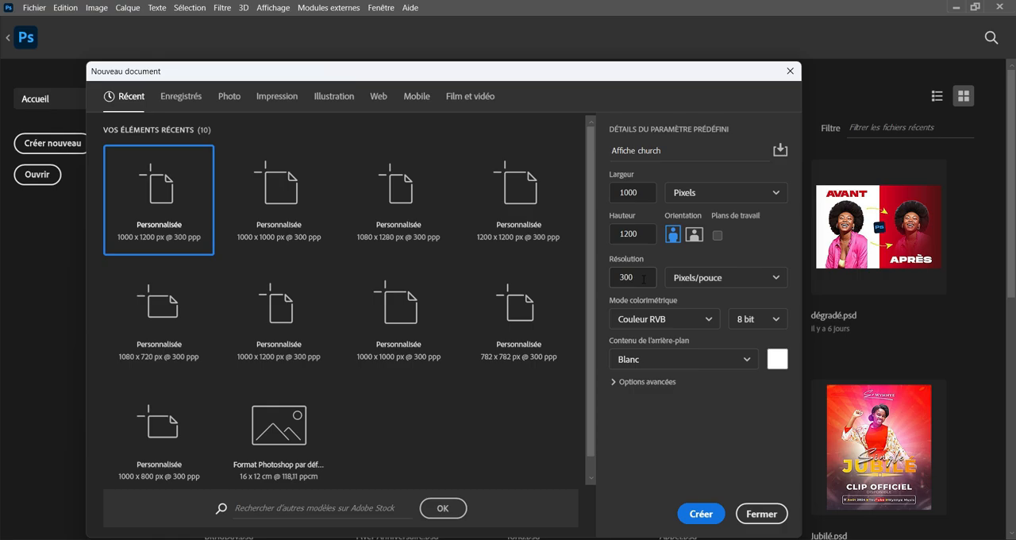
pyautogui.moveTo(643, 278); pyautogui.dragTo(610, 279)
pyautogui.moveTo(636, 279); pyautogui.dragTo(621, 277)
pyautogui.write('7')
# Try Couleur CMJN as the colour mode of the new document.
pyautogui.click(687, 318)
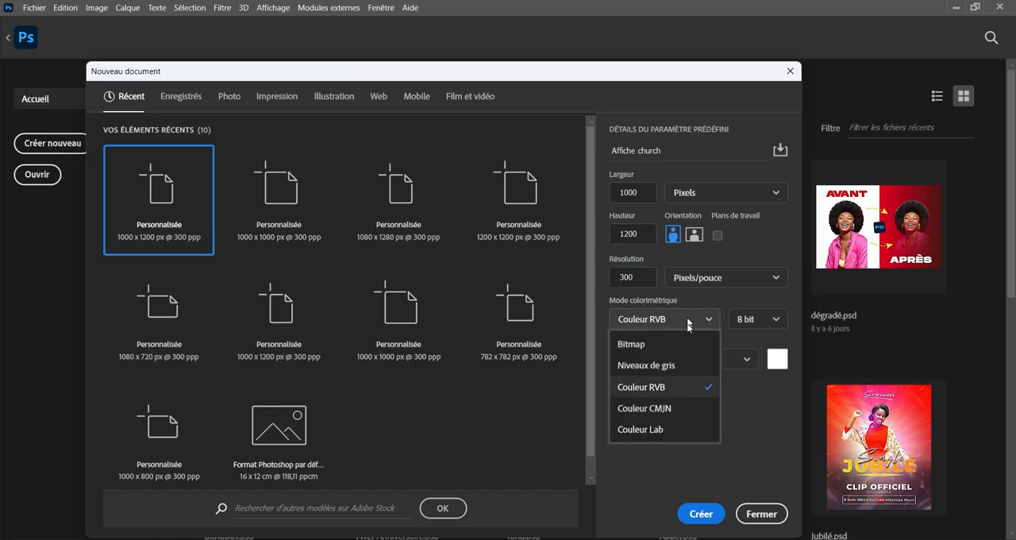
pyautogui.click(661, 395)
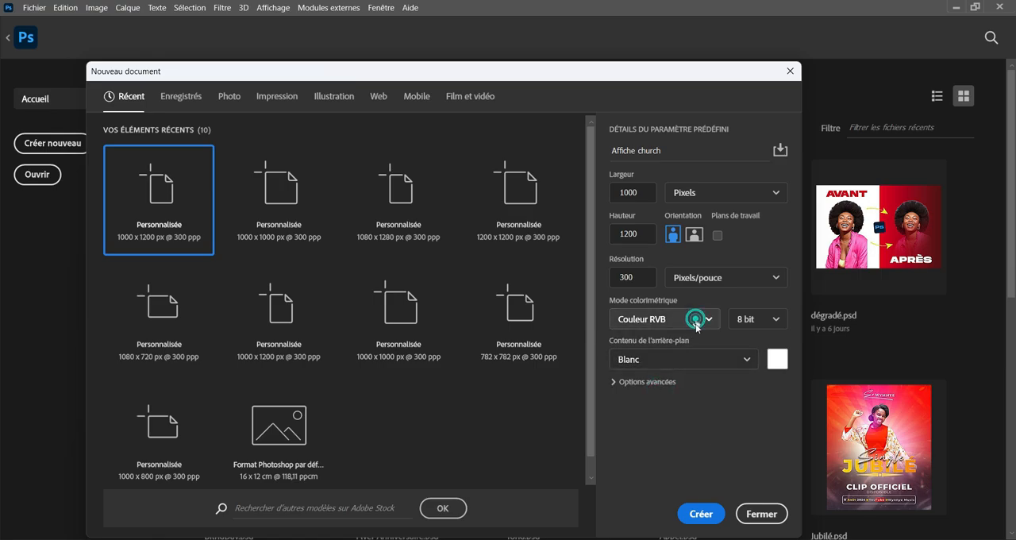
pyautogui.click(695, 319)
pyautogui.click(666, 408)
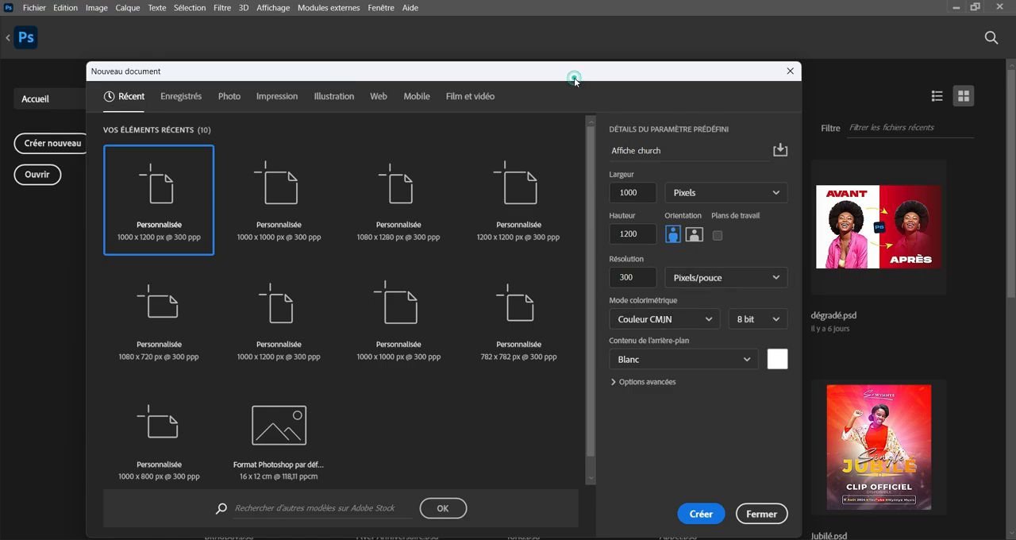
pyautogui.moveTo(575, 77); pyautogui.dragTo(618, 71)
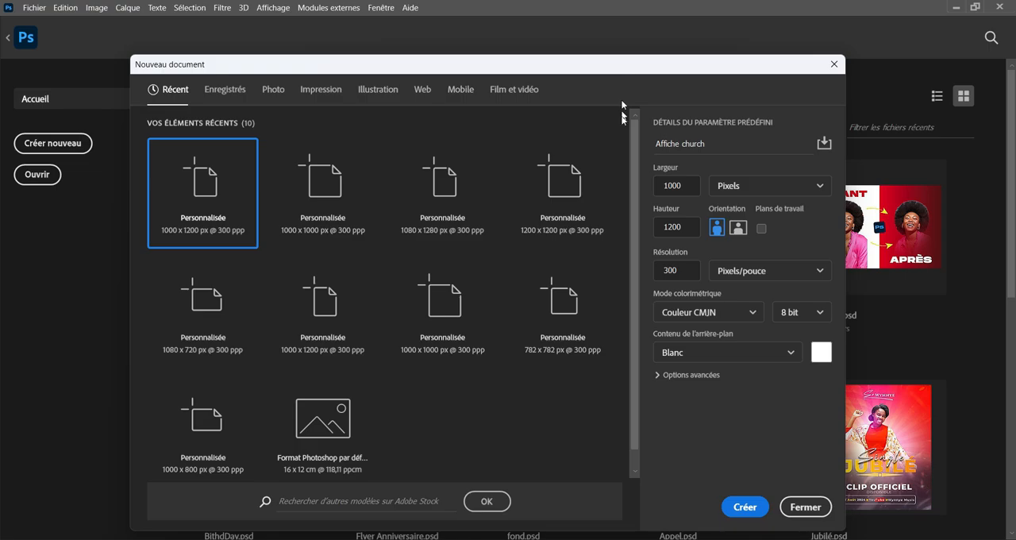
# Set the colour mode to Couleur RVB and create the document.
pyautogui.click(751, 313)
pyautogui.click(714, 380)
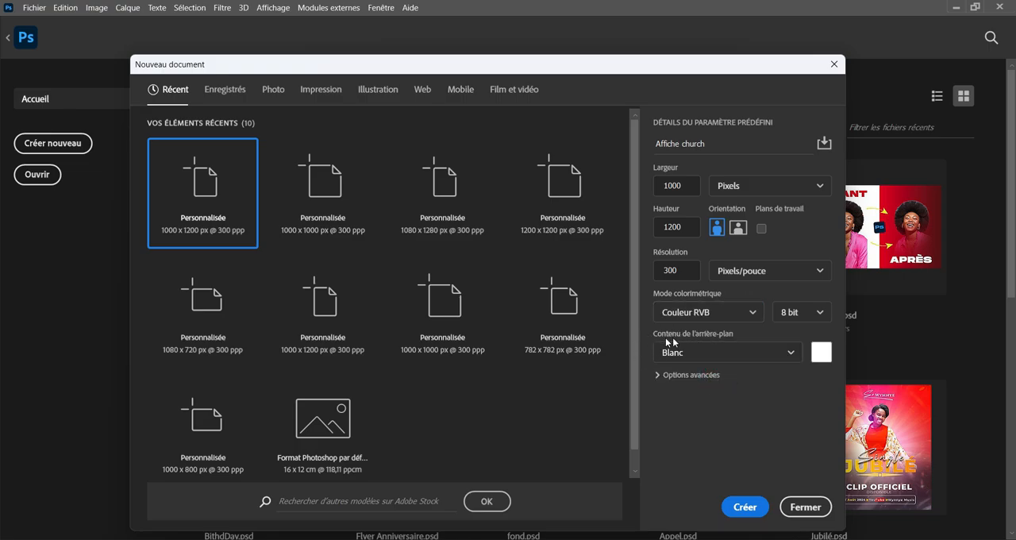
pyautogui.click(749, 507)
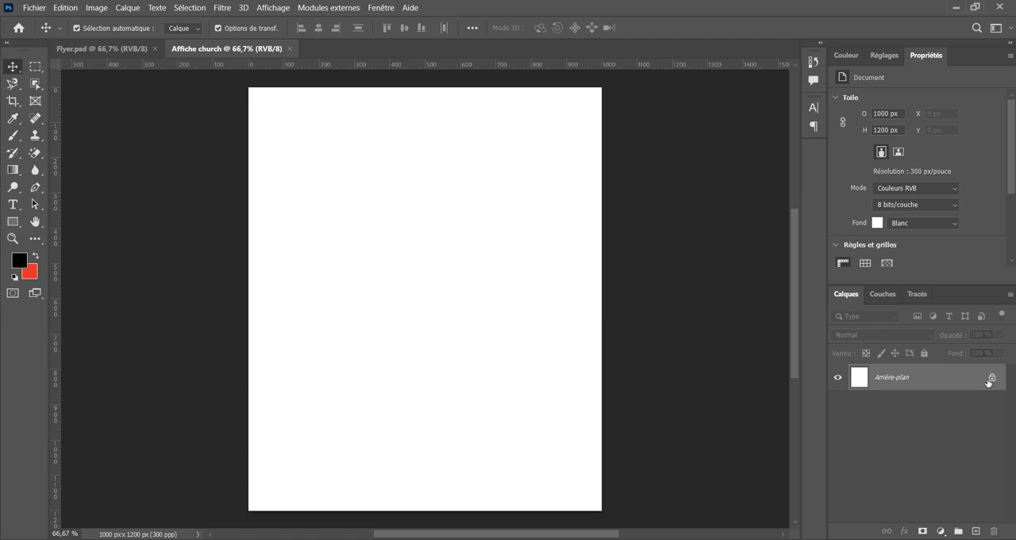
pyautogui.click(941, 530)
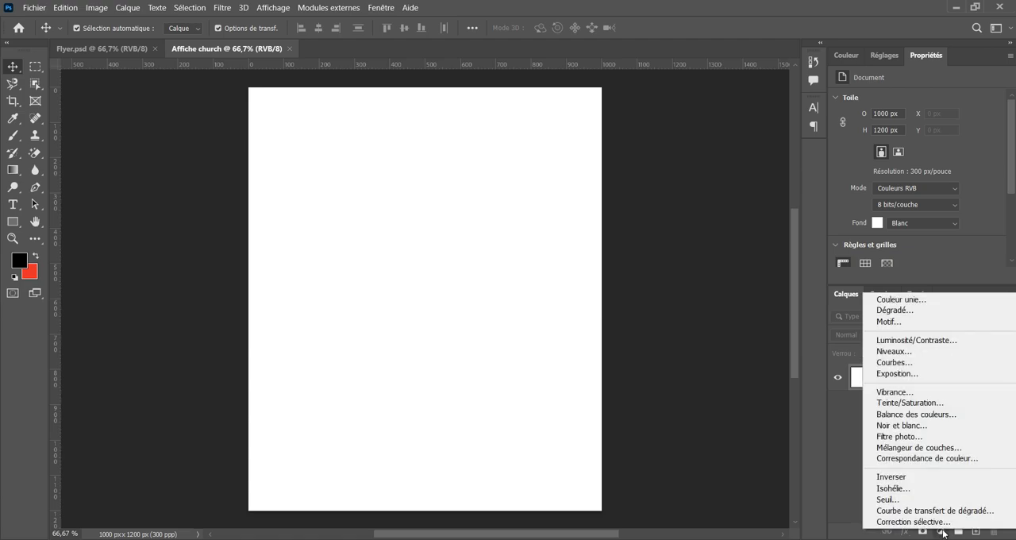
pyautogui.click(904, 310)
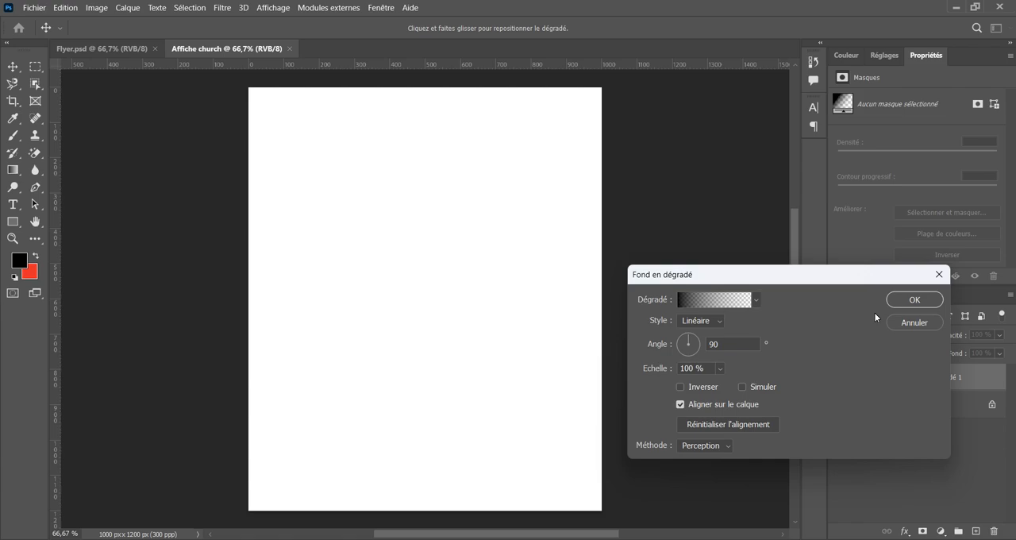
pyautogui.moveTo(789, 274); pyautogui.dragTo(611, 313)
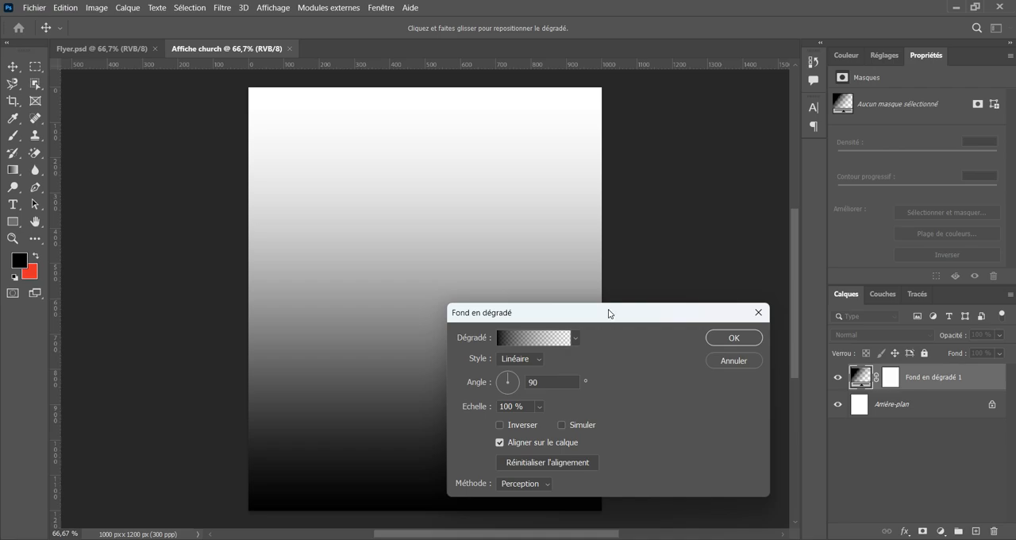
pyautogui.click(745, 362)
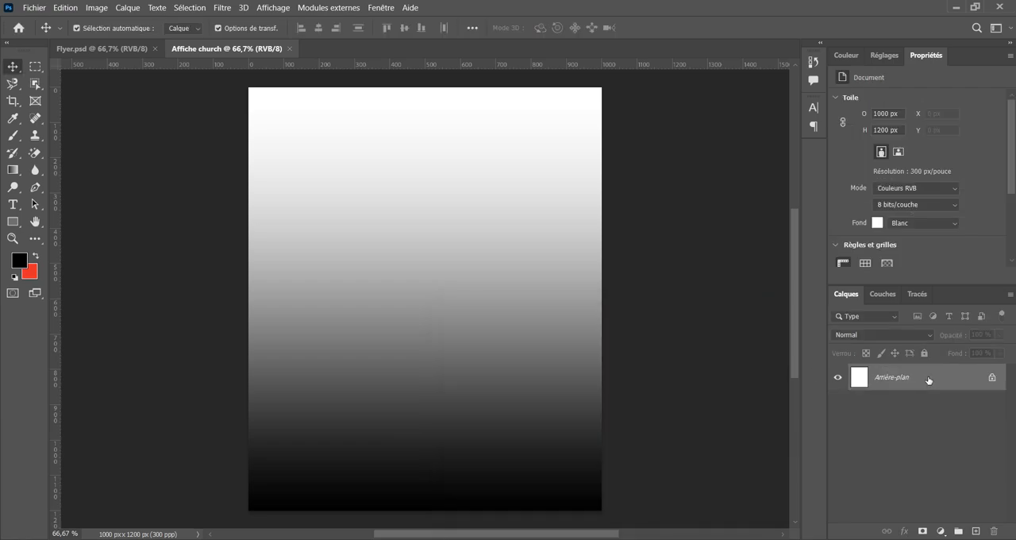
# Unlock the background layer and add a gradient fill layer above it.
pyautogui.click(992, 379)
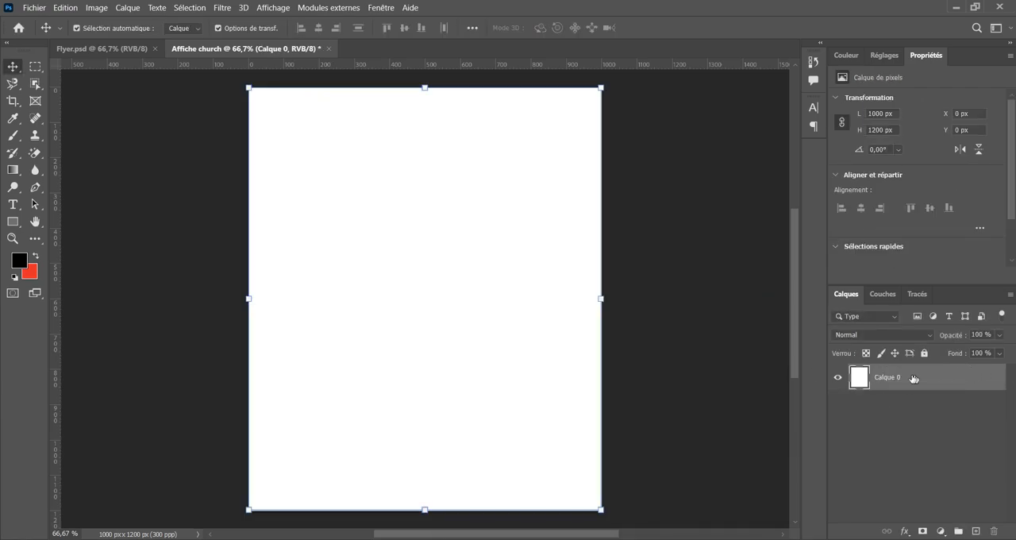
pyautogui.click(939, 531)
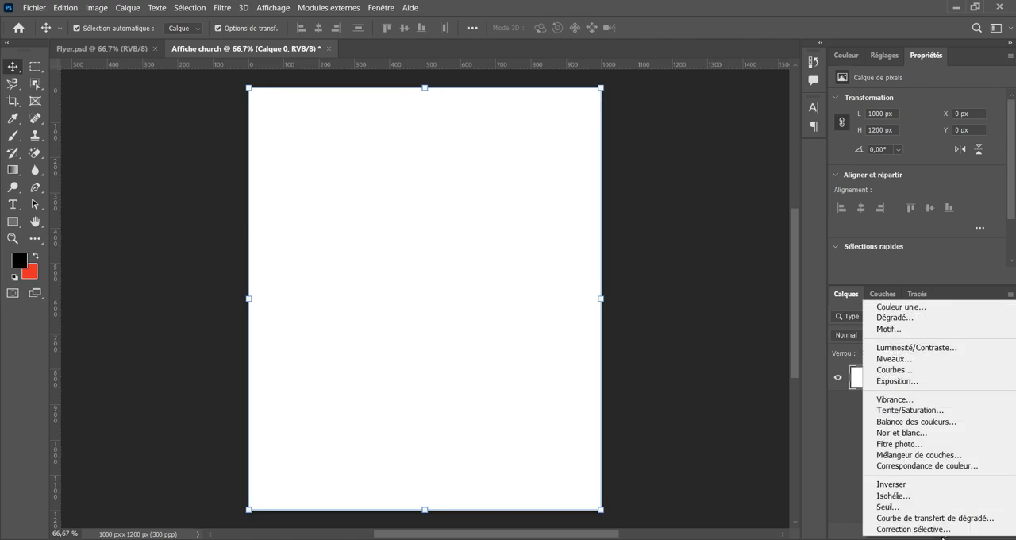
pyautogui.click(890, 319)
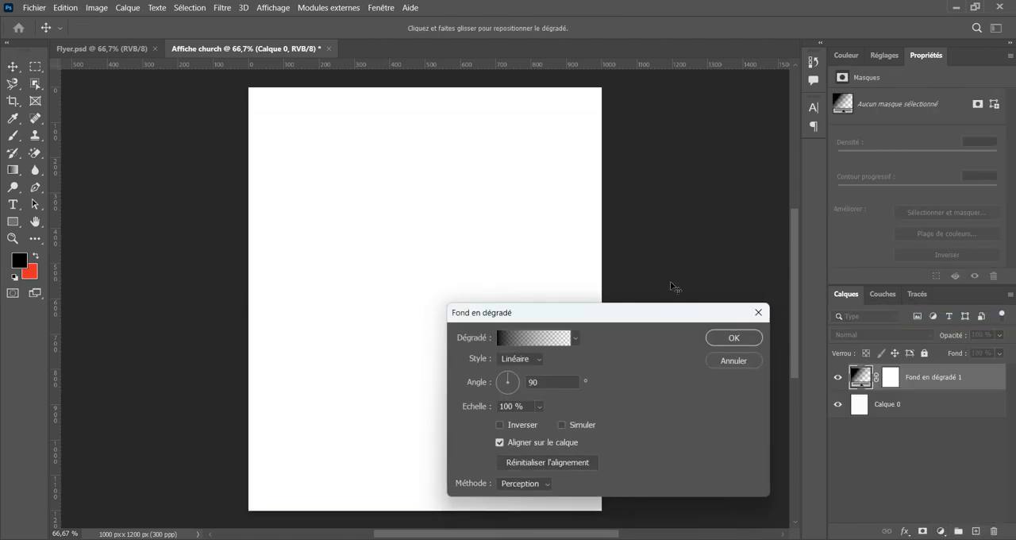
pyautogui.moveTo(627, 312); pyautogui.dragTo(778, 214)
# Set the gradient's starting colour stop to a bright, saturated red with a hue of 4°.
pyautogui.click(684, 239)
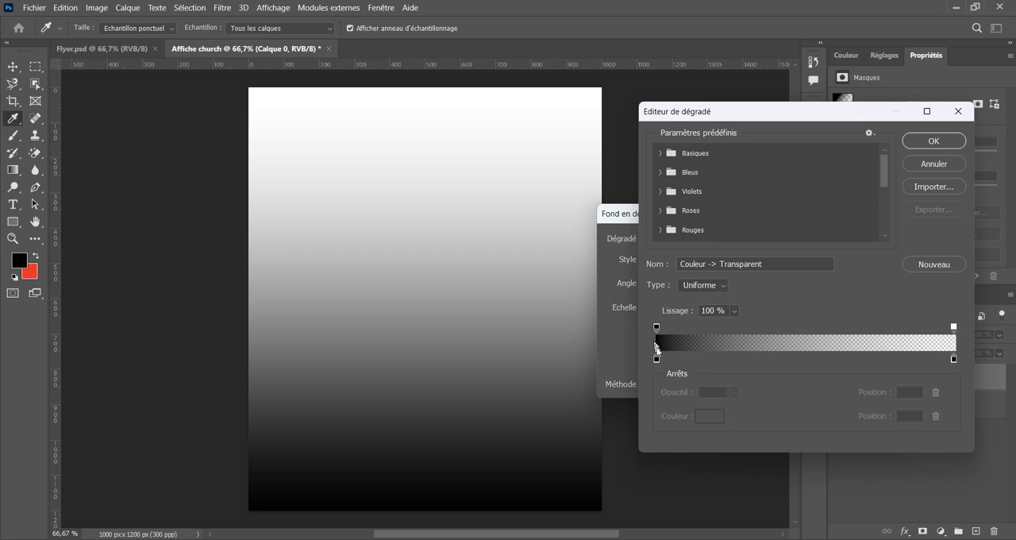
pyautogui.click(657, 358)
pyautogui.click(709, 416)
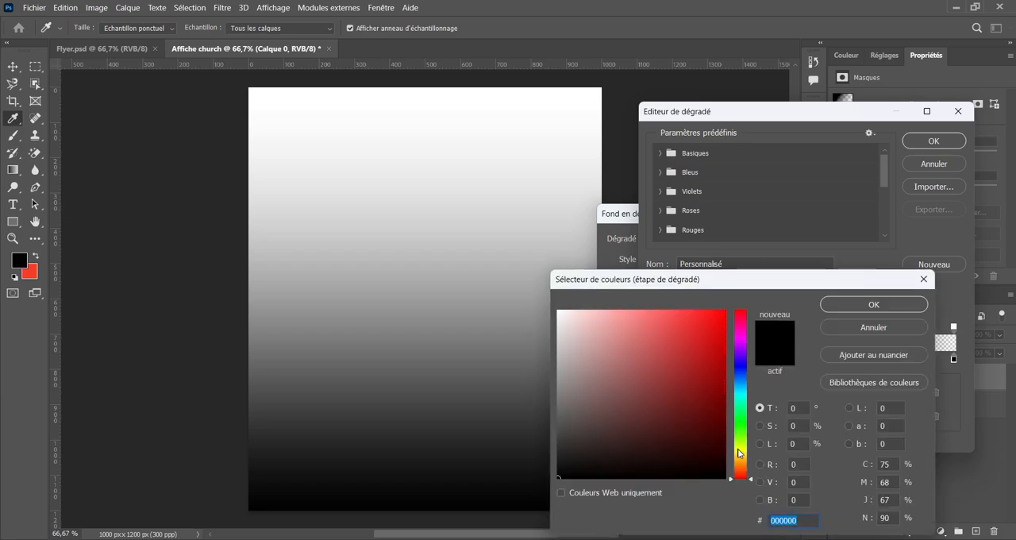
pyautogui.moveTo(740, 475); pyautogui.dragTo(743, 477)
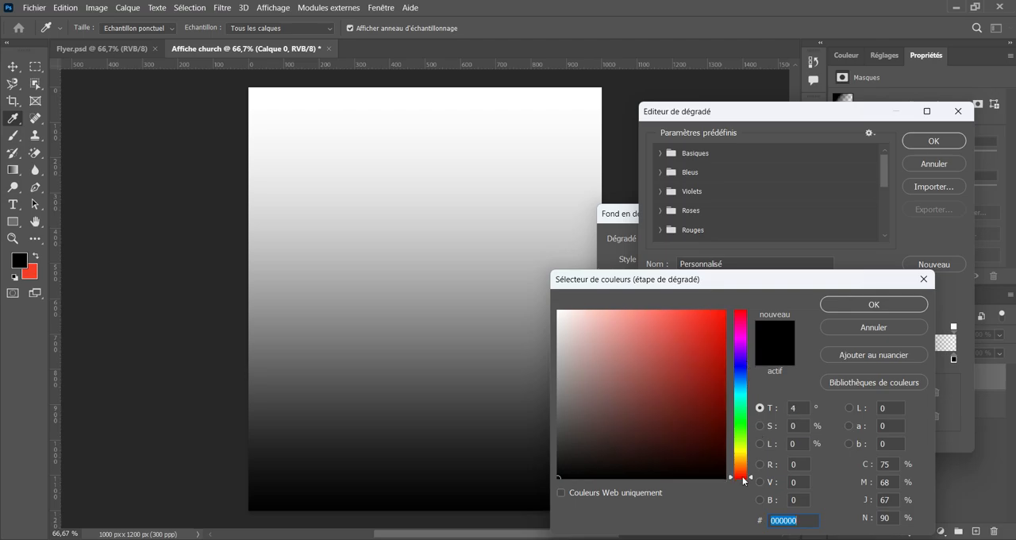
pyautogui.click(724, 311)
pyautogui.click(881, 305)
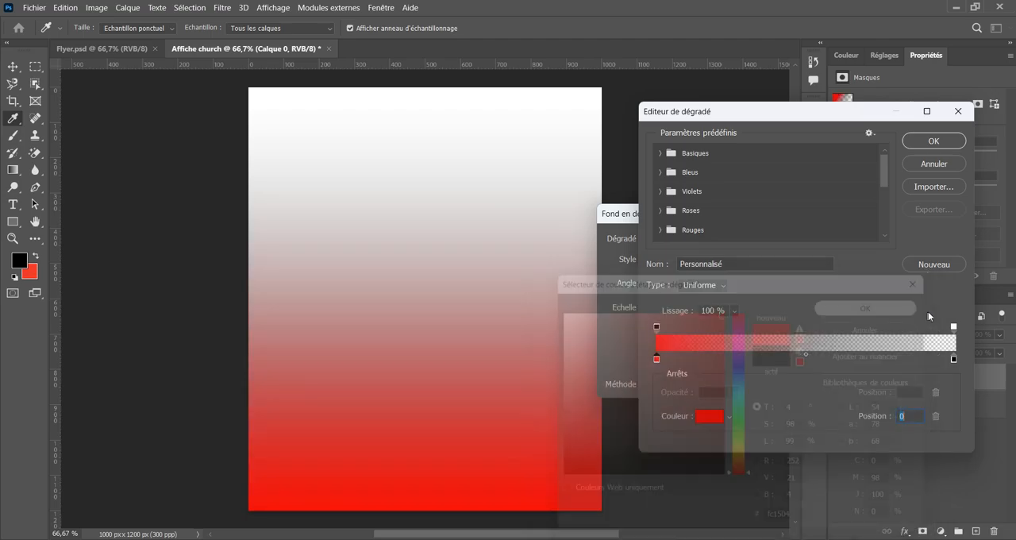
# Make the gradient's transparent end fully opaque and set its end colour stop to an orange with a hue of about 38°.
pyautogui.click(953, 326)
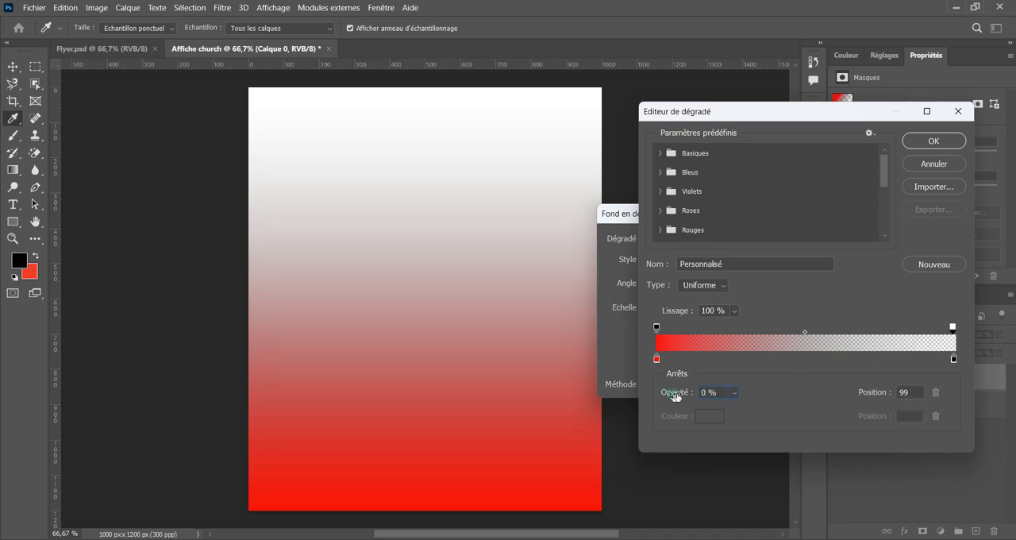
pyautogui.moveTo(673, 392); pyautogui.dragTo(920, 361)
pyautogui.click(954, 358)
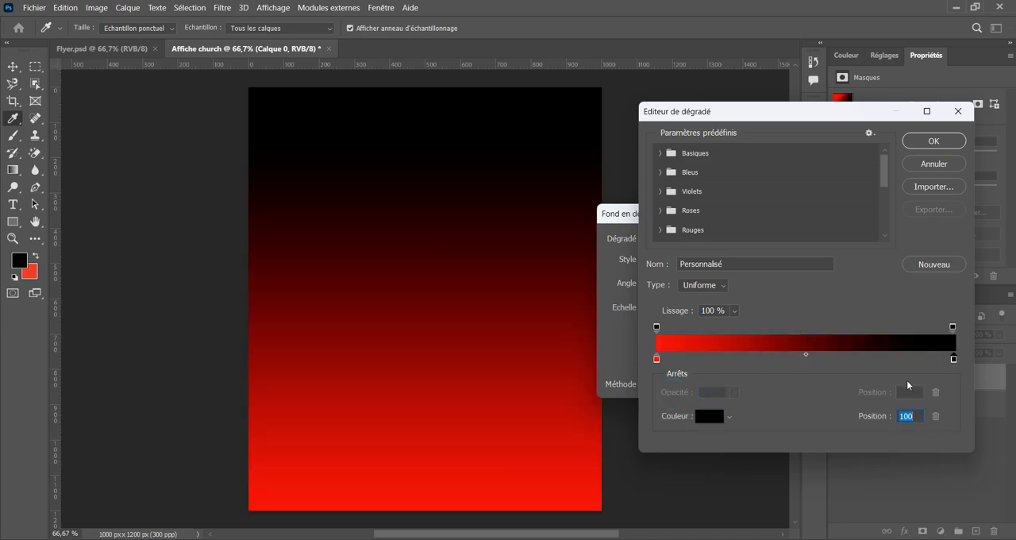
pyautogui.click(709, 420)
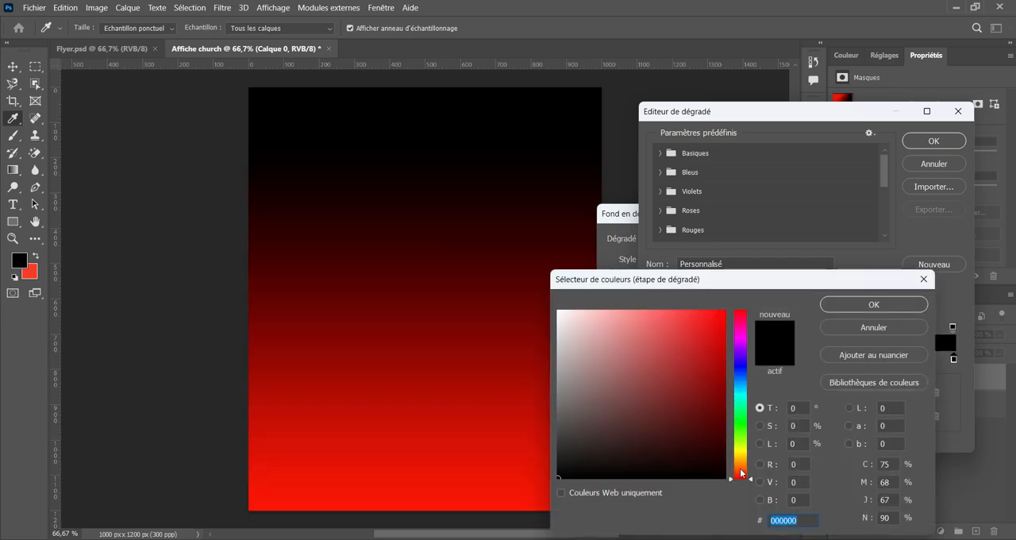
pyautogui.moveTo(741, 473); pyautogui.dragTo(743, 465)
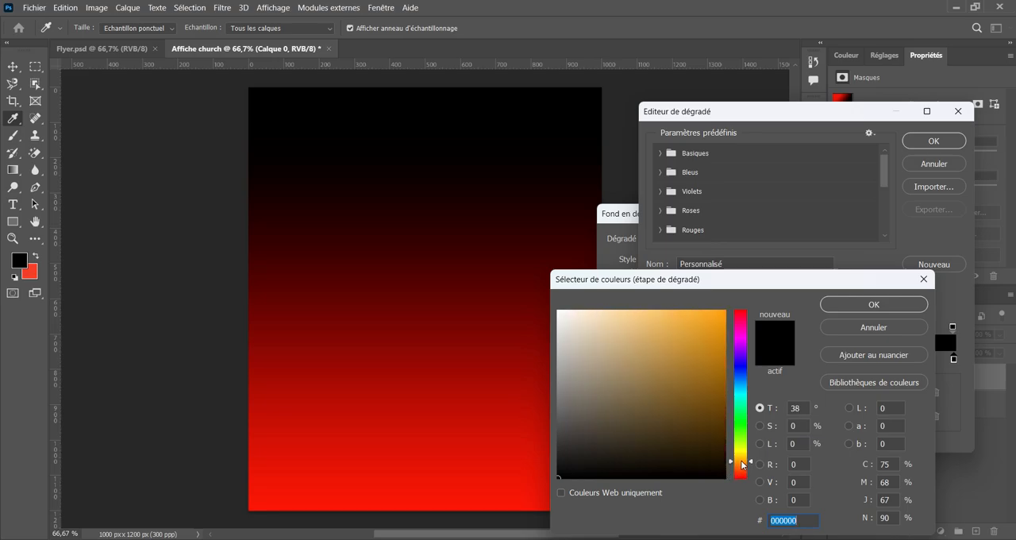
pyautogui.click(721, 319)
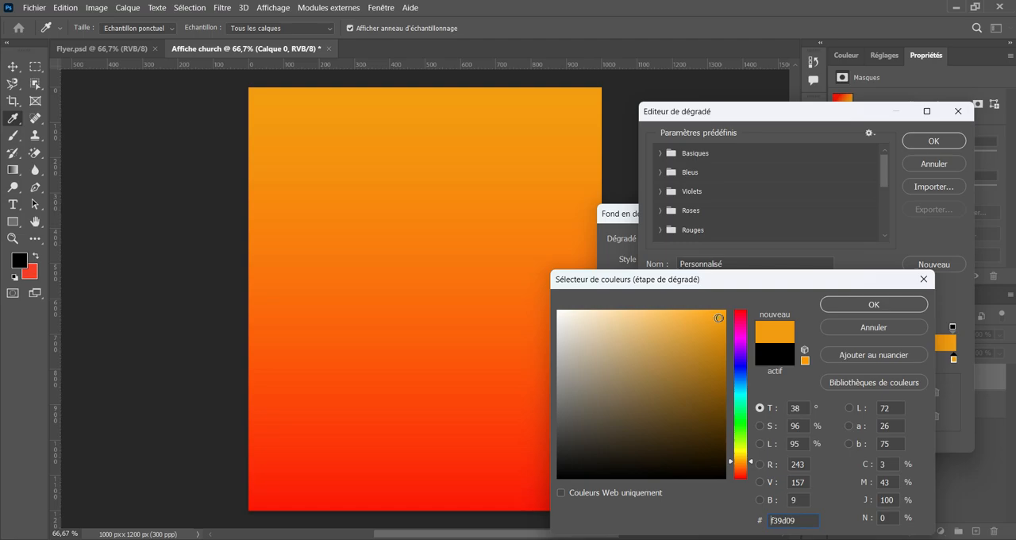
pyautogui.moveTo(718, 318); pyautogui.dragTo(717, 317)
pyautogui.click(874, 305)
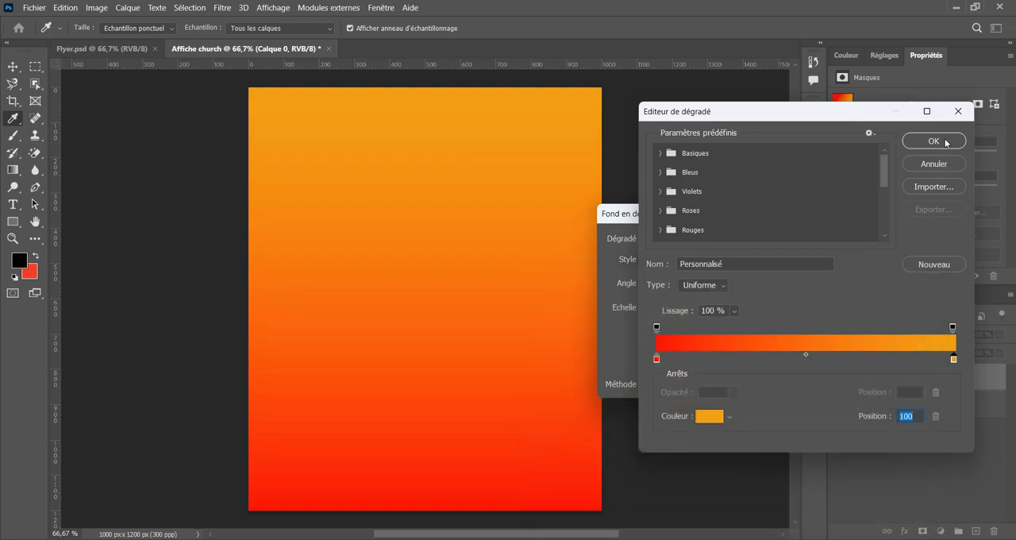
pyautogui.click(933, 141)
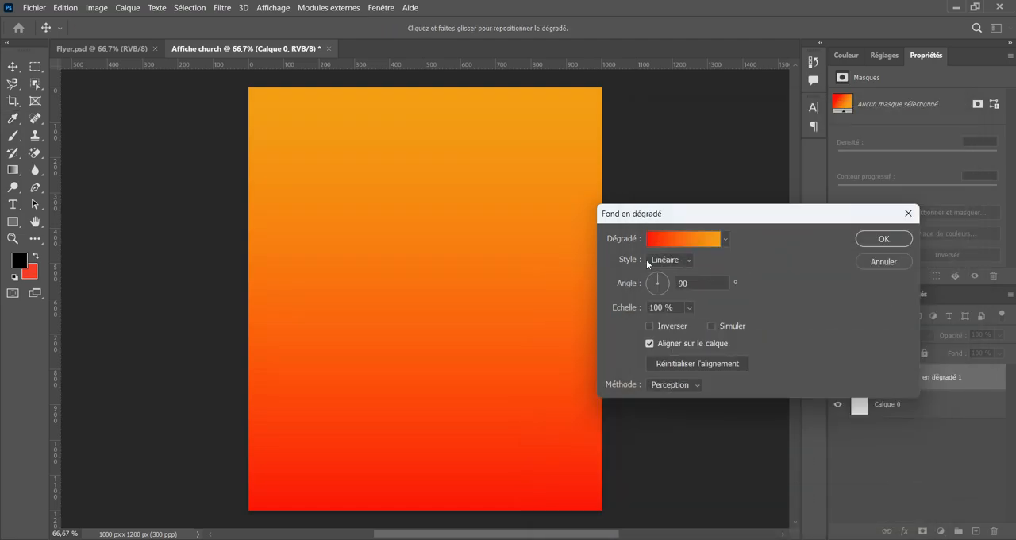
# Change the gradient fill's style to Radial and set its scale to 150%.
pyautogui.click(689, 260)
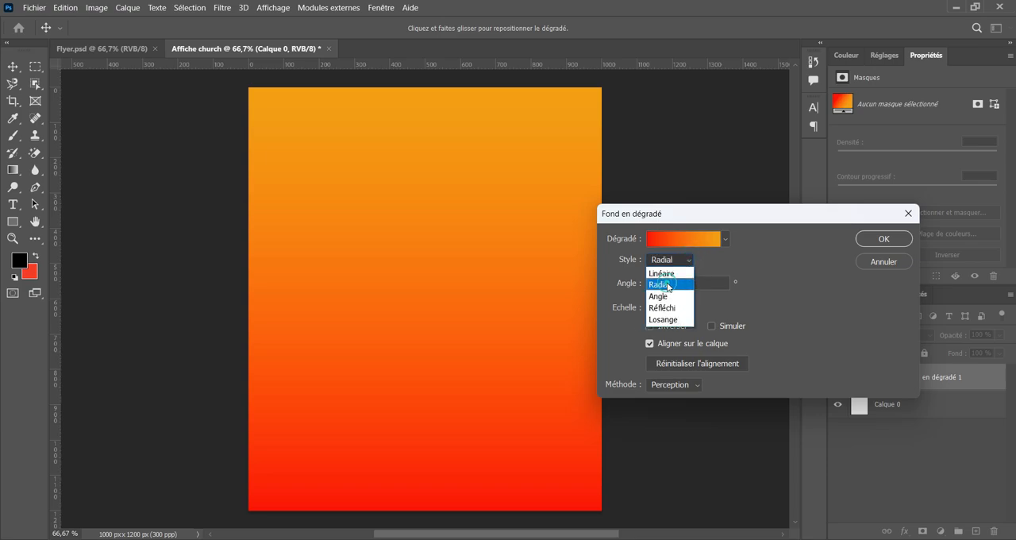
pyautogui.click(668, 284)
pyautogui.click(705, 283)
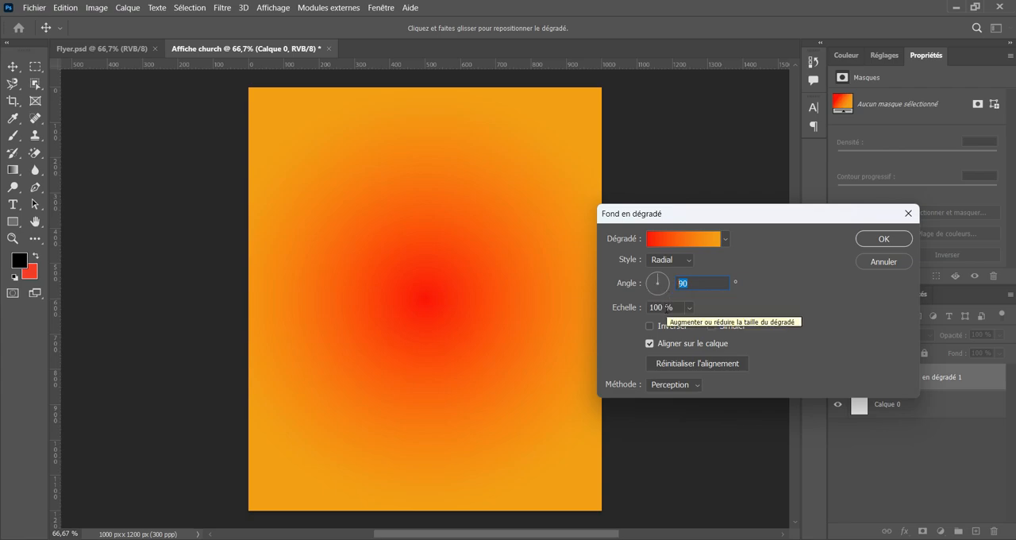
pyautogui.click(660, 307)
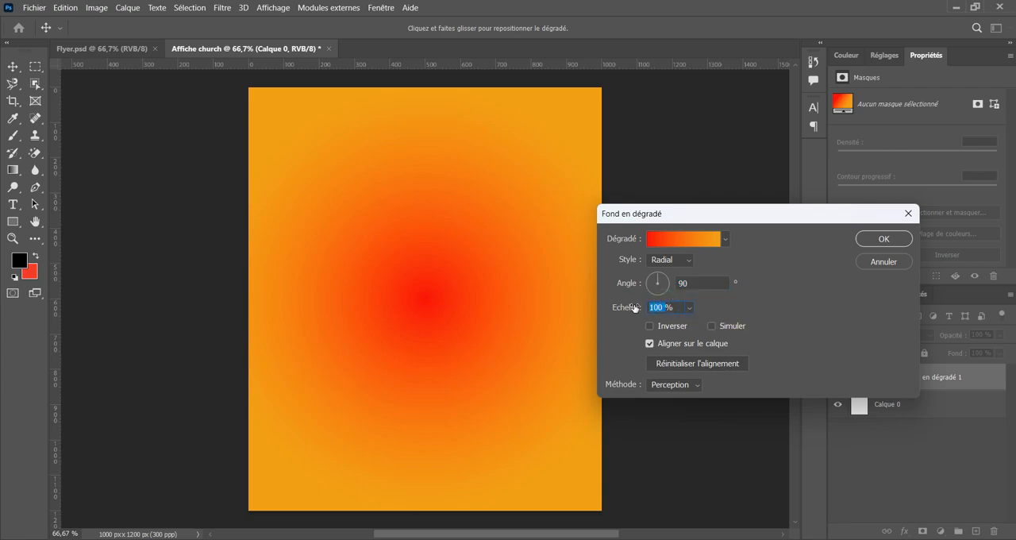
pyautogui.write('150')
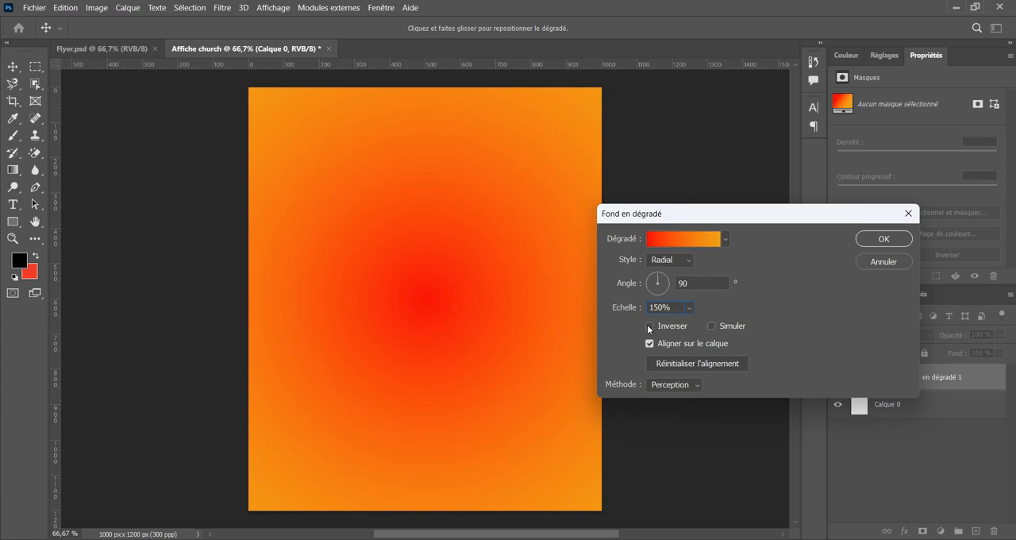
# Reverse the radial gradient so orange is at the centre and red at the edges, and apply the fill.
pyautogui.click(649, 326)
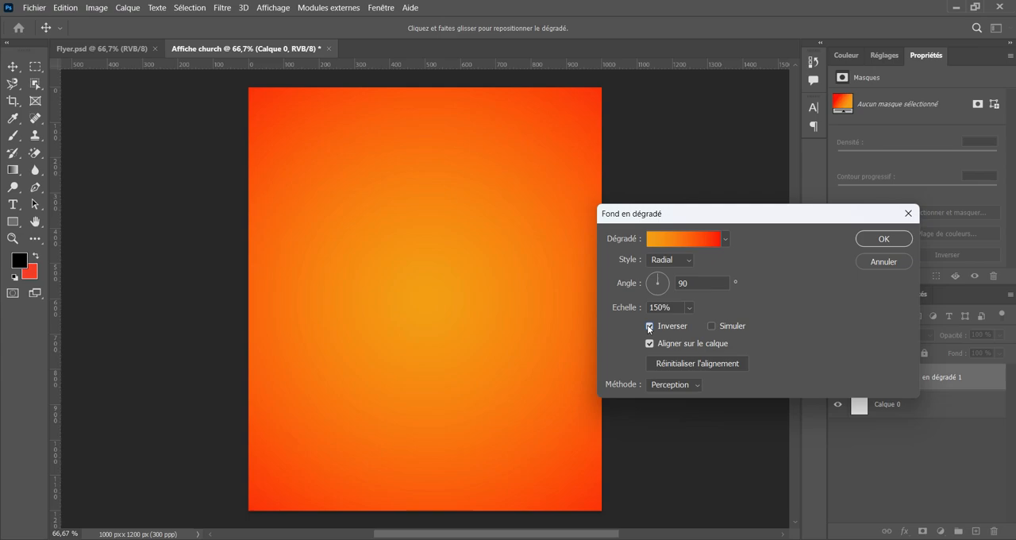
pyautogui.click(649, 327)
pyautogui.click(649, 326)
pyautogui.moveTo(743, 217)
pyautogui.mouseDown()
pyautogui.moveTo(732, 220)
pyautogui.moveTo(749, 228)
pyautogui.mouseUp()
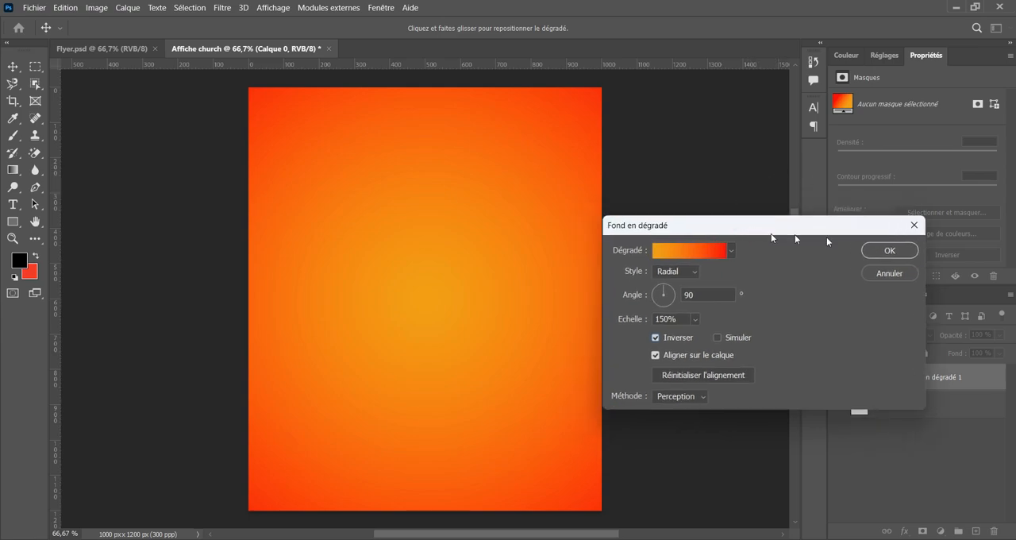
pyautogui.click(890, 250)
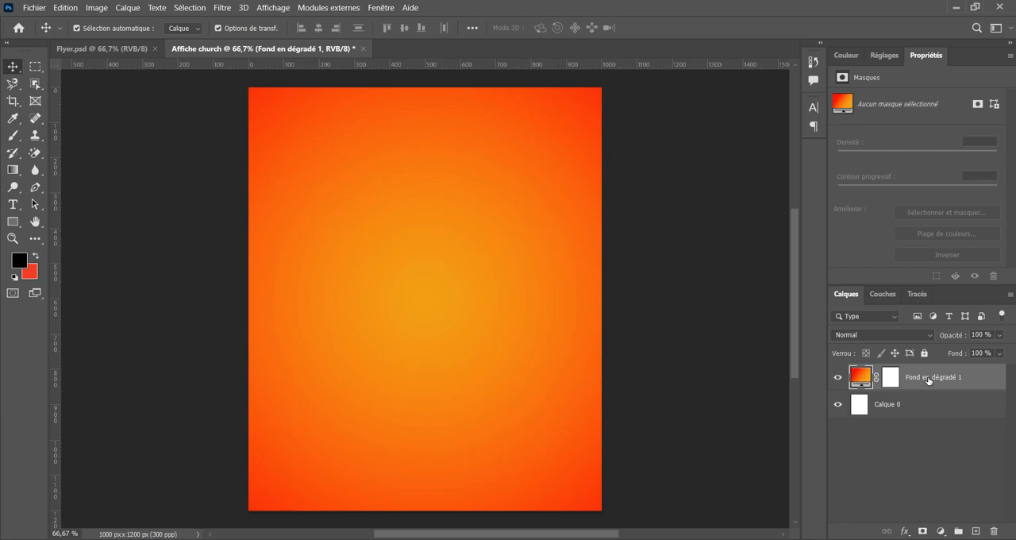
# Examine the radial gradient background up close and at full-page size.
pyautogui.hotkey('ctrl', '-')
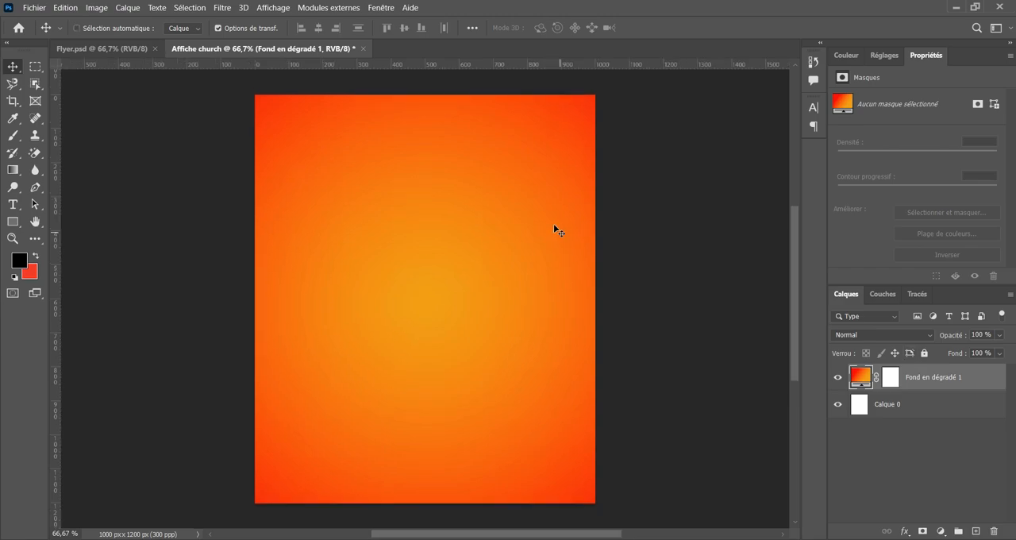
pyautogui.hotkey('ctrl', '+')
pyautogui.hotkey('ctrl', '+')
pyautogui.hotkey('ctrl', '+')
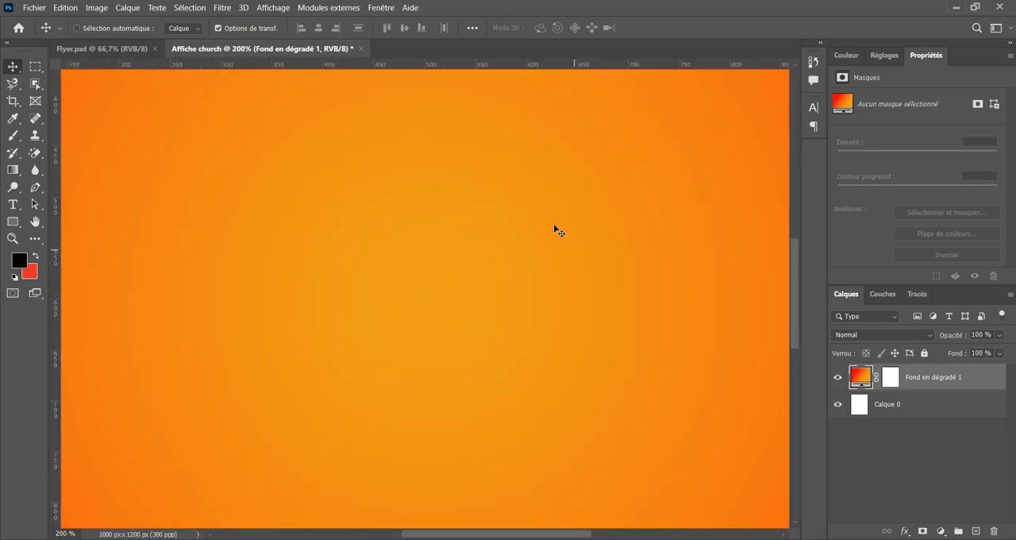
pyautogui.hotkey('ctrl', '-')
pyautogui.hotkey('ctrl', '-')
pyautogui.hotkey('ctrl', '-')
pyautogui.hotkey('ctrl', '+')
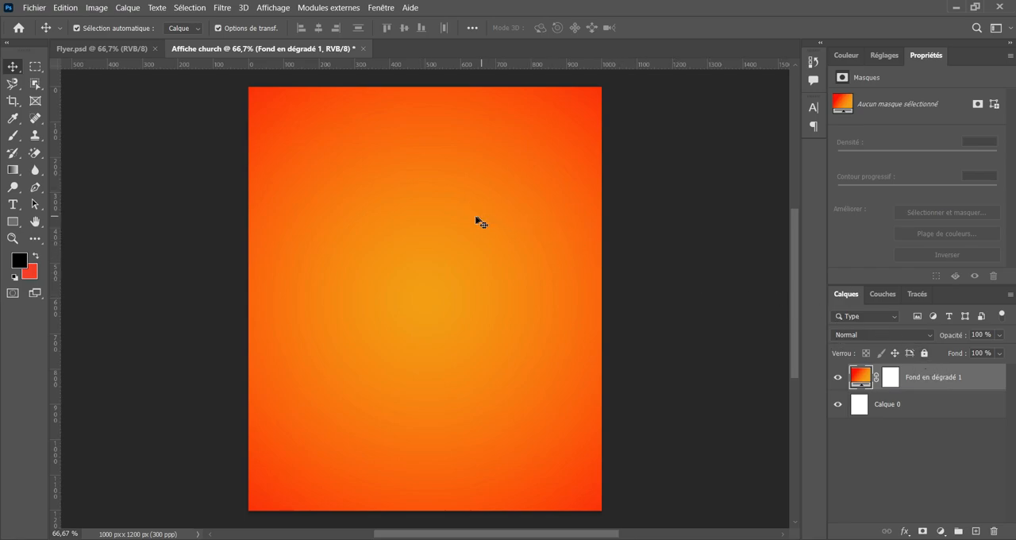
# Place the image fonds.jpg from the Flyer1 folder as an embedded object above the gradient fill.
pyautogui.click(28, 8)
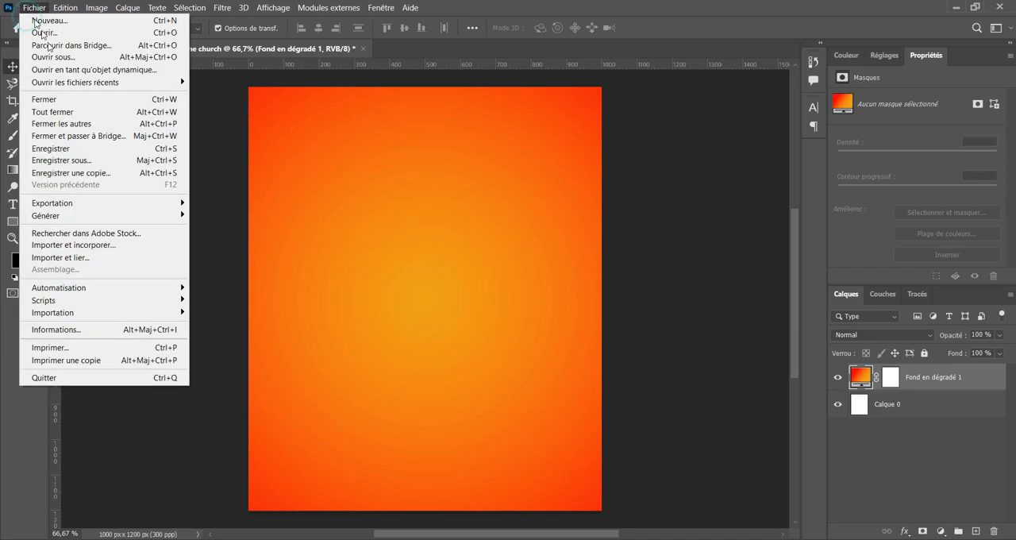
pyautogui.click(92, 253)
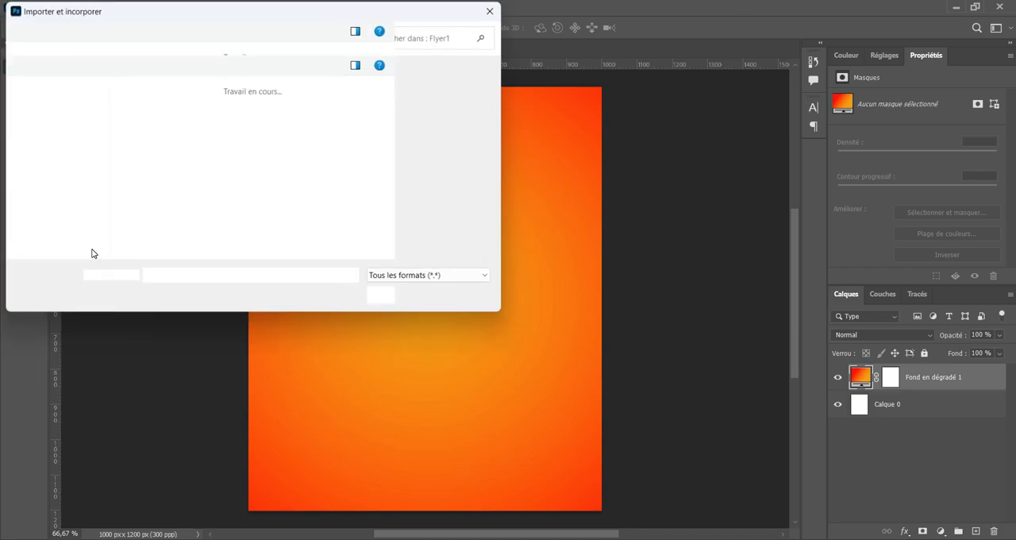
pyautogui.click(312, 133)
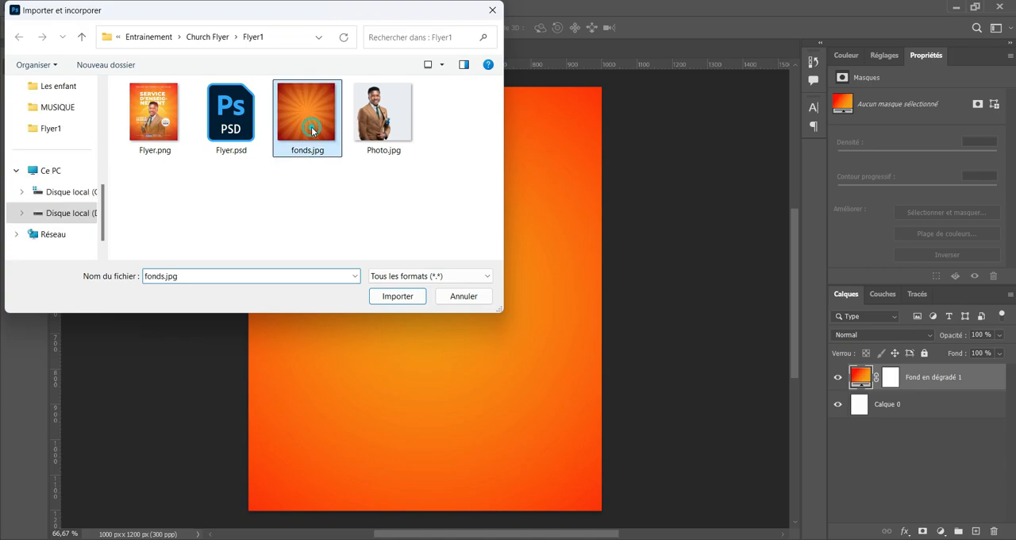
pyautogui.click(399, 295)
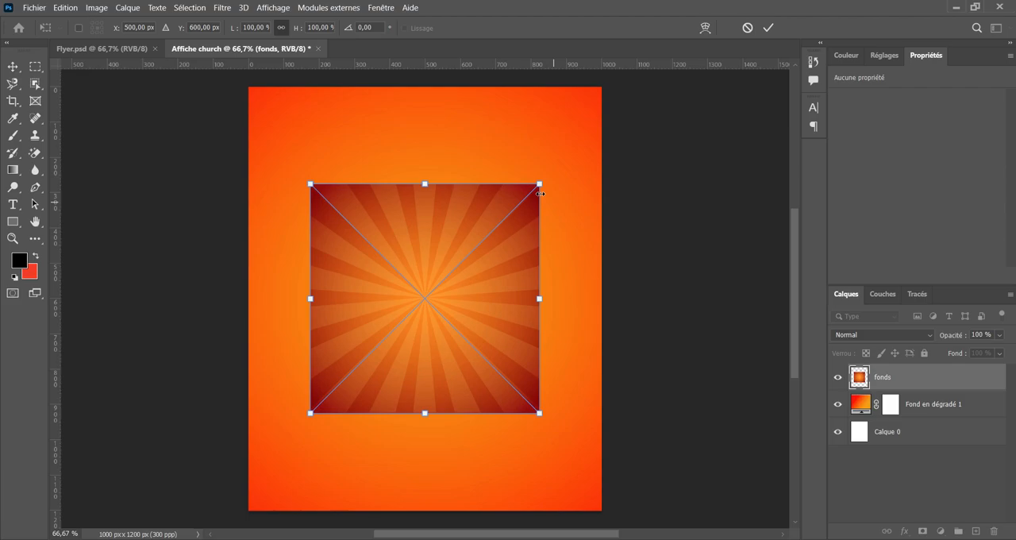
# Enlarge the placed sunburst image to about 203% to cover the canvas, shift it slightly down and commit the transformation.
pyautogui.moveTo(539, 183); pyautogui.dragTo(638, 62)
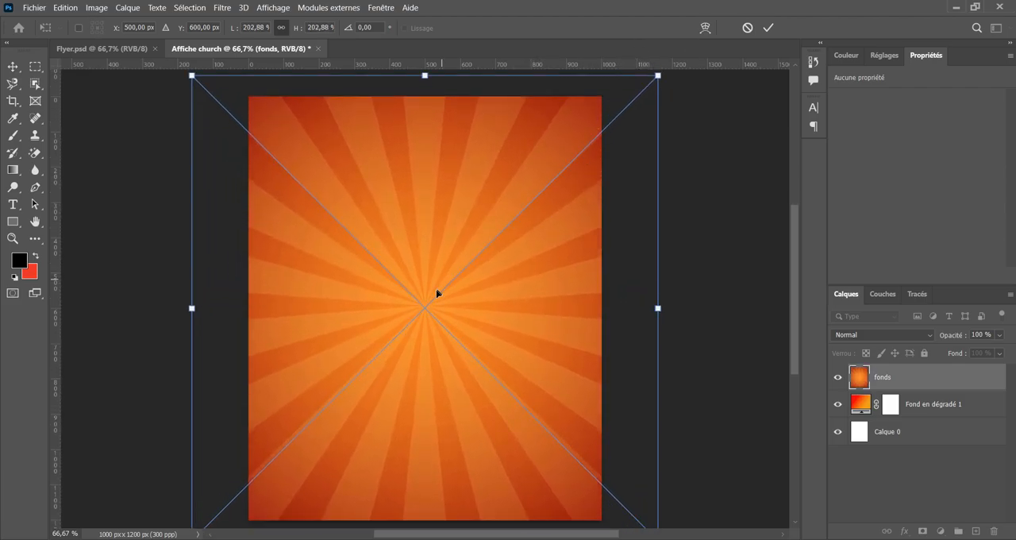
pyautogui.moveTo(428, 316); pyautogui.dragTo(429, 320)
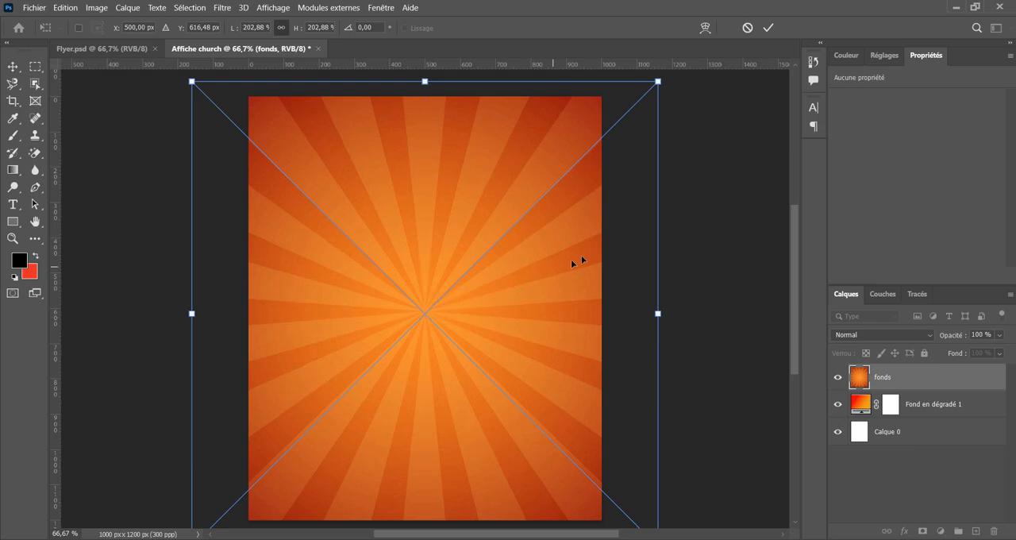
pyautogui.hotkey('ctrl', '-')
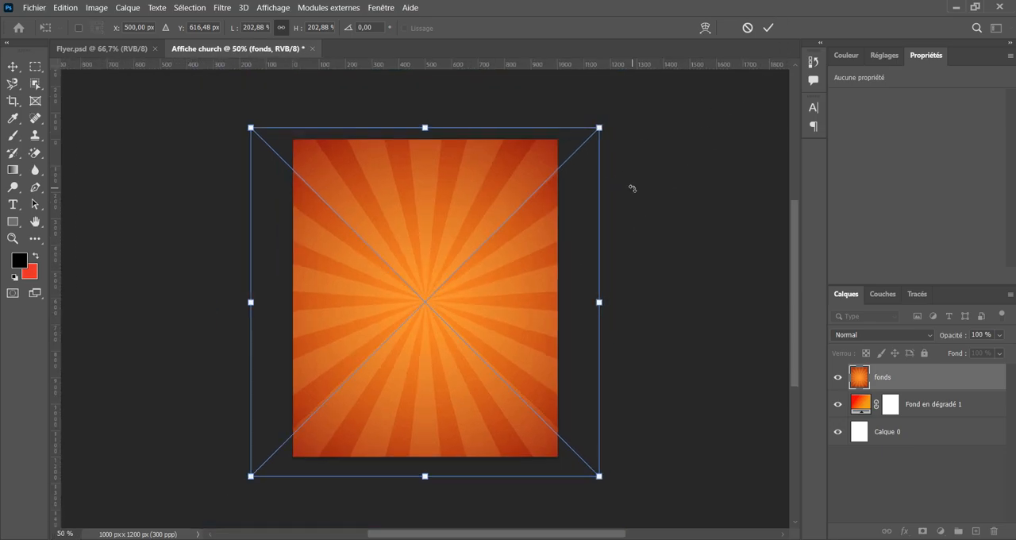
pyautogui.scroll(1, 623, 222)
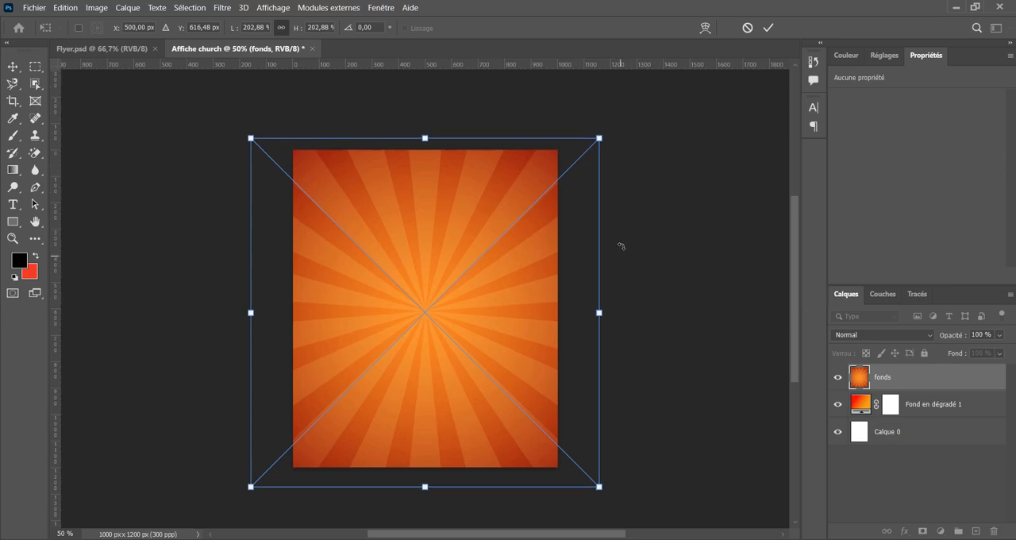
pyautogui.click(768, 28)
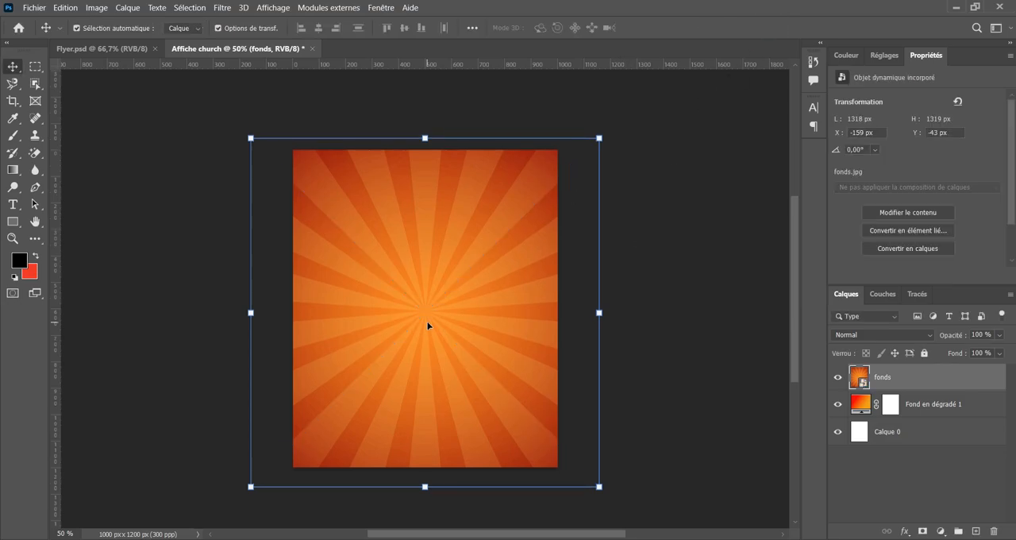
# Nudge the sunburst image up to a Y position of -57 px and deselect it.
pyautogui.press('Up')
pyautogui.press('Up')
pyautogui.press('Up')
pyautogui.press('Up')
pyautogui.press('Up')
pyautogui.press('Up')
pyautogui.press('Up')
pyautogui.press('Up')
pyautogui.press('Up')
pyautogui.press('Up')
pyautogui.press('Up')
pyautogui.press('Up')
pyautogui.press('Up')
pyautogui.press('Up')
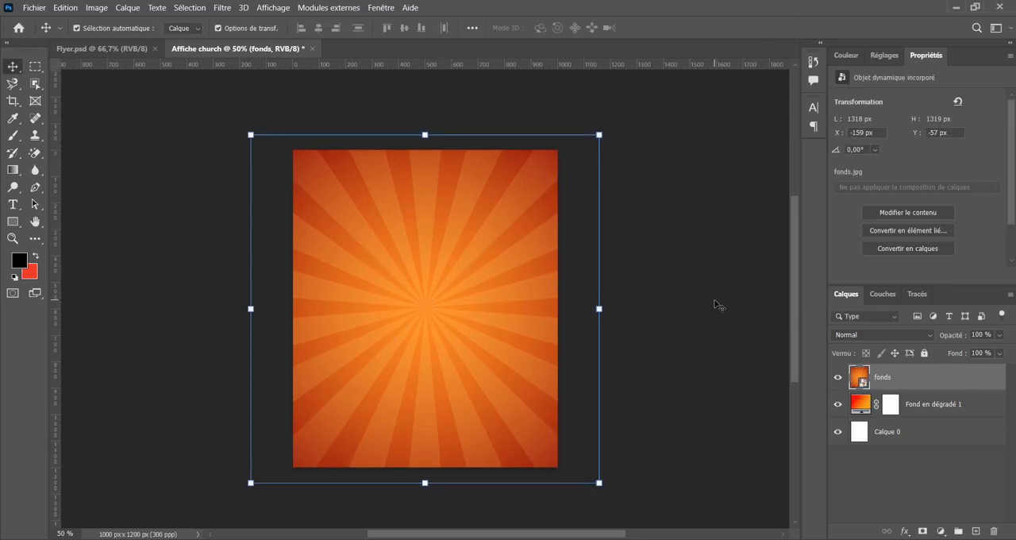
pyautogui.click(715, 300)
# Examine how the sunburst background covers the canvas at several magnifications.
pyautogui.hotkey('ctrl', '+')
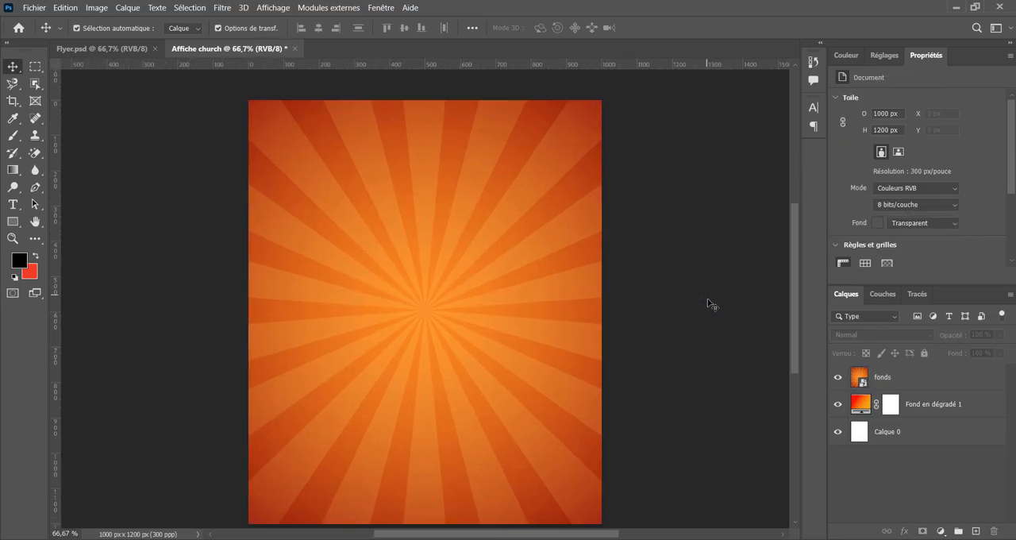
pyautogui.scroll(-1, 709, 304)
pyautogui.scroll(1, 705, 301)
pyautogui.hotkey('ctrl', '+')
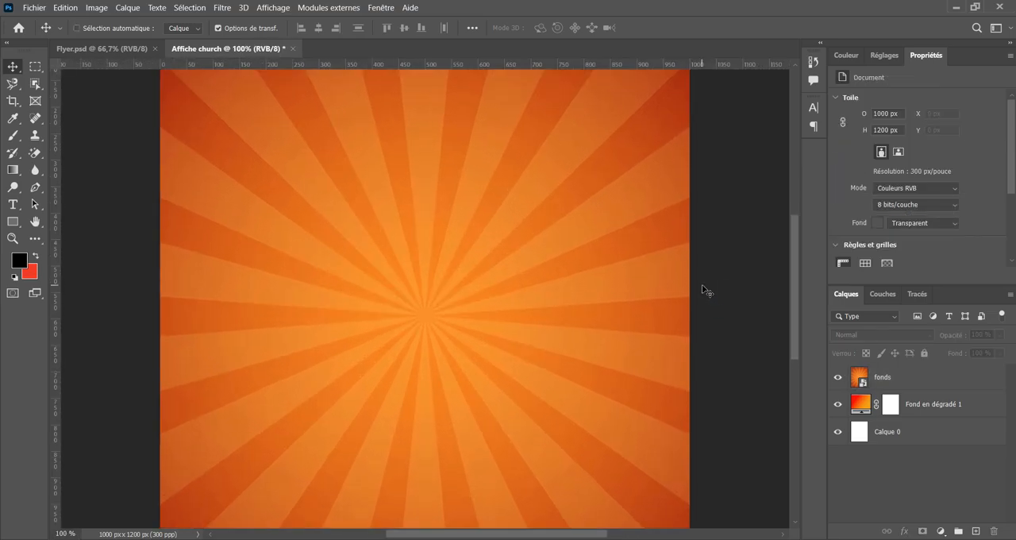
pyautogui.hotkey('ctrl', '-')
pyautogui.hotkey('ctrl', '-')
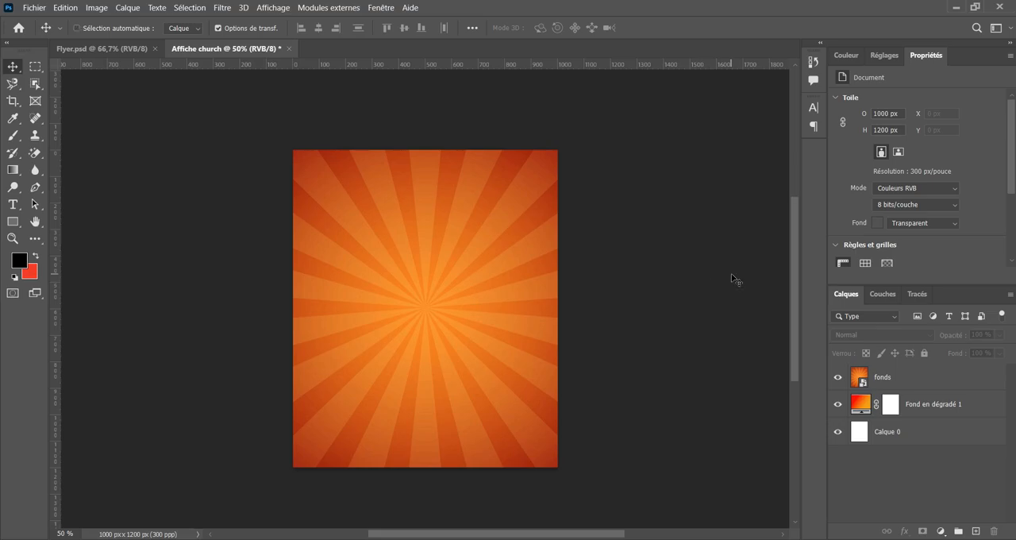
pyautogui.hotkey('ctrl', '+')
pyautogui.hotkey('ctrl', '+')
pyautogui.hotkey('ctrl', '-')
pyautogui.hotkey('ctrl', '-')
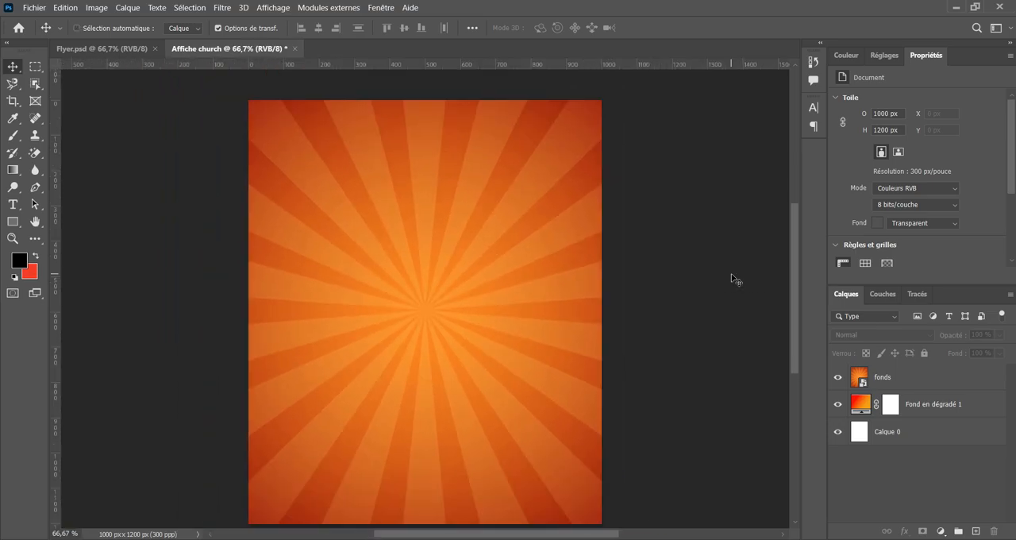
# Set the blend mode of the fonds layer to Densité linéaire - (Ajout).
pyautogui.hotkey('ctrl', '+')
pyautogui.click(930, 380)
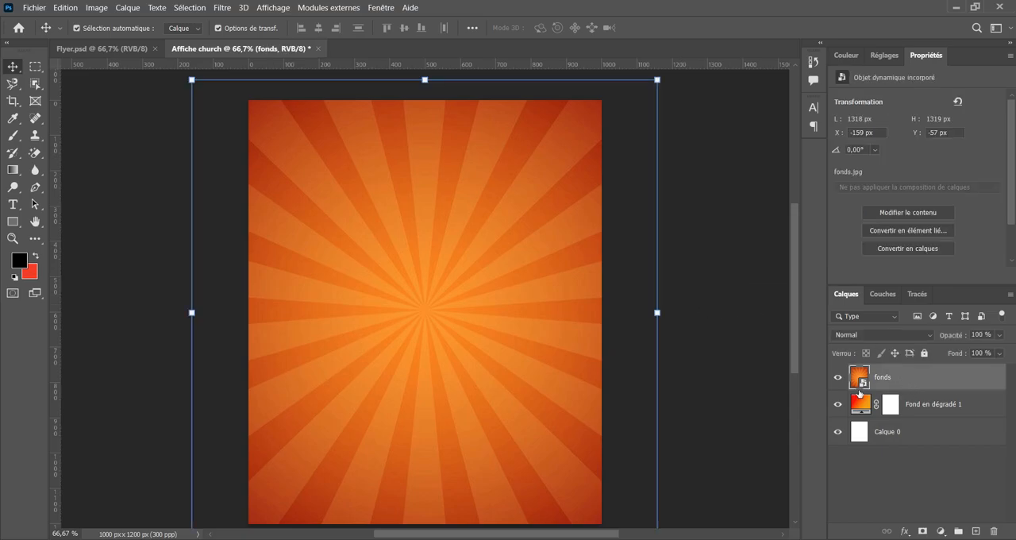
pyautogui.click(917, 337)
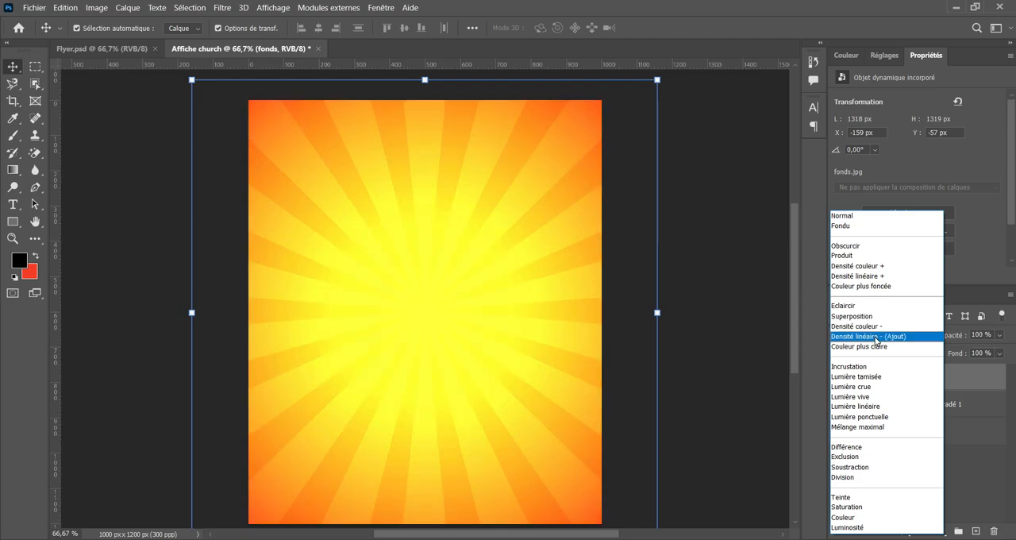
pyautogui.click(876, 337)
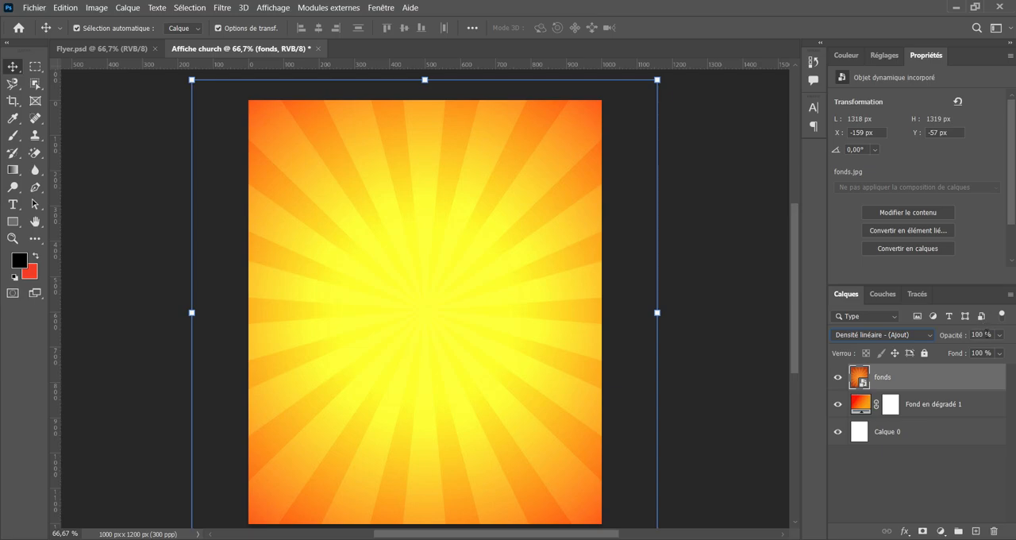
# Reduce the fonds layer's opacity to 30%, compare the background with the layer hidden and shown, and deselect it.
pyautogui.click(984, 334)
pyautogui.write('30')
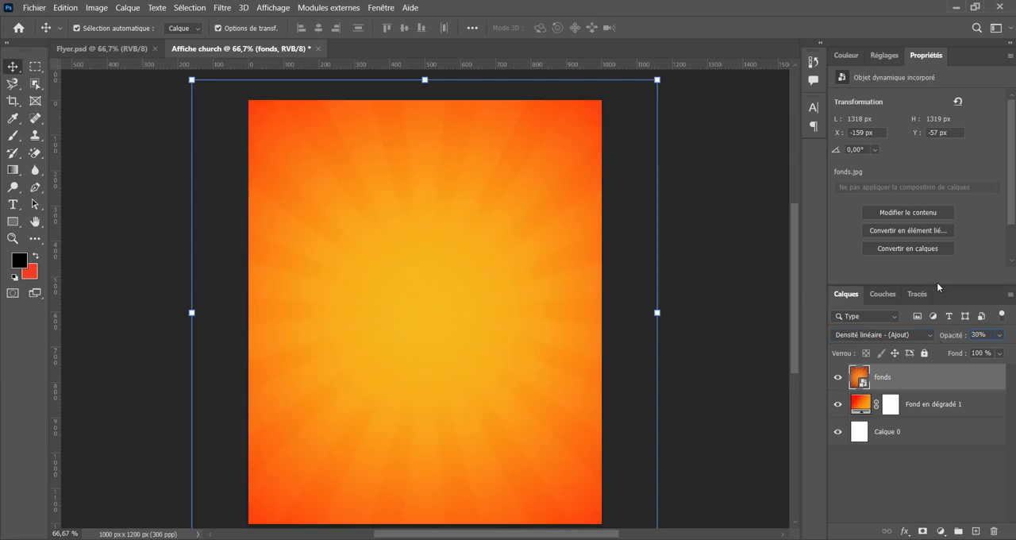
pyautogui.write('4')
pyautogui.press('Return')
pyautogui.write('0')
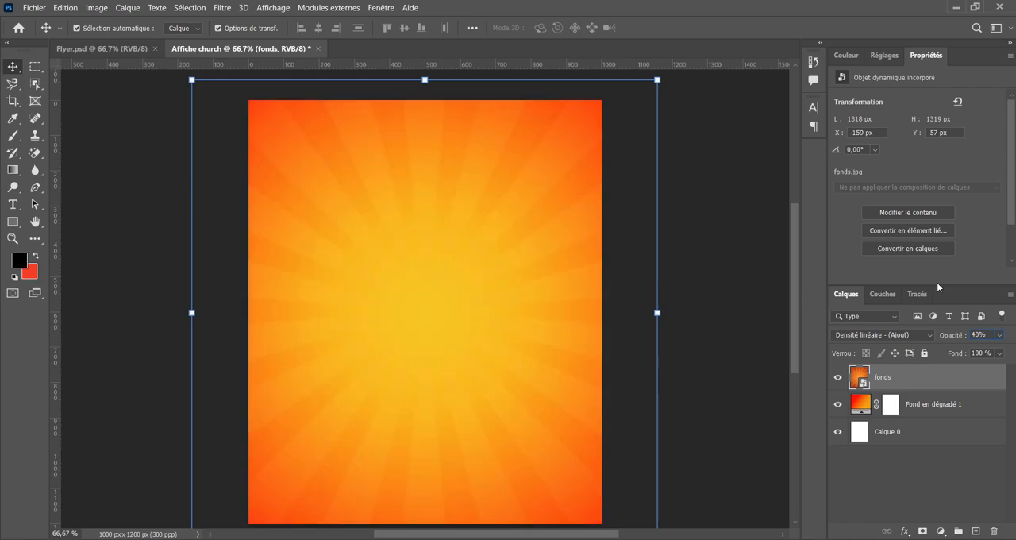
pyautogui.write('30')
pyautogui.press('Return')
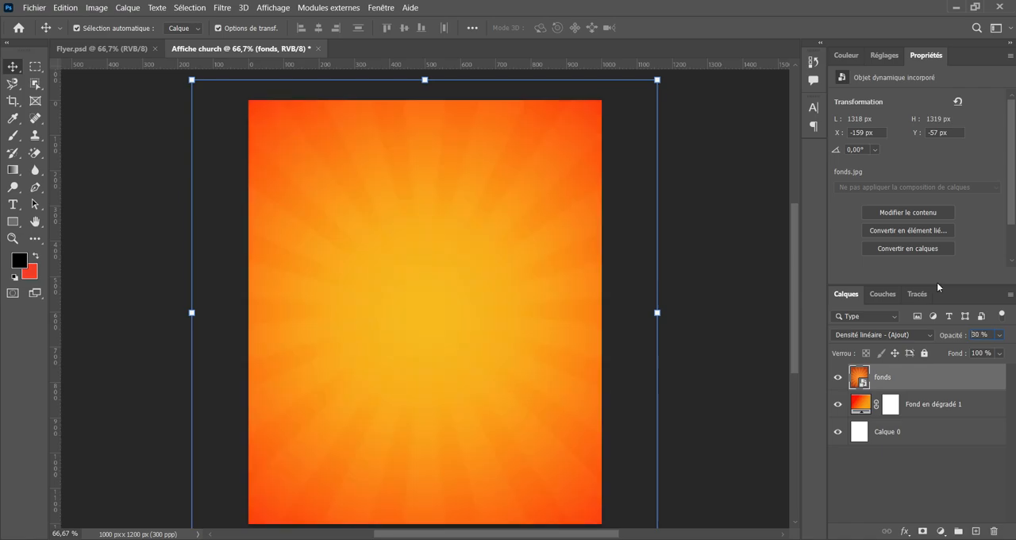
pyautogui.scroll(-1, 695, 355)
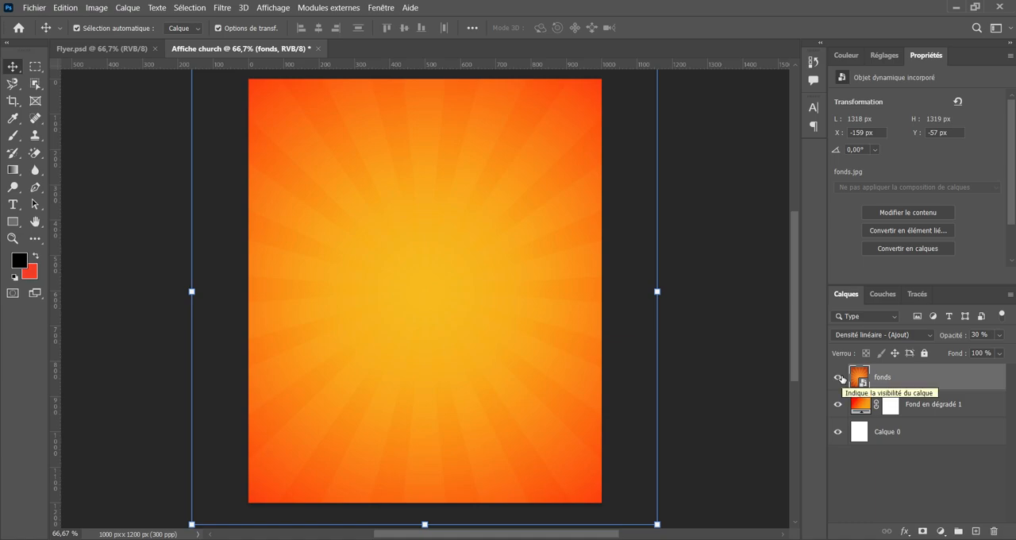
pyautogui.click(839, 377)
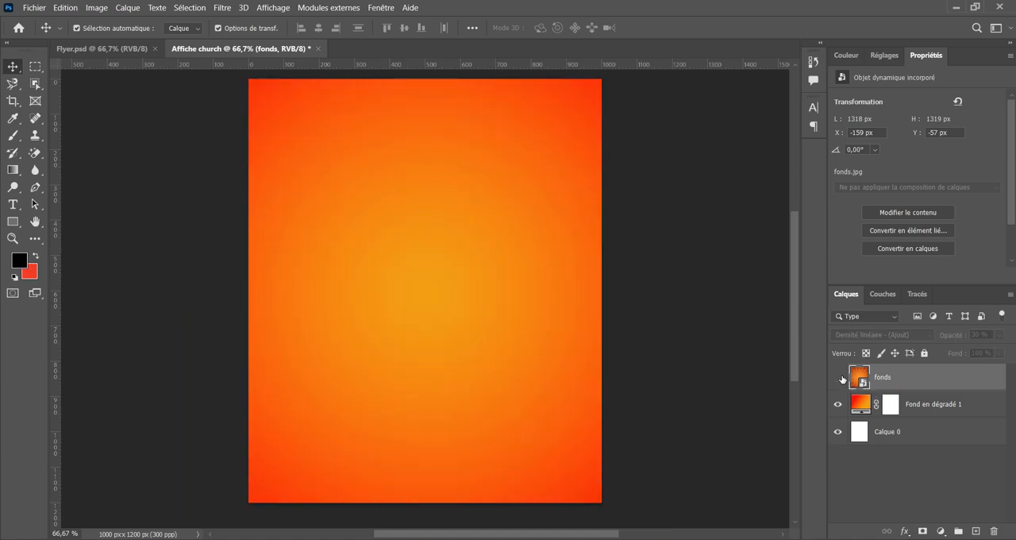
pyautogui.click(840, 378)
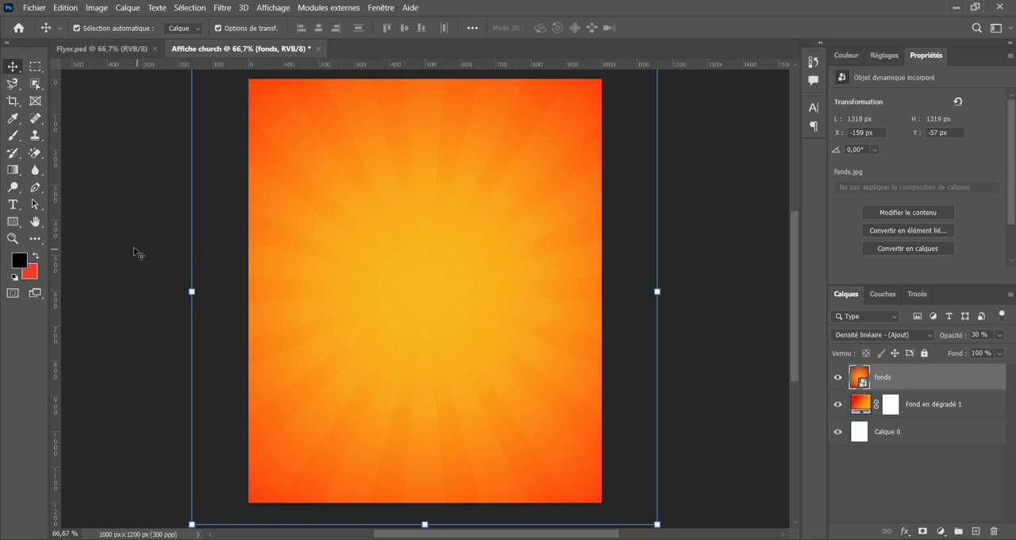
pyautogui.click(133, 248)
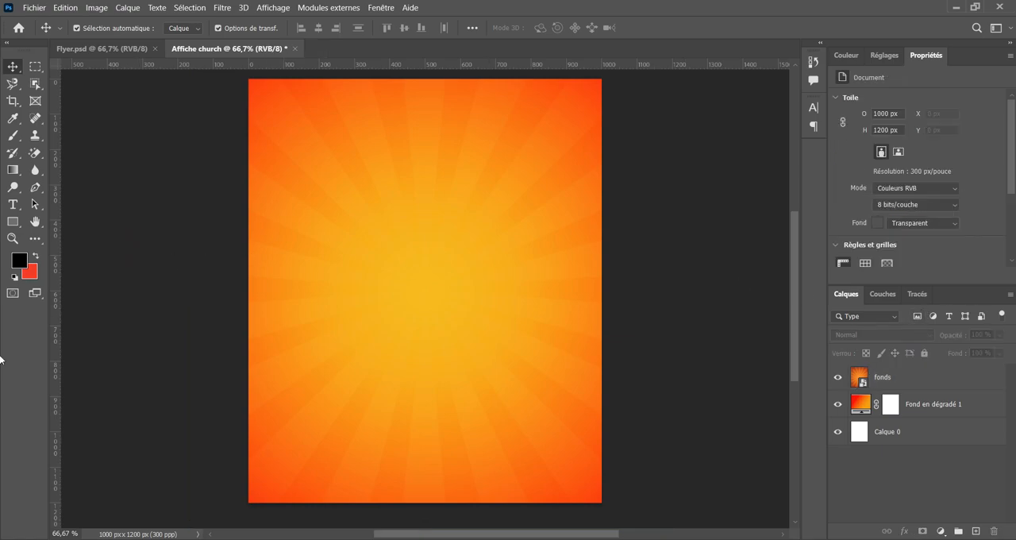
# Group the layers fonds and Fond en dégradé 1 and name the group Arrière-Plan.
pyautogui.click(944, 411)
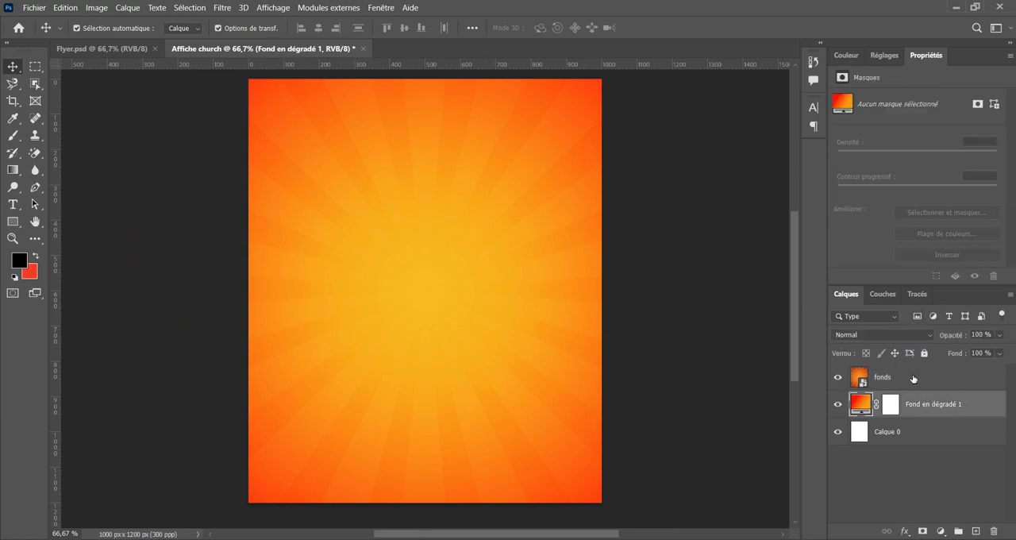
pyautogui.keyDown('shift'); pyautogui.click(913, 378); pyautogui.keyUp('shift')
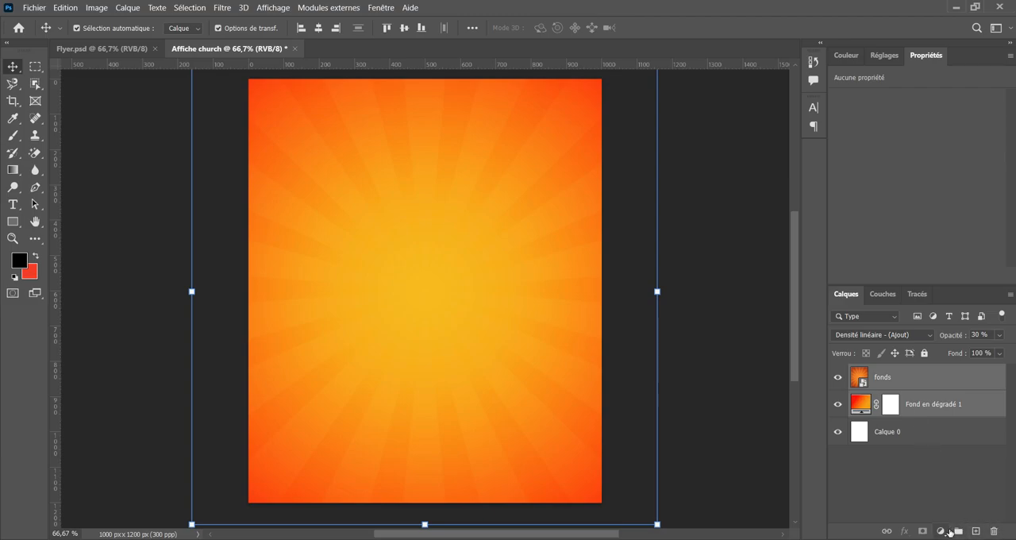
pyautogui.click(959, 532)
pyautogui.doubleClick(886, 371)
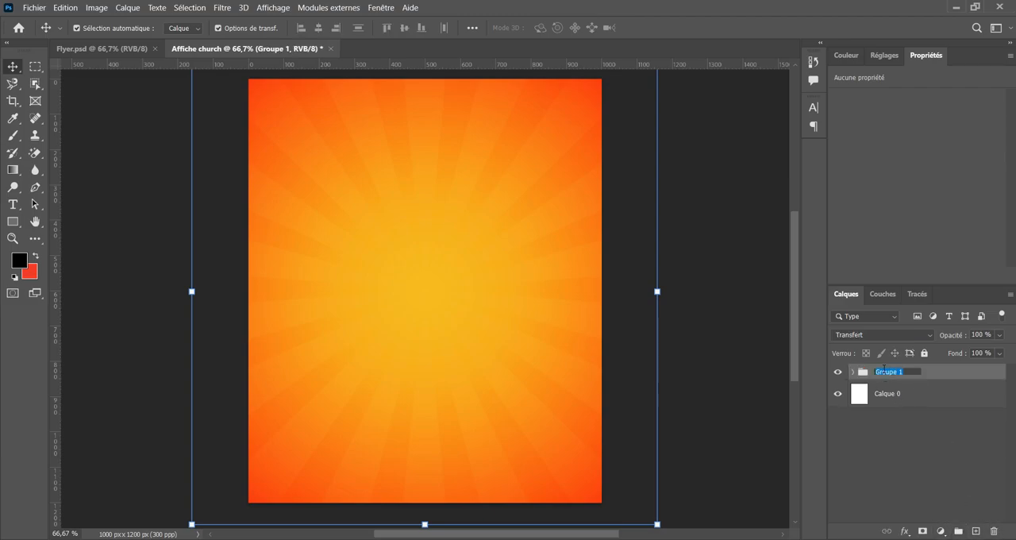
pyautogui.write('A')
pyautogui.write('rrière-Plan')
pyautogui.press('Return')
# Delete the white layer Calque 0 and leave no layer selected.
pyautogui.click(913, 397)
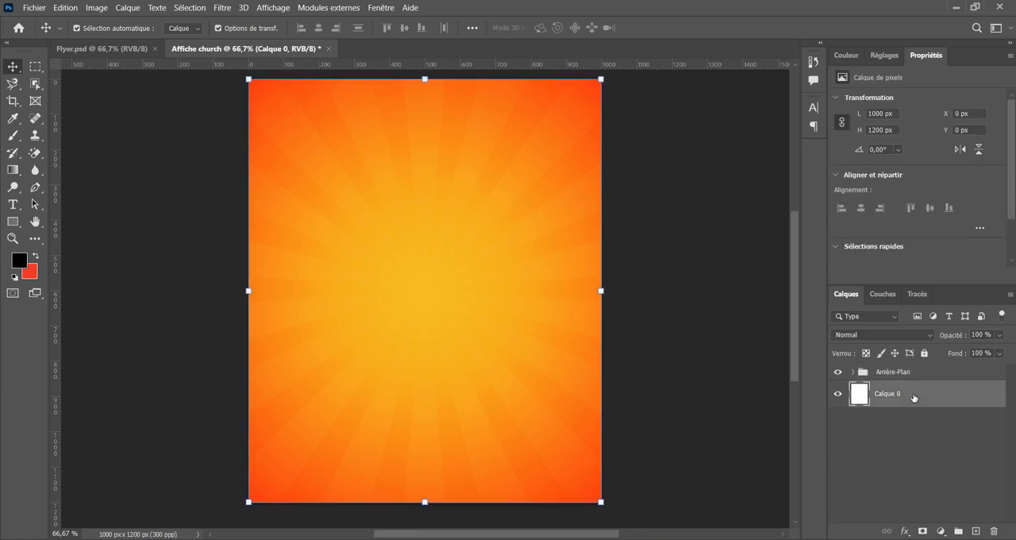
pyautogui.press('Delete')
pyautogui.scroll(1, 258, 186)
pyautogui.click(138, 194)
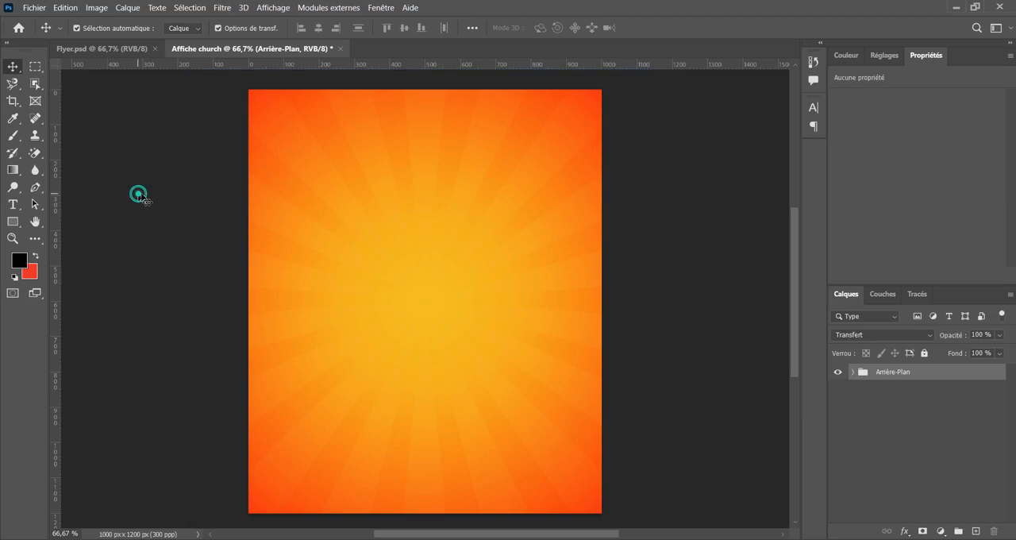
# Place the image Photo.jpg from the Flyer1 folder as an embedded object at its default size and commit the transformation.
pyautogui.click(29, 7)
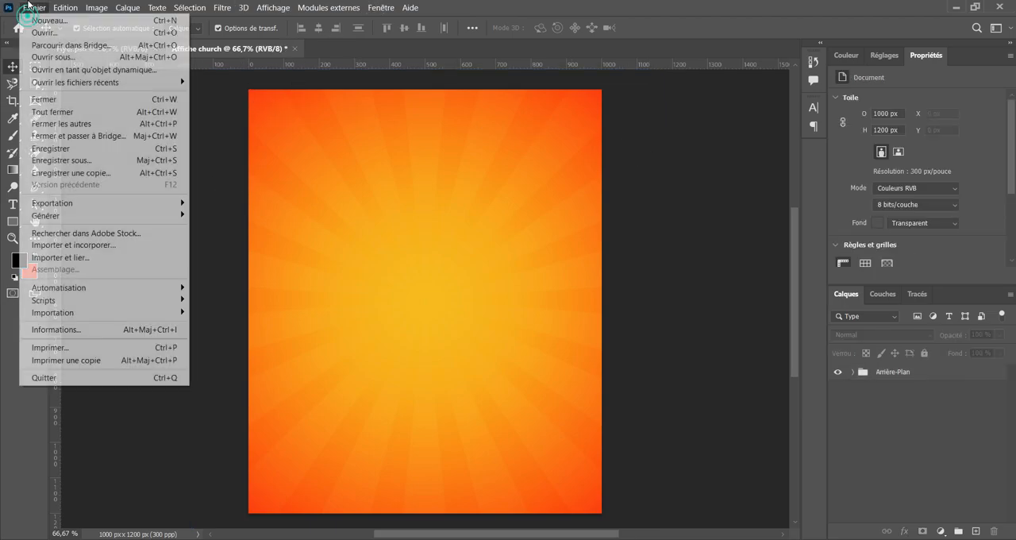
pyautogui.click(94, 245)
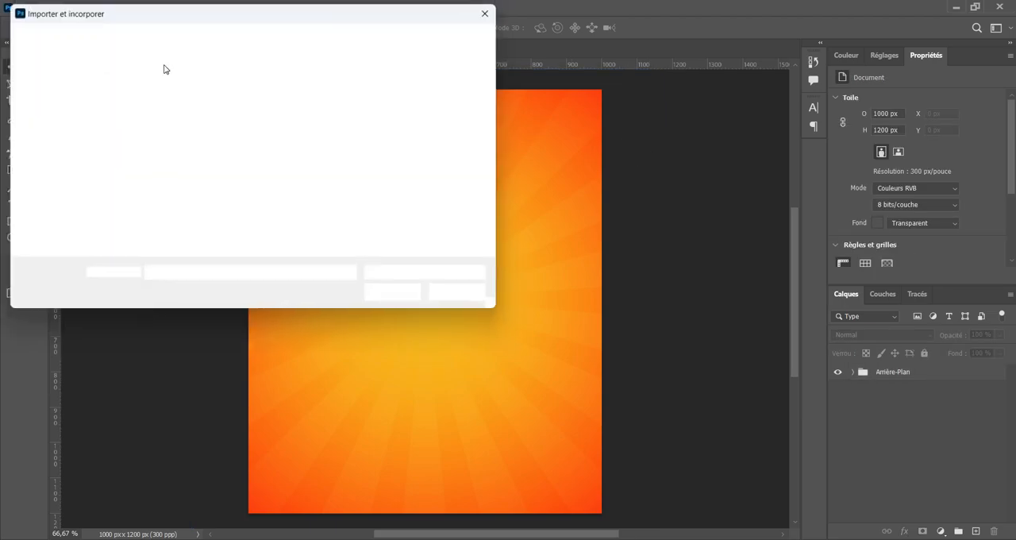
pyautogui.click(399, 121)
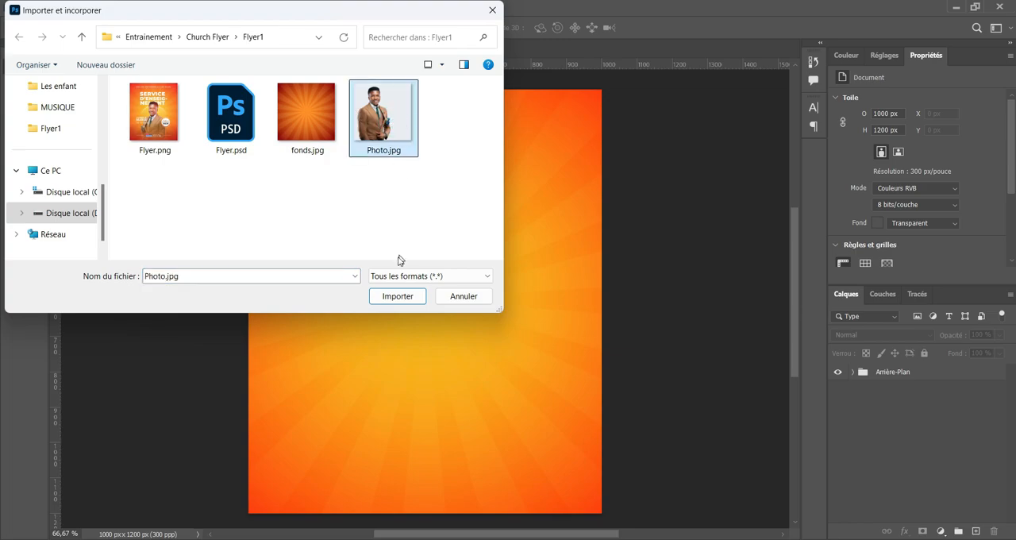
pyautogui.click(394, 296)
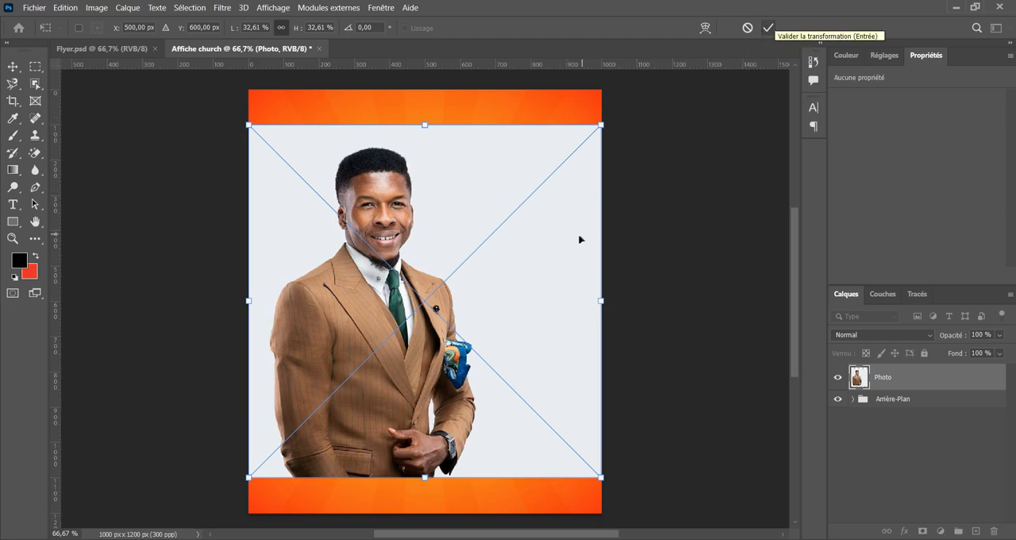
pyautogui.click(772, 28)
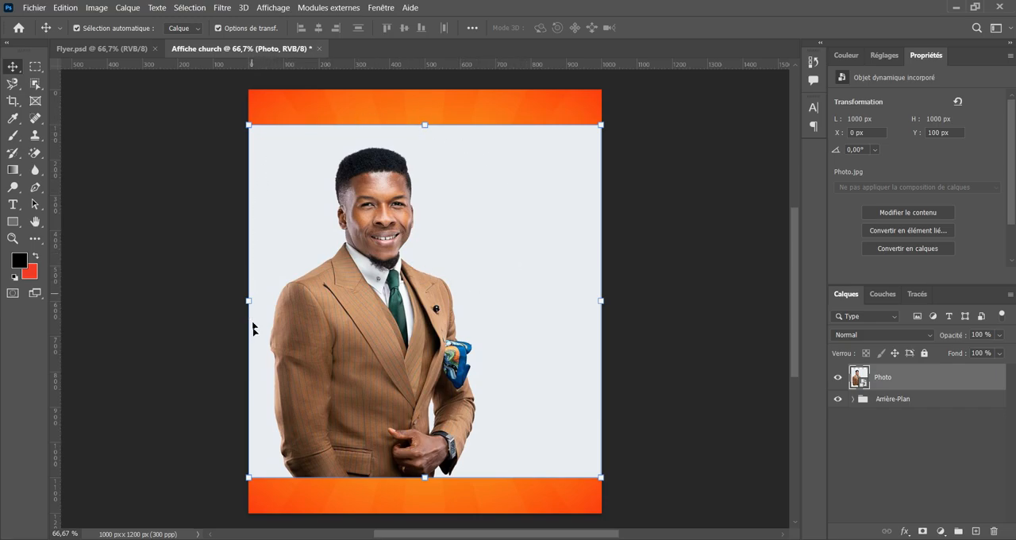
pyautogui.moveTo(404, 502); pyautogui.dragTo(494, 491)
pyautogui.click(504, 232)
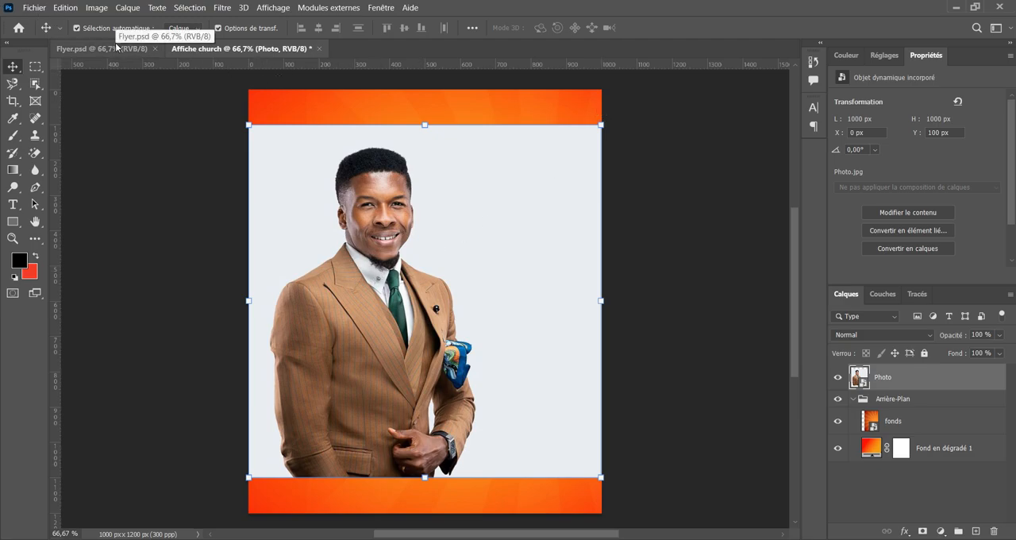
# Check the masked portrait layer Image in the finished Flyer.psd and return to the Affiche church document.
pyautogui.click(115, 46)
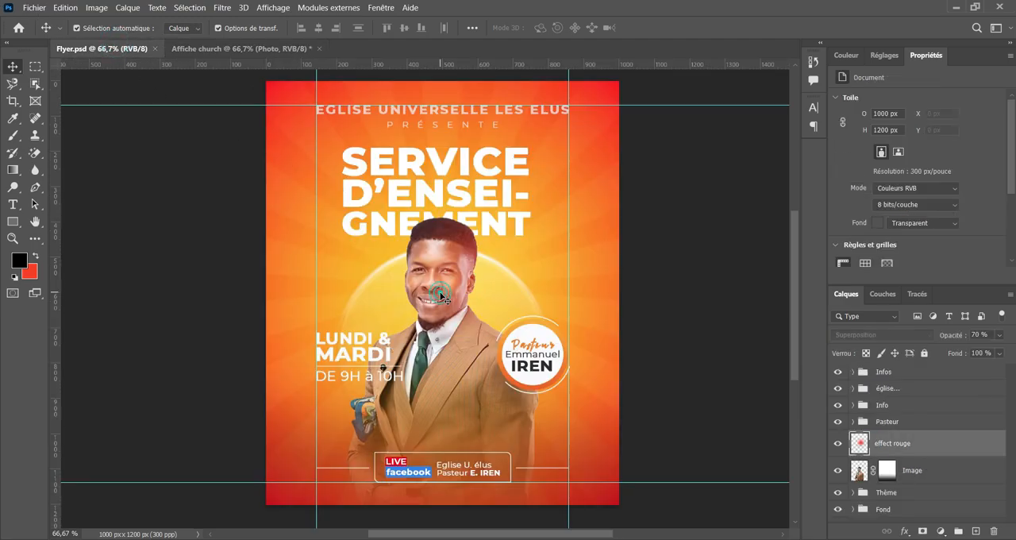
pyautogui.click(912, 470)
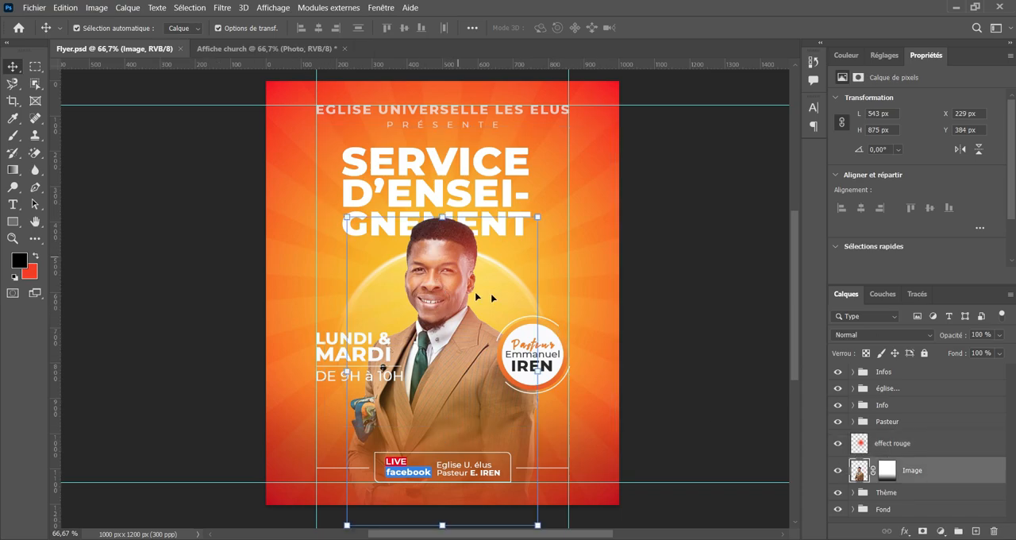
pyautogui.click(254, 47)
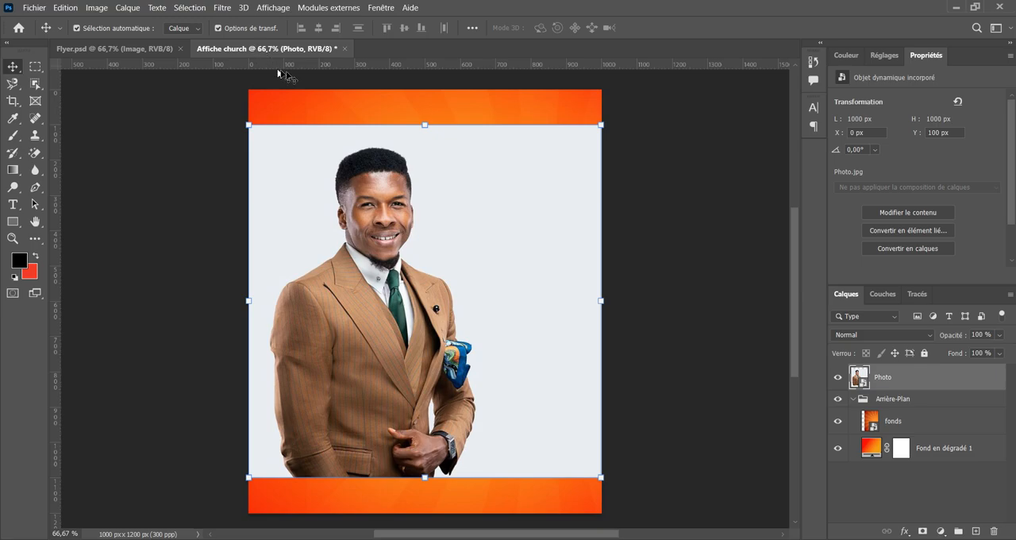
# Cut the man out of the Photo layer onto a new layer with the Object Selection tool's Select Subject, and hide the Photo layer.
pyautogui.click(35, 83)
pyautogui.rightClick(35, 84)
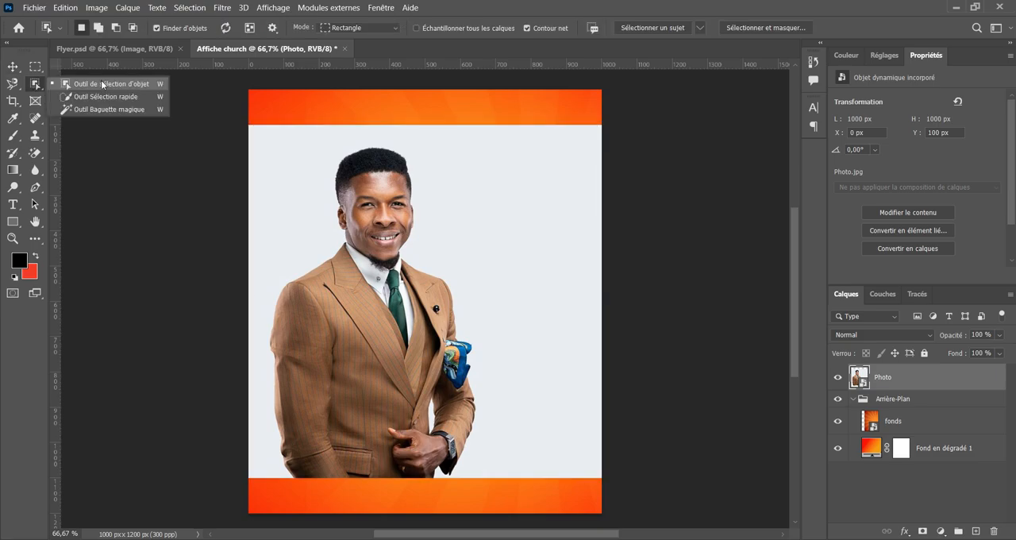
pyautogui.click(106, 82)
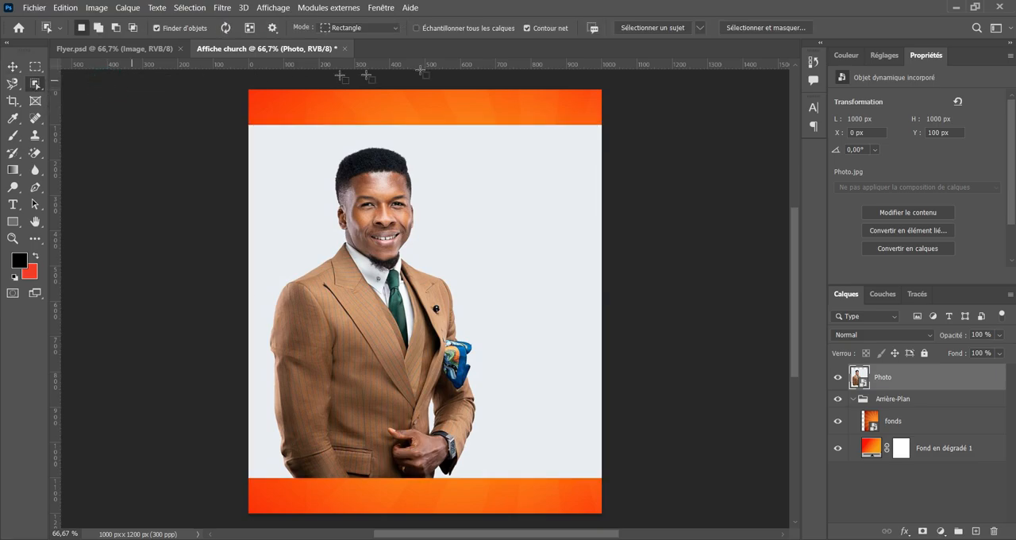
pyautogui.click(647, 28)
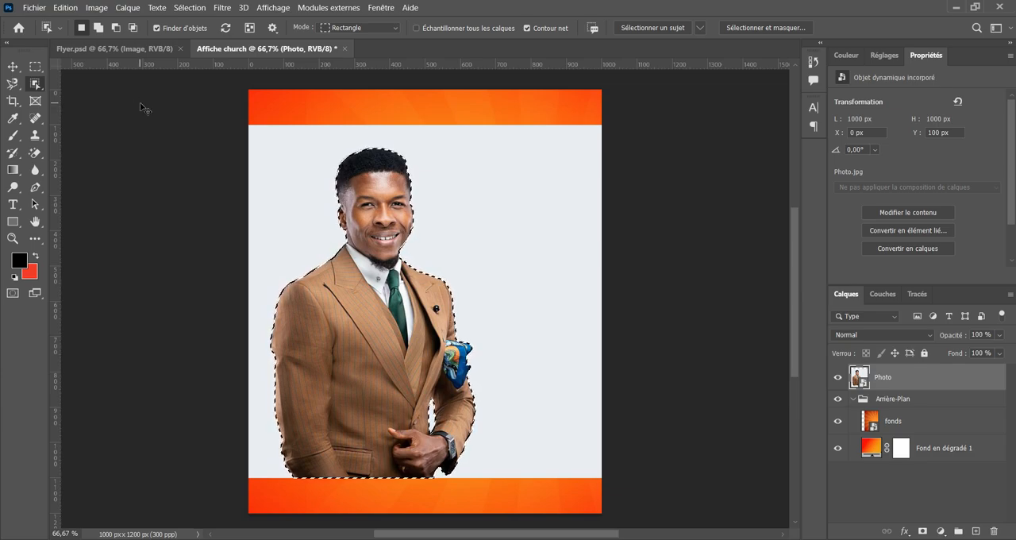
pyautogui.hotkey('ctrl', 'j')
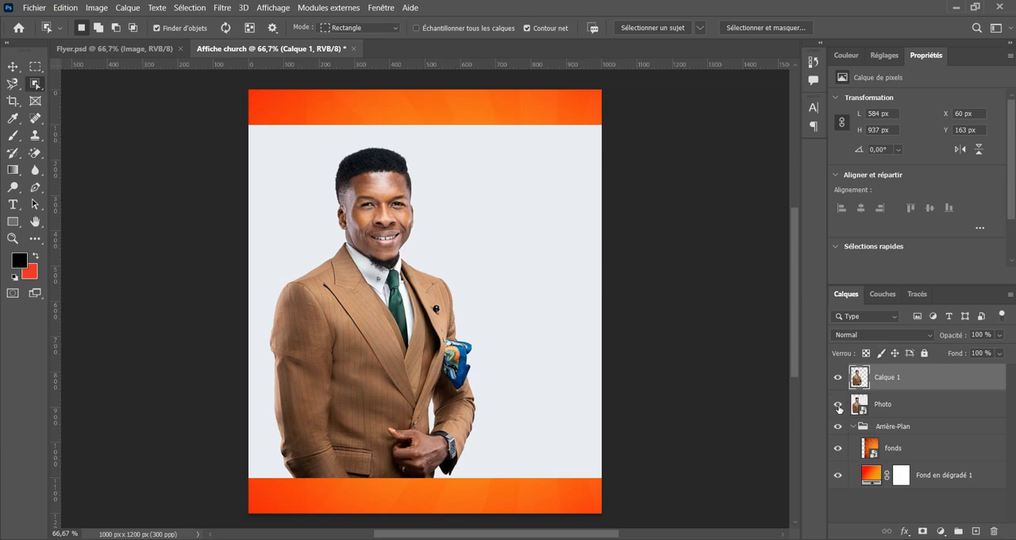
pyautogui.click(838, 406)
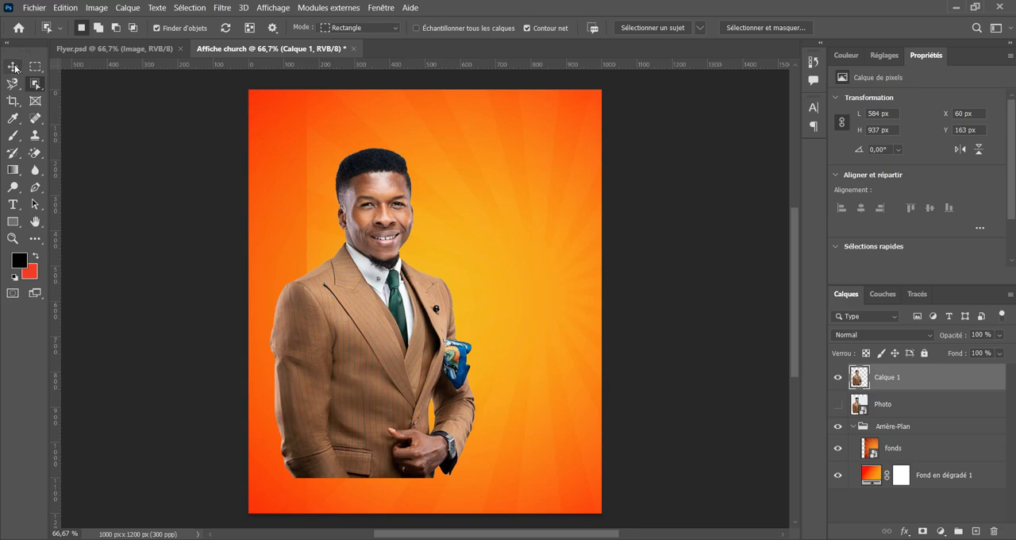
# Move the shifted sunburst image back so that it is centred horizontally on the canvas.
pyautogui.click(13, 66)
pyautogui.moveTo(532, 227); pyautogui.dragTo(448, 235)
pyautogui.moveTo(522, 234); pyautogui.dragTo(475, 236)
# Collapse the Arrière-Plan group and lock it completely.
pyautogui.click(850, 426)
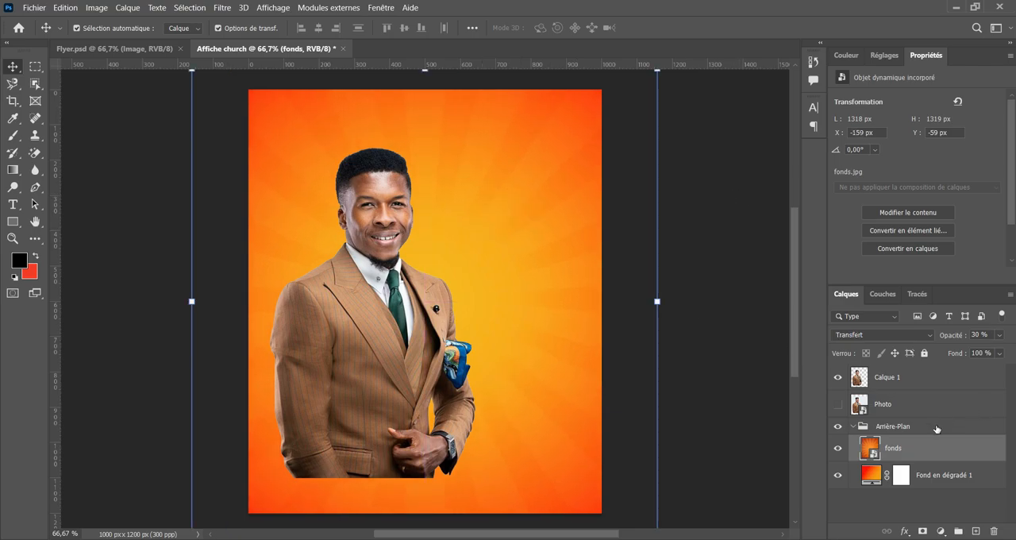
pyautogui.click(852, 429)
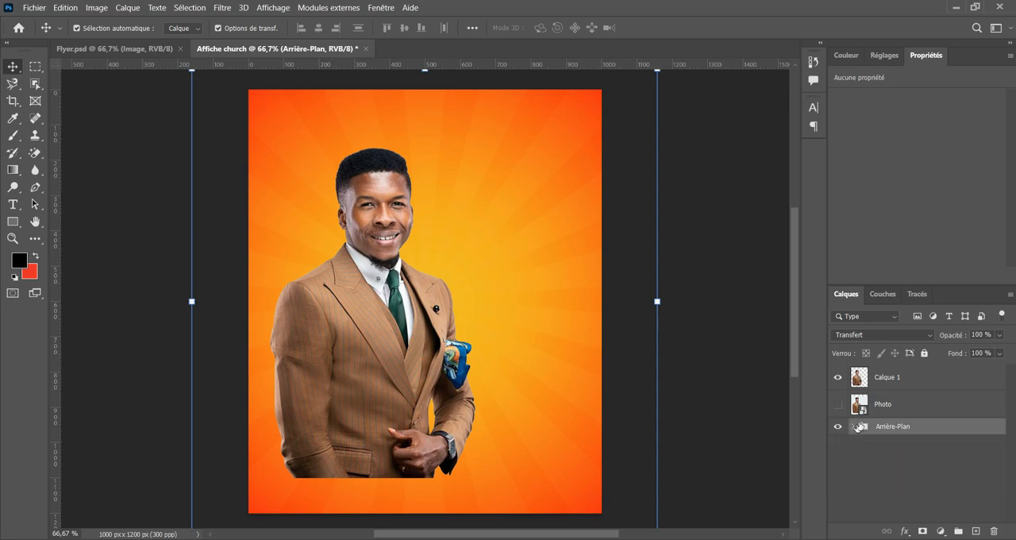
pyautogui.click(924, 353)
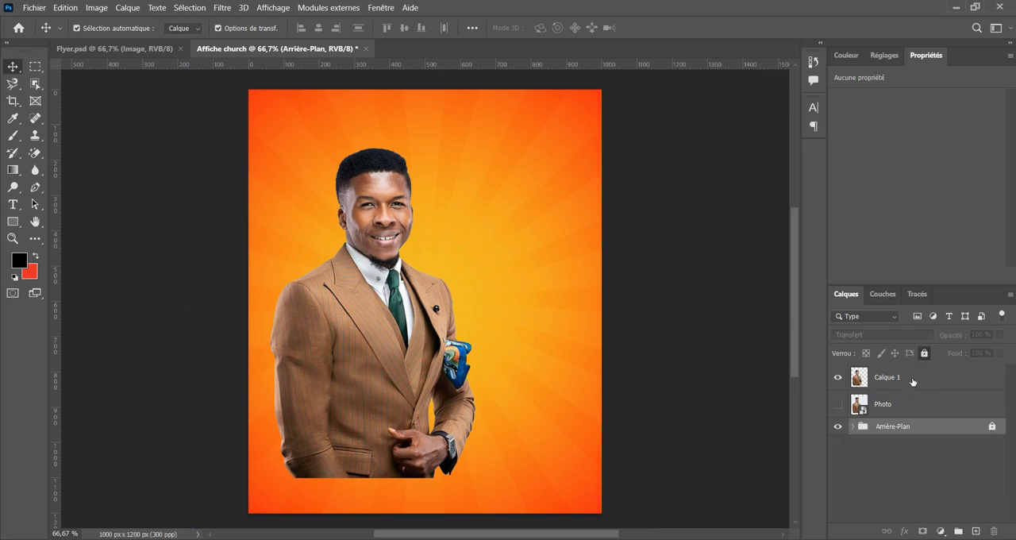
# Move the man's cut-out to the lower centre of the canvas at X 208 px, Y 341 px and compare its placement with Flyer.psd.
pyautogui.click(912, 382)
pyautogui.moveTo(360, 241); pyautogui.dragTo(429, 332)
pyautogui.scroll(-1, 432, 261)
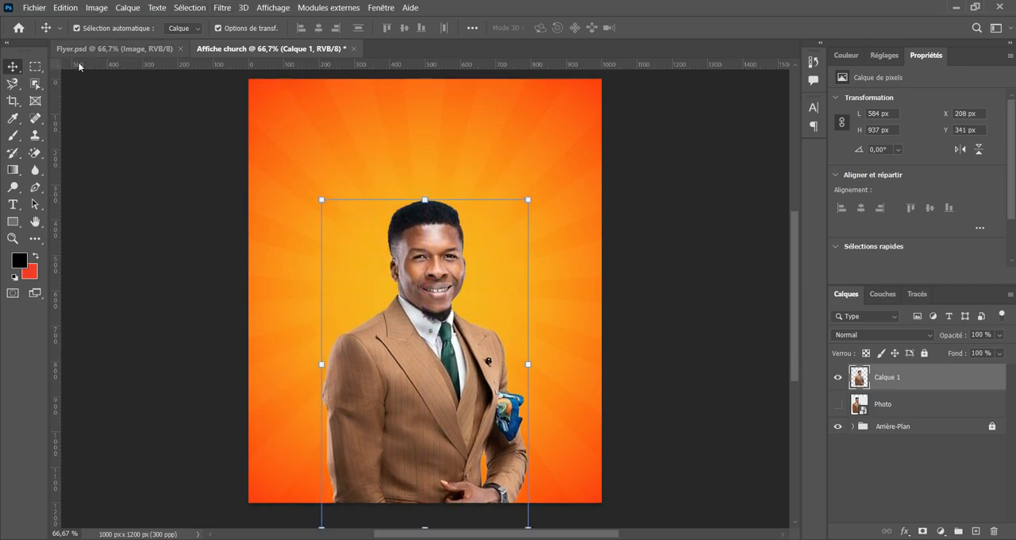
pyautogui.click(97, 49)
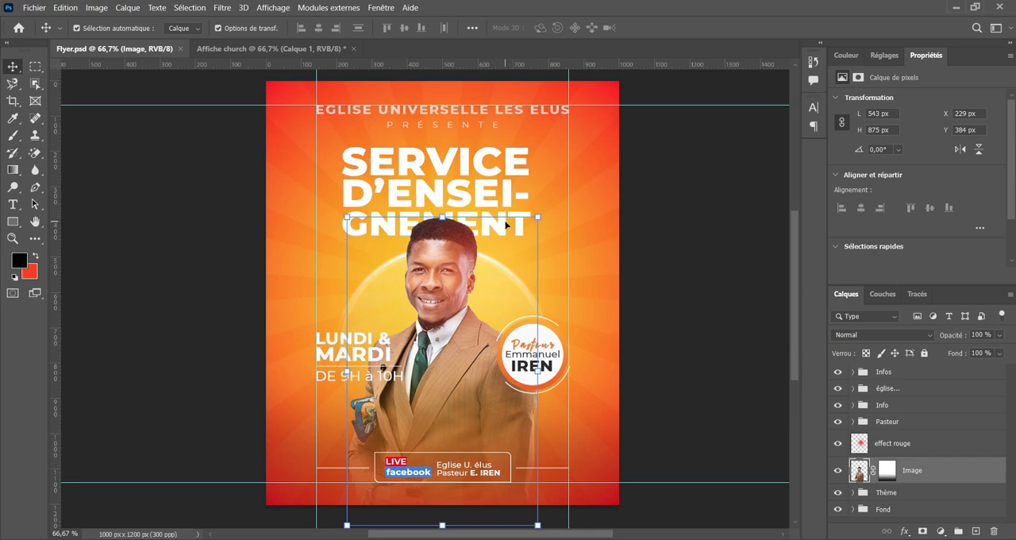
pyautogui.click(273, 48)
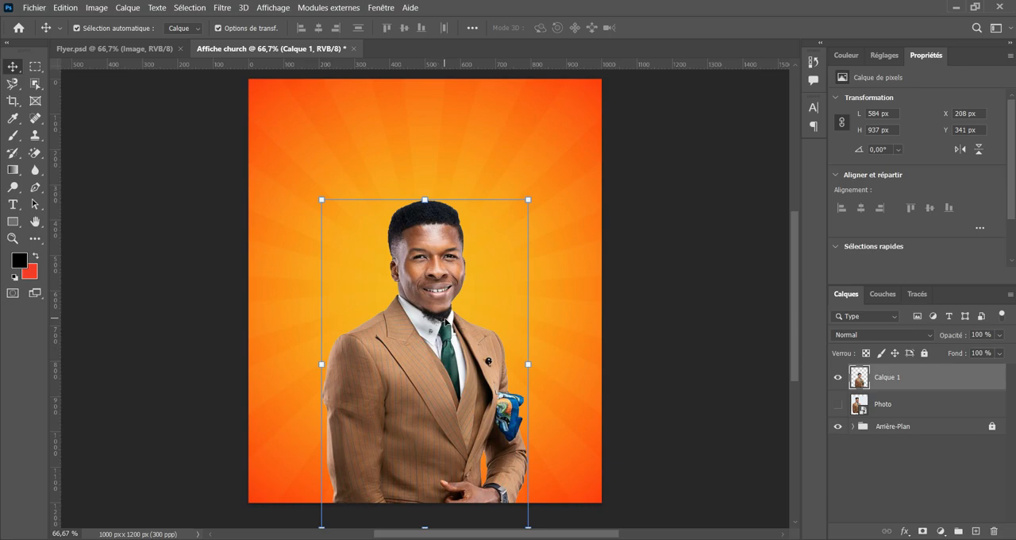
pyautogui.click(426, 203)
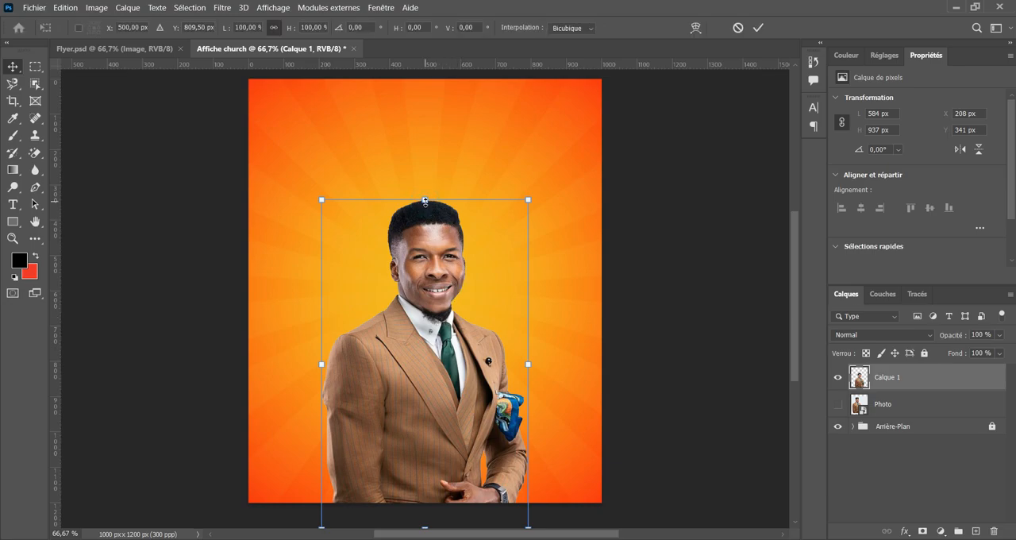
pyautogui.rightClick(426, 204)
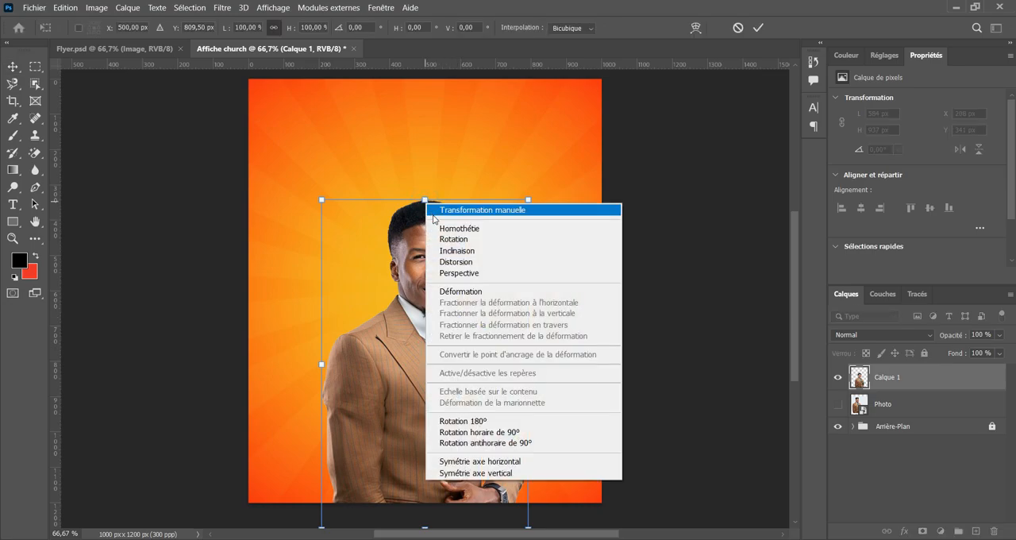
pyautogui.click(387, 231)
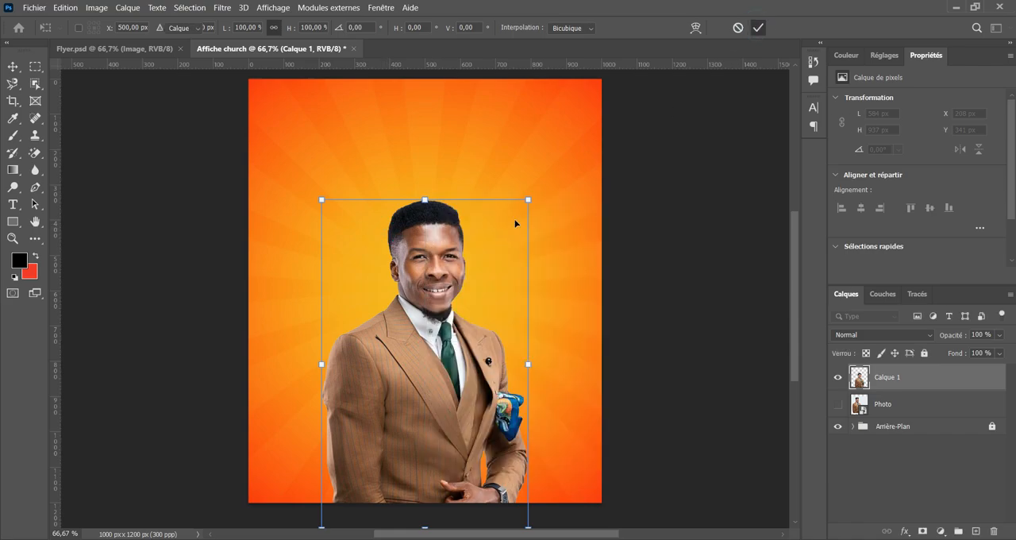
pyautogui.click(759, 28)
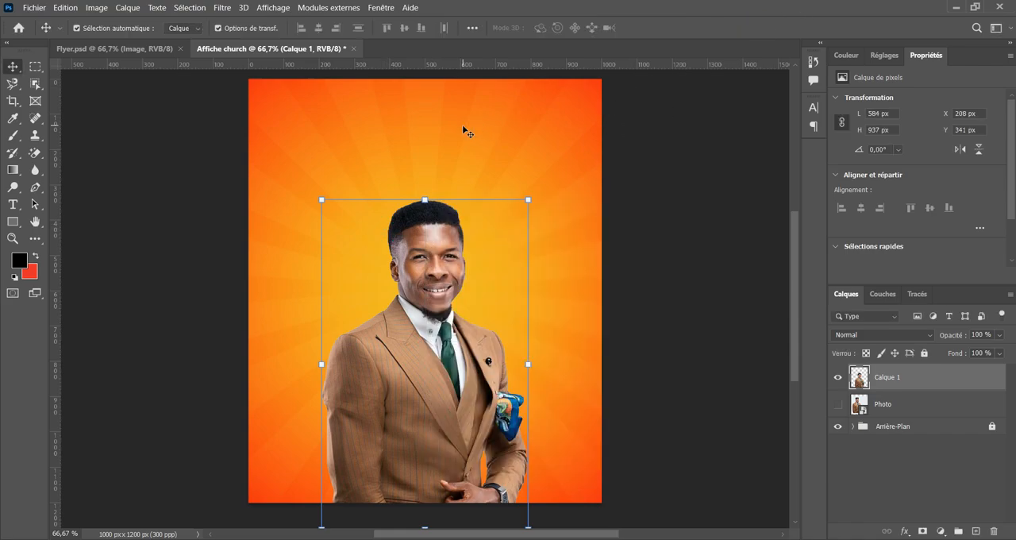
# Flip the man's cut-out horizontally with Free Transform and deselect the layer.
pyautogui.hotkey('ctrl', 't')
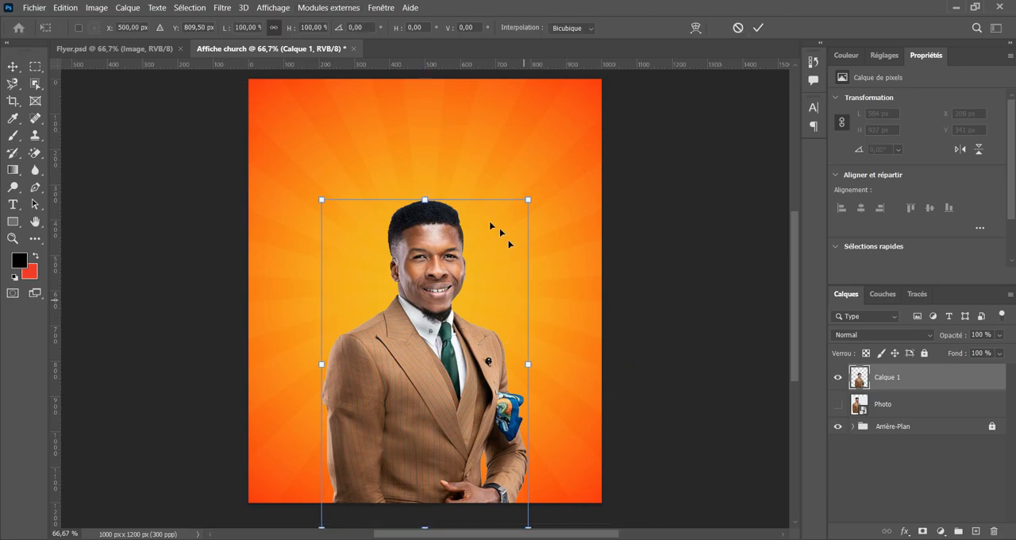
pyautogui.rightClick(425, 200)
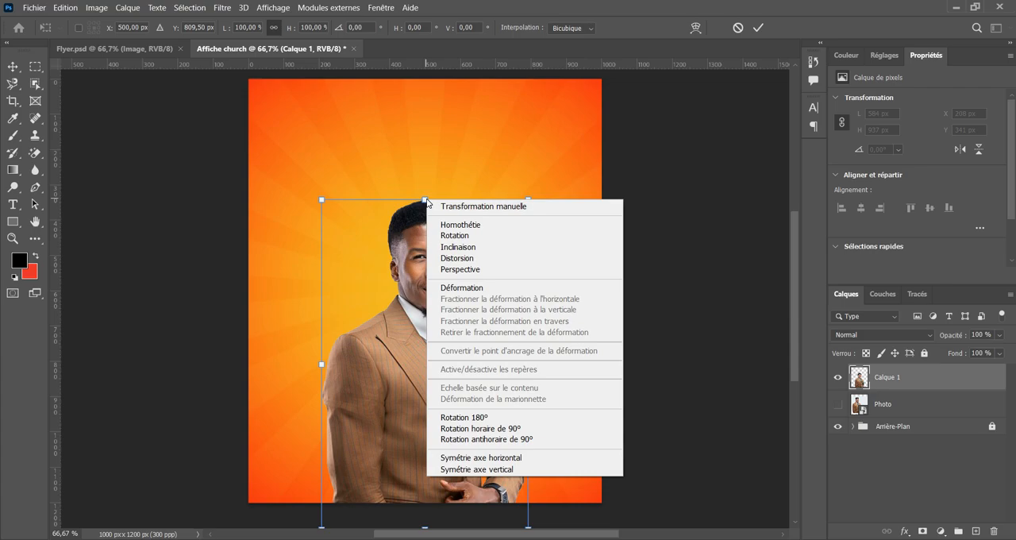
pyautogui.click(465, 460)
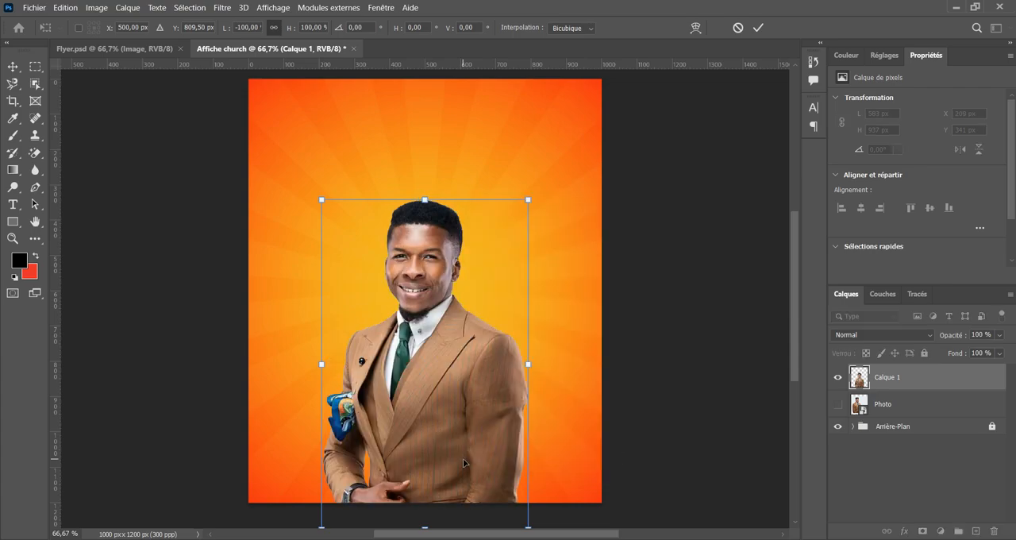
pyautogui.click(758, 28)
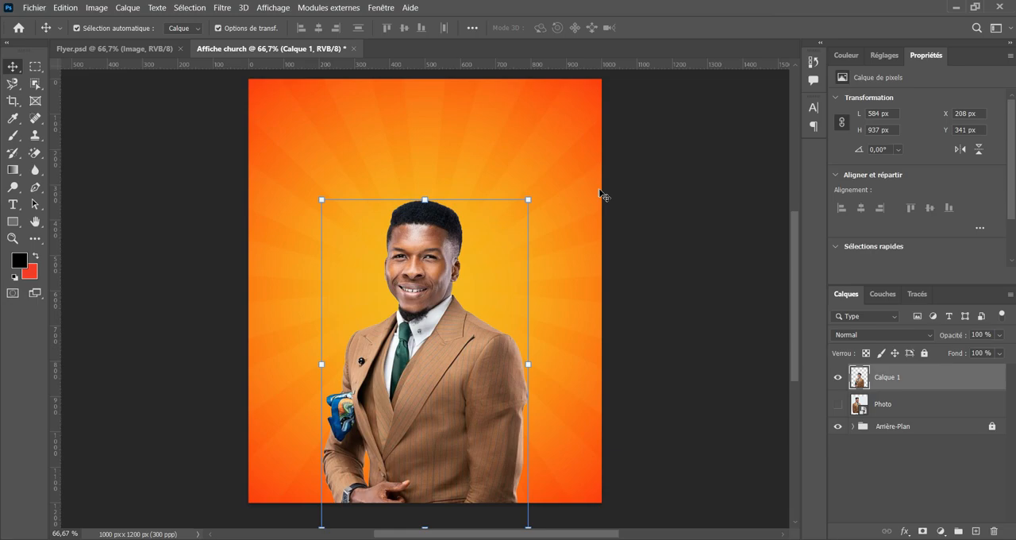
pyautogui.click(677, 200)
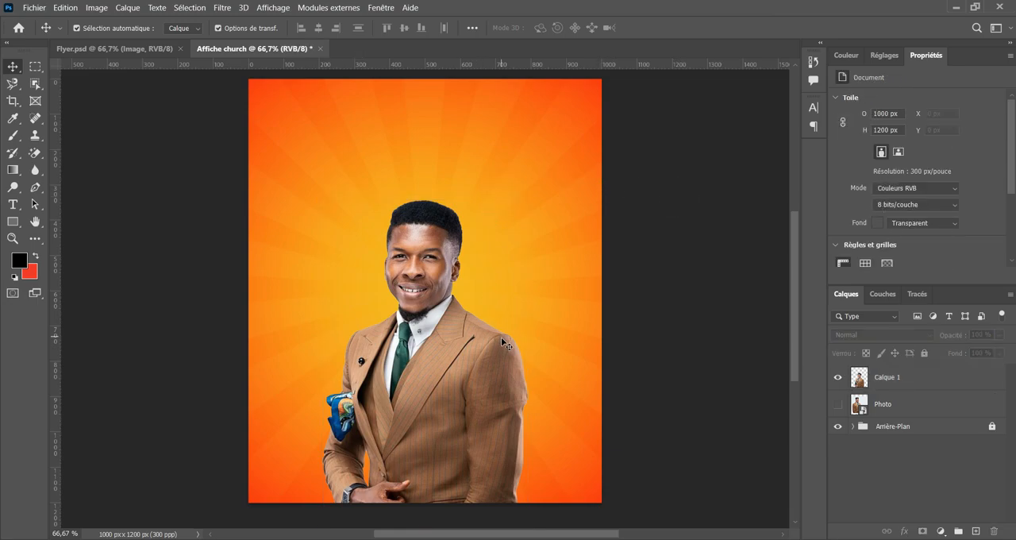
# Add a layer mask to the man's cut-out and fade out its lower part with a black-to-white linear gradient.
pyautogui.click(446, 378)
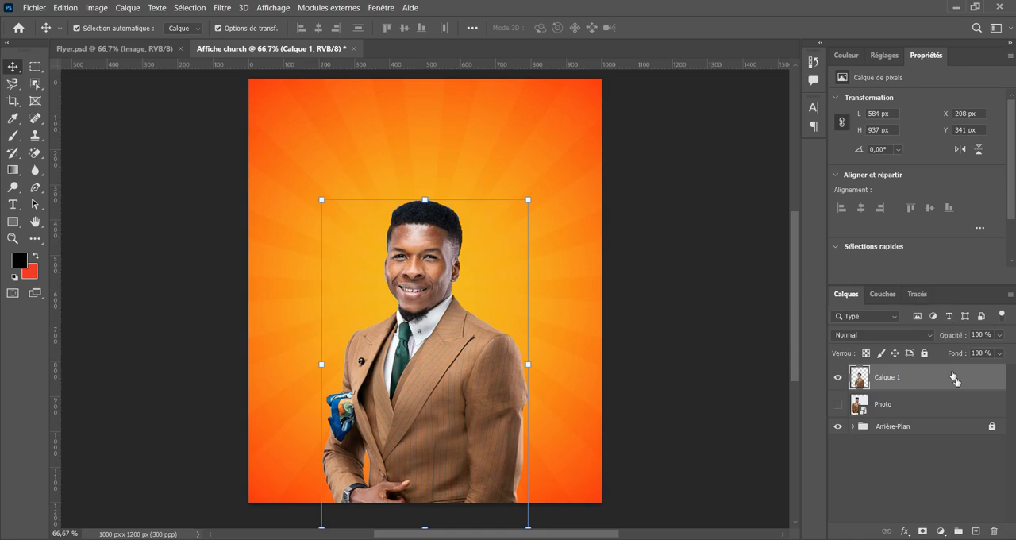
pyautogui.click(922, 531)
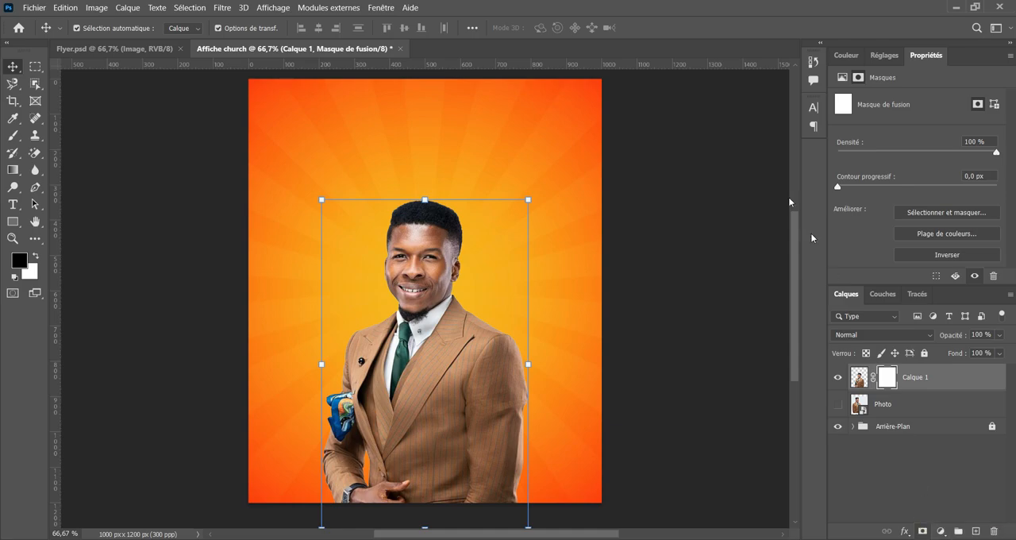
pyautogui.click(13, 171)
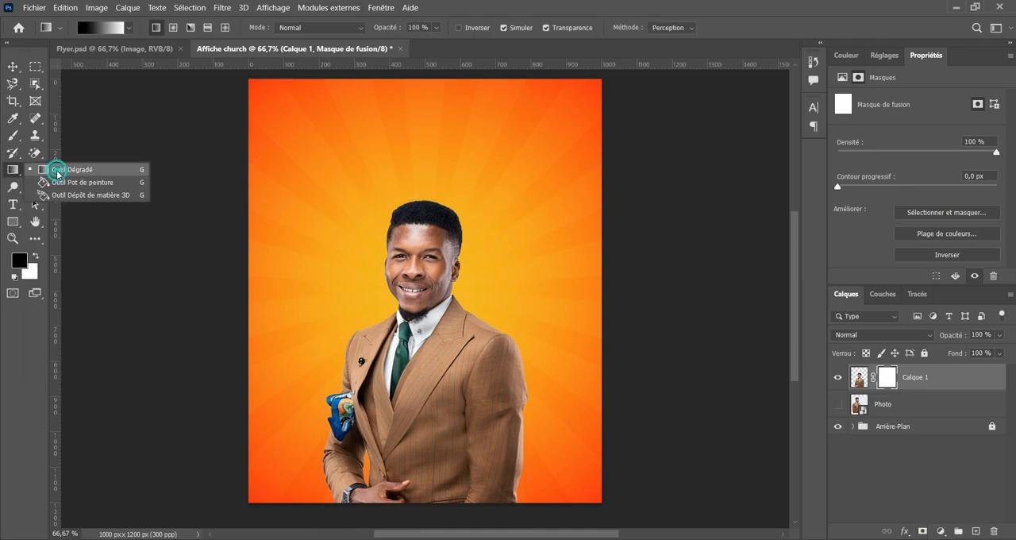
pyautogui.click(57, 173)
pyautogui.scroll(-2, 440, 316)
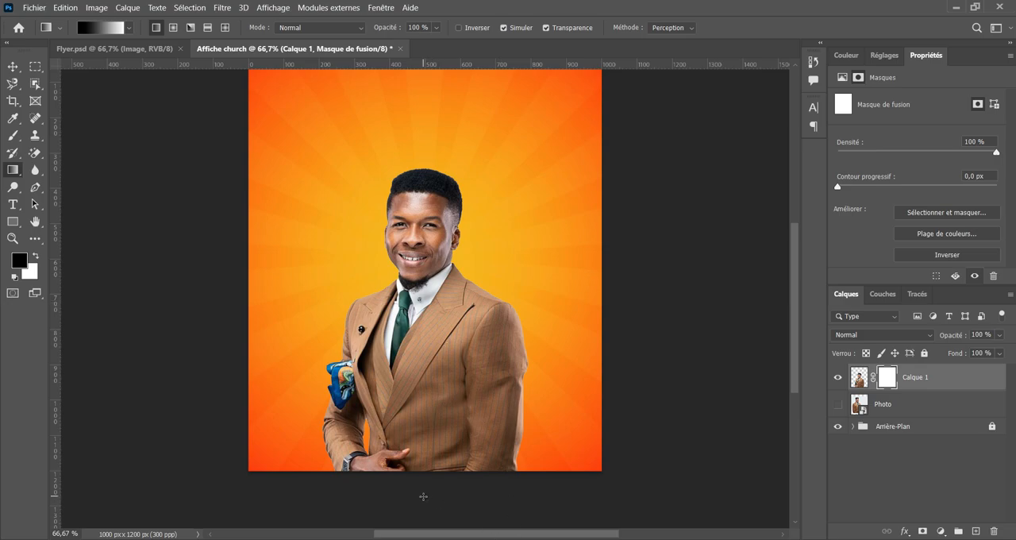
pyautogui.moveTo(423, 496); pyautogui.dragTo(427, 320)
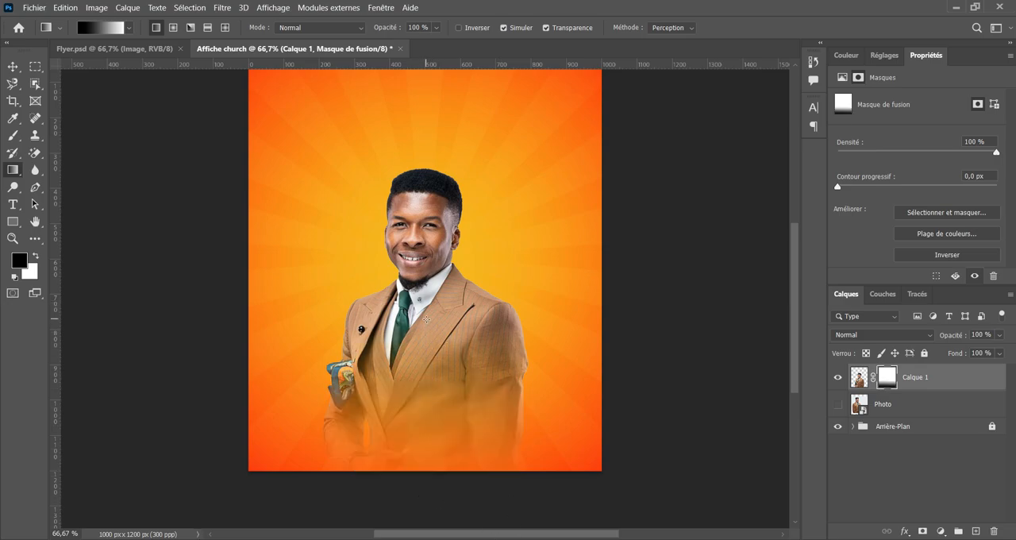
pyautogui.moveTo(432, 480); pyautogui.dragTo(435, 447)
pyautogui.moveTo(427, 485); pyautogui.dragTo(433, 435)
pyautogui.moveTo(430, 315); pyautogui.dragTo(430, 315)
# Compare the fade with Flyer.psd and raise the man's cut-out slightly to Y 323 px.
pyautogui.click(139, 51)
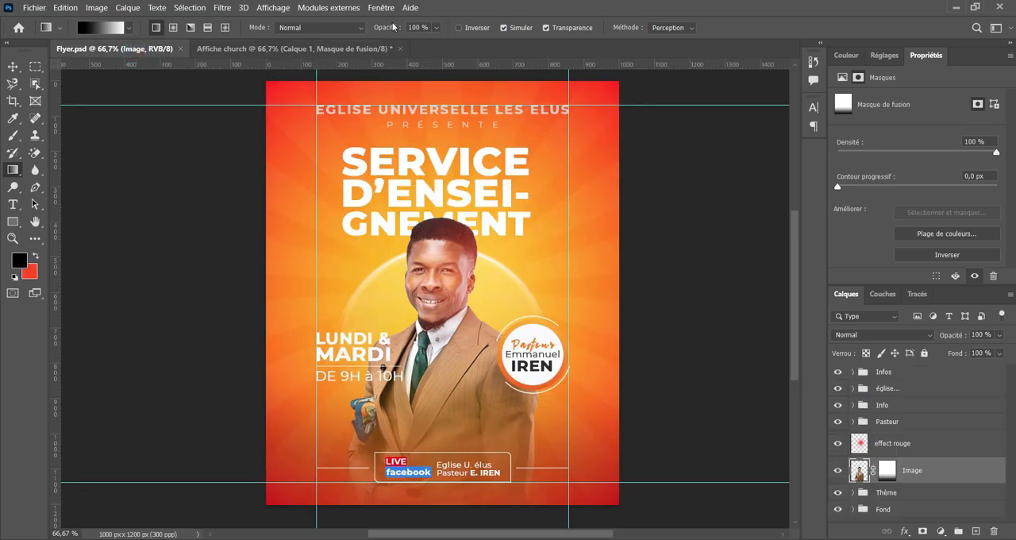
pyautogui.click(326, 50)
pyautogui.press('d')
pyautogui.scroll(2, 420, 229)
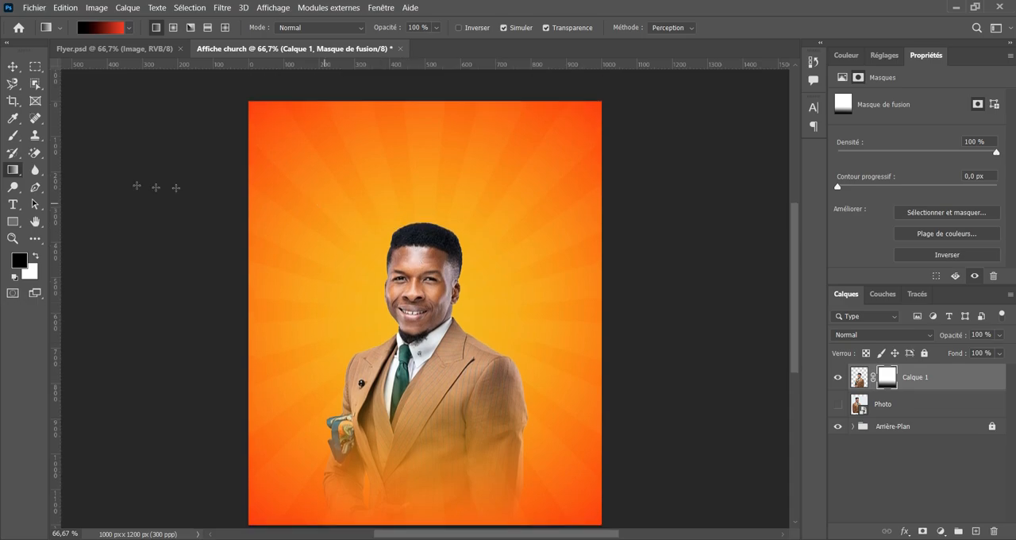
pyautogui.click(12, 70)
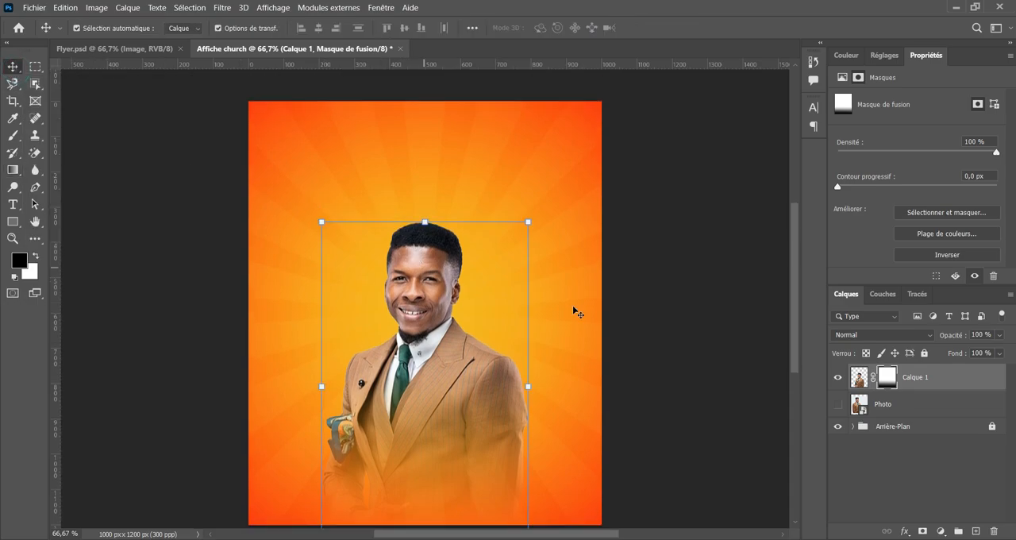
pyautogui.scroll(-1, 635, 314)
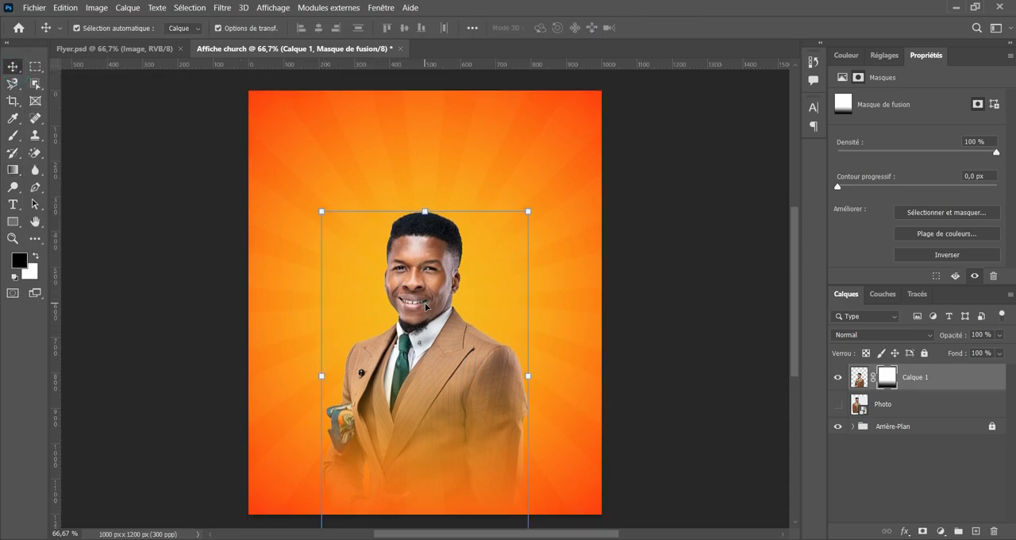
pyautogui.moveTo(425, 306); pyautogui.dragTo(427, 305)
pyautogui.scroll(1, 725, 286)
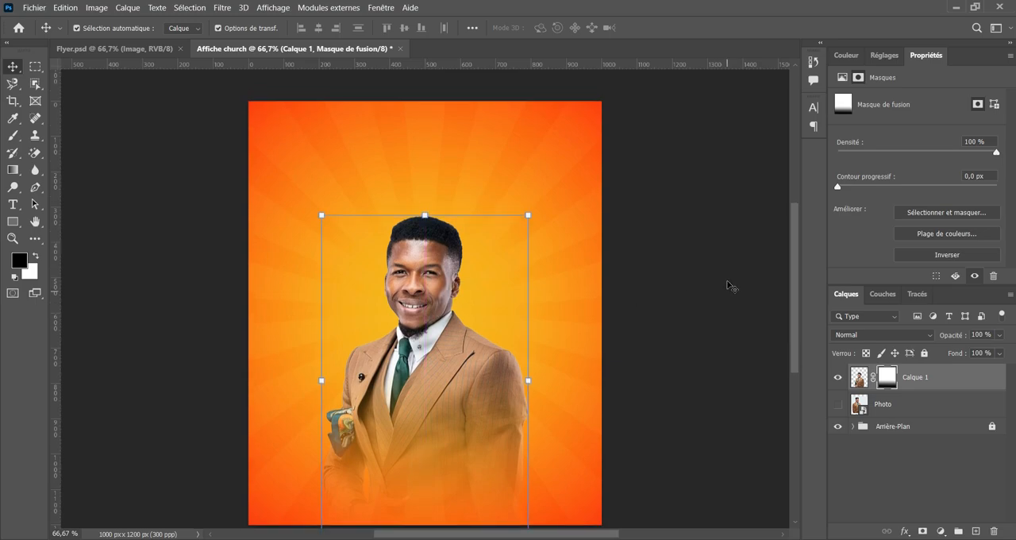
# Create a new layer above the man's cut-out and name it "cercle".
pyautogui.click(943, 382)
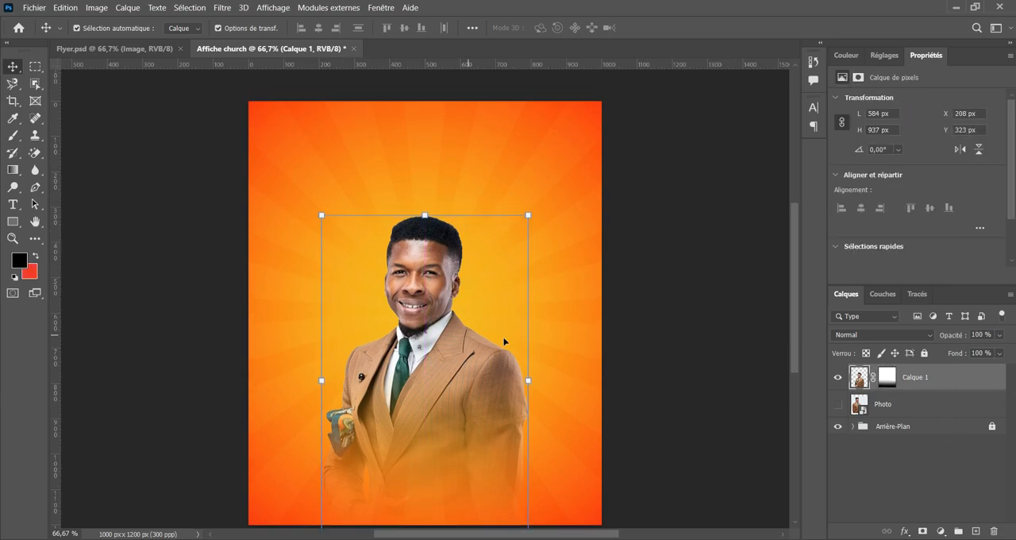
pyautogui.click(976, 532)
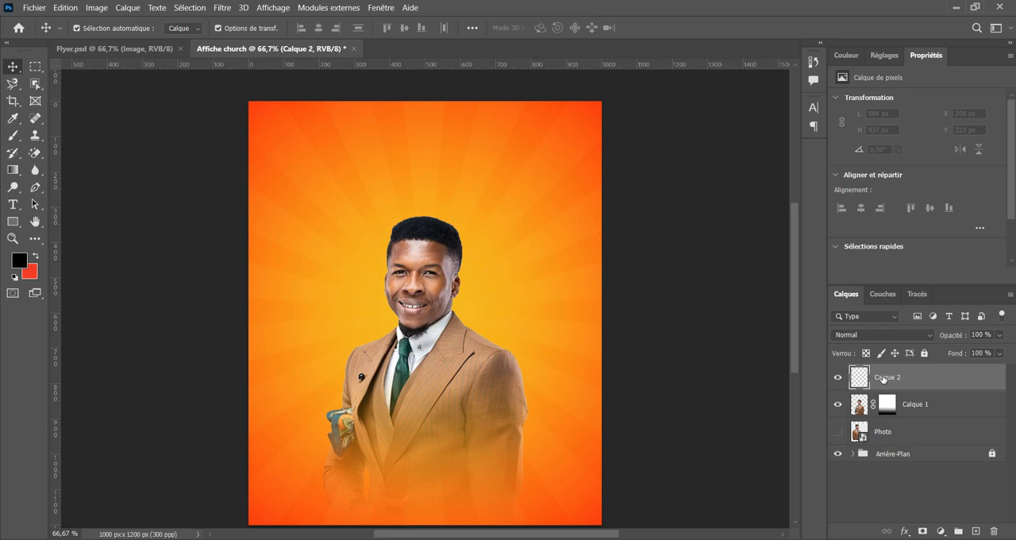
pyautogui.doubleClick(891, 378)
pyautogui.write('cercle')
pyautogui.press('Return')
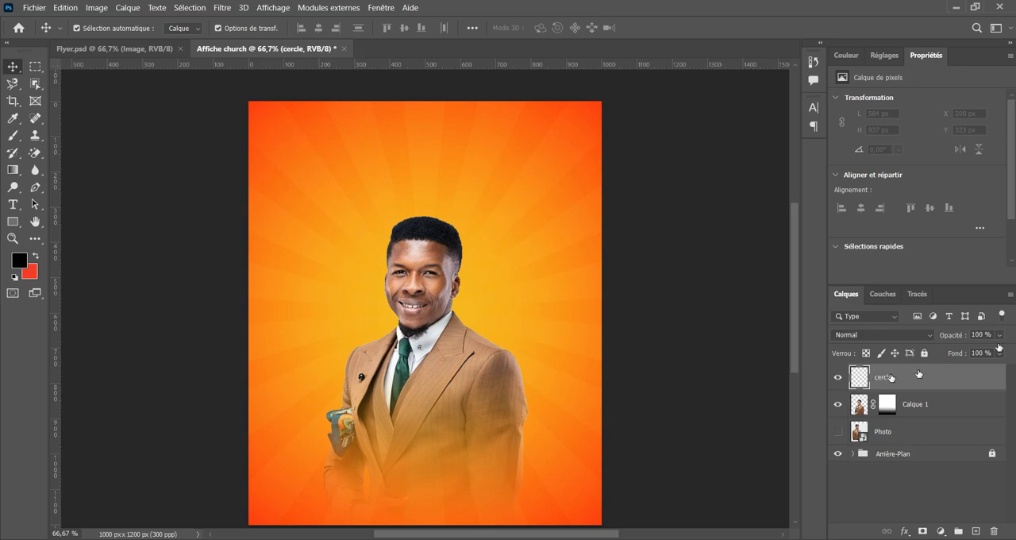
# Place the cercle layer below Calque 1 and draw a circle about 674 px wide behind the man's head with the Ellipse tool.
pyautogui.click(12, 221)
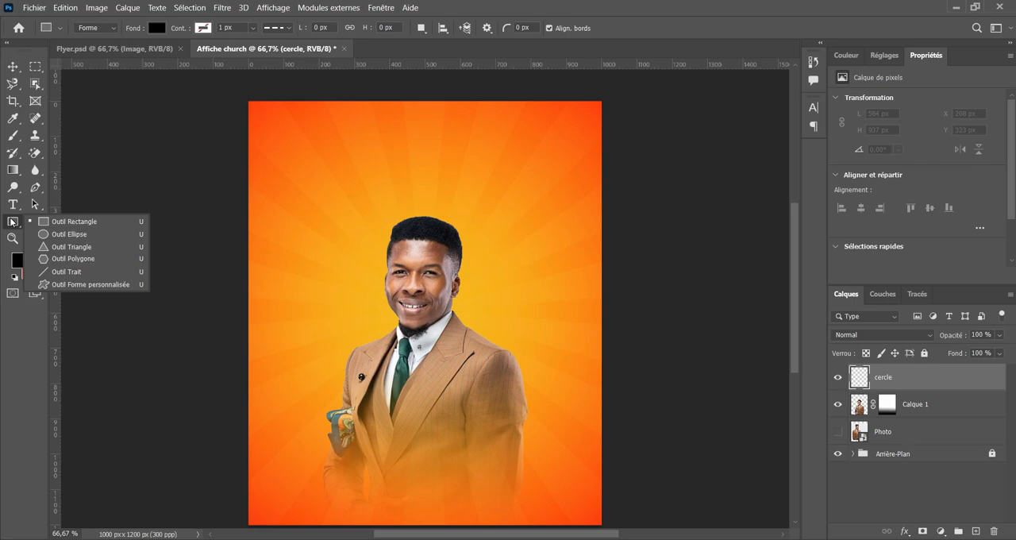
pyautogui.click(73, 222)
pyautogui.hotkey('shift', 'u')
pyautogui.scroll(-1, 434, 343)
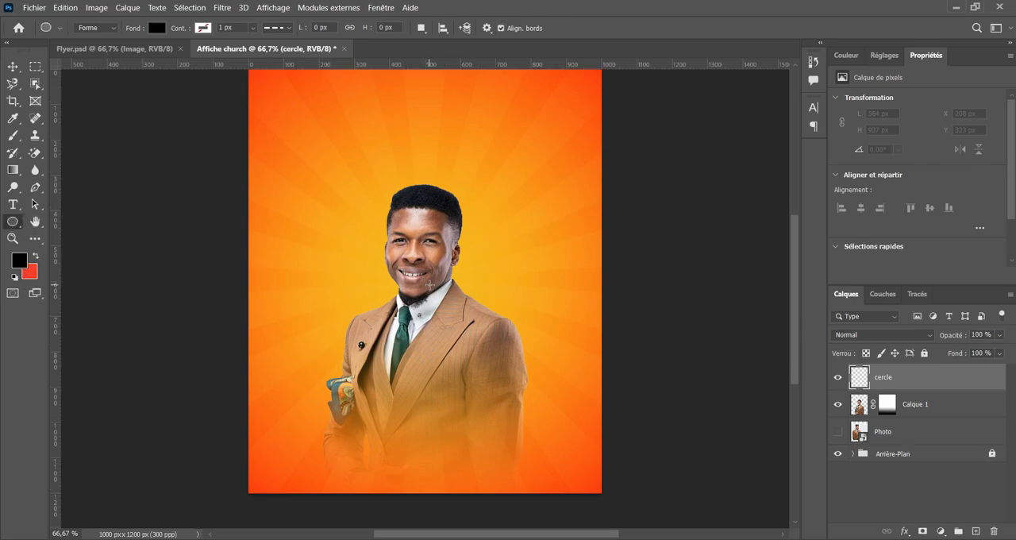
pyautogui.moveTo(958, 379); pyautogui.dragTo(958, 417)
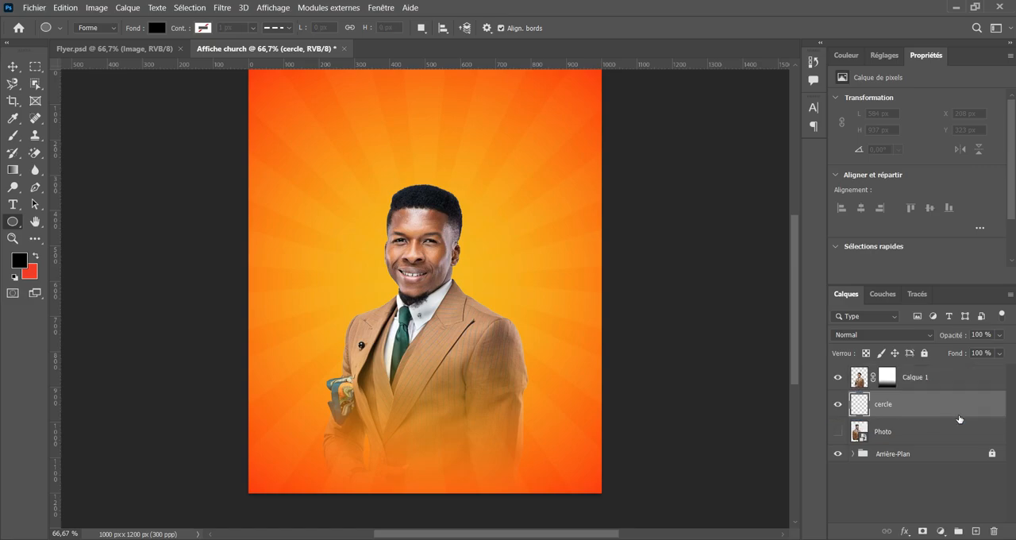
pyautogui.scroll(1, 430, 272)
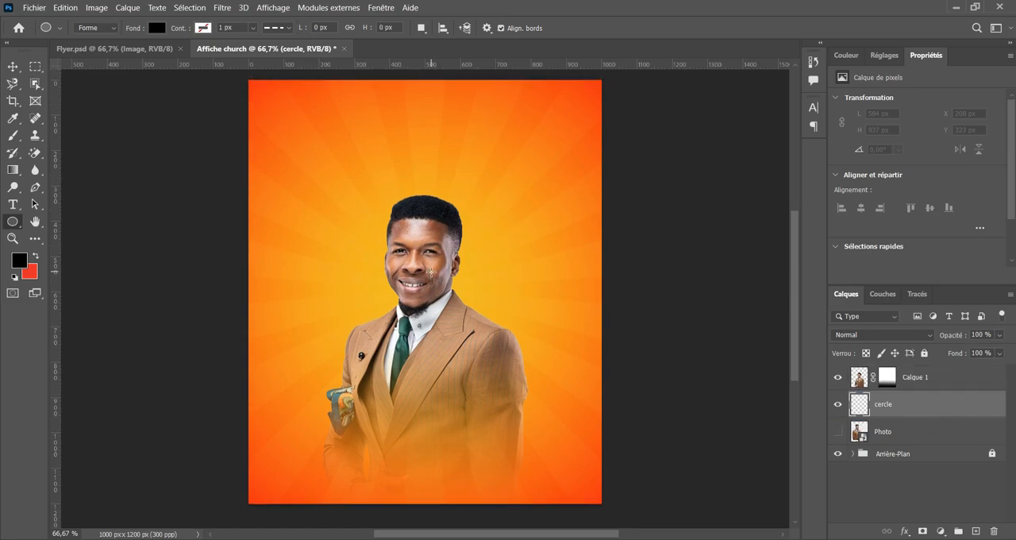
pyautogui.moveTo(429, 273); pyautogui.dragTo(550, 409)
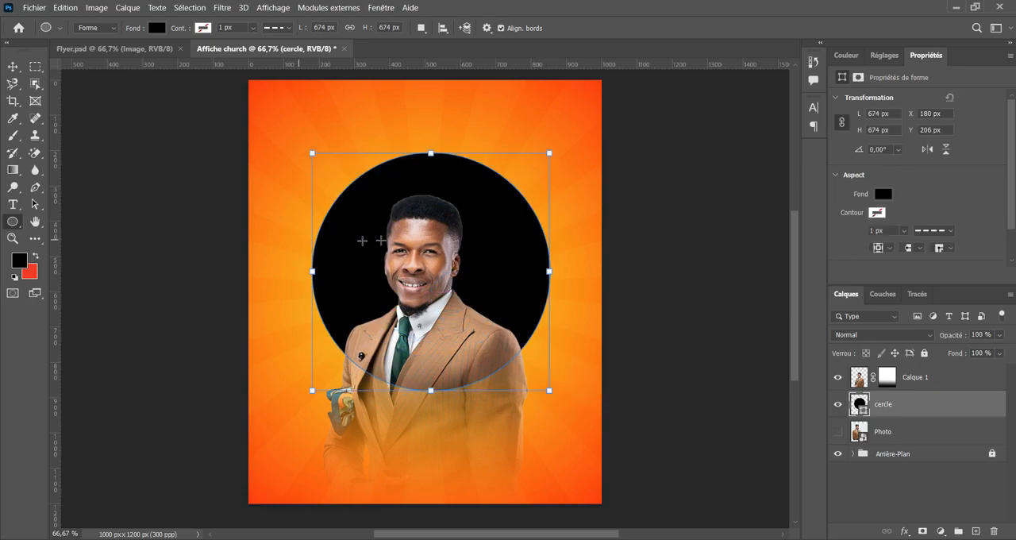
# Fill the circle with white and check its outline colour options.
pyautogui.click(882, 194)
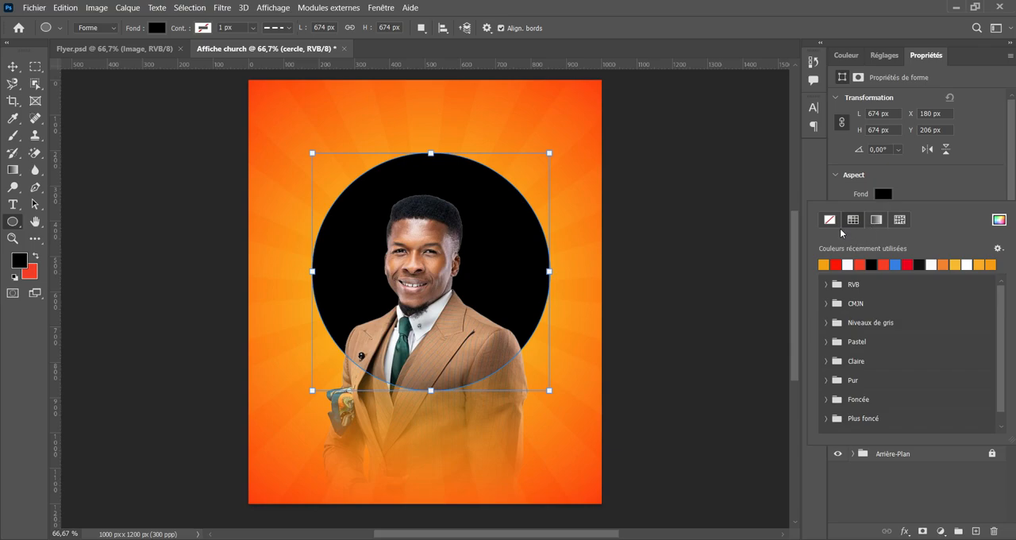
pyautogui.click(848, 264)
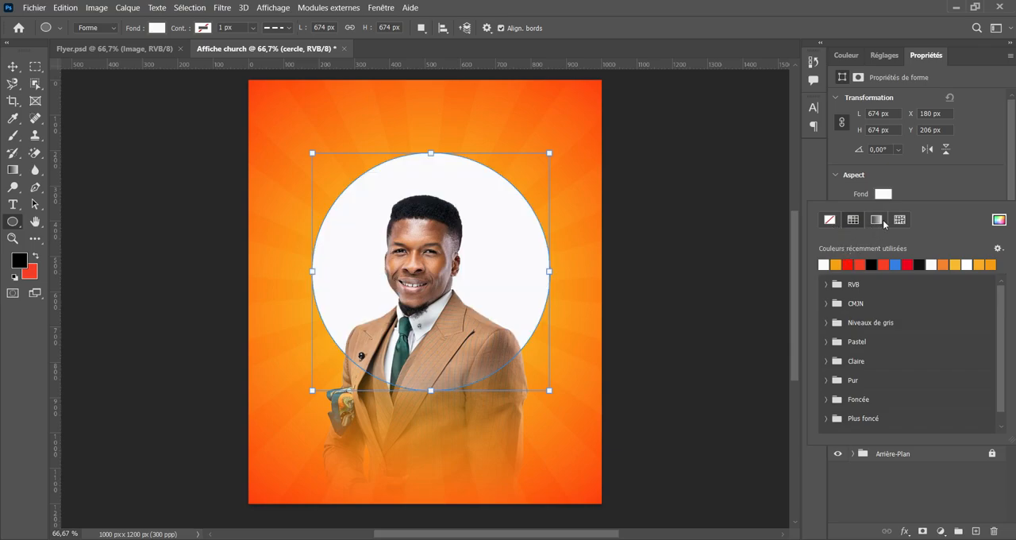
pyautogui.click(885, 195)
pyautogui.click(877, 213)
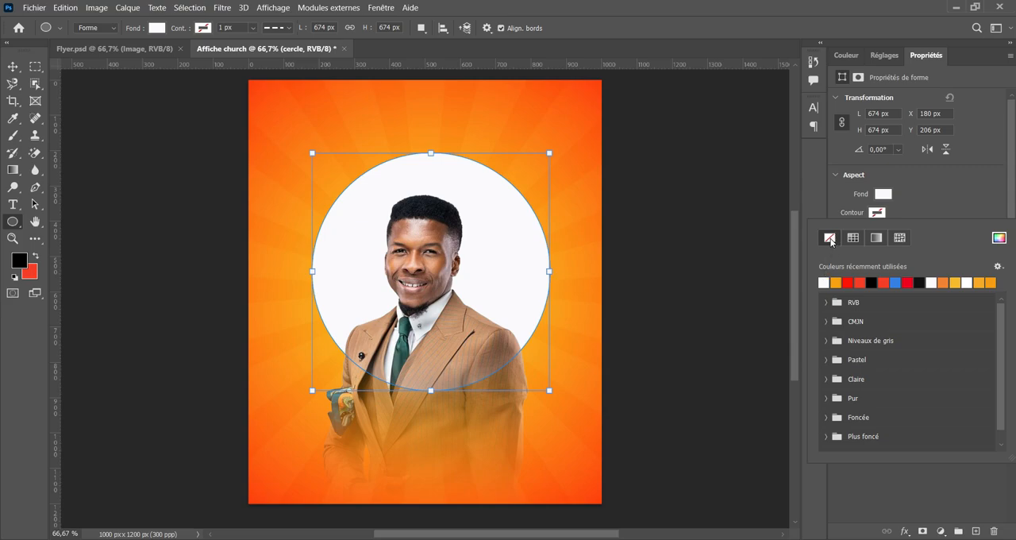
# Scale the circle evenly from its centre to about 590 px and move it down behind the man's torso at about X 202 px, Y 554 px.
pyautogui.click(13, 67)
pyautogui.click(12, 67)
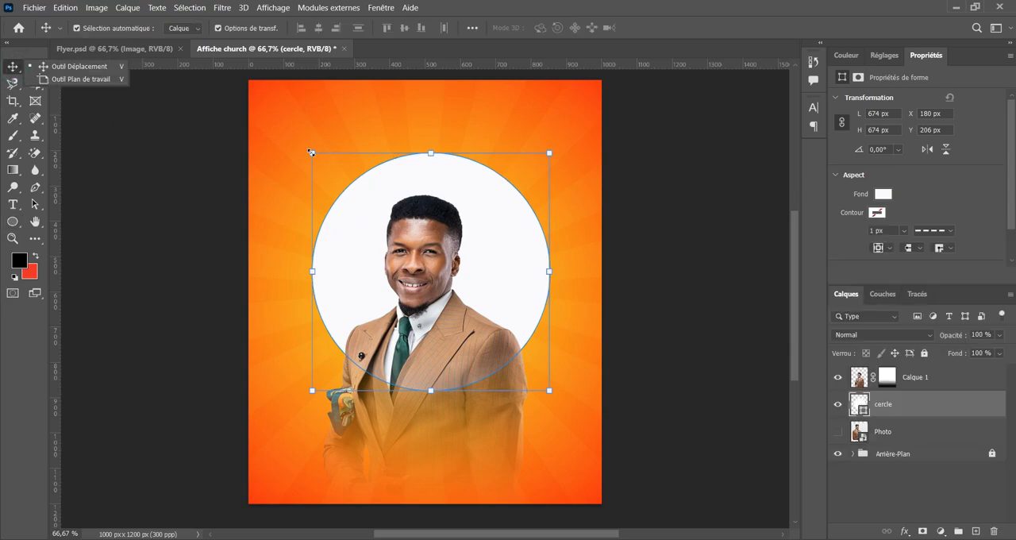
pyautogui.moveTo(311, 152); pyautogui.dragTo(330, 167)
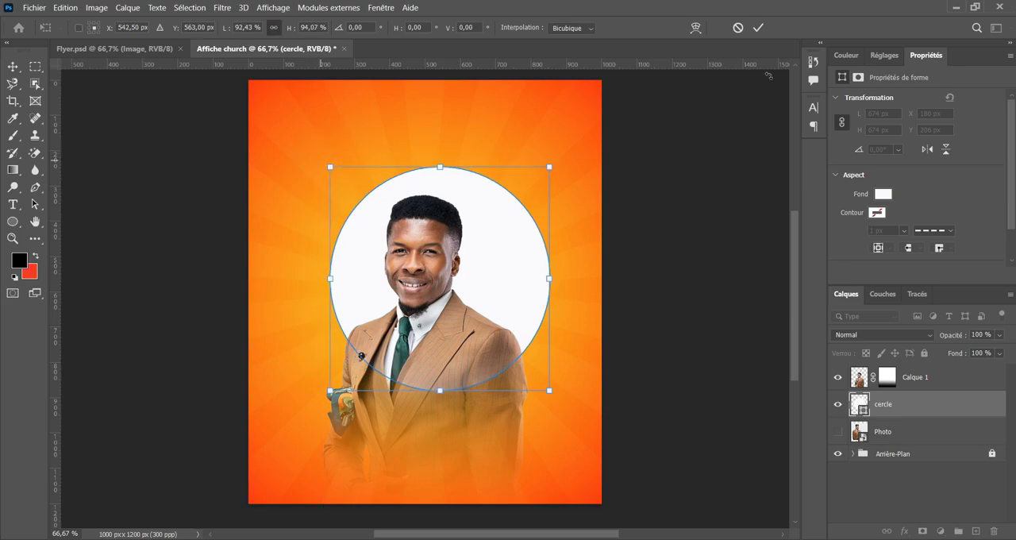
pyautogui.click(738, 29)
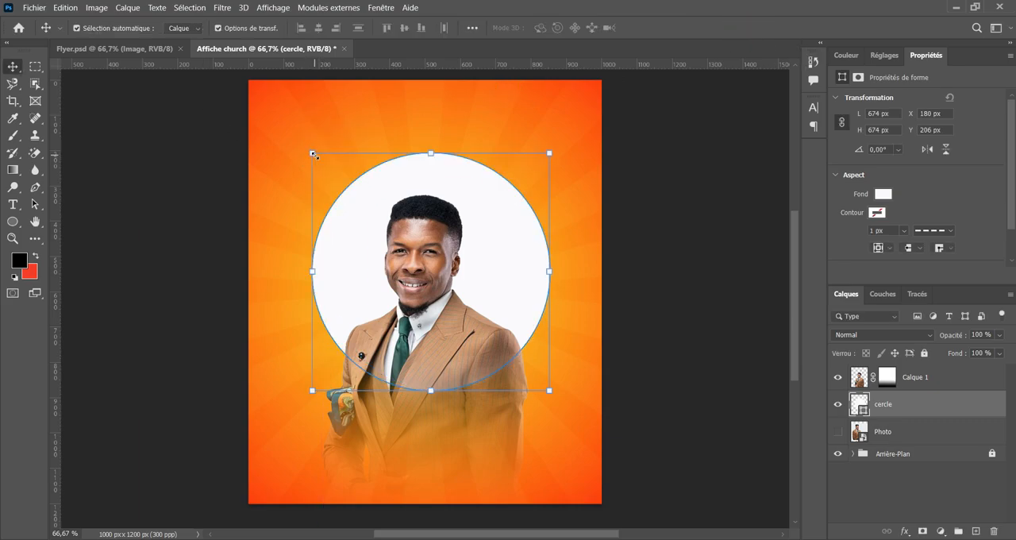
pyautogui.moveTo(311, 154); pyautogui.dragTo(331, 166)
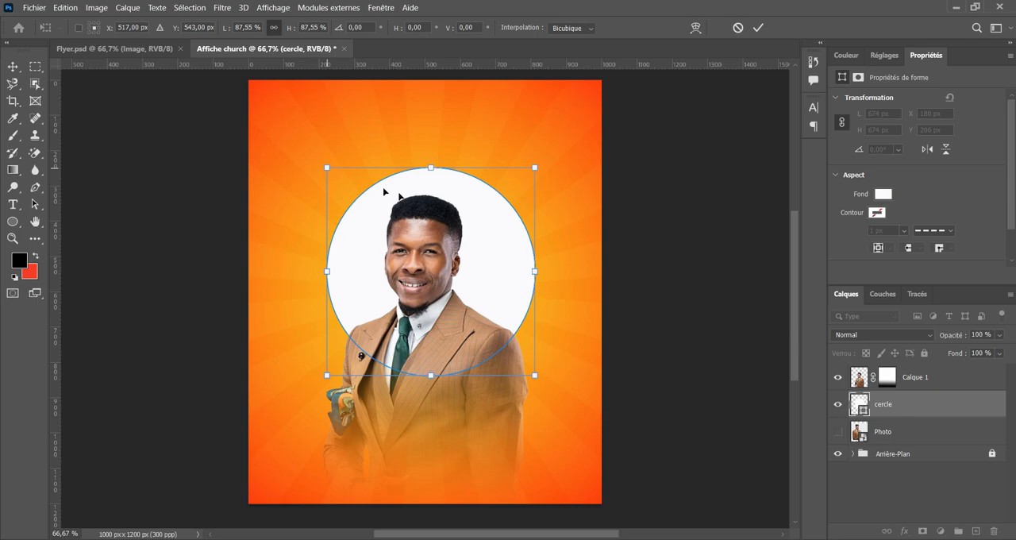
pyautogui.moveTo(432, 202); pyautogui.dragTo(420, 308)
pyautogui.click(756, 28)
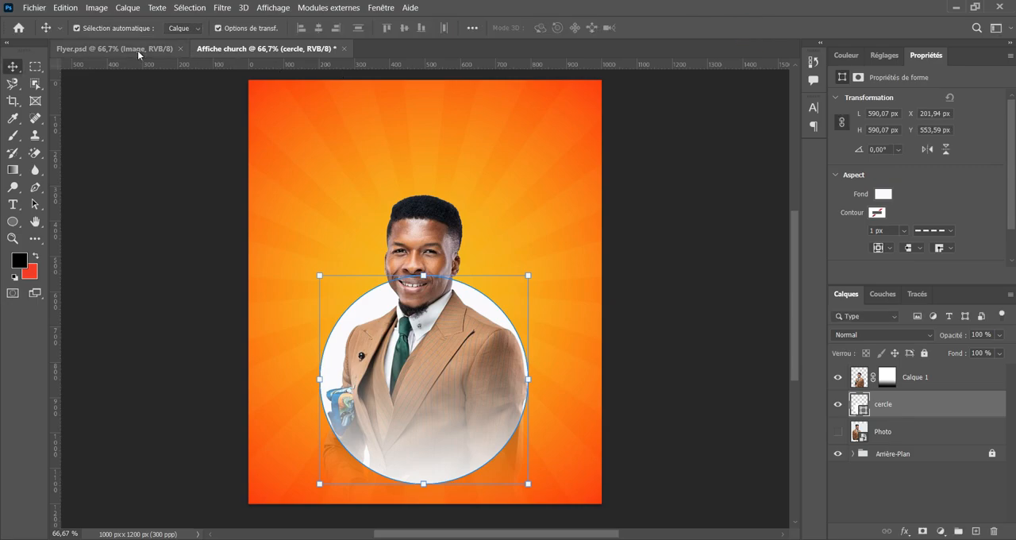
# Check the circle's placement in Flyer.psd and move the white circle in Affiche church up behind the man's head to about Y 400 px.
pyautogui.click(140, 49)
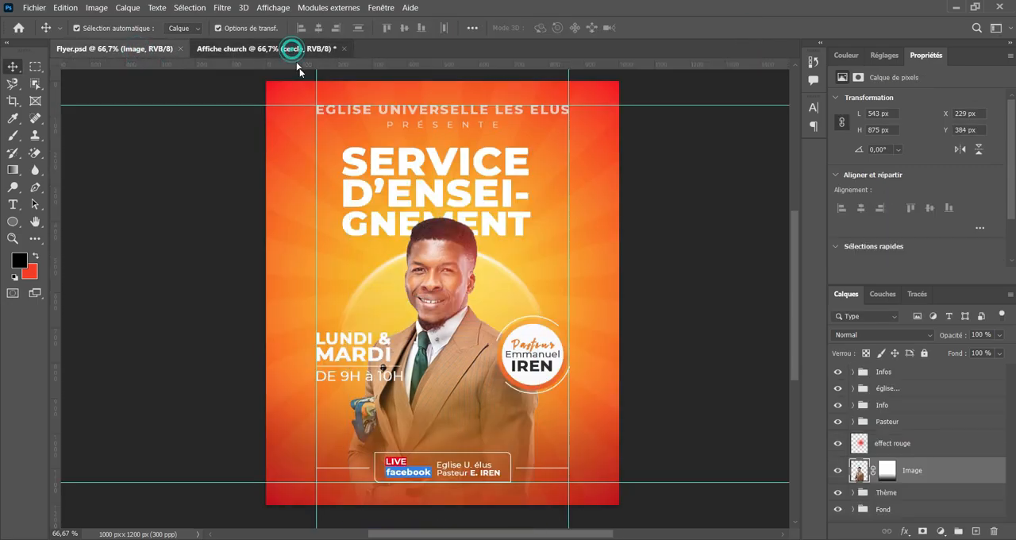
pyautogui.click(291, 49)
pyautogui.moveTo(458, 310); pyautogui.dragTo(470, 249)
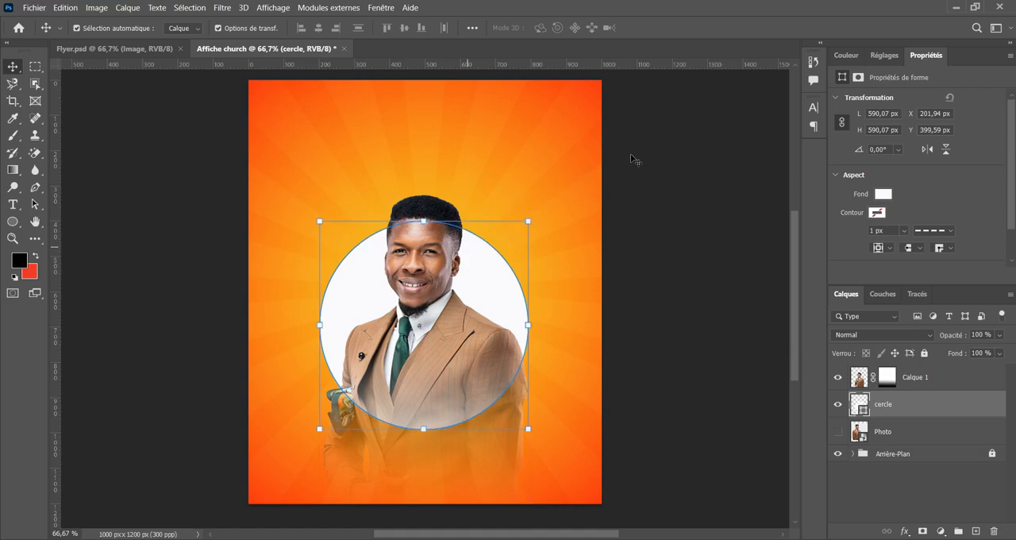
pyautogui.click(659, 157)
pyautogui.click(478, 298)
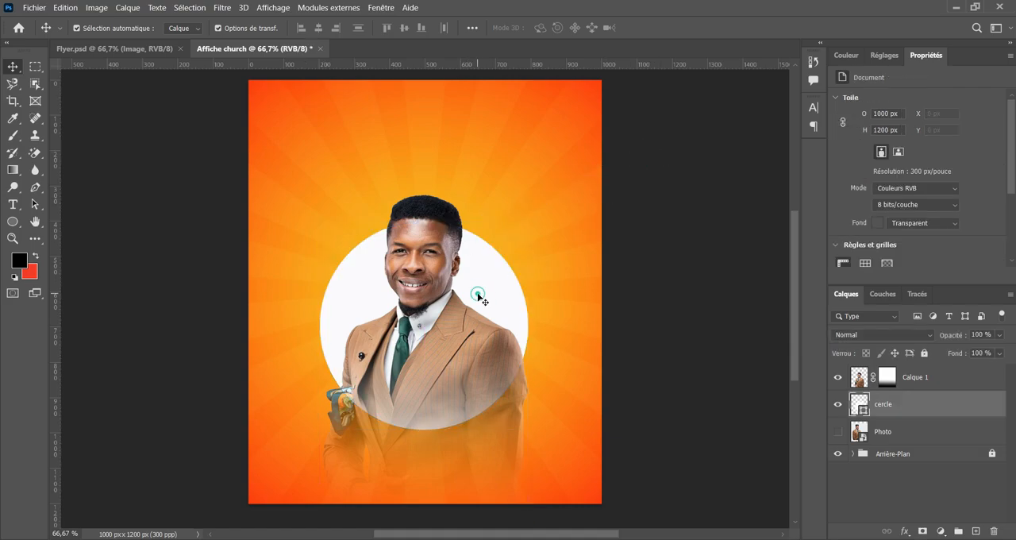
pyautogui.click(653, 225)
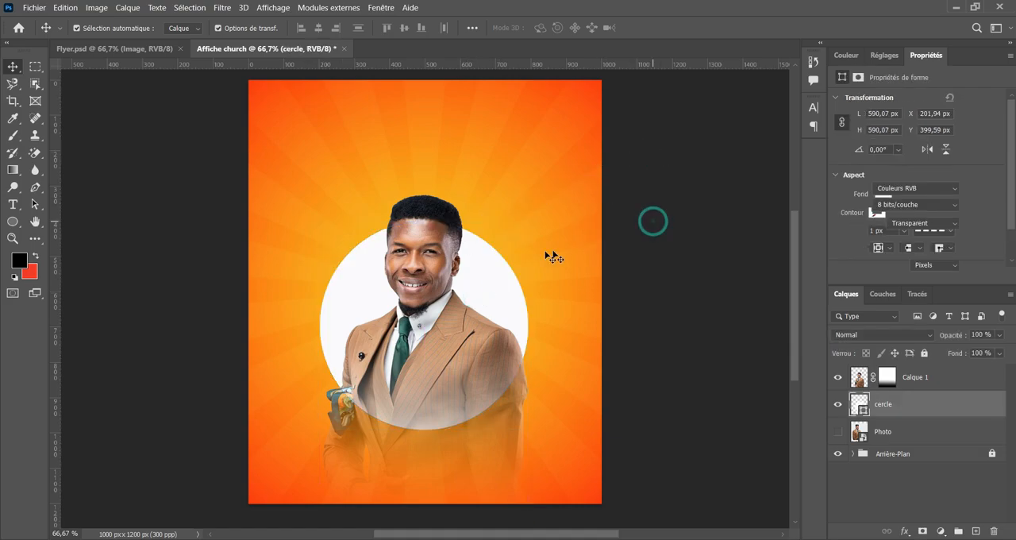
# Enlarge the white circle evenly from its centre to about 635 px wide.
pyautogui.click(489, 268)
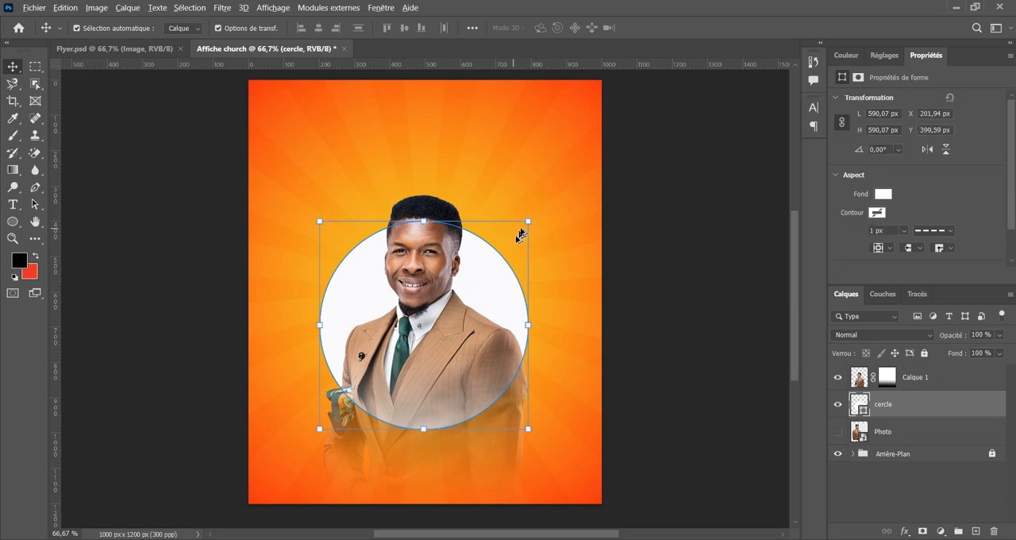
pyautogui.moveTo(528, 221); pyautogui.dragTo(537, 213)
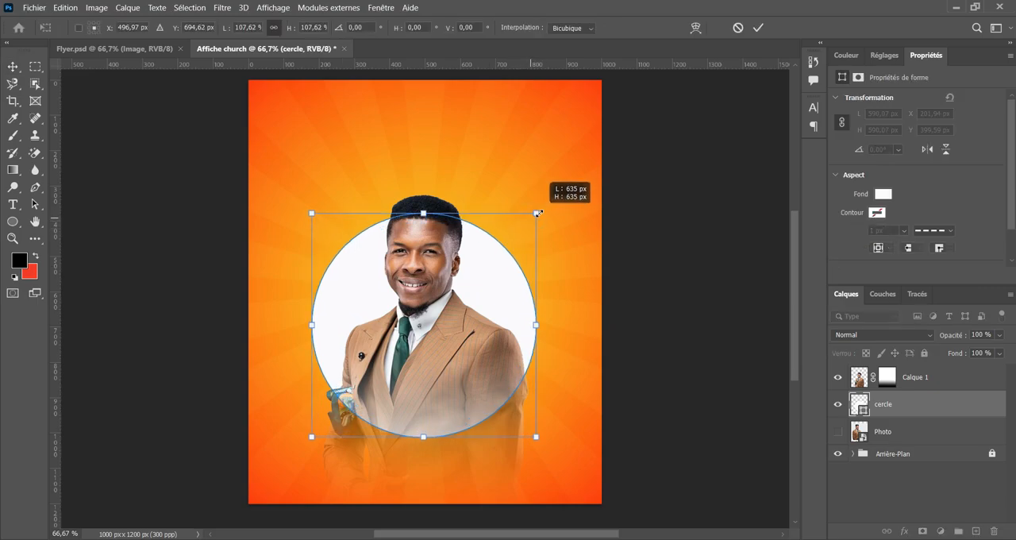
pyautogui.click(758, 28)
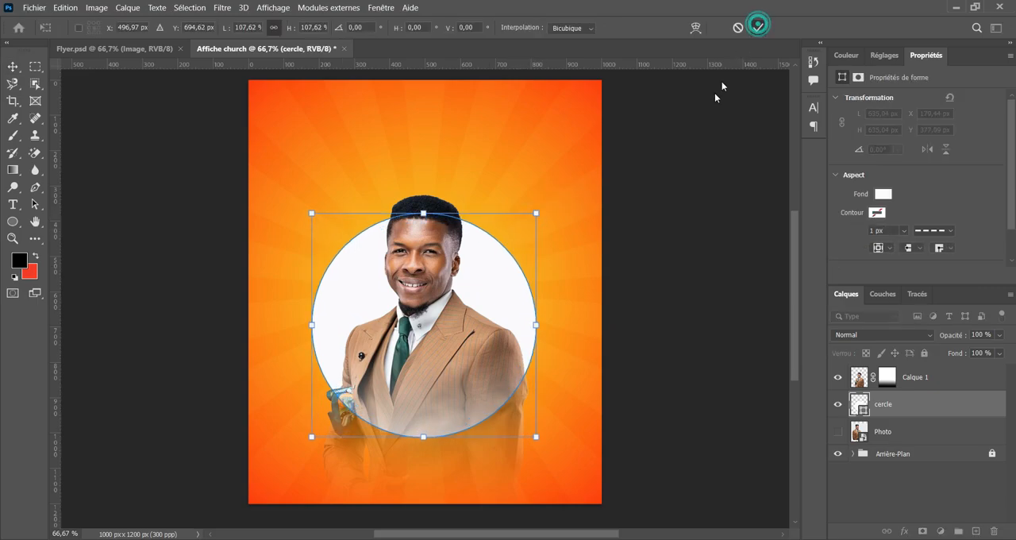
pyautogui.click(682, 177)
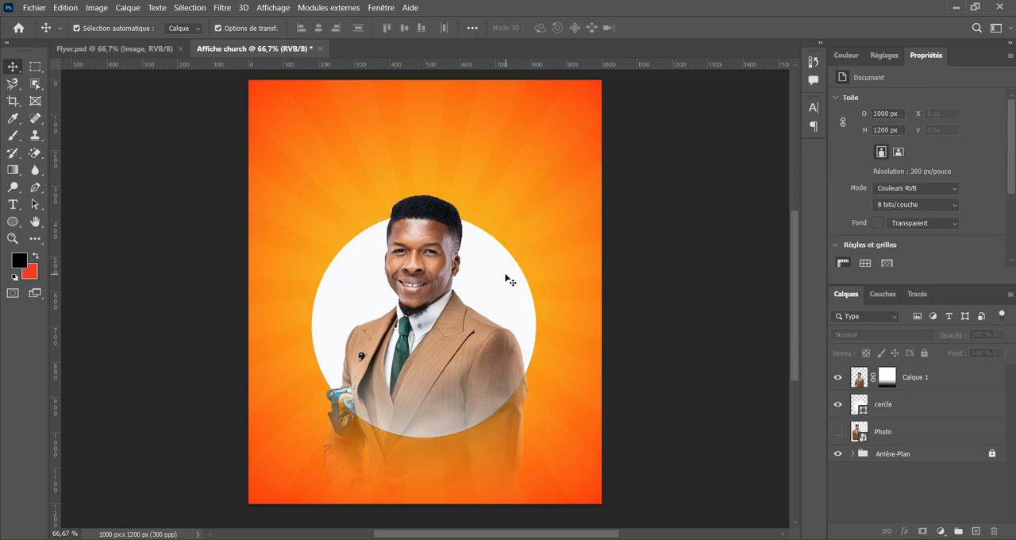
# Add a layer mask to the cercle layer and fade the circle's lower part with an upward black-to-white linear gradient from the man's chest.
pyautogui.click(354, 296)
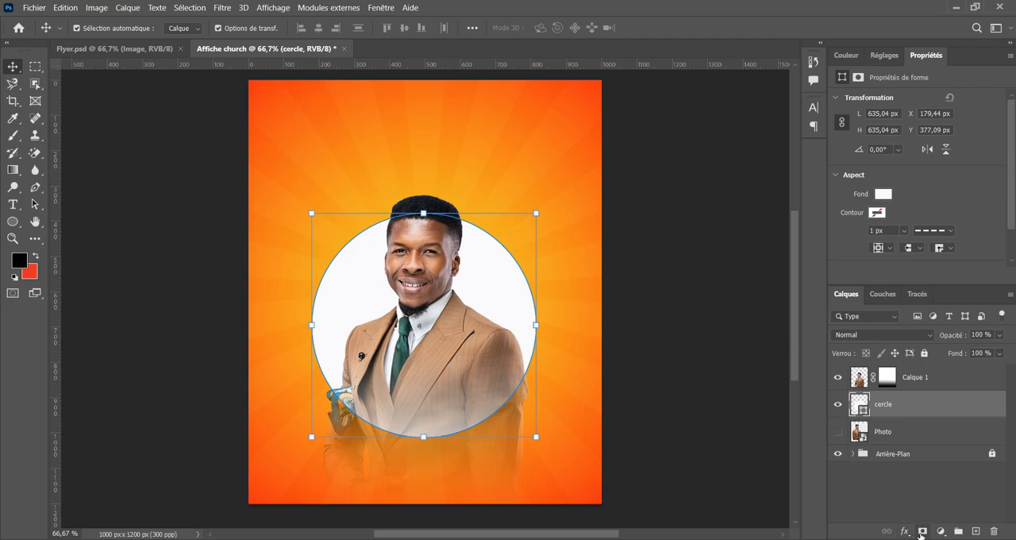
pyautogui.click(922, 531)
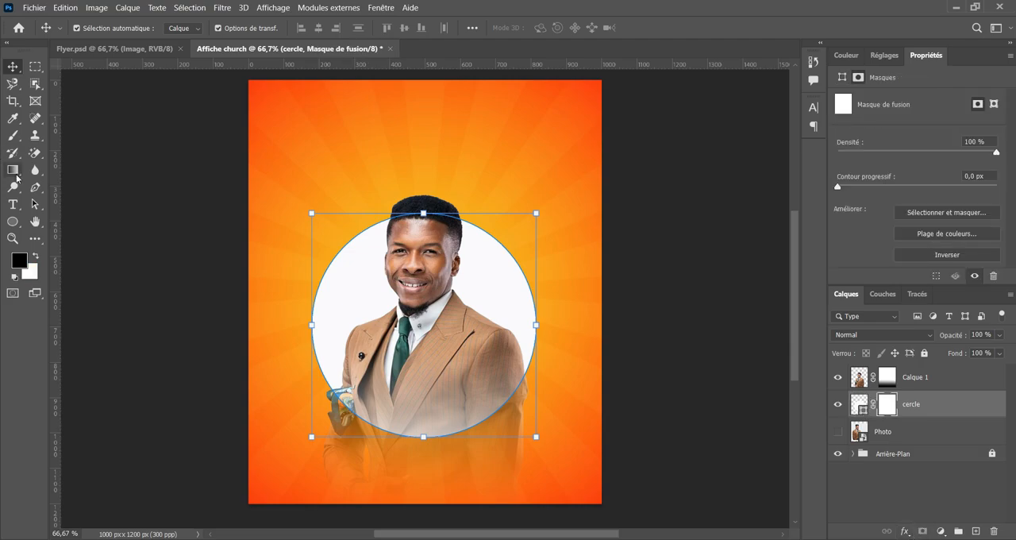
pyautogui.click(15, 171)
pyautogui.click(84, 169)
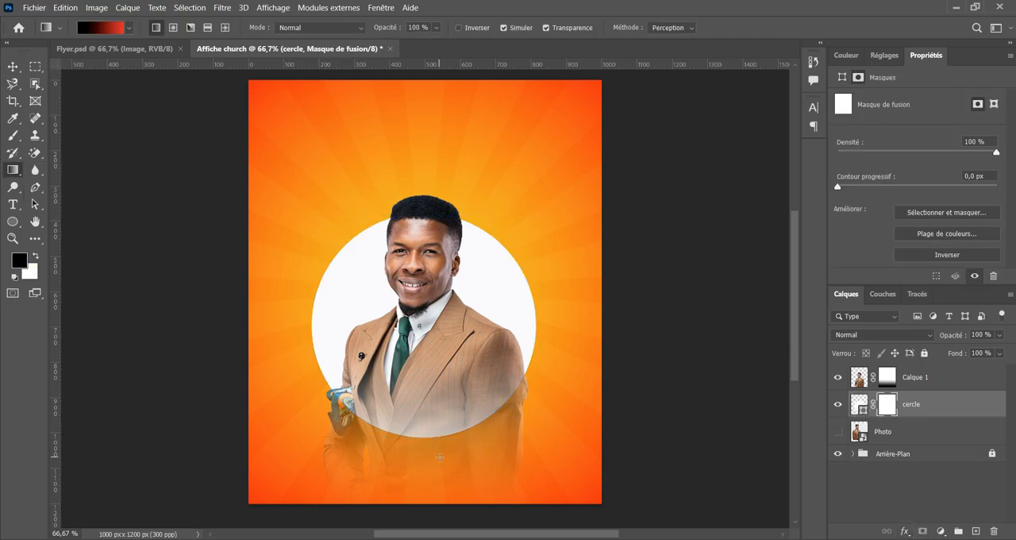
pyautogui.moveTo(443, 371); pyautogui.dragTo(441, 281)
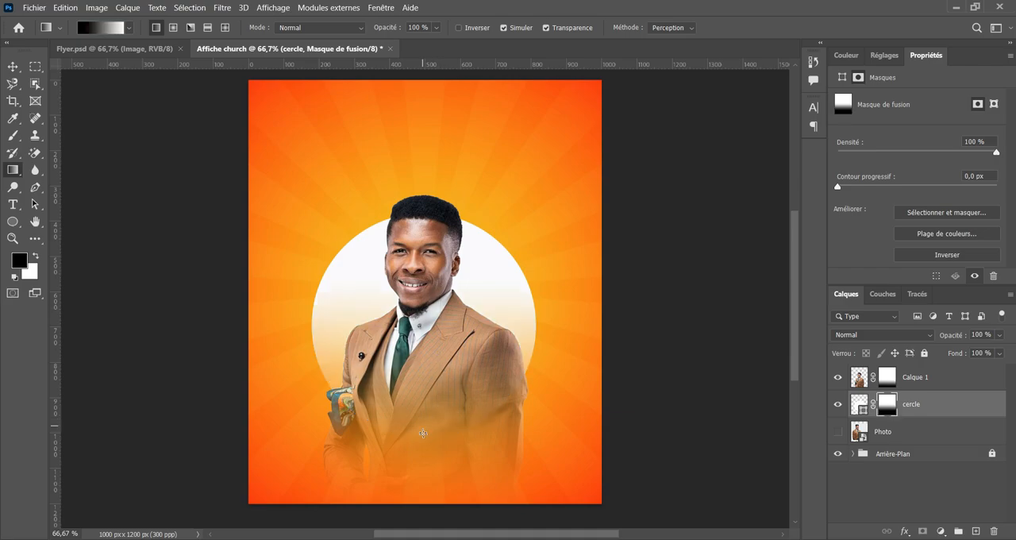
pyautogui.moveTo(423, 433); pyautogui.dragTo(427, 212)
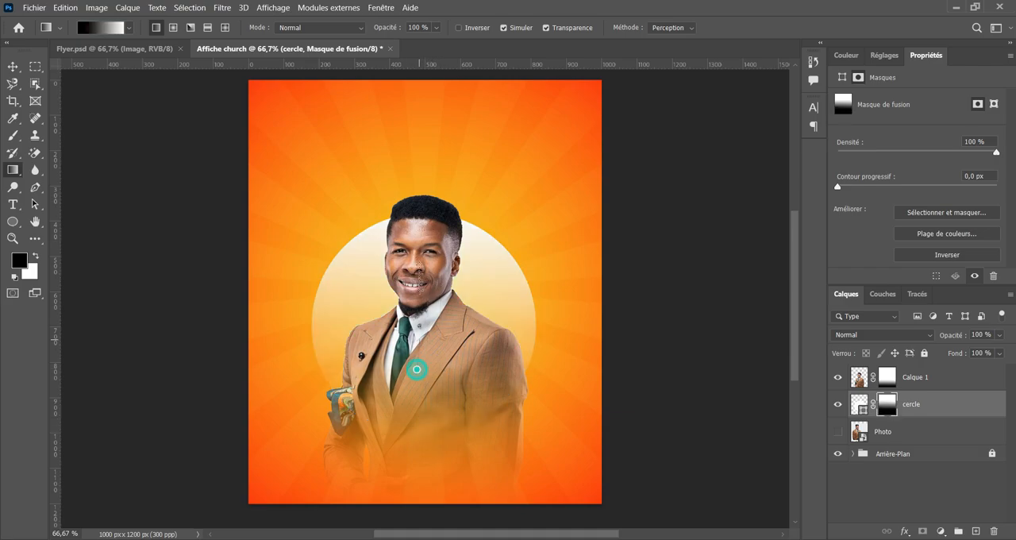
pyautogui.moveTo(417, 369); pyautogui.dragTo(420, 183)
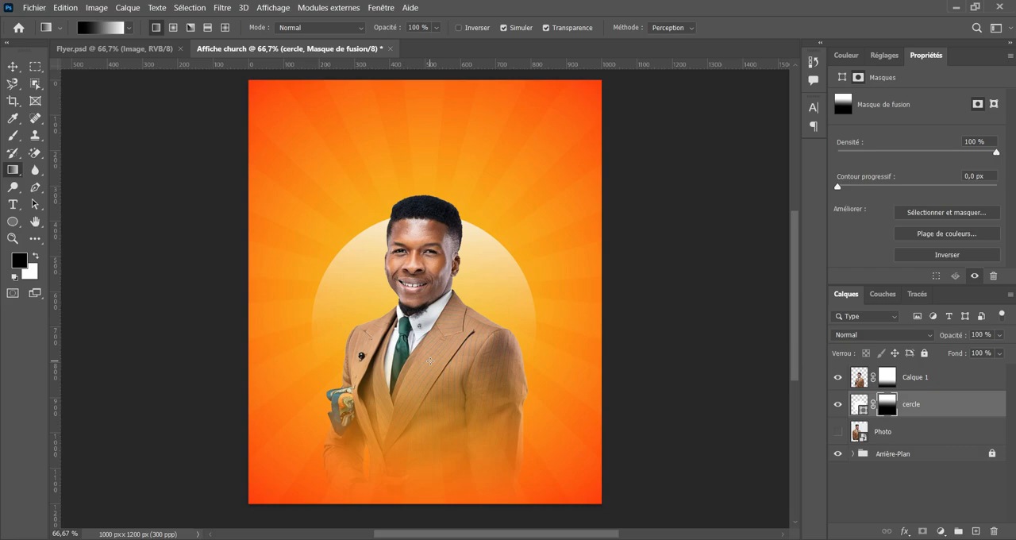
pyautogui.click(13, 65)
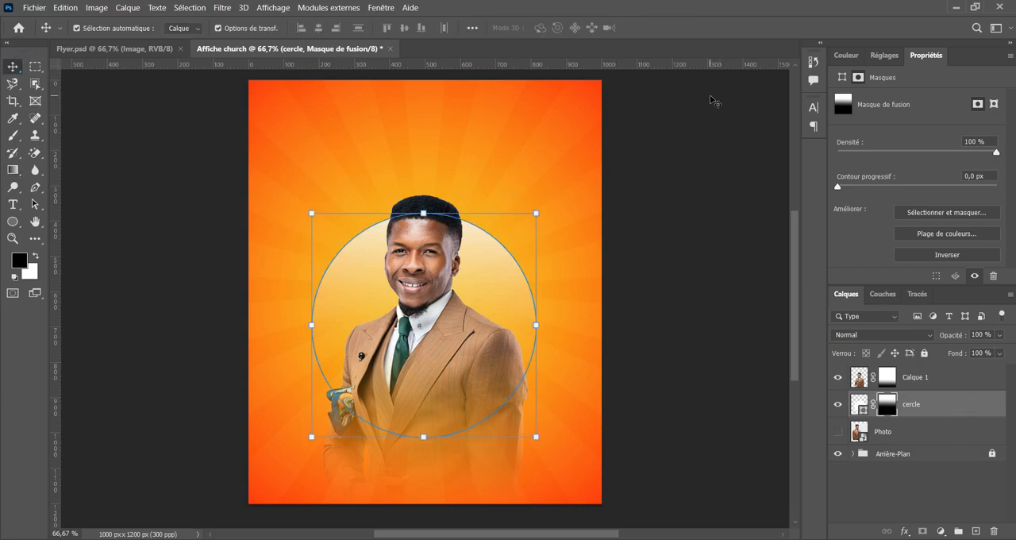
# Check the circle's rim in Flyer.psd and enable the Biseautage & estampage layer style on the cercle layer in Affiche church.
pyautogui.click(143, 48)
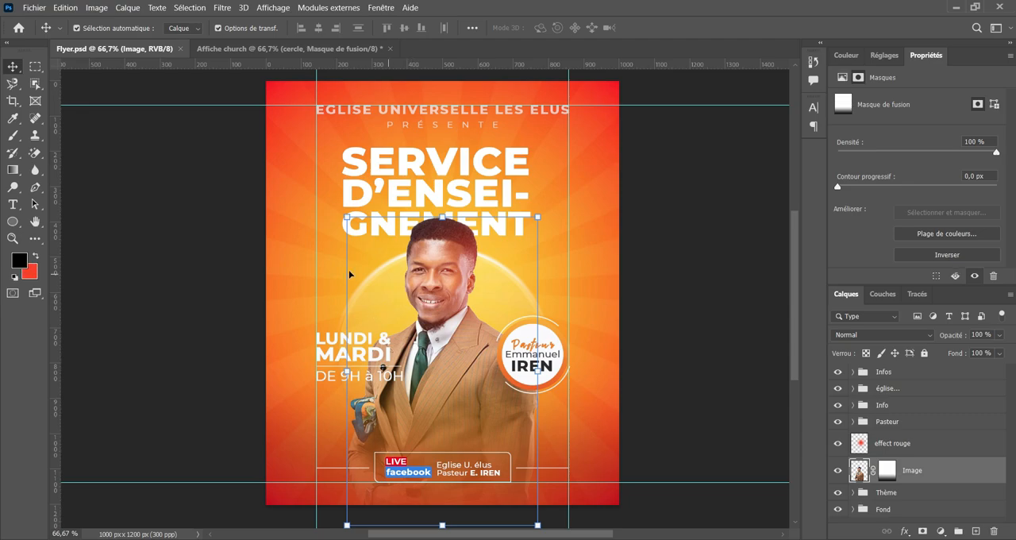
pyautogui.click(294, 48)
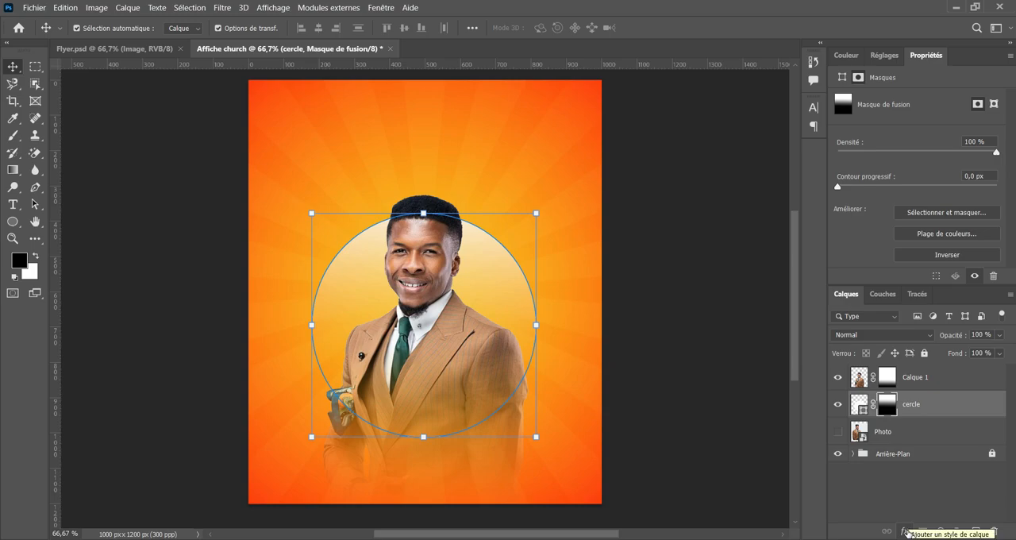
pyautogui.click(905, 531)
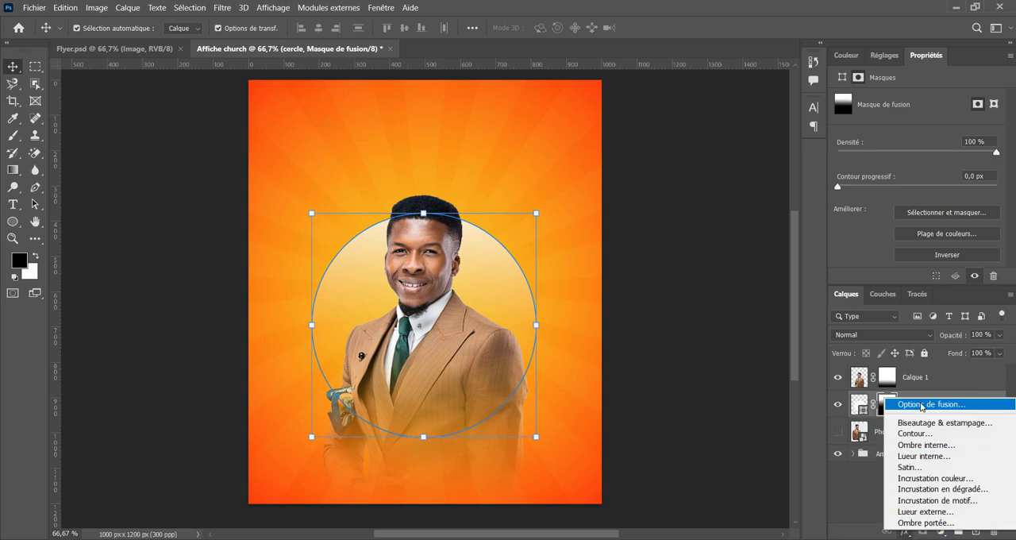
pyautogui.click(921, 407)
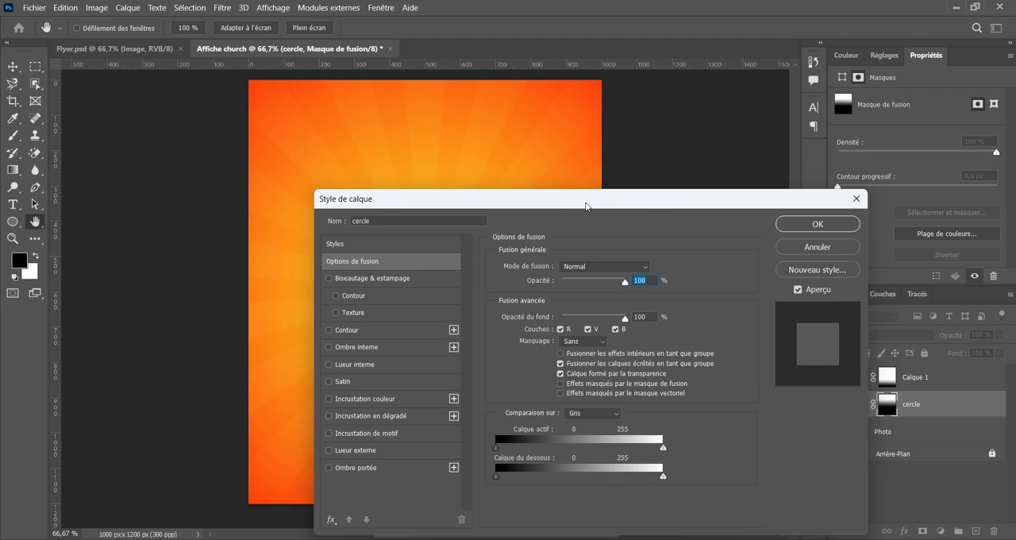
pyautogui.moveTo(582, 200); pyautogui.dragTo(885, 163)
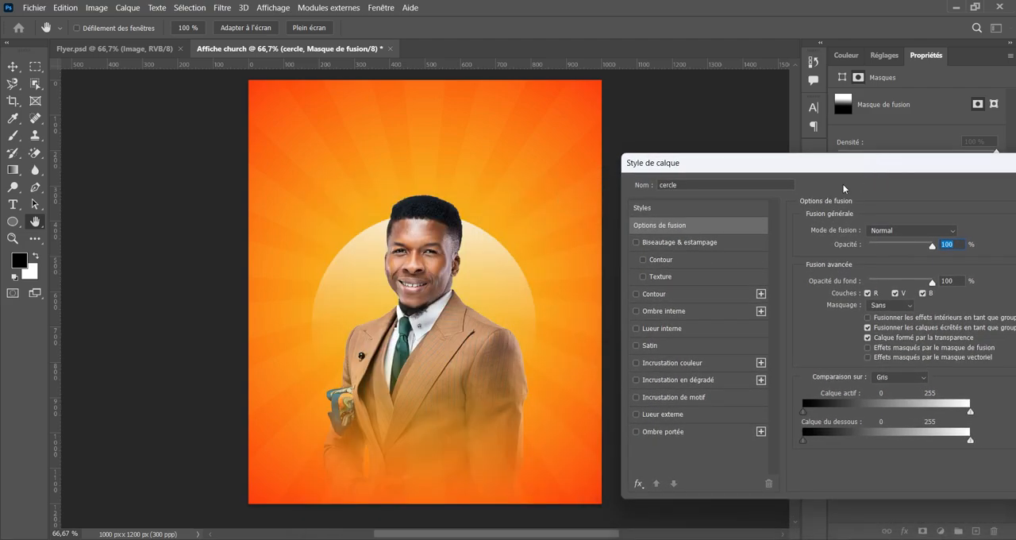
pyautogui.click(687, 243)
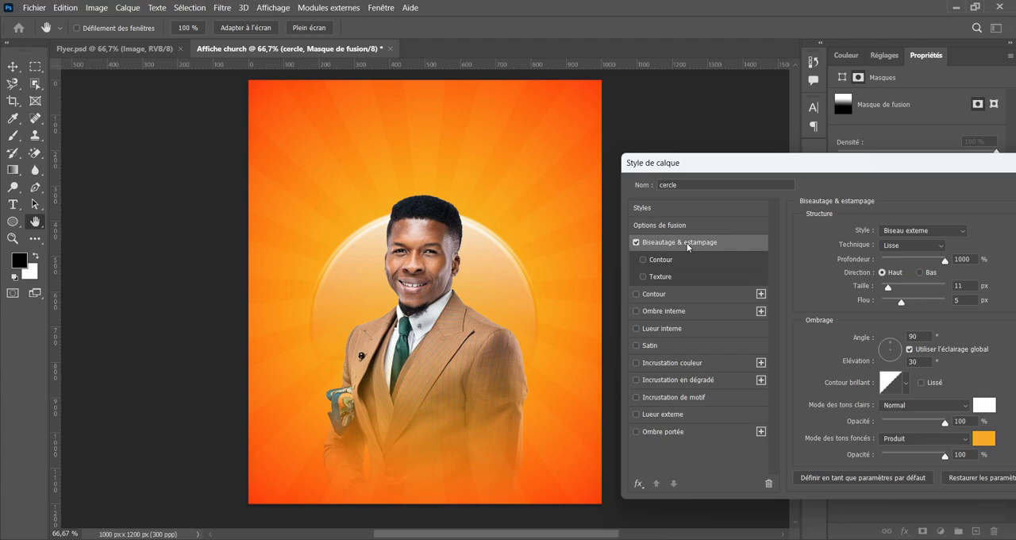
pyautogui.moveTo(785, 170); pyautogui.dragTo(729, 163)
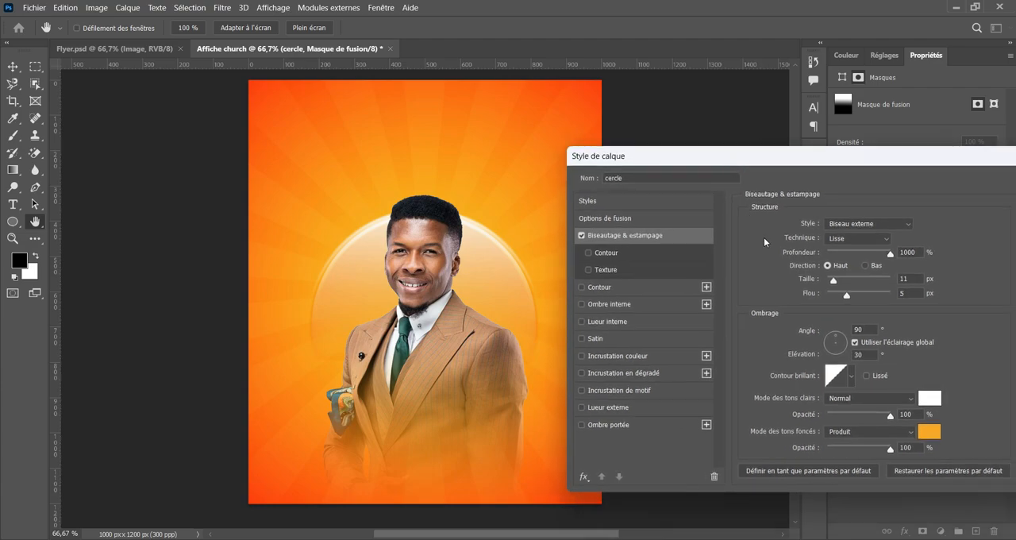
# Try the Biseau interne style for the circle's bevel.
pyautogui.click(885, 239)
pyautogui.click(885, 239)
pyautogui.click(888, 226)
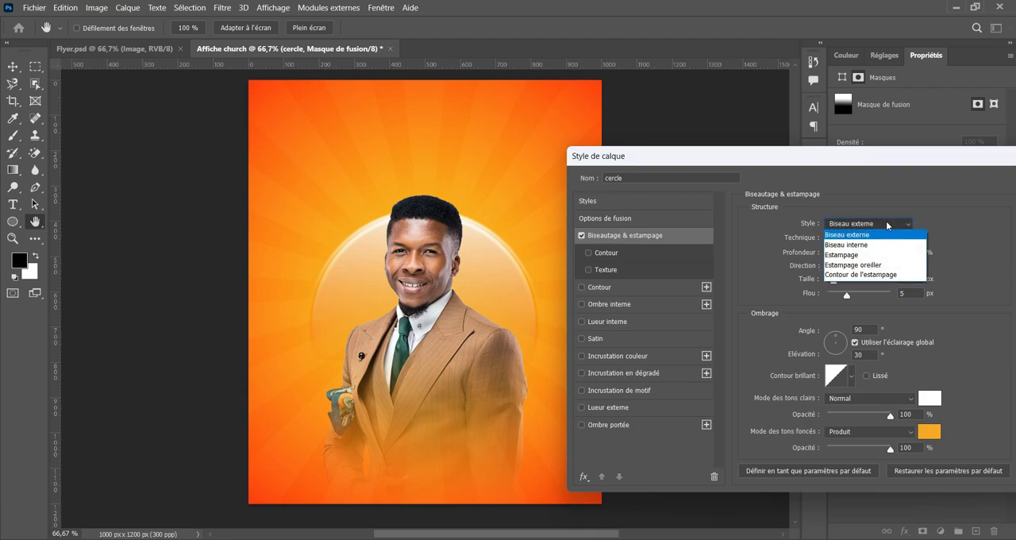
pyautogui.click(855, 248)
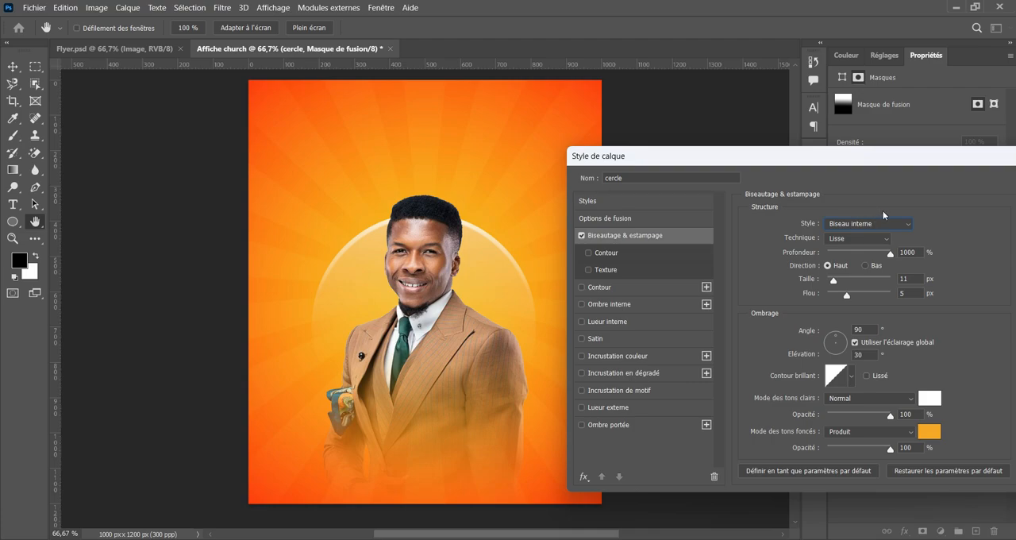
pyautogui.moveTo(840, 165); pyautogui.dragTo(829, 161)
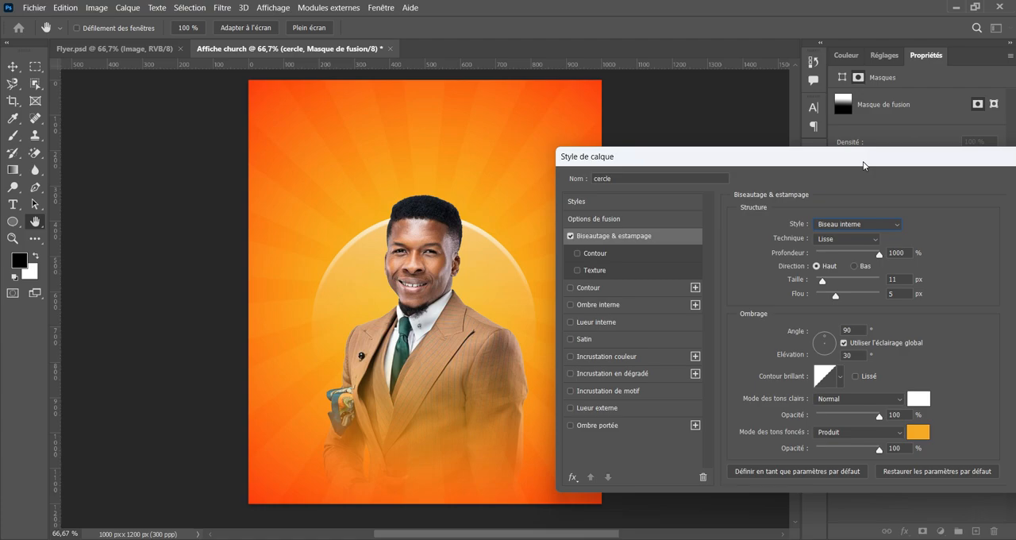
# Try the Ciselage marqué and Ciselage léger techniques on the circle's bevel and return to Lisse.
pyautogui.click(857, 242)
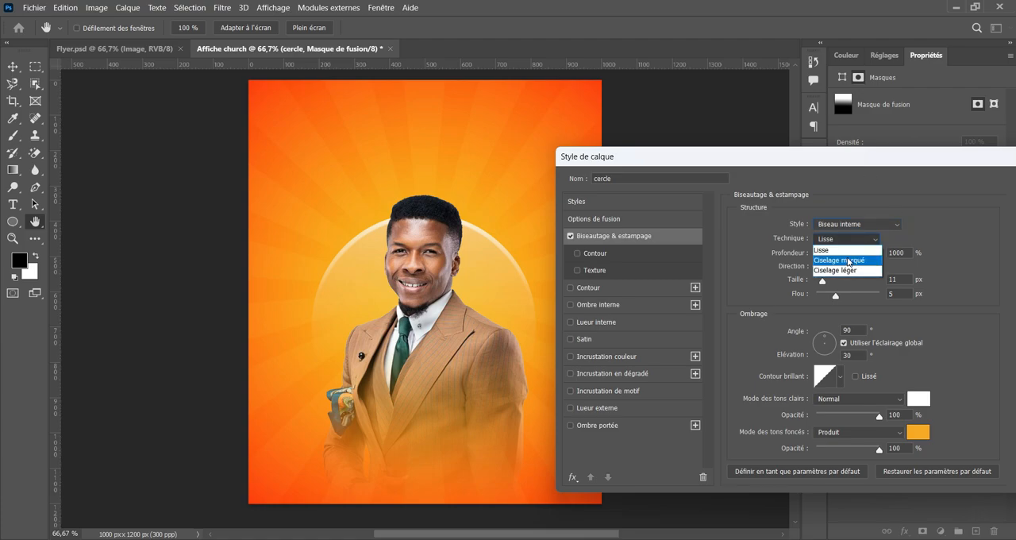
pyautogui.click(848, 260)
pyautogui.click(864, 239)
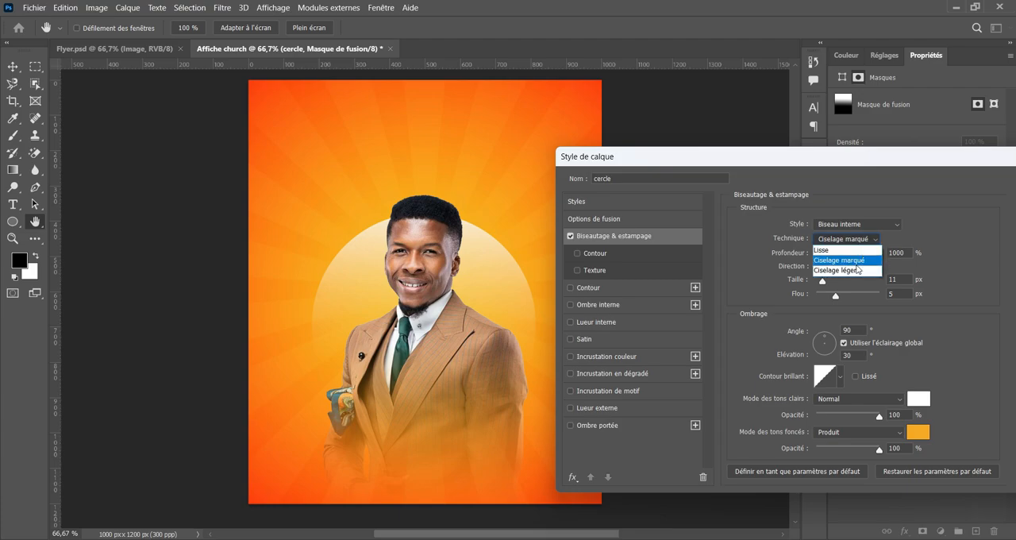
pyautogui.click(854, 272)
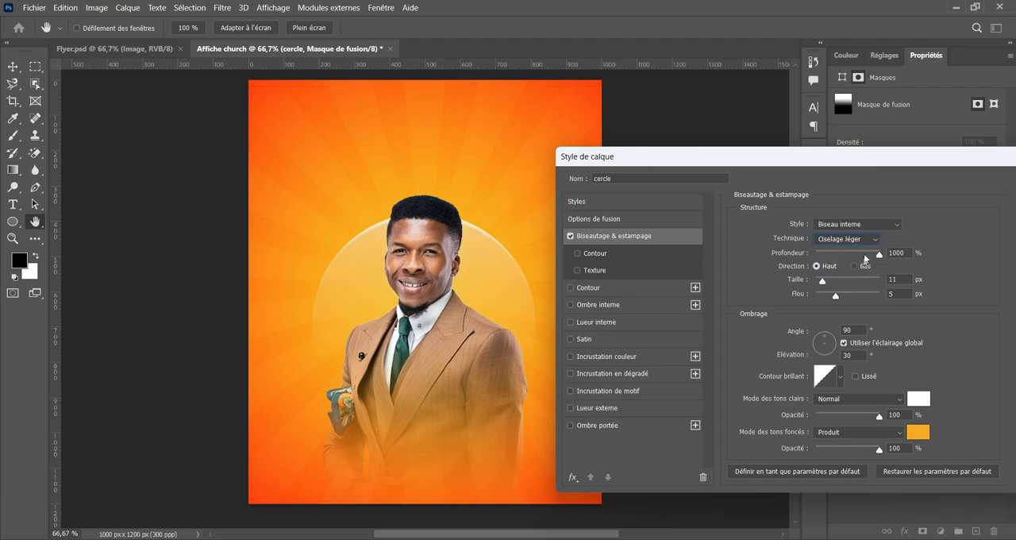
pyautogui.click(855, 241)
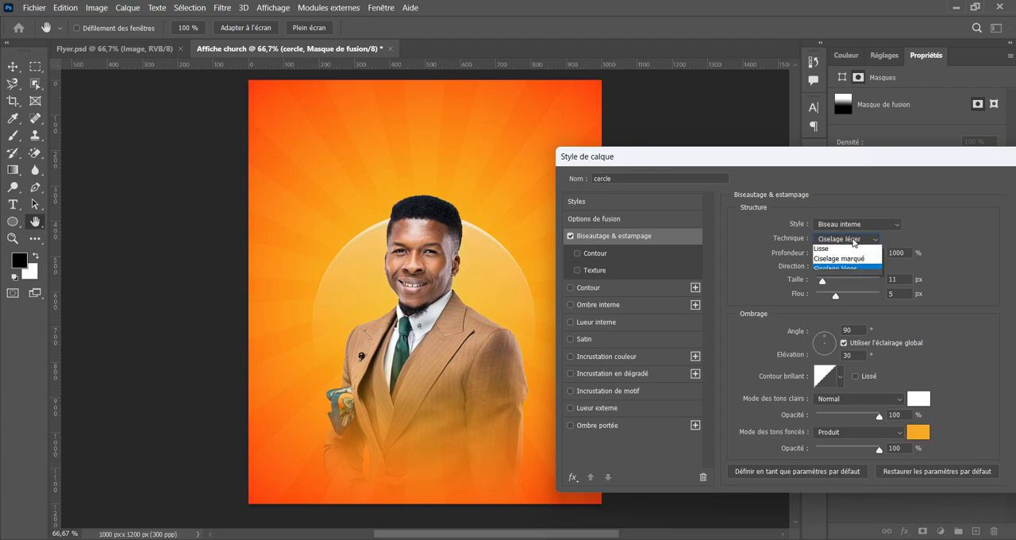
pyautogui.click(841, 251)
pyautogui.moveTo(876, 254); pyautogui.dragTo(953, 256)
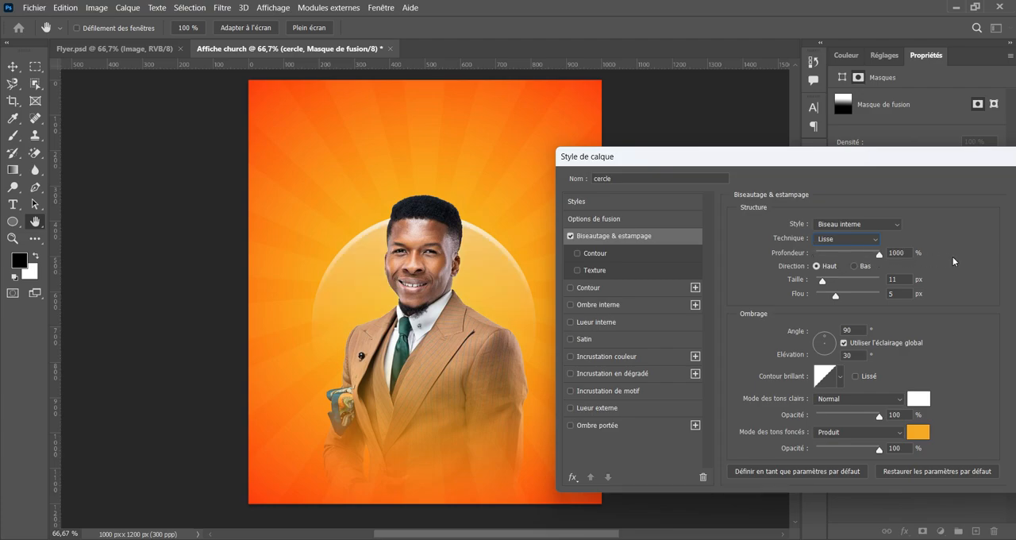
# Set the circle's bevel to Biseau externe with direction Haut, after trying Bas, and a size of 16 px.
pyautogui.click(861, 224)
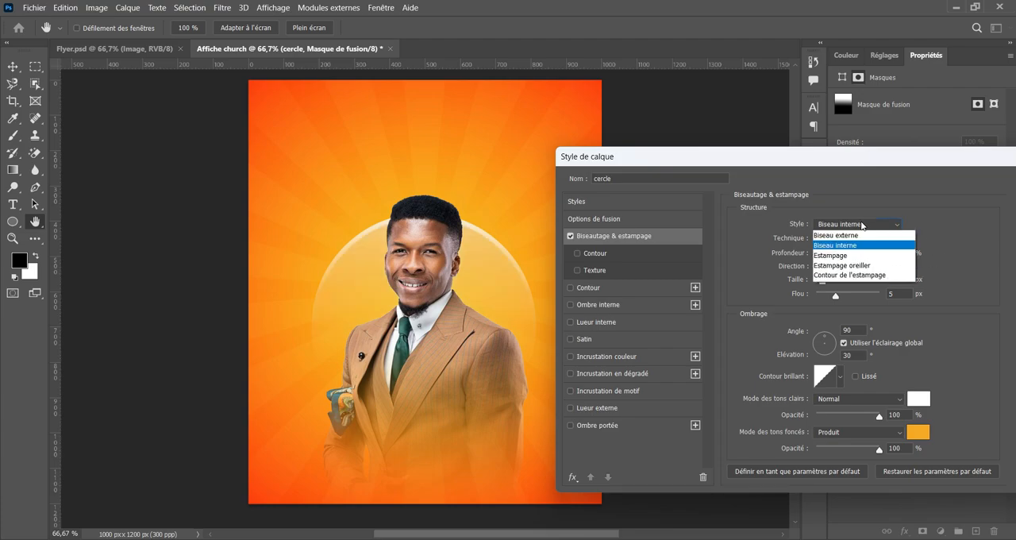
pyautogui.click(848, 235)
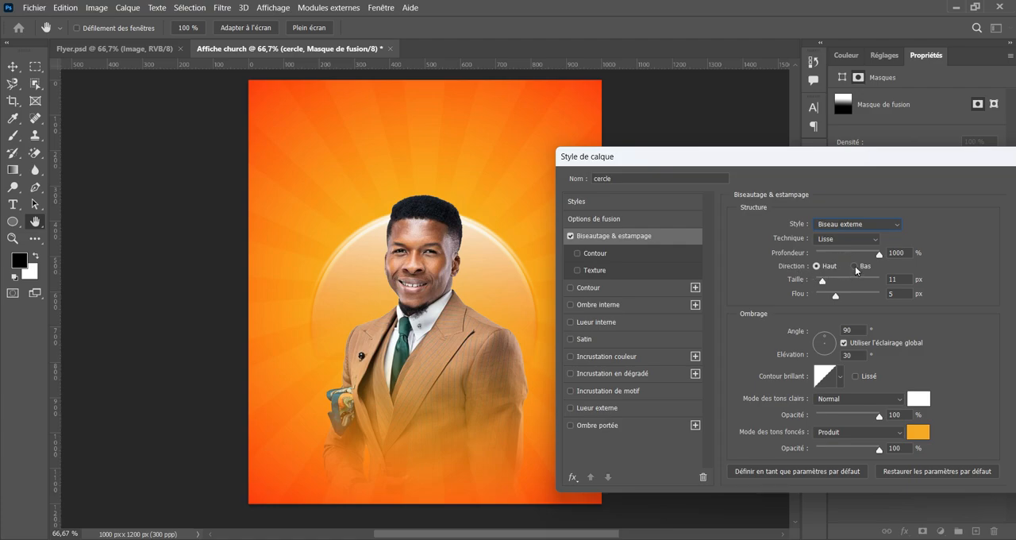
pyautogui.click(854, 266)
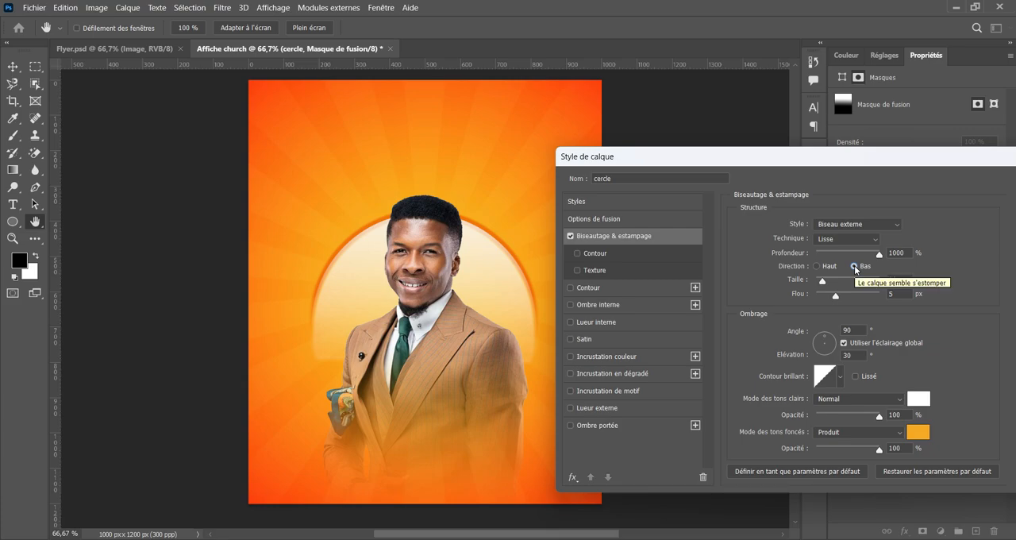
pyautogui.click(818, 267)
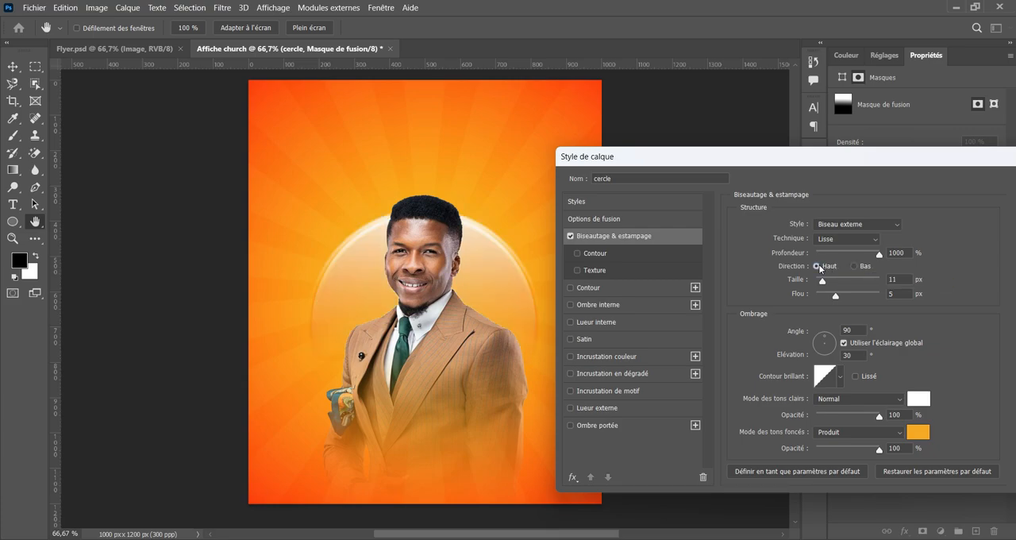
pyautogui.moveTo(825, 279)
pyautogui.mouseDown()
pyautogui.moveTo(858, 280)
pyautogui.moveTo(819, 297)
pyautogui.moveTo(824, 286)
pyautogui.mouseUp()
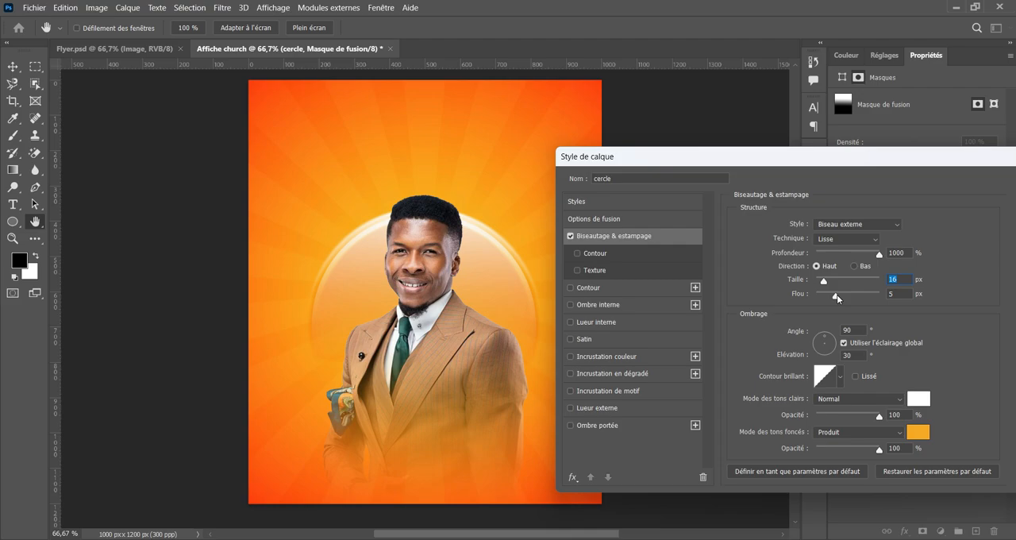
# Set the circle's bevel softness (Flou) to 5 px and its size to 10 px.
pyautogui.moveTo(837, 295)
pyautogui.mouseDown()
pyautogui.moveTo(855, 301)
pyautogui.moveTo(846, 305)
pyautogui.mouseUp()
pyautogui.write('5')
pyautogui.moveTo(890, 280); pyautogui.dragTo(860, 286)
pyautogui.write('10')
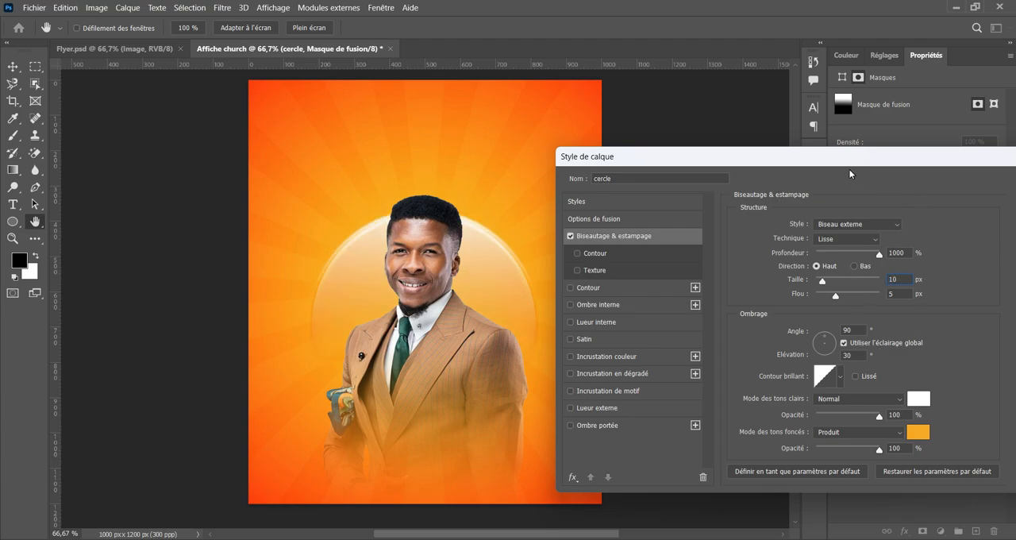
# Set the circle bevel's shadow colour to light grey dddddd and apply the layer style.
pyautogui.moveTo(849, 168); pyautogui.dragTo(680, 215)
pyautogui.moveTo(767, 204); pyautogui.dragTo(977, 177)
pyautogui.click(957, 454)
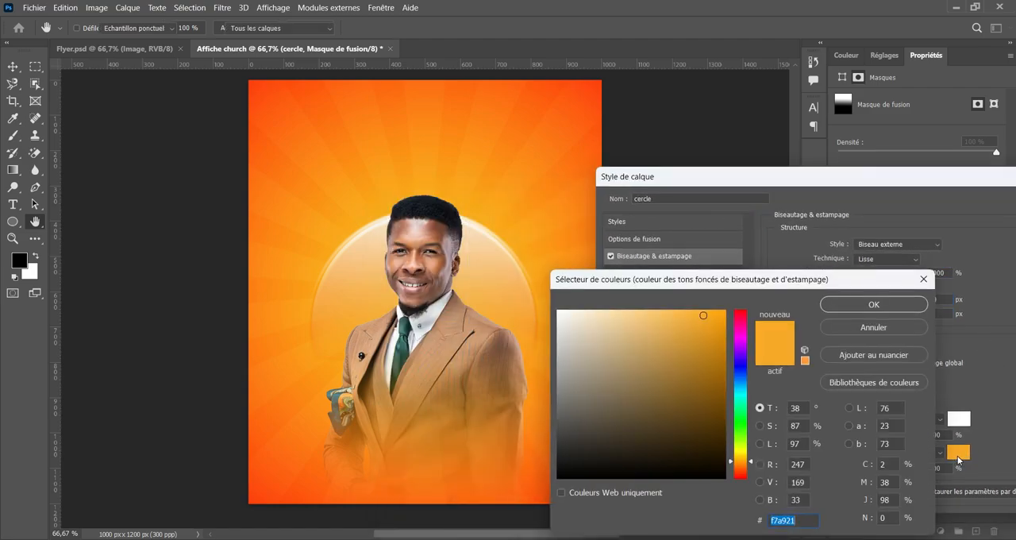
pyautogui.click(573, 172)
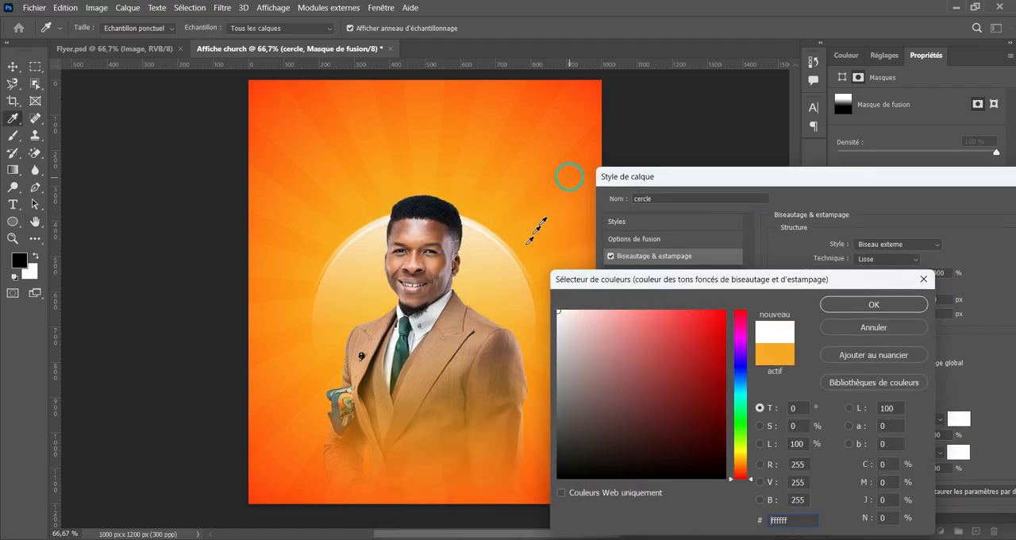
pyautogui.click(567, 208)
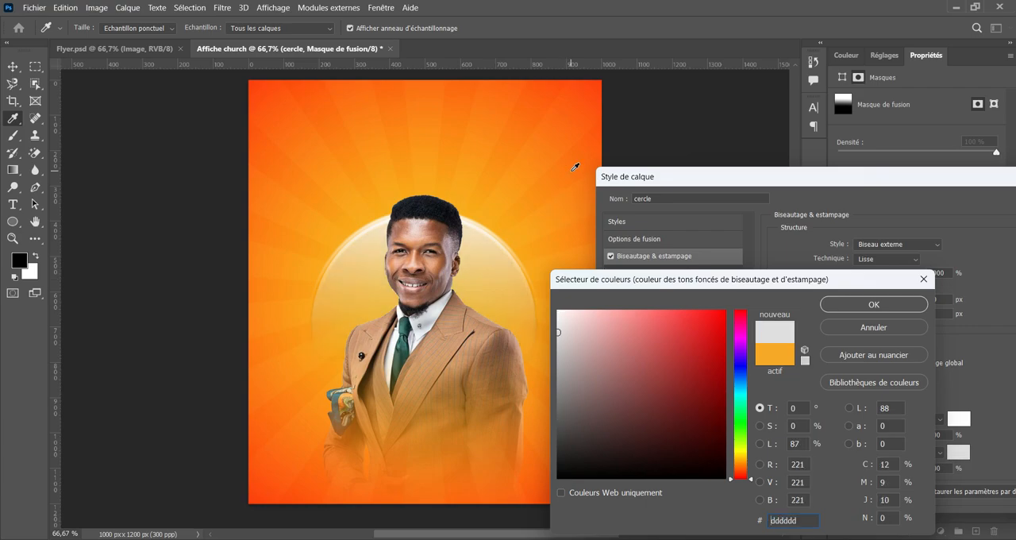
pyautogui.press('Return')
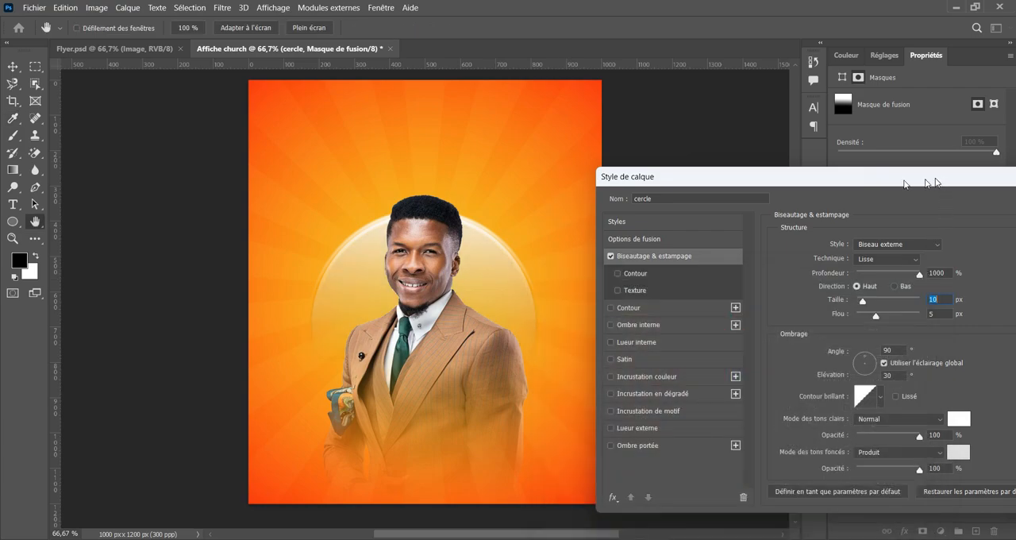
pyautogui.click(945, 208)
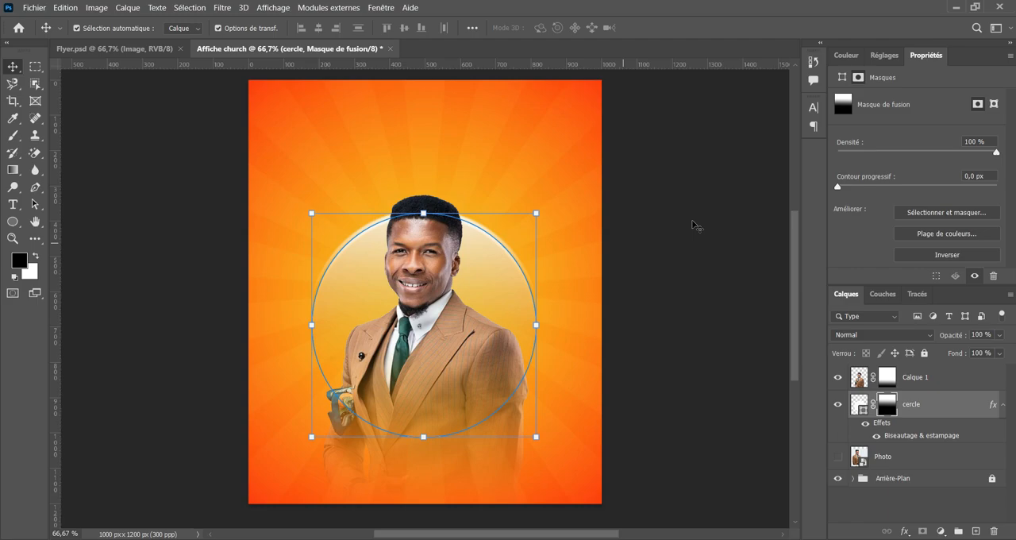
# Review the bevelled circle in Affiche church and compare it and the header text area with Flyer.psd.
pyautogui.scroll(1, 699, 221)
pyautogui.scroll(1, 635, 139)
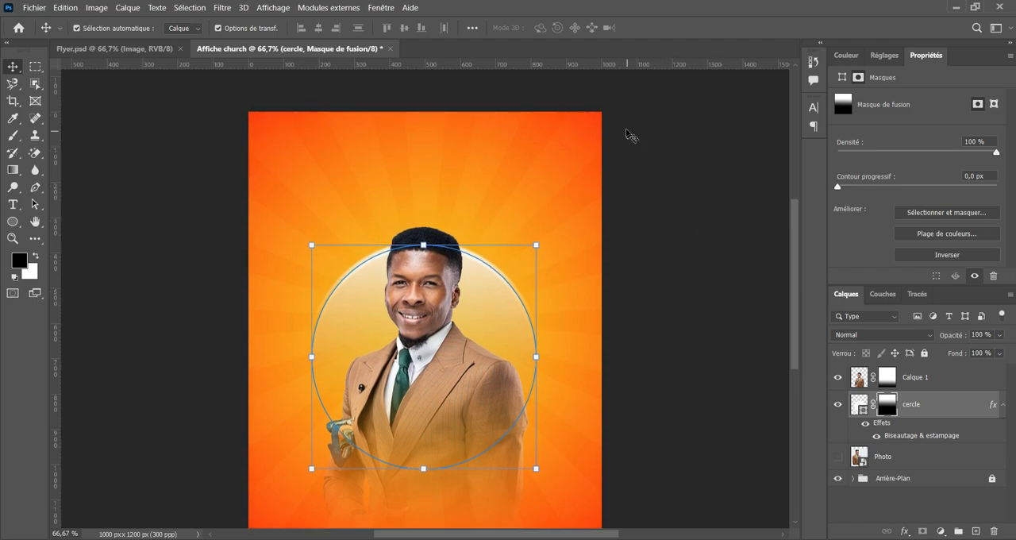
pyautogui.scroll(-2, 622, 199)
pyautogui.click(670, 209)
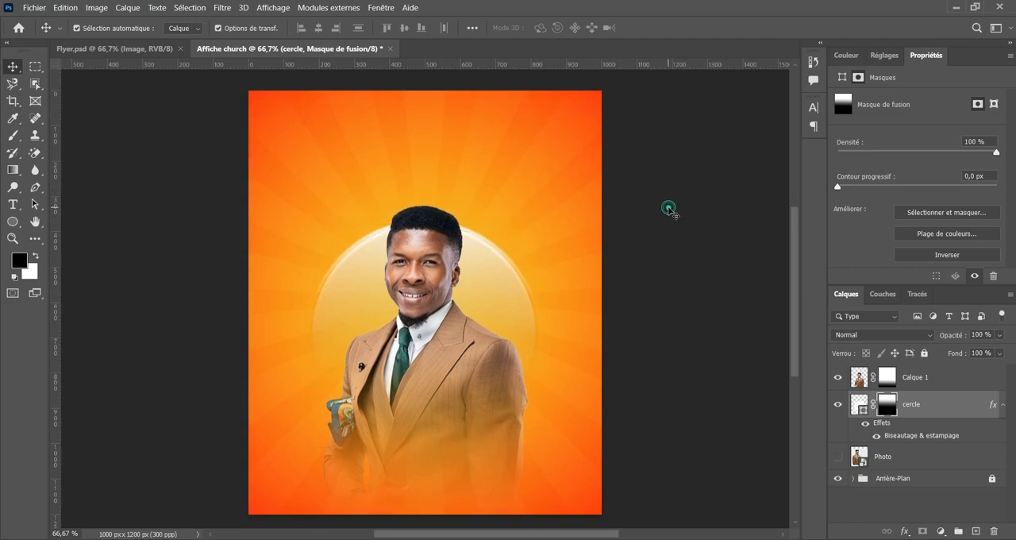
pyautogui.click(155, 54)
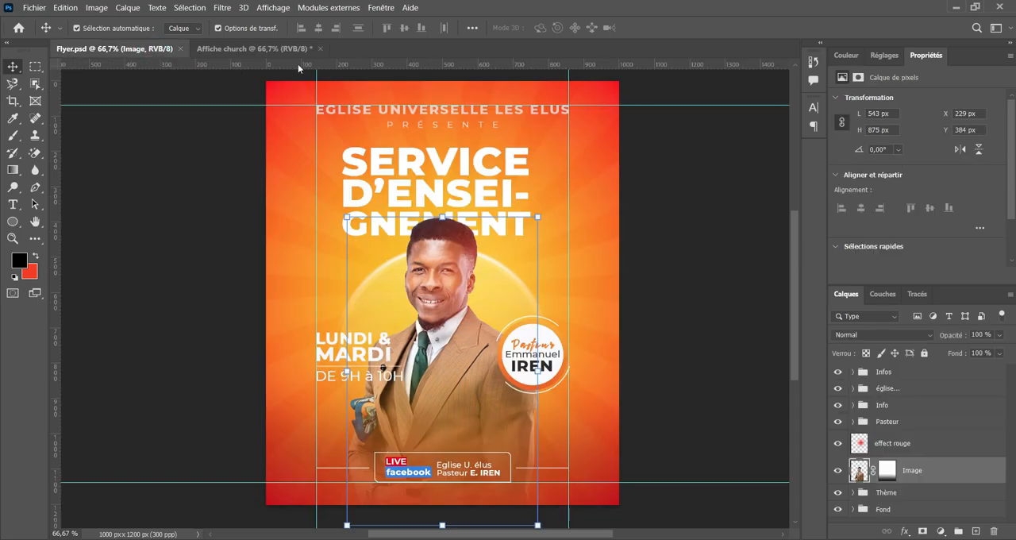
pyautogui.click(267, 47)
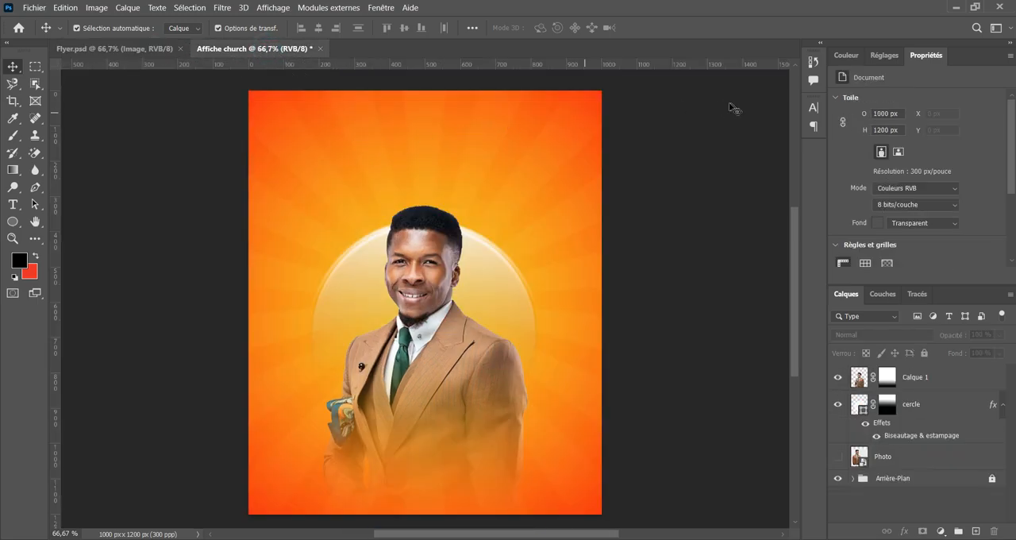
pyautogui.click(110, 48)
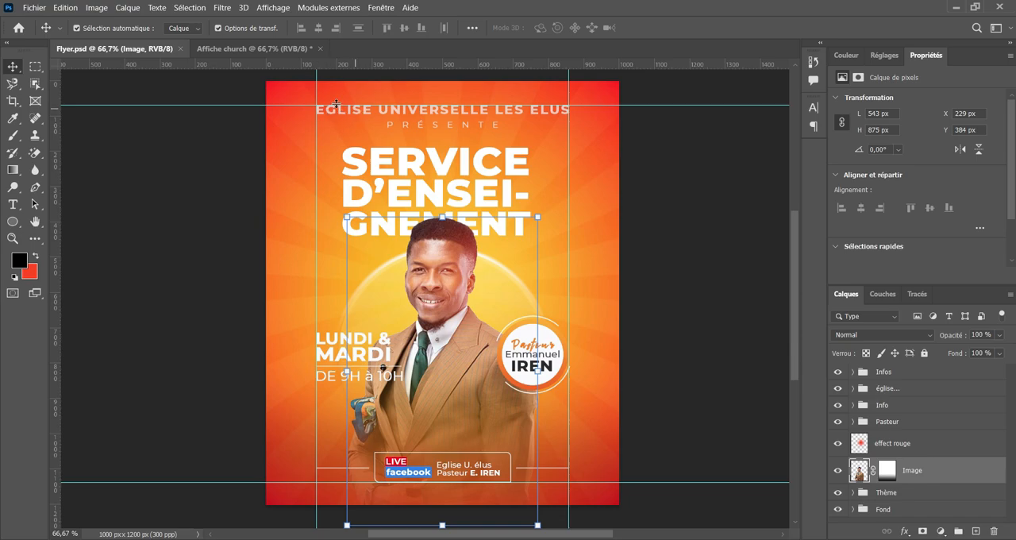
pyautogui.click(272, 49)
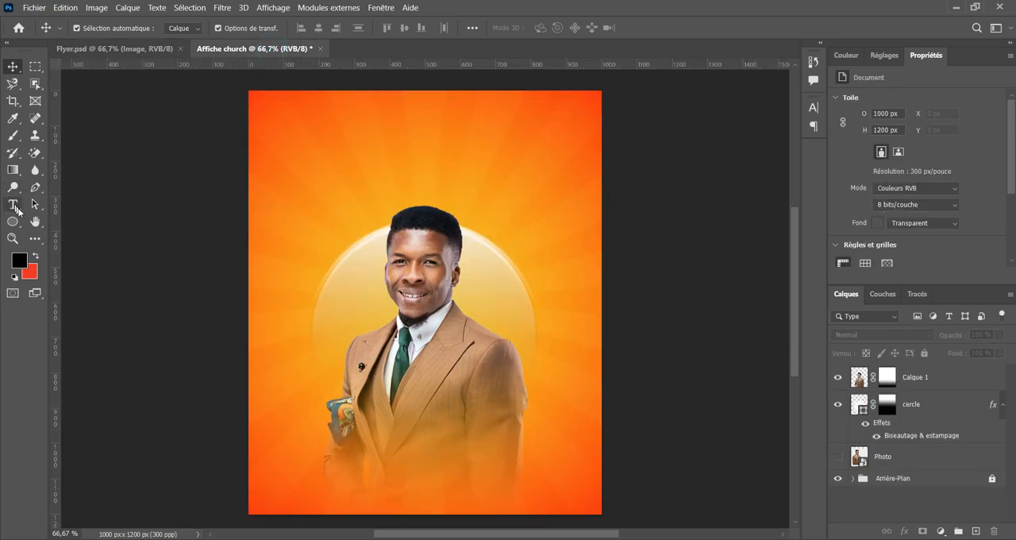
# Choose the Horizontal Type tool and create a new empty layer above Calque 1.
pyautogui.click(12, 204)
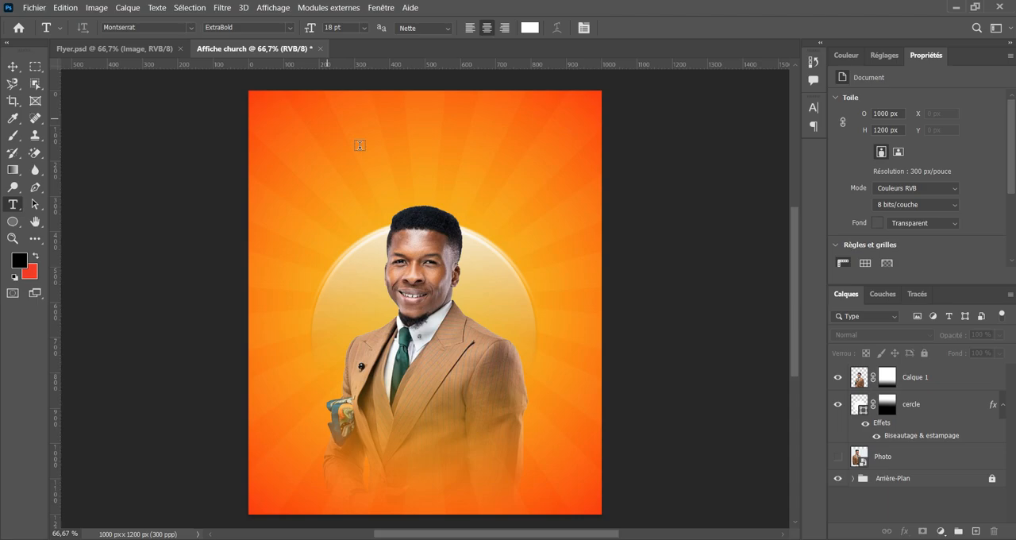
pyautogui.scroll(2, 393, 216)
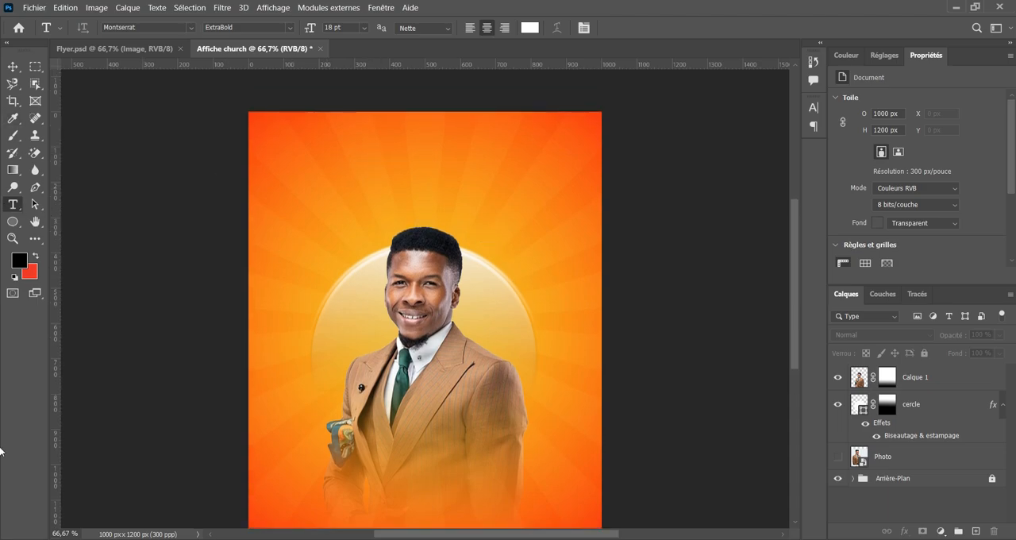
pyautogui.click(936, 383)
pyautogui.click(976, 530)
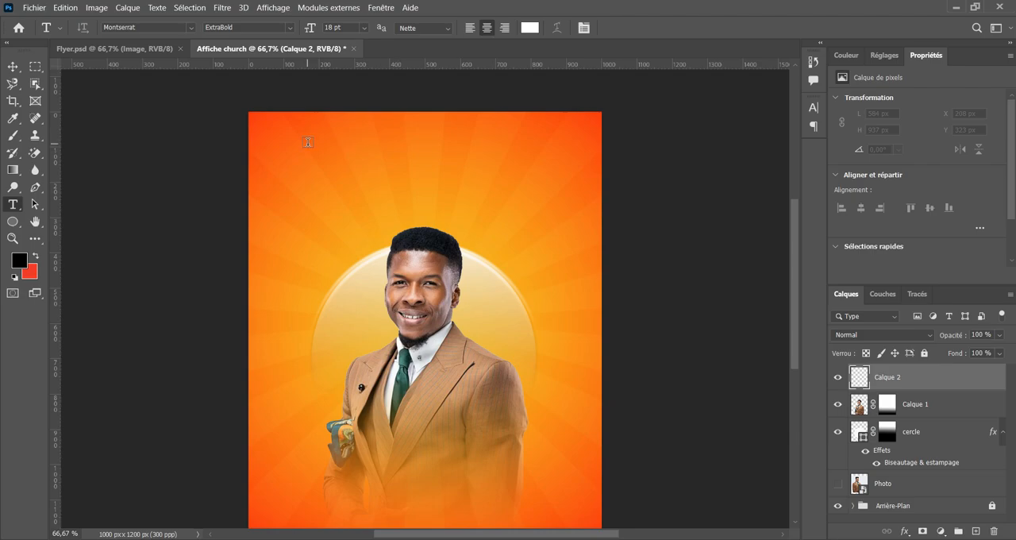
# Enter the white Montserrat ExtraBold text "EGLISE UNIVERSELLE LES ELUS" near the flyer's upper edge.
pyautogui.hotkey('ctrl', '+')
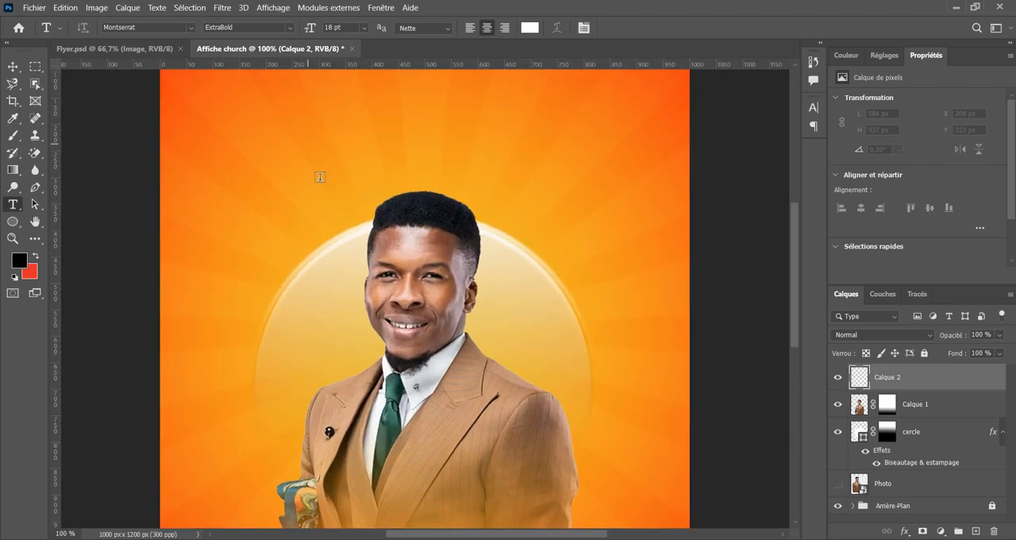
pyautogui.scroll(3, 328, 194)
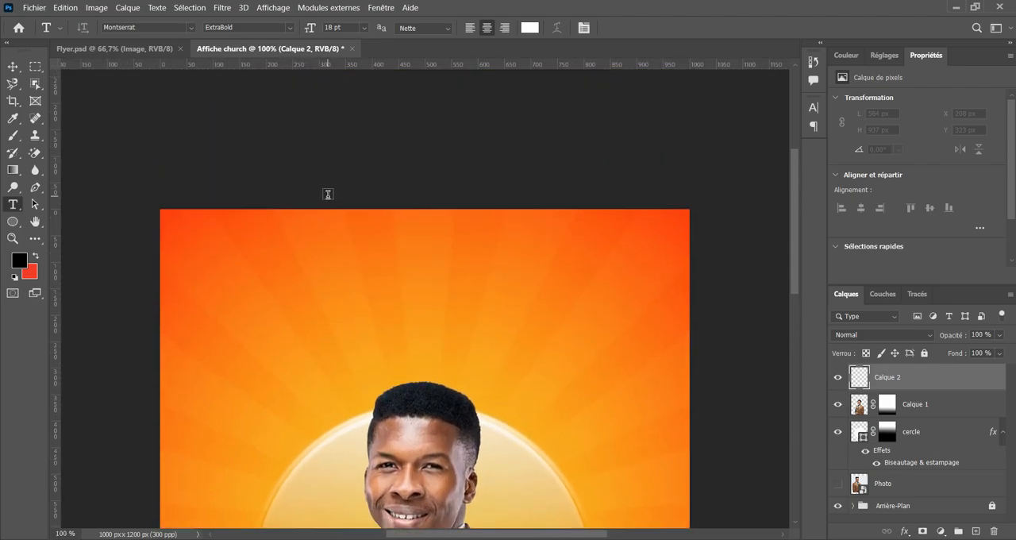
pyautogui.click(212, 236)
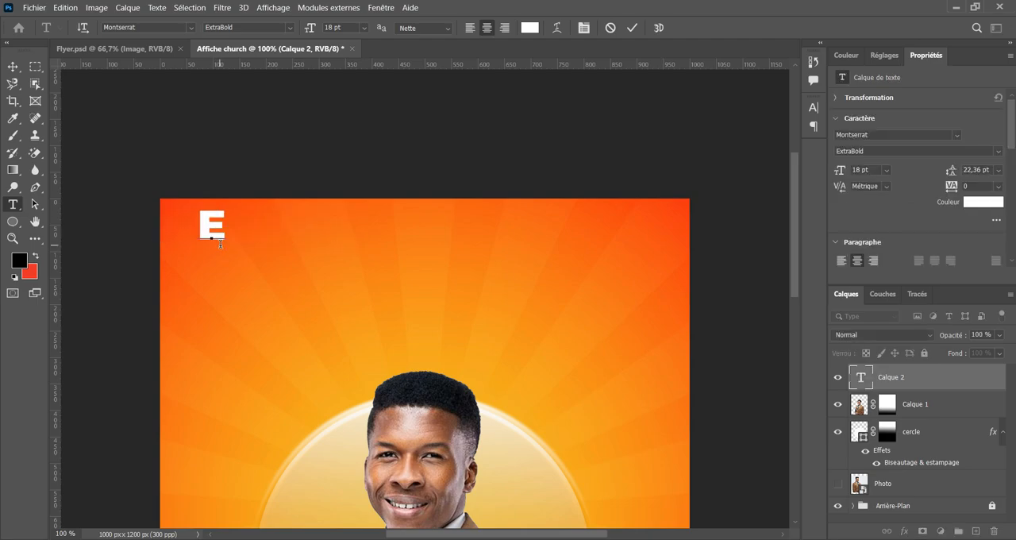
pyautogui.press('BackSpace')
pyautogui.write('G')
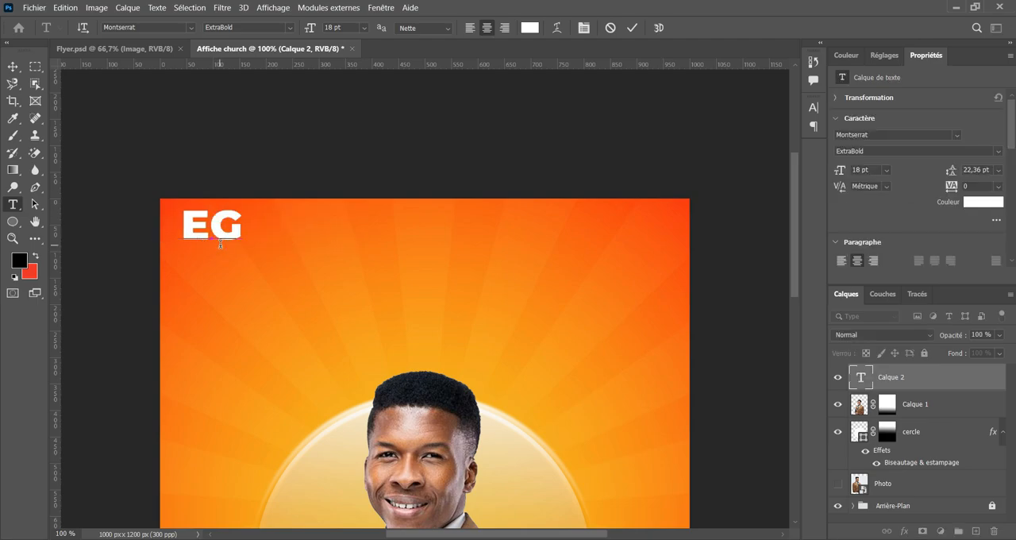
pyautogui.write('LISE')
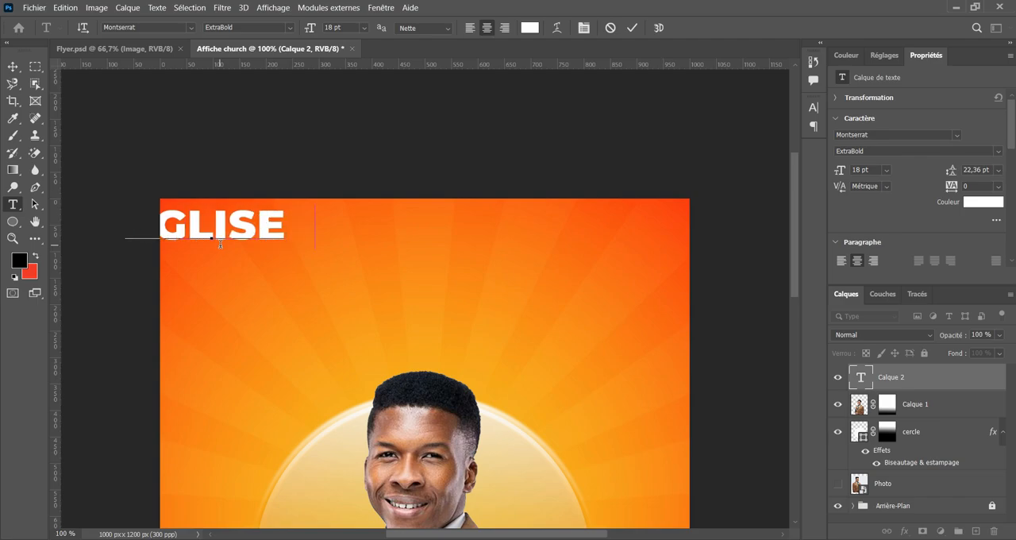
pyautogui.write(' UNIVERS')
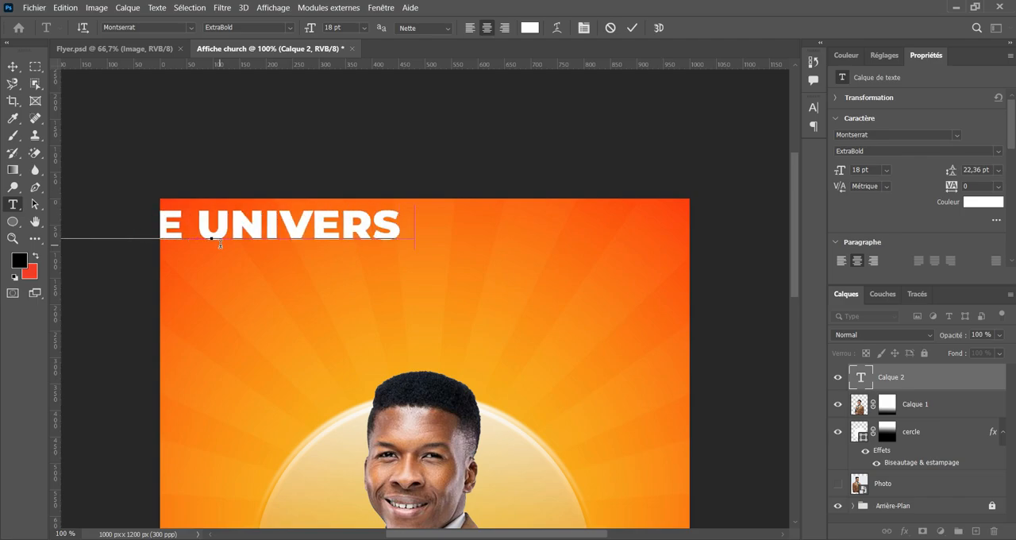
pyautogui.write('ELLE')
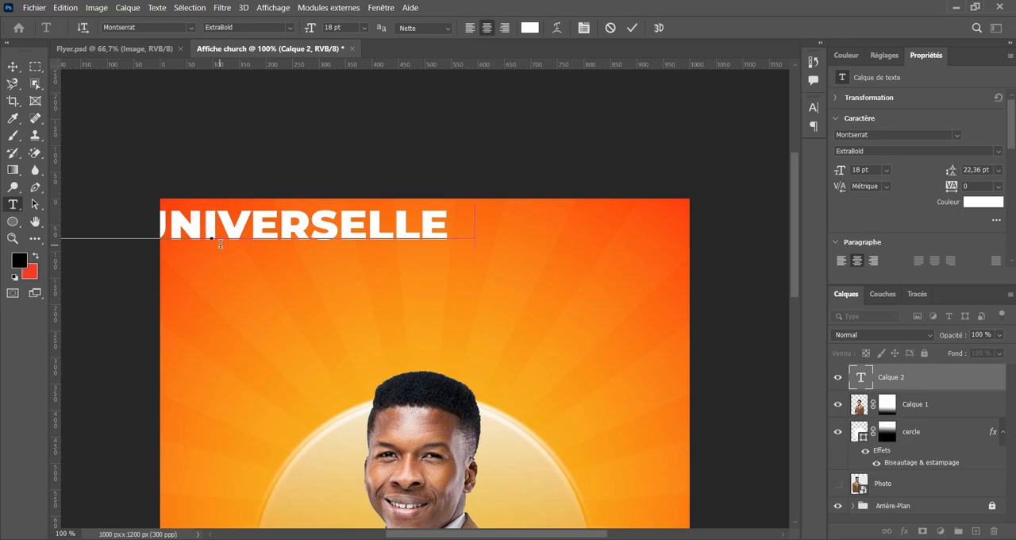
pyautogui.write(' LES ELUS')
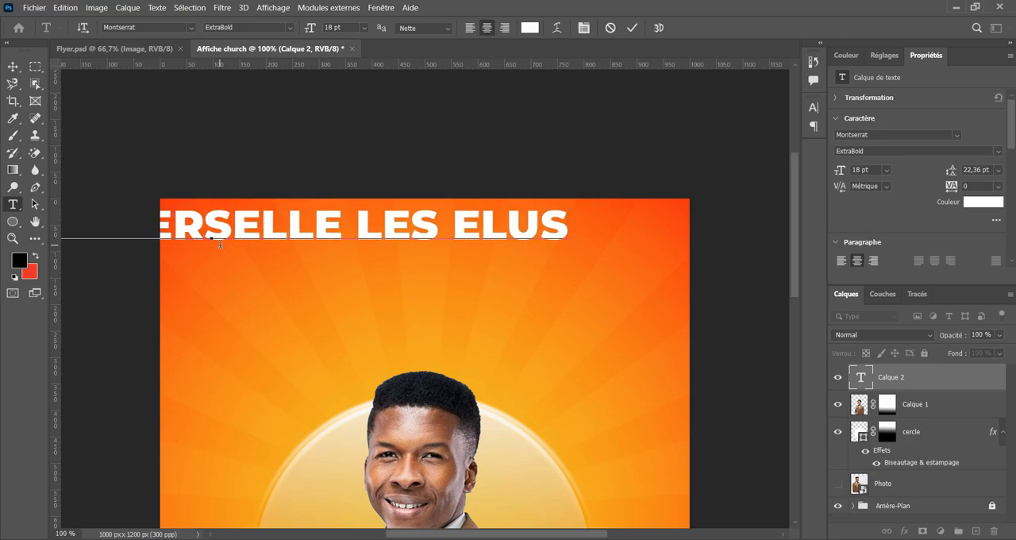
pyautogui.click(11, 65)
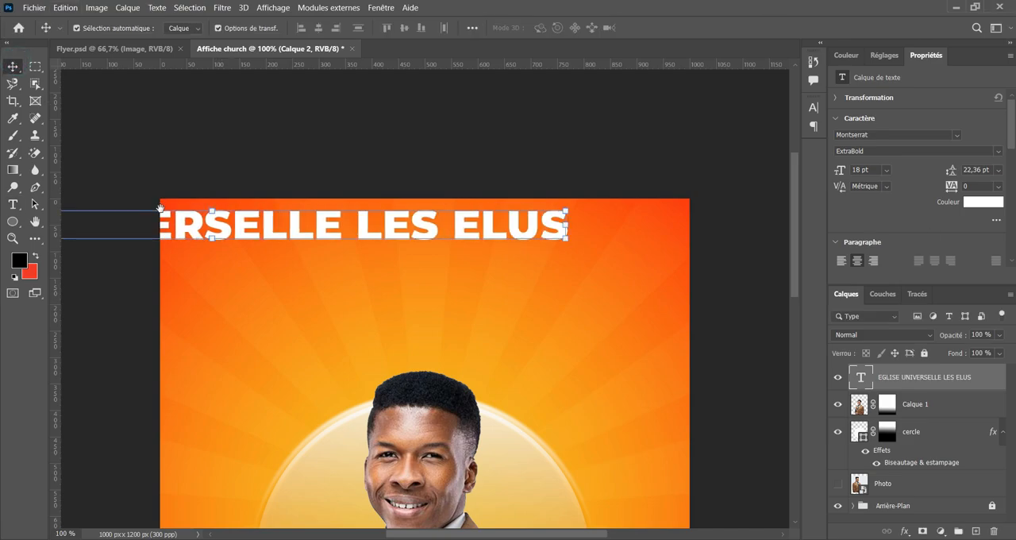
# Scale the EGLISE UNIVERSELLE LES ELUS text down to about 56 % and place it across the upper part of the flyer.
pyautogui.moveTo(159, 209); pyautogui.dragTo(424, 208)
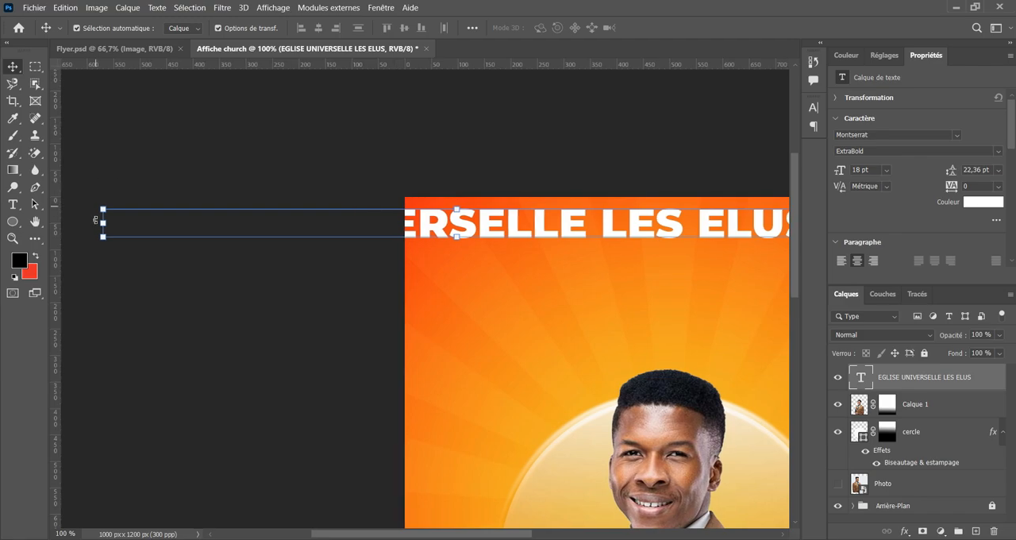
pyautogui.moveTo(104, 223); pyautogui.dragTo(446, 225)
pyautogui.moveTo(558, 291); pyautogui.dragTo(368, 286)
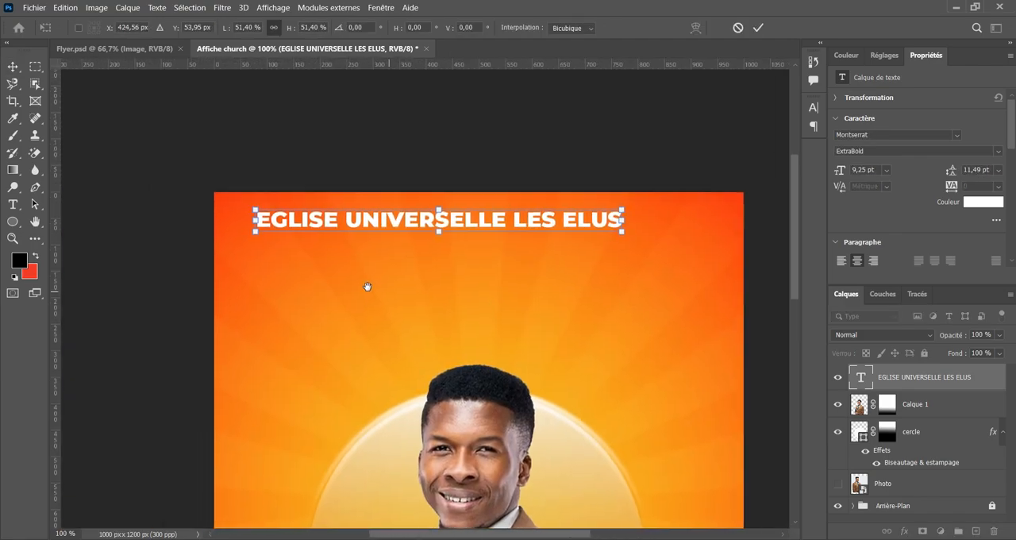
pyautogui.moveTo(625, 218); pyautogui.dragTo(658, 219)
pyautogui.moveTo(447, 216); pyautogui.dragTo(451, 237)
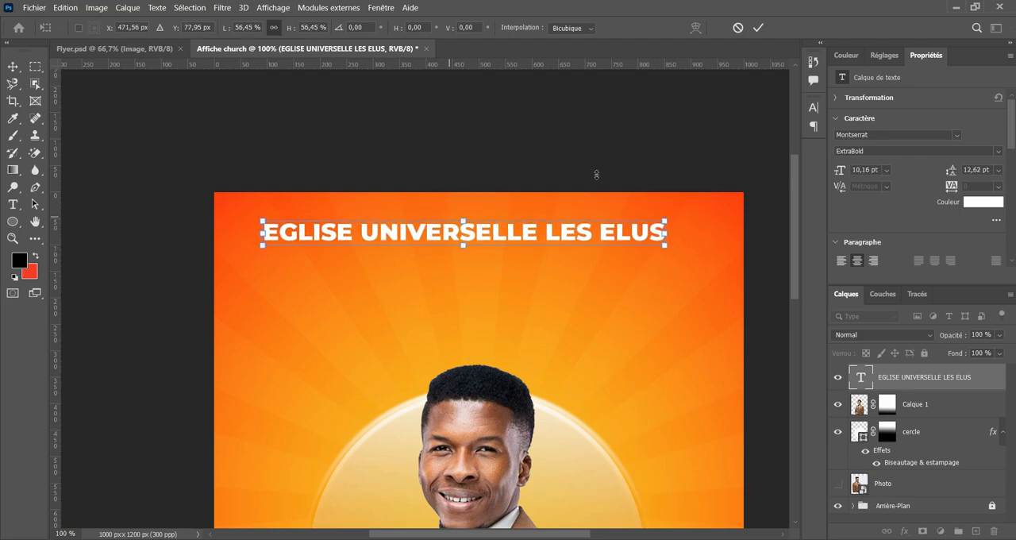
pyautogui.click(758, 28)
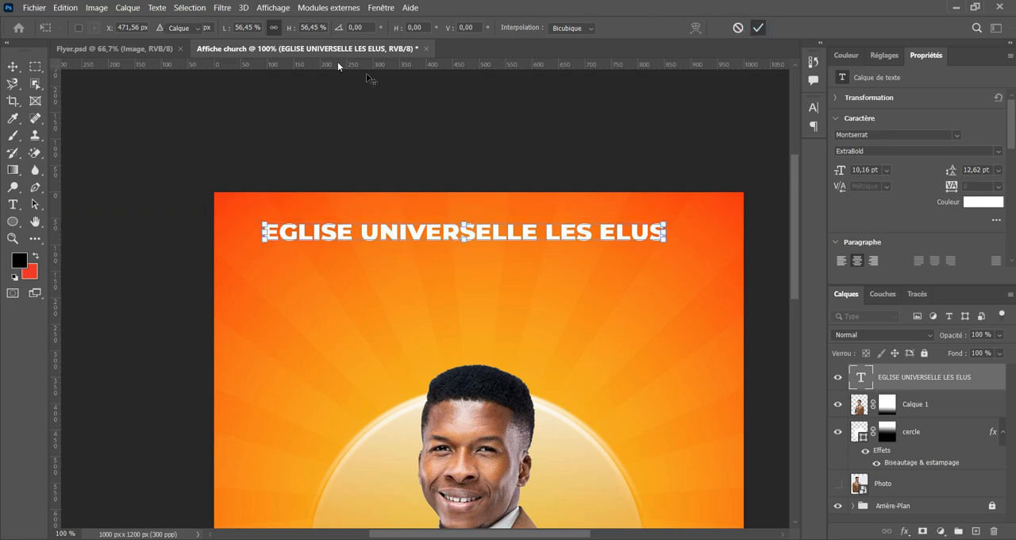
# Change the font weight of the EGLISE UNIVERSELLE LES ELUS text to Bold.
pyautogui.doubleClick(436, 232)
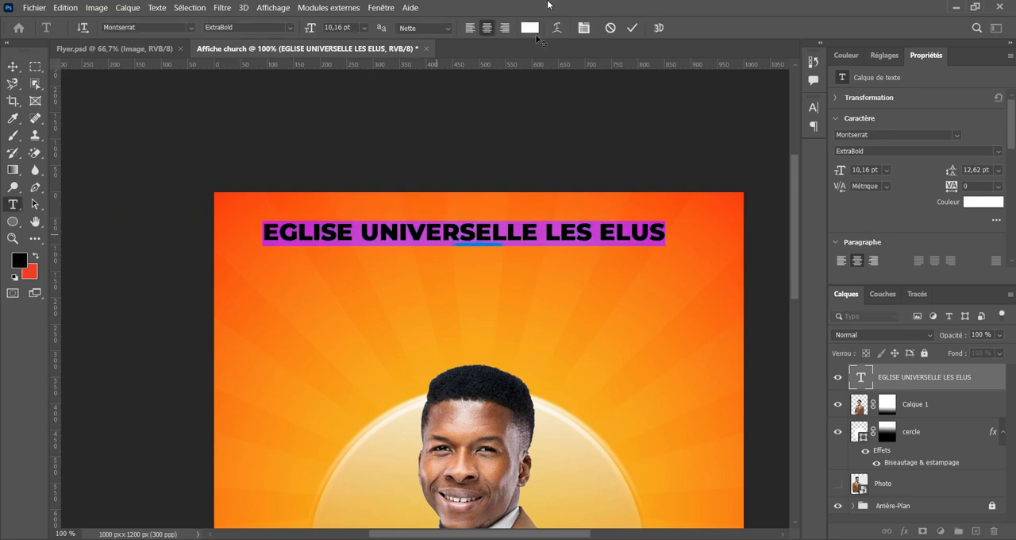
pyautogui.click(292, 27)
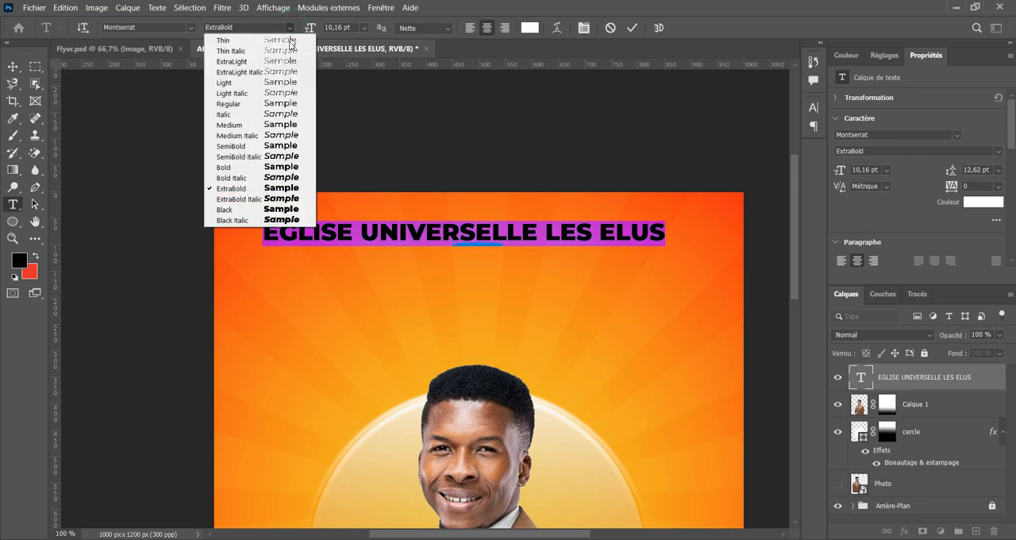
pyautogui.click(250, 171)
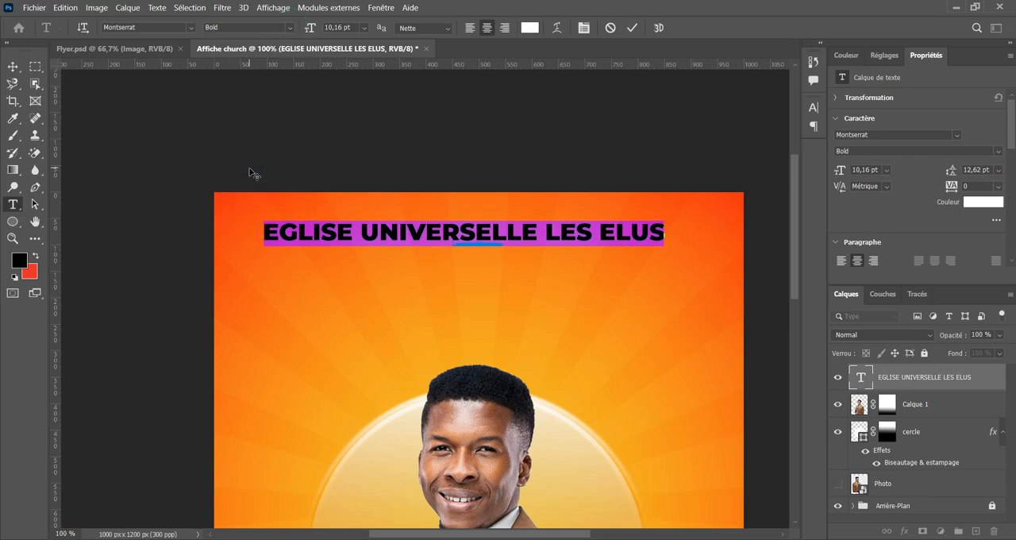
pyautogui.click(632, 31)
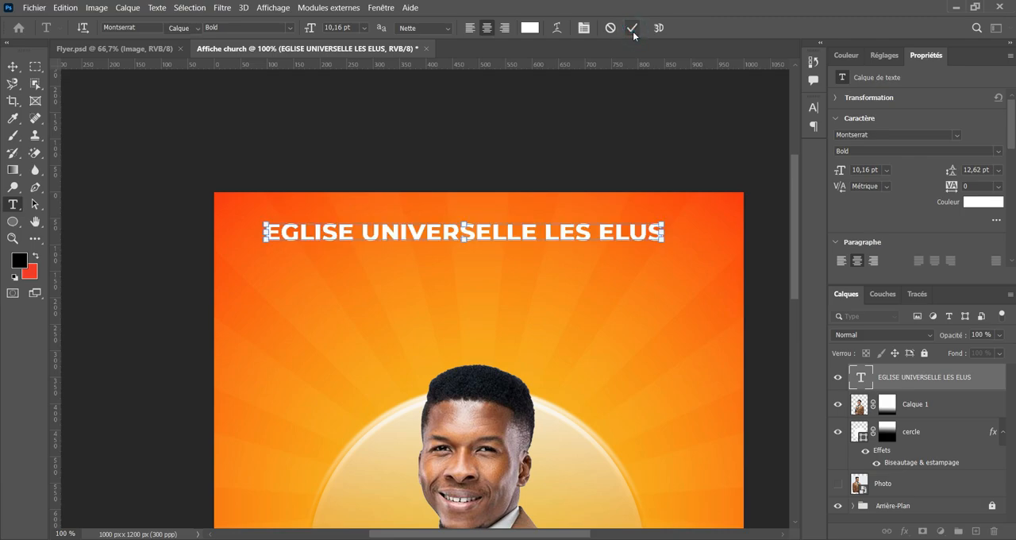
pyautogui.press('v')
# Check the header in Flyer.psd and set the EGLISE UNIVERSELLE LES ELUS layer's opacity to 80 % in Affiche church.
pyautogui.click(145, 48)
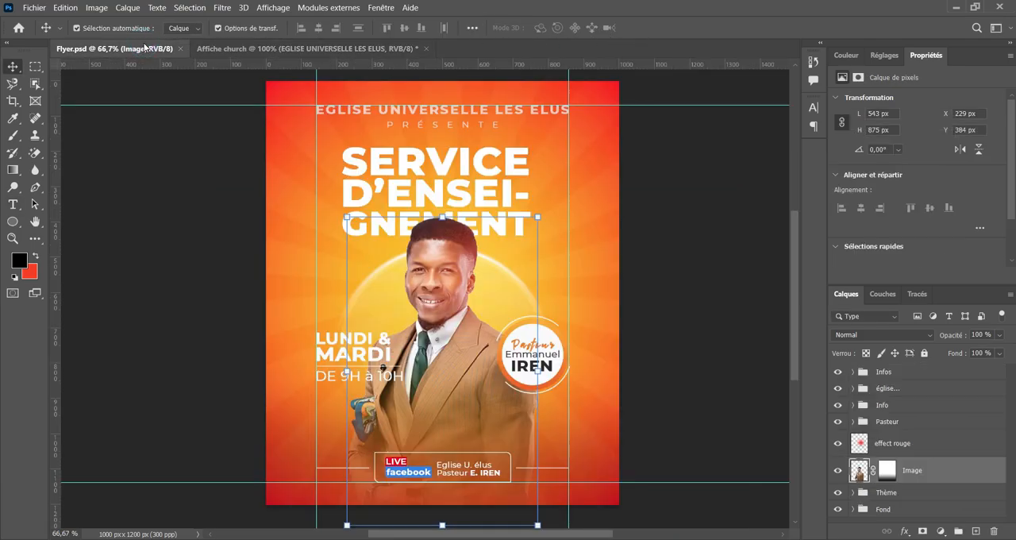
pyautogui.click(306, 57)
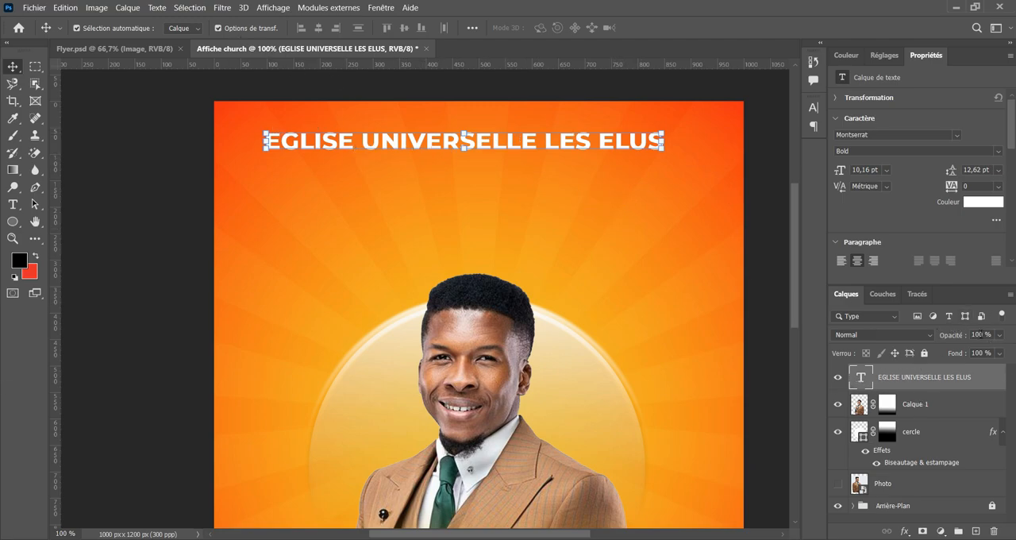
pyautogui.click(981, 334)
pyautogui.press('BackSpace')
pyautogui.write('8')
pyautogui.write('0')
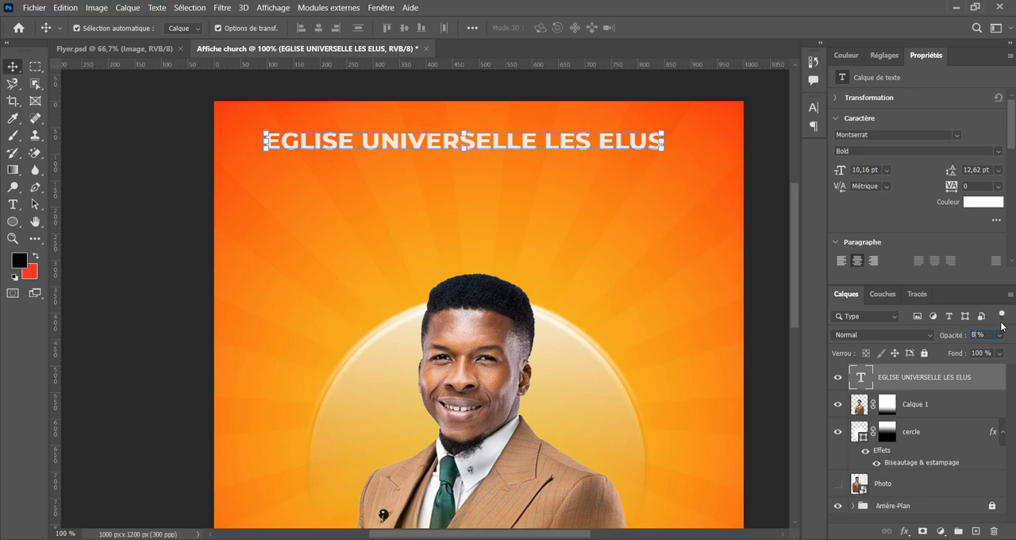
pyautogui.write('70')
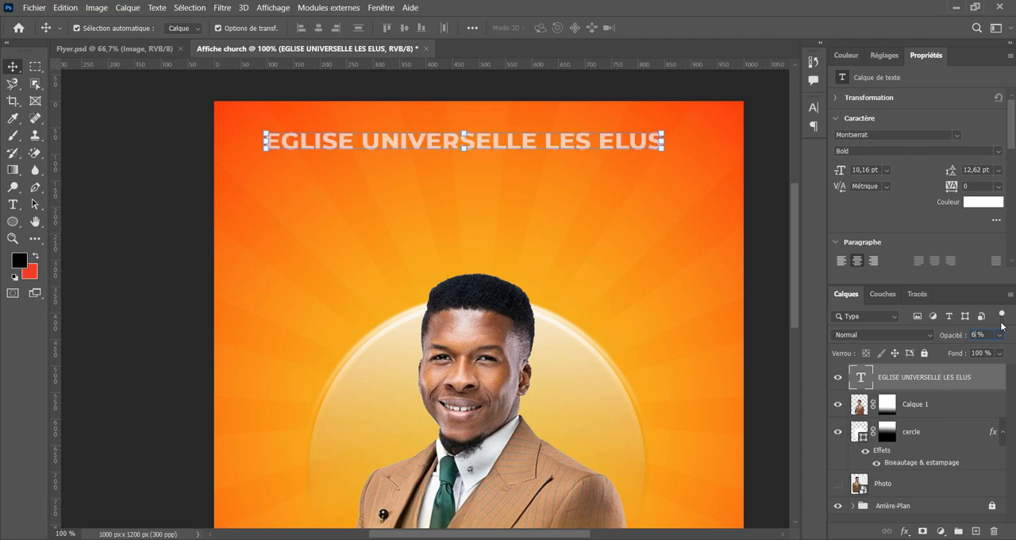
# Set the EGLISE UNIVERSELLE LES ELUS layer's opacity to 50 % and compare the header with the one in Flyer.psd.
pyautogui.press('BackSpace')
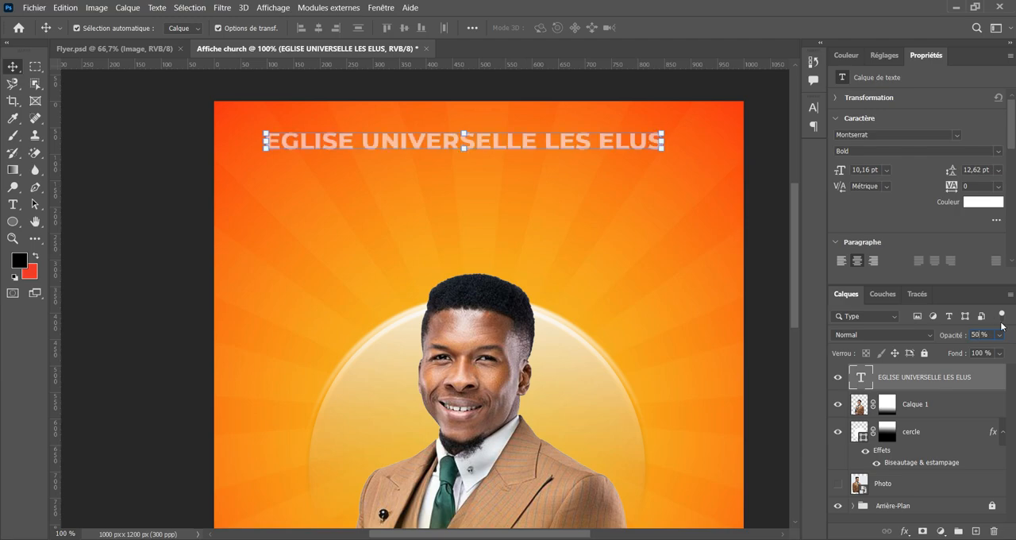
pyautogui.click(151, 281)
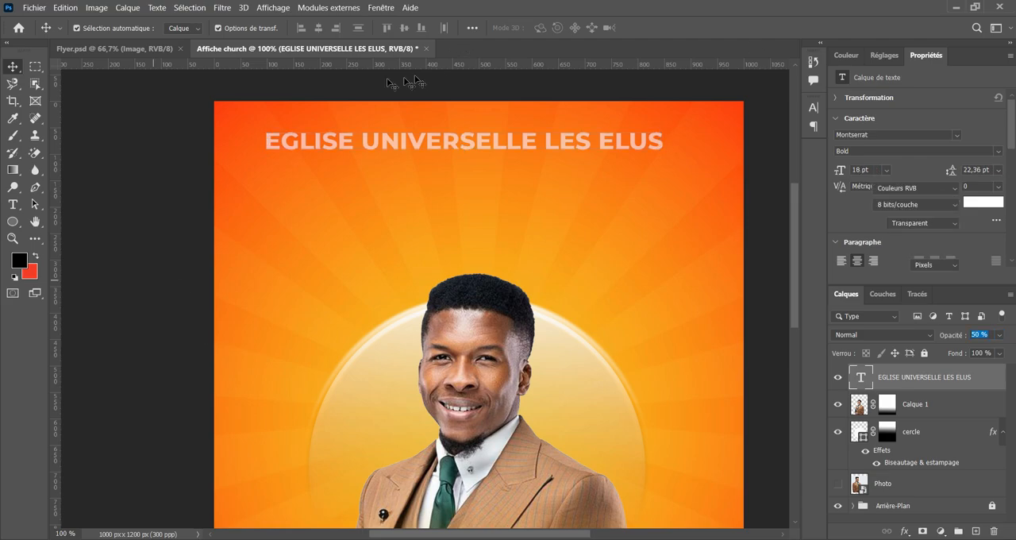
pyautogui.click(137, 46)
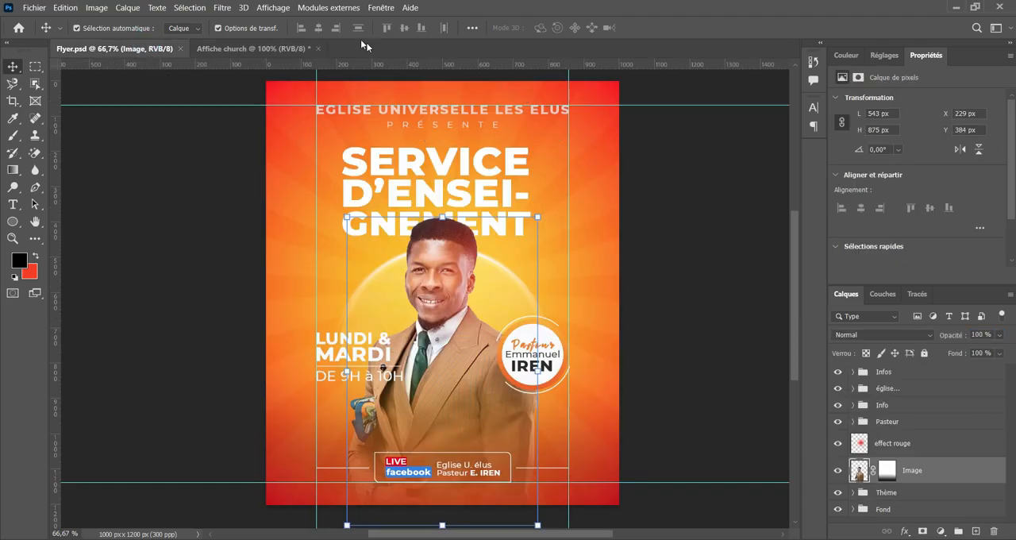
pyautogui.click(276, 49)
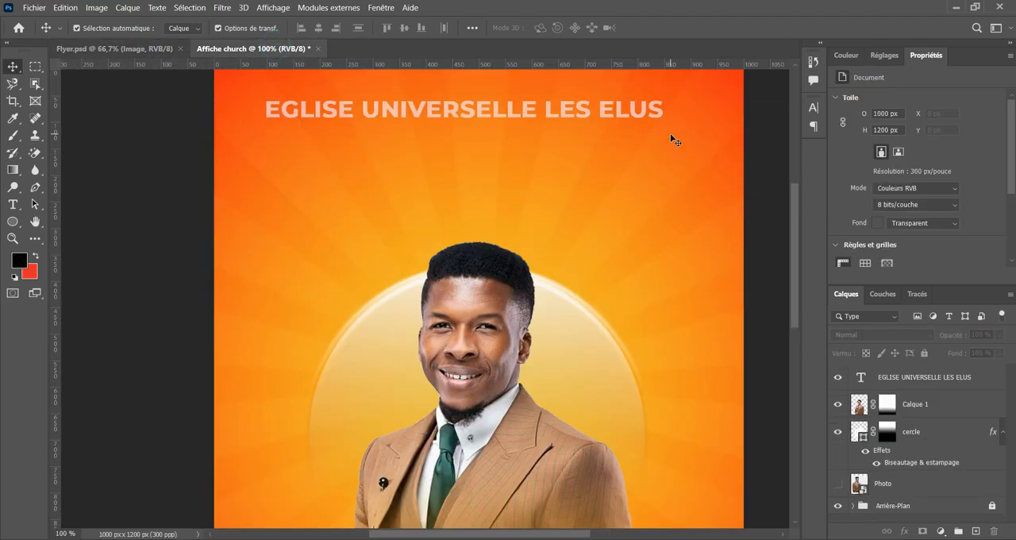
# Move the EGLISE UNIVERSELLE LES ELUS text about 25 px to the right to centre it horizontally on the flyer.
pyautogui.scroll(1, 679, 259)
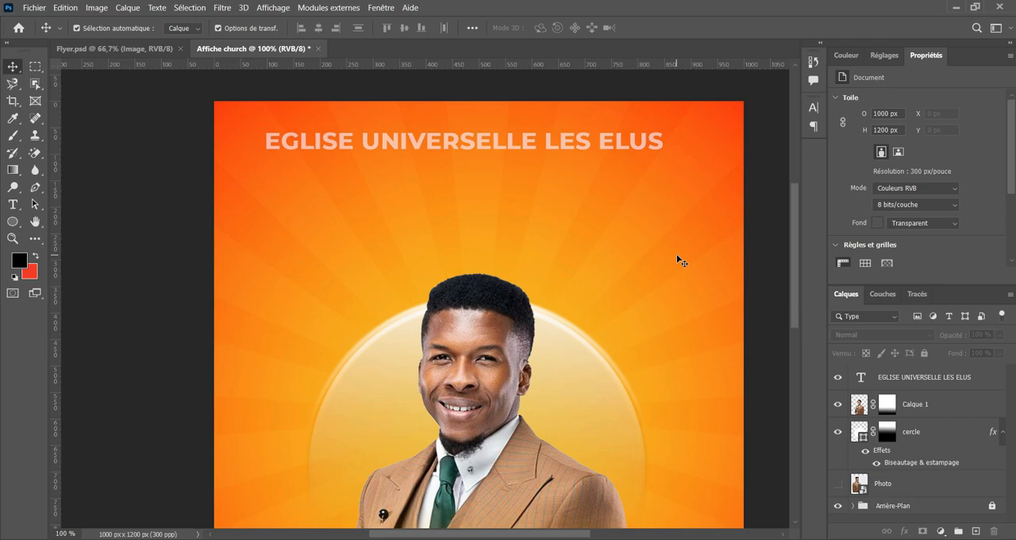
pyautogui.click(483, 157)
pyautogui.moveTo(483, 157); pyautogui.dragTo(489, 159)
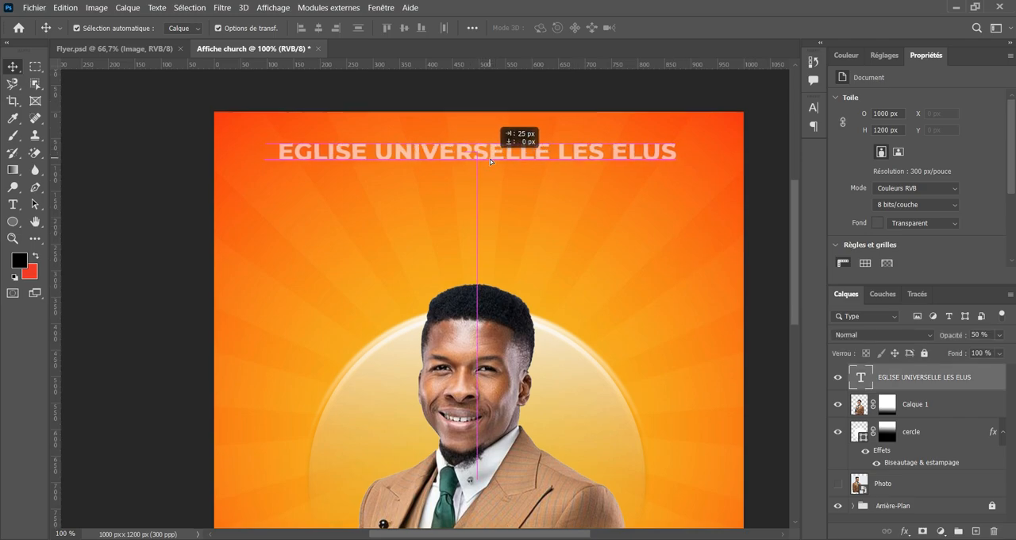
pyautogui.moveTo(490, 159); pyautogui.dragTo(490, 159)
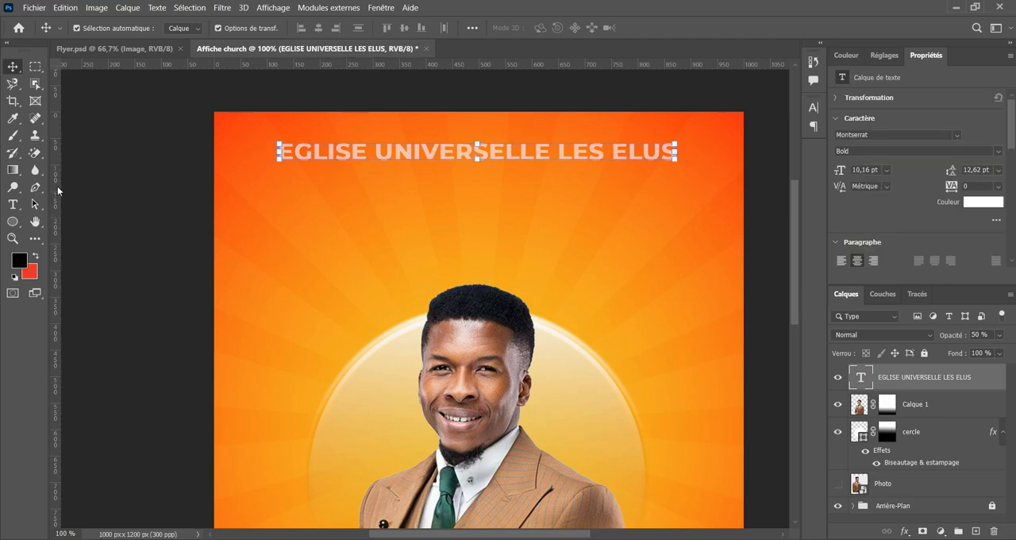
# Place two vertical guides over the flyer, one at each end of the EGLISE UNIVERSELLE LES ELUS text.
pyautogui.moveTo(54, 207); pyautogui.dragTo(277, 252)
pyautogui.moveTo(56, 205); pyautogui.dragTo(681, 295)
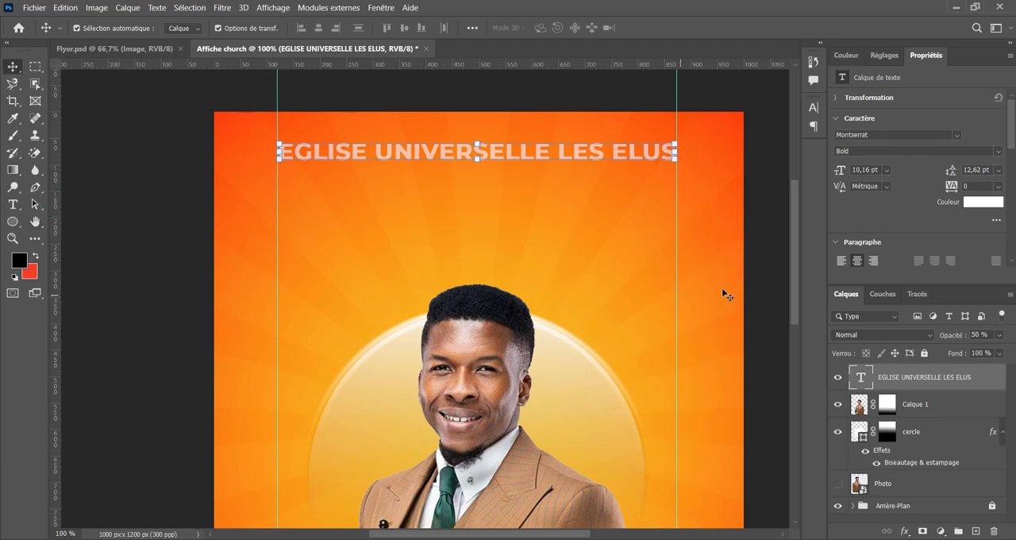
pyautogui.scroll(1, 721, 288)
pyautogui.moveTo(521, 169); pyautogui.dragTo(522, 171)
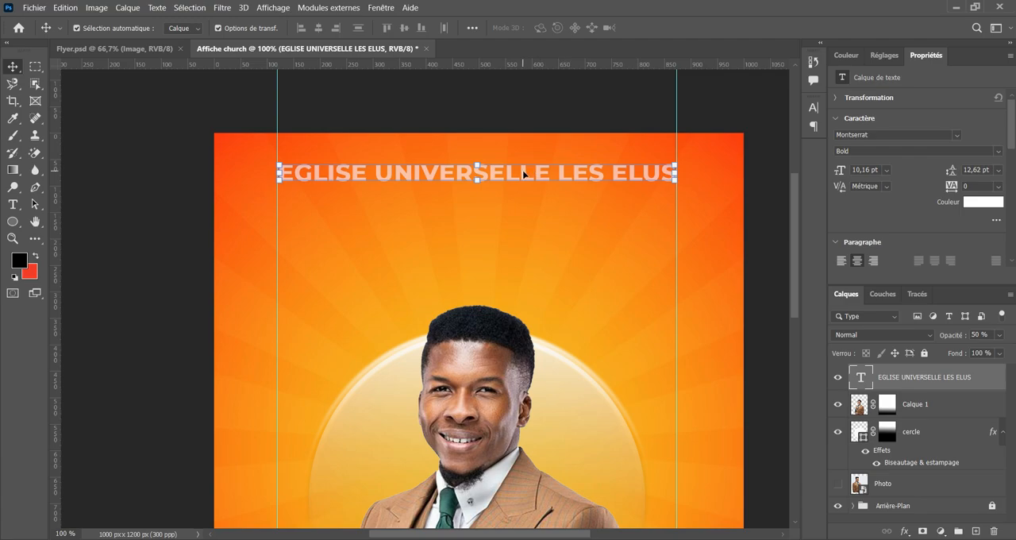
# Add a horizontal guide about 65 px below the flyer's upper edge and align the top of the header text with it.
pyautogui.moveTo(537, 65); pyautogui.dragTo(568, 174)
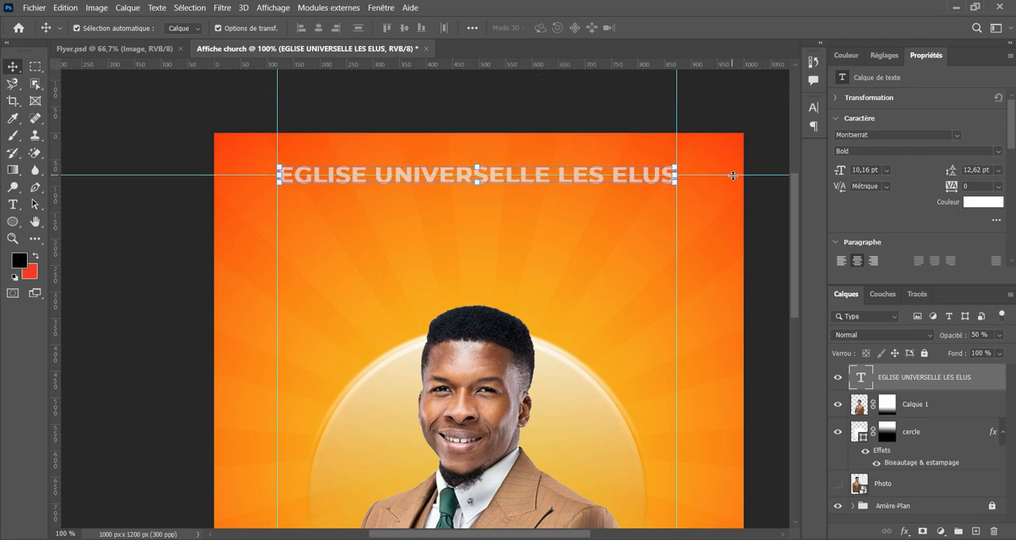
pyautogui.moveTo(734, 176); pyautogui.dragTo(746, 167)
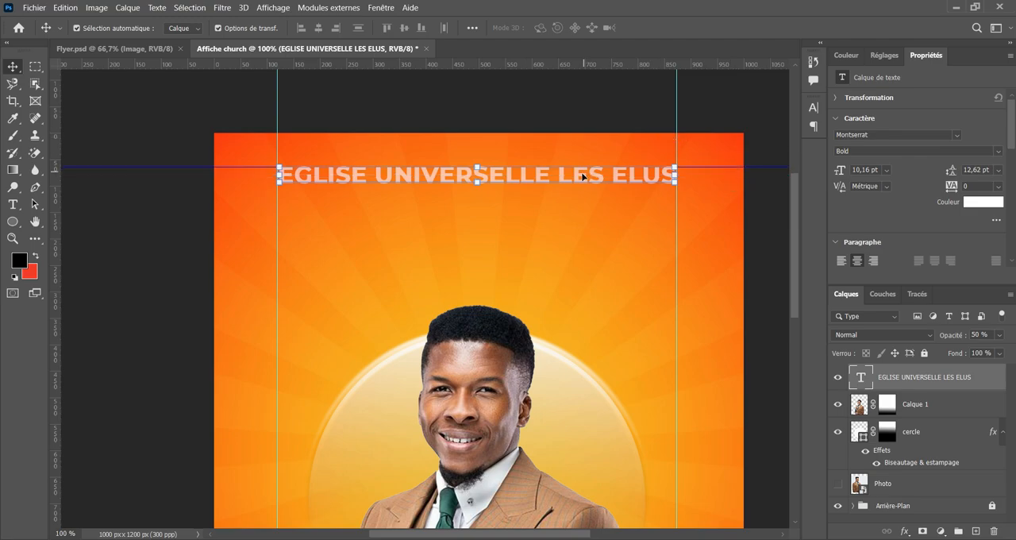
pyautogui.moveTo(512, 173); pyautogui.dragTo(509, 189)
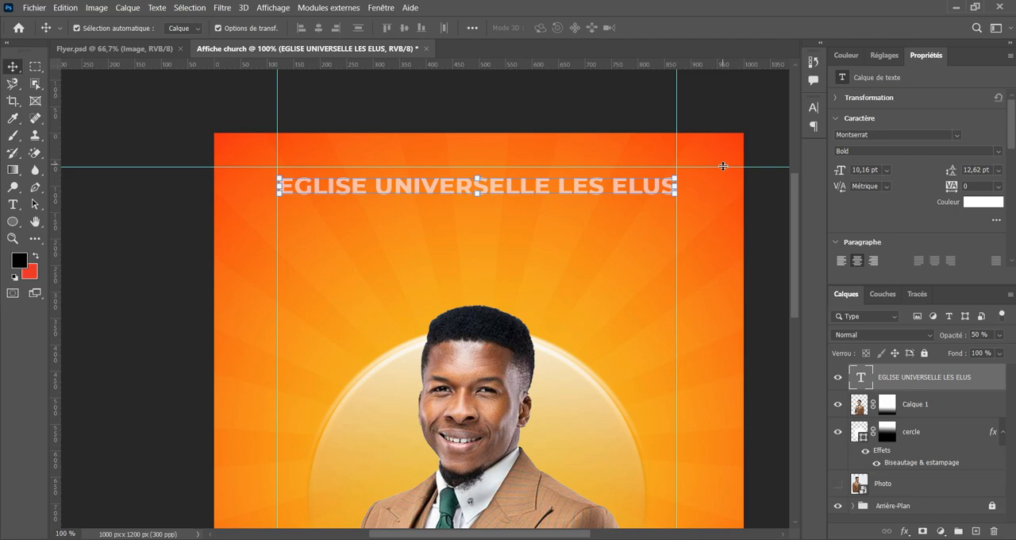
pyautogui.moveTo(723, 167)
pyautogui.mouseDown()
pyautogui.moveTo(722, 178)
pyautogui.moveTo(711, 169)
pyautogui.mouseUp()
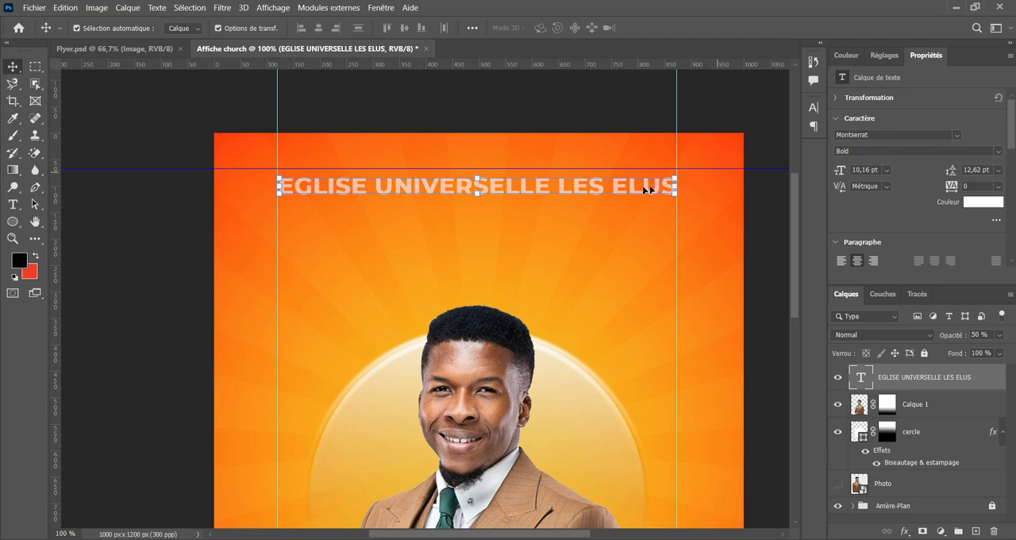
pyautogui.moveTo(563, 191); pyautogui.dragTo(562, 183)
# Shift the left vertical guide slightly right onto the first letter of EGLISE and check the header placement on the whole flyer.
pyautogui.click(131, 223)
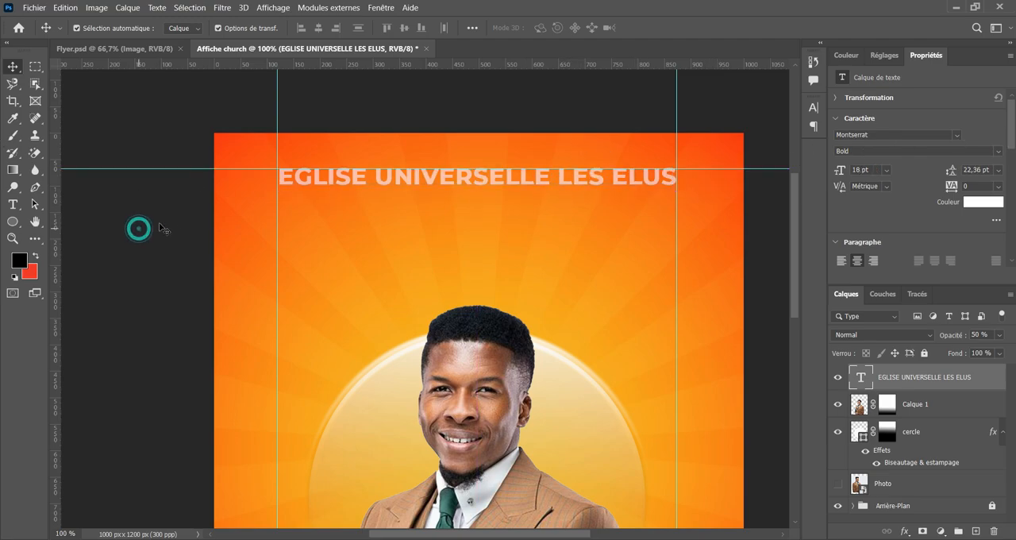
pyautogui.moveTo(277, 205); pyautogui.dragTo(280, 206)
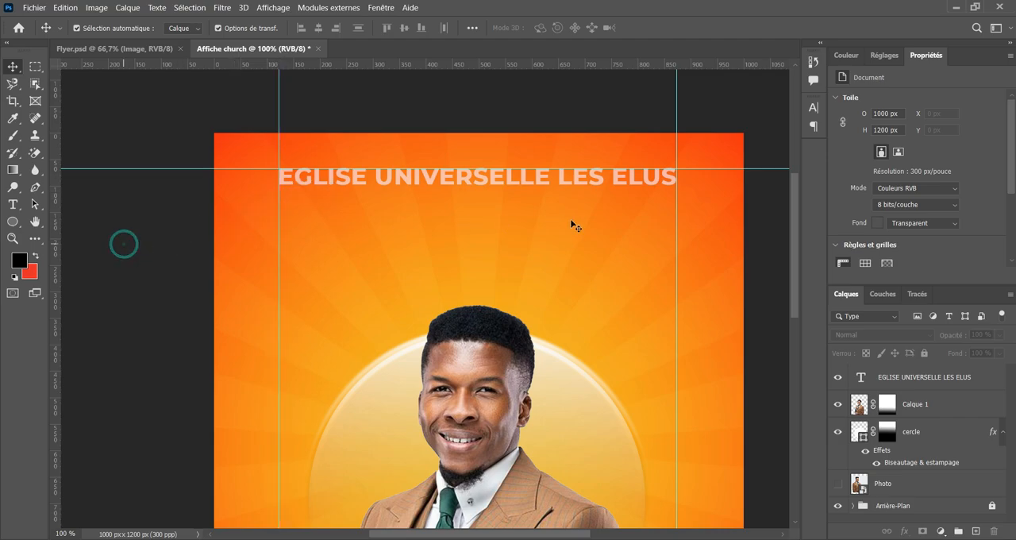
pyautogui.hotkey('ctrl', '-')
pyautogui.hotkey('ctrl', '-')
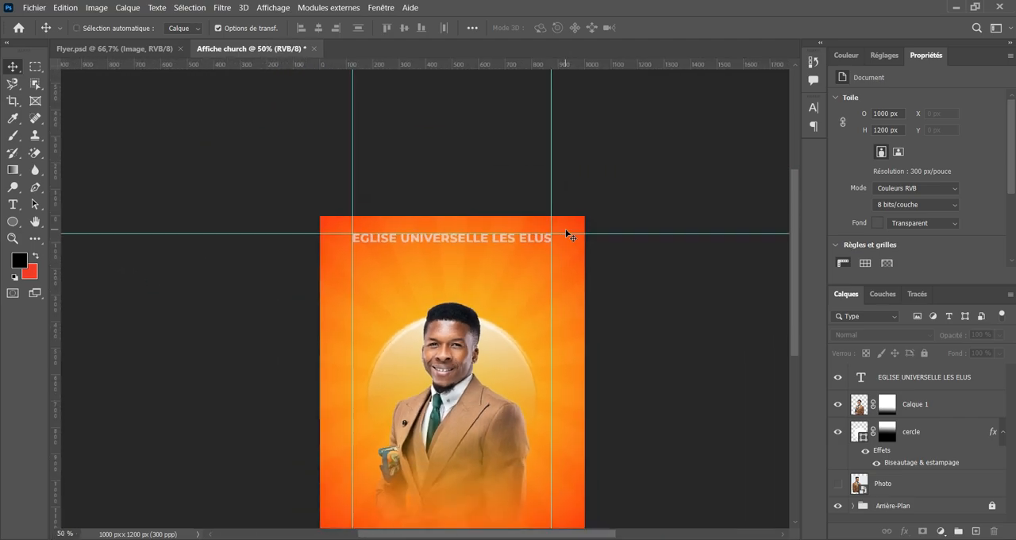
pyautogui.scroll(-3, 570, 236)
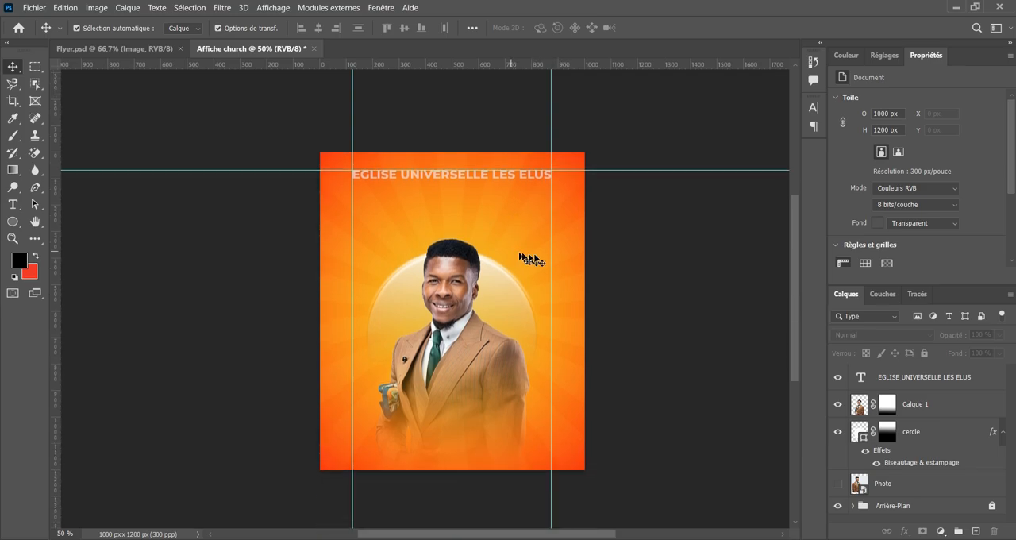
pyautogui.hotkey('ctrl', '+')
pyautogui.hotkey('ctrl', '+')
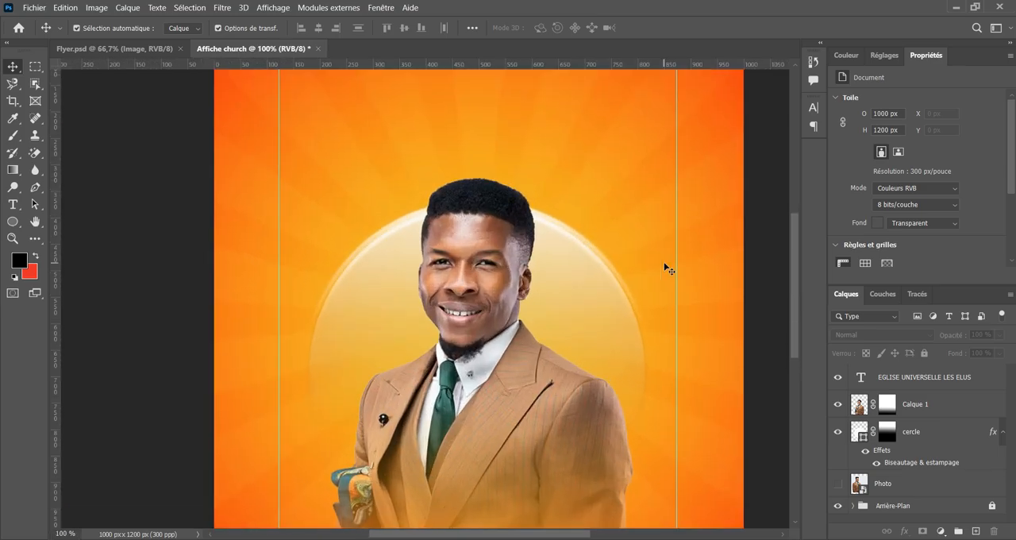
# Enter "PRESENTE" as a new white Montserrat Bold 18 pt text and place it beneath the EGLISE UNIVERSELLE LES ELUS line.
pyautogui.moveTo(661, 189); pyautogui.dragTo(636, 358)
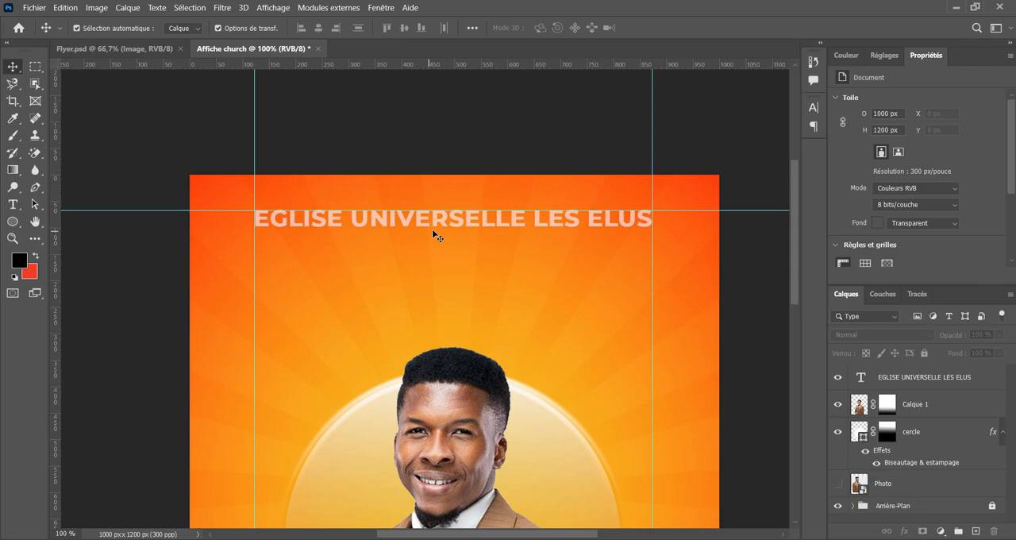
pyautogui.click(14, 204)
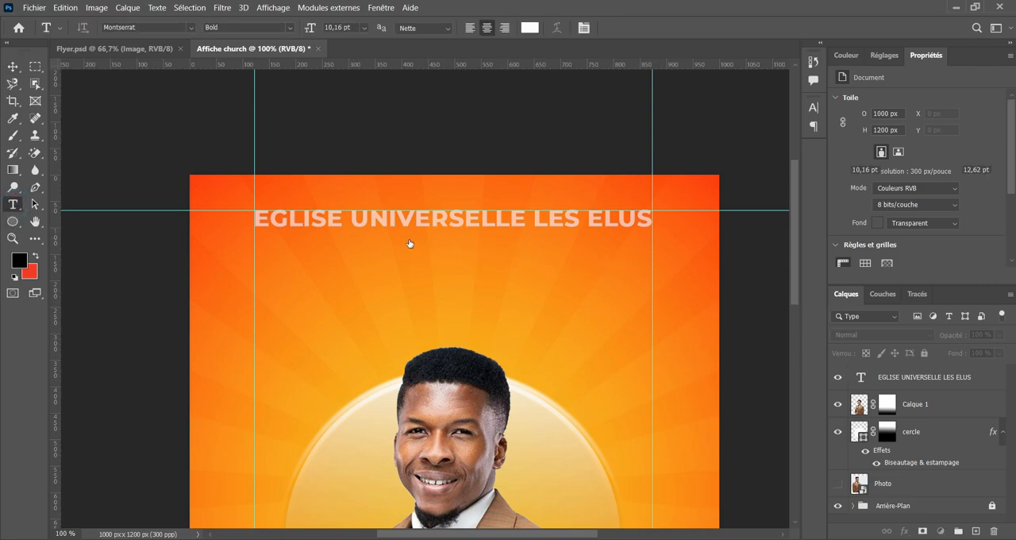
pyautogui.click(912, 377)
pyautogui.scroll(2, 379, 274)
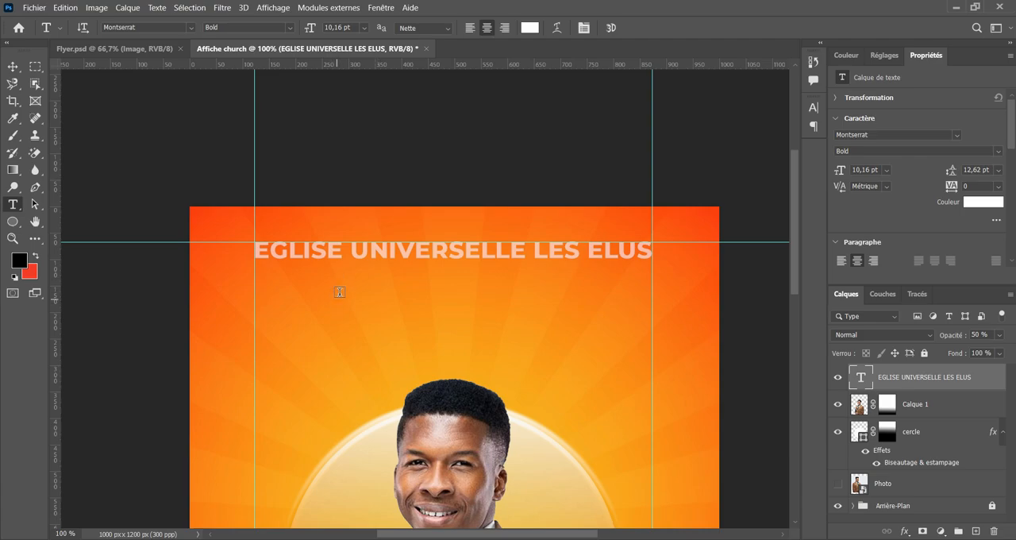
pyautogui.click(339, 292)
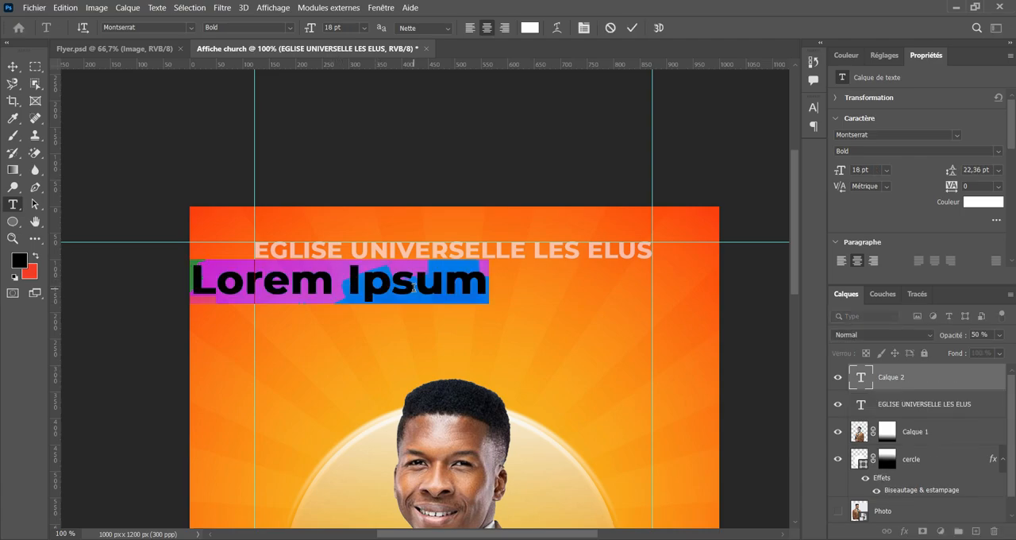
pyautogui.write('PRESEN')
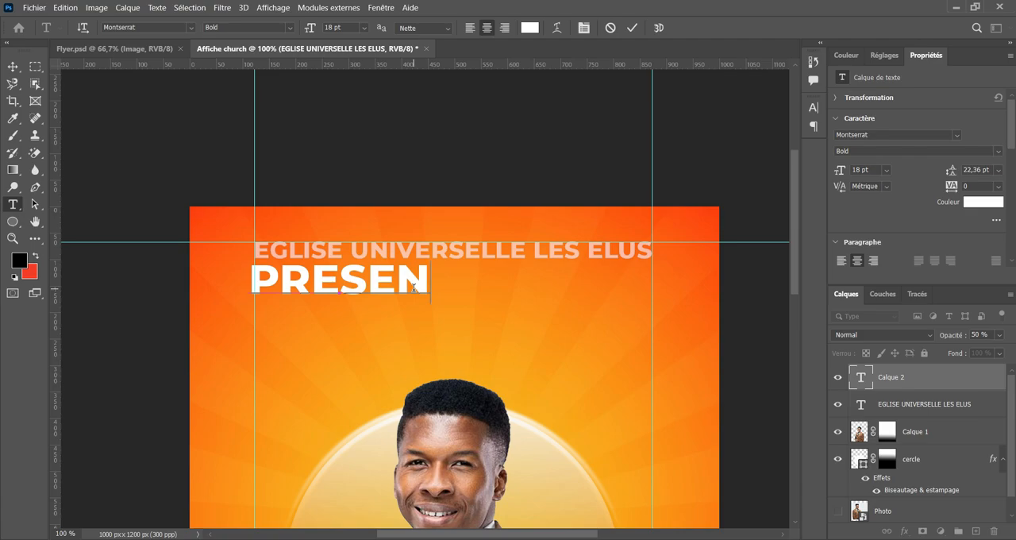
pyautogui.write('TE')
pyautogui.click(13, 67)
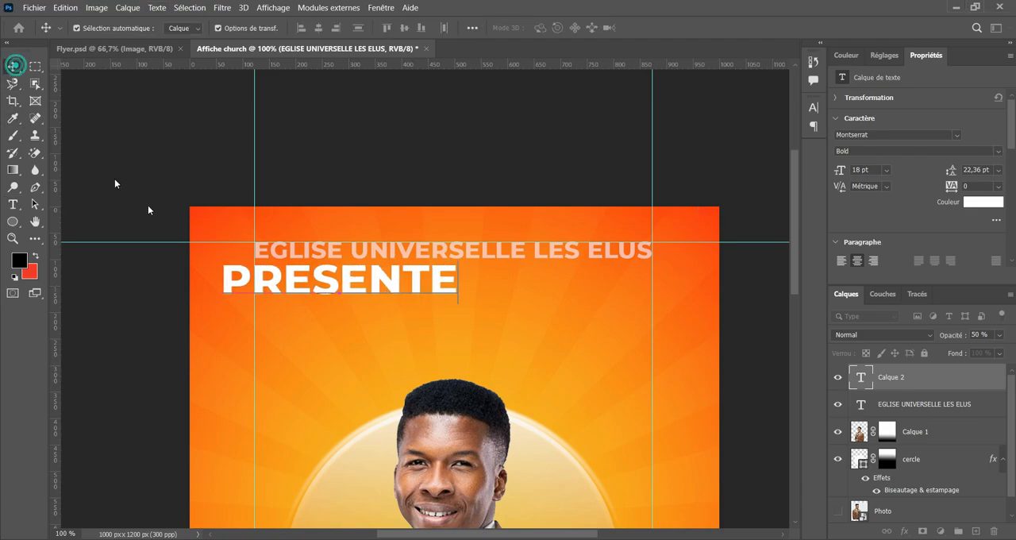
pyautogui.moveTo(352, 294); pyautogui.dragTo(427, 294)
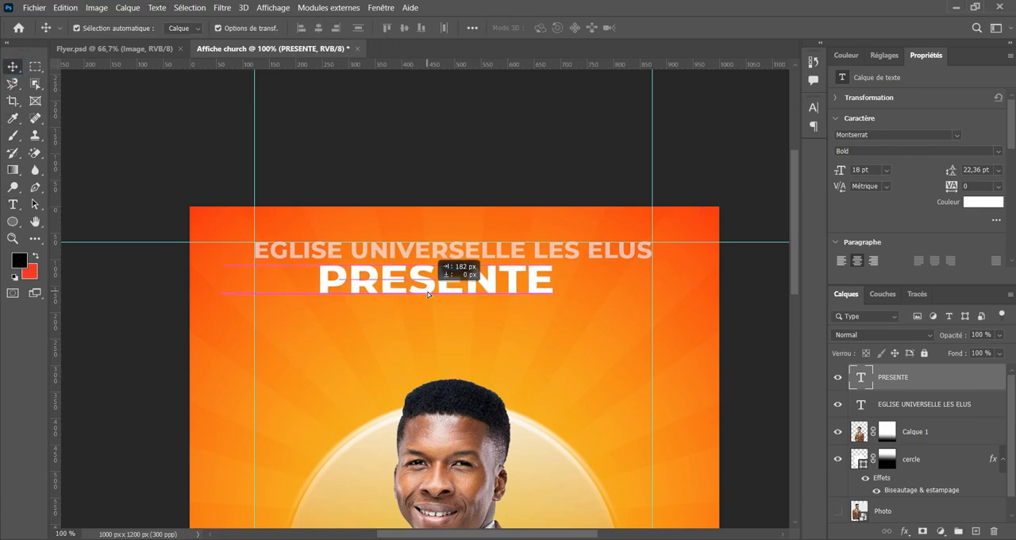
# Set the PRESENTE layer's opacity to 50 %.
pyautogui.click(963, 338)
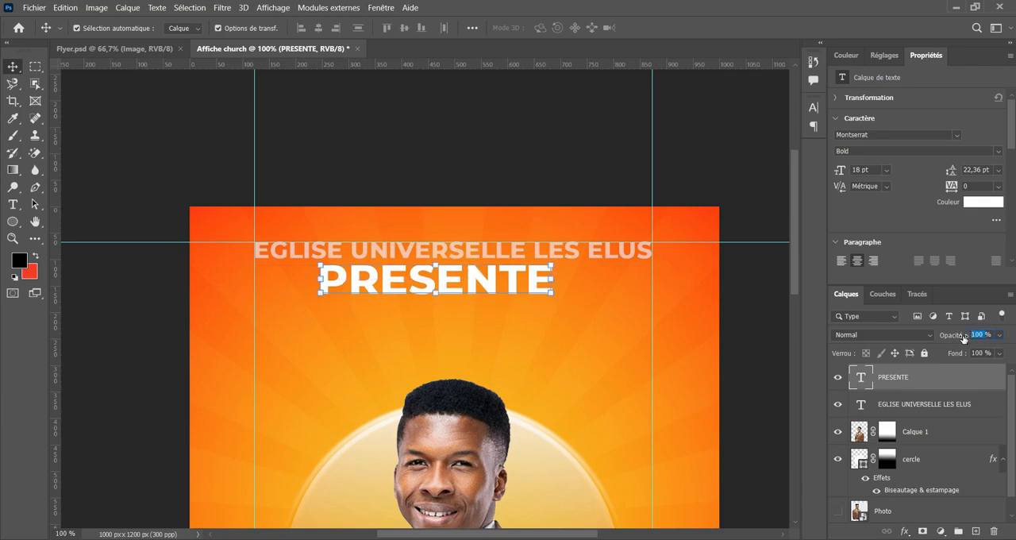
pyautogui.write('50%')
pyautogui.press('Return')
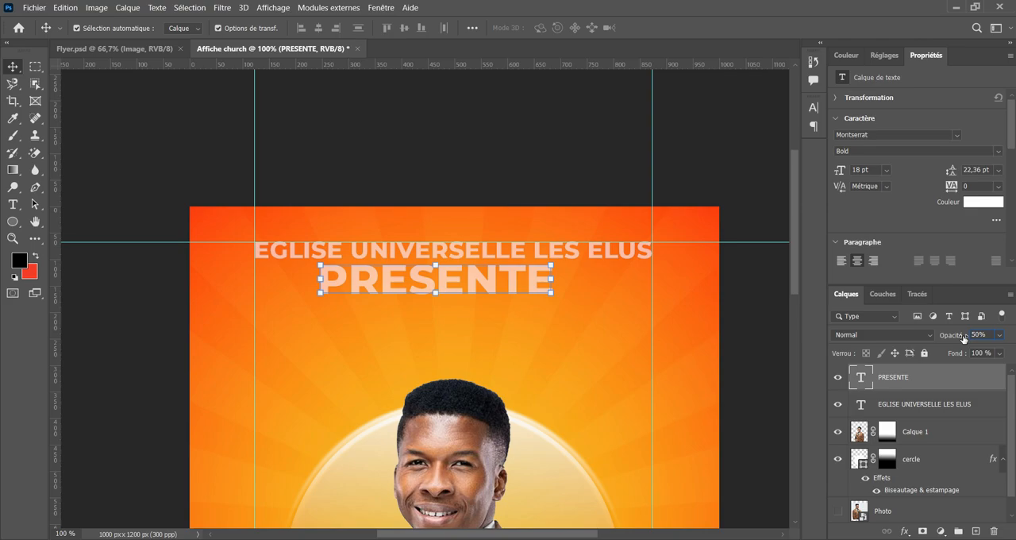
# Check the header in Flyer.psd and set the PRESENTE layer's opacity to 80 % in Affiche church.
pyautogui.click(136, 51)
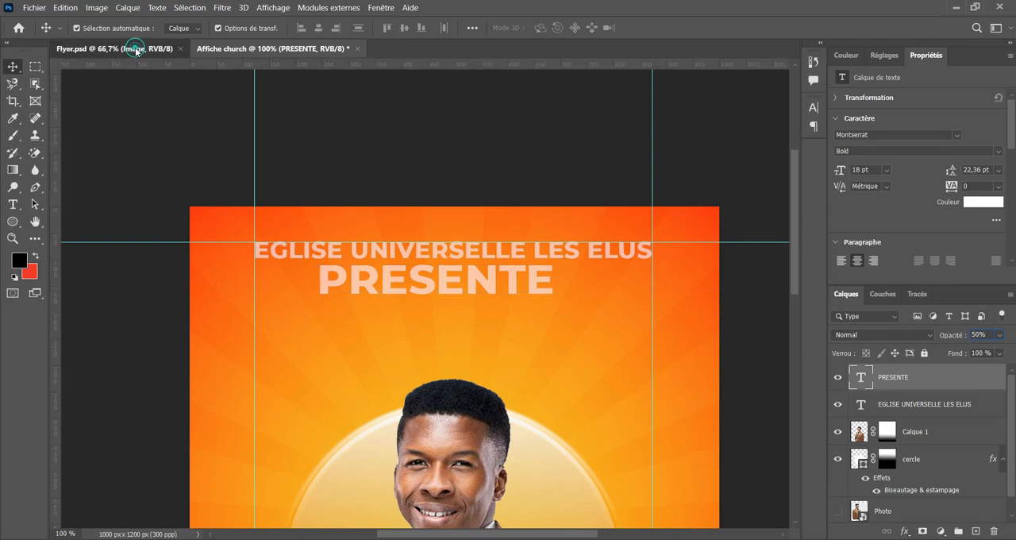
pyautogui.click(273, 48)
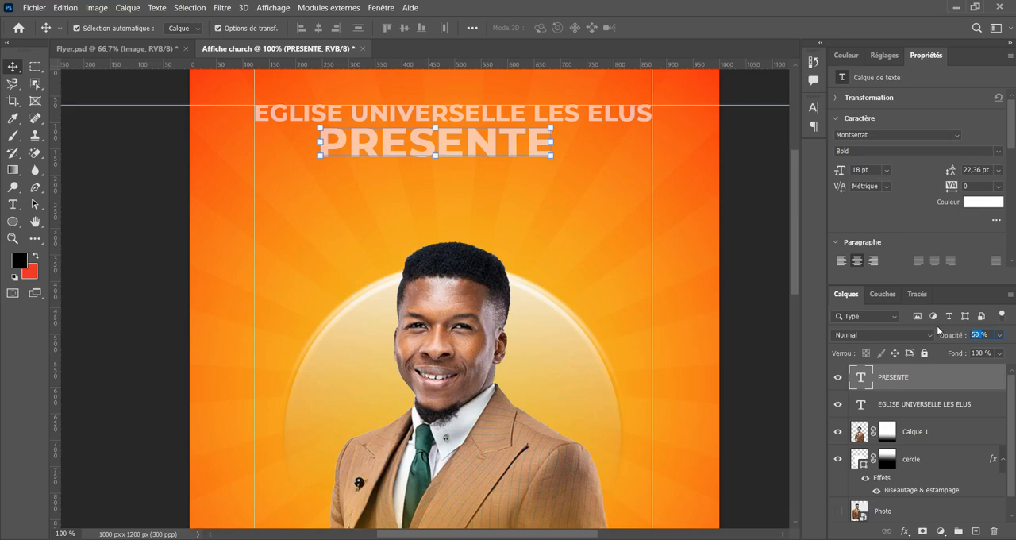
pyautogui.write('80')
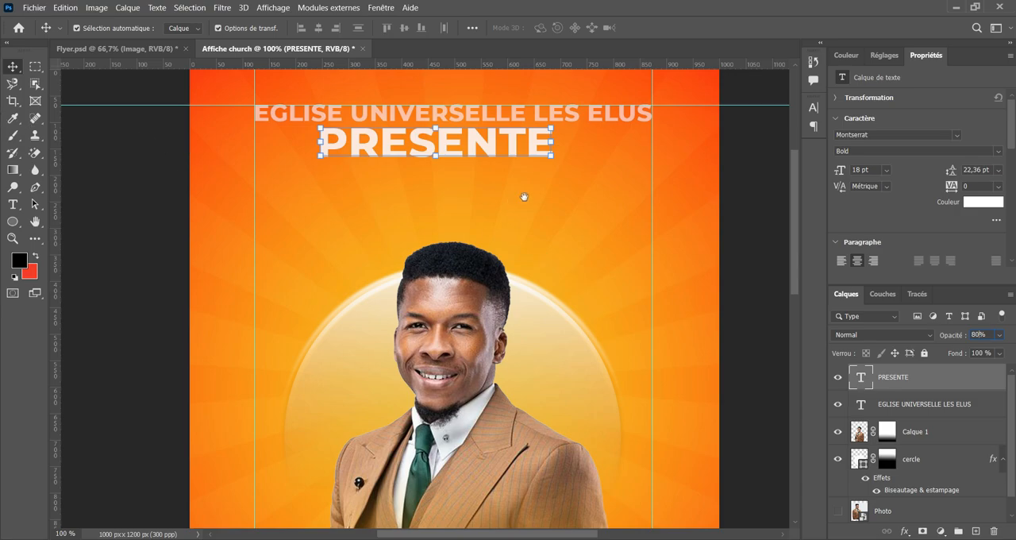
# Change the PRESENTE text's font style to Montserrat Regular.
pyautogui.moveTo(526, 218); pyautogui.dragTo(517, 319)
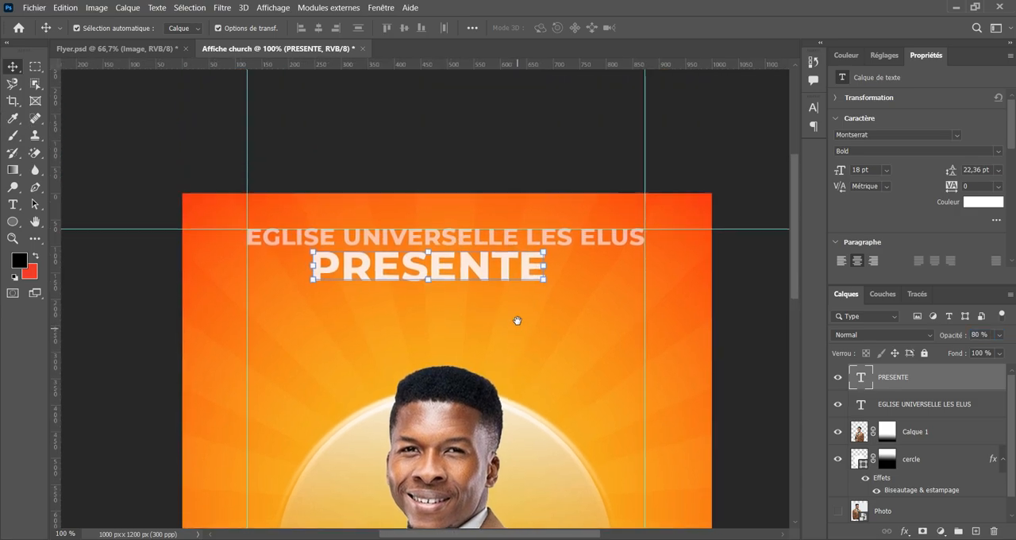
pyautogui.doubleClick(470, 266)
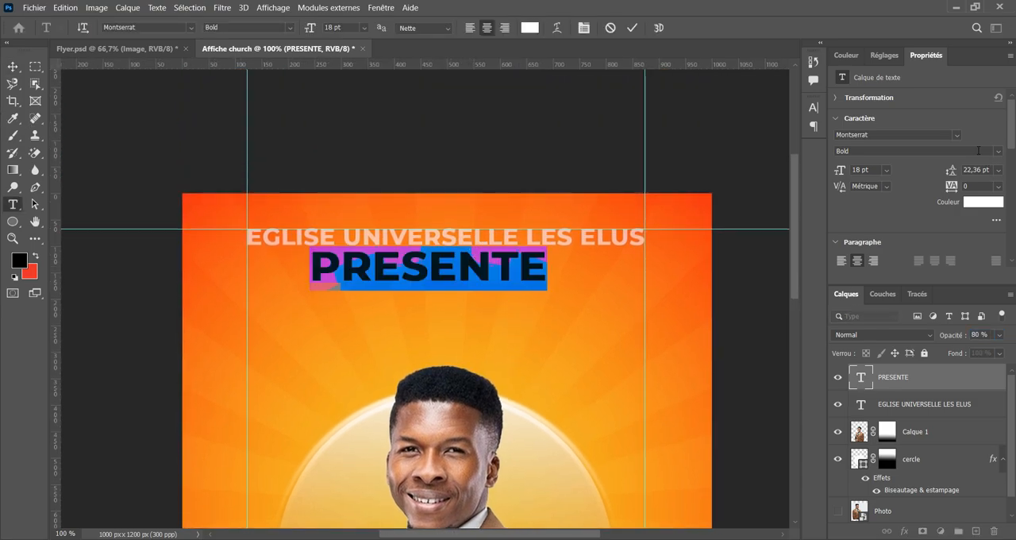
pyautogui.click(998, 154)
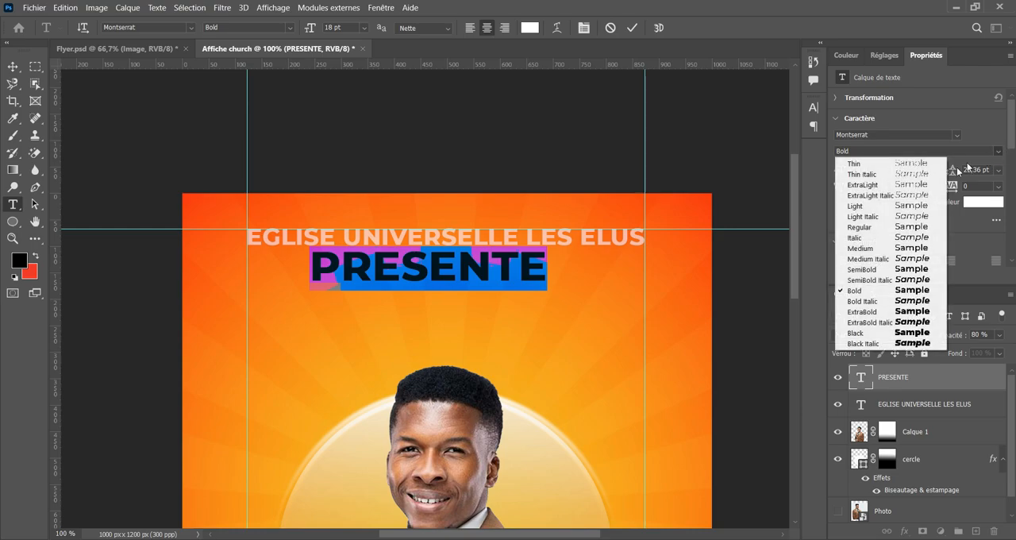
pyautogui.click(868, 228)
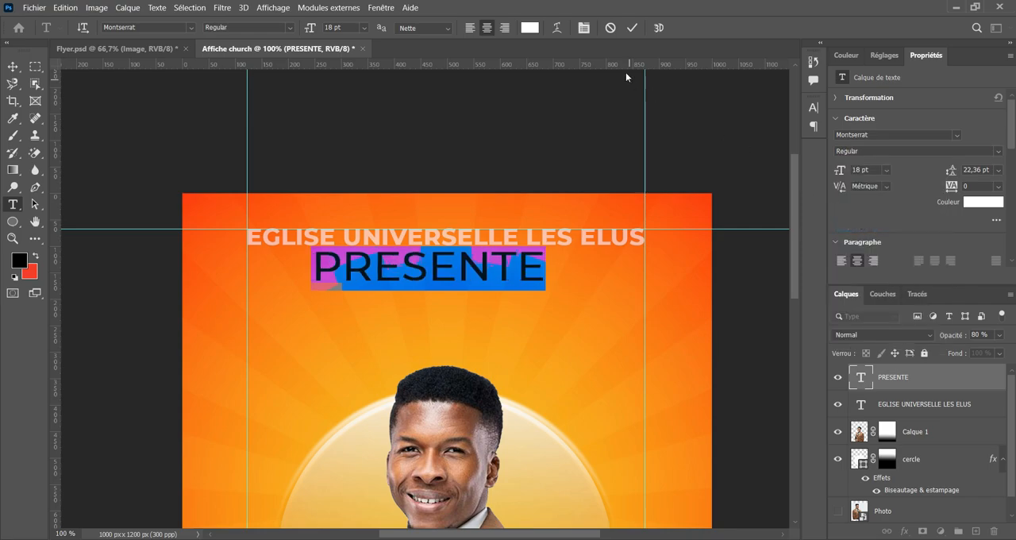
pyautogui.click(632, 33)
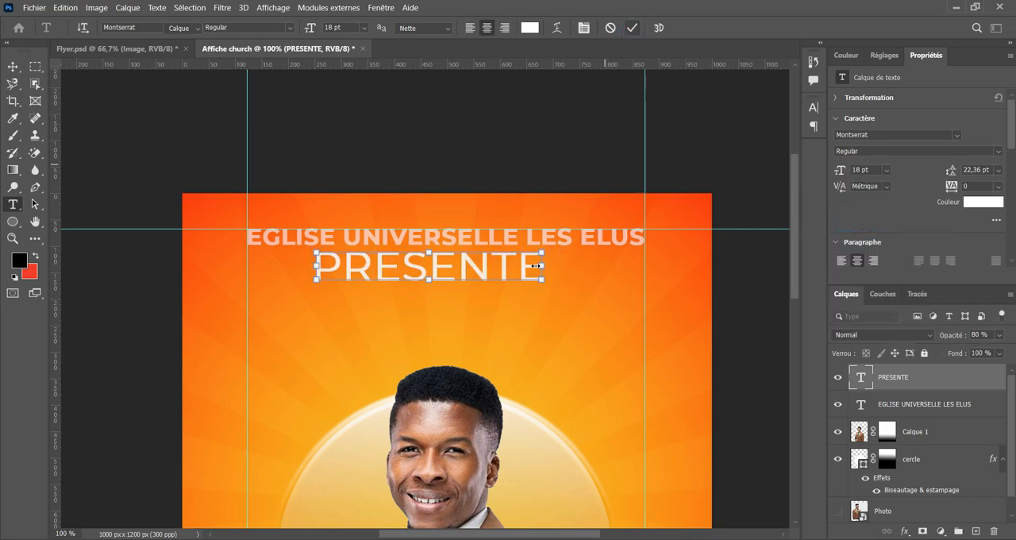
# Scale the PRESENTE text down proportionally to about 56 %.
pyautogui.press('v')
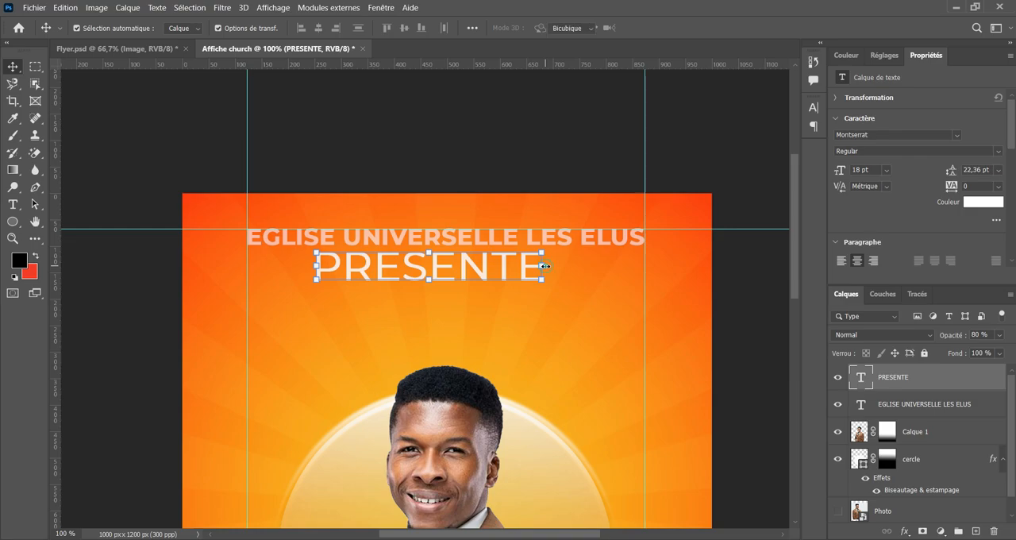
pyautogui.moveTo(544, 266); pyautogui.dragTo(494, 262)
pyautogui.click(758, 29)
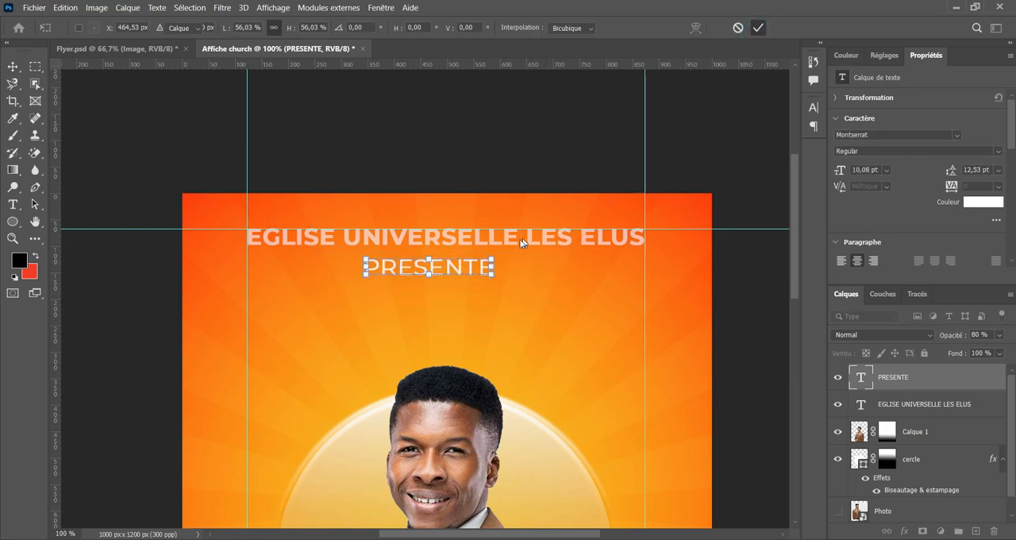
# Set the tracking of the PRESENTE text to 1000 to spread out its letters.
pyautogui.doubleClick(461, 263)
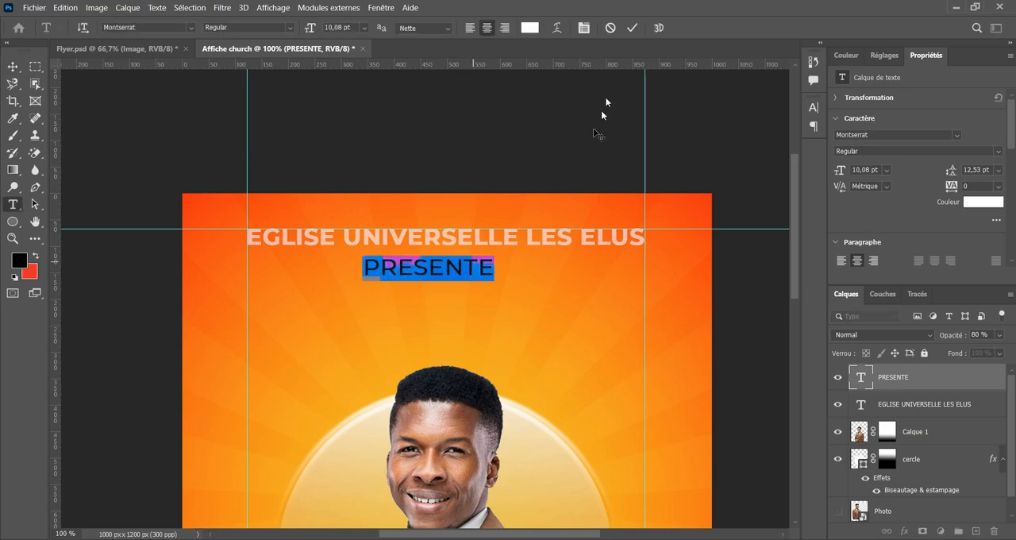
pyautogui.click(585, 28)
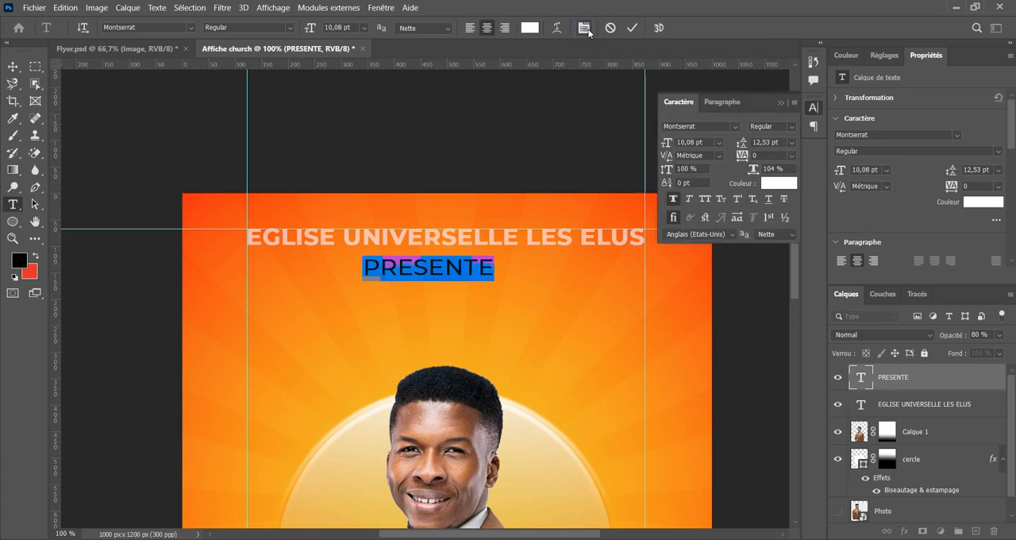
pyautogui.click(767, 155)
pyautogui.write('1000')
pyautogui.click(632, 30)
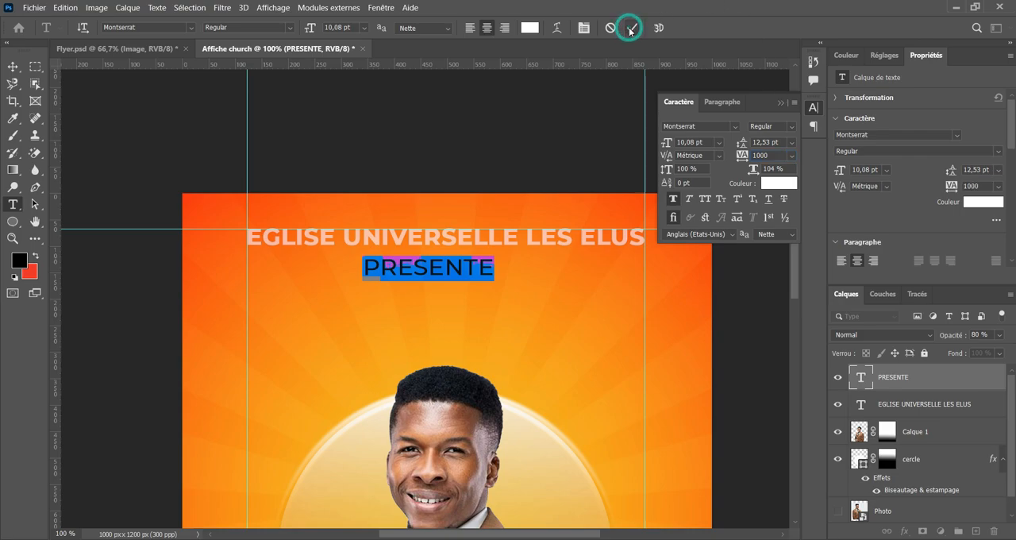
pyautogui.press('v')
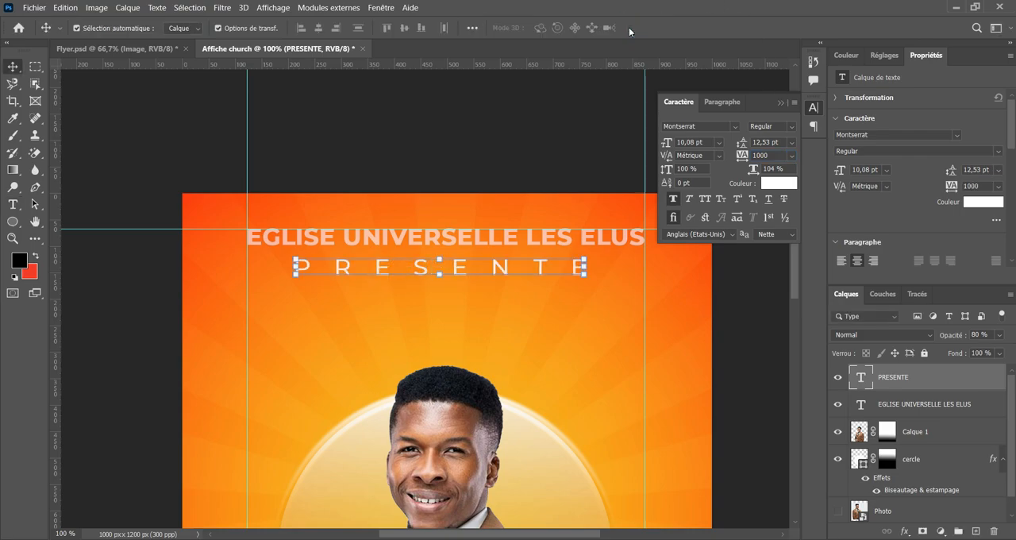
pyautogui.click(782, 107)
pyautogui.click(484, 152)
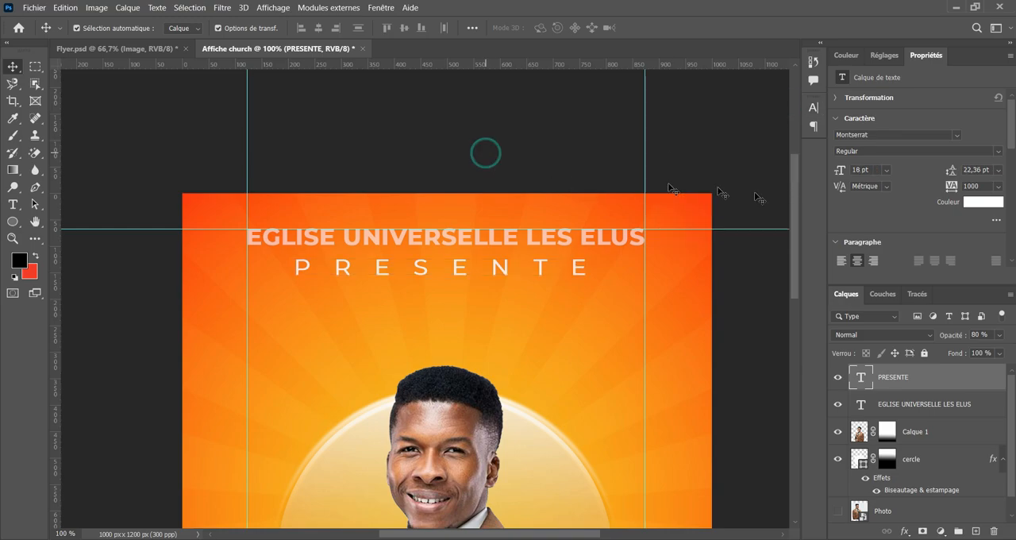
# Raise the opacity of the EGLISE UNIVERSELLE LES ELUS layer and set the PRESENTE layer's opacity to 70 %.
pyautogui.click(552, 239)
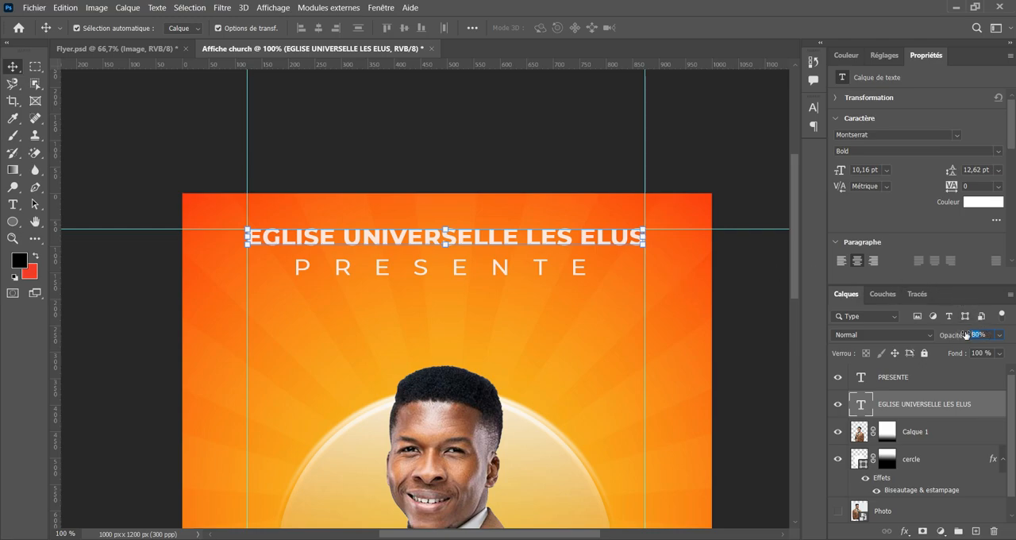
pyautogui.write('10')
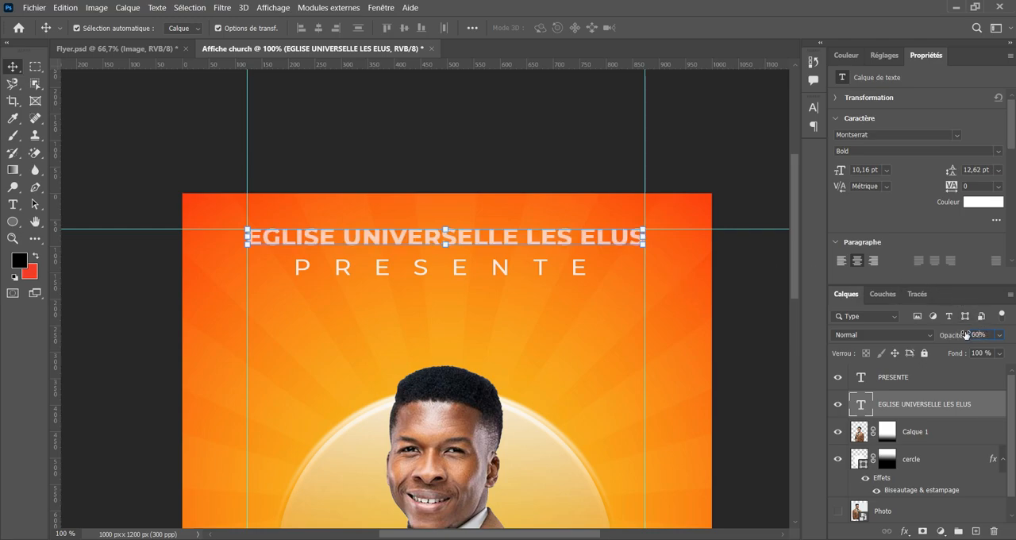
pyautogui.click(541, 267)
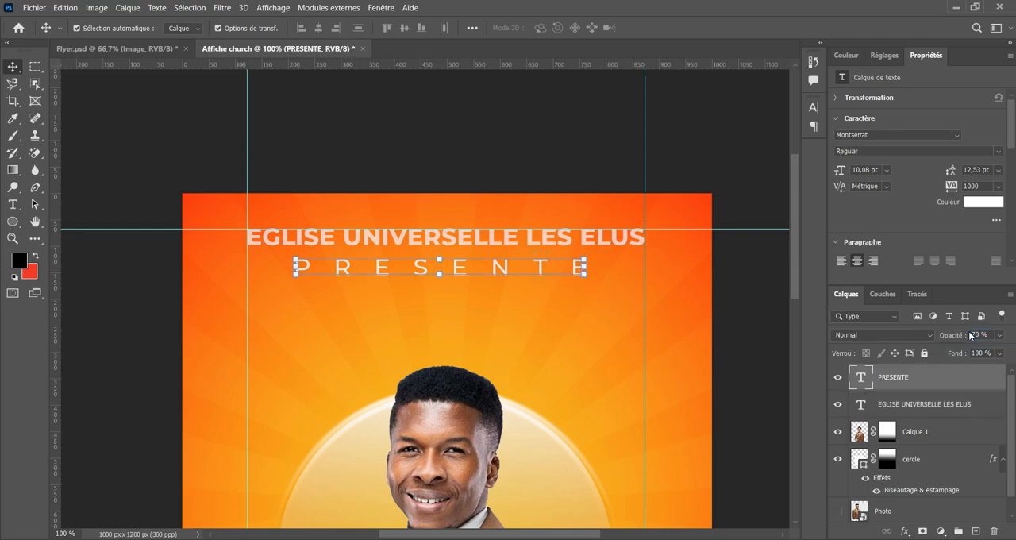
pyautogui.click(532, 159)
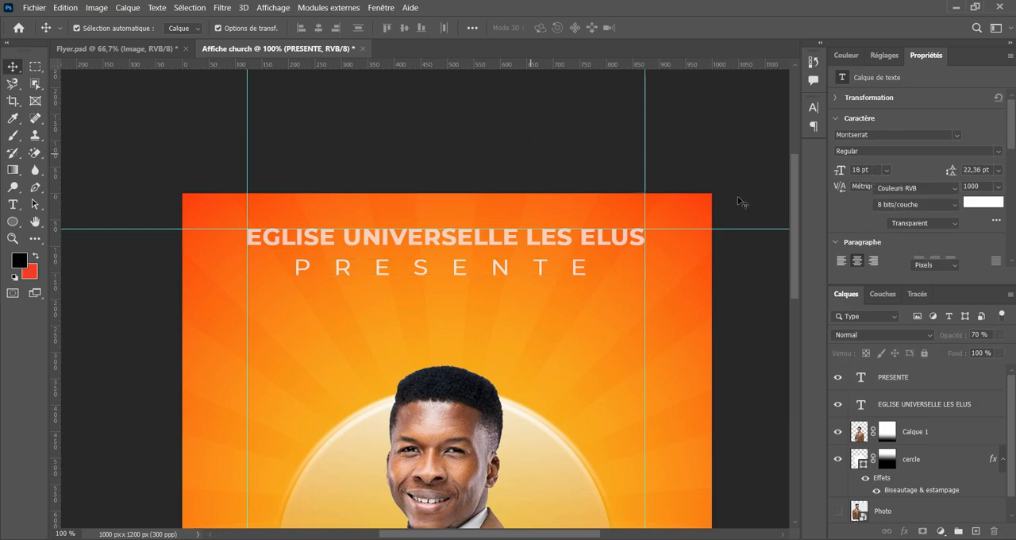
# Compare the two header lines in Affiche church with the header in Flyer.psd.
pyautogui.hotkey('ctrl', '-')
pyautogui.hotkey('ctrl', '-')
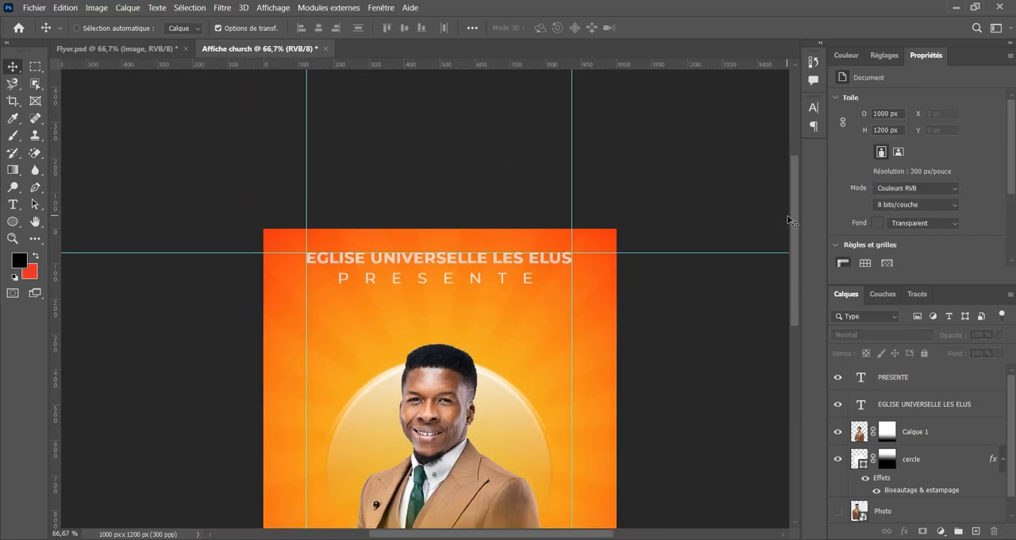
pyautogui.hotkey('ctrl', '+')
pyautogui.hotkey('ctrl', '+')
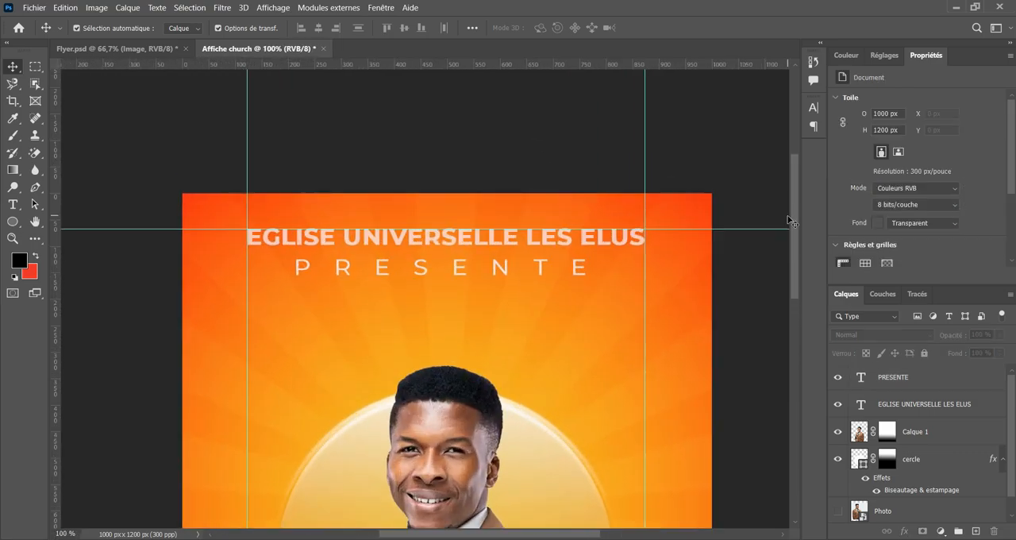
pyautogui.click(111, 48)
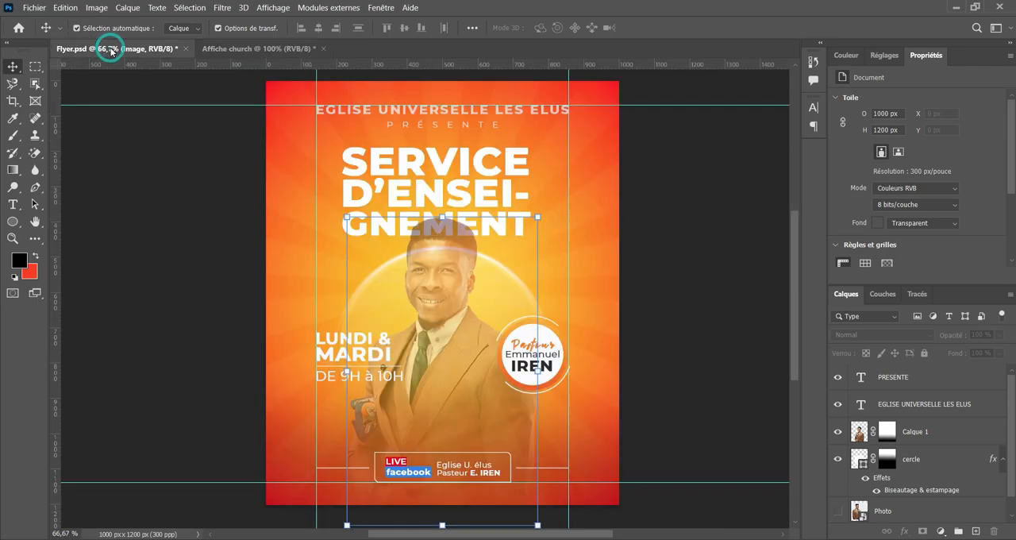
pyautogui.click(279, 47)
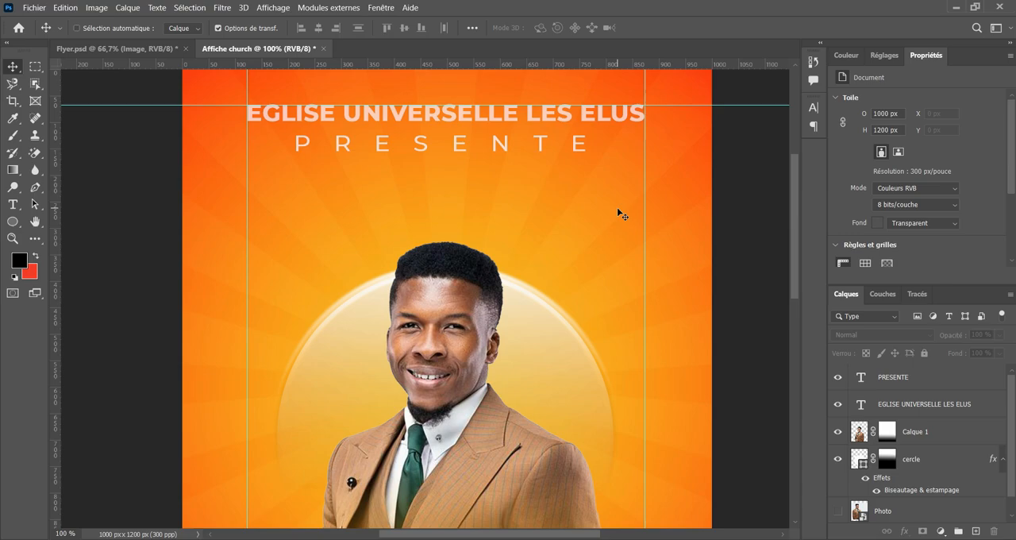
pyautogui.hotkey('ctrl', '+')
pyautogui.hotkey('ctrl', '-')
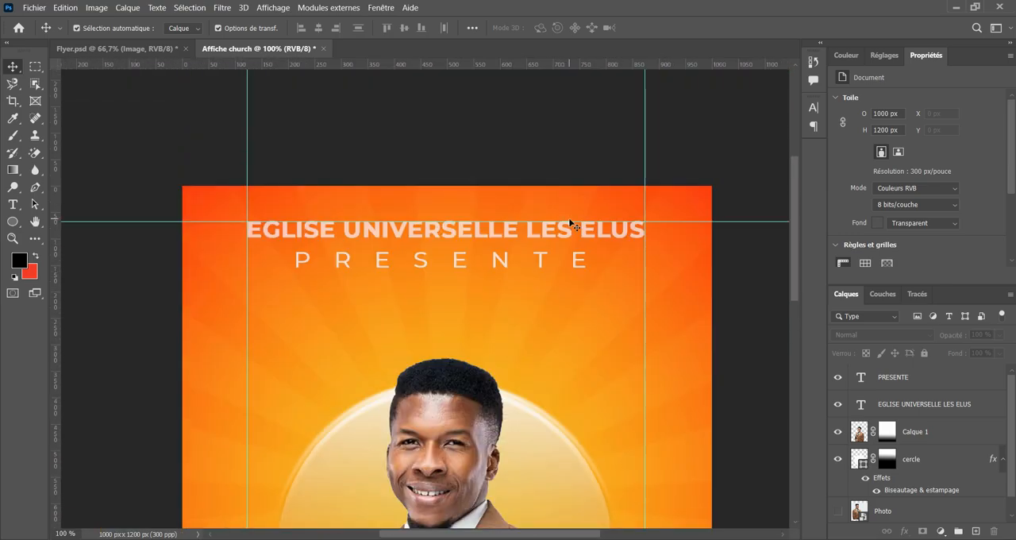
# Scale the PRESENTE text to about 67 % and center it just beneath the EGLISE UNIVERSELLE LES ELUS line.
pyautogui.scroll(2, 571, 225)
pyautogui.click(491, 315)
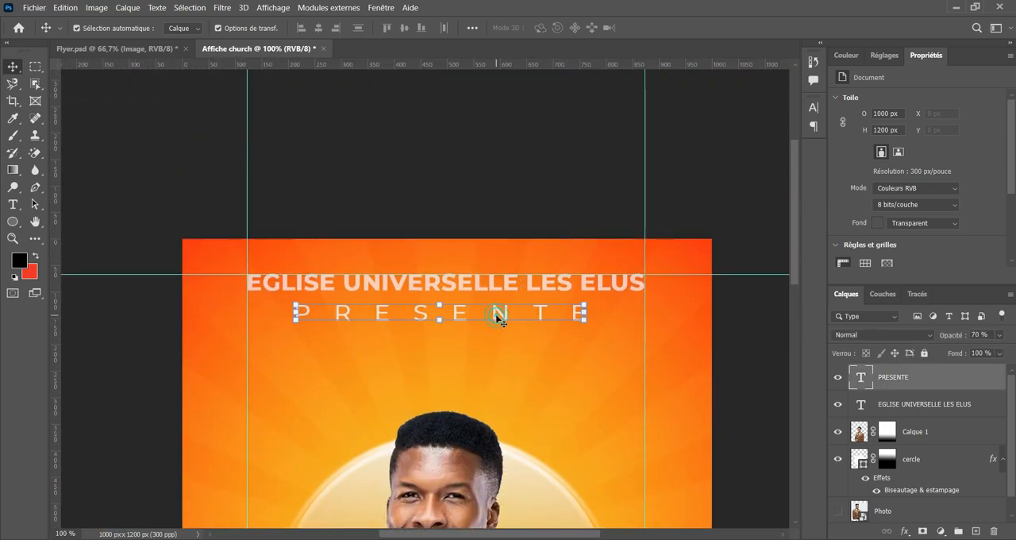
pyautogui.moveTo(585, 310)
pyautogui.mouseDown()
pyautogui.moveTo(619, 309)
pyautogui.moveTo(583, 311)
pyautogui.moveTo(601, 312)
pyautogui.mouseUp()
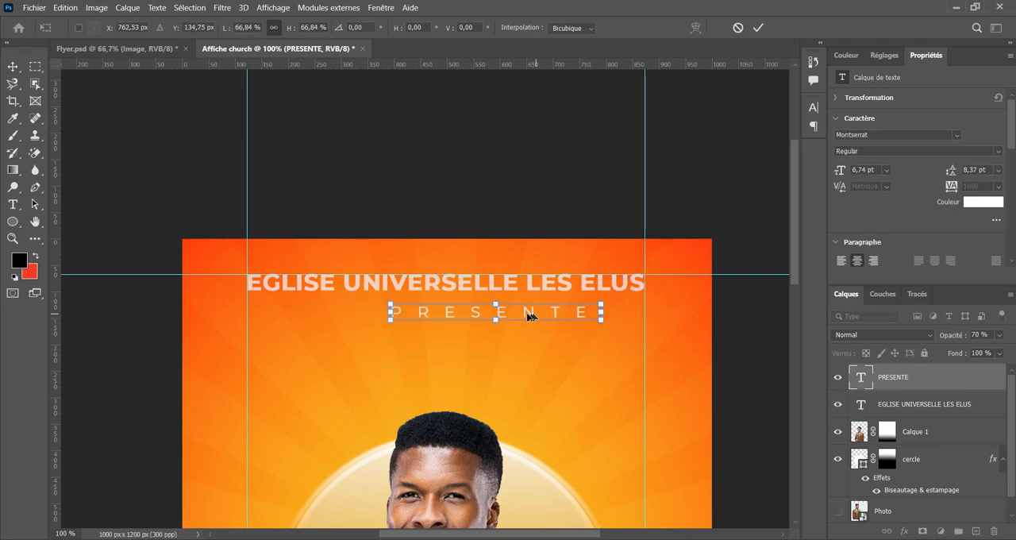
pyautogui.moveTo(518, 316); pyautogui.dragTo(480, 311)
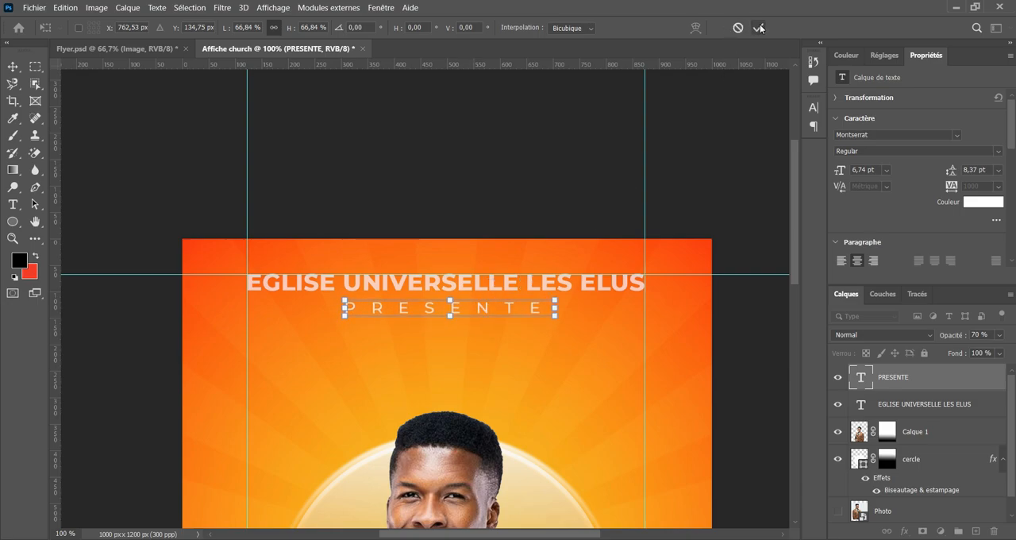
pyautogui.click(447, 181)
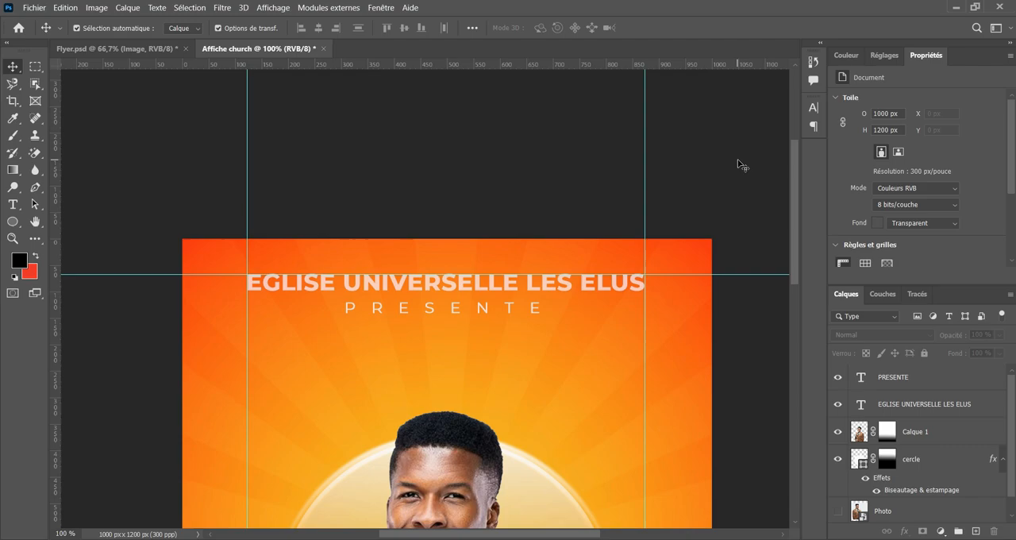
# Scale the pastor cut-out (Calque 1) and cercle together to about 93 % and move them lower on the flyer.
pyautogui.hotkey('ctrl', '-')
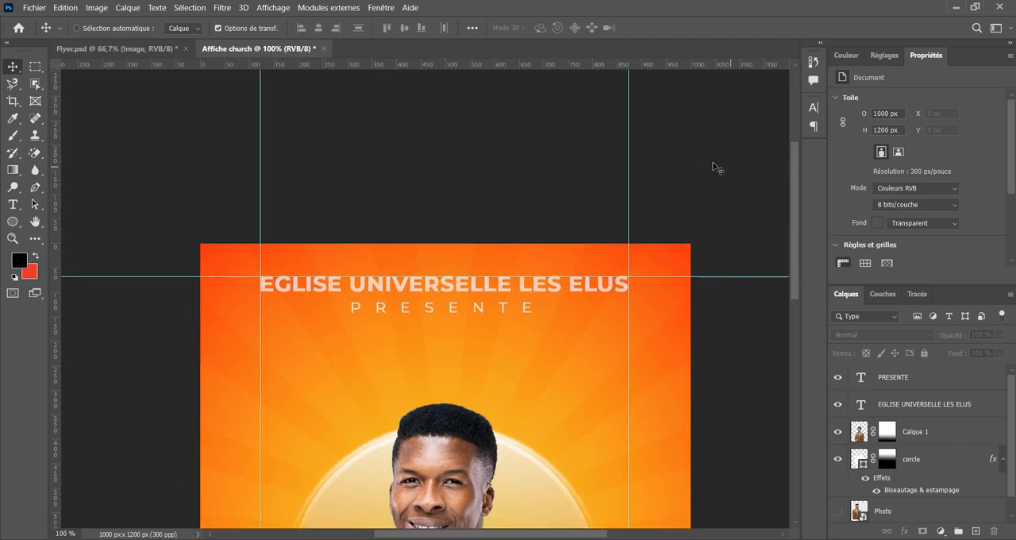
pyautogui.scroll(-5, 545, 399)
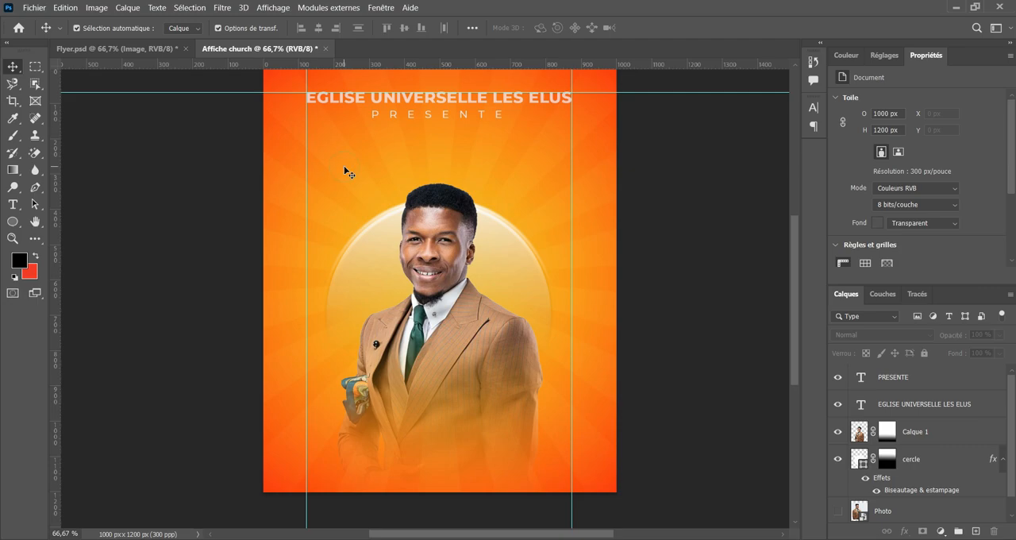
pyautogui.moveTo(340, 164); pyautogui.dragTo(467, 292)
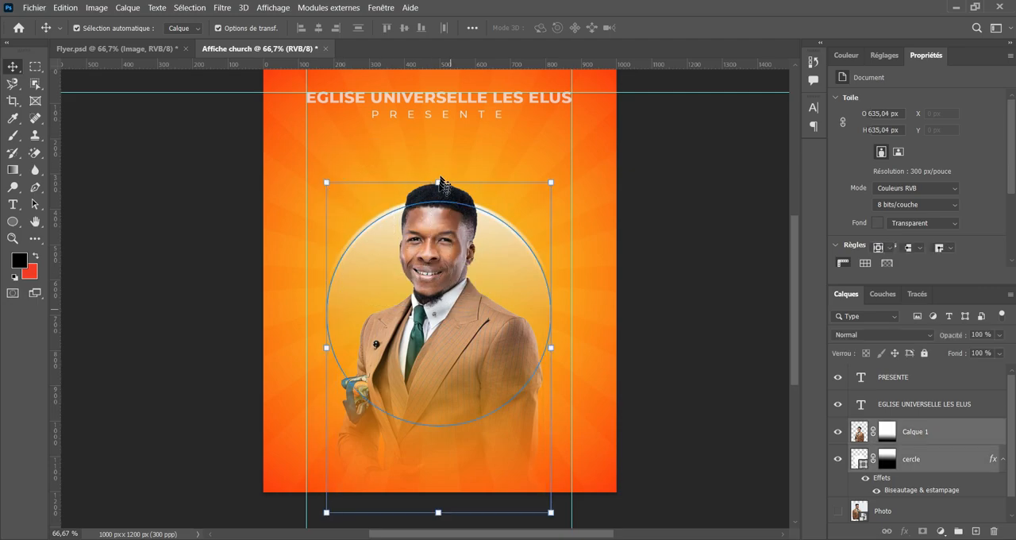
pyautogui.moveTo(438, 181); pyautogui.dragTo(438, 205)
pyautogui.moveTo(448, 293); pyautogui.dragTo(449, 308)
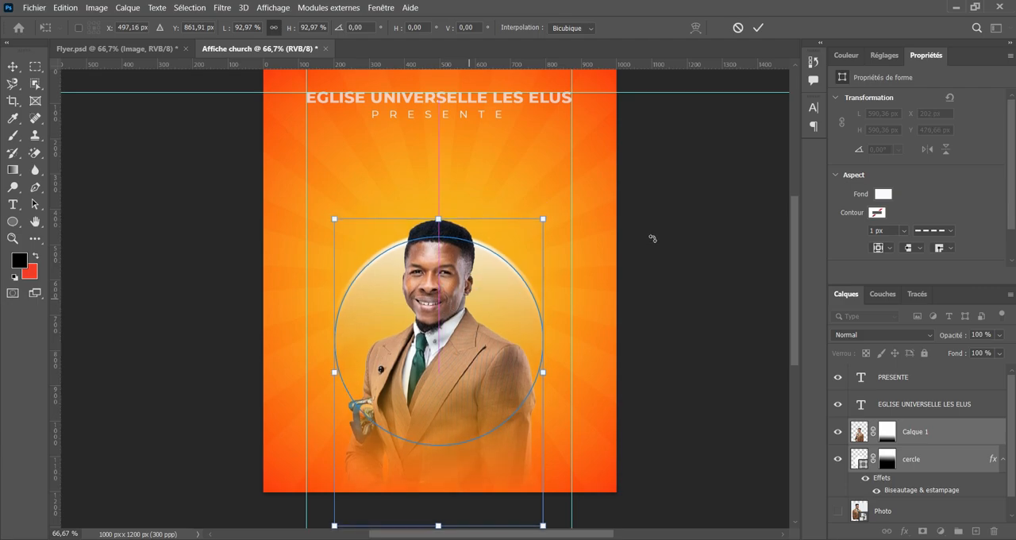
pyautogui.scroll(2, 651, 238)
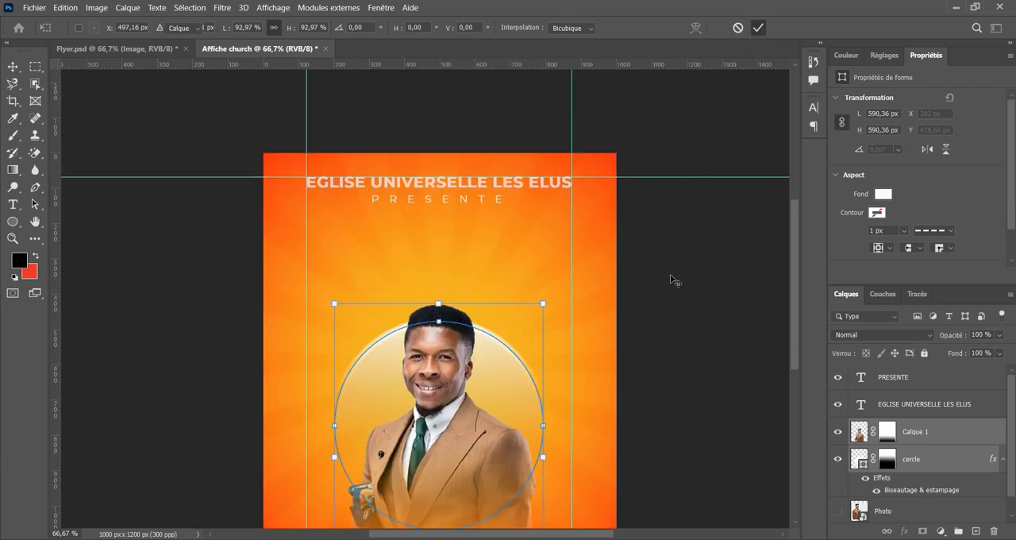
pyautogui.scroll(-2, 671, 281)
pyautogui.click(701, 245)
# Add a new text line reading SERVICE beneath the PRESENTE line.
pyautogui.scroll(2, 669, 217)
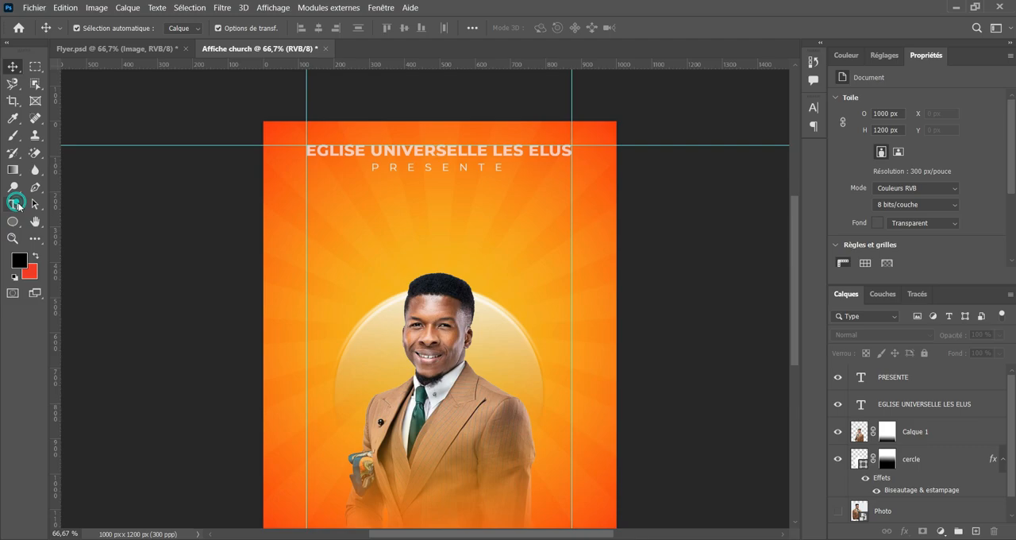
pyautogui.click(13, 204)
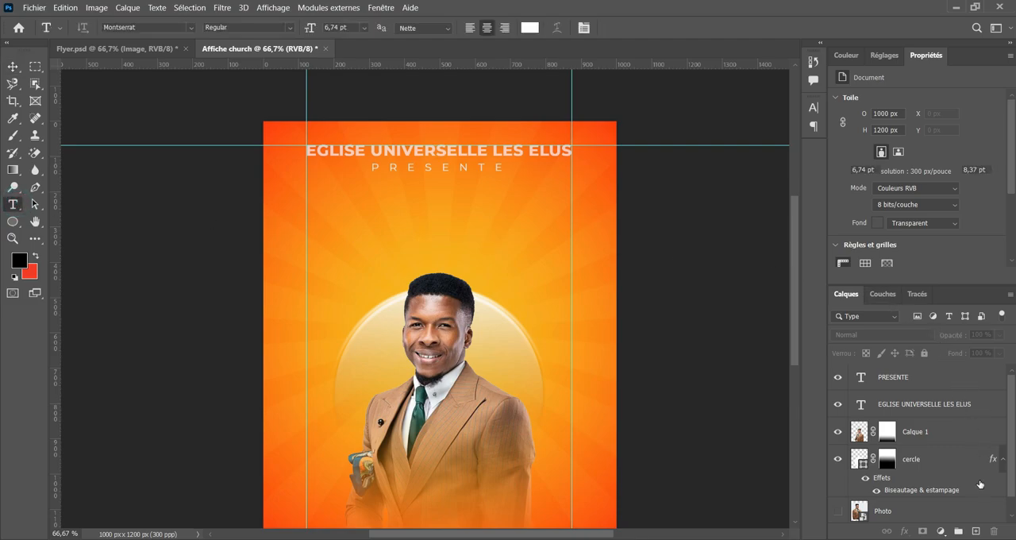
pyautogui.click(928, 379)
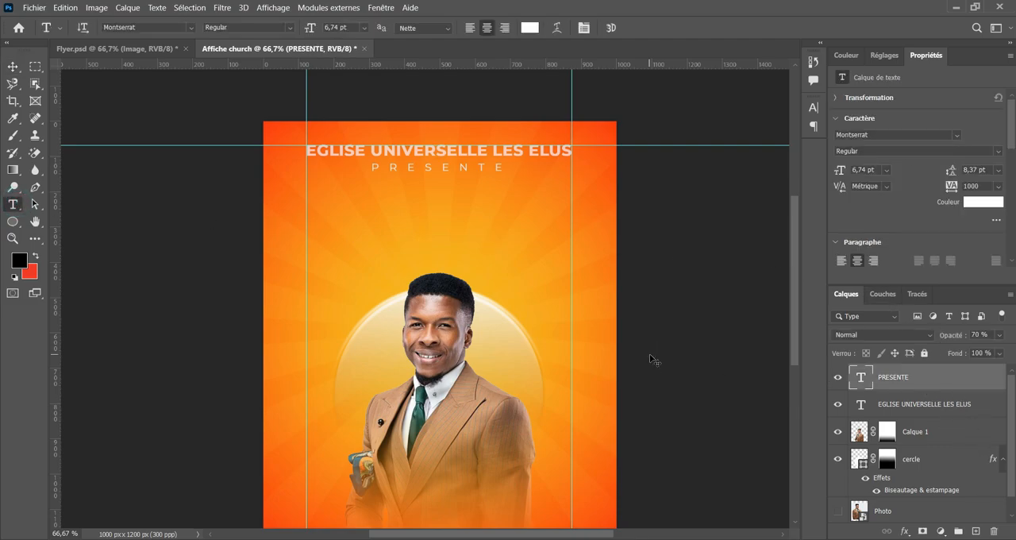
pyautogui.hotkey('ctrl', '1')
pyautogui.moveTo(373, 156); pyautogui.dragTo(382, 295)
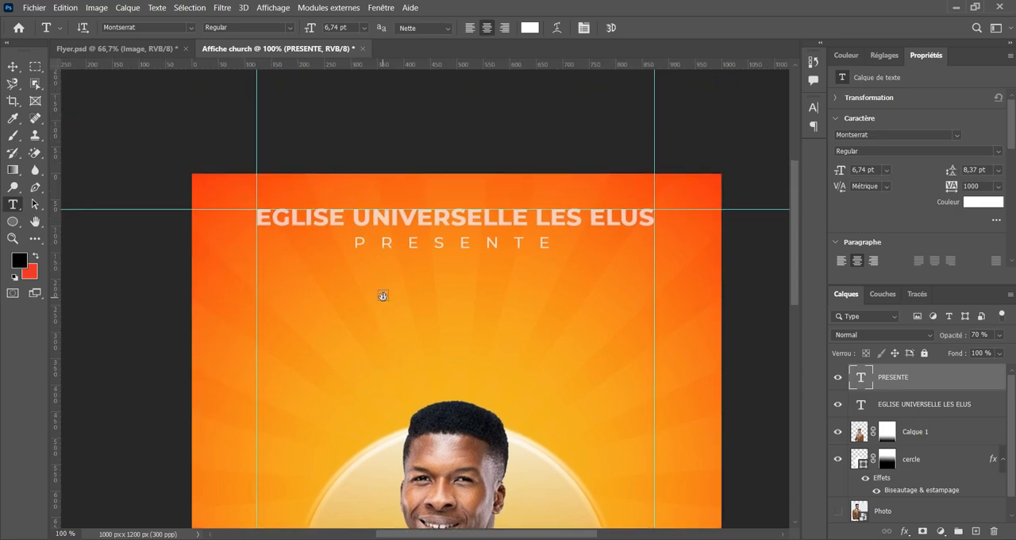
pyautogui.click(332, 296)
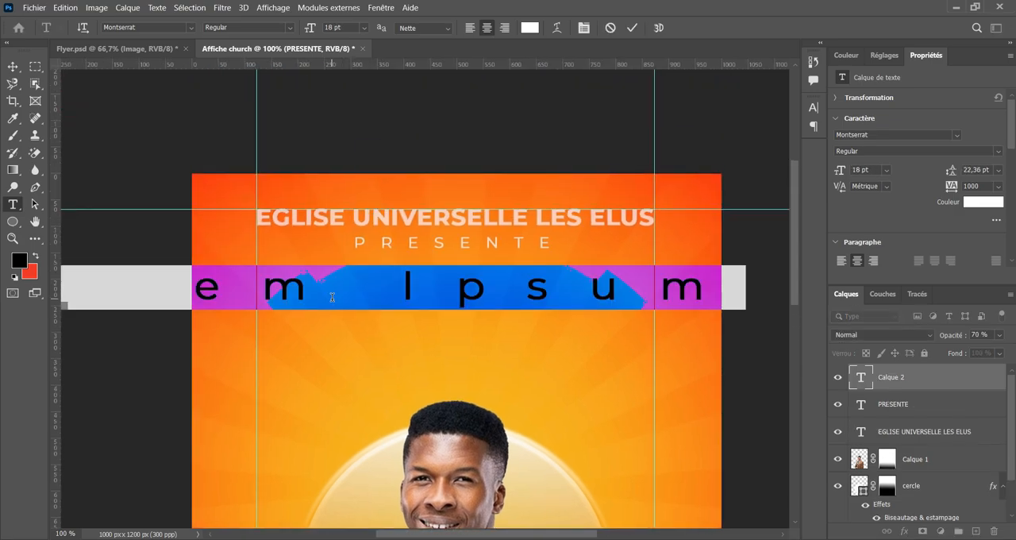
pyautogui.write('SERV')
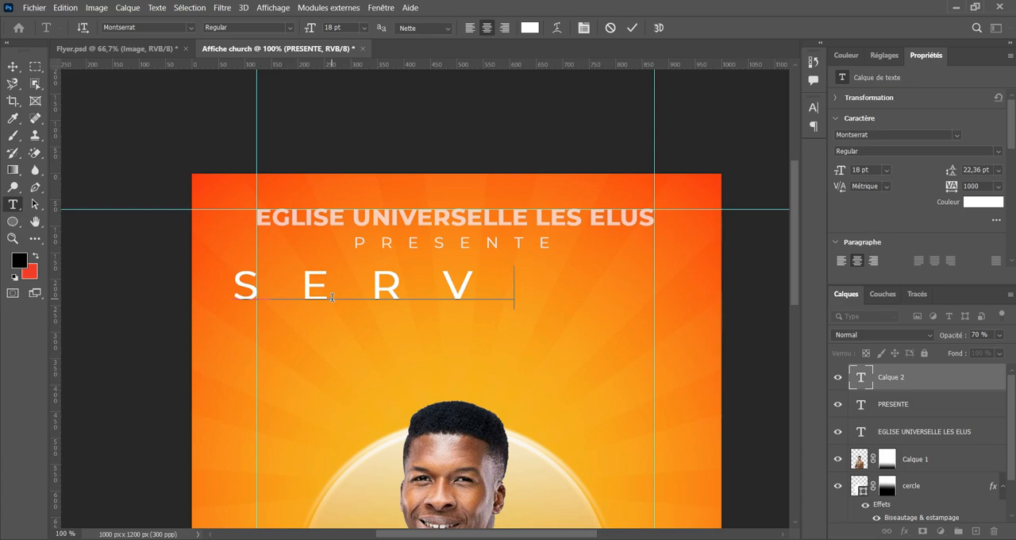
pyautogui.write('ICE')
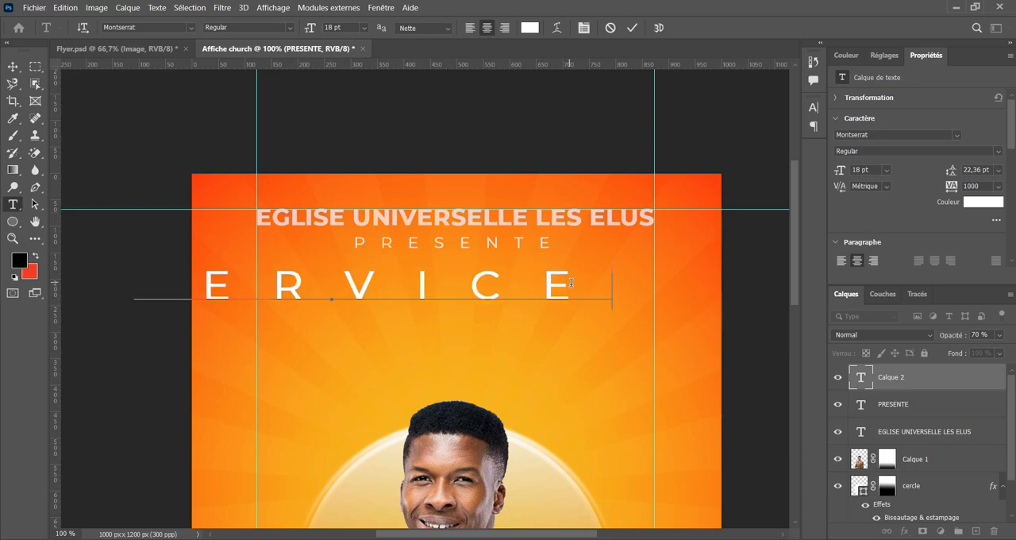
# Set the letter tracking of the whole SERVICE text to 0.
pyautogui.moveTo(571, 282); pyautogui.dragTo(571, 5)
pyautogui.click(583, 26)
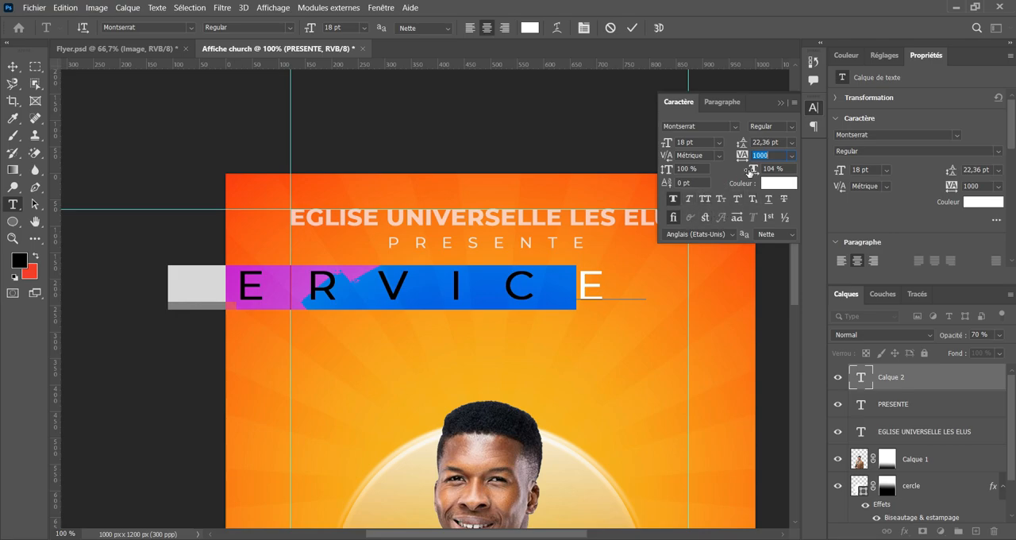
pyautogui.click(792, 155)
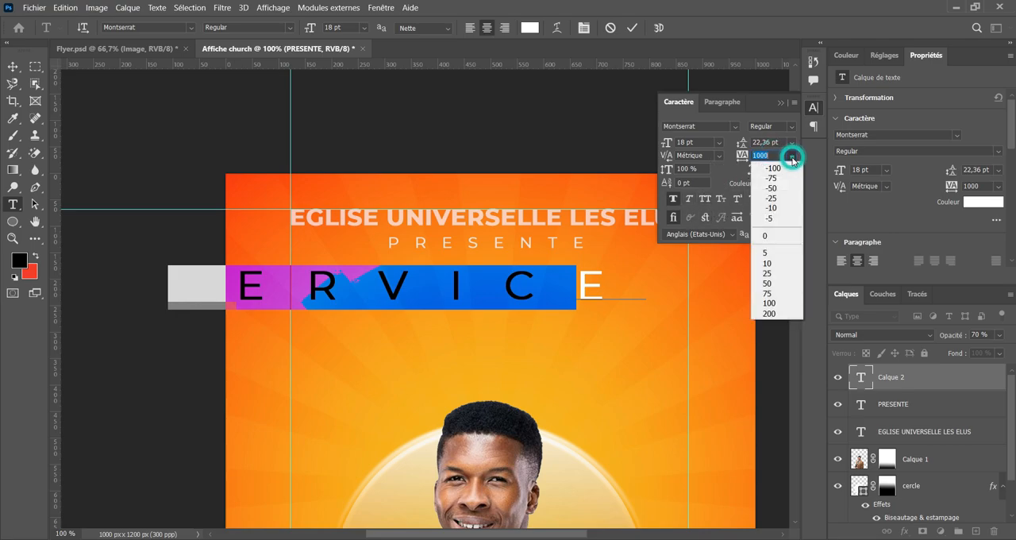
pyautogui.click(770, 198)
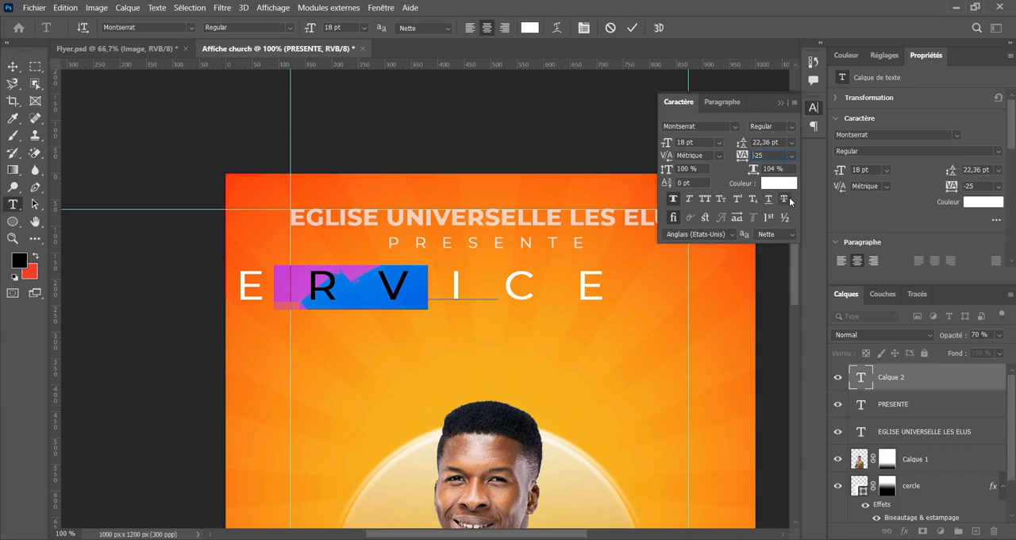
pyautogui.moveTo(450, 291); pyautogui.dragTo(197, 272)
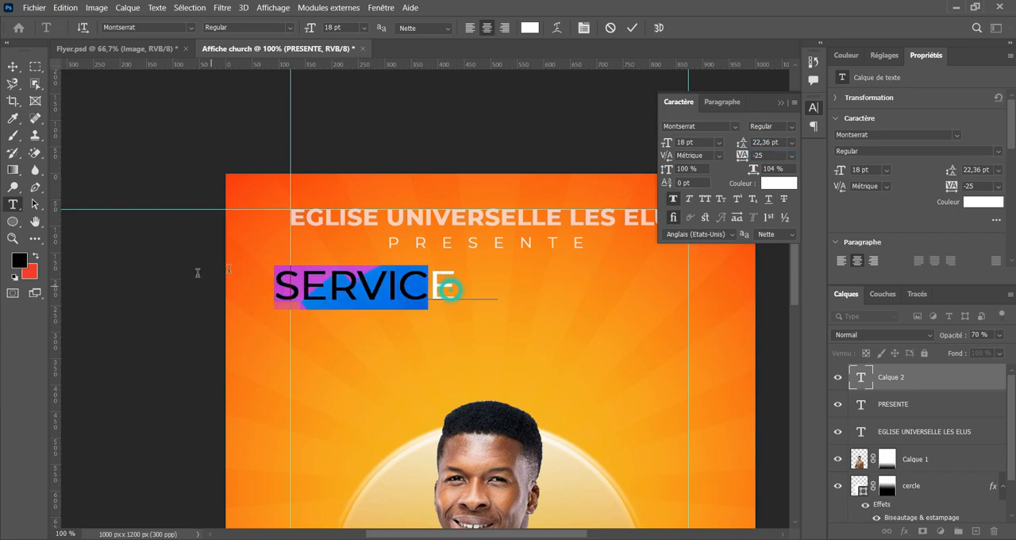
pyautogui.hotkey('ctrl', 'a')
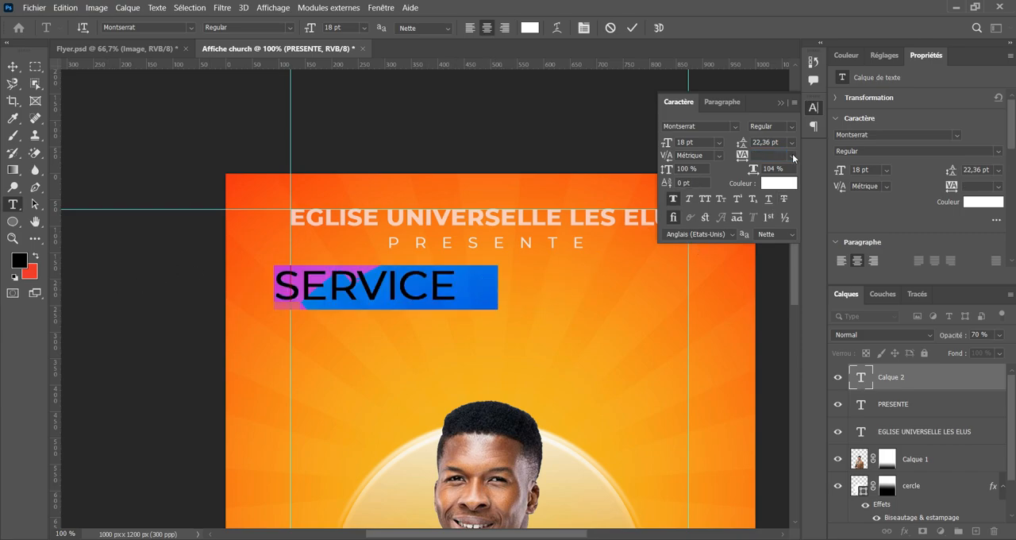
pyautogui.click(792, 143)
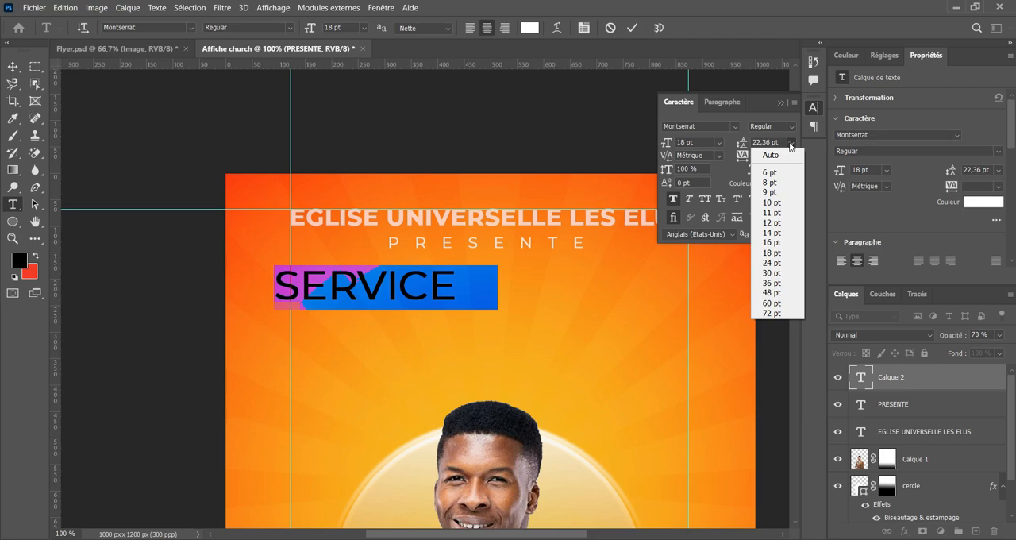
pyautogui.click(792, 146)
pyautogui.click(794, 157)
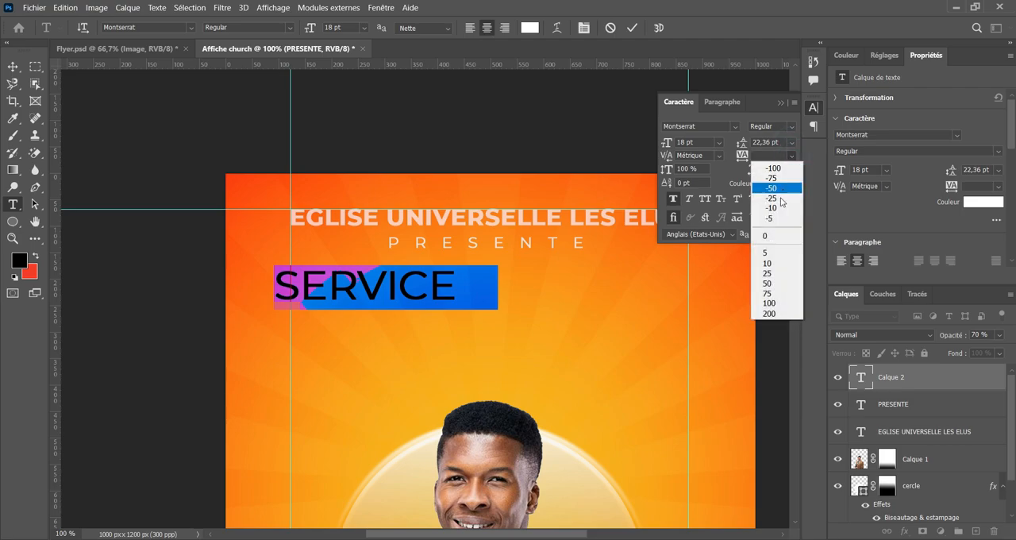
pyautogui.click(779, 234)
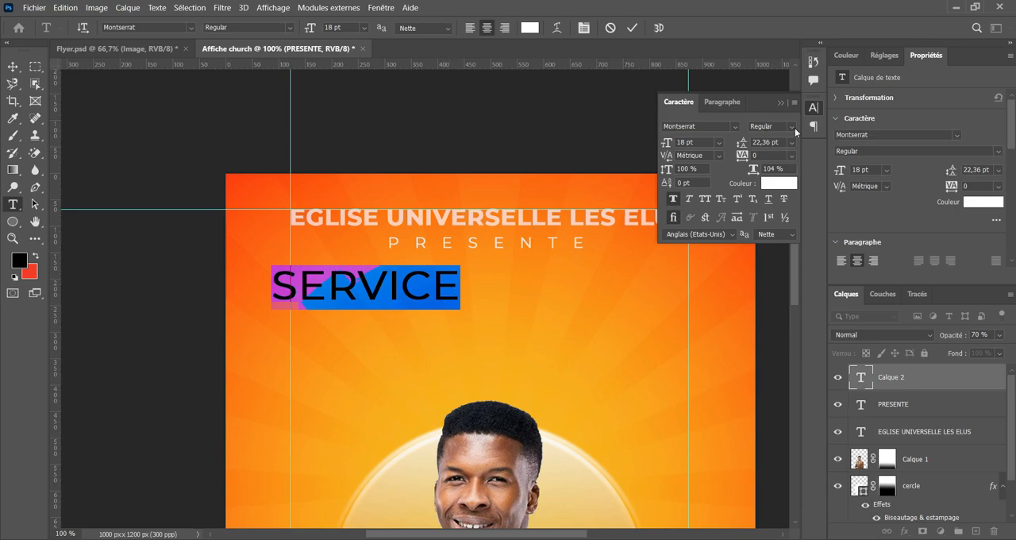
# Set the SERVICE text's font style to Montserrat Bold and commit the text.
pyautogui.click(793, 128)
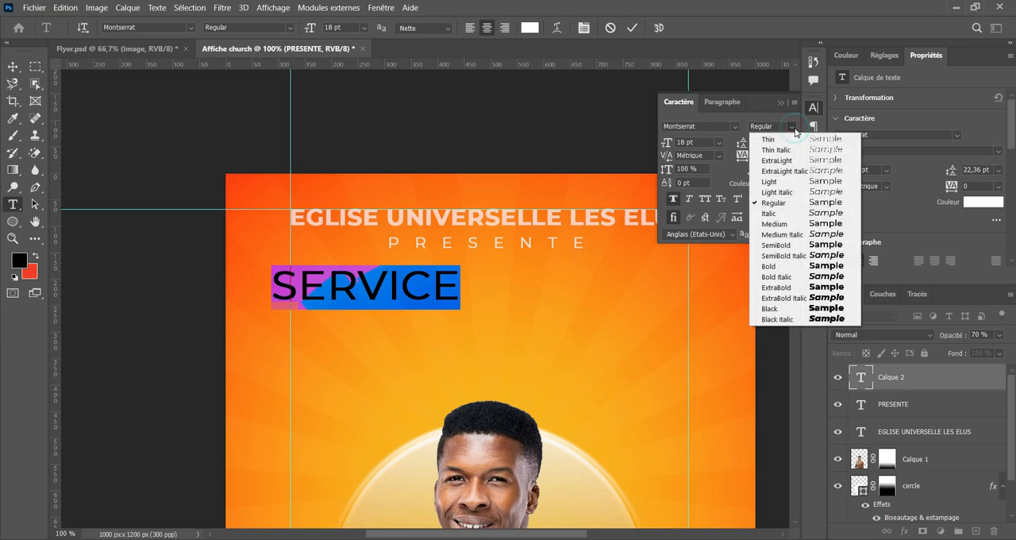
pyautogui.click(804, 267)
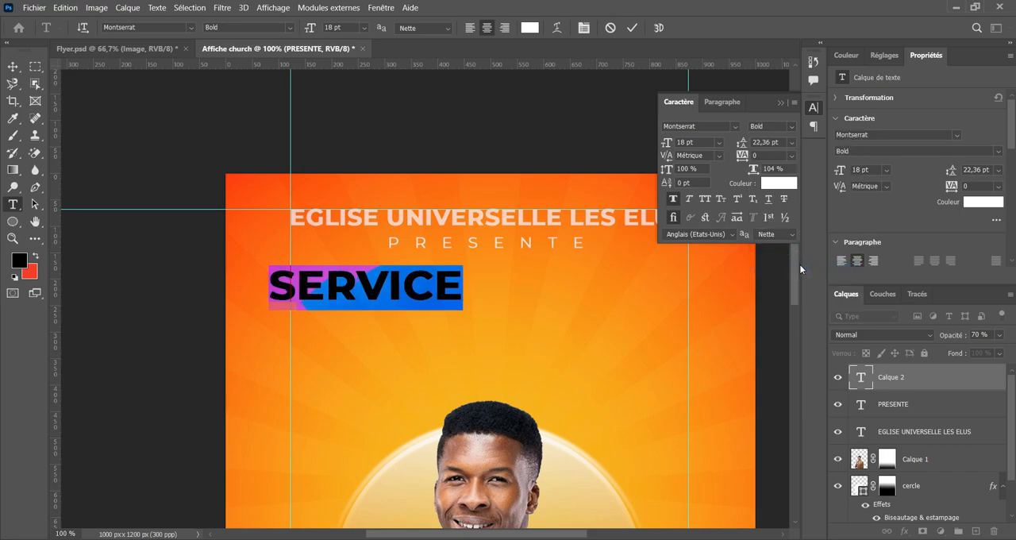
pyautogui.click(632, 28)
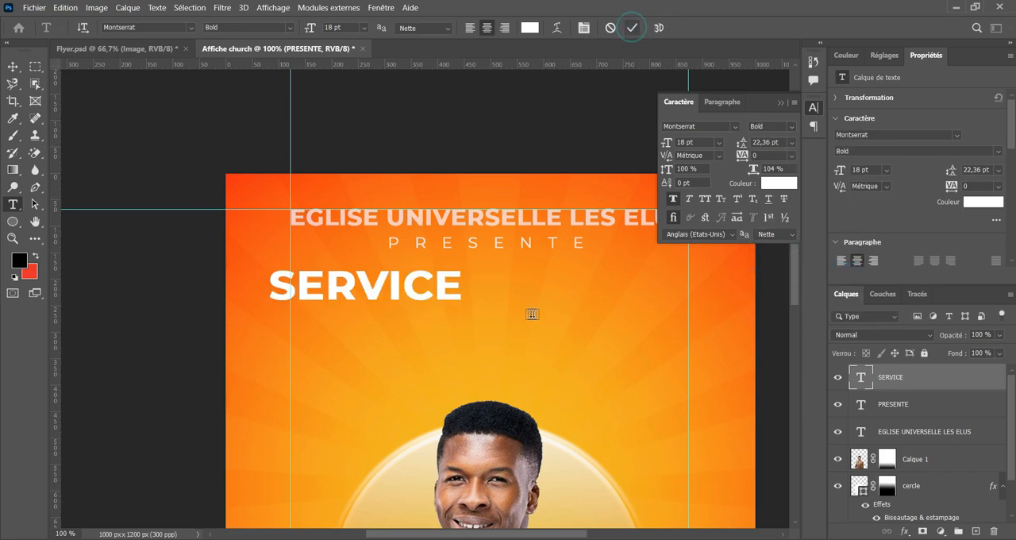
# Scale the SERVICE text to about 165.5 % and place it beneath the PRESENTE line.
pyautogui.click(11, 65)
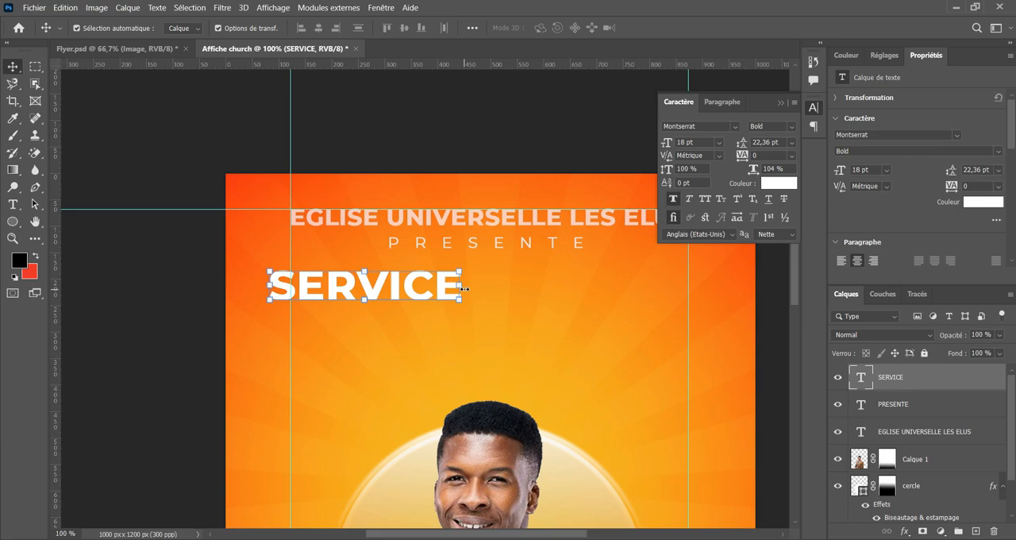
pyautogui.hotkey('ctrl', 't')
pyautogui.moveTo(460, 287); pyautogui.dragTo(590, 291)
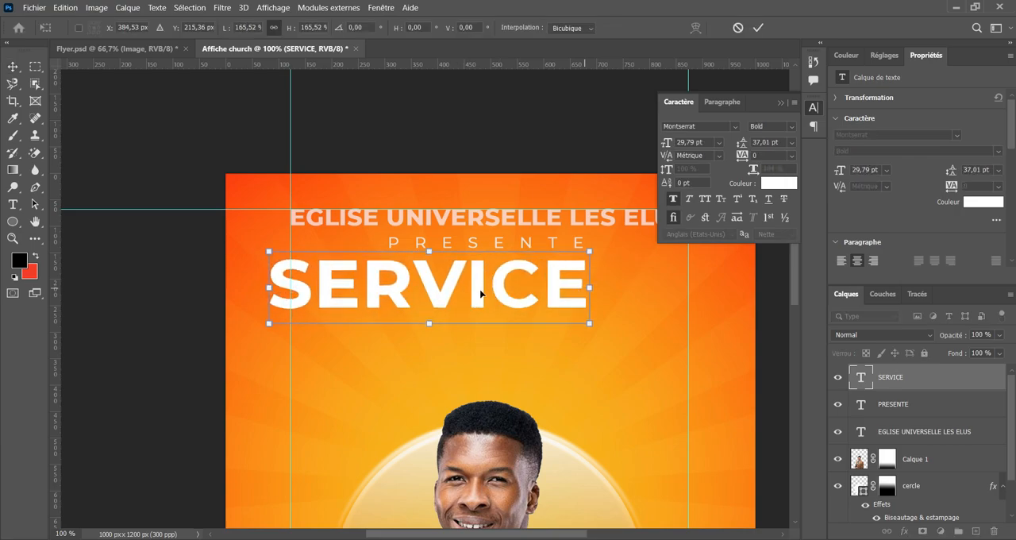
pyautogui.moveTo(481, 290); pyautogui.dragTo(525, 302)
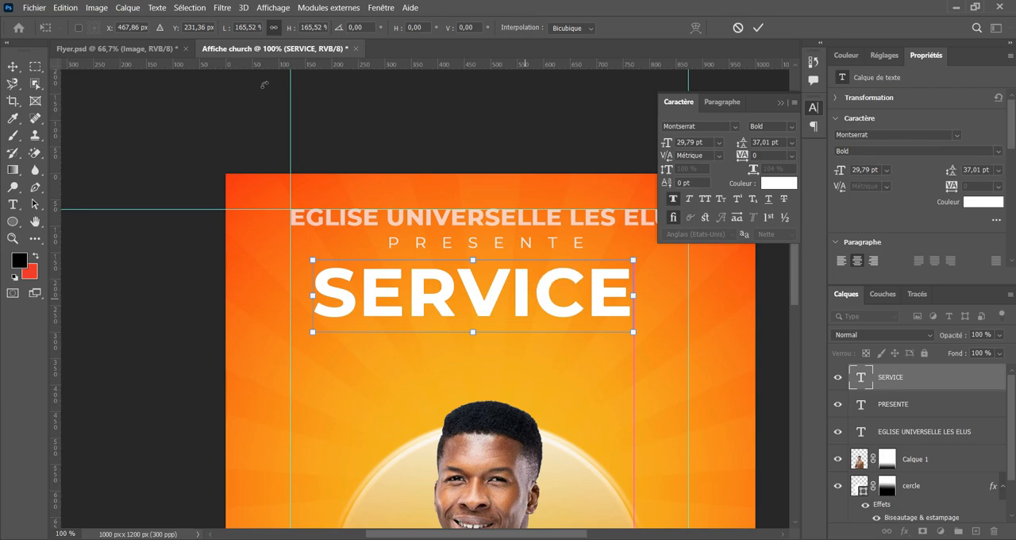
pyautogui.click(758, 27)
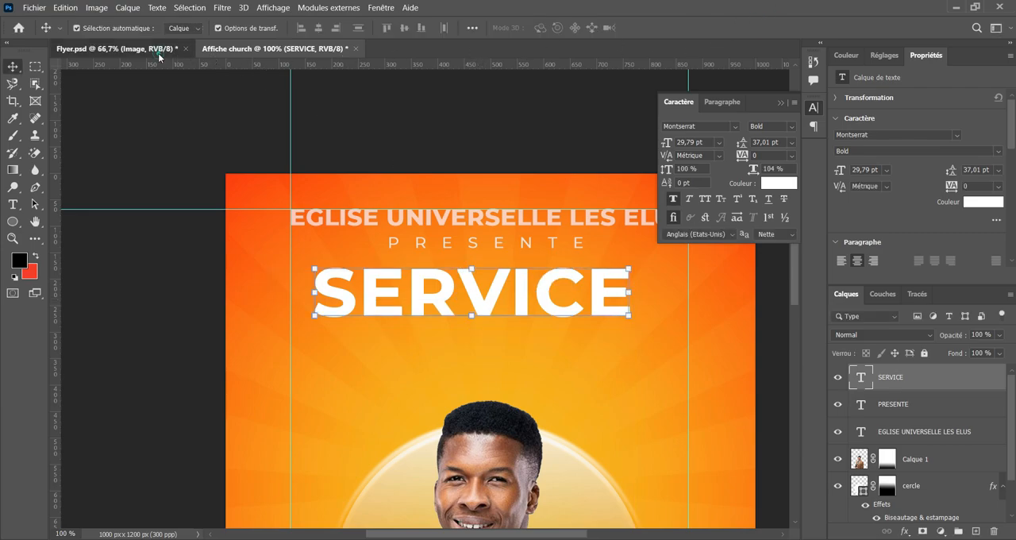
# Check the SERVICE title's font style in Flyer.psd and apply ExtraBold to the SERVICE text in Affiche church.
pyautogui.click(155, 50)
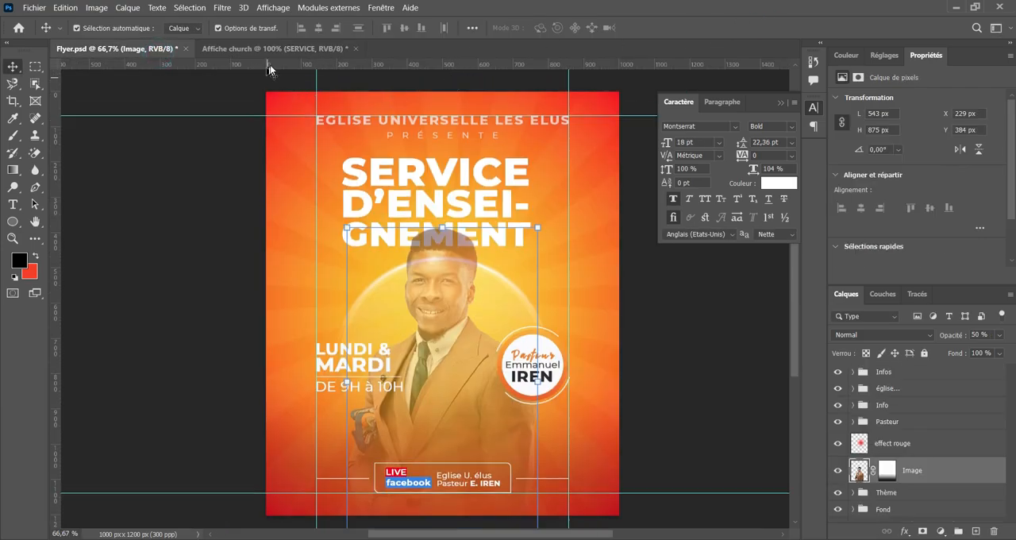
pyautogui.click(410, 169)
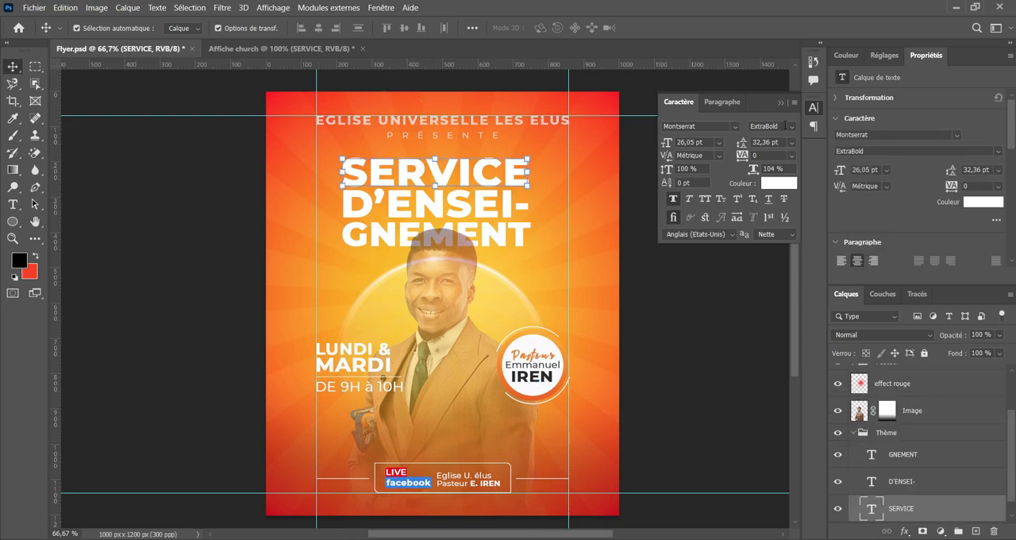
pyautogui.click(287, 53)
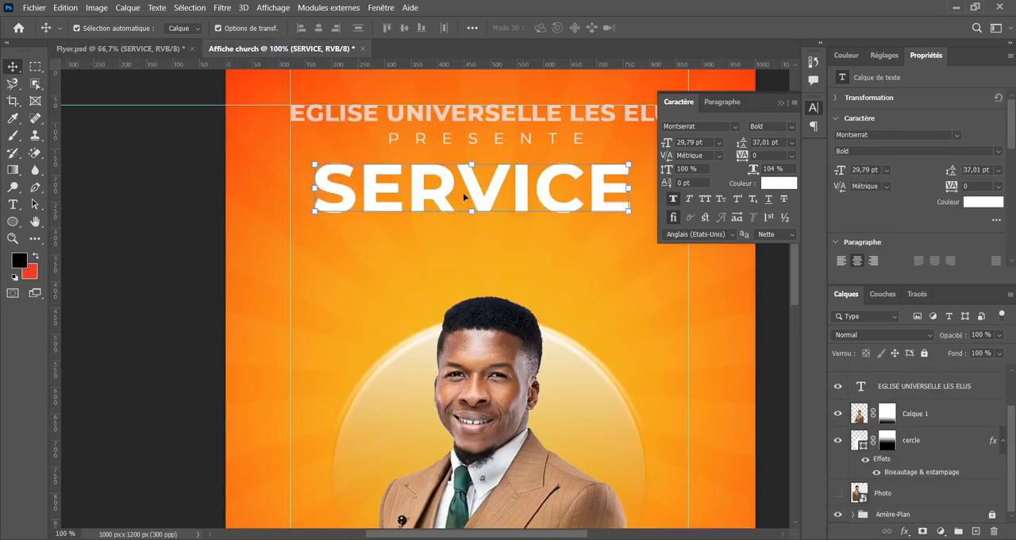
pyautogui.click(791, 127)
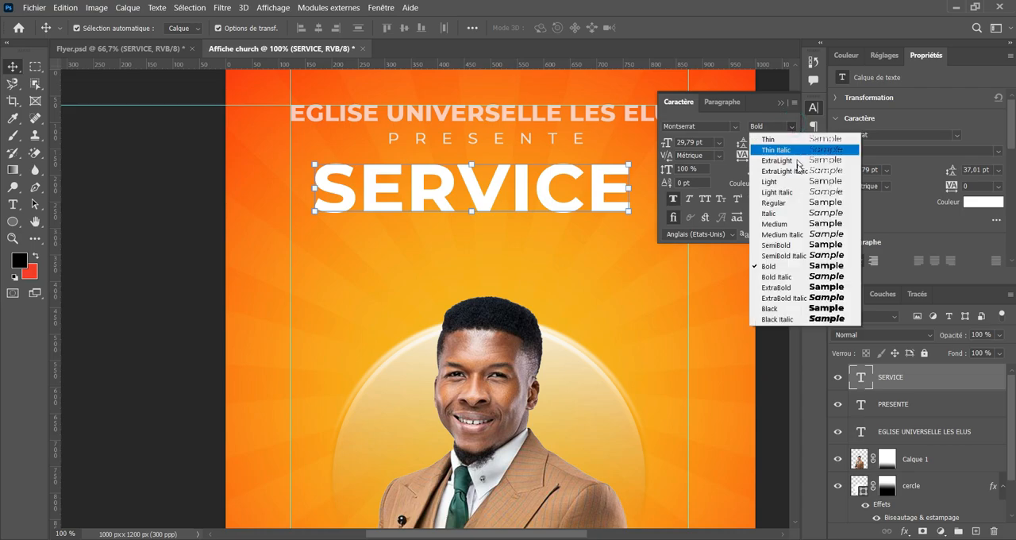
pyautogui.click(808, 286)
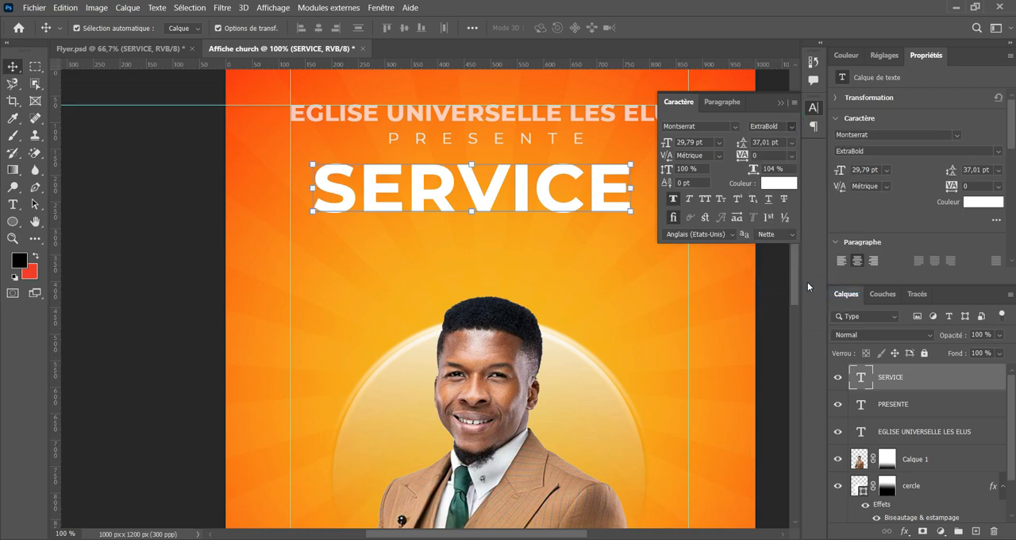
# Collapse the floating character settings and shift the SERVICE text slightly toward the flyer's vertical centre line.
pyautogui.click(115, 134)
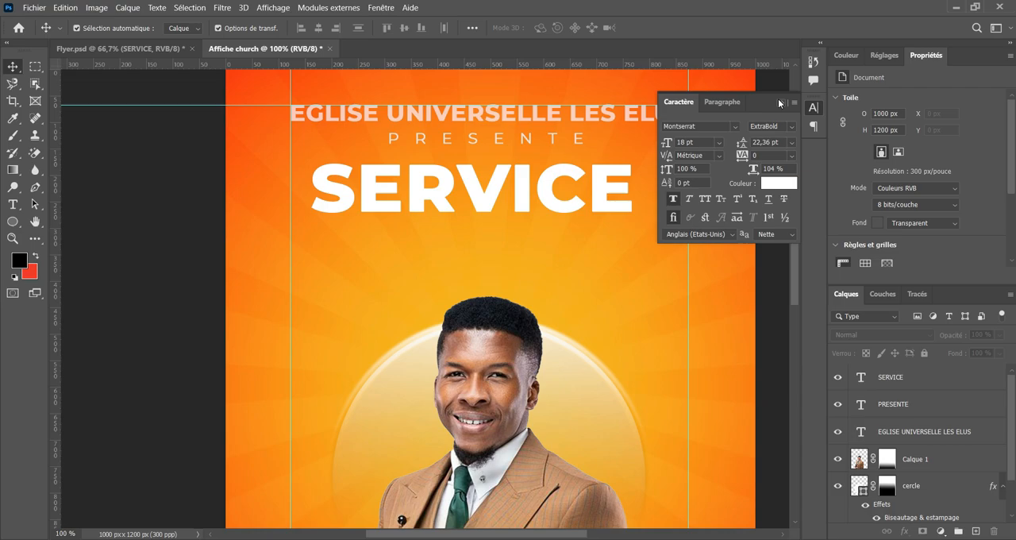
pyautogui.click(780, 102)
pyautogui.moveTo(598, 196); pyautogui.dragTo(615, 201)
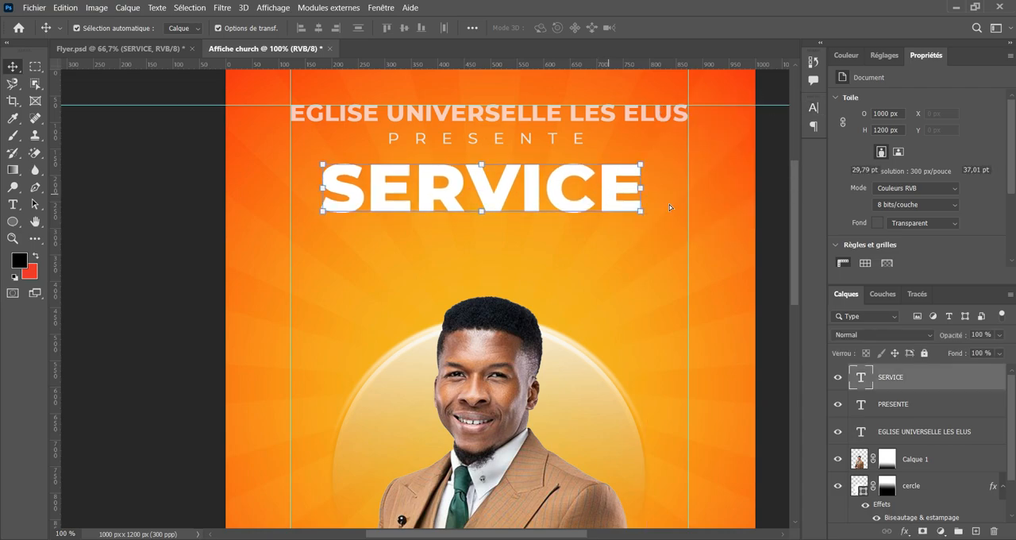
pyautogui.scroll(2, 669, 204)
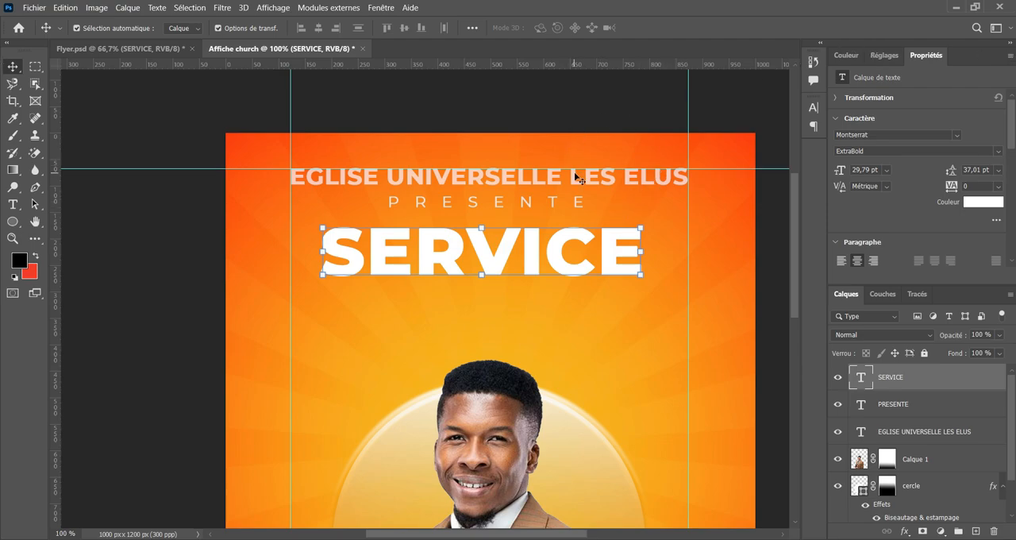
pyautogui.hotkey('ctrl', '+')
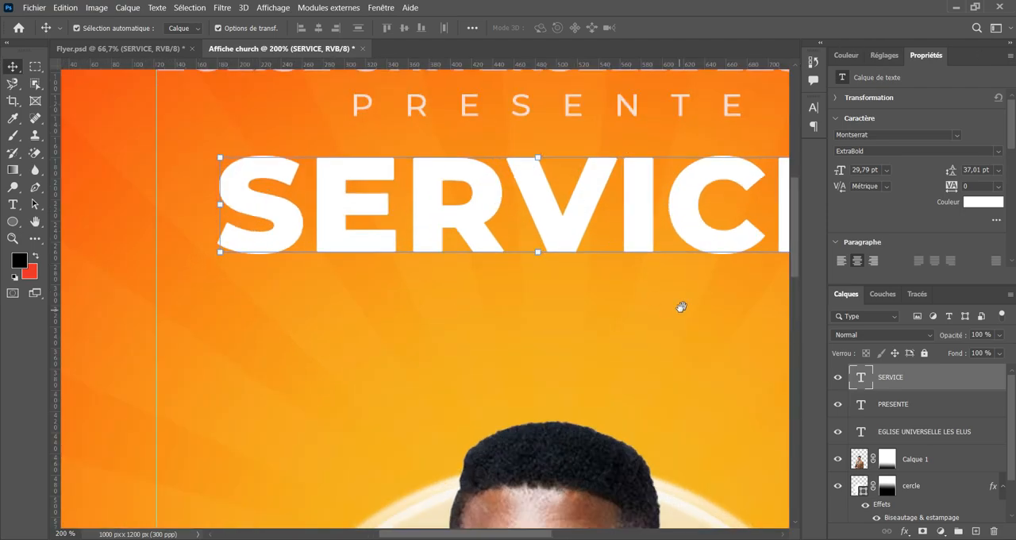
pyautogui.moveTo(681, 306); pyautogui.dragTo(570, 362)
pyautogui.hotkey('ctrl', '-')
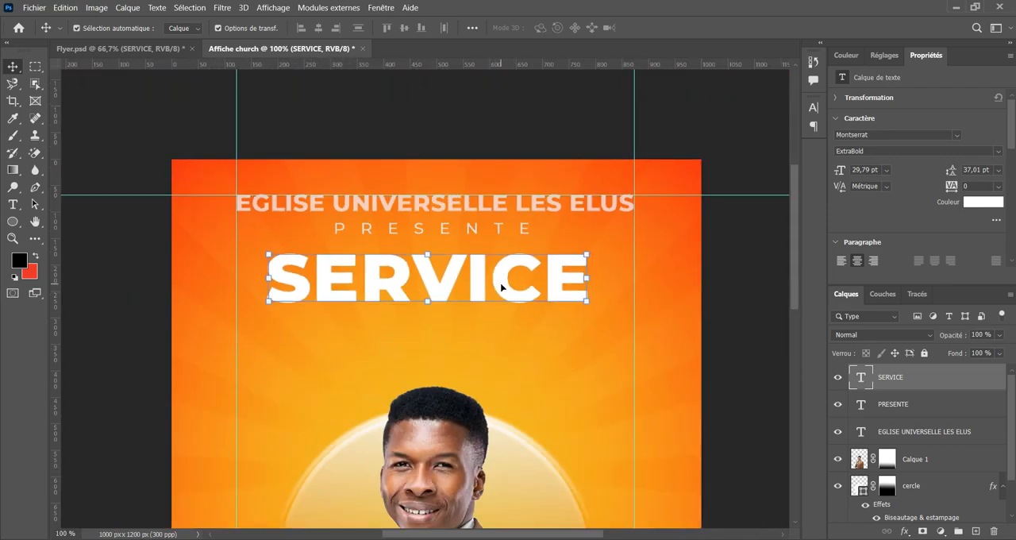
# Duplicate the SERVICE text layer and rename the copy D'ensig.
pyautogui.hotkey('ctrl', 'j')
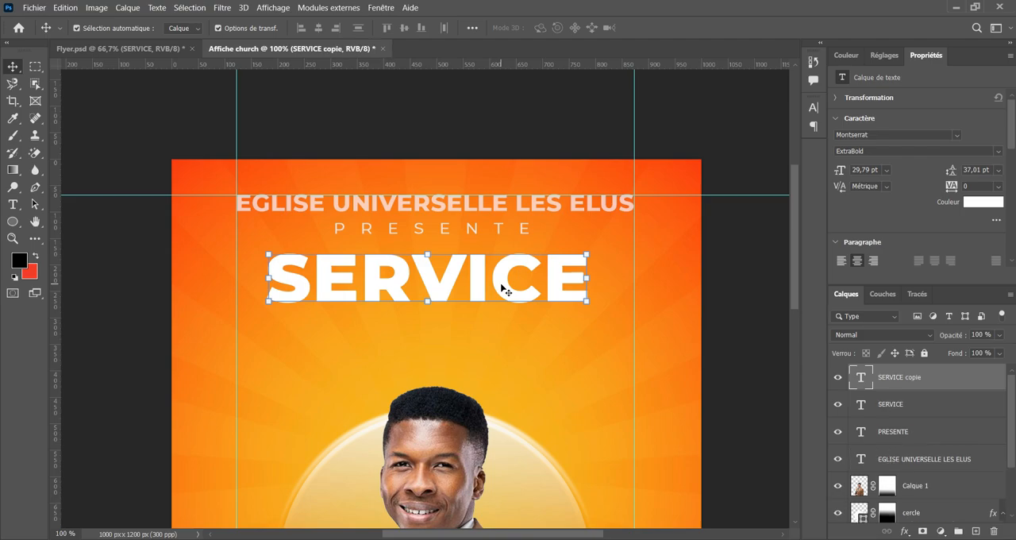
pyautogui.doubleClick(909, 378)
pyautogui.write("D'ensig")
pyautogui.click(761, 329)
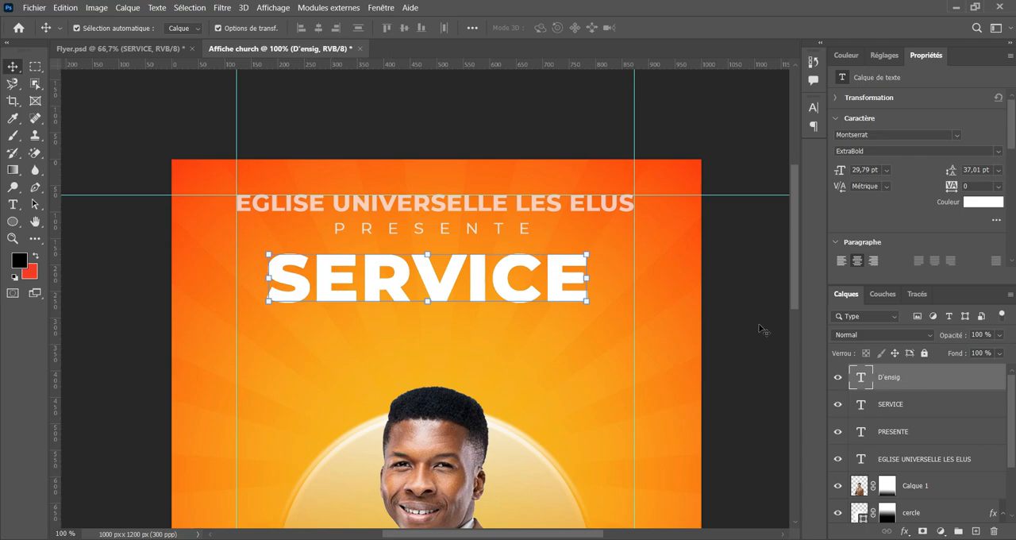
pyautogui.scroll(-2, 482, 281)
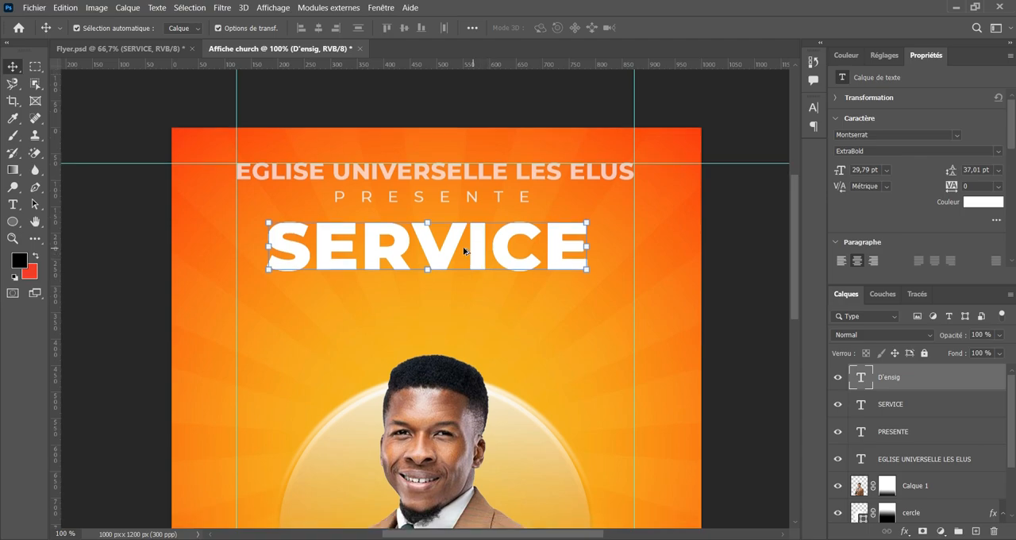
# Place a copy of the SERVICE text directly beneath the original and delete the extra D'ensig layer overlapping the first line.
pyautogui.moveTo(453, 251); pyautogui.dragTo(450, 307)
pyautogui.hotkey('ctrl', 'j')
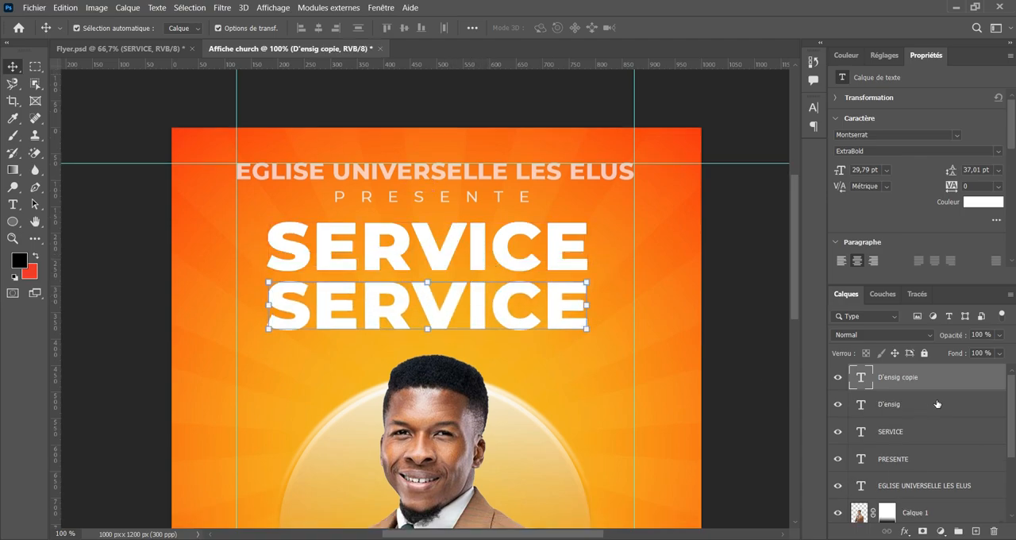
pyautogui.scroll(-1, 936, 404)
pyautogui.click(477, 245)
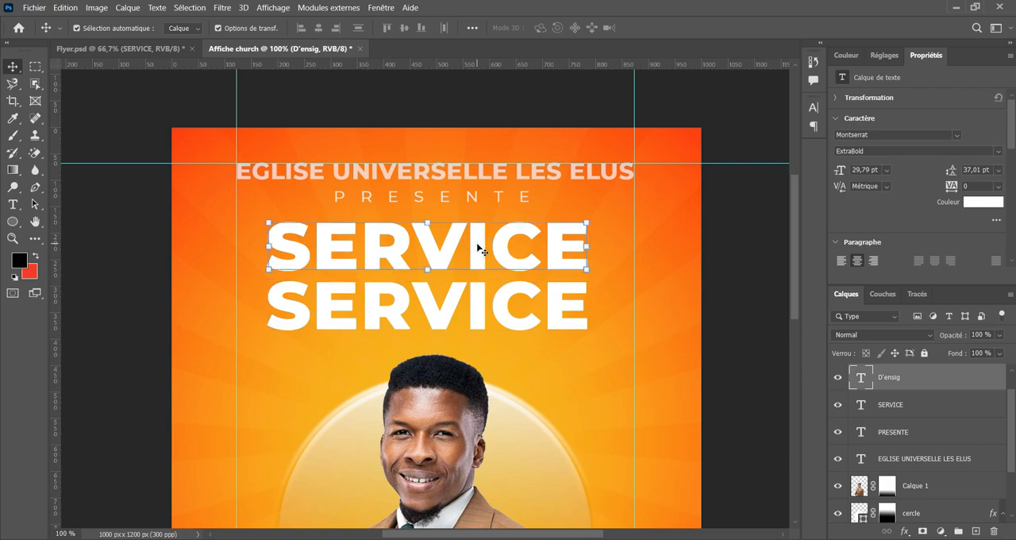
pyautogui.press('Delete')
# Duplicate the second SERVICE line and place the copy directly beneath it as a third title line.
pyautogui.scroll(-1, 464, 271)
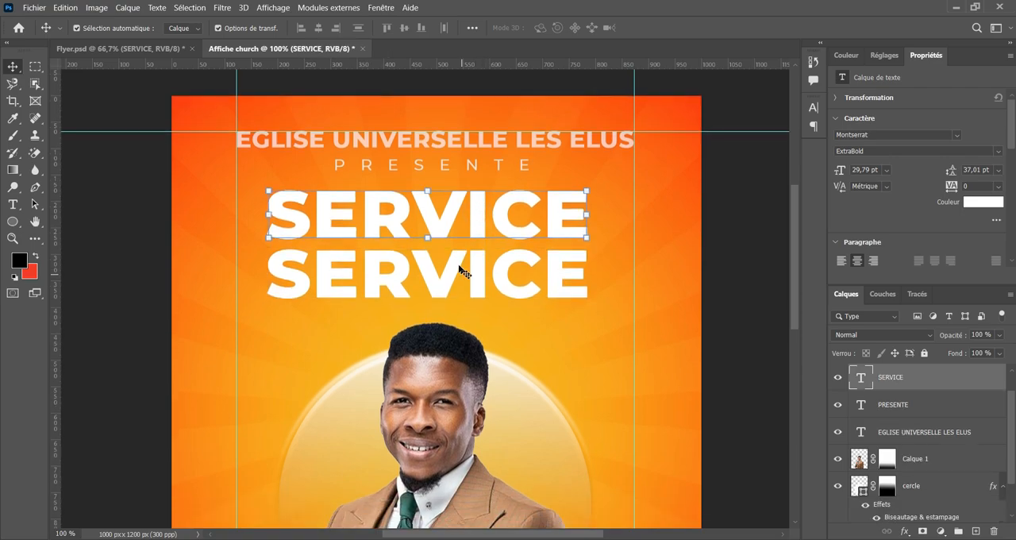
pyautogui.click(461, 273)
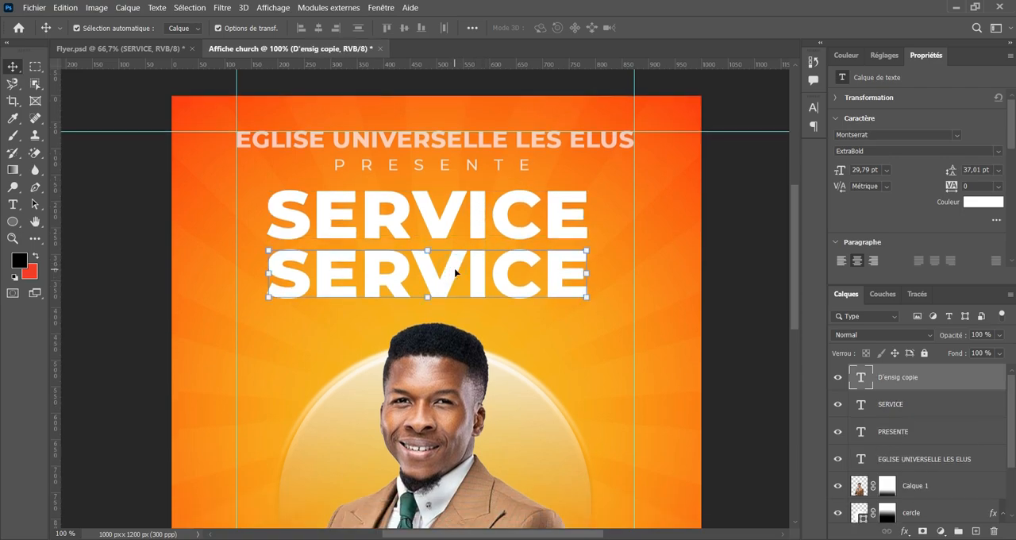
pyautogui.moveTo(454, 281); pyautogui.dragTo(458, 337)
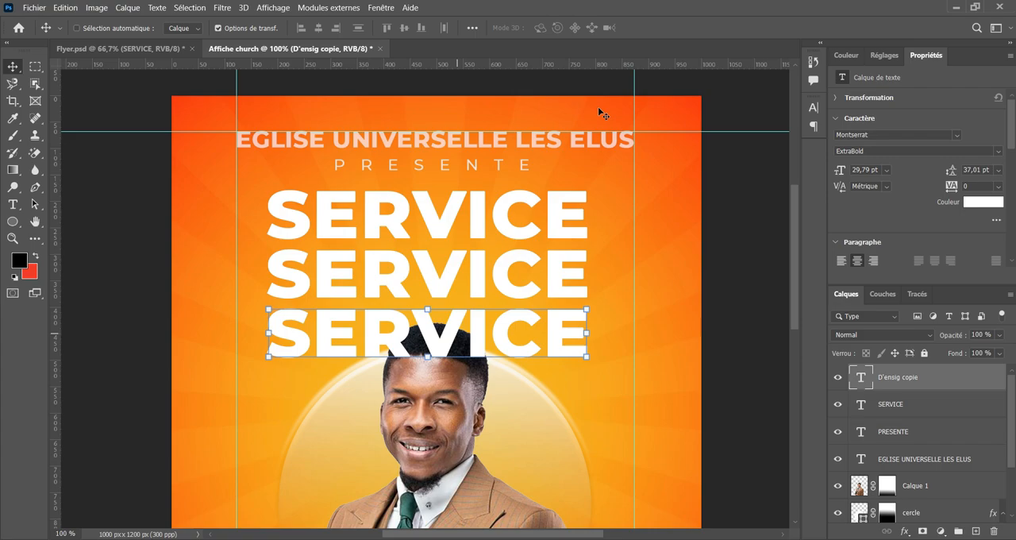
pyautogui.click(459, 216)
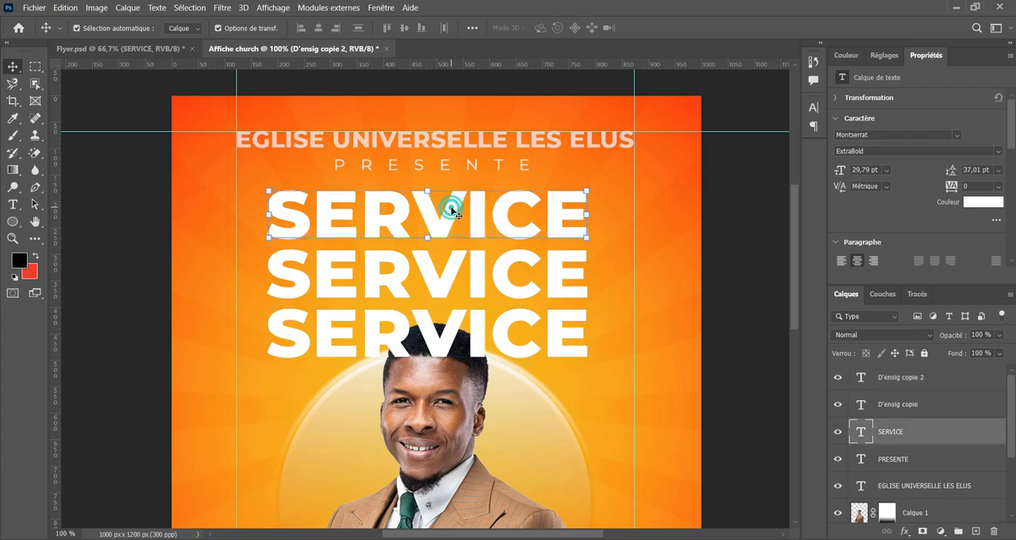
pyautogui.doubleClick(453, 214)
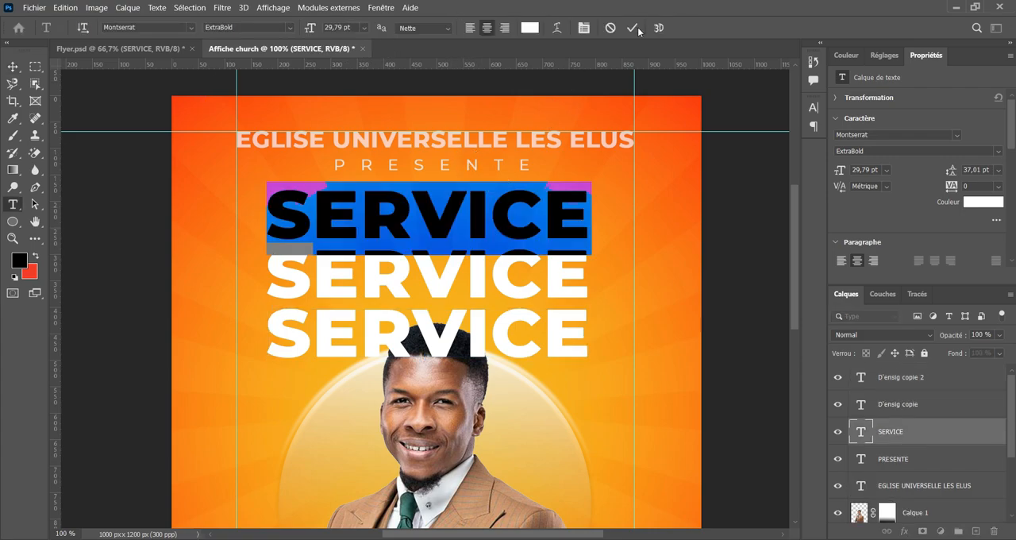
pyautogui.click(632, 28)
# Replace the text of the second title line with D'ENSEI-.
pyautogui.click(477, 277)
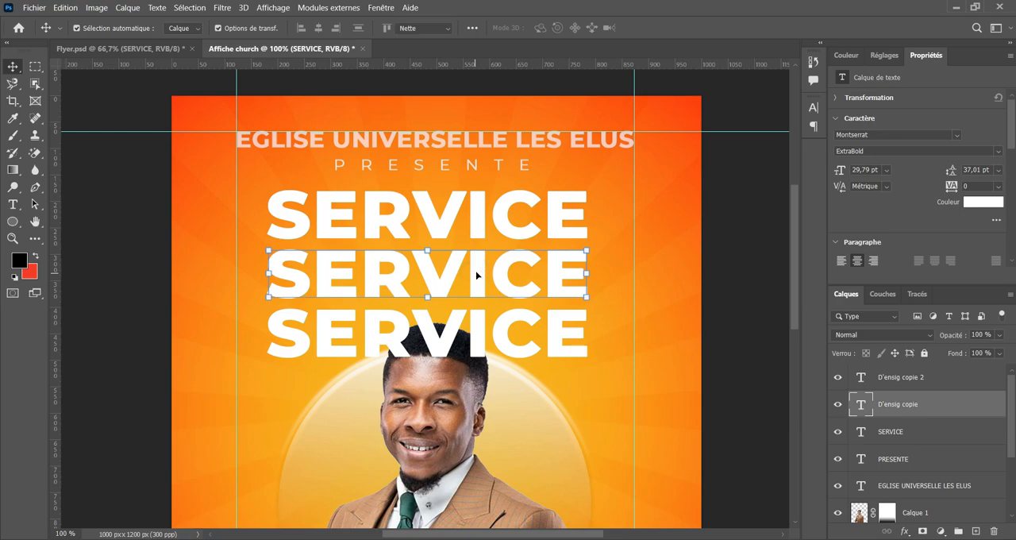
pyautogui.doubleClick(476, 272)
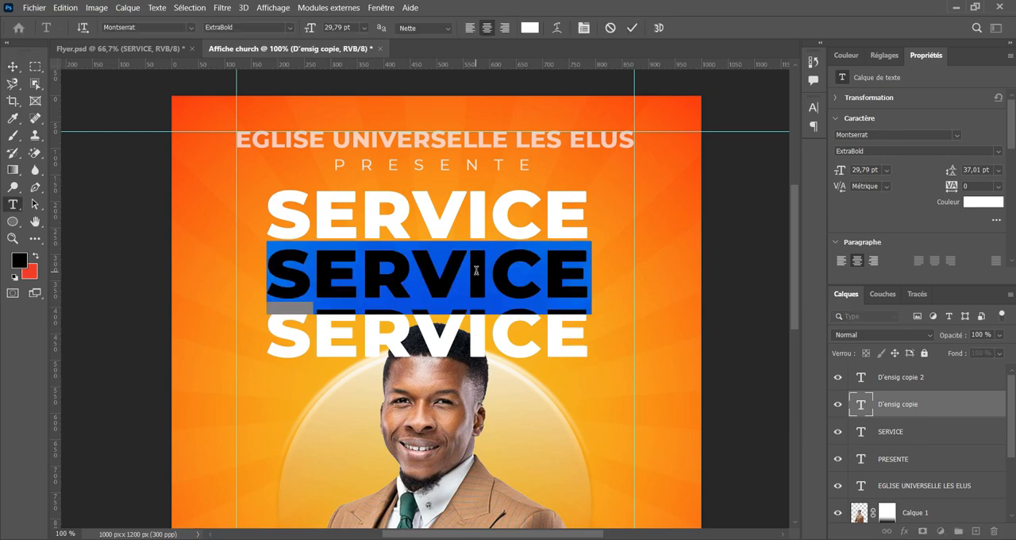
pyautogui.write('D4')
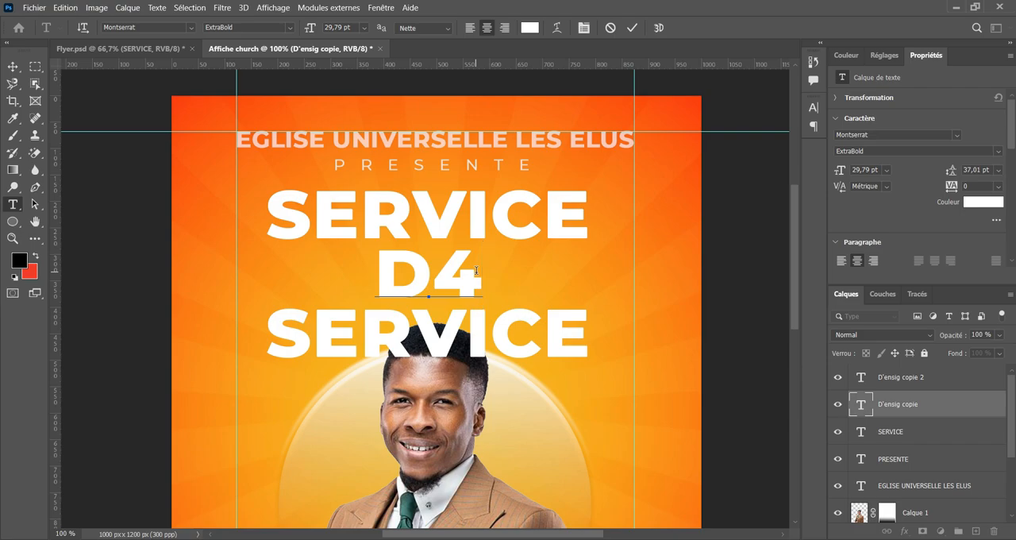
pyautogui.press('BackSpace')
pyautogui.write("'")
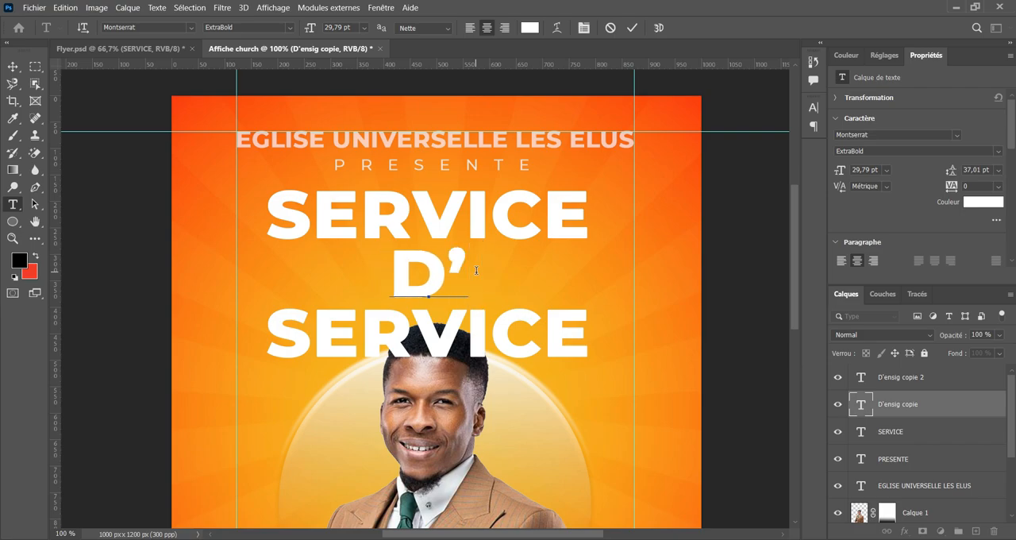
pyautogui.write('ENSIG')
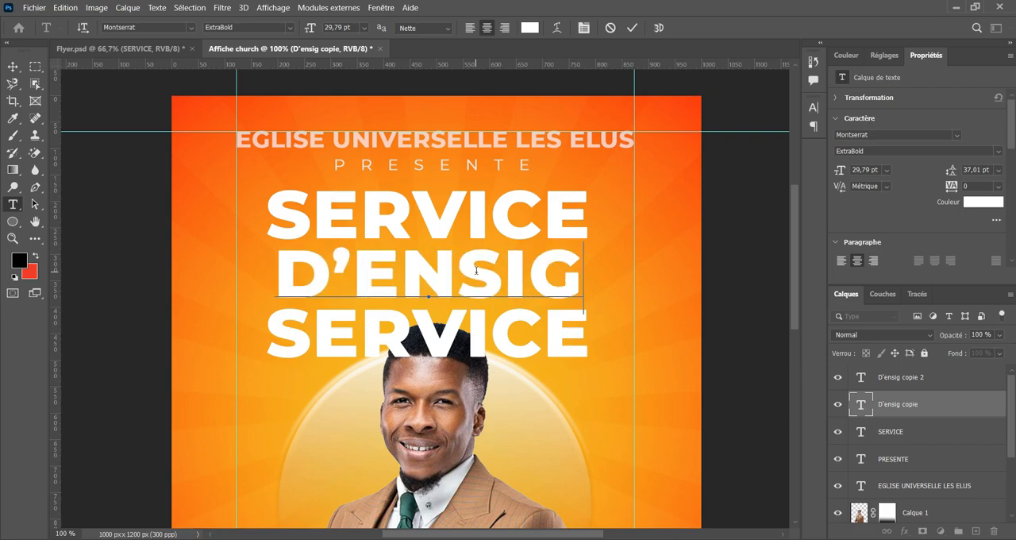
pyautogui.press('BackSpace')
pyautogui.press('BackSpace')
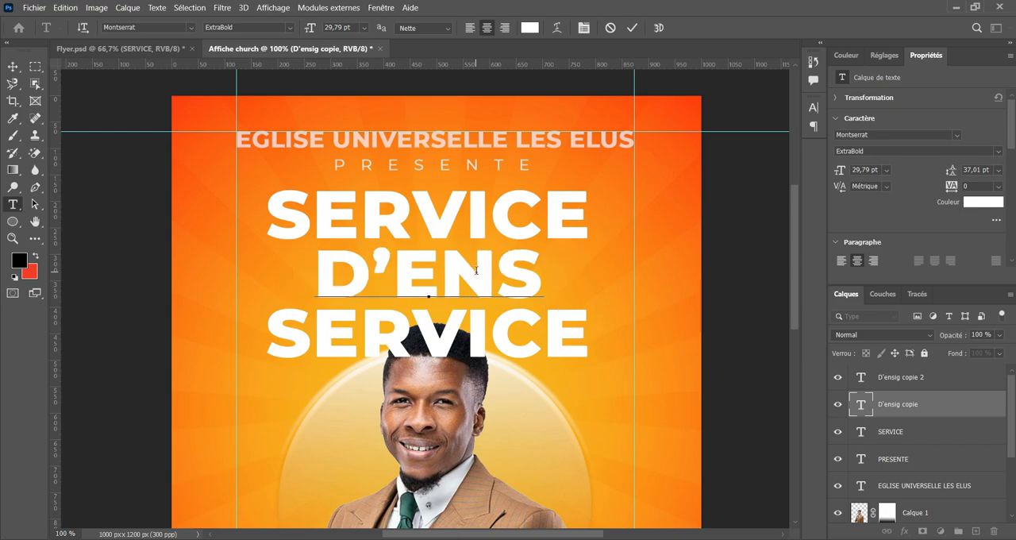
pyautogui.write('EI-')
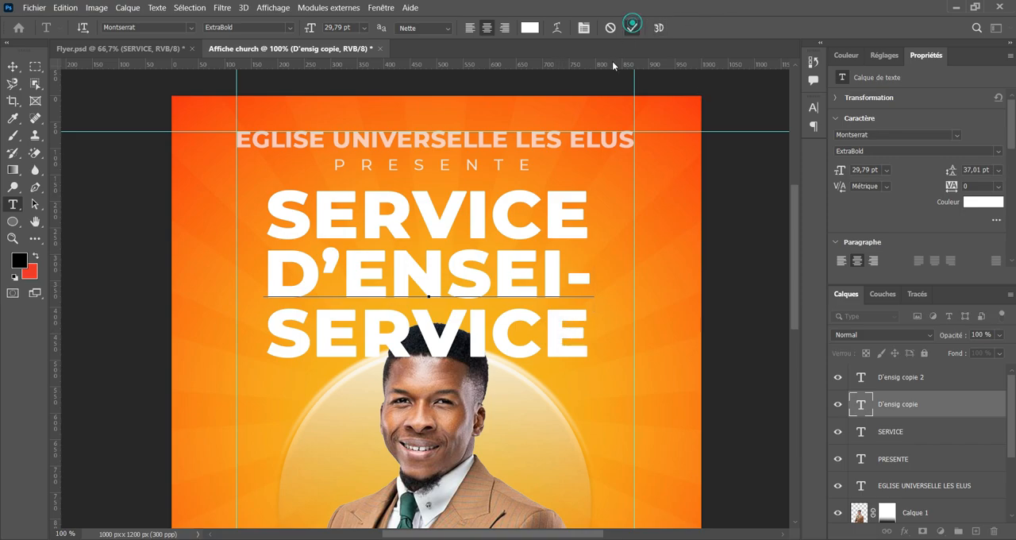
# Replace the text of the third title line with GNEMENT and commit the edit.
pyautogui.click(551, 345)
pyautogui.doubleClick(569, 334)
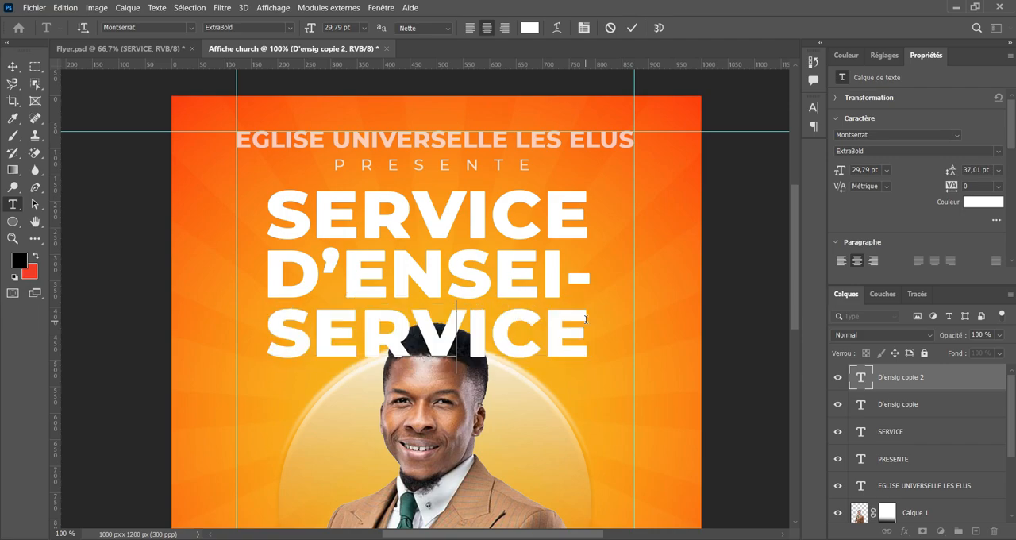
pyautogui.write('GNEMENT')
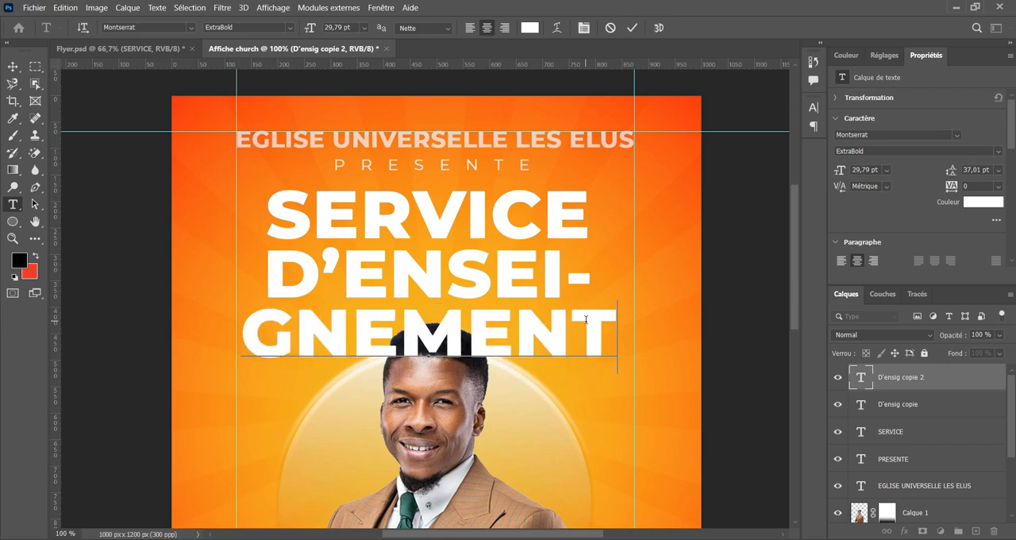
pyautogui.hotkey('ctrl', '+')
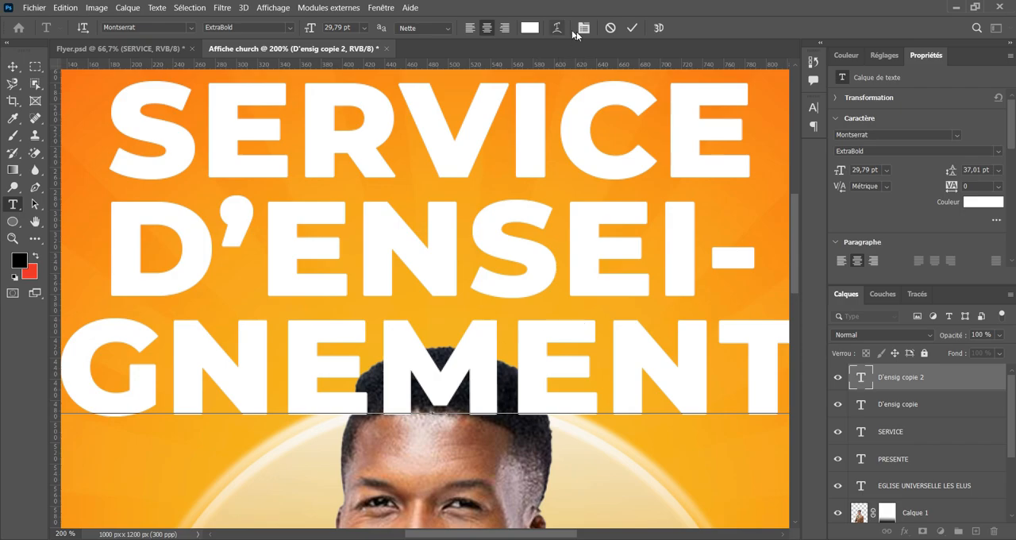
pyautogui.click(632, 28)
pyautogui.press('v')
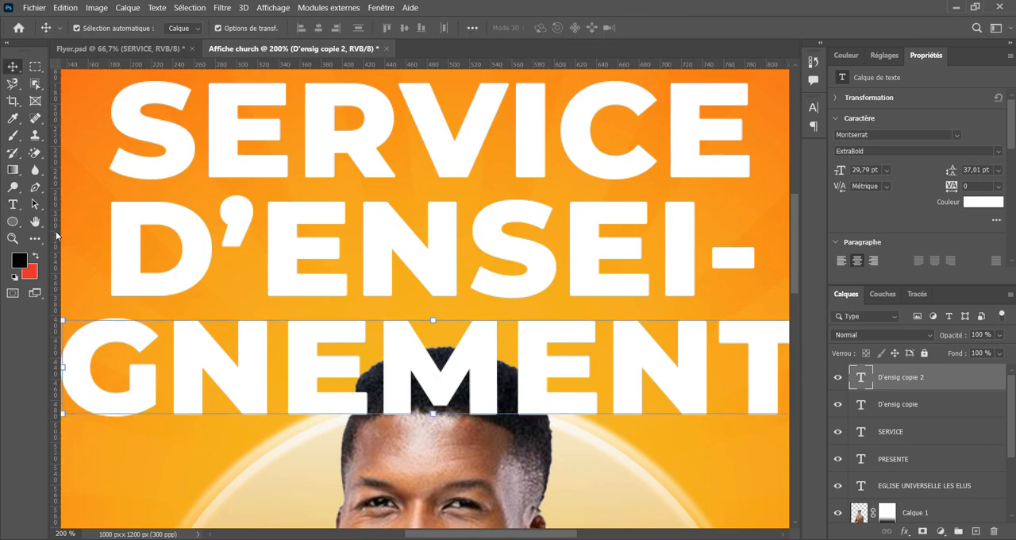
# Add vertical guides along the left and right edges of the first two title lines, at about 180 and 790 px.
pyautogui.moveTo(57, 235); pyautogui.dragTo(111, 249)
pyautogui.hotkey('ctrl', '-')
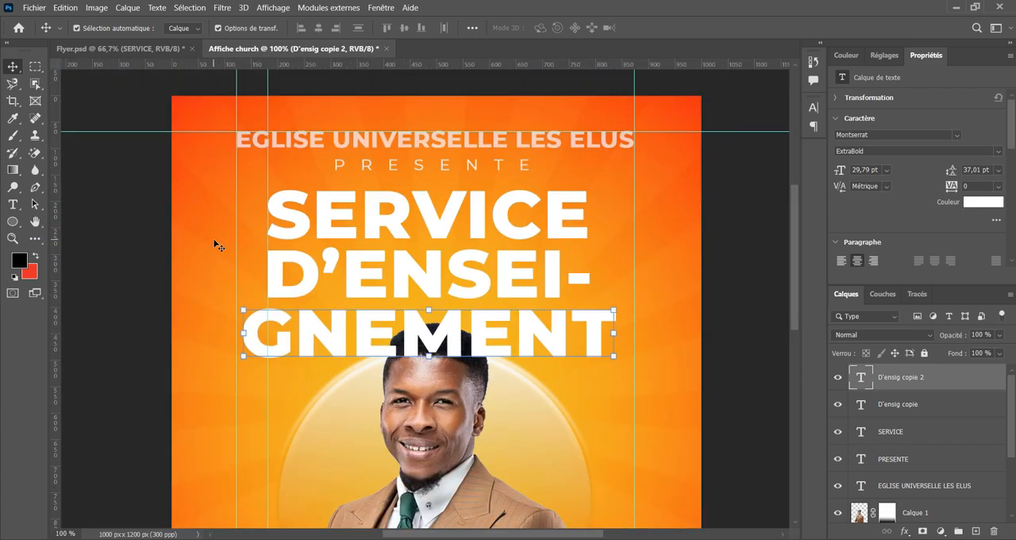
pyautogui.doubleClick(55, 240)
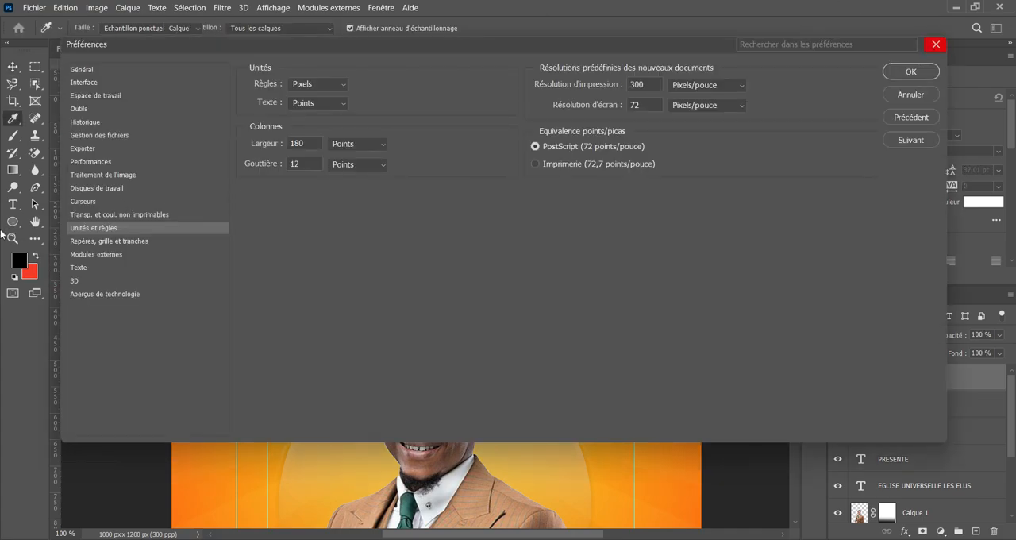
pyautogui.click(936, 44)
pyautogui.moveTo(55, 240); pyautogui.dragTo(590, 237)
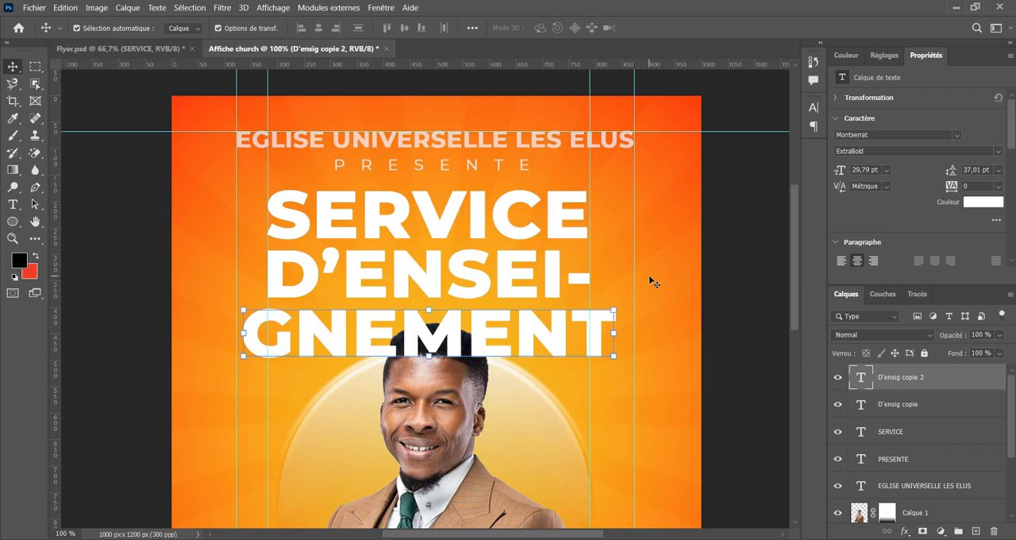
# Scale the GNEMENT line proportionally to 85.77 % so that it fits between the two inner vertical guides.
pyautogui.hotkey('ctrl', '+')
pyautogui.moveTo(666, 324); pyautogui.dragTo(469, 394)
pyautogui.click(664, 425)
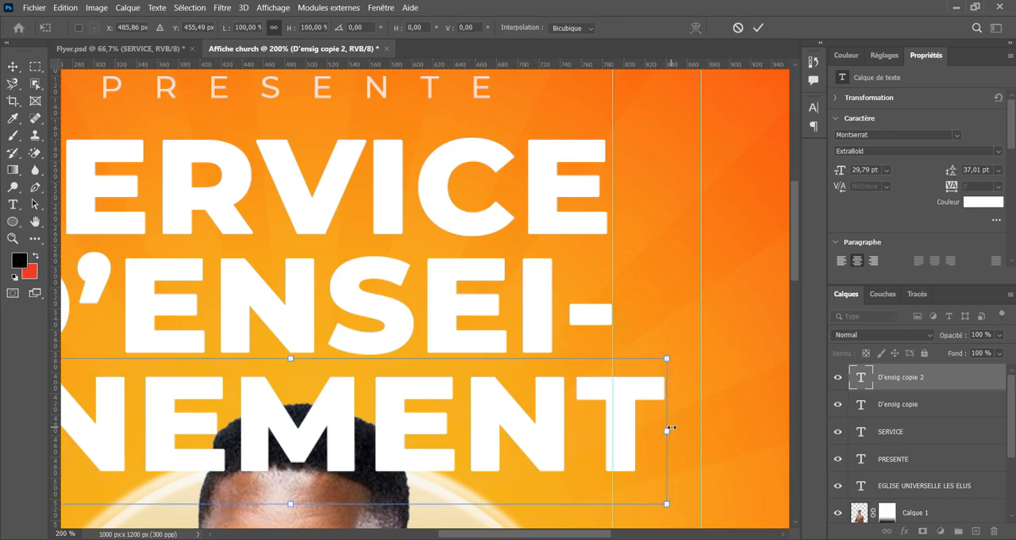
pyautogui.moveTo(670, 431); pyautogui.dragTo(616, 429)
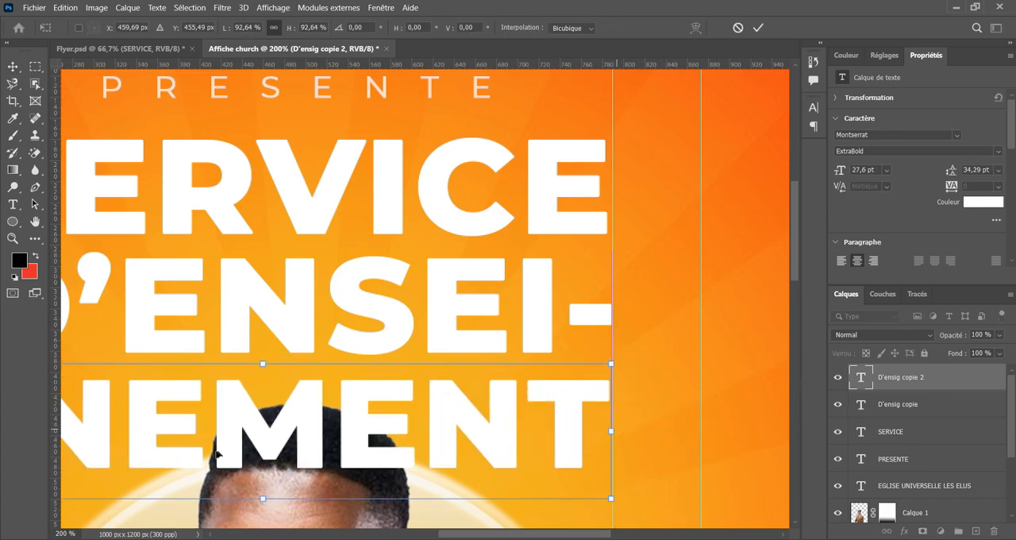
pyautogui.moveTo(226, 444); pyautogui.dragTo(519, 408)
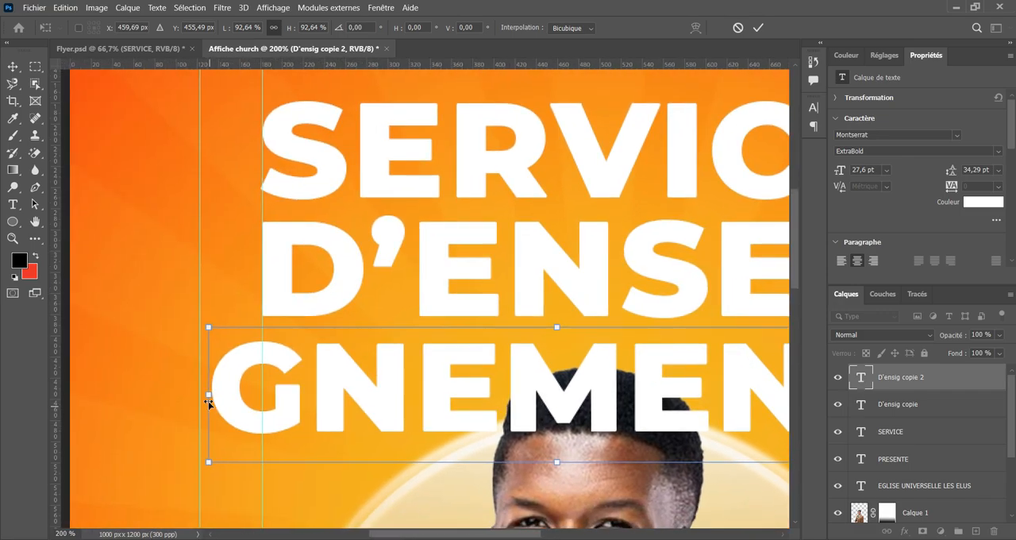
pyautogui.moveTo(208, 396); pyautogui.dragTo(260, 393)
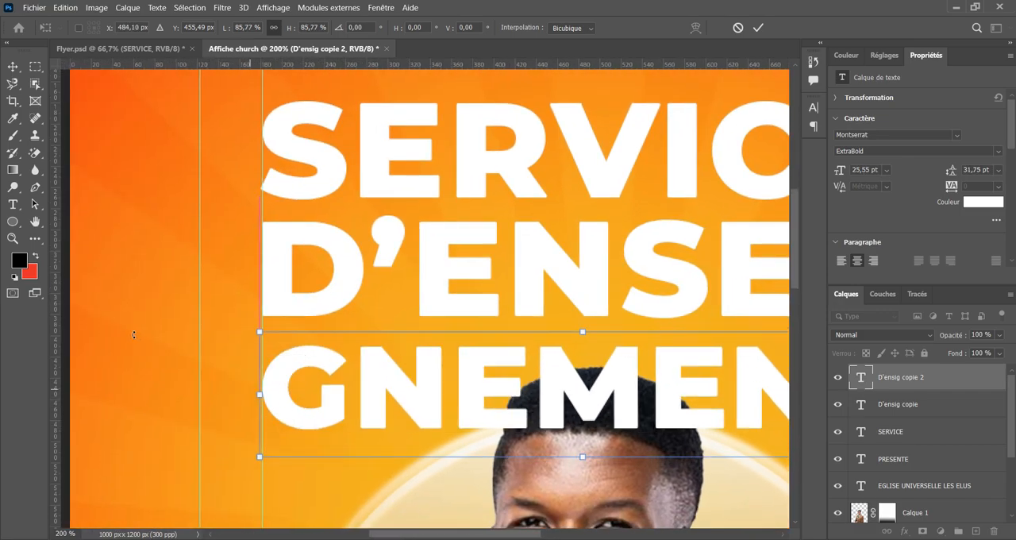
pyautogui.click(758, 27)
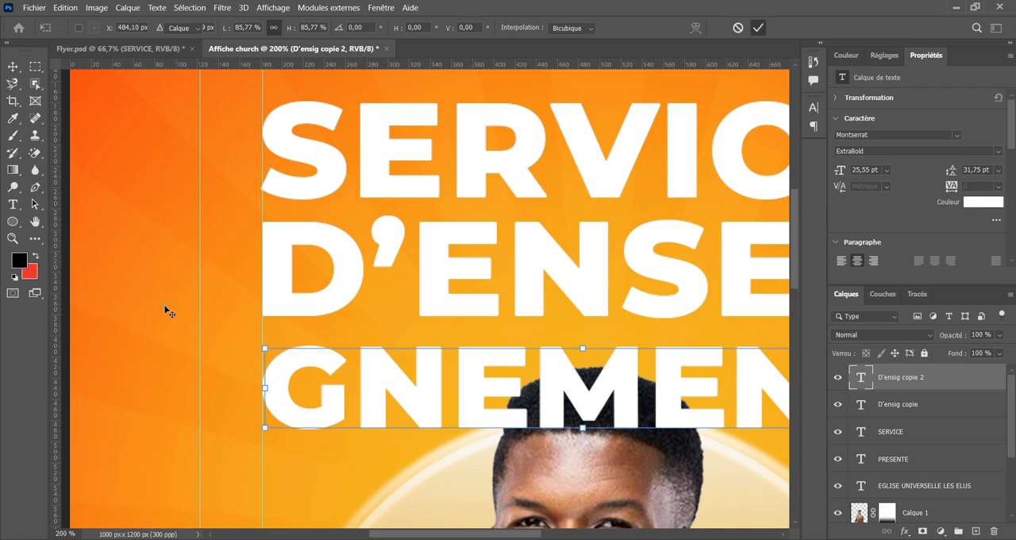
pyautogui.hotkey('ctrl', '-')
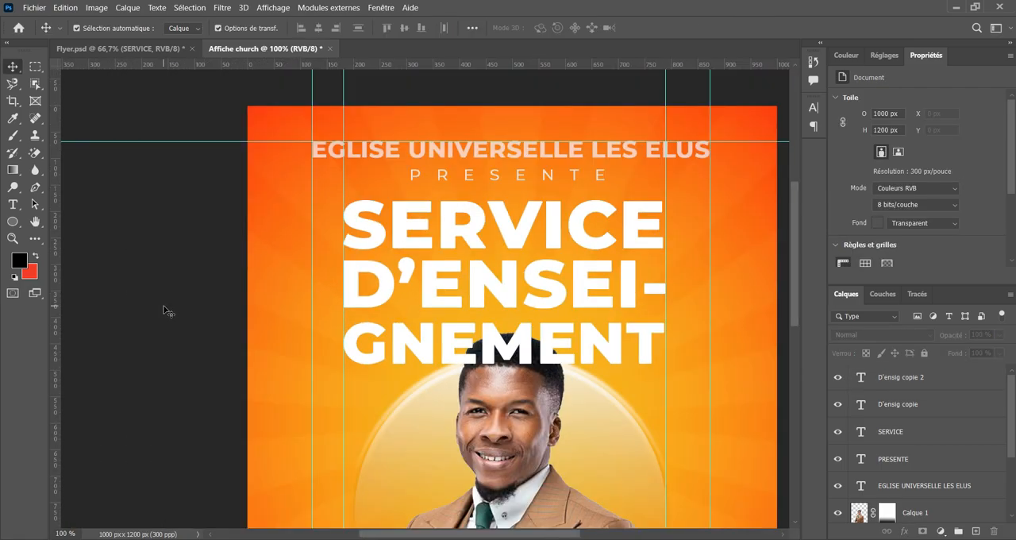
# Shift the SERVICE and D'ENSEI- lines slightly down to tighten the spacing above GNEMENT.
pyautogui.moveTo(439, 317); pyautogui.dragTo(380, 366)
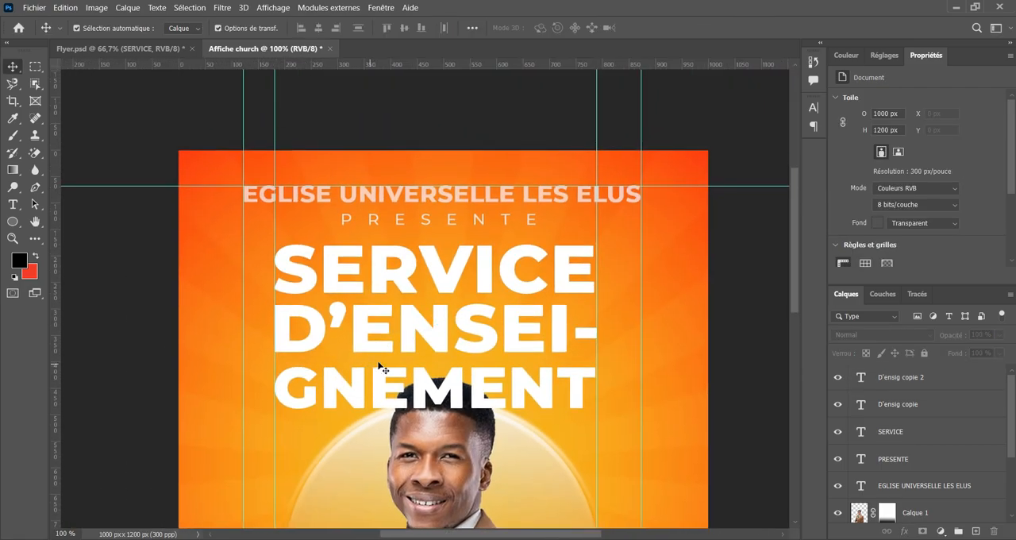
pyautogui.click(443, 322)
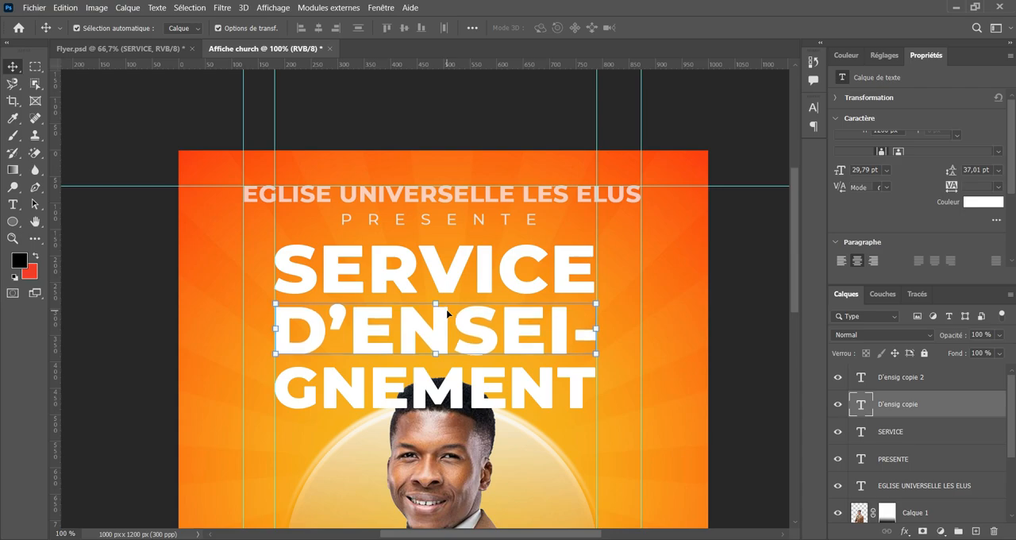
pyautogui.click(455, 265)
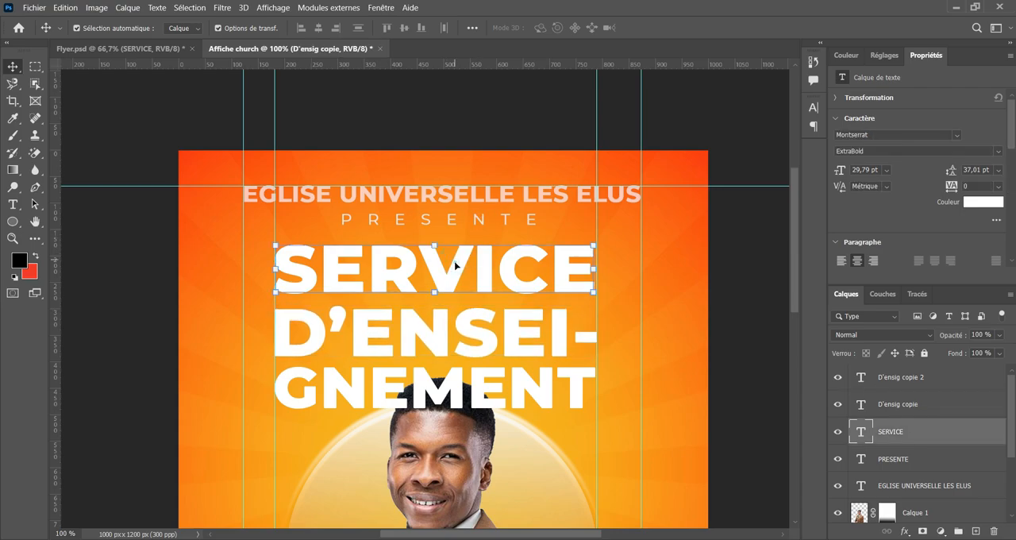
pyautogui.moveTo(456, 266); pyautogui.dragTo(455, 272)
pyautogui.moveTo(441, 333); pyautogui.dragTo(442, 337)
pyautogui.click(476, 389)
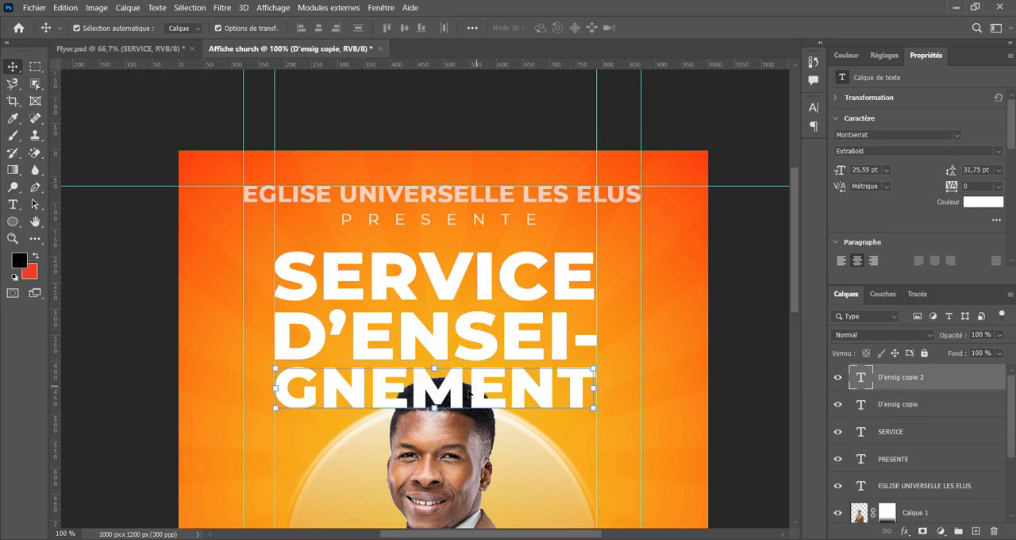
# Examine where the GNEMENT line overlaps the man's head and how their two layers are stacked.
pyautogui.scroll(-2, 457, 387)
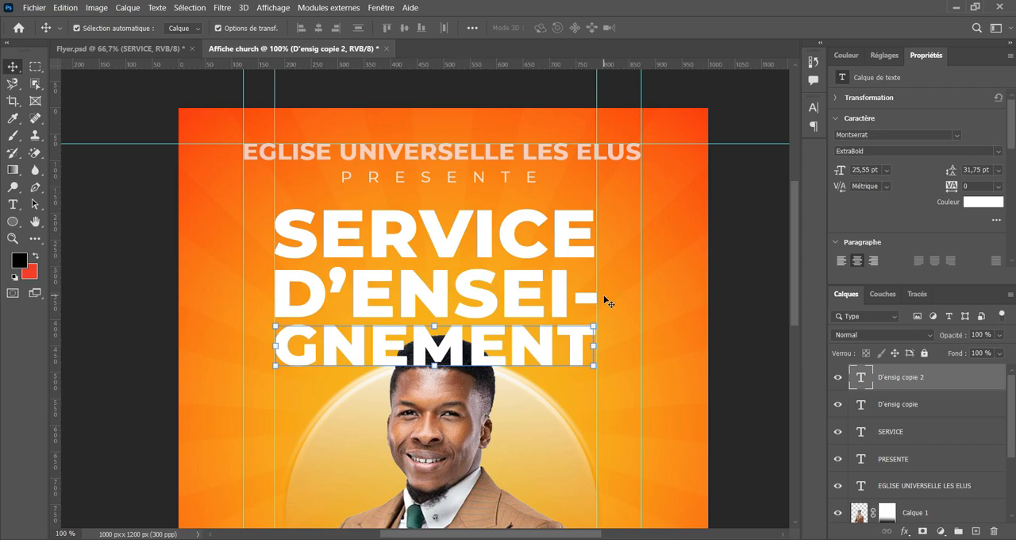
pyautogui.hotkey('ctrl', '-')
pyautogui.scroll(-3, 524, 270)
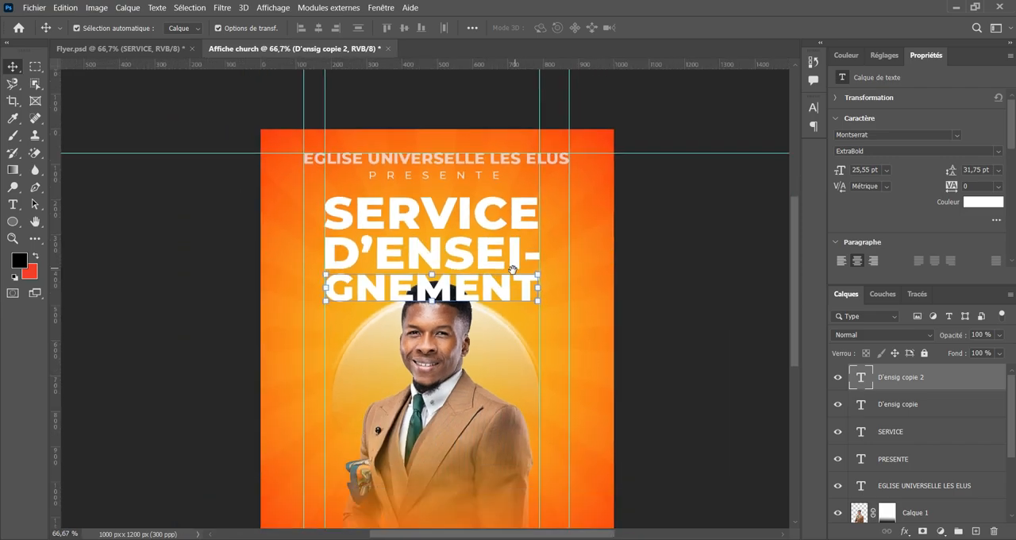
pyautogui.scroll(2, 530, 248)
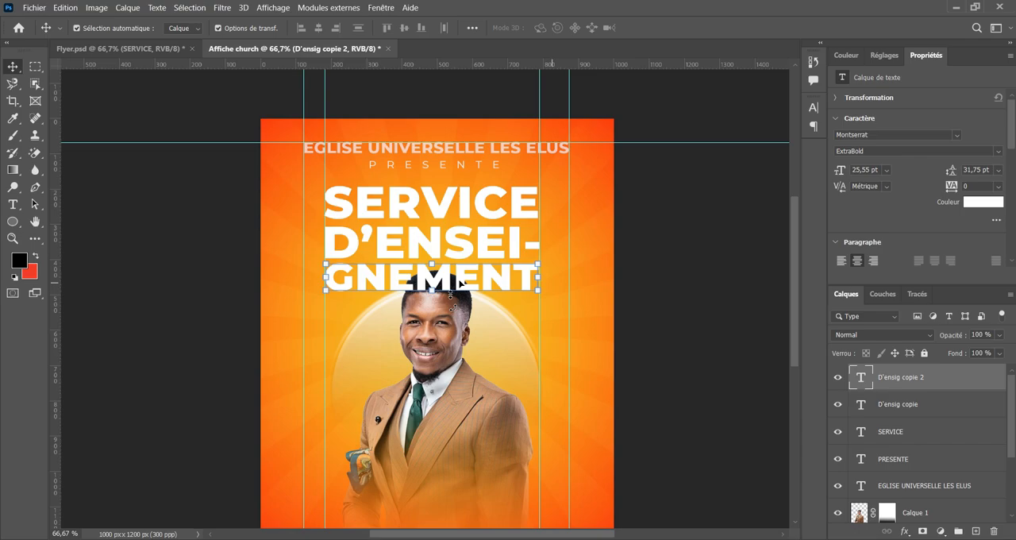
pyautogui.click(441, 340)
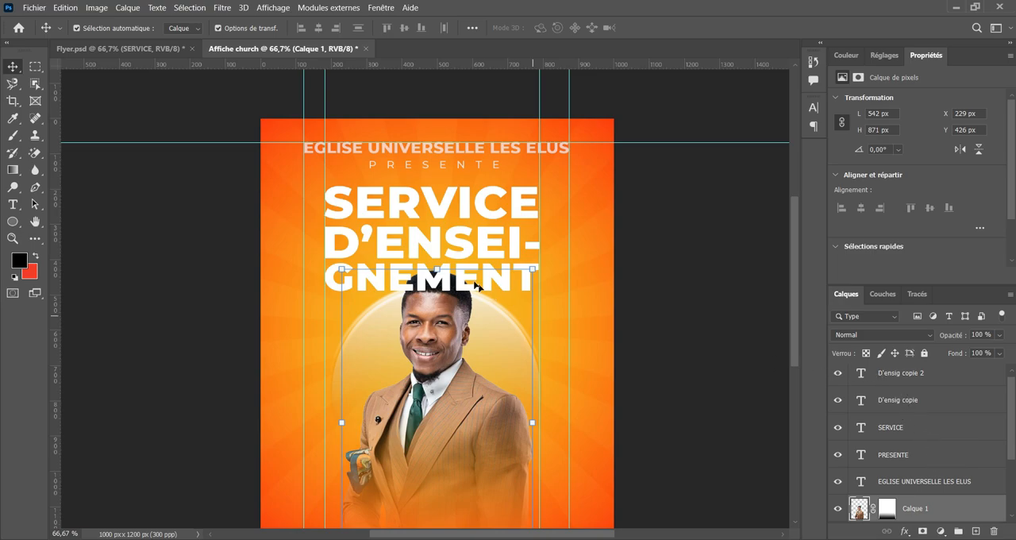
pyautogui.scroll(1, 924, 496)
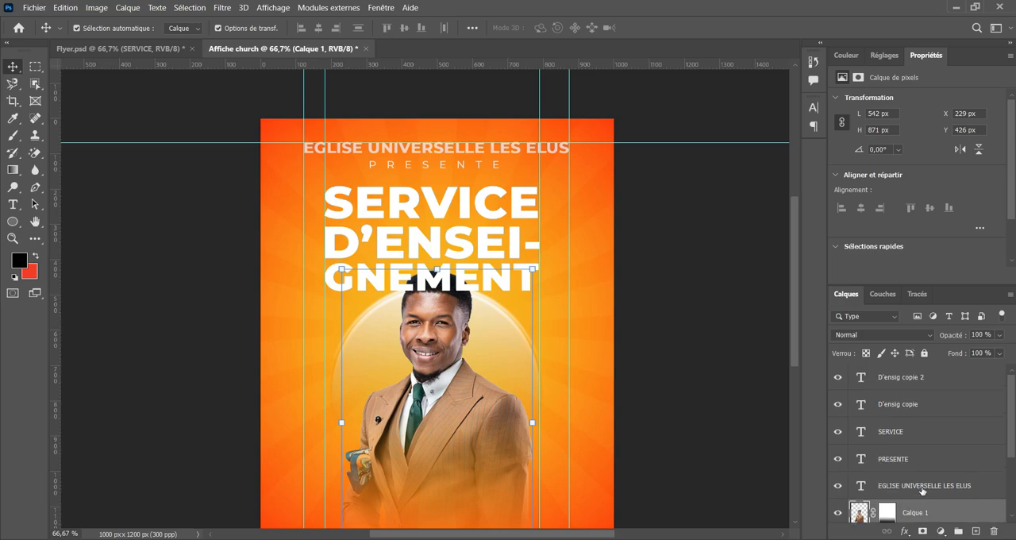
pyautogui.click(603, 282)
pyautogui.click(882, 379)
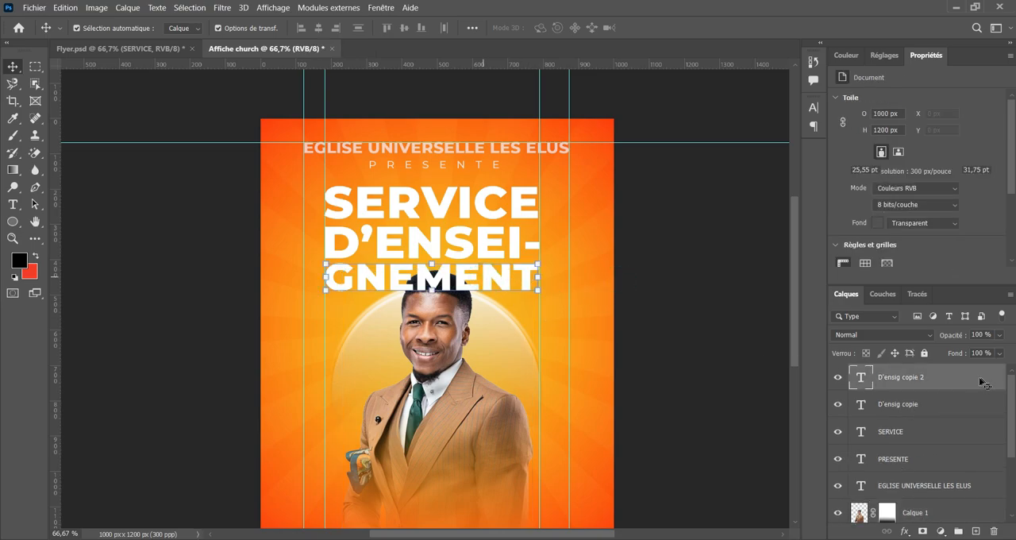
pyautogui.scroll(-1, 942, 398)
pyautogui.scroll(1, 938, 401)
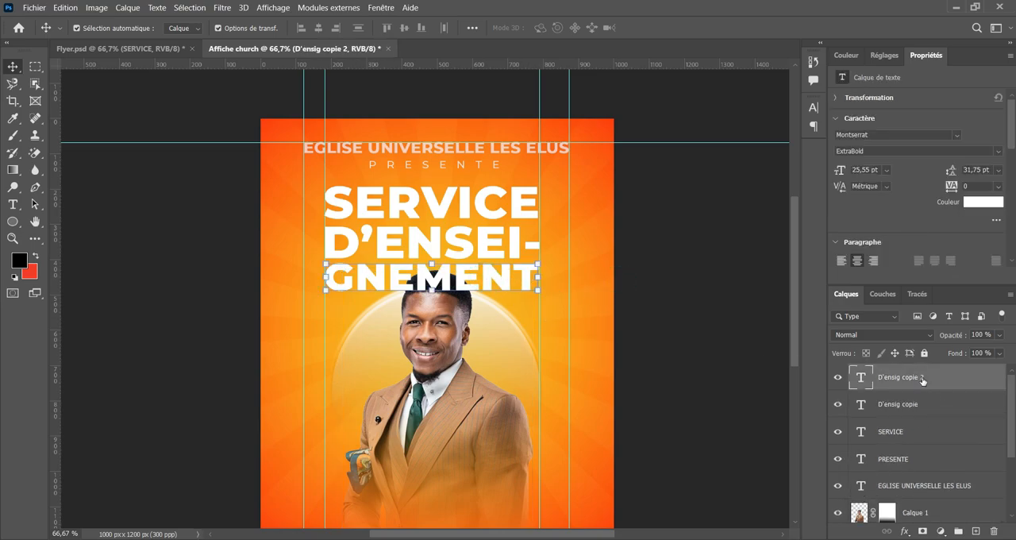
pyautogui.scroll(-1, 924, 417)
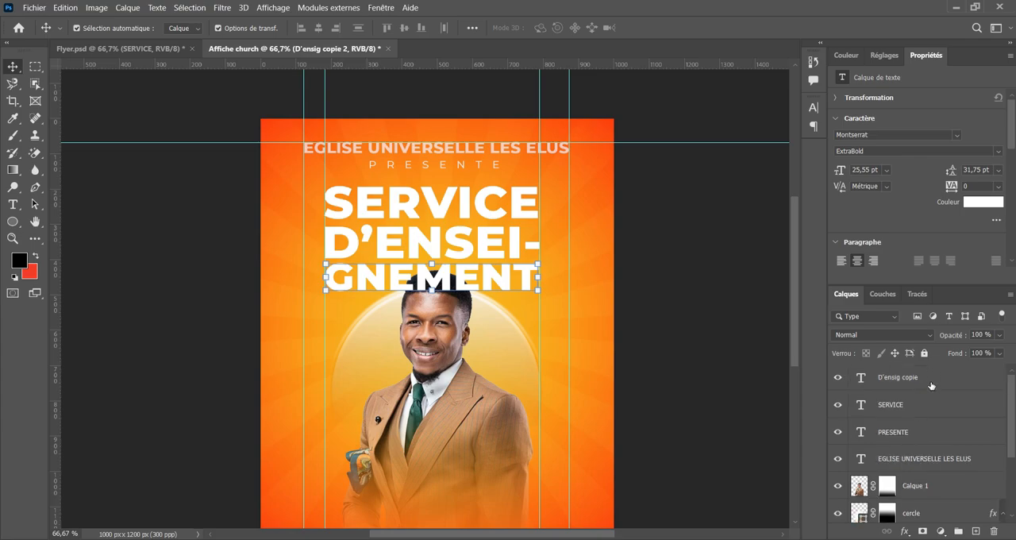
pyautogui.scroll(1, 931, 383)
pyautogui.moveTo(931, 379); pyautogui.dragTo(921, 397)
pyautogui.scroll(-3, 941, 421)
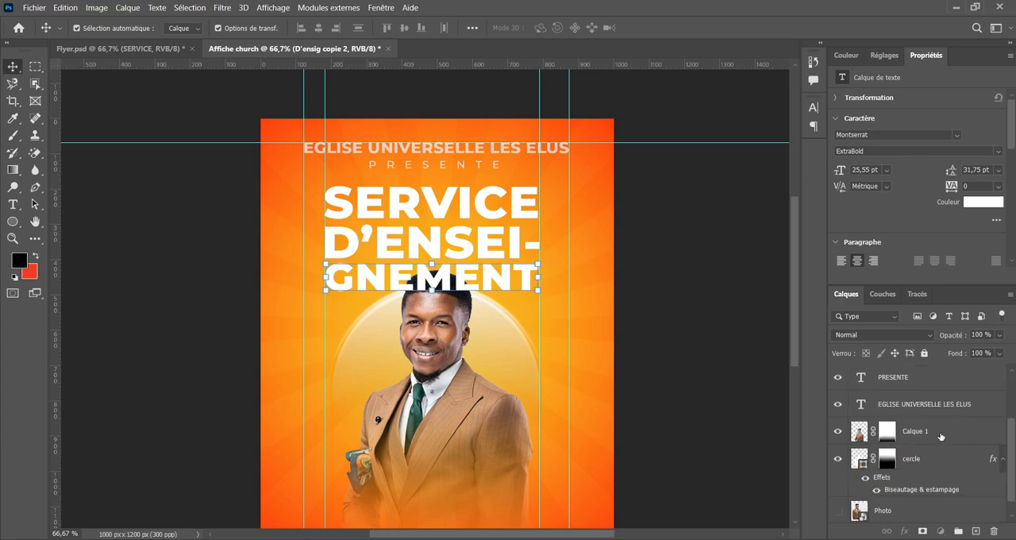
# Move the portrait layer Calque 1 to the top of the layer stack, in front of all three title lines.
pyautogui.click(935, 430)
pyautogui.click(838, 431)
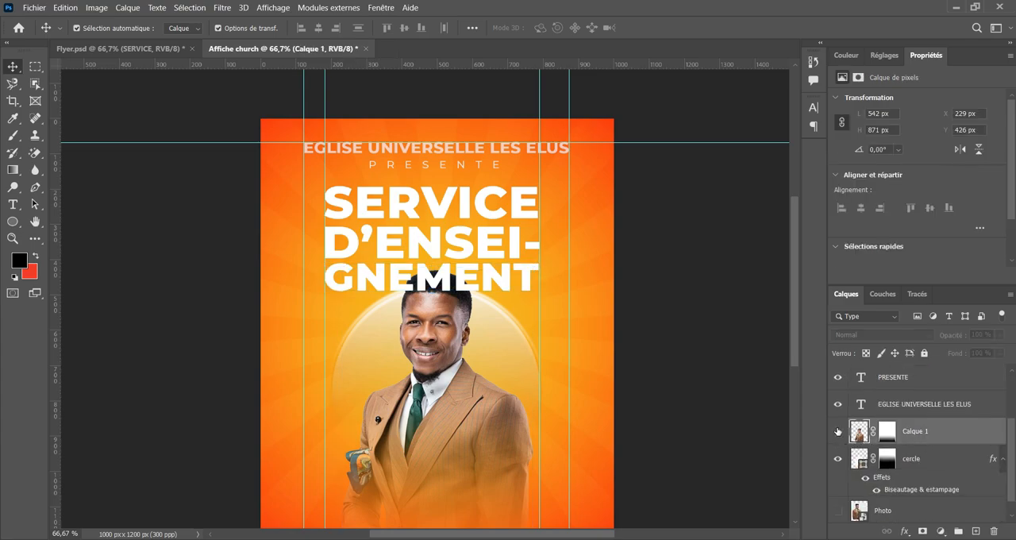
pyautogui.click(838, 431)
pyautogui.scroll(1, 919, 426)
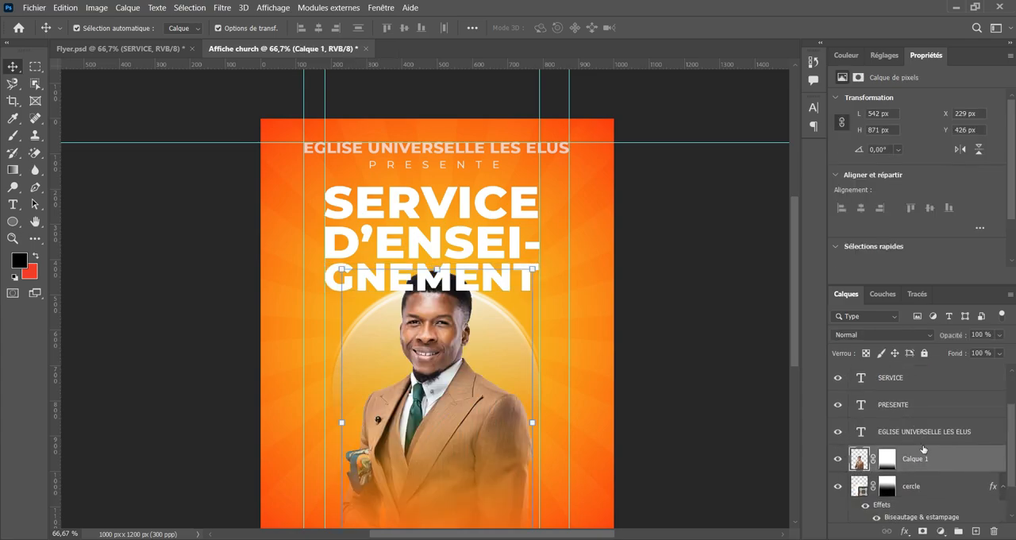
pyautogui.moveTo(961, 454); pyautogui.dragTo(944, 370)
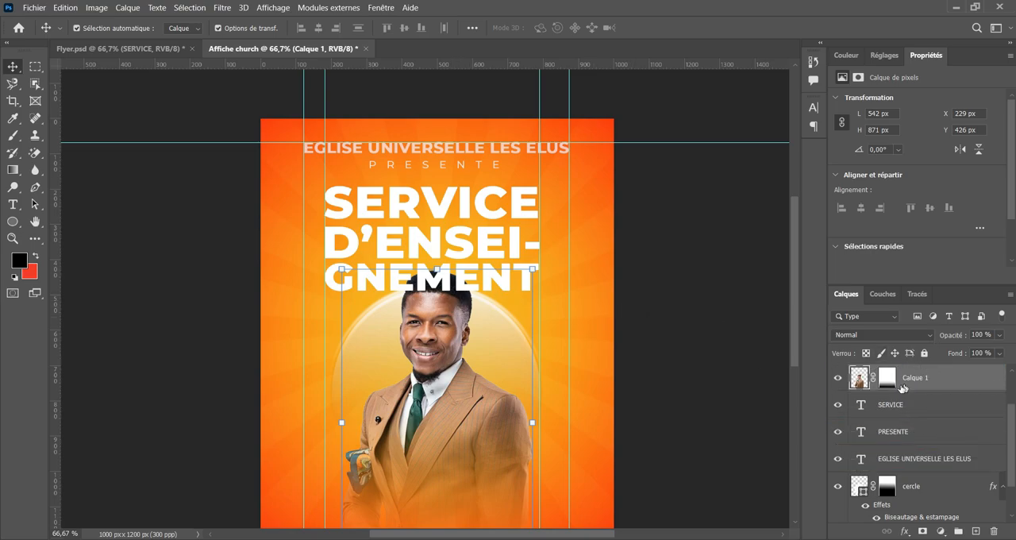
pyautogui.scroll(-1, 902, 387)
pyautogui.scroll(2, 902, 389)
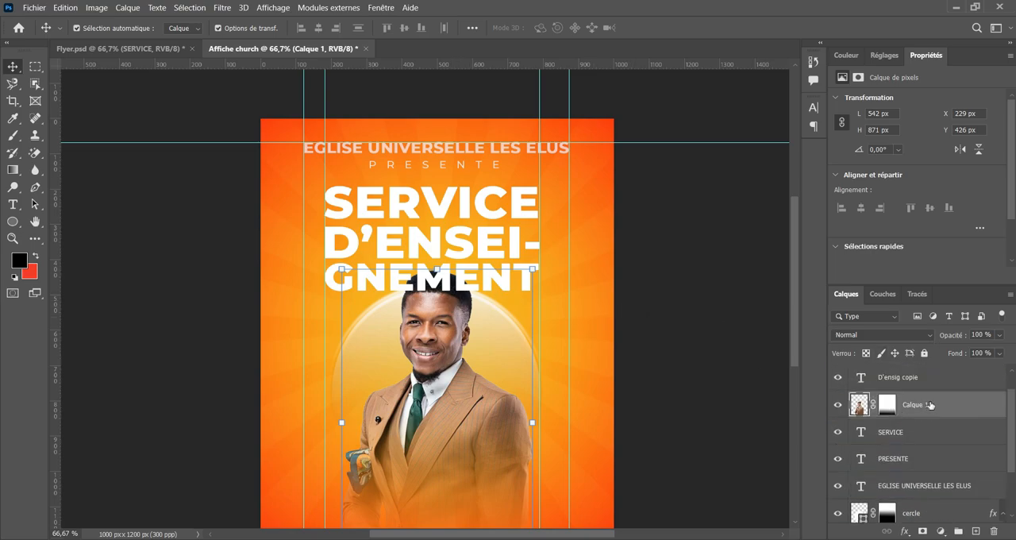
pyautogui.scroll(1, 938, 370)
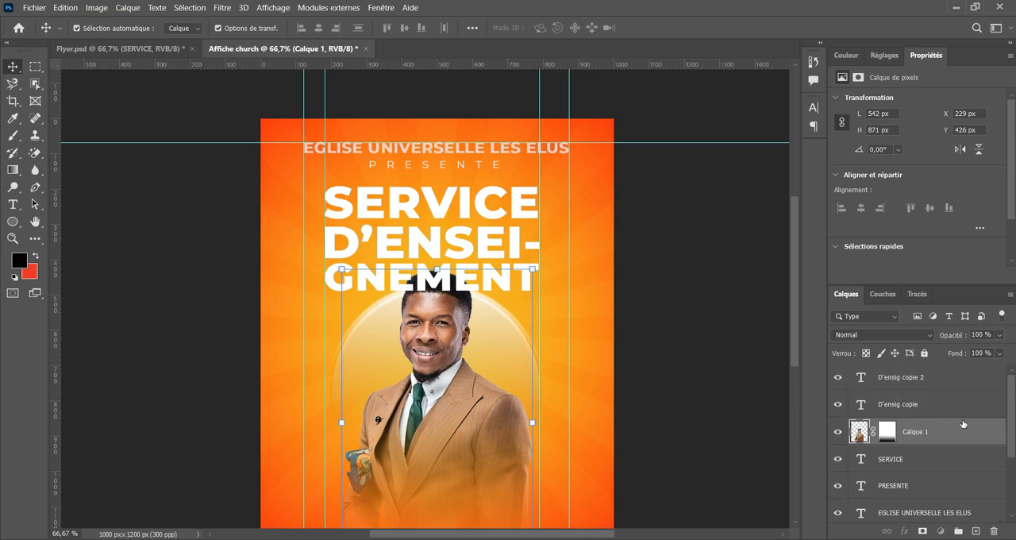
pyautogui.moveTo(955, 431); pyautogui.dragTo(932, 372)
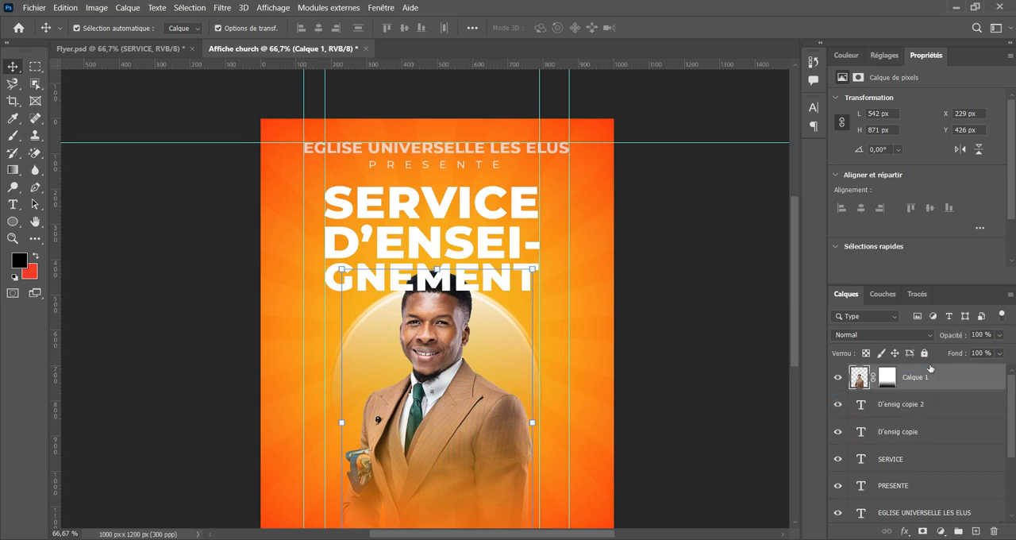
pyautogui.click(653, 302)
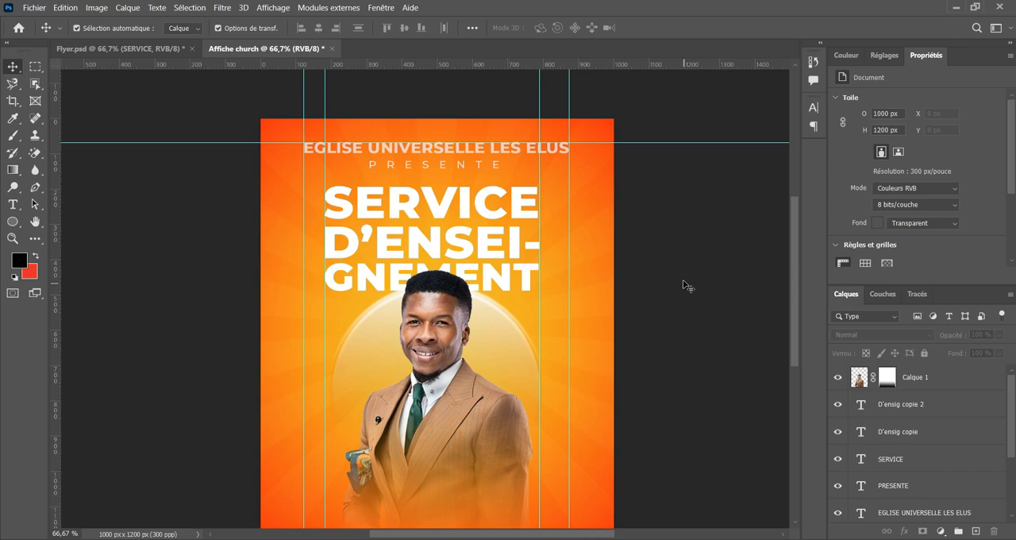
# Move the circle behind the man straight down to a Y position of 540,66 px.
pyautogui.scroll(-2, 616, 229)
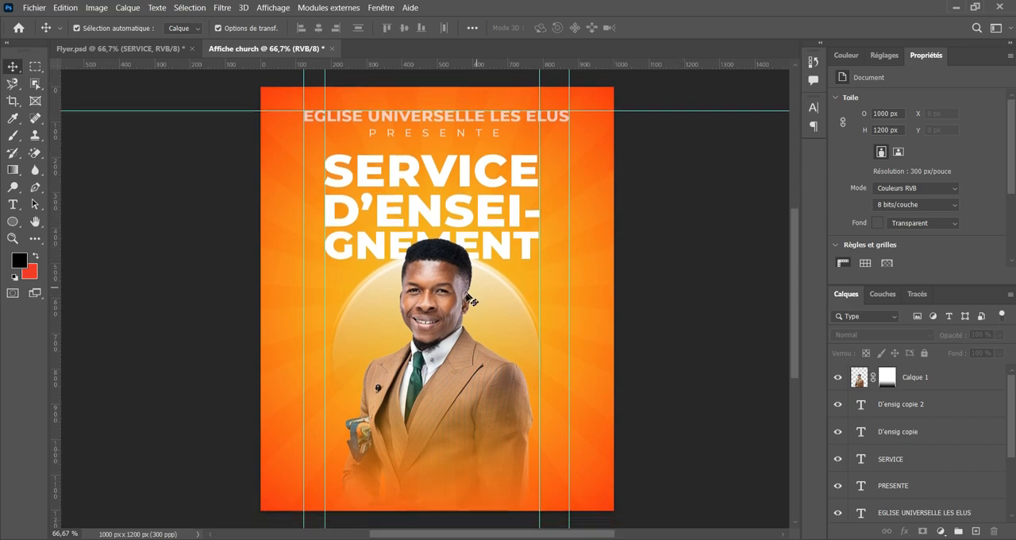
pyautogui.click(490, 308)
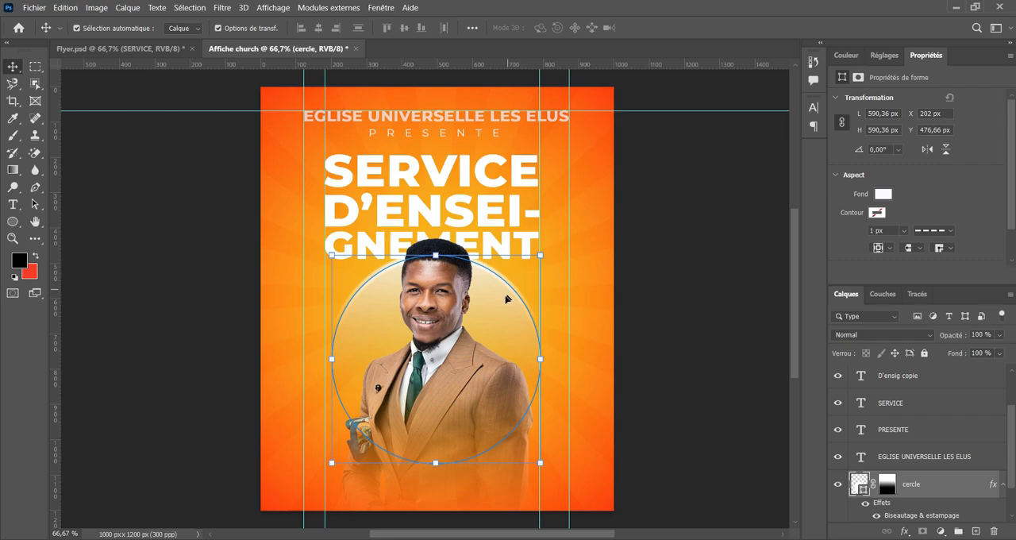
pyautogui.moveTo(506, 299); pyautogui.dragTo(501, 326)
pyautogui.scroll(2, 640, 288)
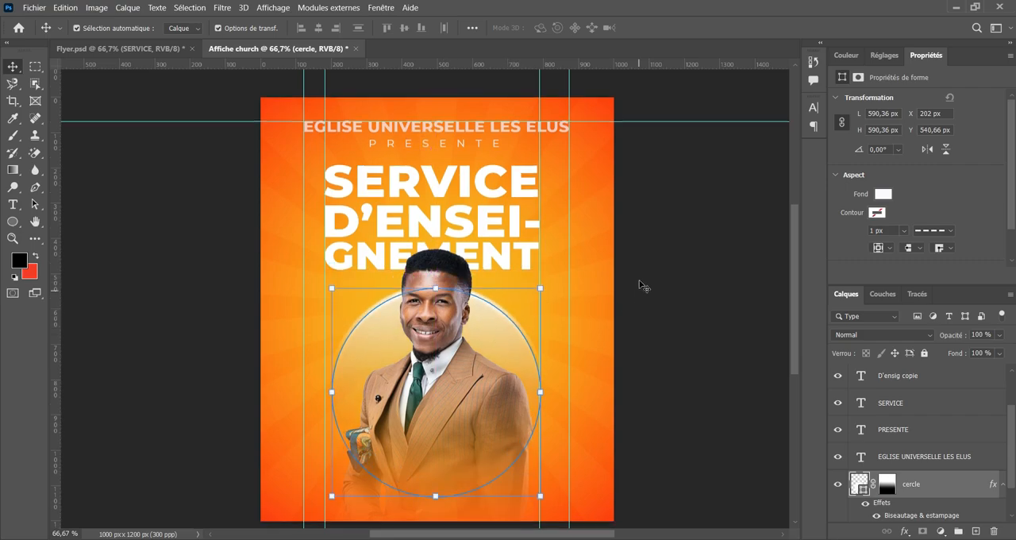
pyautogui.click(666, 259)
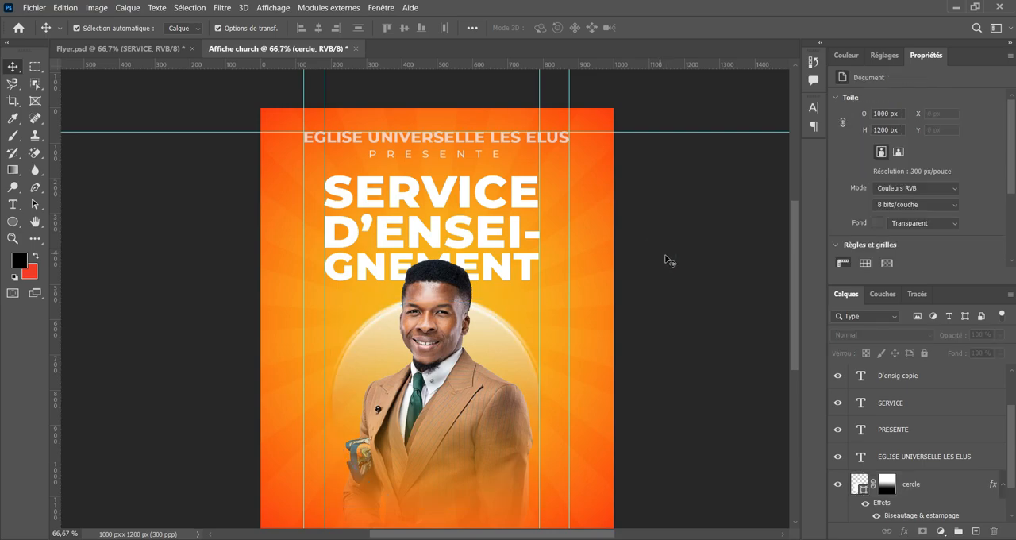
# Scale the man's portrait proportionally down to 95,01 %, lowering the top of his head over the GNEMENT line.
pyautogui.click(441, 318)
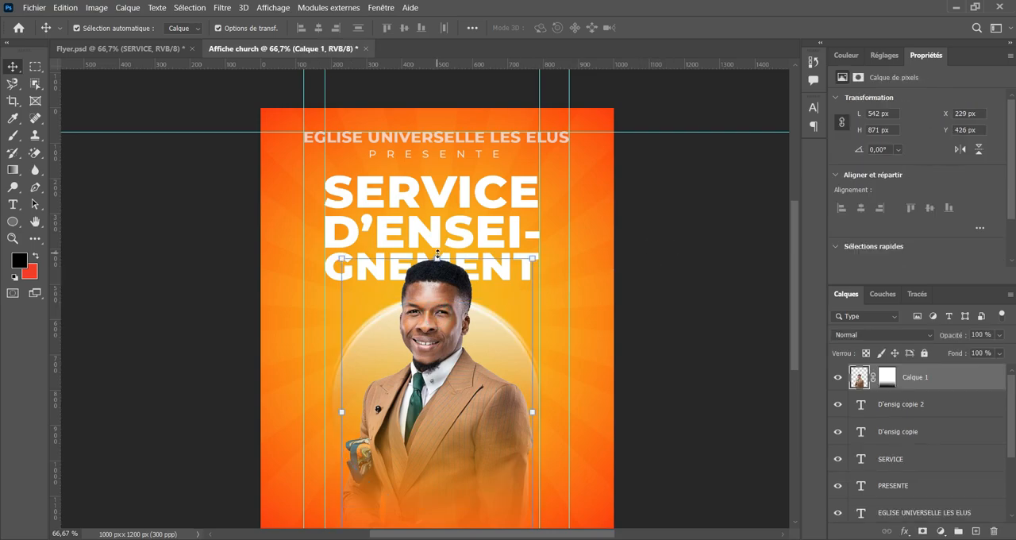
pyautogui.moveTo(438, 254); pyautogui.dragTo(438, 269)
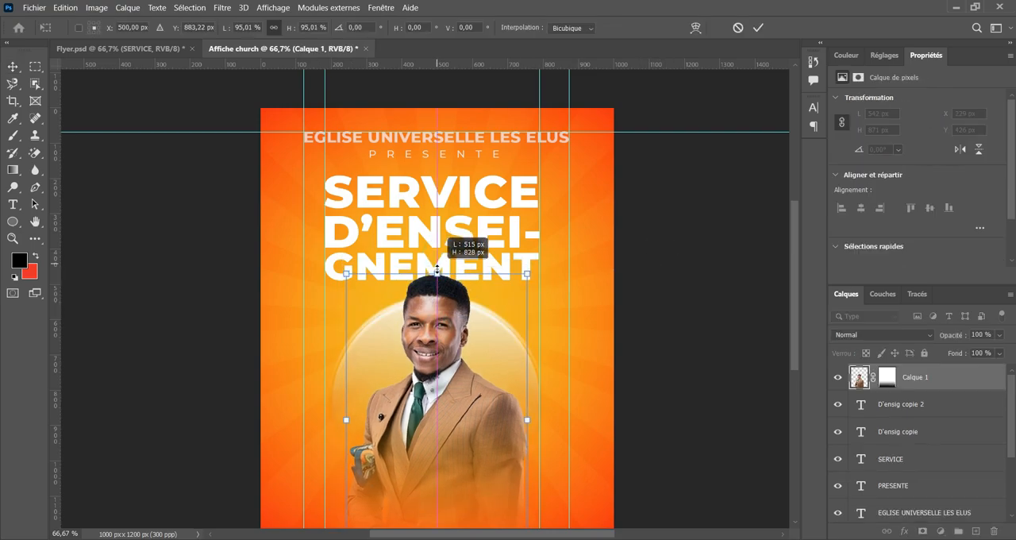
pyautogui.scroll(-1, 664, 209)
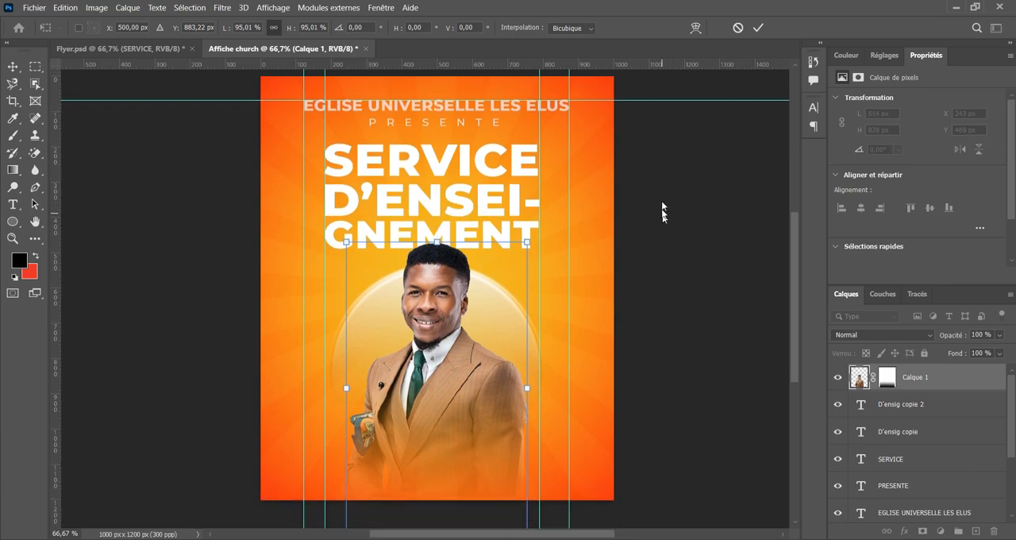
pyautogui.click(758, 29)
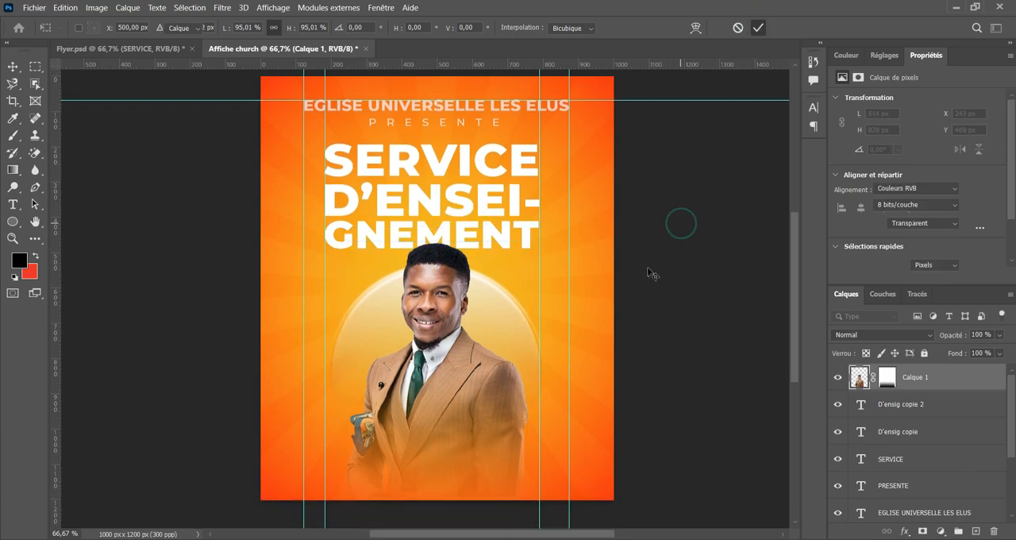
pyautogui.click(676, 220)
# Compare the title and portrait layout with the finished design in Flyer.psd.
pyautogui.scroll(1, 608, 254)
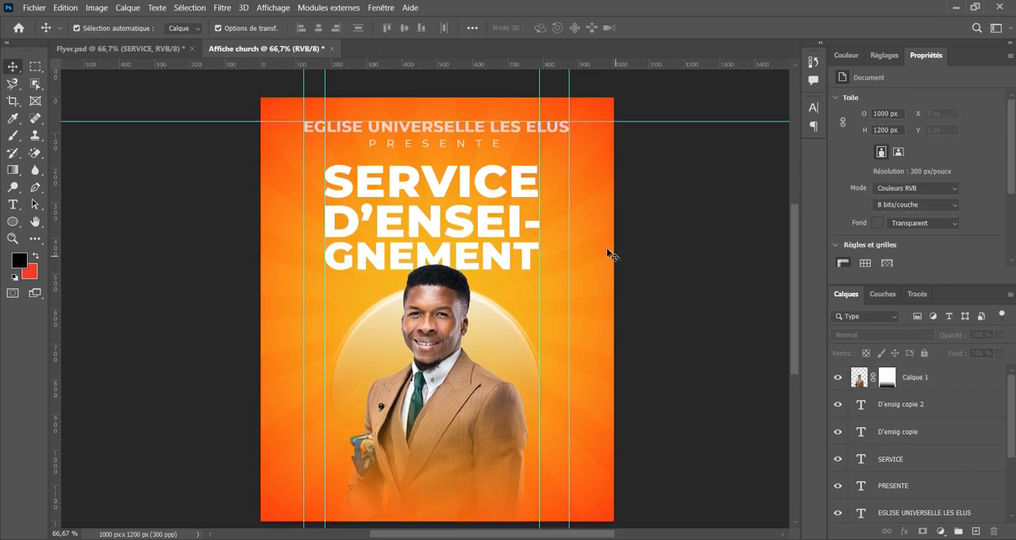
pyautogui.click(167, 49)
pyautogui.click(517, 153)
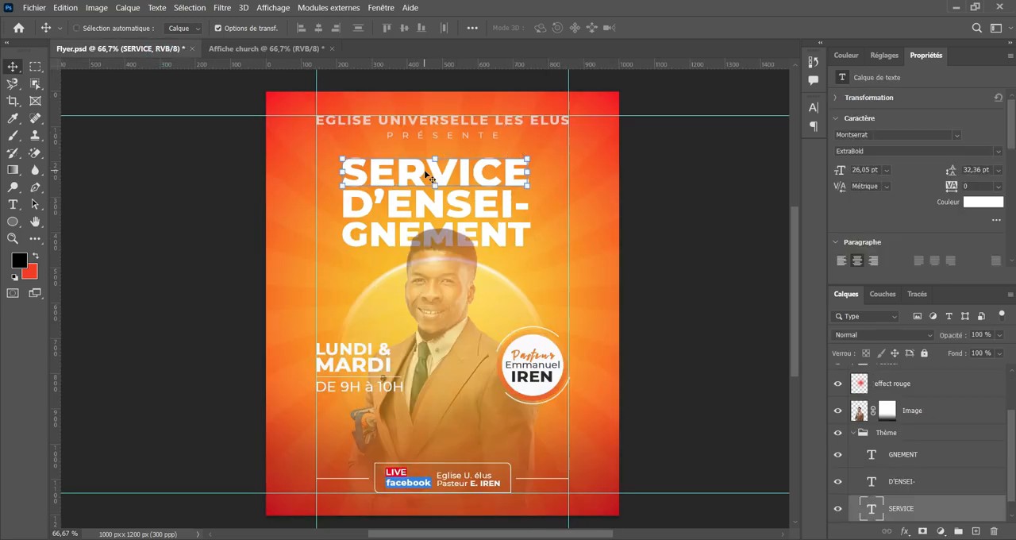
pyautogui.hotkey('ctrl', 'z')
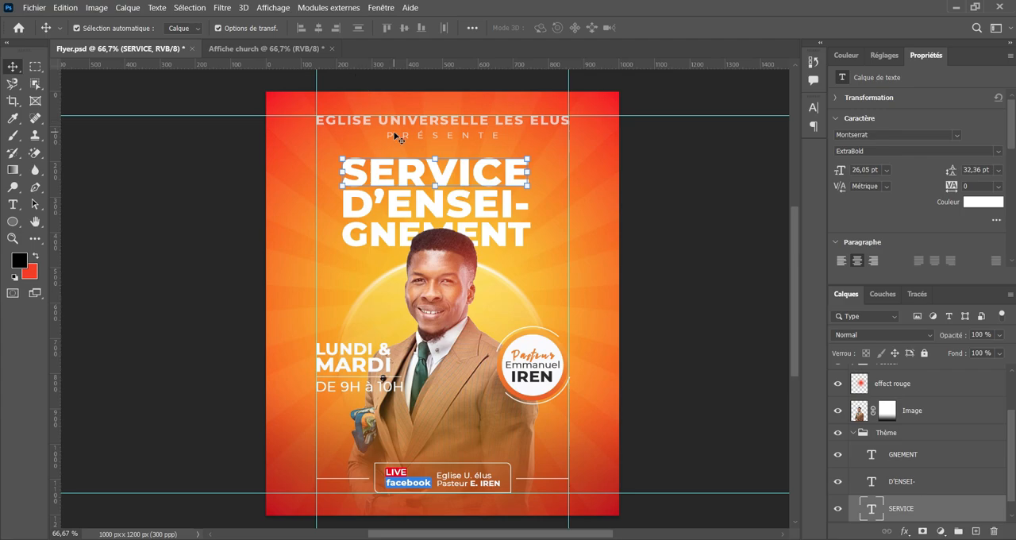
# In Affiche church, scale the three title lines together to 94,57 % and move the block 10 px down.
pyautogui.scroll(1, 397, 137)
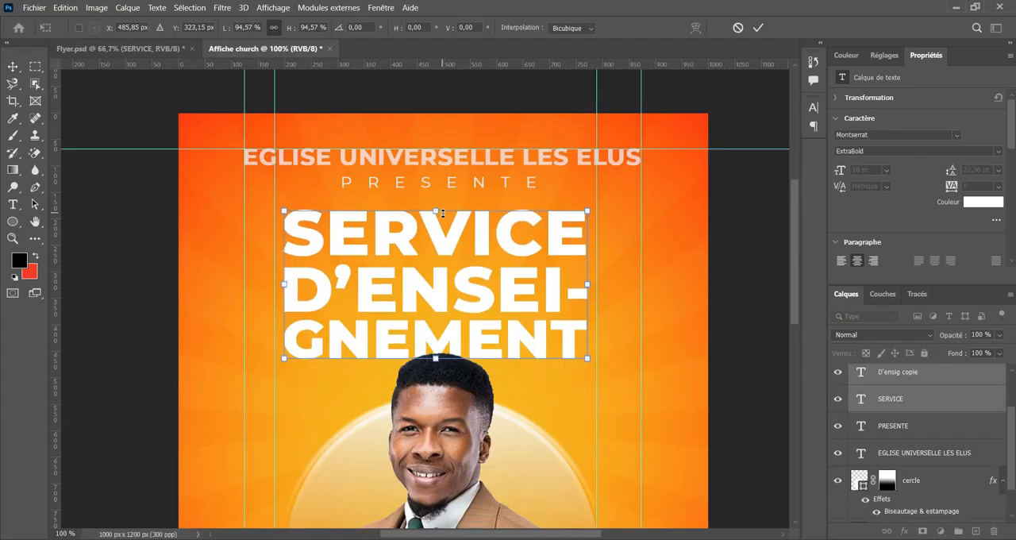
pyautogui.hotkey('shift', 'Down')
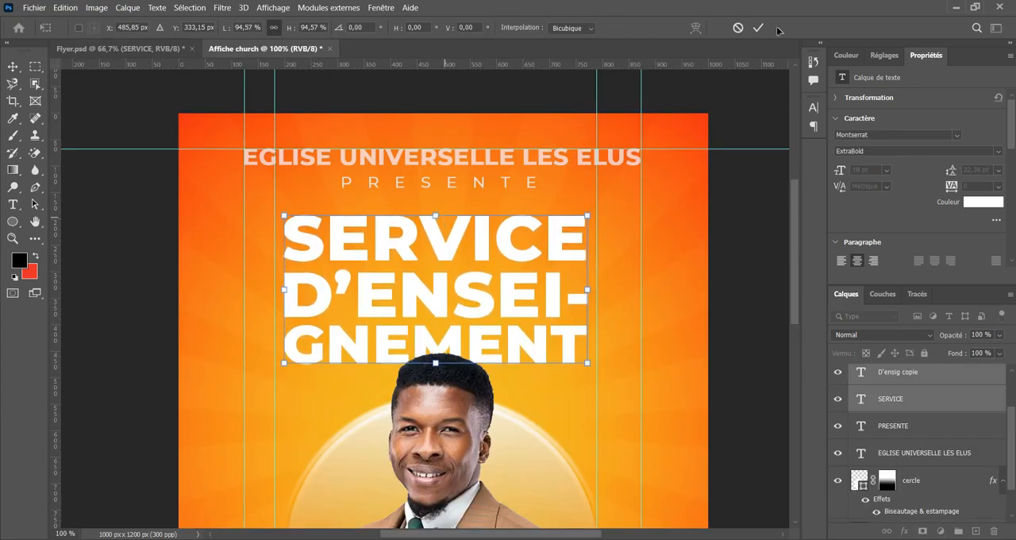
pyautogui.click(762, 28)
pyautogui.click(728, 151)
pyautogui.hotkey('ctrl', '-')
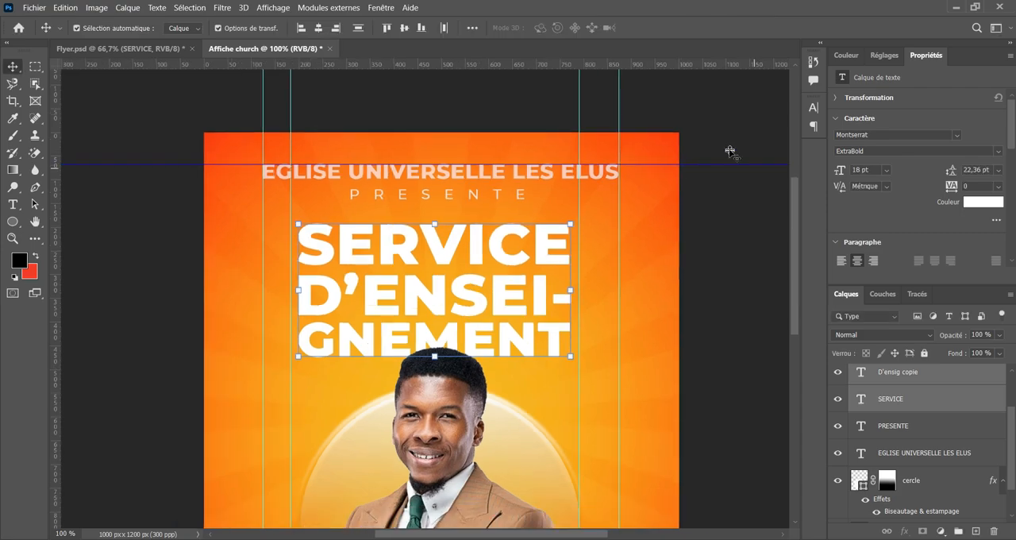
pyautogui.moveTo(529, 388); pyautogui.dragTo(558, 321)
pyautogui.click(683, 274)
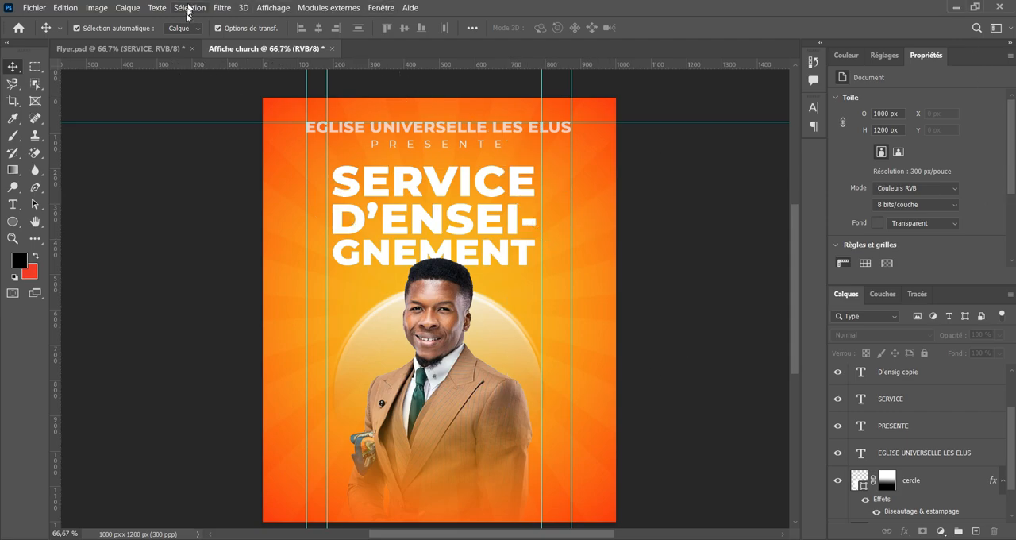
# Check the new composition against Flyer.psd and inspect the man's portrait closely in Affiche church.
pyautogui.click(171, 48)
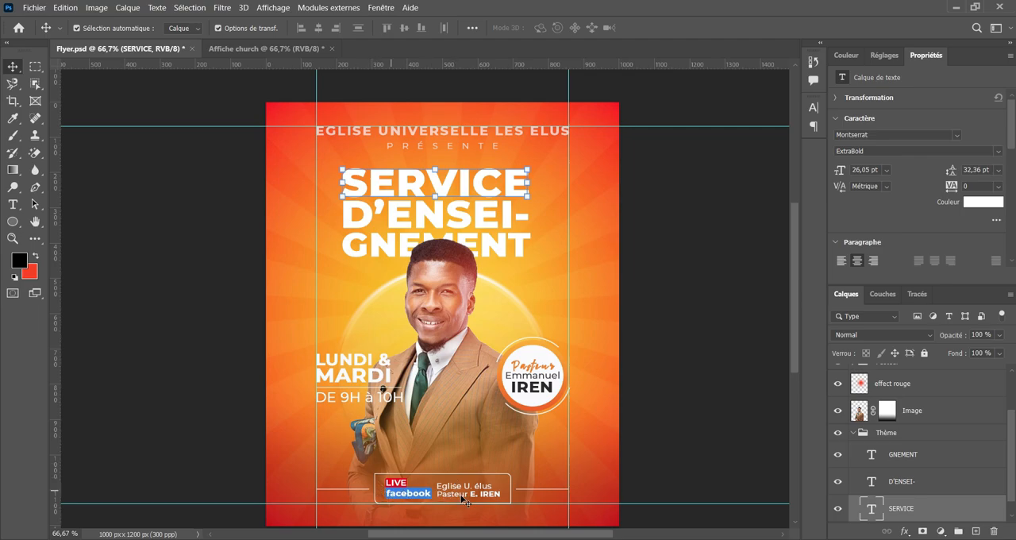
pyautogui.click(281, 45)
pyautogui.click(119, 49)
pyautogui.click(254, 48)
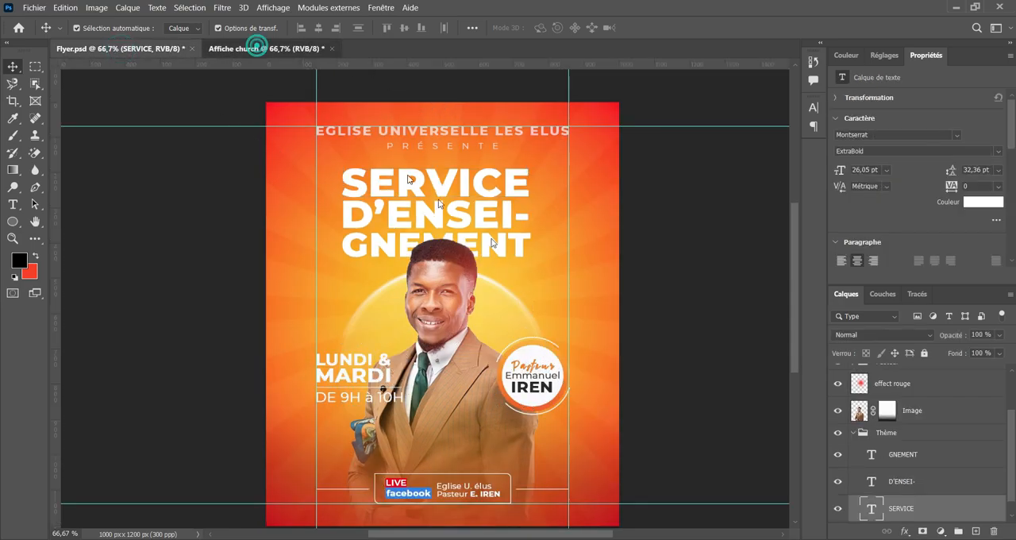
pyautogui.hotkey('ctrl', '+')
pyautogui.scroll(-4, 682, 318)
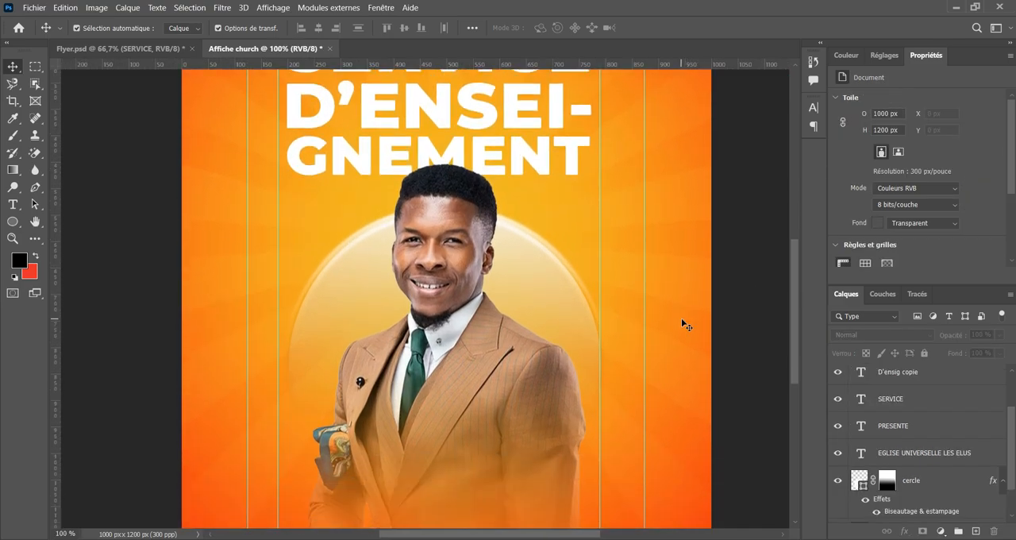
pyautogui.hotkey('ctrl', '+')
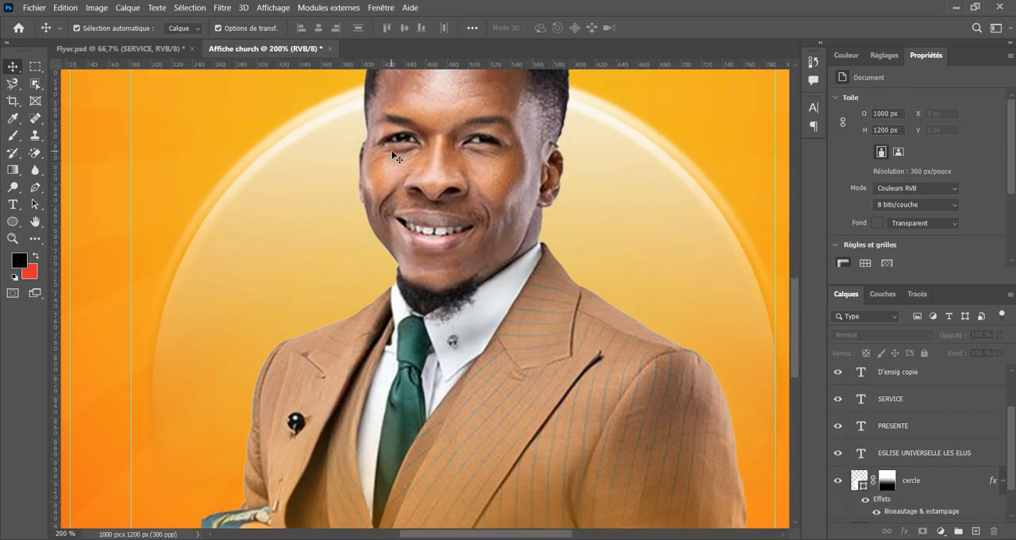
# Add a new white Montserrat ExtraBold 18 pt text line reading "LUNDI &" beside the man's portrait.
pyautogui.hotkey('ctrl', '-')
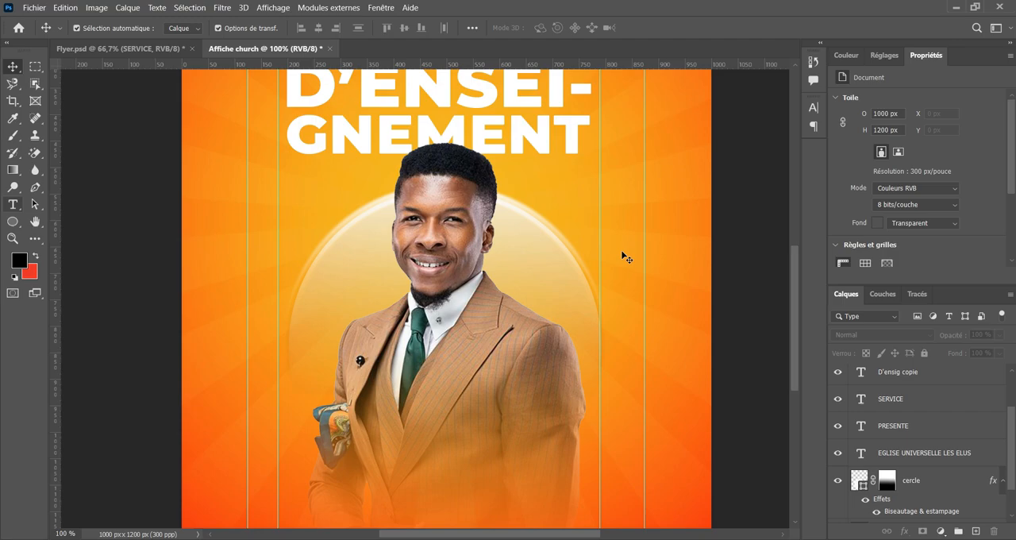
pyautogui.scroll(2, 941, 404)
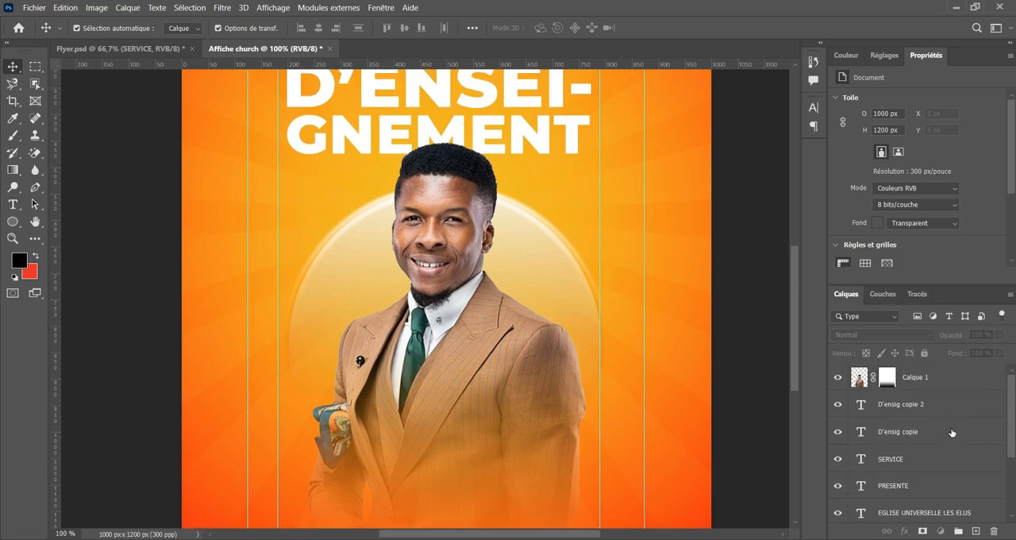
pyautogui.click(948, 432)
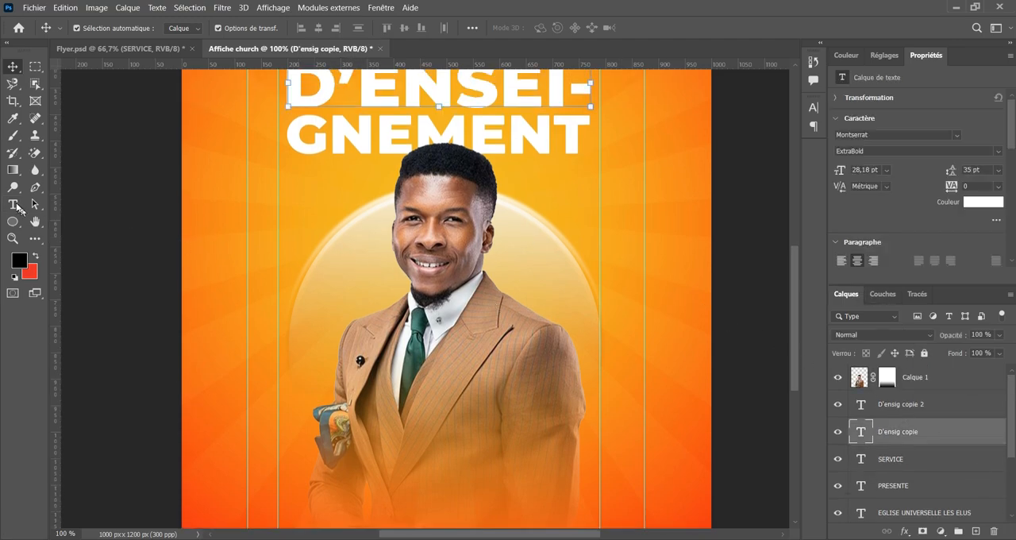
pyautogui.click(13, 205)
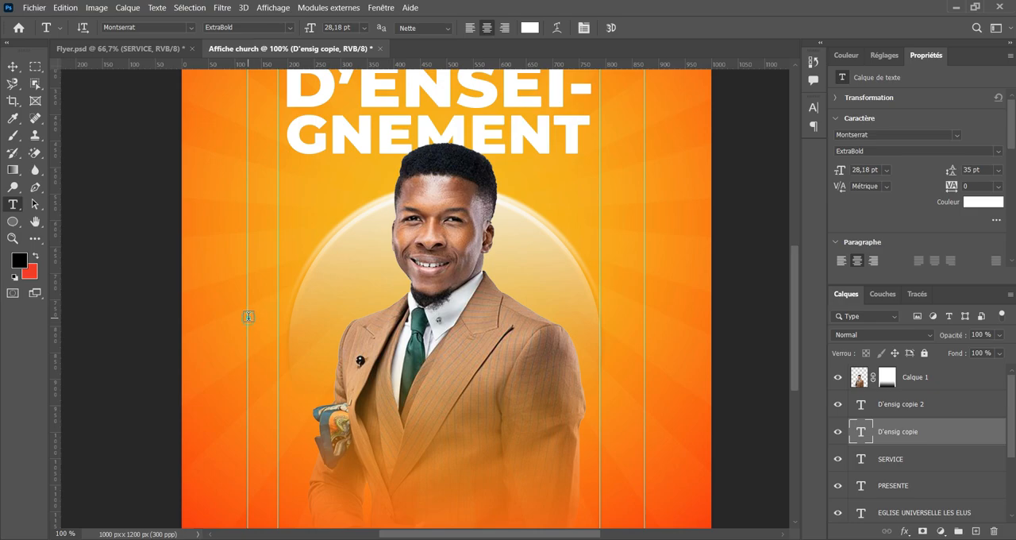
pyautogui.click(249, 316)
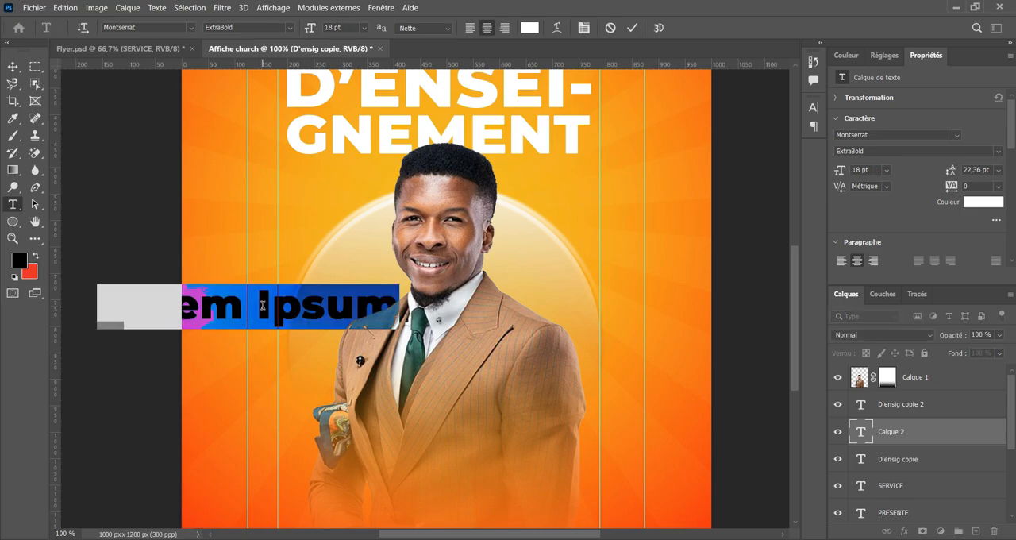
pyautogui.write('LUN')
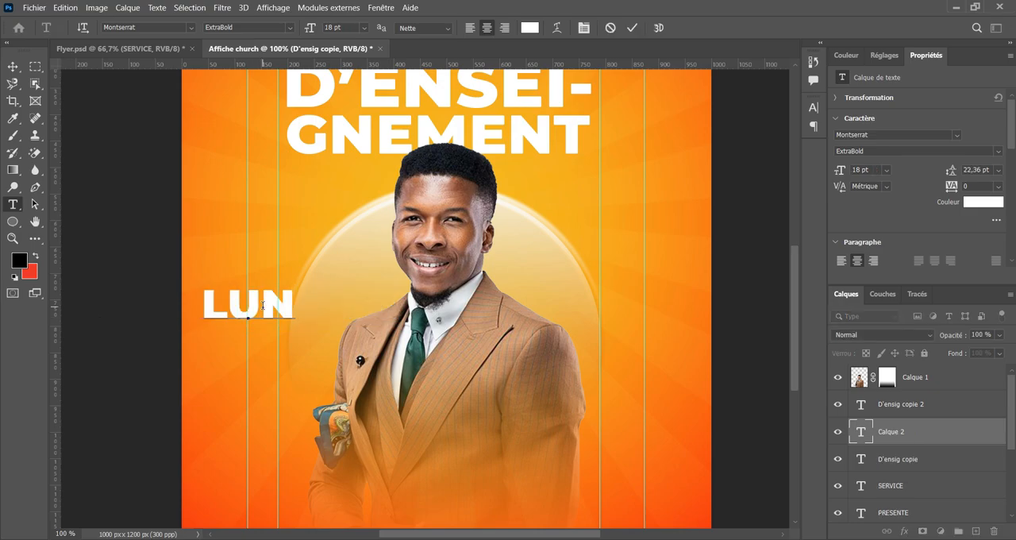
pyautogui.write('DI ')
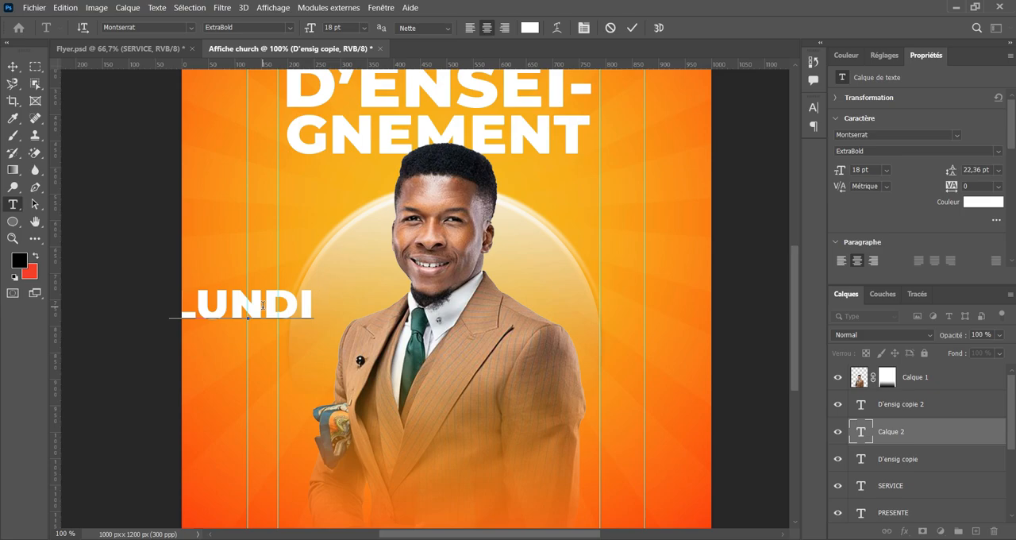
pyautogui.write('&')
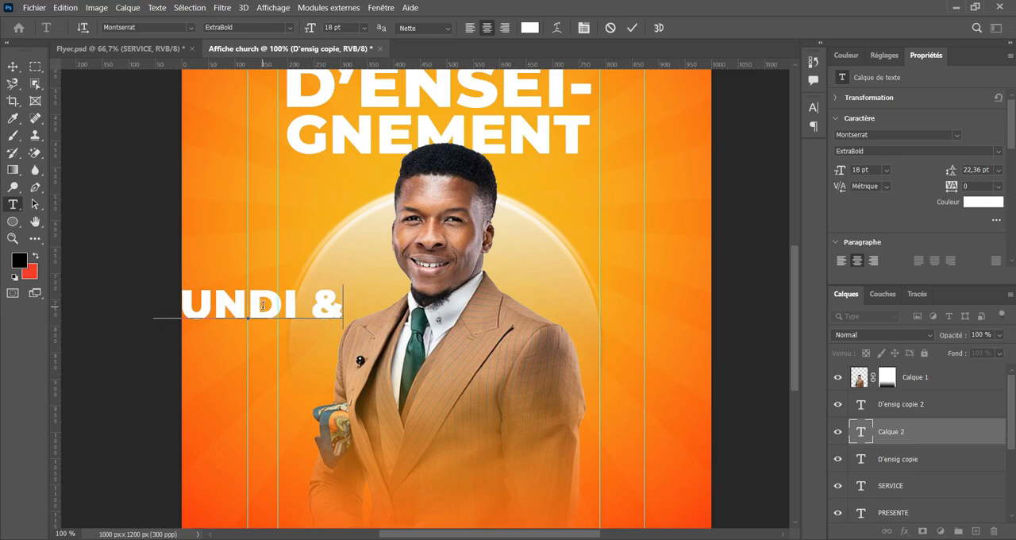
pyautogui.click(633, 27)
# Move the LUNDI & text right to start at the outer left guide and bring its layer above the portrait layer.
pyautogui.click(15, 66)
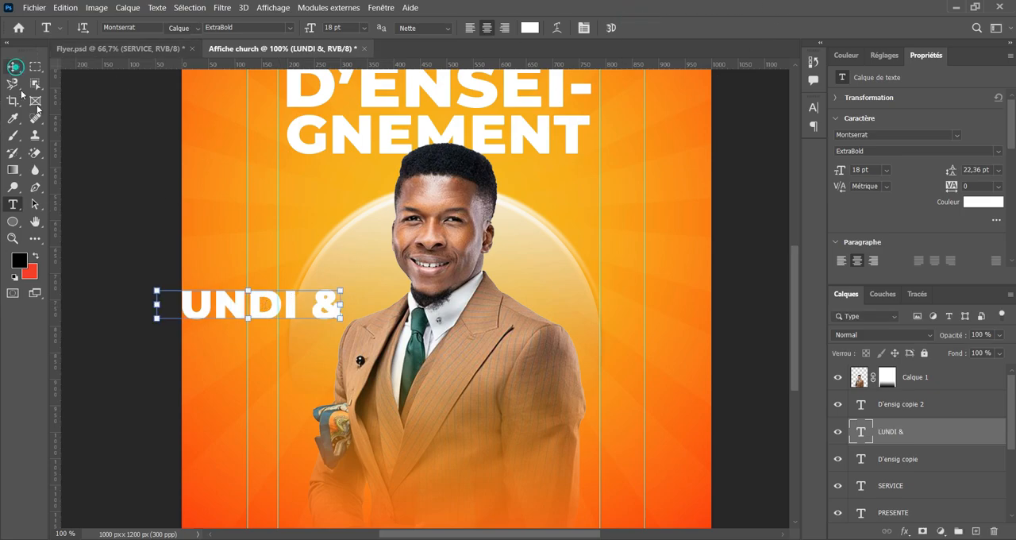
pyautogui.moveTo(226, 305); pyautogui.dragTo(315, 310)
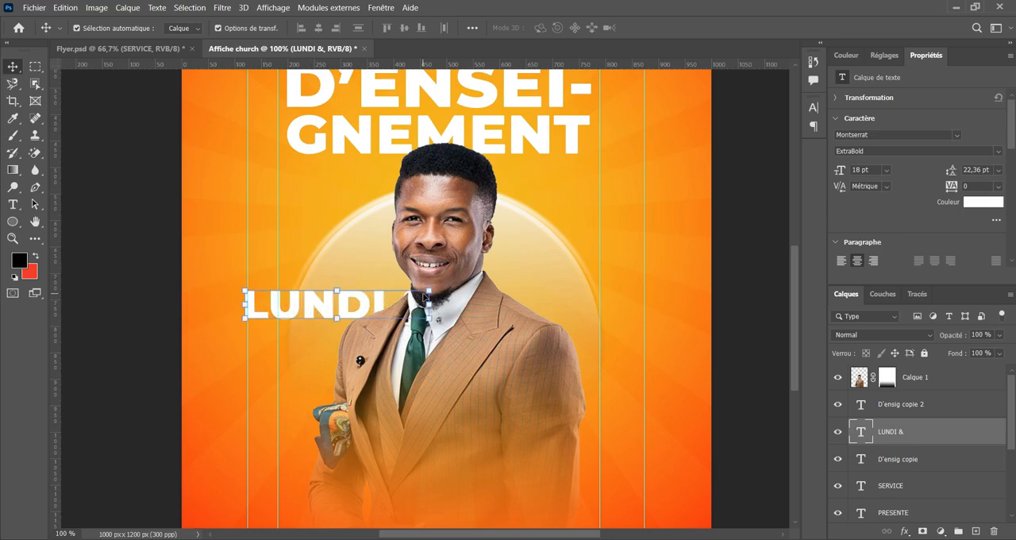
pyautogui.hotkey('ctrl', '+')
pyautogui.moveTo(398, 381); pyautogui.dragTo(513, 320)
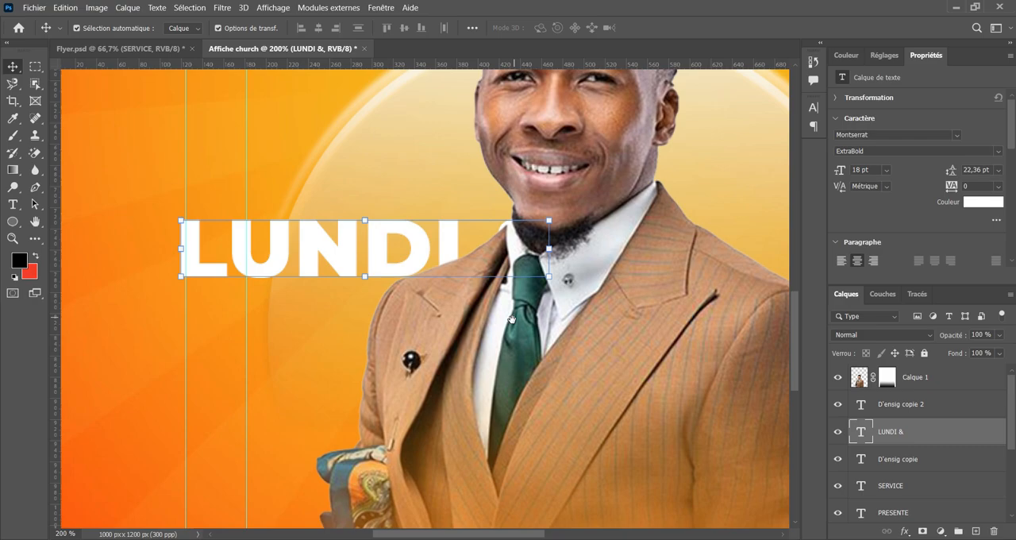
pyautogui.moveTo(937, 431); pyautogui.dragTo(886, 385)
pyautogui.scroll(1, 574, 189)
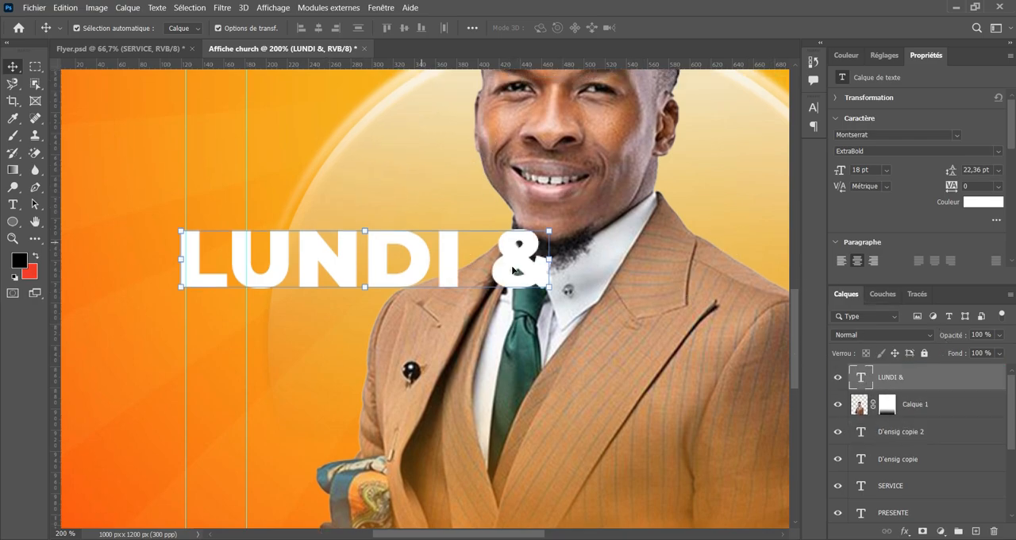
# Scale the LUNDI & text proportionally to 71,38 % and realign its left edge with the outer left guide.
pyautogui.moveTo(555, 259); pyautogui.dragTo(445, 269)
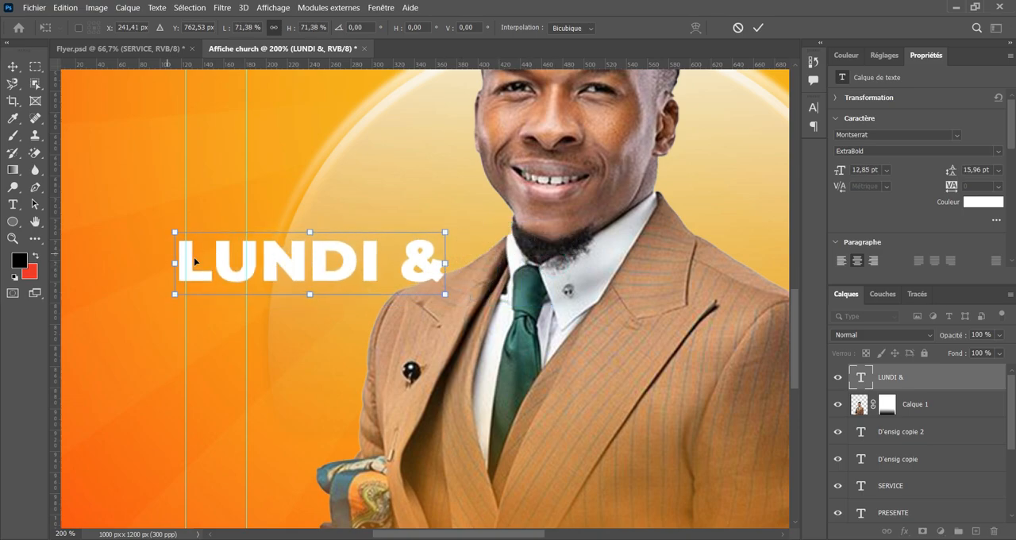
pyautogui.moveTo(220, 266); pyautogui.dragTo(227, 267)
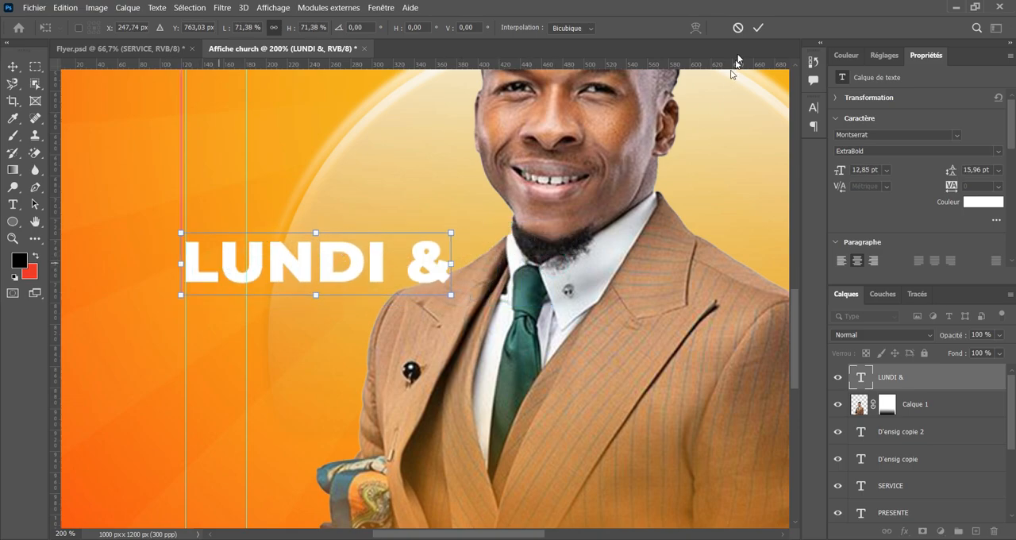
pyautogui.click(758, 28)
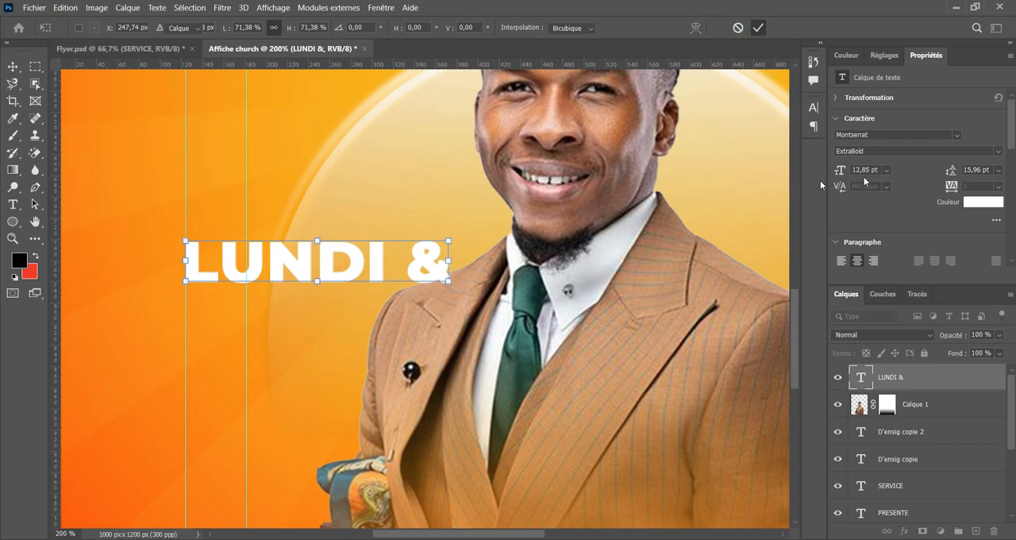
# Set the LUNDI & text to the Bold weight of Montserrat and nudge it back to the outer left guide.
pyautogui.doubleClick(377, 261)
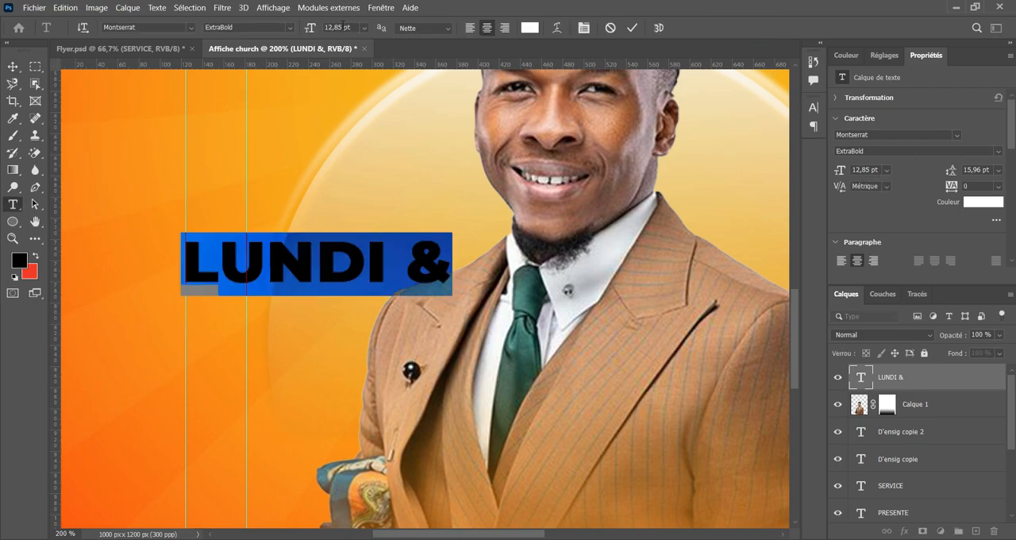
pyautogui.click(295, 30)
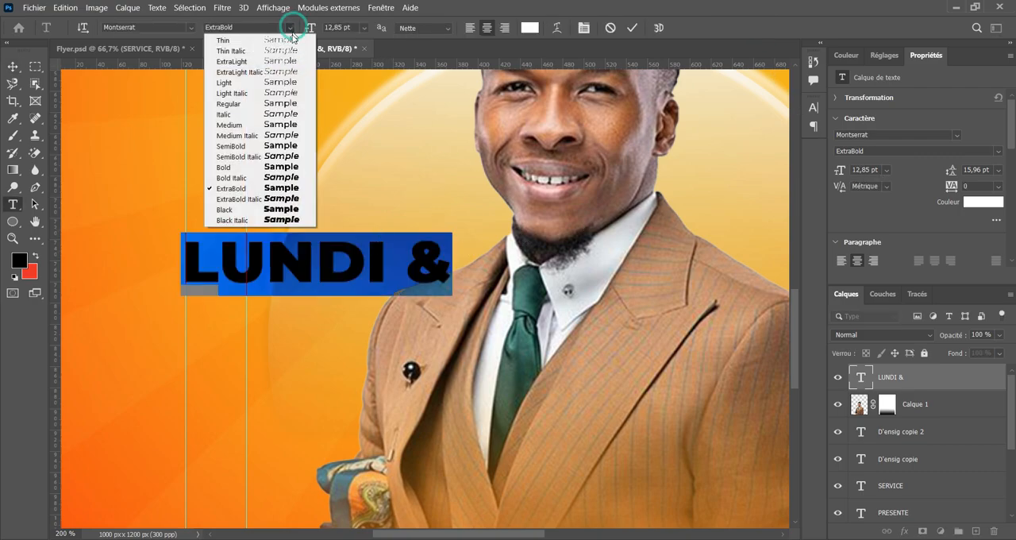
pyautogui.click(273, 147)
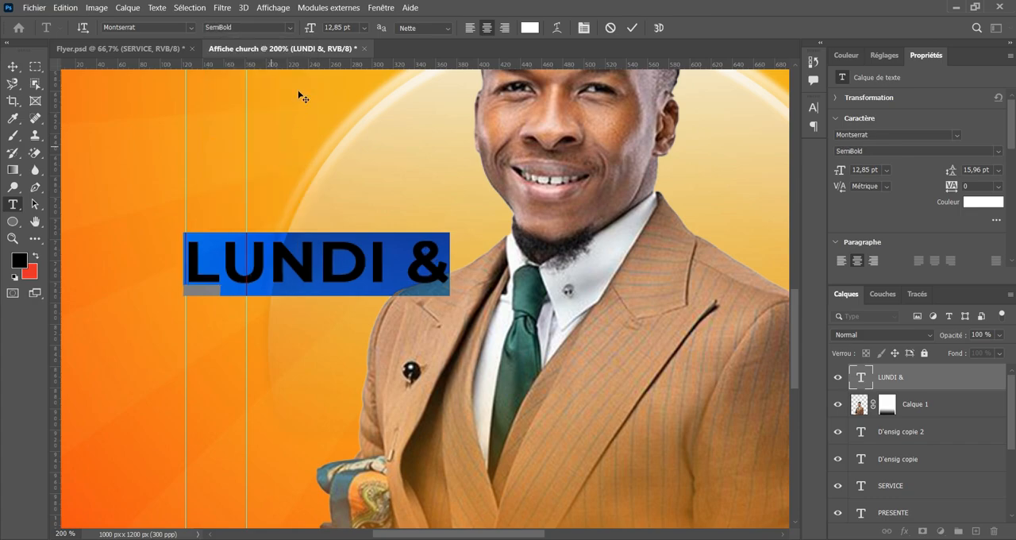
pyautogui.click(292, 32)
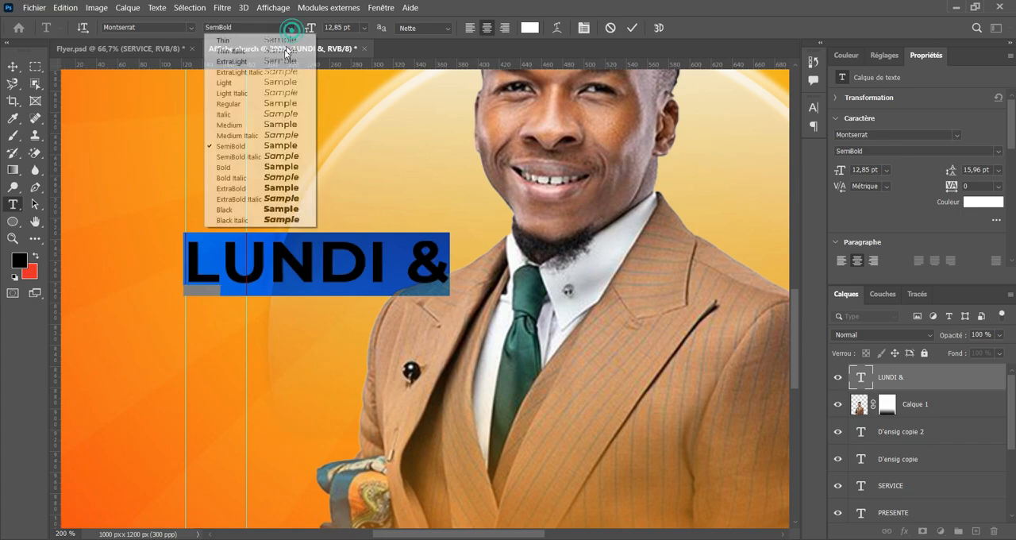
pyautogui.click(255, 165)
pyautogui.click(633, 28)
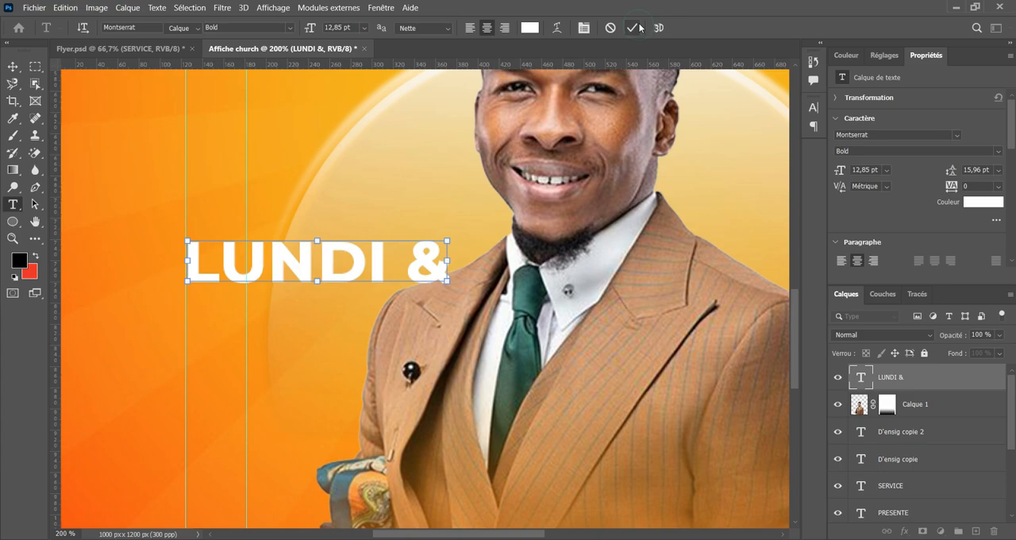
pyautogui.press('v')
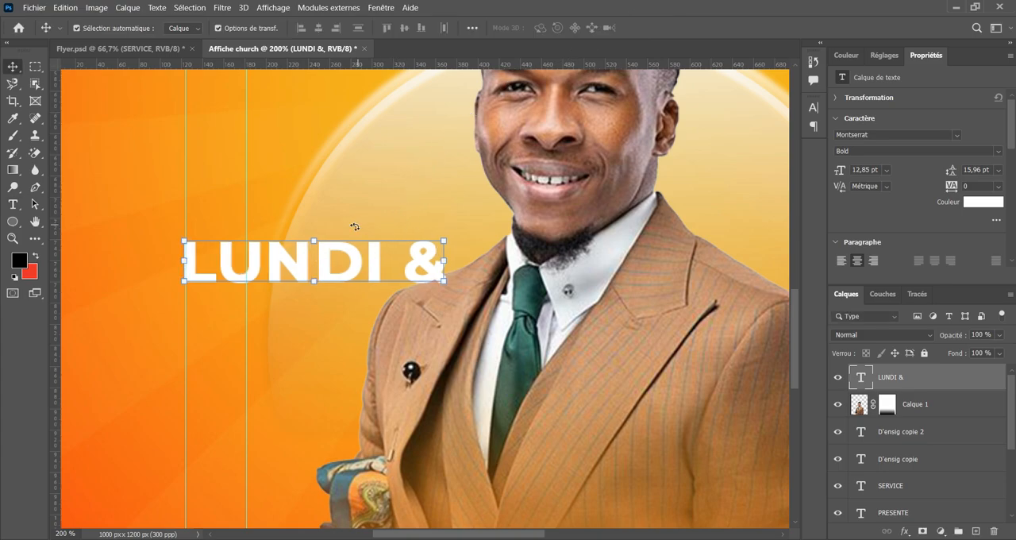
# Duplicate the LUNDI & line directly beneath itself and change the copy's text to MARDI.
pyautogui.moveTo(324, 261); pyautogui.dragTo(322, 310)
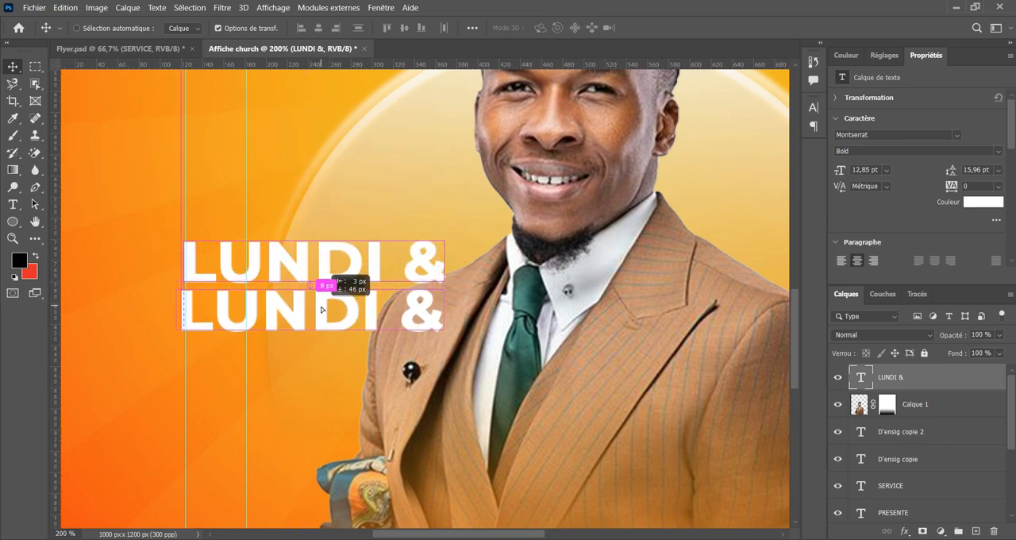
pyautogui.moveTo(322, 308)
pyautogui.mouseDown()
pyautogui.moveTo(325, 348)
pyautogui.moveTo(337, 315)
pyautogui.mouseUp()
pyautogui.doubleClick(337, 313)
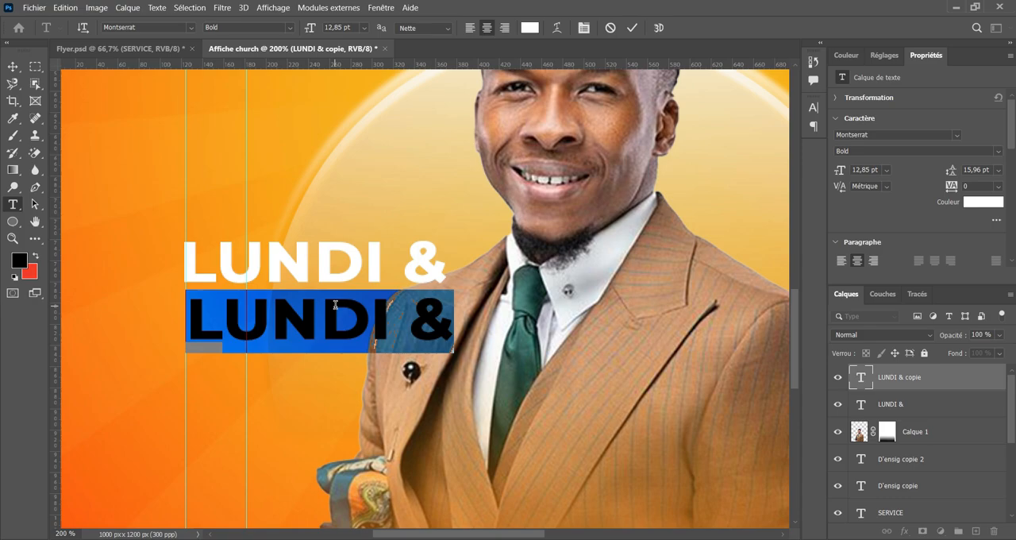
pyautogui.write('MARDI')
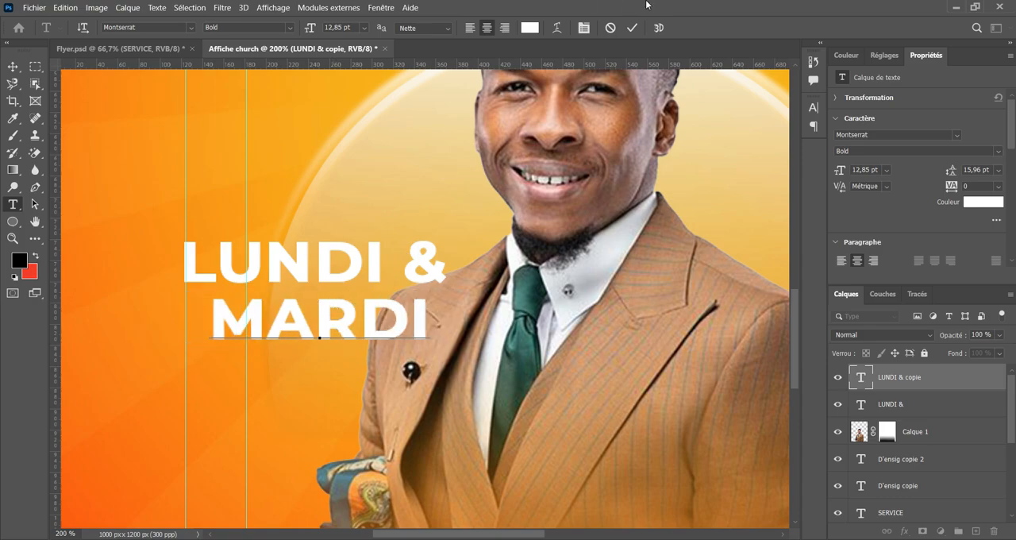
pyautogui.click(631, 28)
pyautogui.press('v')
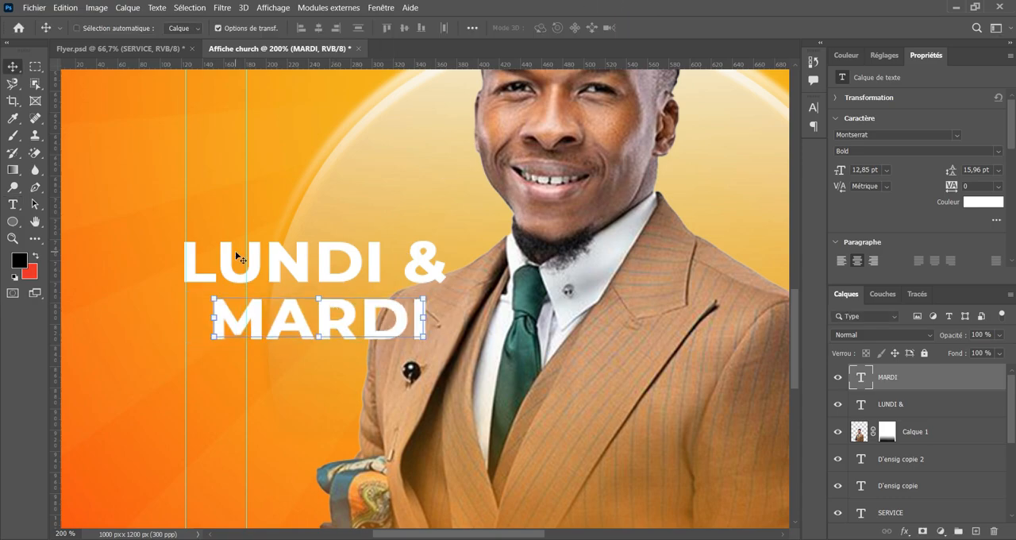
# Align MARDI with the outer left guide and scale it proportionally to 122,38 %, matching the width of LUNDI &.
pyautogui.hotkey('ctrl', '+')
pyautogui.moveTo(275, 196); pyautogui.dragTo(396, 271)
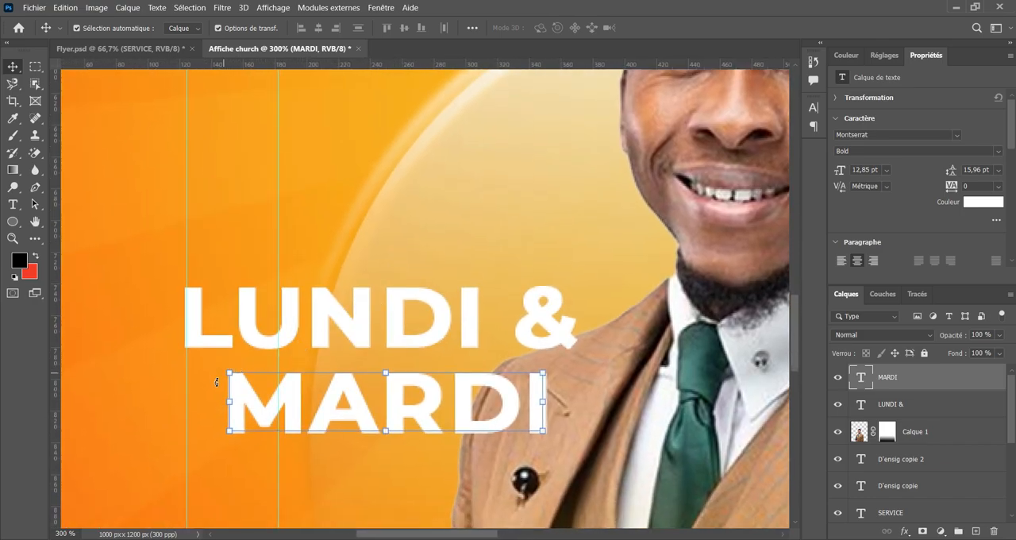
pyautogui.moveTo(227, 404); pyautogui.dragTo(187, 405)
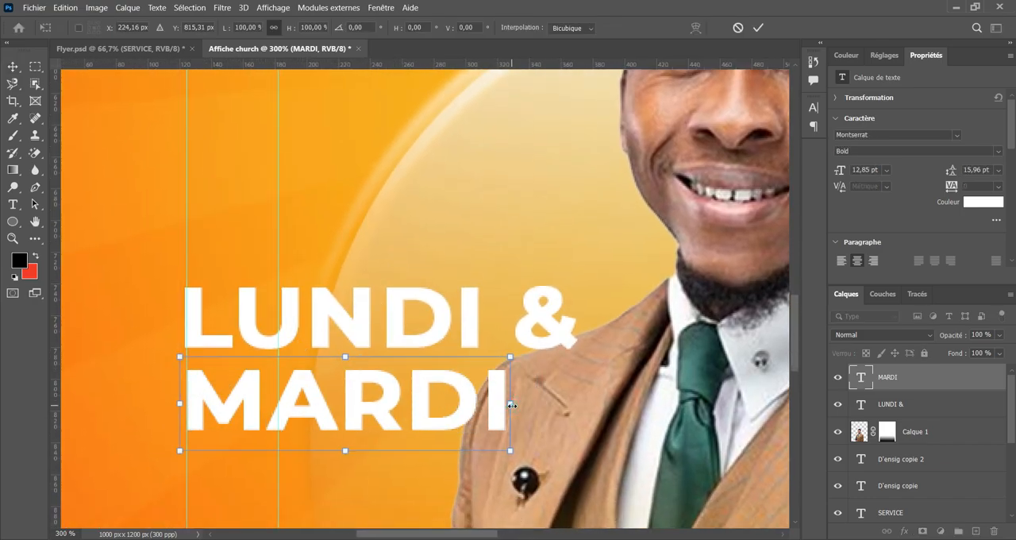
pyautogui.moveTo(511, 404); pyautogui.dragTo(585, 405)
pyautogui.press('Left')
pyautogui.press('Left')
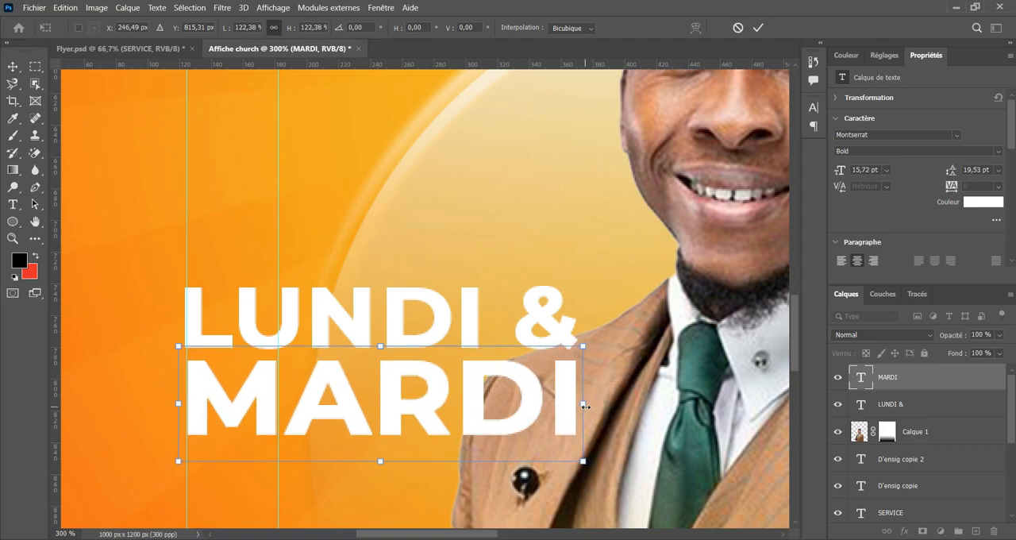
pyautogui.click(760, 28)
# After checking Flyer.psd, draw a 245 × 2 px rectangle just under MARDI in Affiche church and fill it light grey.
pyautogui.click(131, 43)
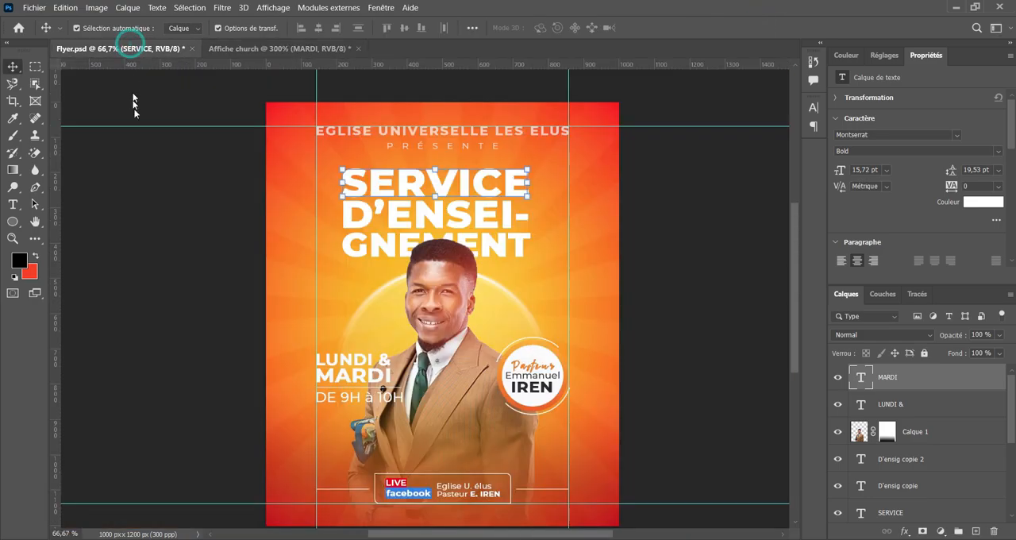
pyautogui.click(308, 48)
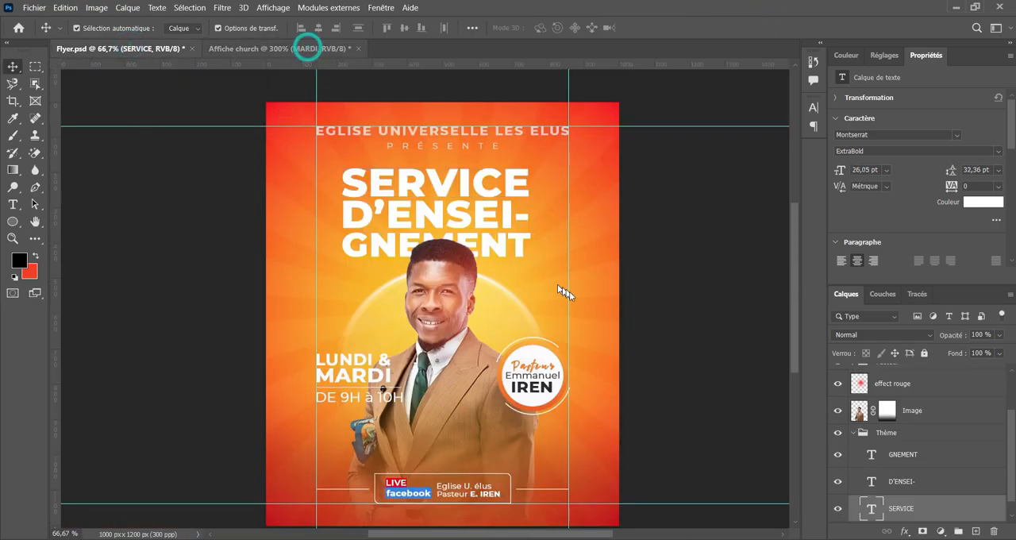
pyautogui.scroll(-4, 640, 250)
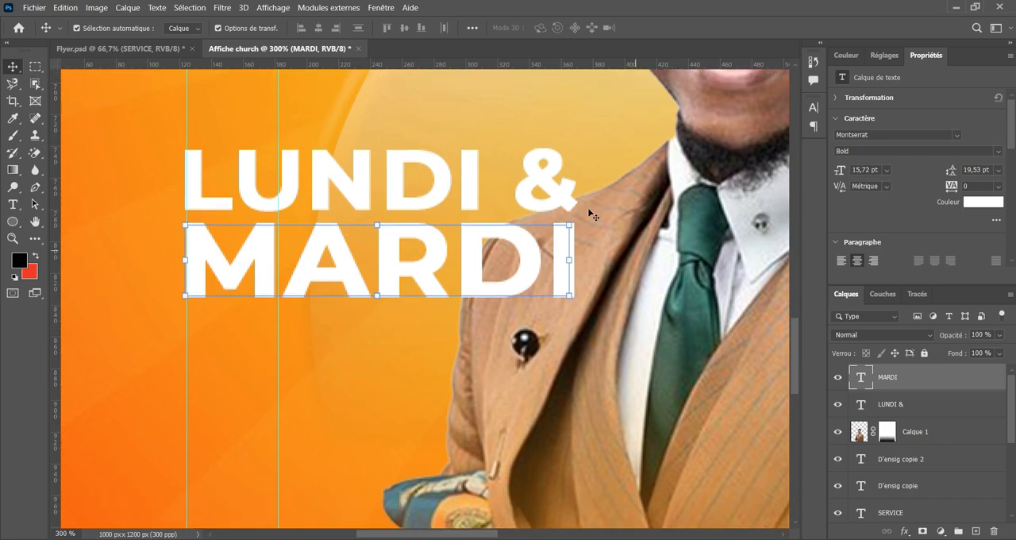
pyautogui.rightClick(13, 222)
pyautogui.click(53, 221)
pyautogui.hotkey('ctrl', '+')
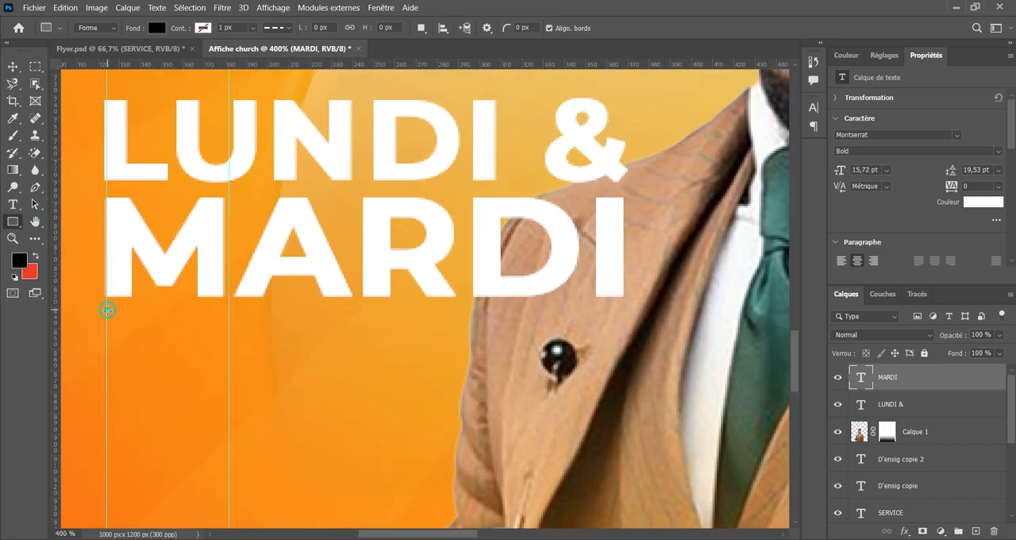
pyautogui.moveTo(107, 309); pyautogui.dragTo(624, 311)
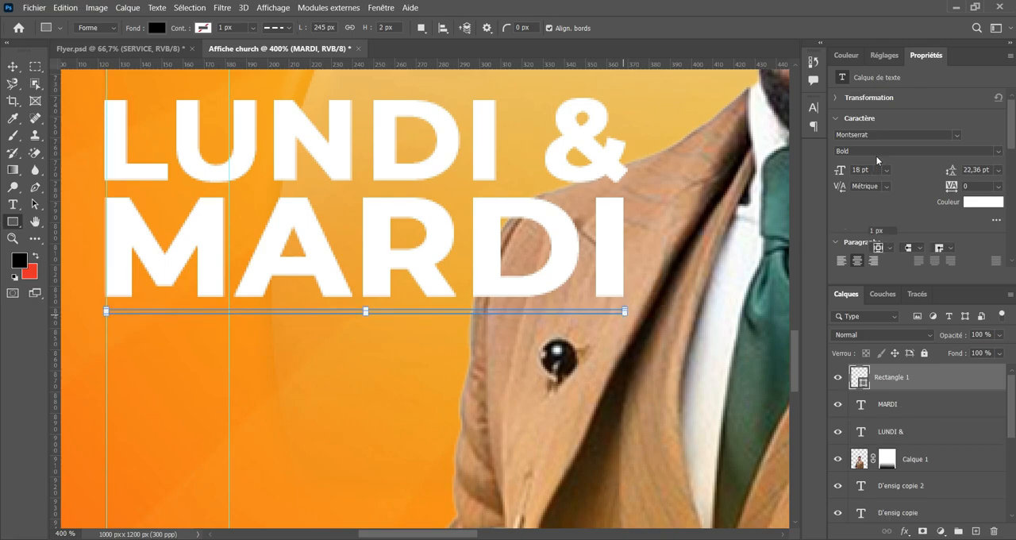
pyautogui.click(884, 192)
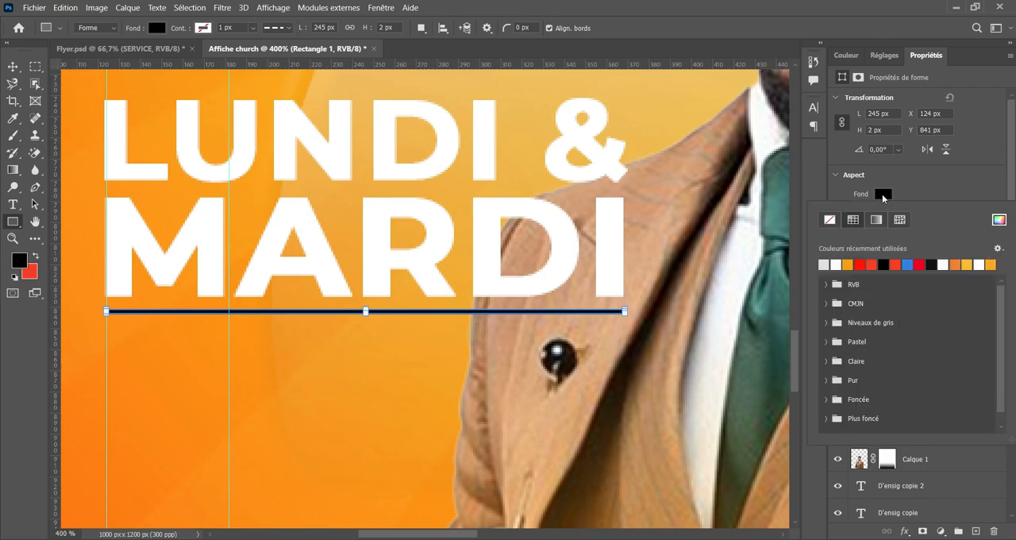
pyautogui.click(825, 264)
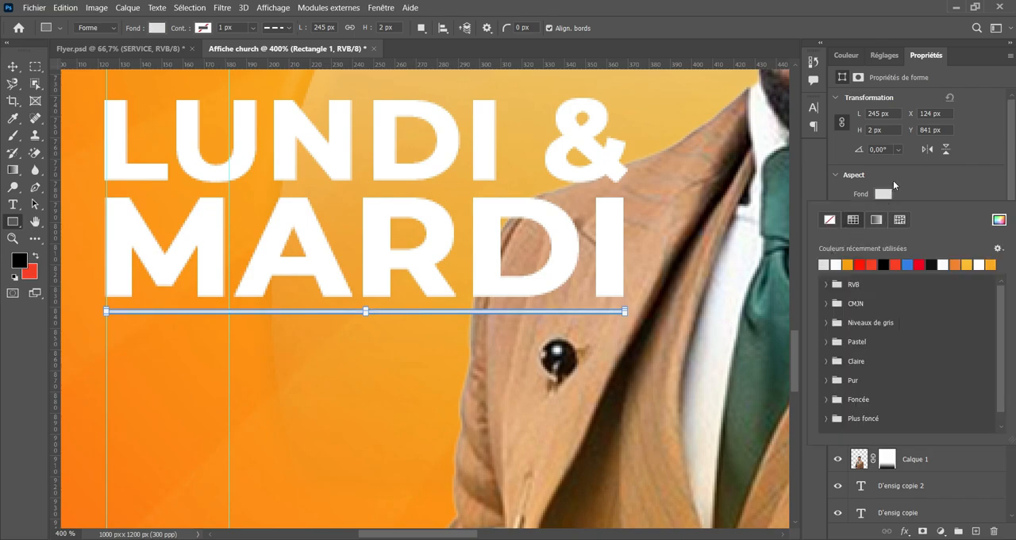
# Change the fill of the rectangle under MARDI to white and nudge it down to Y 845 px.
pyautogui.click(883, 194)
pyautogui.click(884, 193)
pyautogui.click(838, 263)
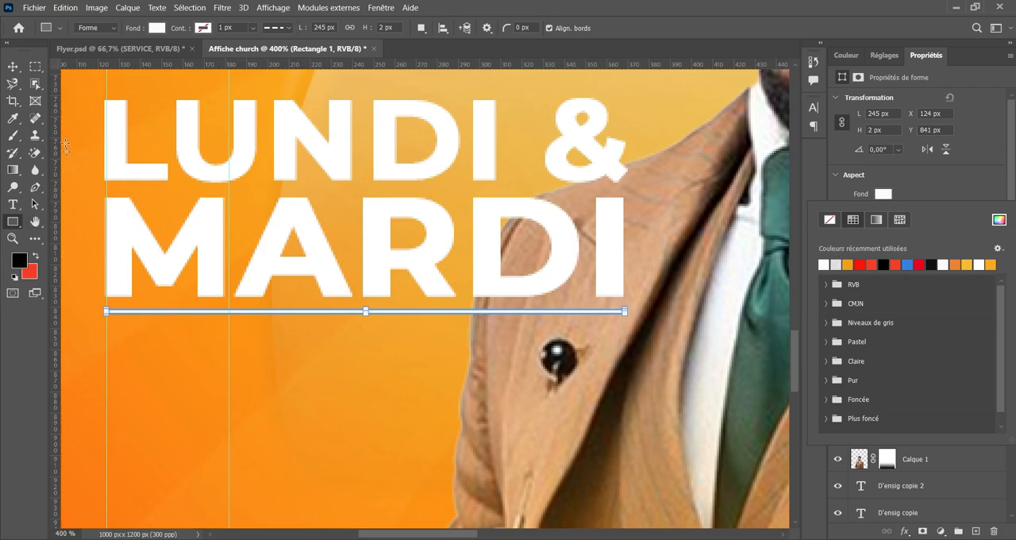
pyautogui.click(13, 66)
pyautogui.press('Down')
pyautogui.press('Down')
pyautogui.press('Down')
pyautogui.press('Down')
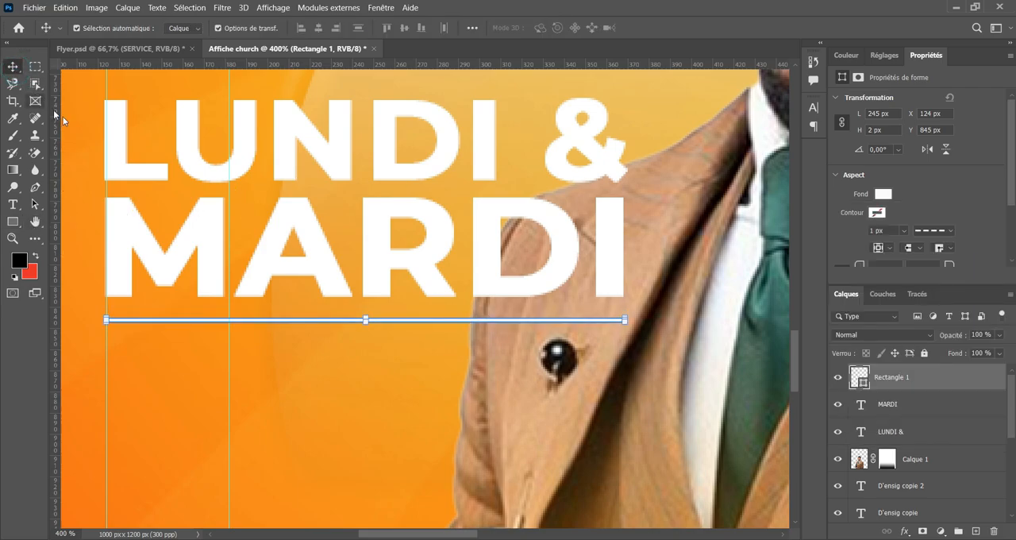
pyautogui.click(304, 359)
# Duplicate MARDI straight down below the white line and change the copy's text to DE 9H A 10H.
pyautogui.scroll(-2, 331, 306)
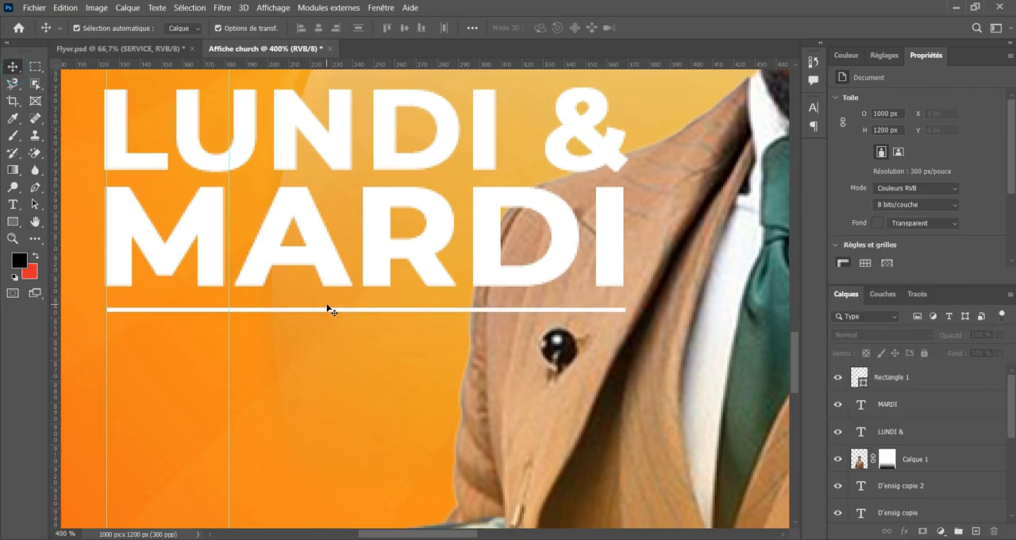
pyautogui.scroll(-2, 401, 216)
pyautogui.click(389, 197)
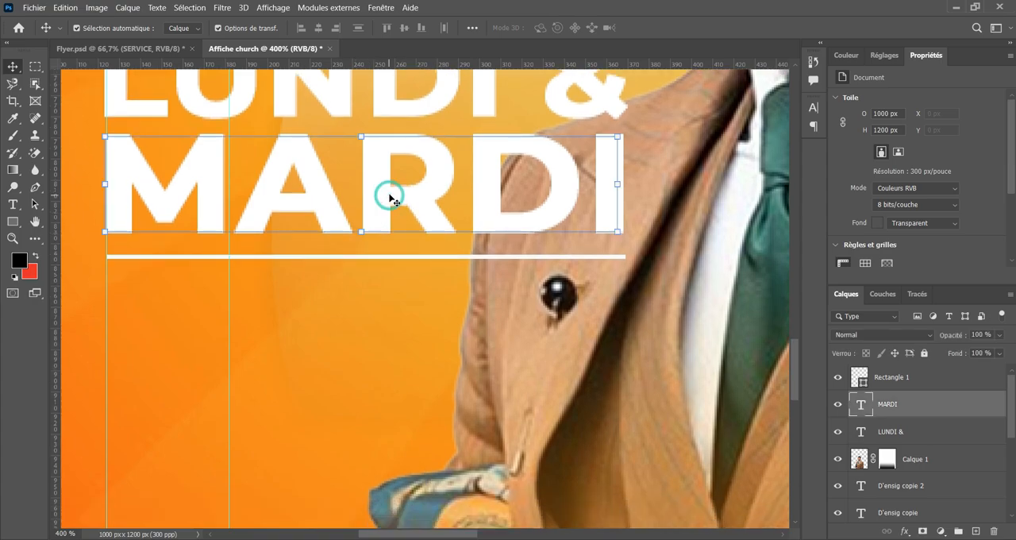
pyautogui.moveTo(374, 198); pyautogui.dragTo(382, 335)
pyautogui.doubleClick(381, 334)
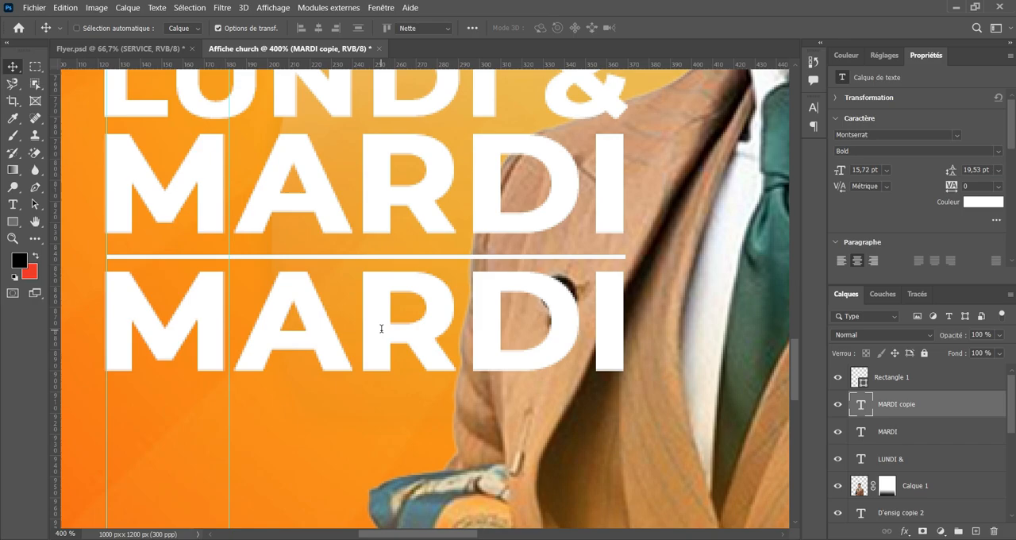
pyautogui.write('DE')
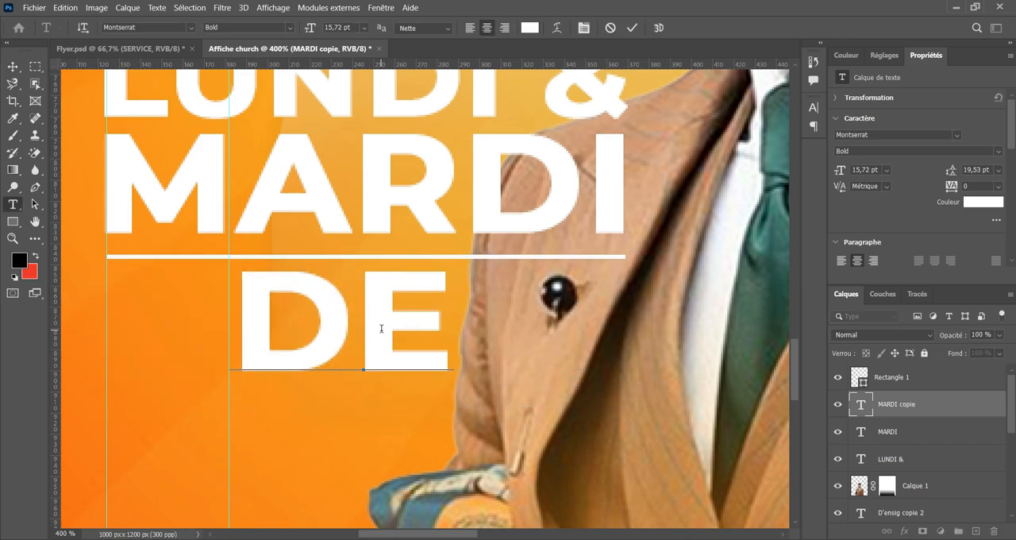
pyautogui.write(' 9H')
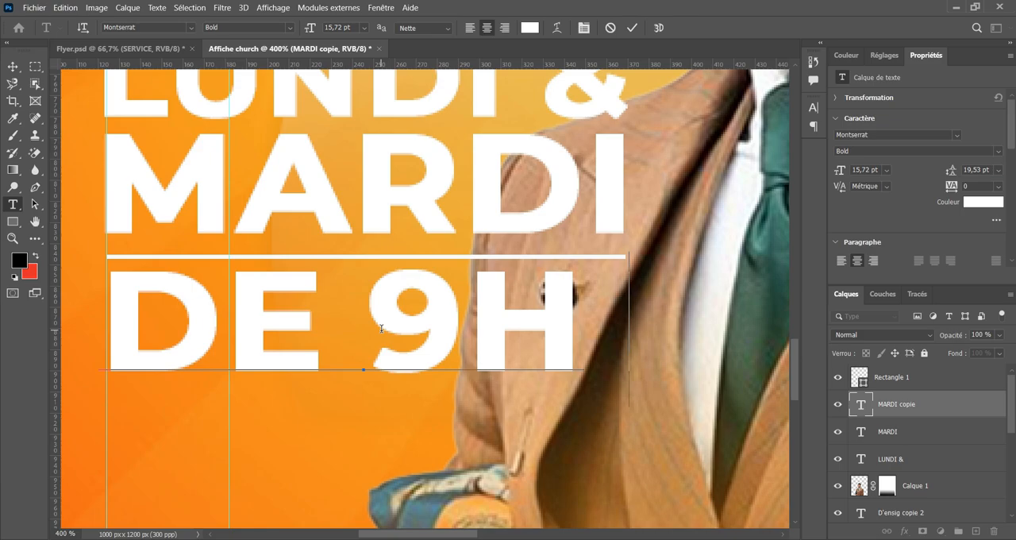
pyautogui.write(' A')
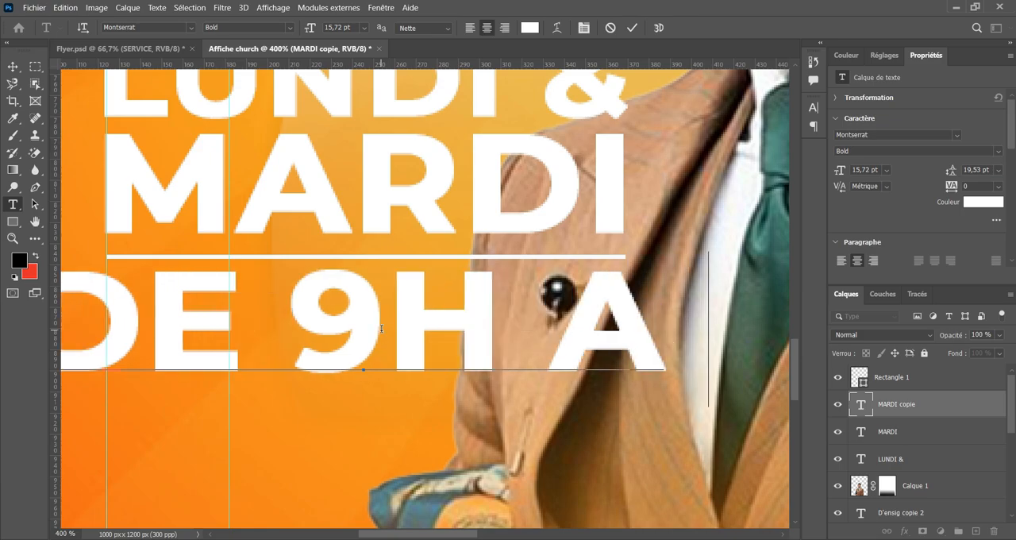
pyautogui.write('10H')
pyautogui.hotkey('ctrl', '-')
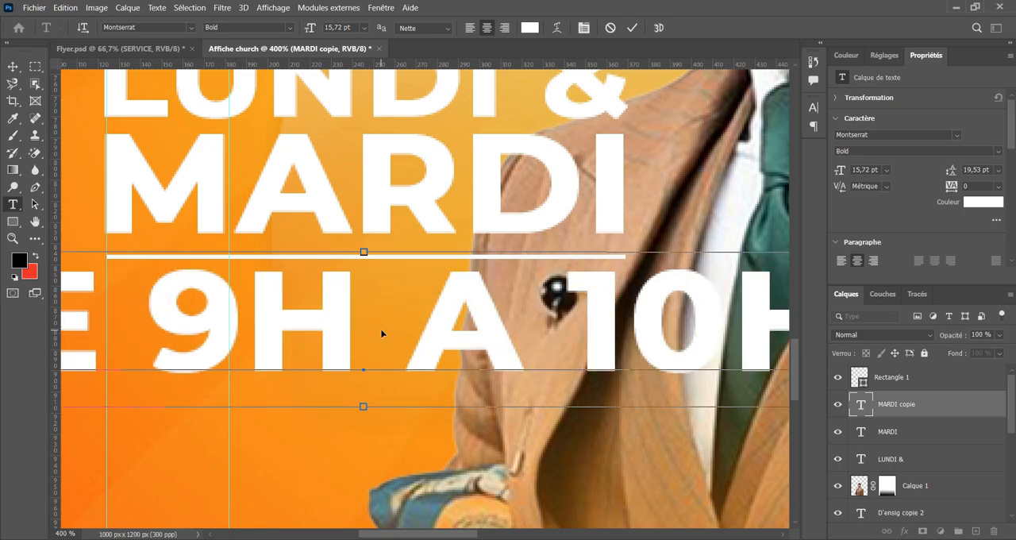
pyautogui.scroll(1, 330, 129)
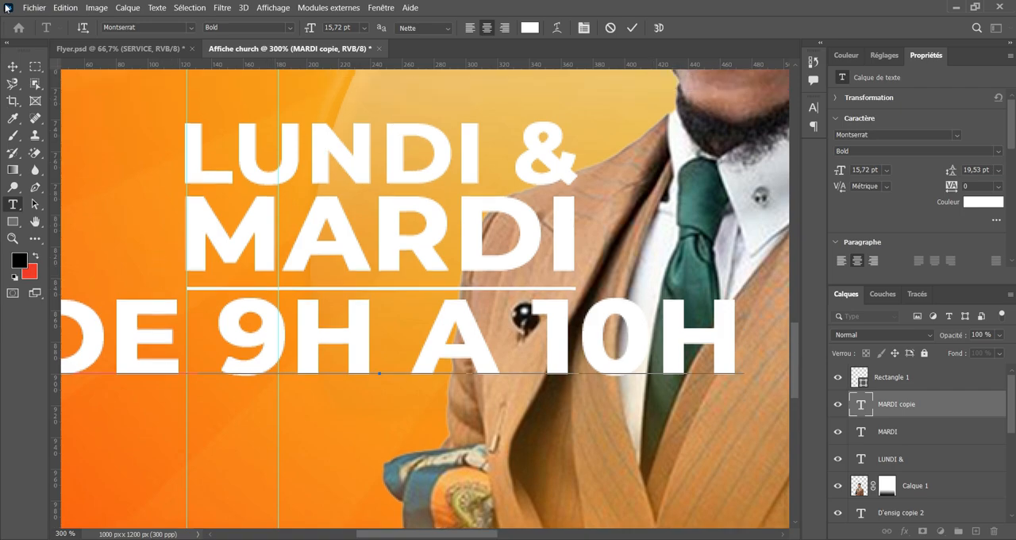
pyautogui.click(13, 67)
# Scale DE 9H A 10H proportionally to 54,43 % so it spans from the outer left guide to the right end of the line.
pyautogui.moveTo(179, 332); pyautogui.dragTo(229, 327)
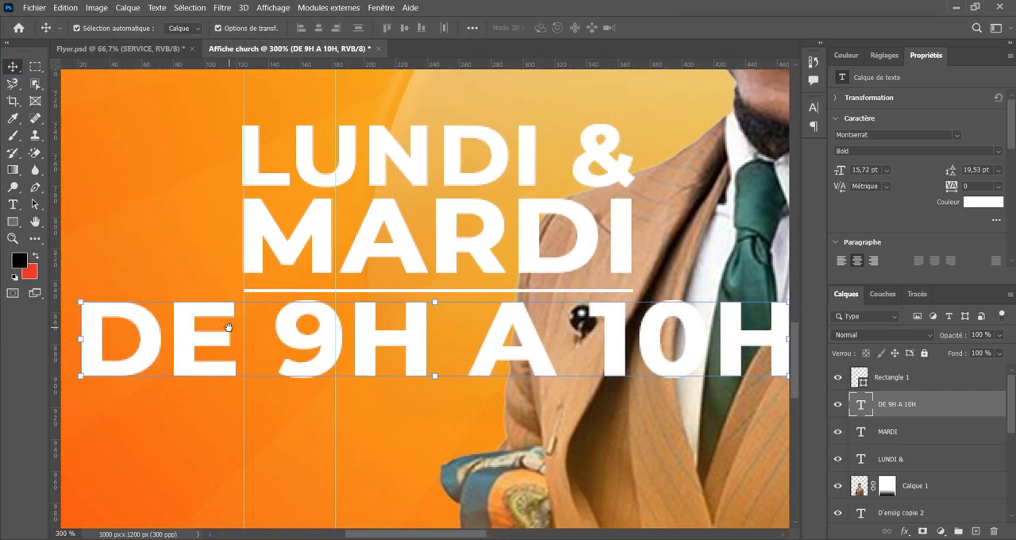
pyautogui.click(82, 339)
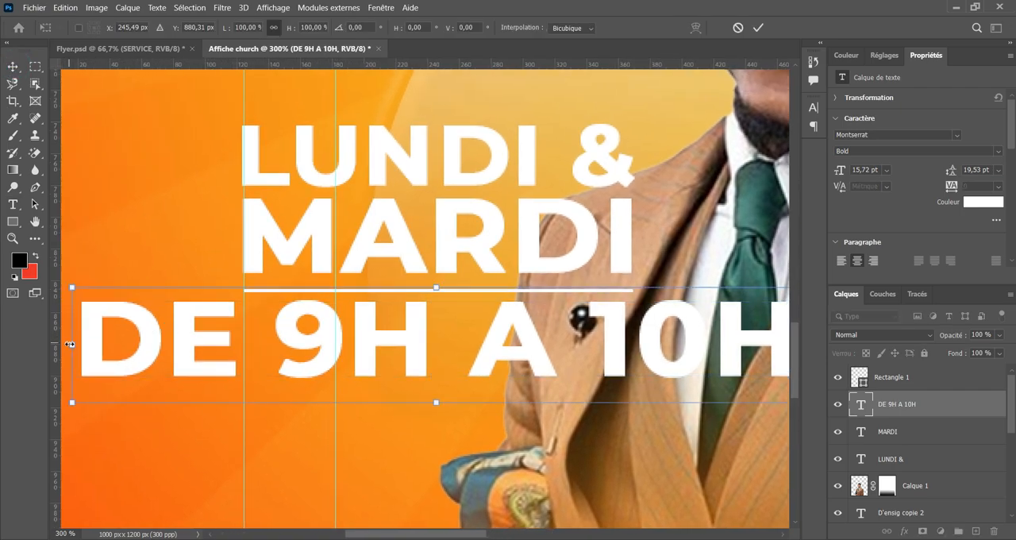
pyautogui.moveTo(71, 344); pyautogui.dragTo(238, 371)
pyautogui.scroll(1, 376, 371)
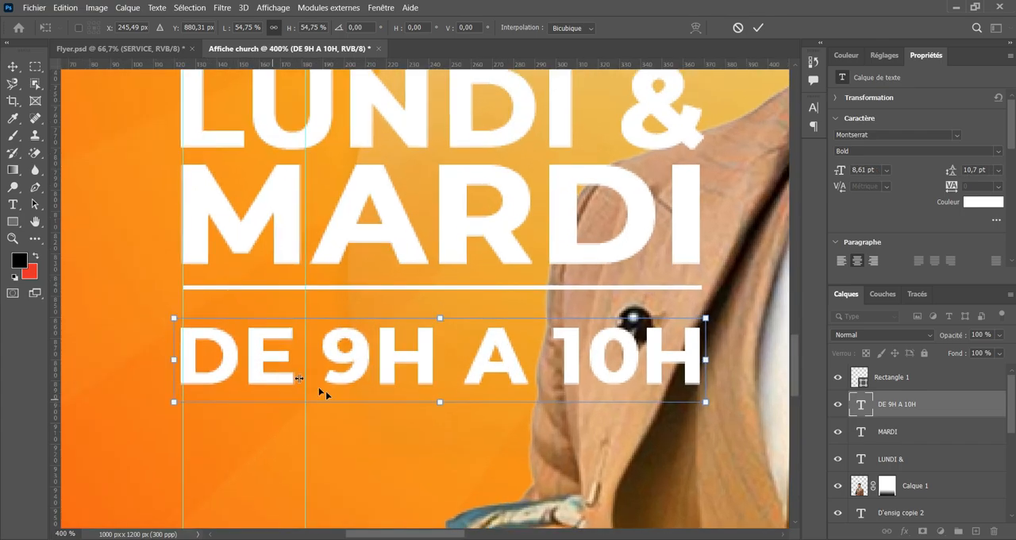
pyautogui.moveTo(174, 319); pyautogui.dragTo(176, 318)
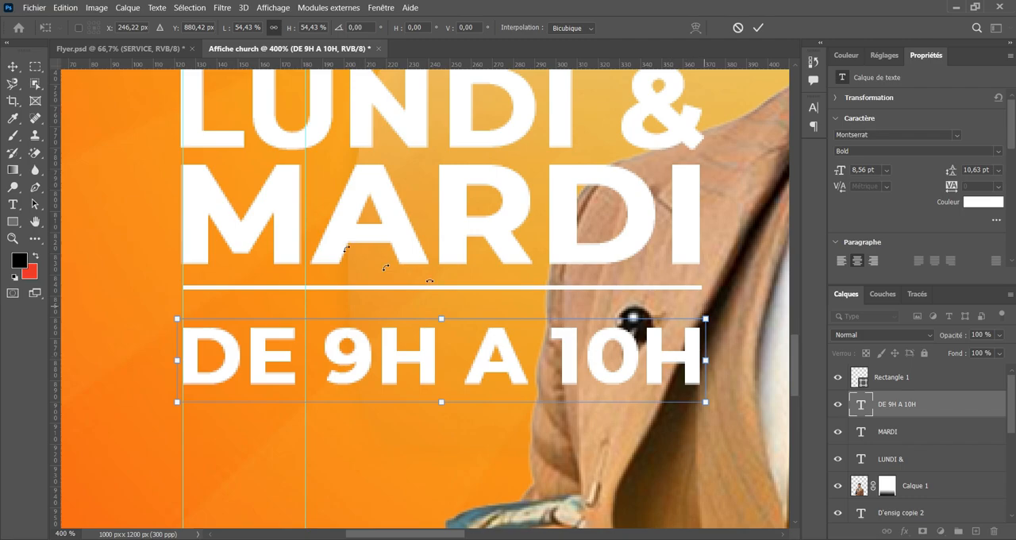
pyautogui.moveTo(59, 247); pyautogui.dragTo(699, 290)
pyautogui.click(700, 264)
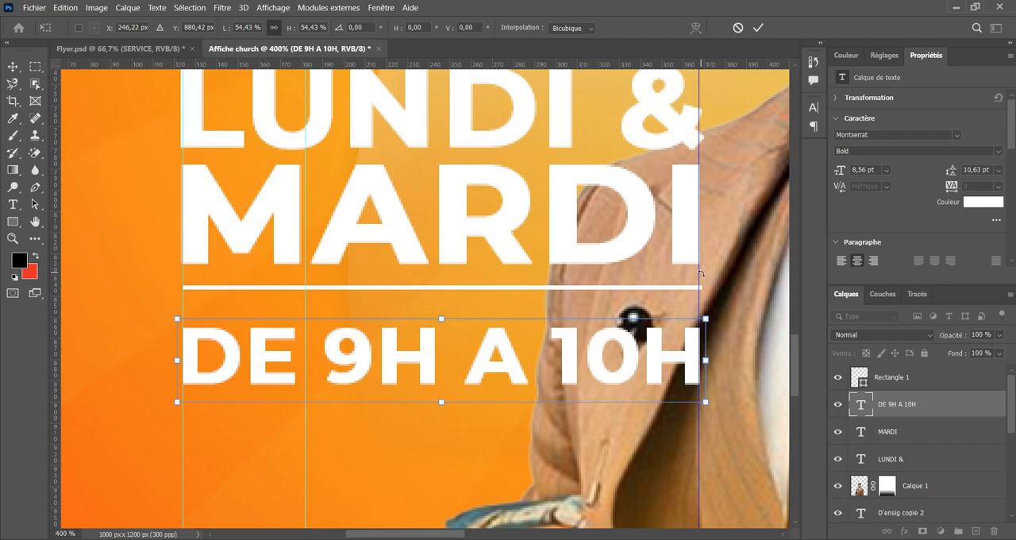
pyautogui.press('Delete')
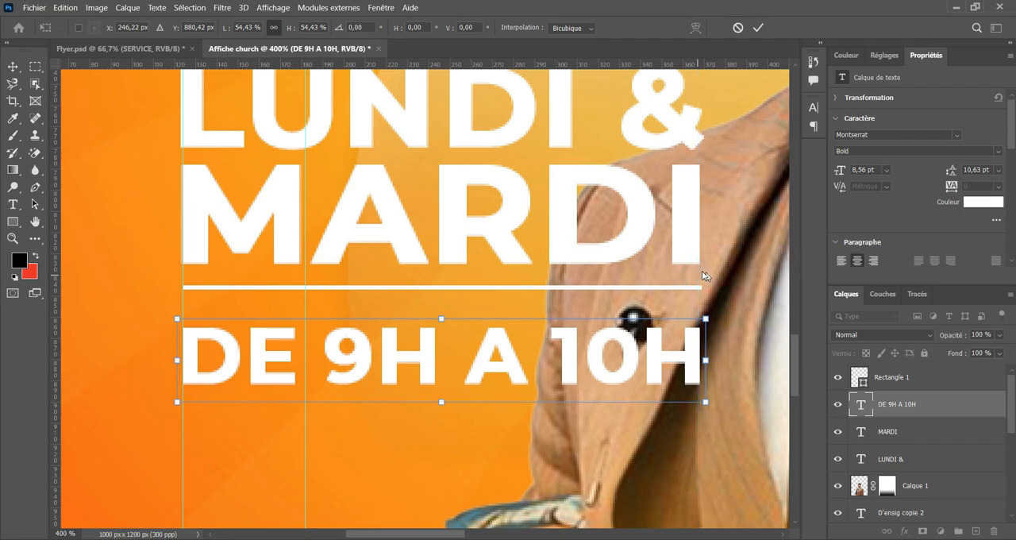
# Apply the scaling, set DE 9H A 10H to Montserrat Regular, and enlarge it proportionally to 103,56 % to match the white line's width.
pyautogui.click(759, 28)
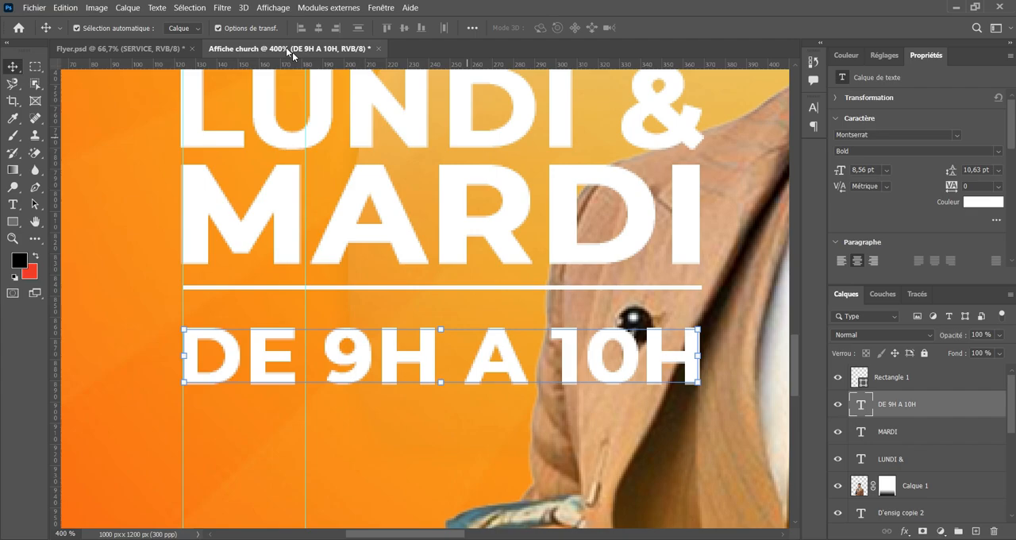
pyautogui.doubleClick(574, 357)
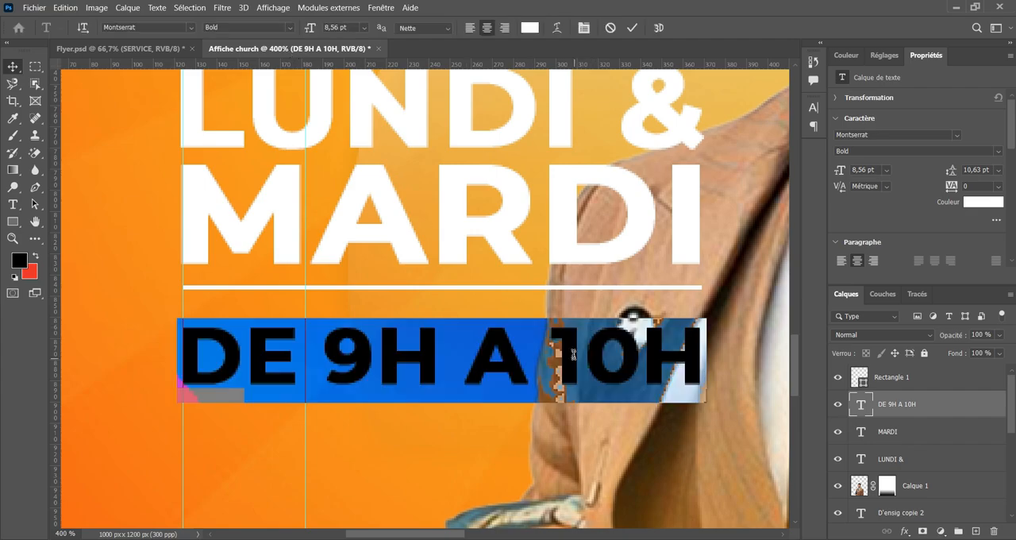
pyautogui.click(290, 27)
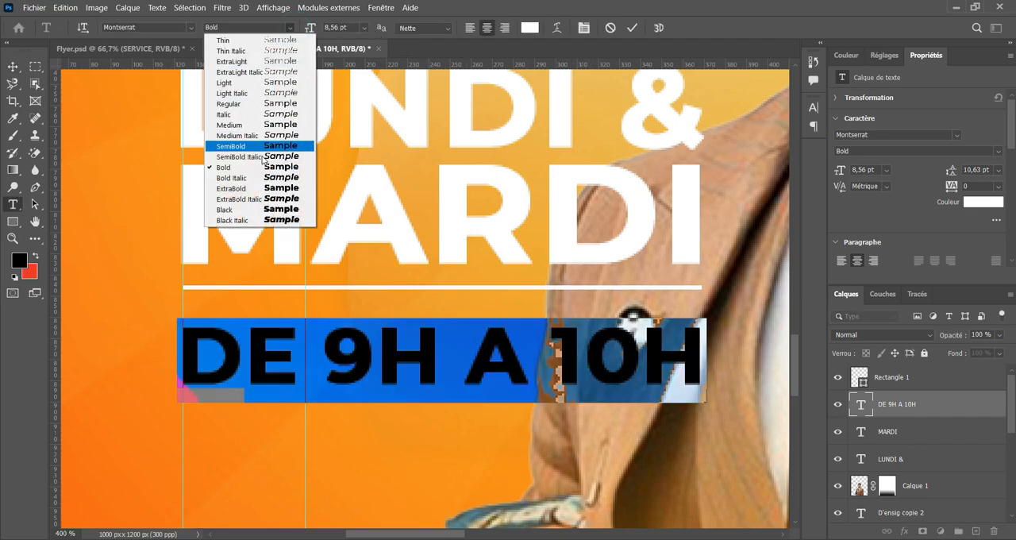
pyautogui.click(244, 104)
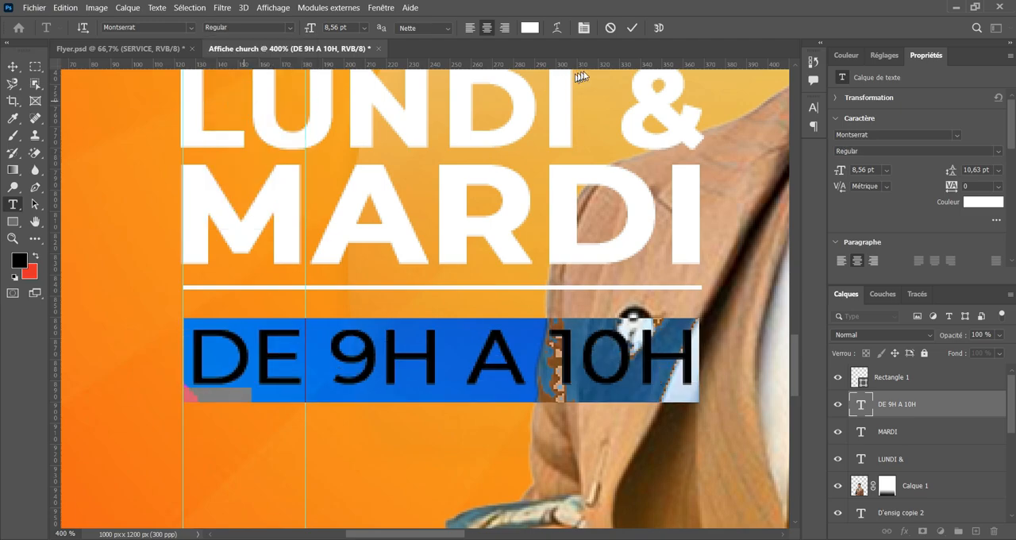
pyautogui.click(635, 28)
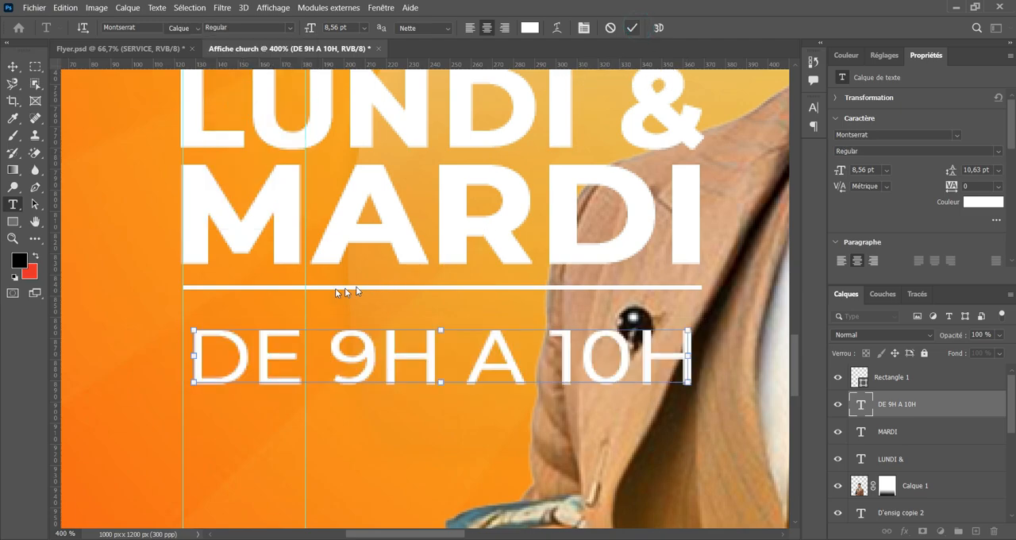
pyautogui.press('v')
pyautogui.moveTo(192, 326); pyautogui.dragTo(175, 316)
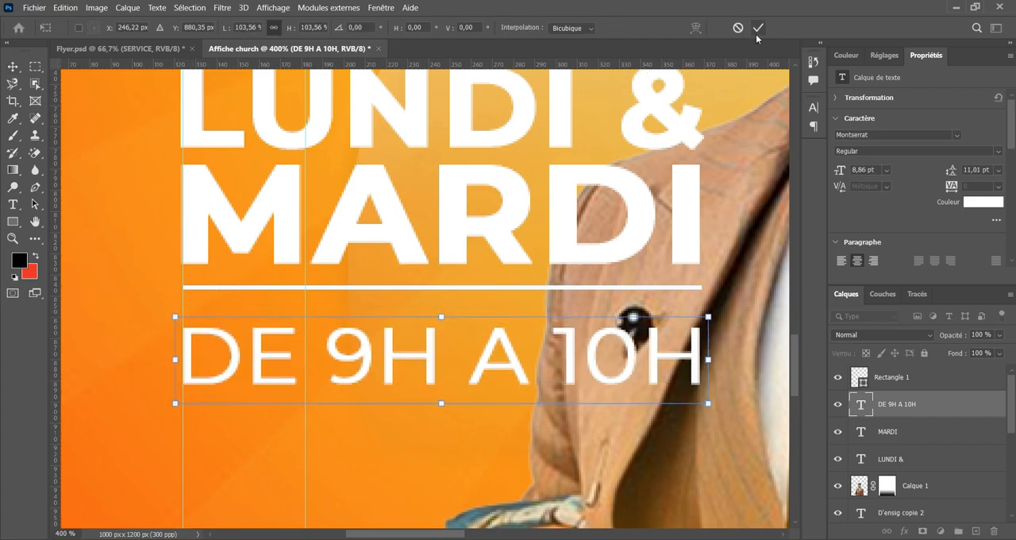
# Move the white line slightly down, centring it between MARDI and DE 9H A 10H.
pyautogui.click(548, 288)
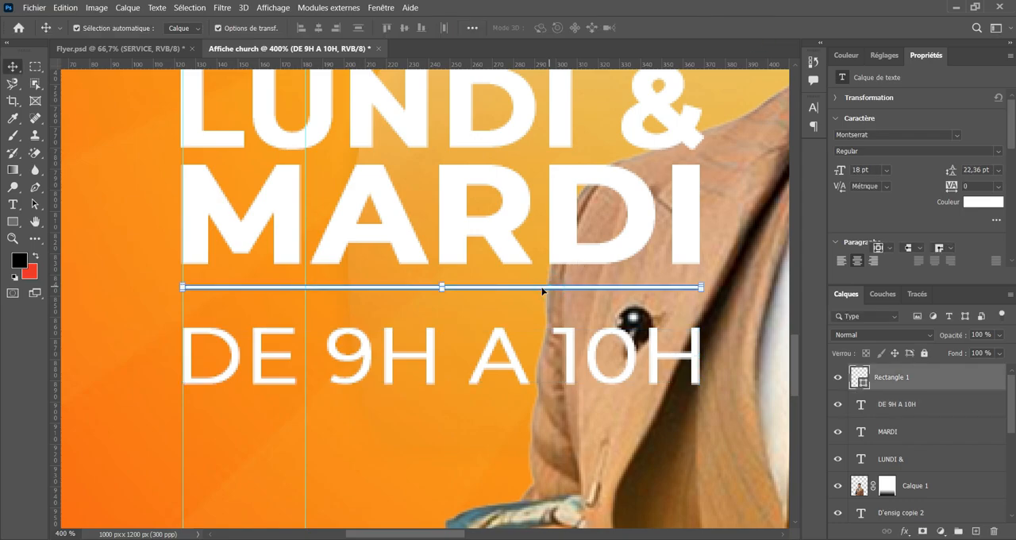
pyautogui.moveTo(543, 291); pyautogui.dragTo(541, 299)
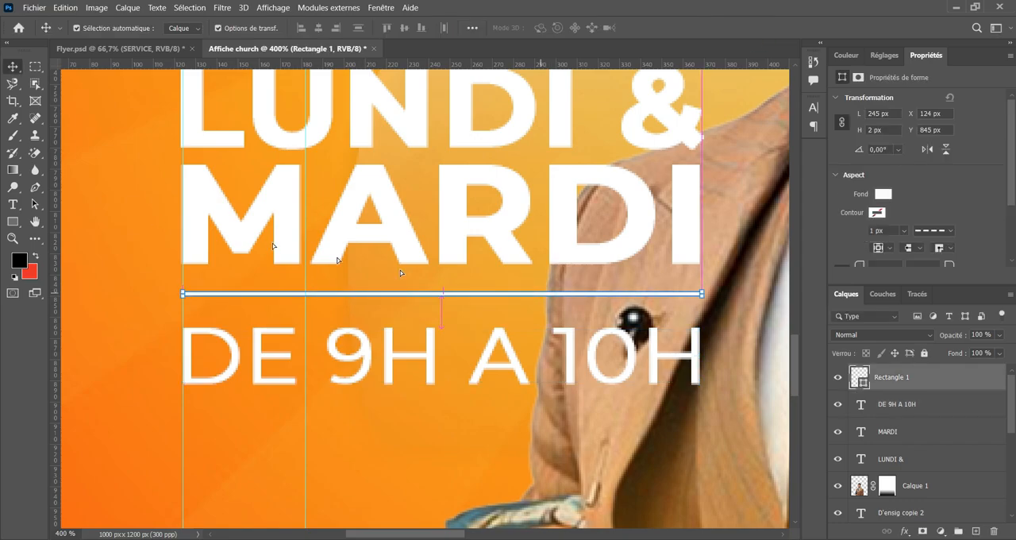
pyautogui.click(151, 214)
# Compare the date block with the one in Flyer.psd and examine the whole poster in Affiche church.
pyautogui.click(143, 49)
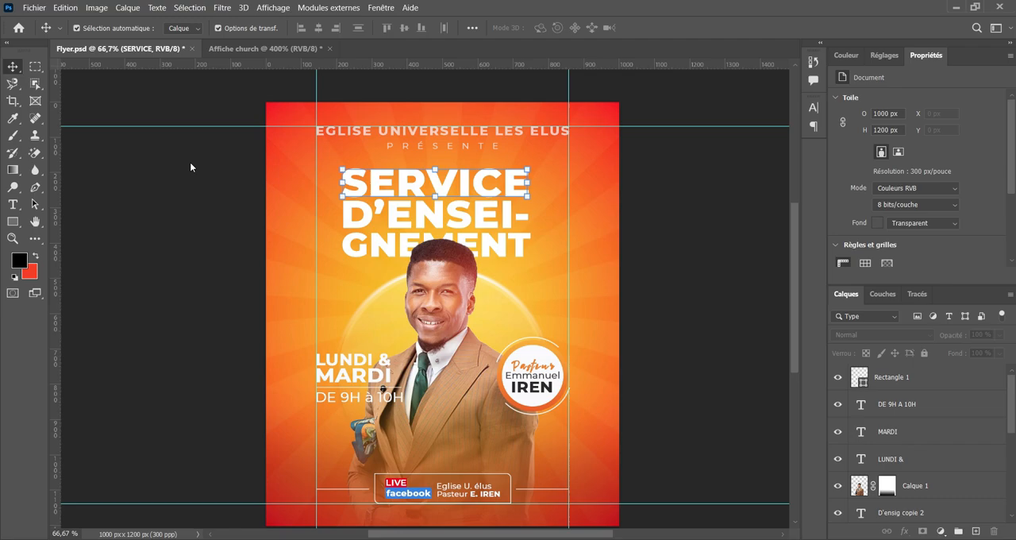
pyautogui.click(251, 49)
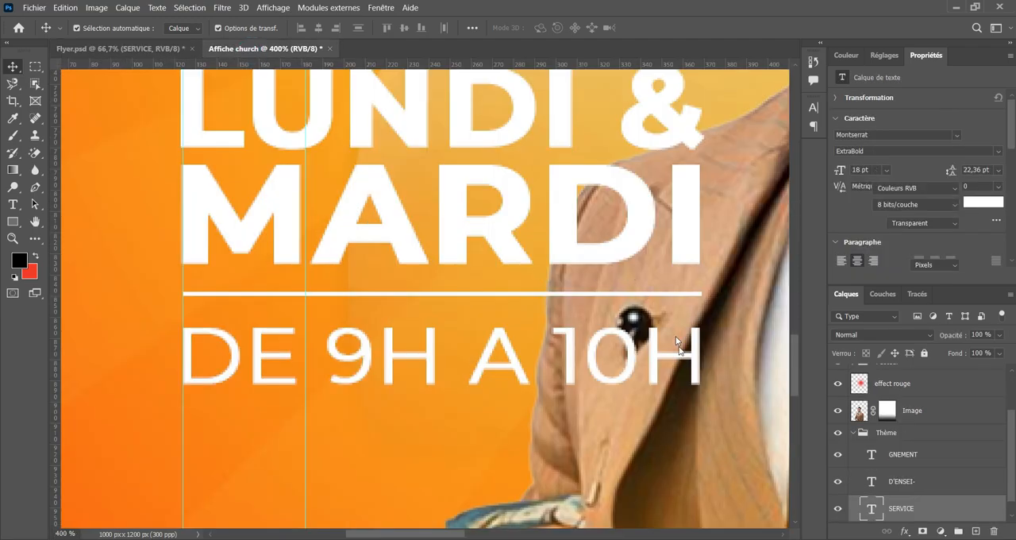
pyautogui.click(582, 443)
pyautogui.hotkey('ctrl', '-')
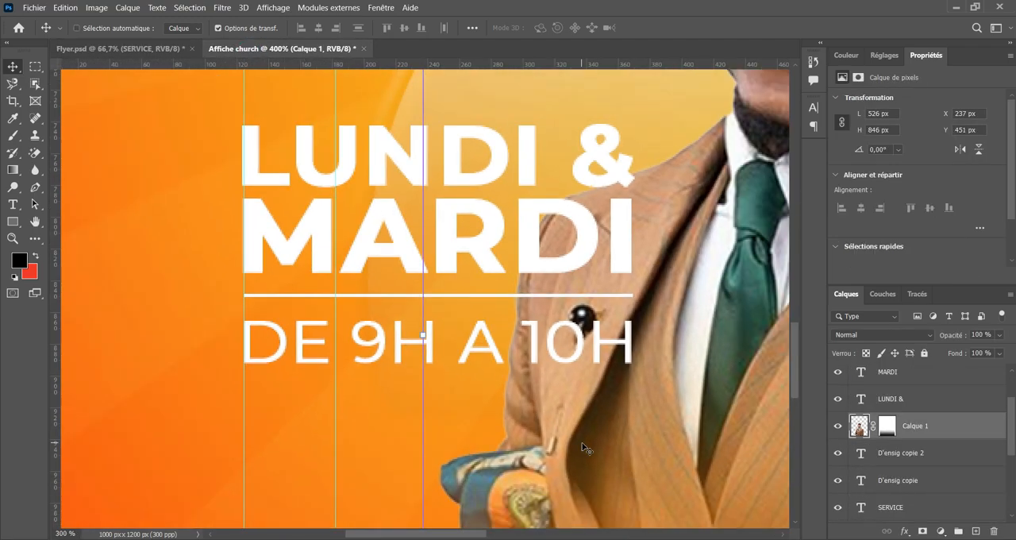
pyautogui.hotkey('ctrl', '-')
pyautogui.hotkey('ctrl', '-')
pyautogui.hotkey('ctrl', '-')
pyautogui.moveTo(588, 239); pyautogui.dragTo(531, 329)
pyautogui.click(746, 282)
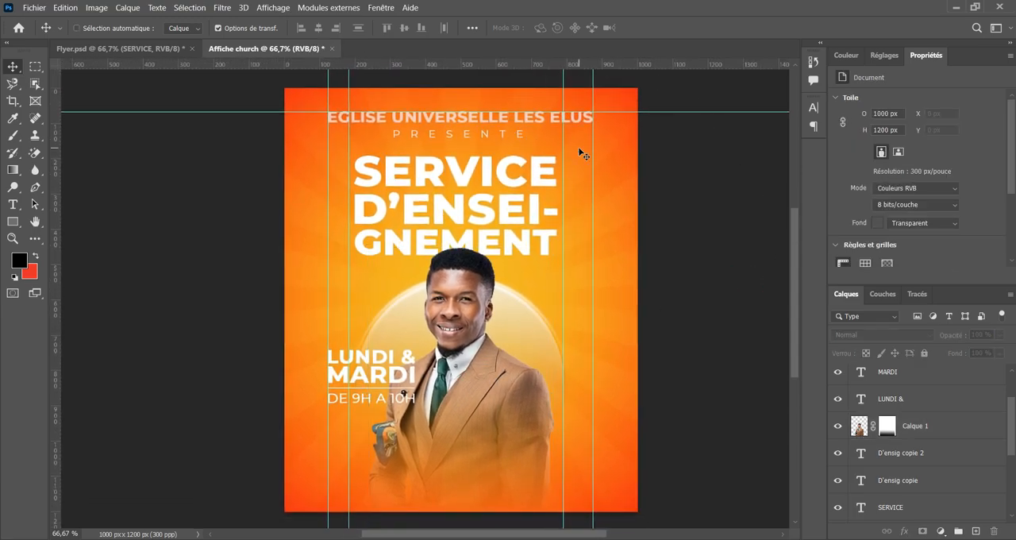
# Shift MARDI slightly down to open the gap below LUNDI &.
pyautogui.hotkey('ctrl', '+')
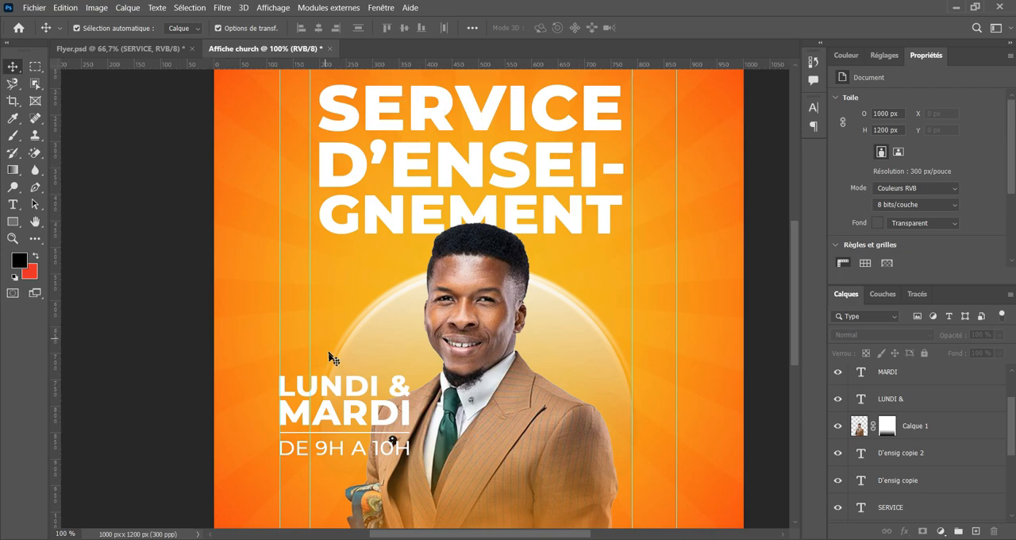
pyautogui.click(342, 389)
pyautogui.click(361, 418)
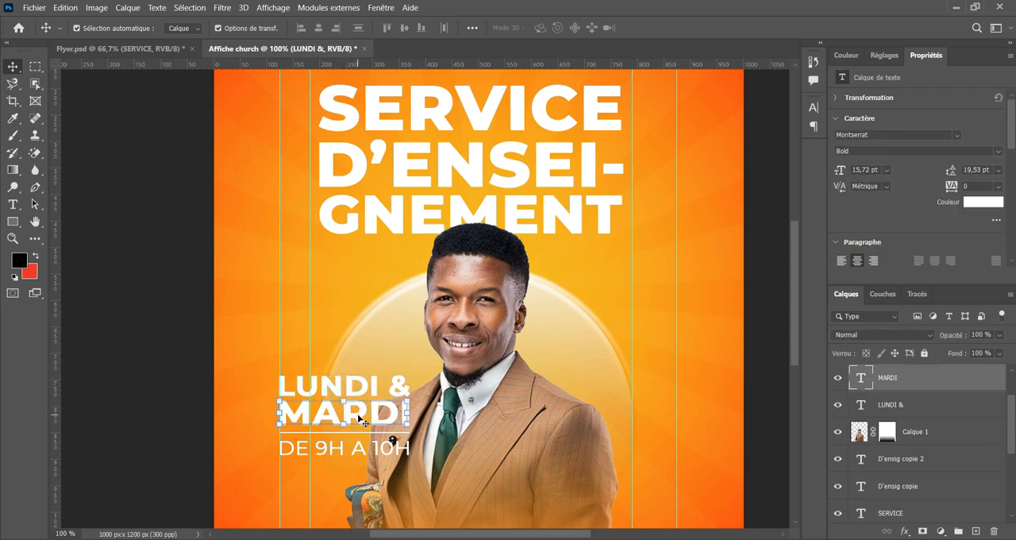
pyautogui.moveTo(375, 403); pyautogui.dragTo(376, 406)
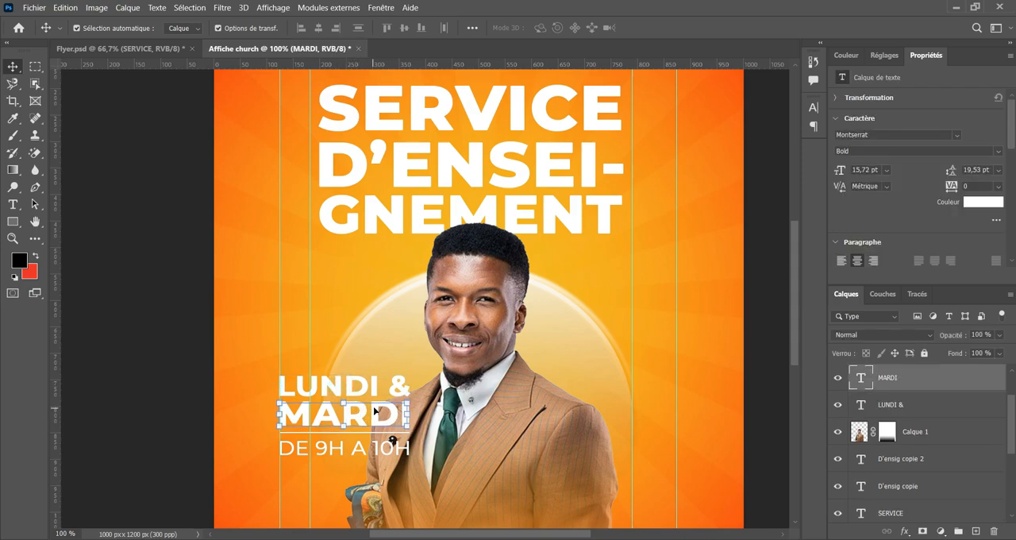
pyautogui.click(734, 277)
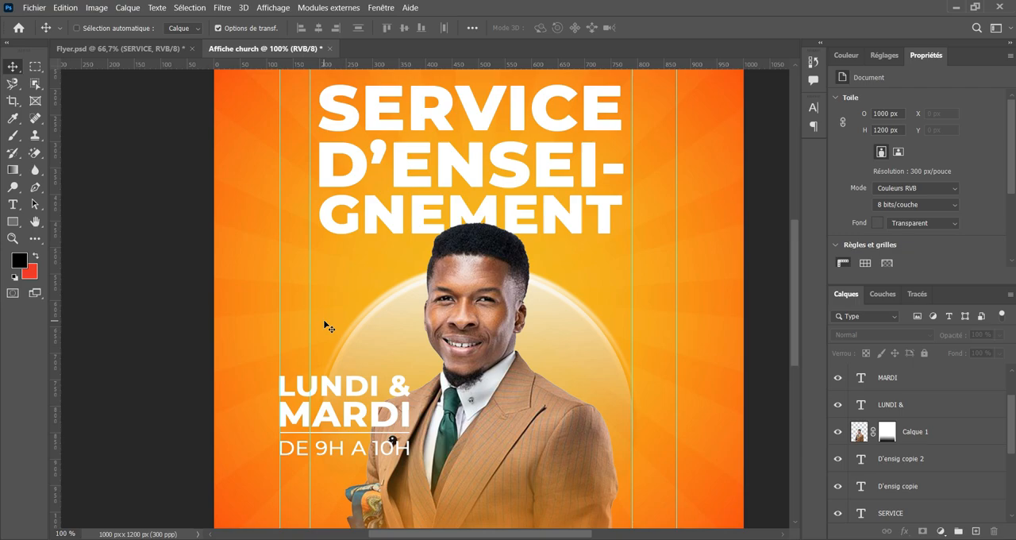
pyautogui.hotkey('ctrl', '-')
pyautogui.hotkey('ctrl', '-')
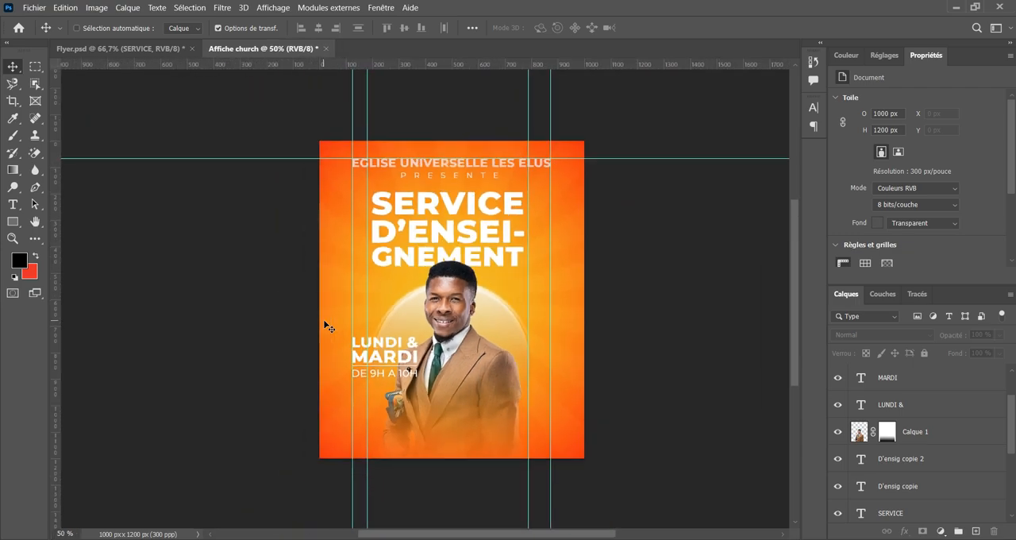
pyautogui.hotkey('ctrl', '+')
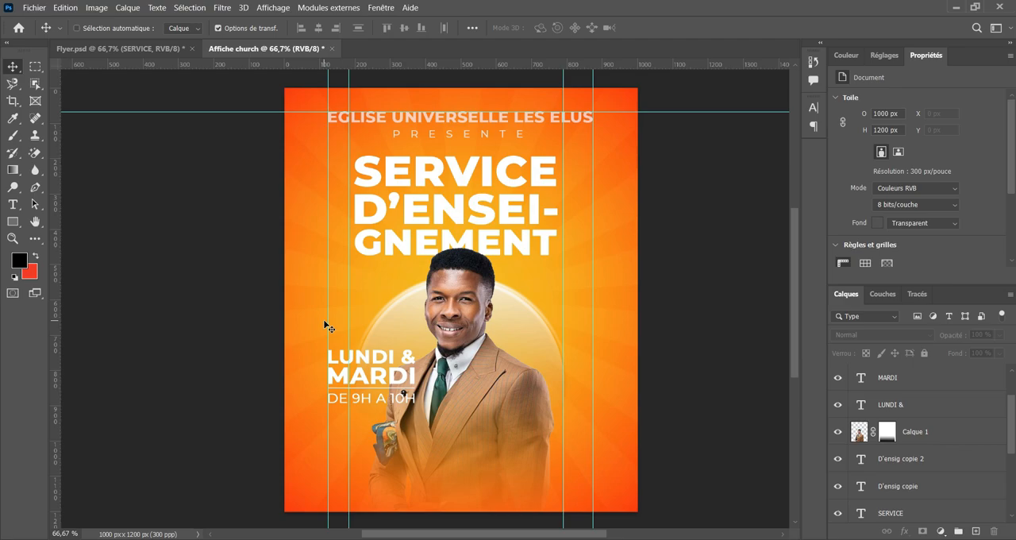
# Activate the Ellipse tool without a stroke and add a new empty layer above Rectangle 1.
pyautogui.hotkey('ctrl', '+')
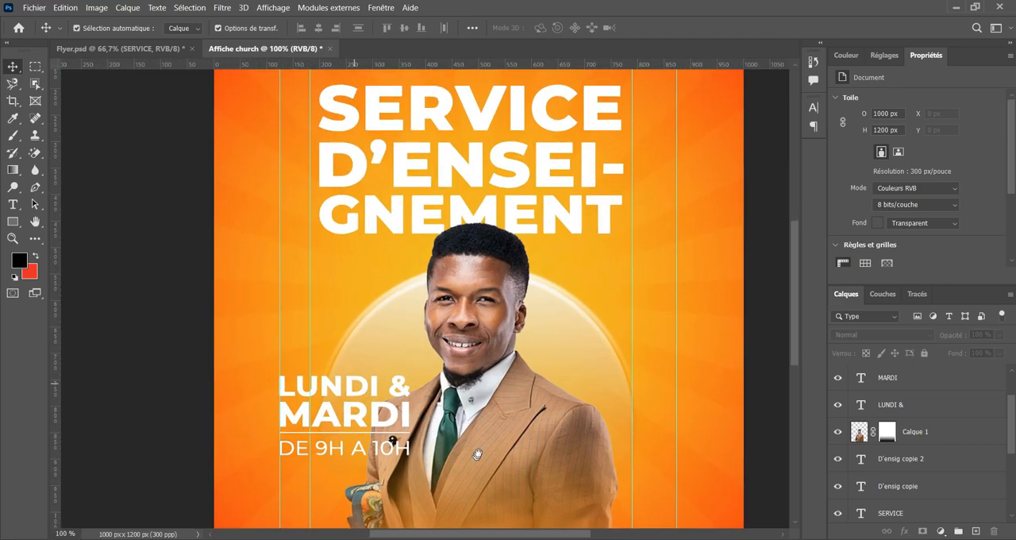
pyautogui.moveTo(478, 453); pyautogui.dragTo(345, 359)
pyautogui.hotkey('ctrl', '+')
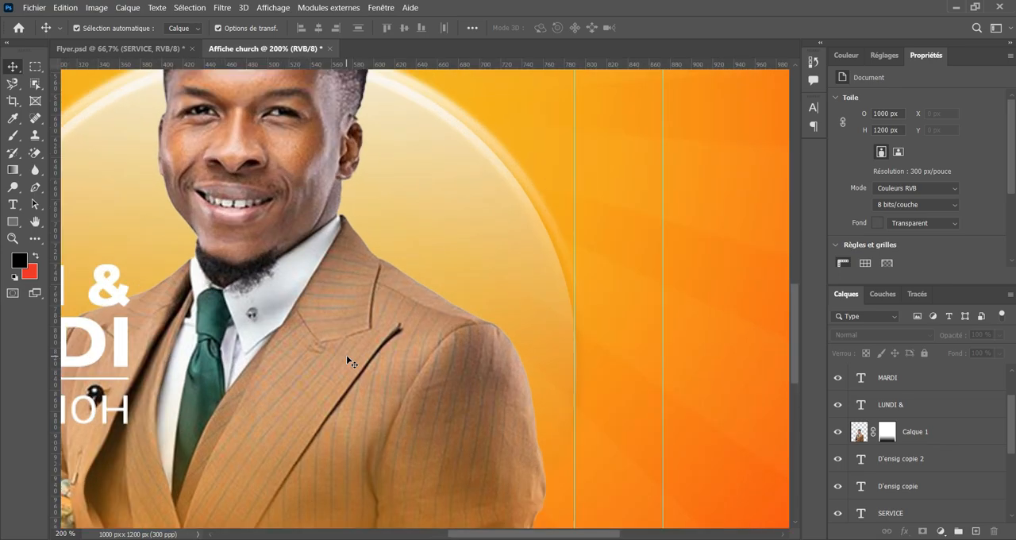
pyautogui.hotkey('ctrl', '-')
pyautogui.scroll(-1, 508, 221)
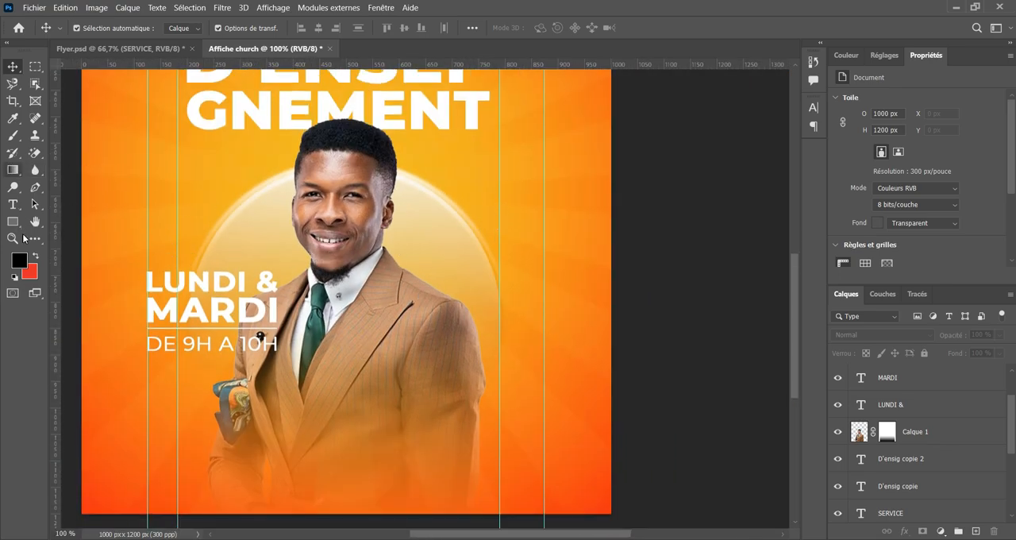
pyautogui.click(13, 221)
pyautogui.click(63, 230)
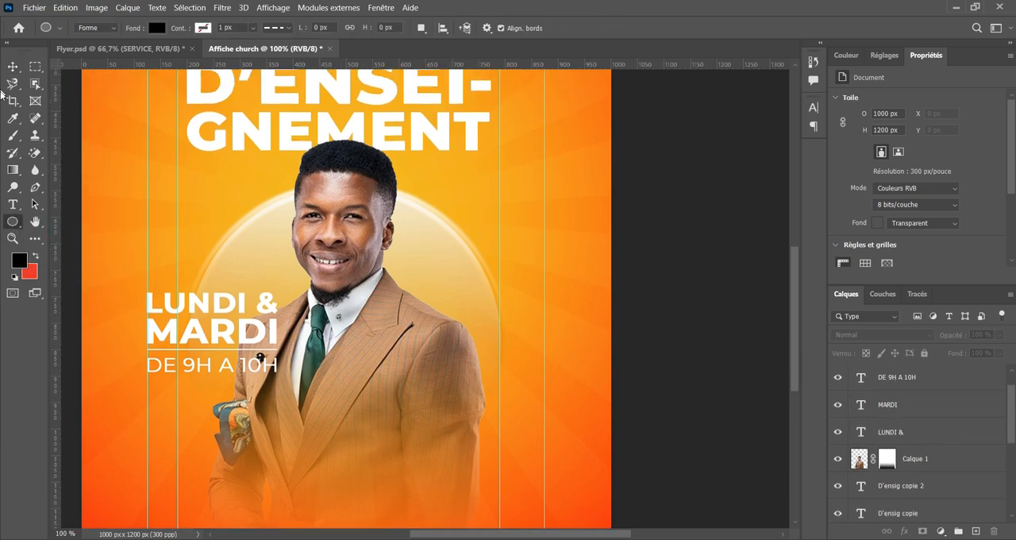
pyautogui.click(12, 222)
pyautogui.click(66, 236)
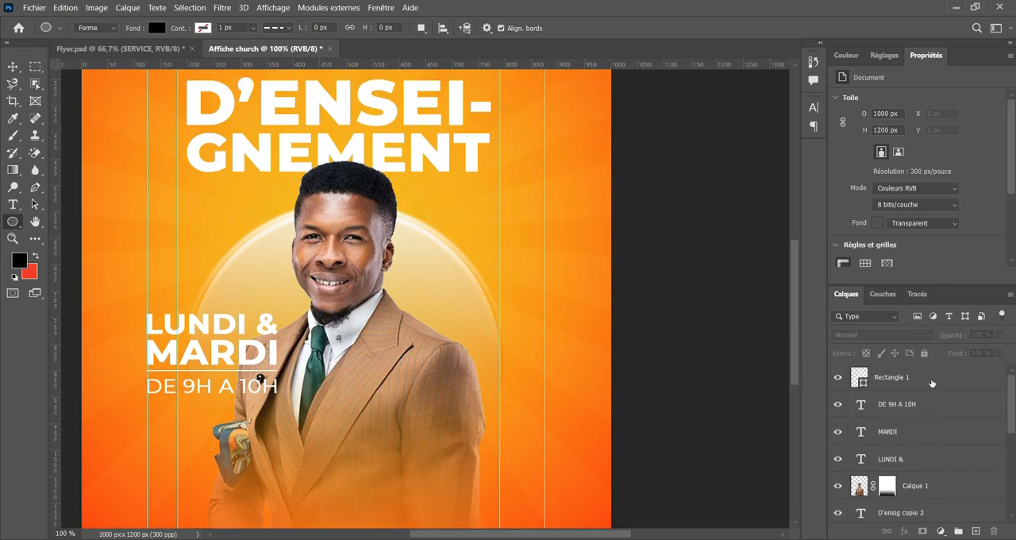
pyautogui.click(932, 383)
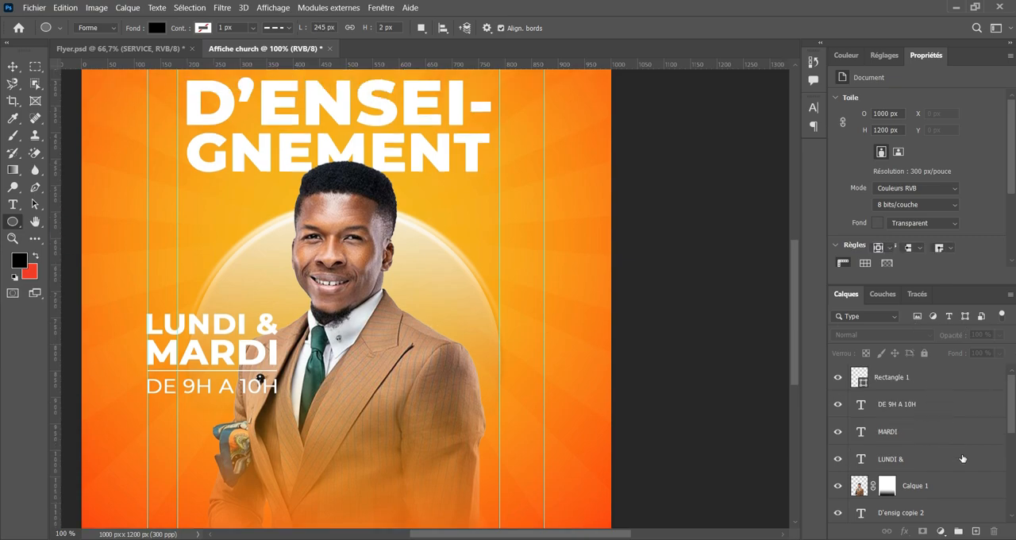
pyautogui.click(978, 529)
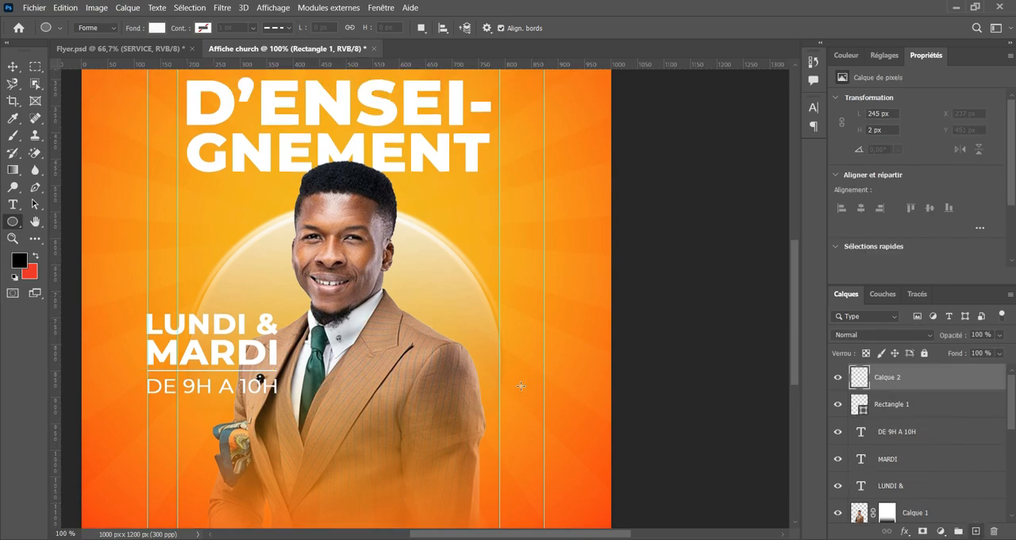
# Draw a black circle 280 px in diameter over the portrait's shoulder and move it against the poster's rightmost vertical guide.
pyautogui.scroll(-2, 449, 326)
pyautogui.moveTo(450, 327)
pyautogui.mouseDown()
pyautogui.moveTo(534, 398)
pyautogui.moveTo(524, 404)
pyautogui.mouseUp()
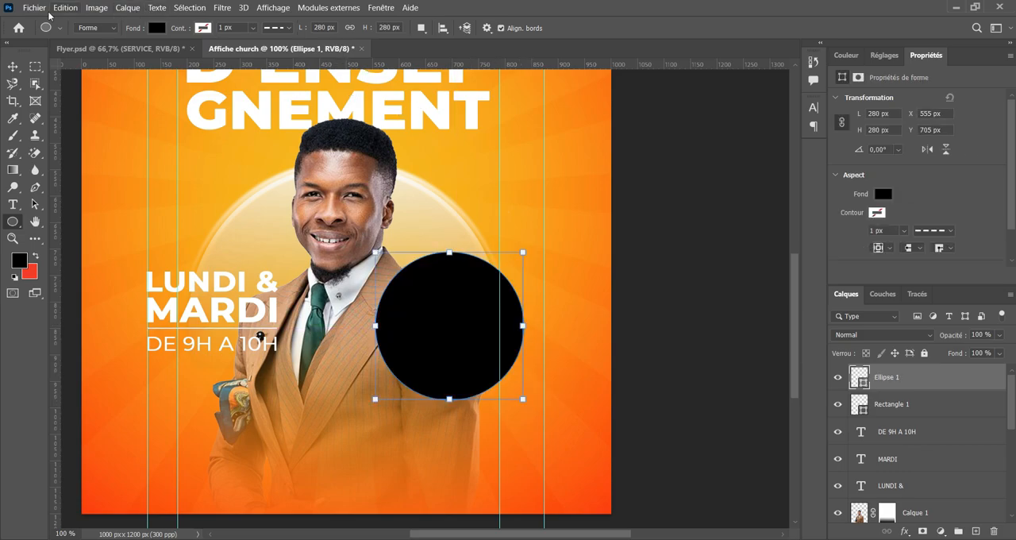
pyautogui.press('v')
pyautogui.moveTo(447, 266); pyautogui.dragTo(467, 268)
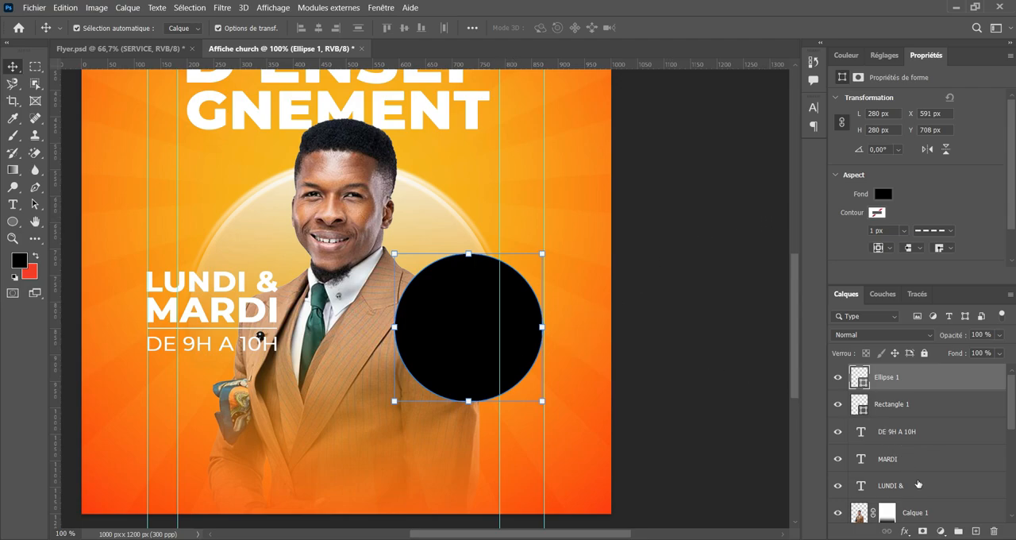
# Apply a linear orange-yellow gradient overlay to the circle with the gradient reversed, so orange is at the top.
pyautogui.click(905, 532)
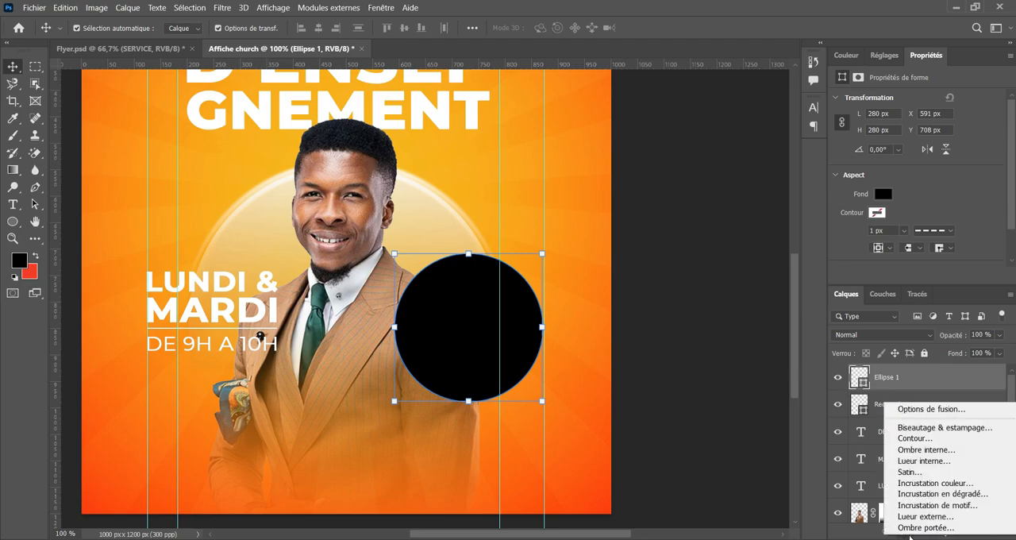
pyautogui.click(945, 494)
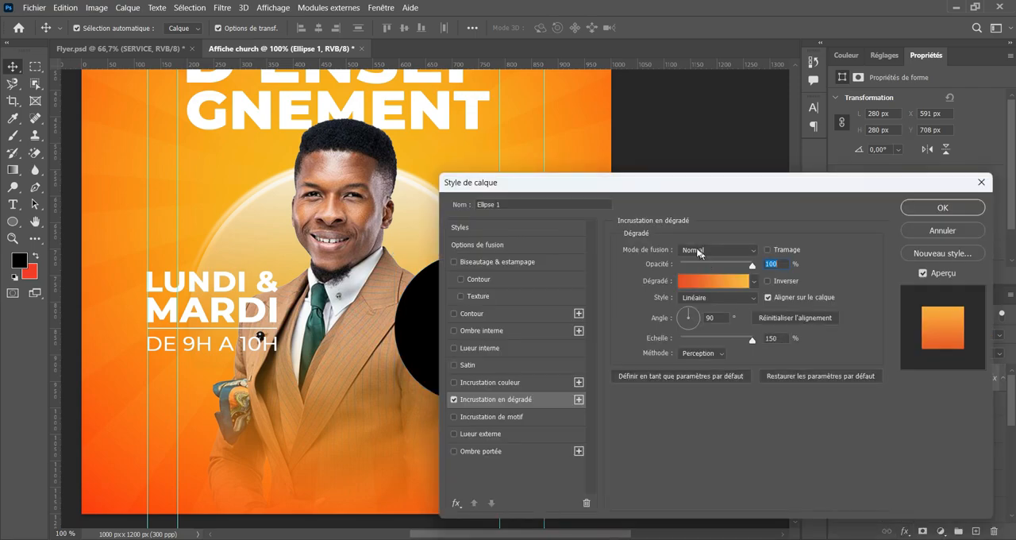
pyautogui.moveTo(654, 184); pyautogui.dragTo(840, 181)
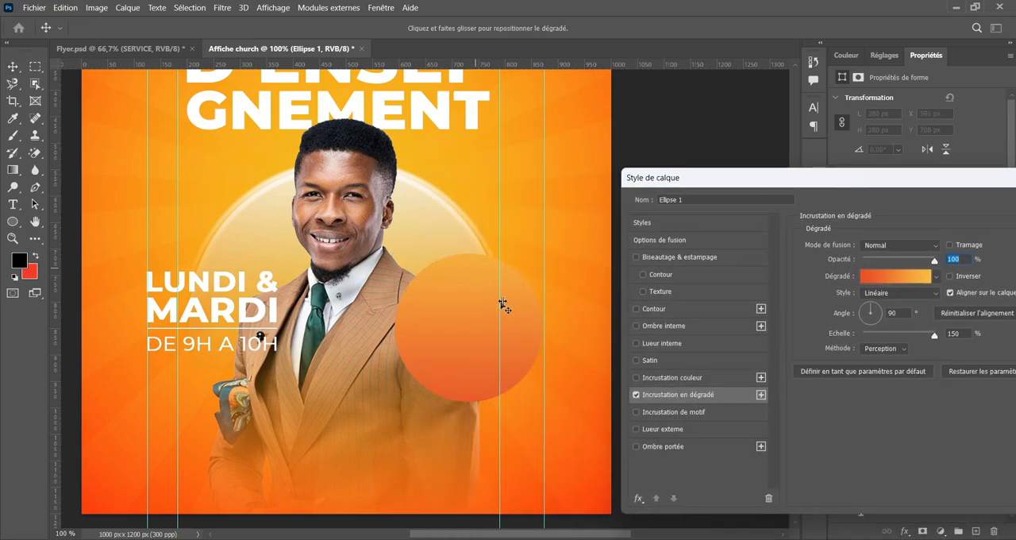
pyautogui.click(951, 276)
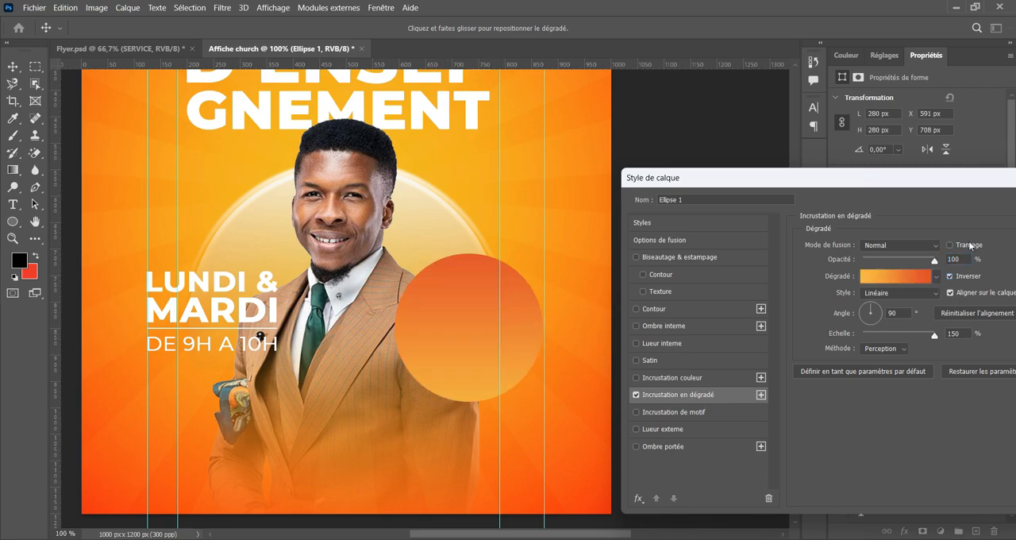
pyautogui.moveTo(944, 183); pyautogui.dragTo(739, 202)
pyautogui.click(919, 222)
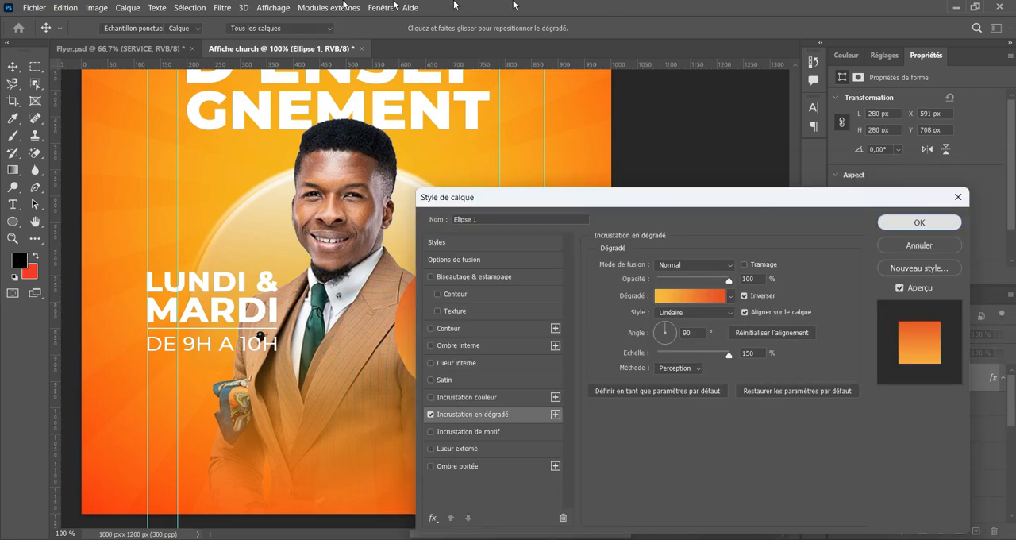
# Examine the gradient circle behind the white pastor badge in Flyer.psd, then return to Affiche church.
pyautogui.click(119, 49)
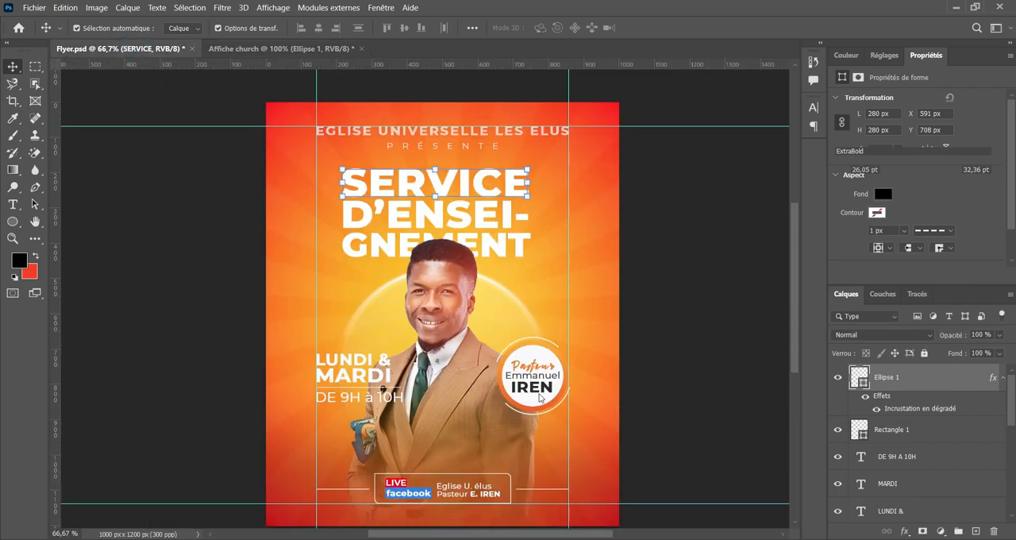
pyautogui.click(503, 357)
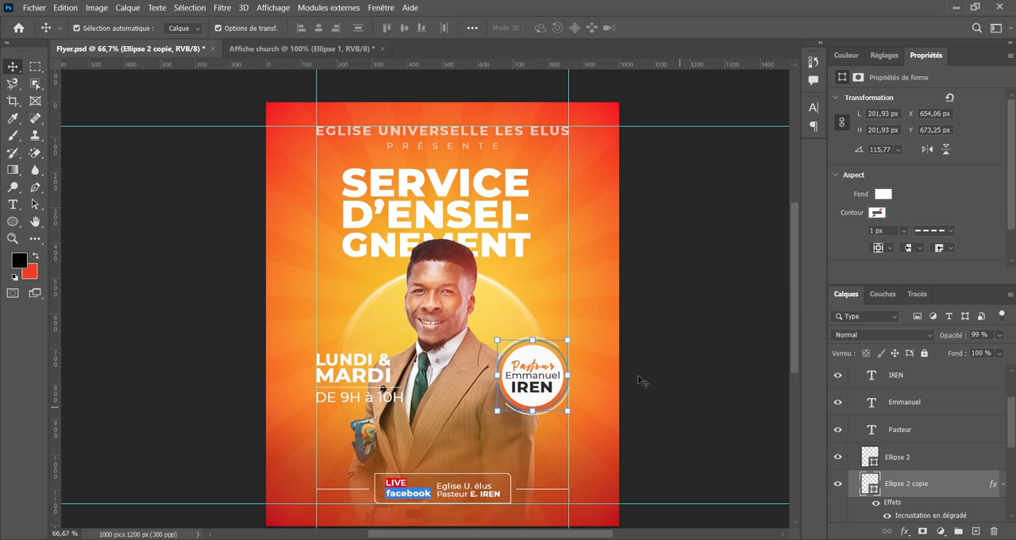
pyautogui.click(697, 266)
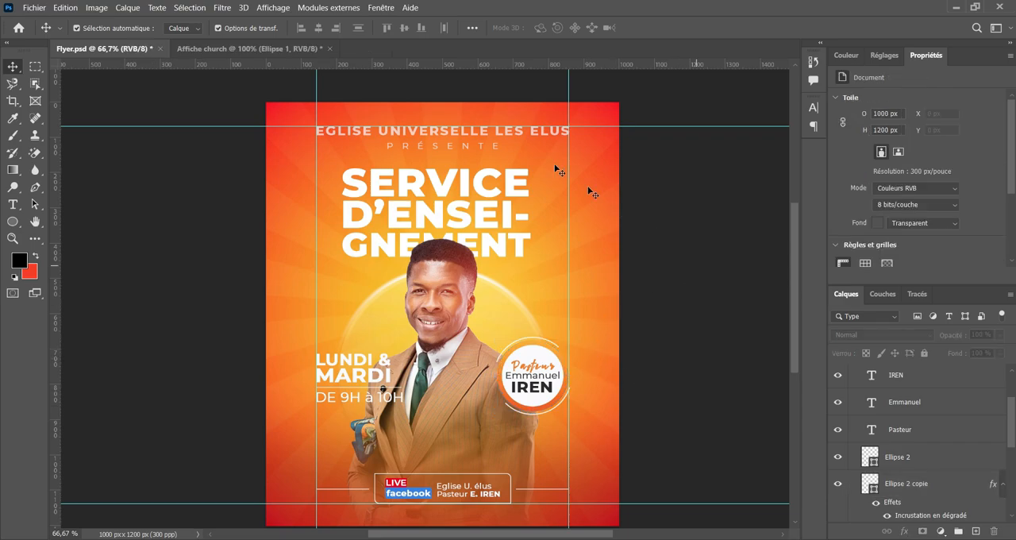
pyautogui.click(254, 48)
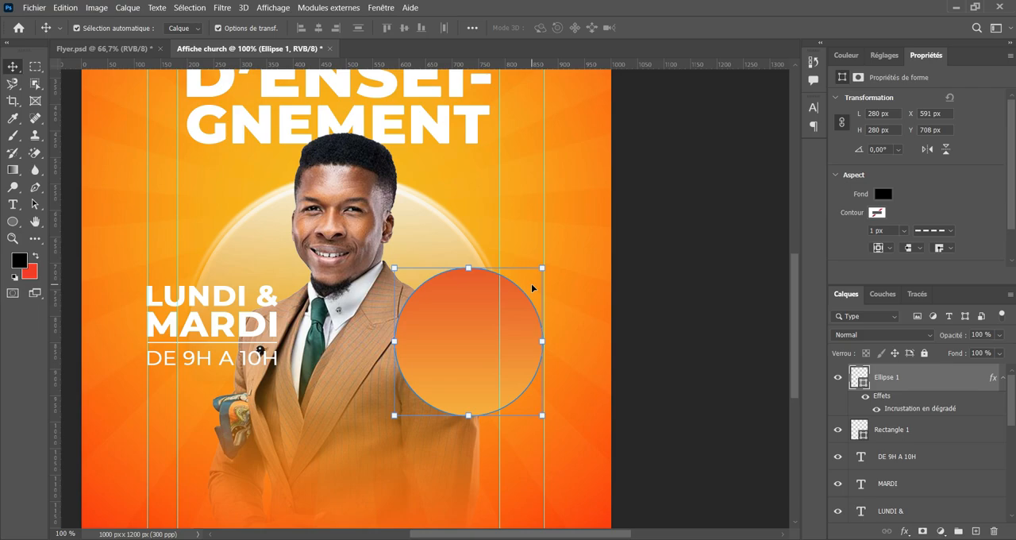
# Duplicate the gradient circle, hide the copy's effects and set its fill to white.
pyautogui.hotkey('ctrl', 'j')
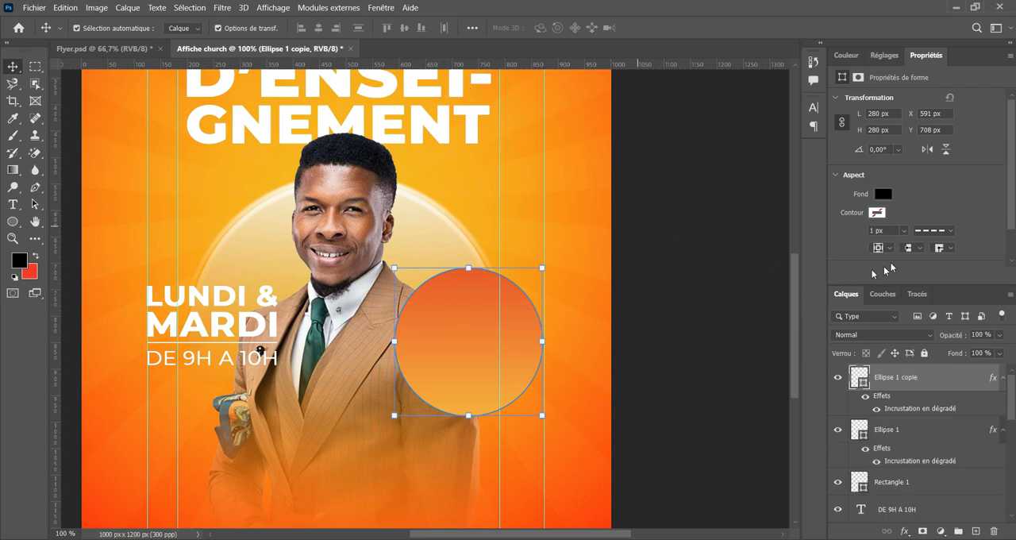
pyautogui.click(866, 397)
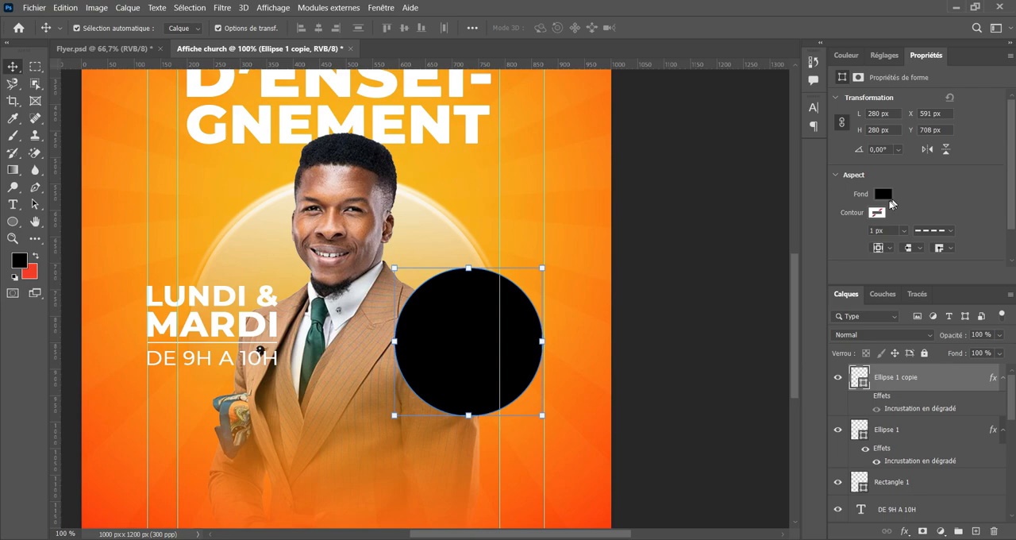
pyautogui.click(883, 194)
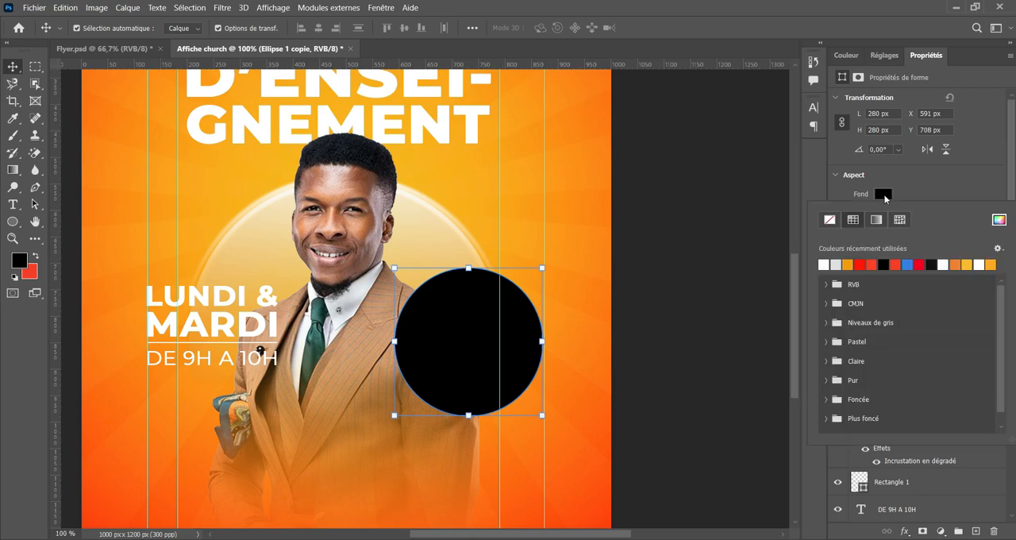
pyautogui.click(828, 266)
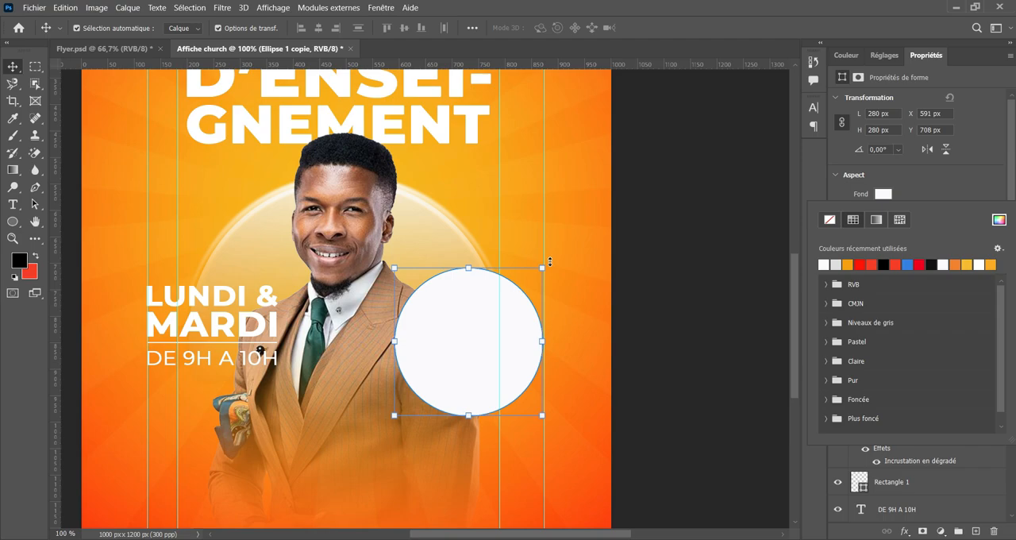
pyautogui.press('ctrl')
pyautogui.click(660, 279)
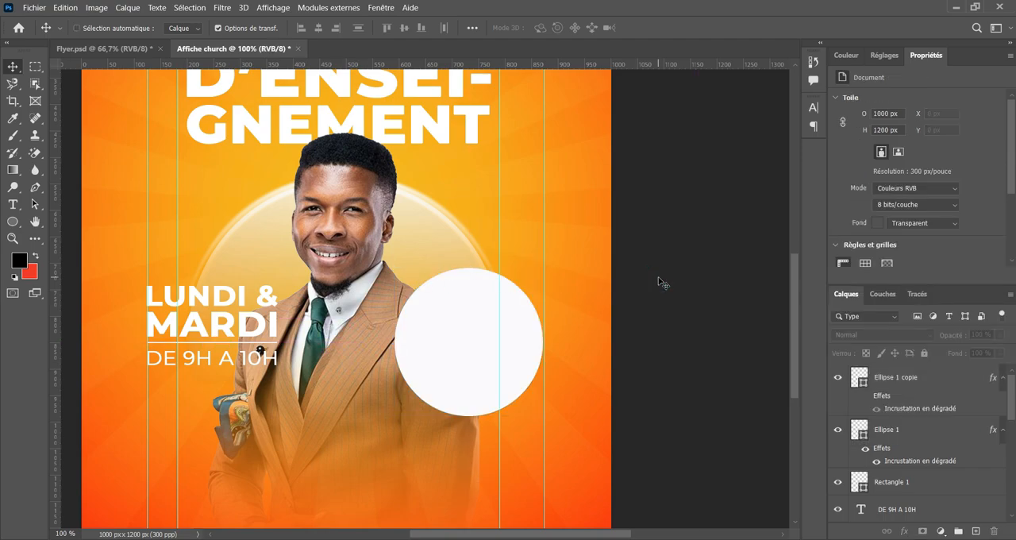
# Scale the white circle down around its centre to about 243.5 px, leaving a gradient ring around it.
pyautogui.hotkey('ctrl', '+')
pyautogui.hotkey('ctrl', '+')
pyautogui.moveTo(442, 386); pyautogui.dragTo(380, 267)
pyautogui.hotkey('ctrl', '-')
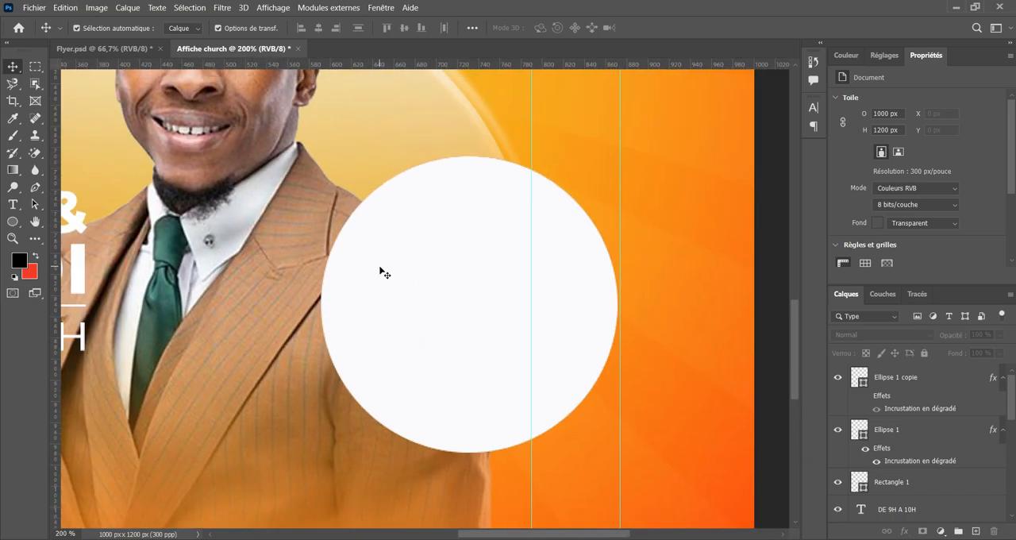
pyautogui.keyDown('ctrl'); pyautogui.click(437, 297); pyautogui.keyUp('ctrl')
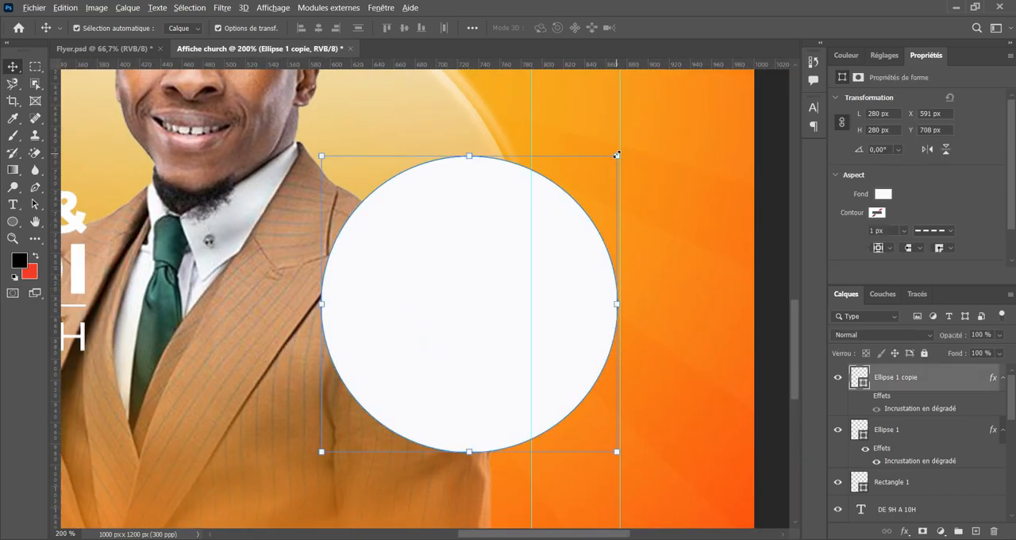
pyautogui.moveTo(616, 154); pyautogui.dragTo(600, 178)
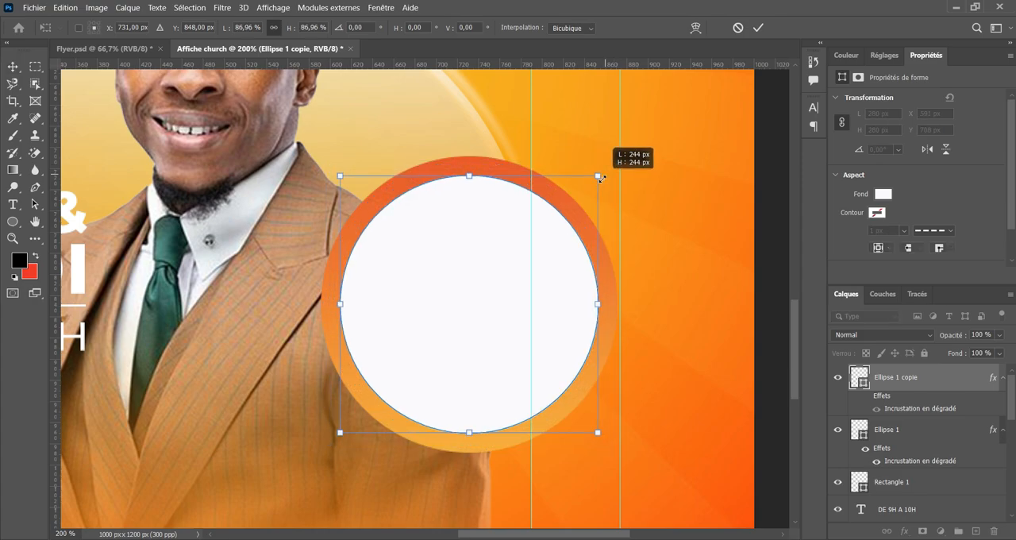
pyautogui.click(758, 27)
pyautogui.click(716, 267)
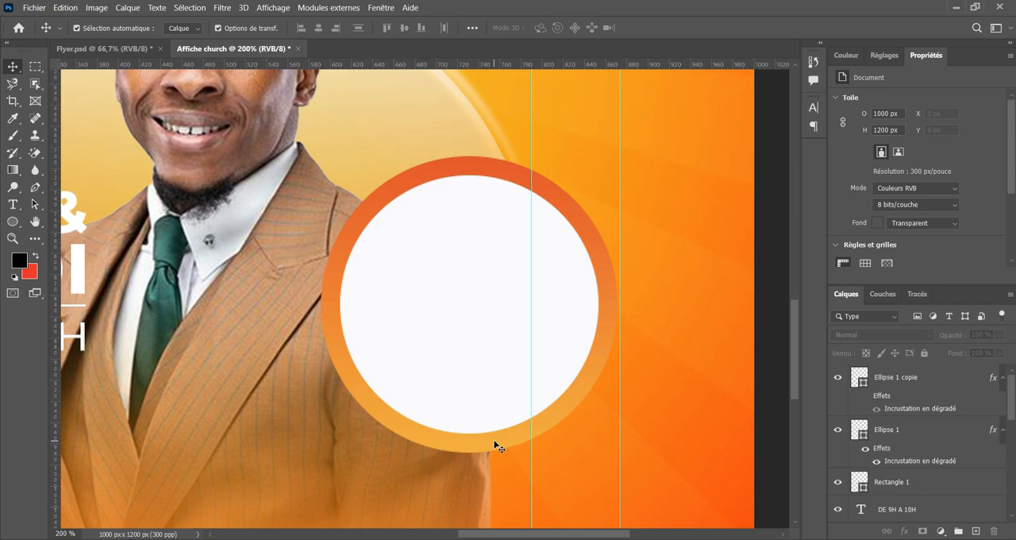
pyautogui.click(494, 443)
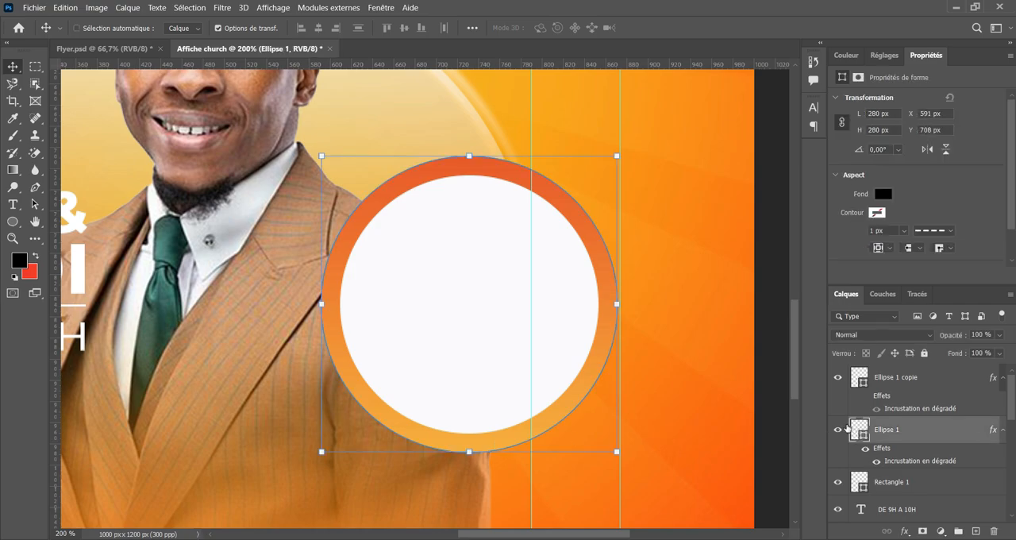
pyautogui.hotkey('ctrl', 'j')
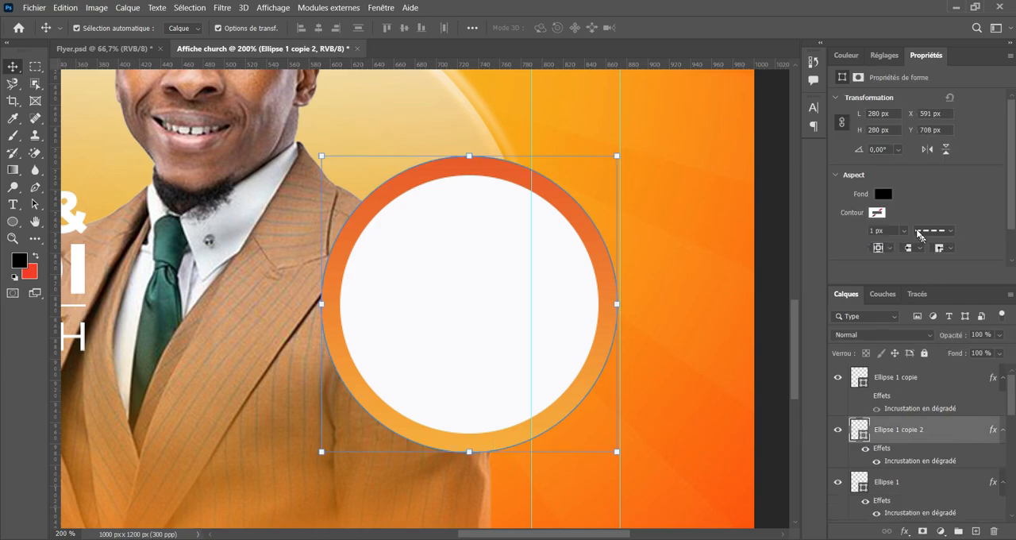
pyautogui.click(883, 194)
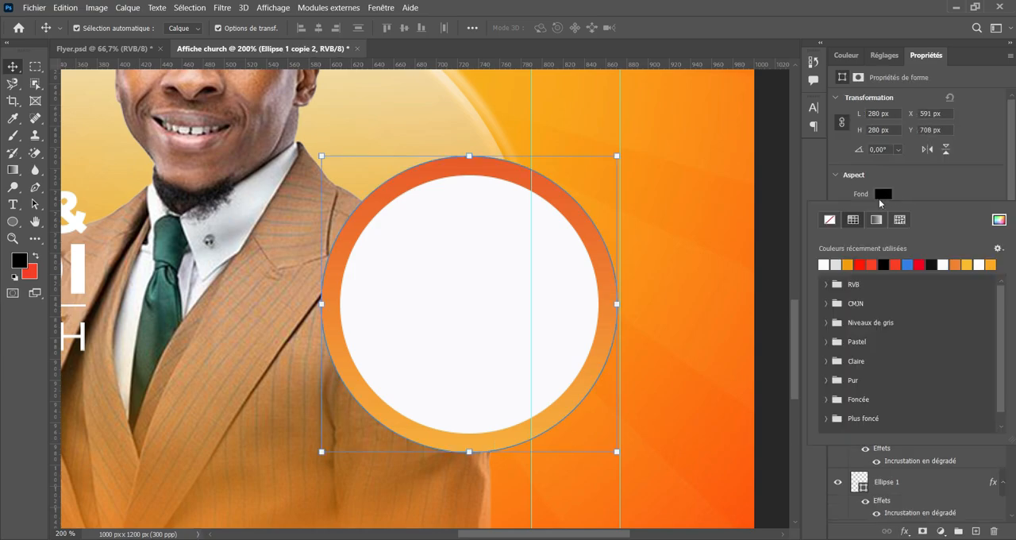
pyautogui.click(825, 264)
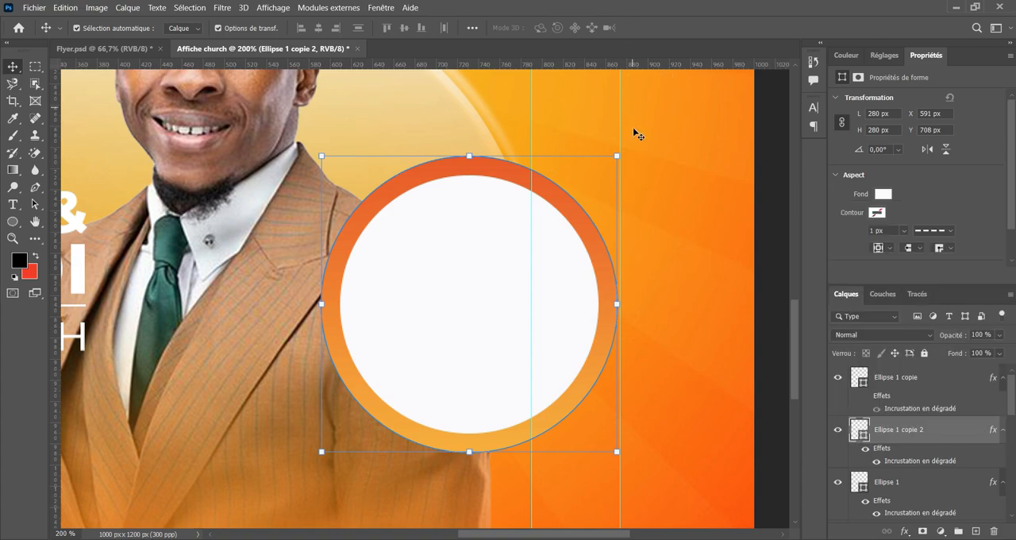
pyautogui.moveTo(616, 157); pyautogui.dragTo(636, 133)
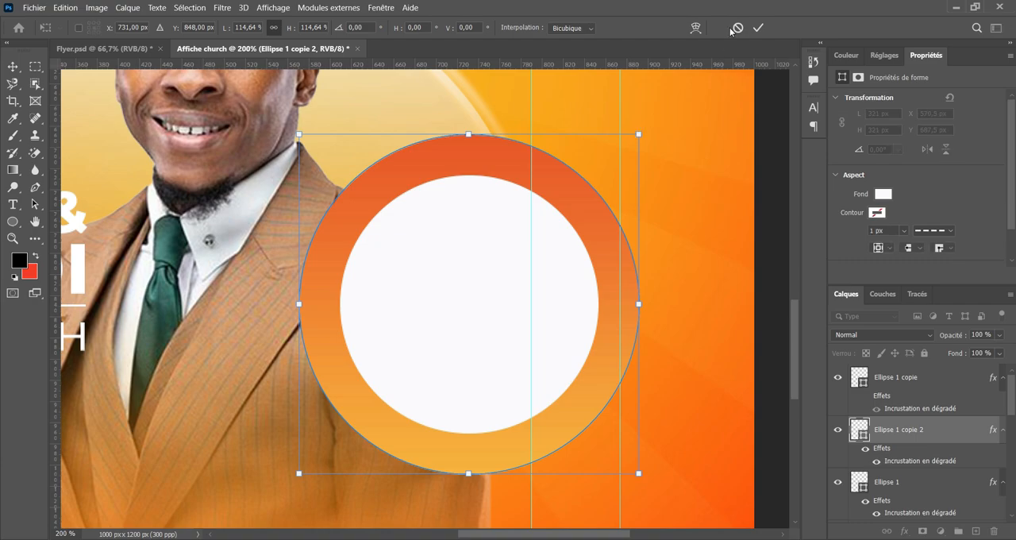
pyautogui.click(736, 27)
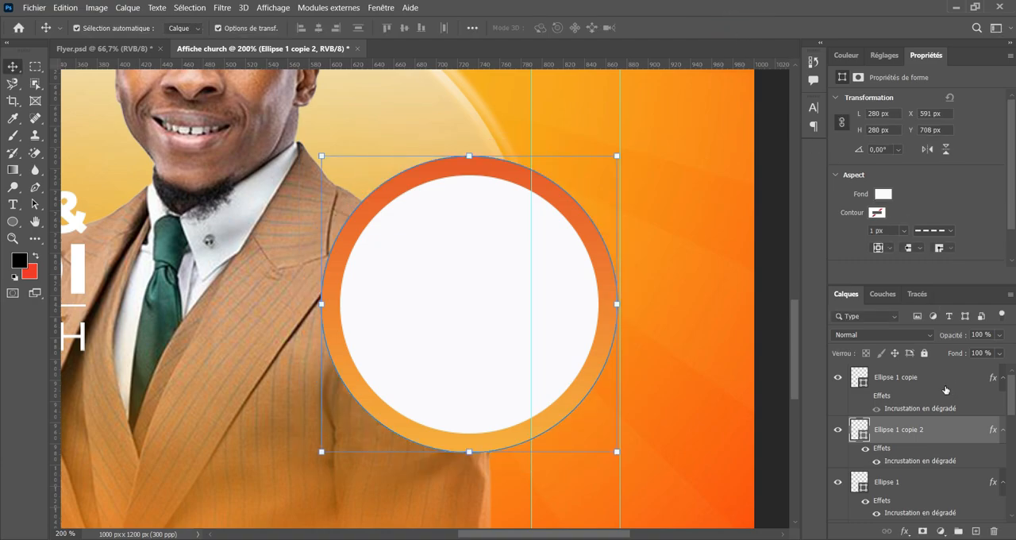
pyautogui.press('Delete')
# Duplicate the gradient circle and give the lower original a white fill with its gradient overlay hidden.
pyautogui.scroll(-1, 914, 456)
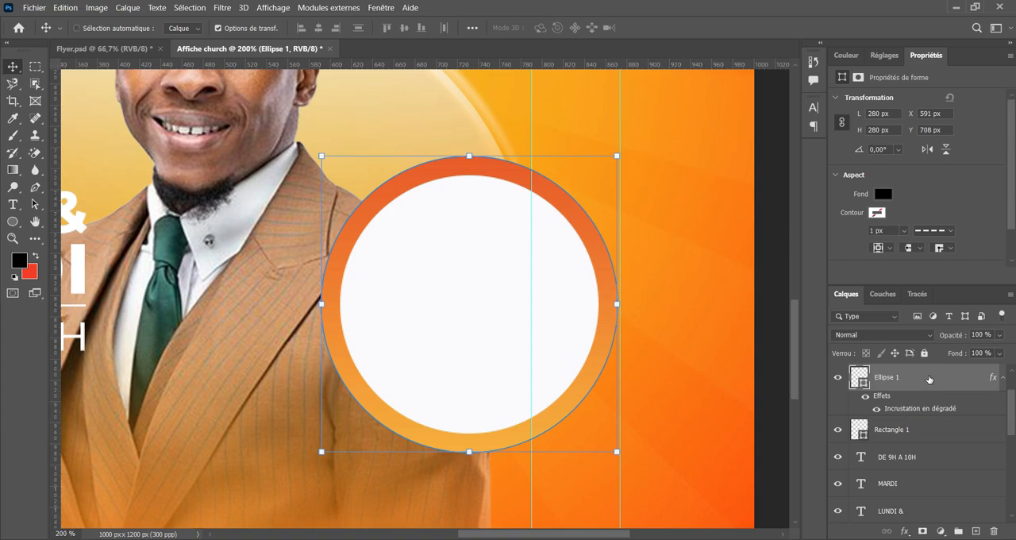
pyautogui.hotkey('ctrl', 'j')
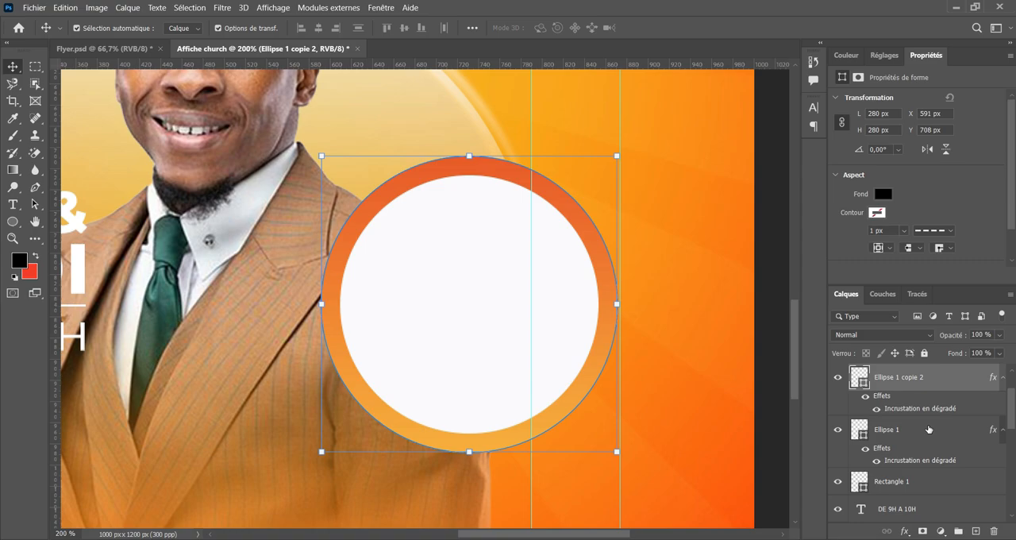
pyautogui.click(928, 429)
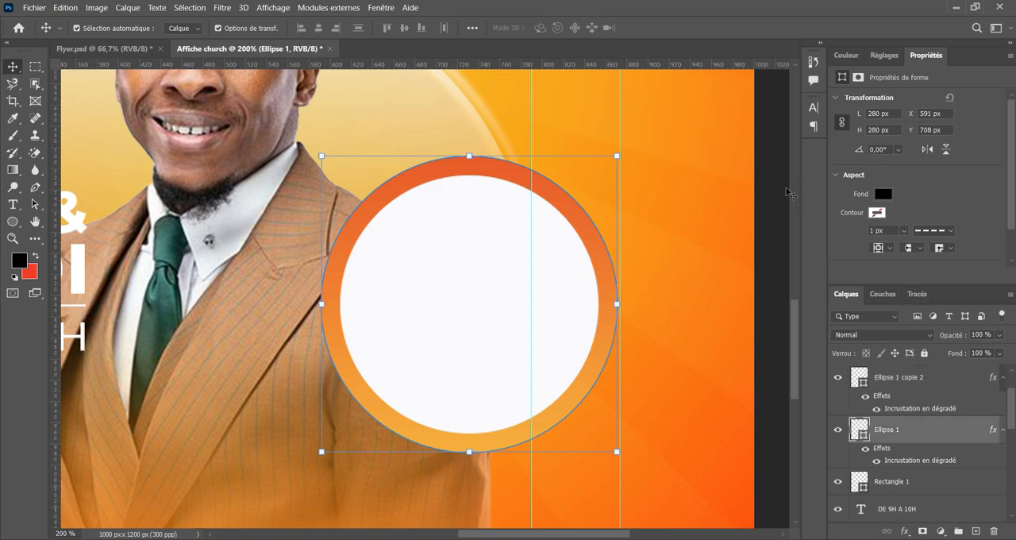
pyautogui.click(882, 197)
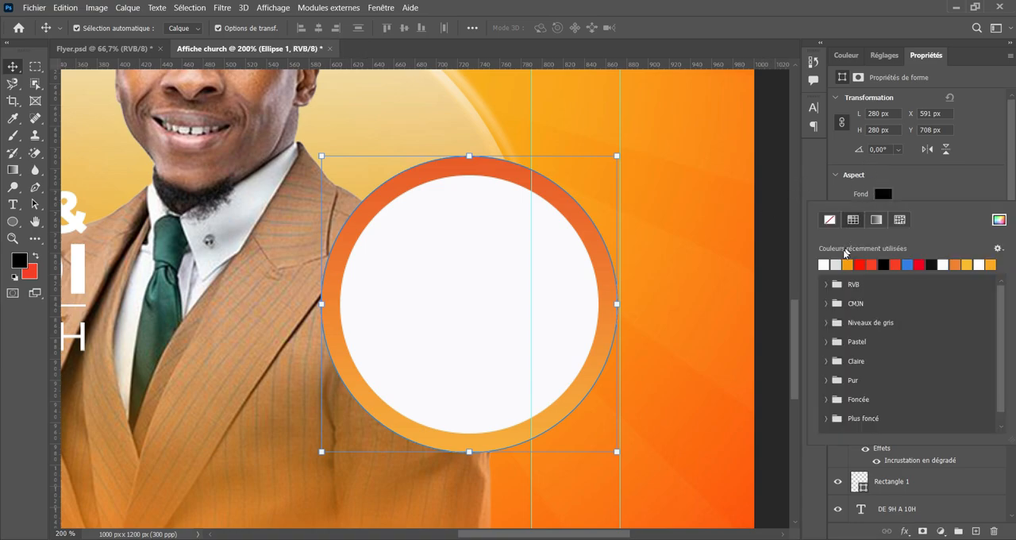
pyautogui.click(826, 262)
pyautogui.click(886, 196)
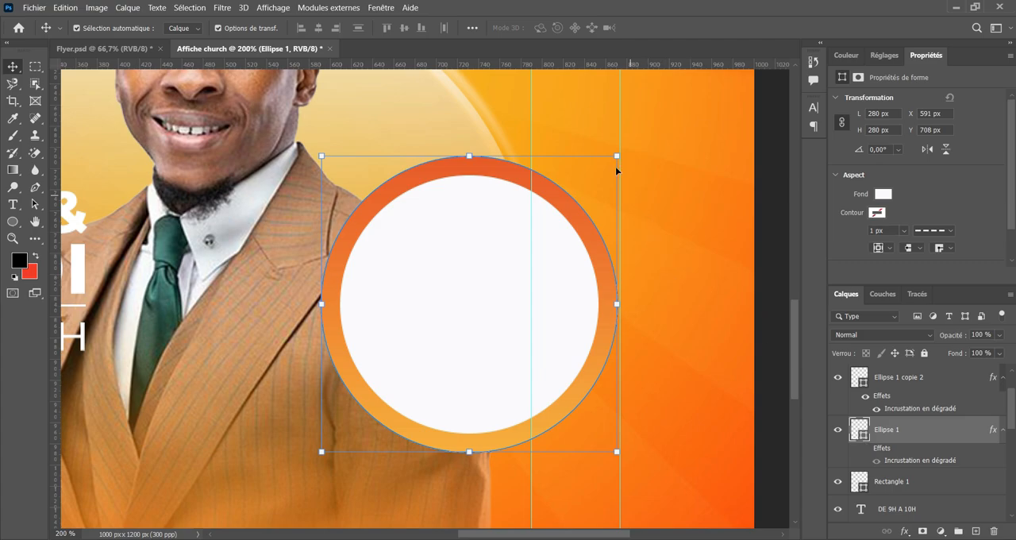
# Enlarge the lower white circle around its centre to 314.5 px and remove its fill.
pyautogui.moveTo(617, 158); pyautogui.dragTo(635, 139)
pyautogui.click(758, 29)
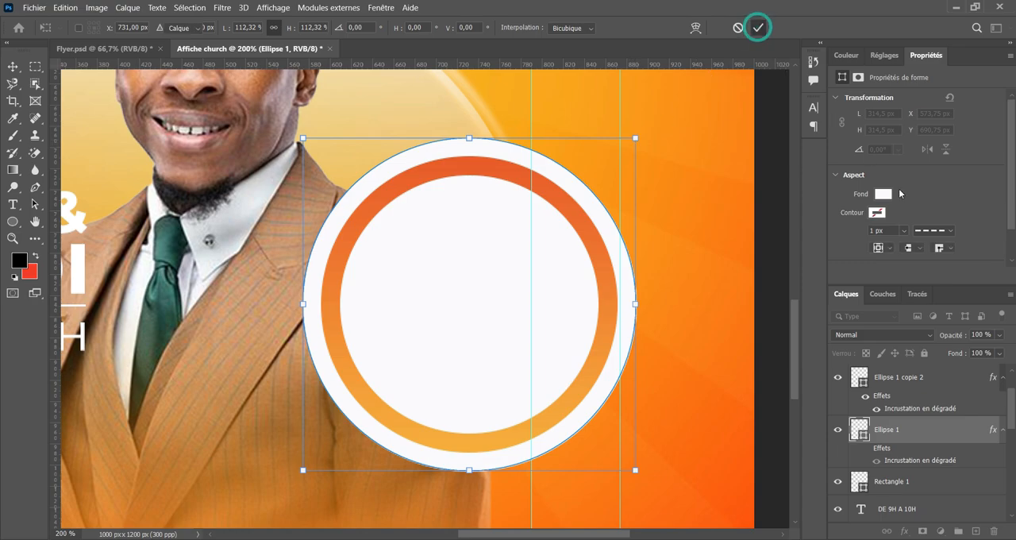
pyautogui.click(878, 212)
pyautogui.click(830, 220)
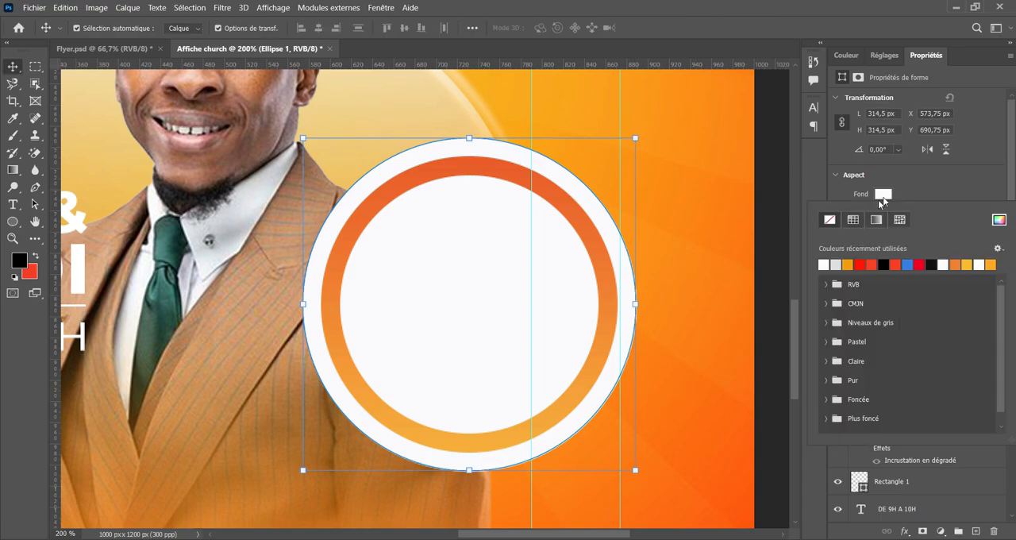
# Give the unfilled outer circle a solid white outline 3 px thick.
pyautogui.click(877, 211)
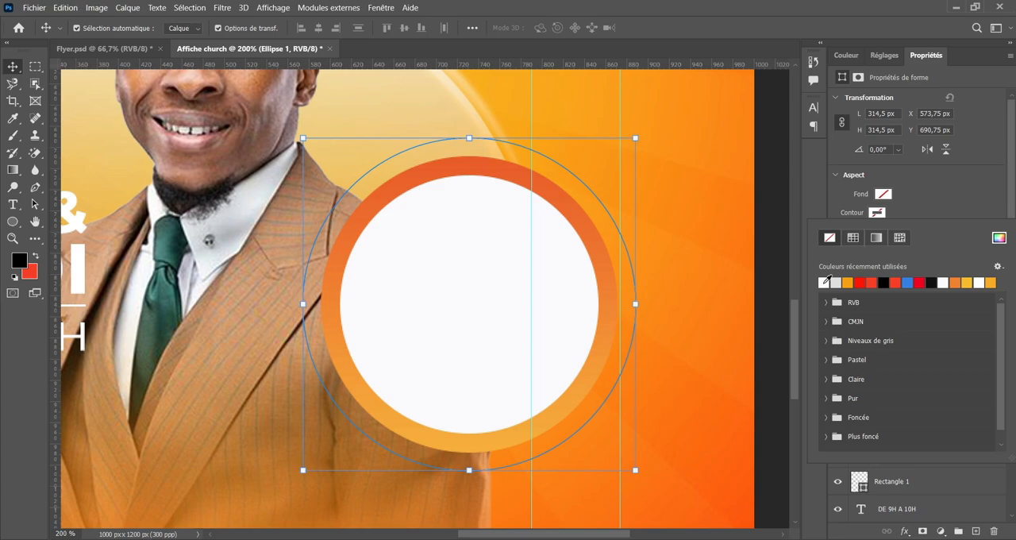
pyautogui.click(825, 282)
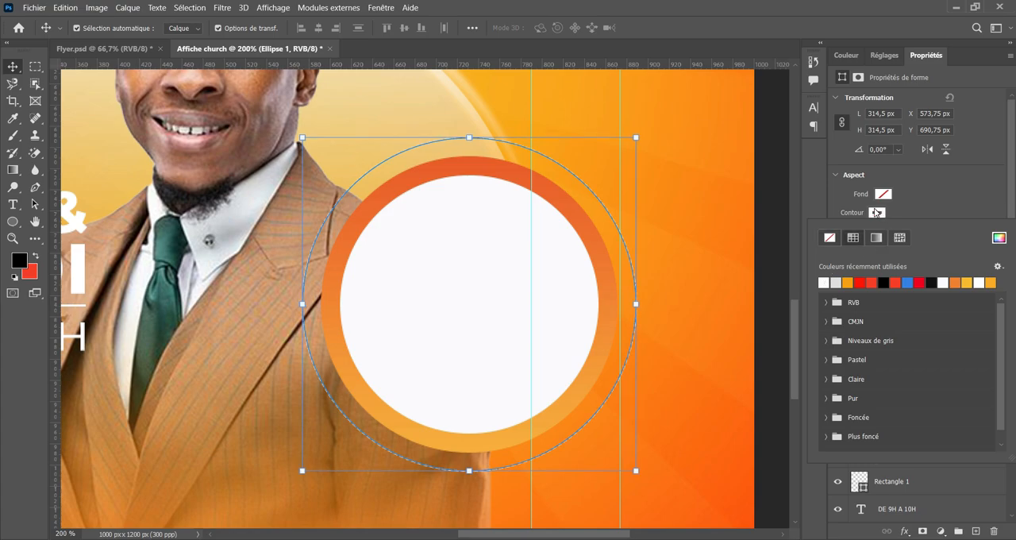
pyautogui.click(876, 212)
pyautogui.click(932, 230)
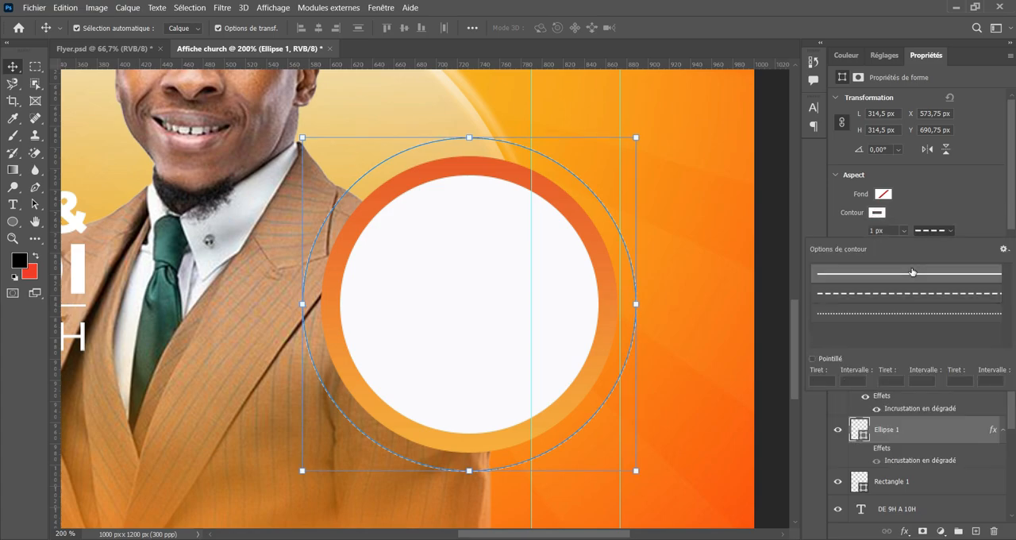
pyautogui.click(912, 272)
pyautogui.click(858, 234)
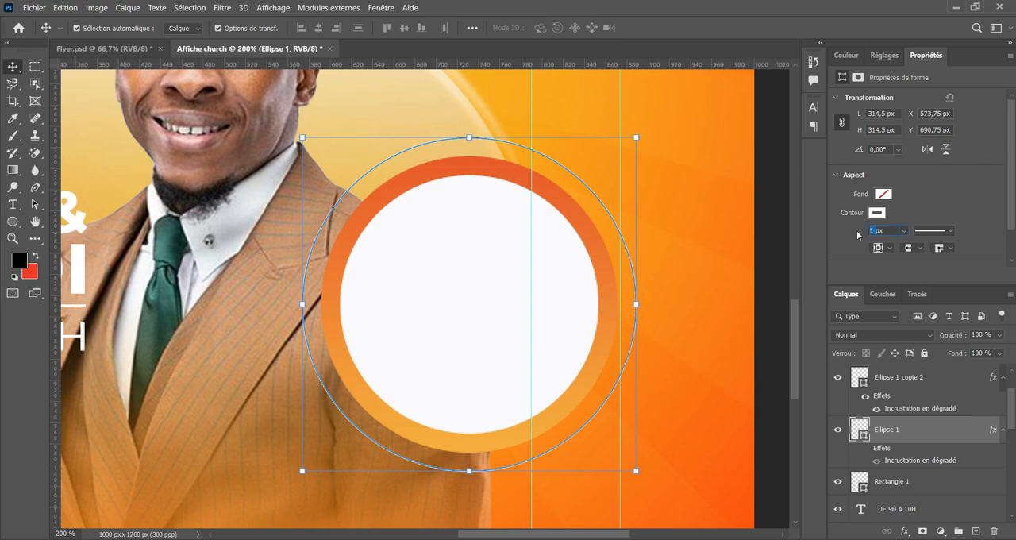
pyautogui.write('3px')
pyautogui.press('Return')
pyautogui.click(710, 246)
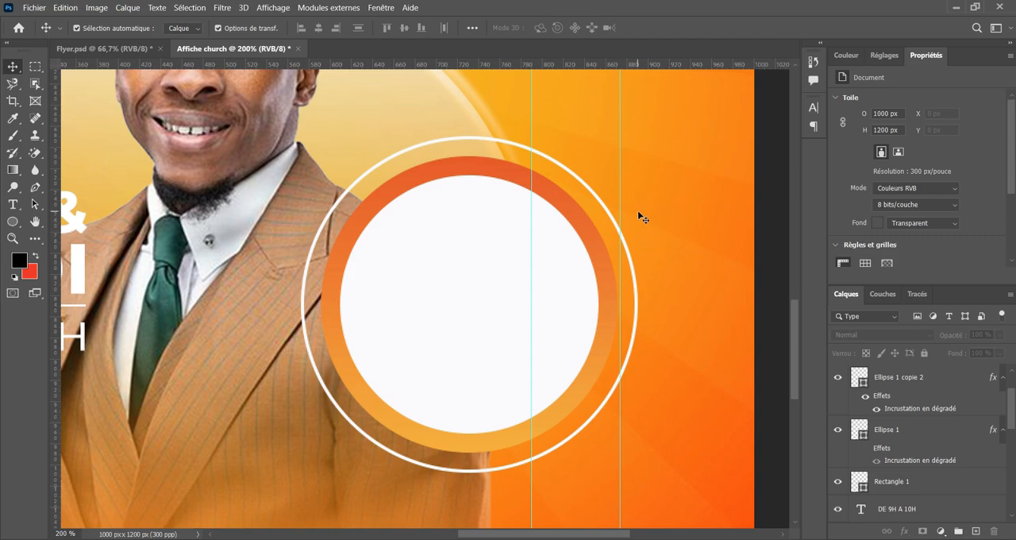
# Scale the white outline ring down around its centre to about 298 px, closer to the gradient circle.
pyautogui.hotkey('ctrl', '-')
pyautogui.hotkey('ctrl', '-')
pyautogui.hotkey('ctrl', '-')
pyautogui.hotkey('ctrl', '+')
pyautogui.hotkey('ctrl', '+')
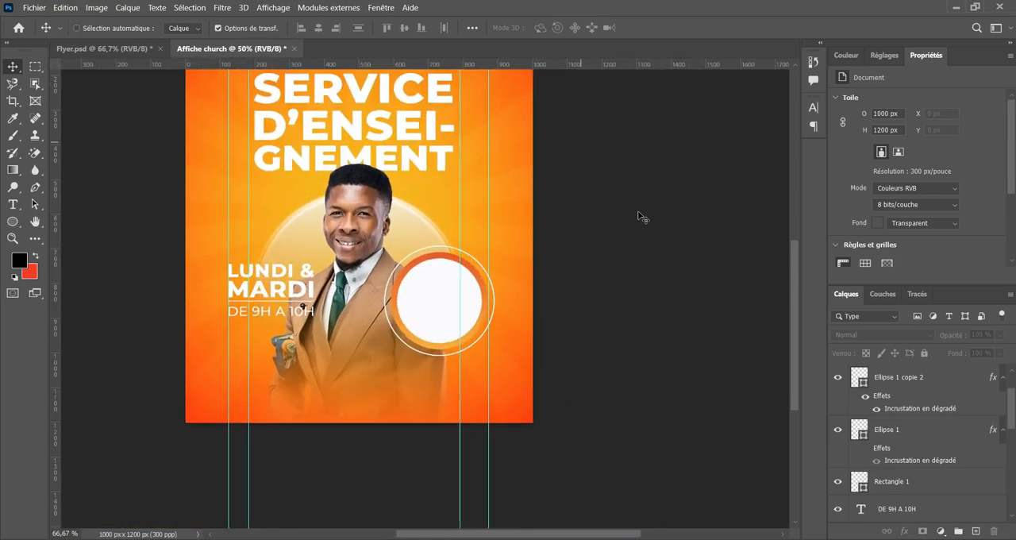
pyautogui.hotkey('ctrl', '+')
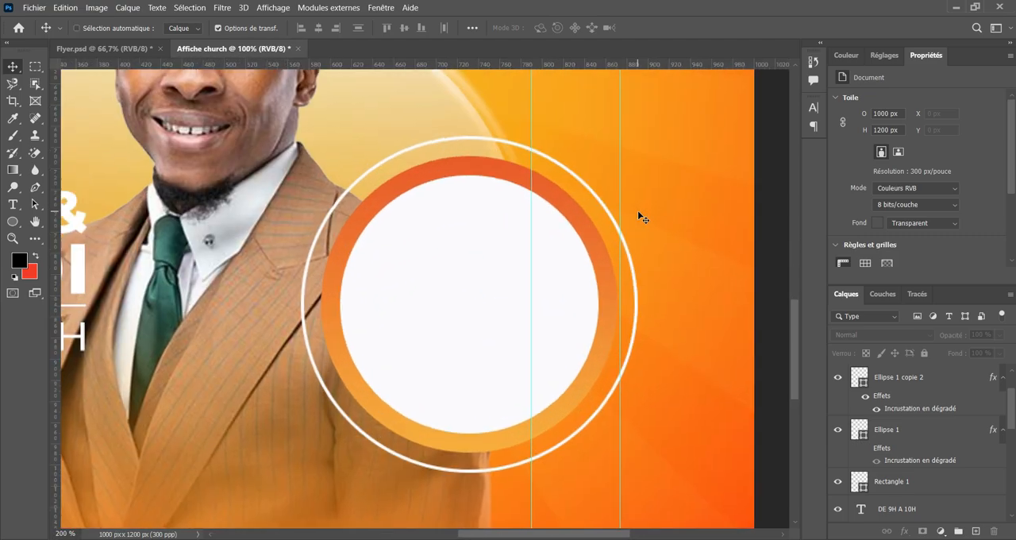
pyautogui.click(578, 178)
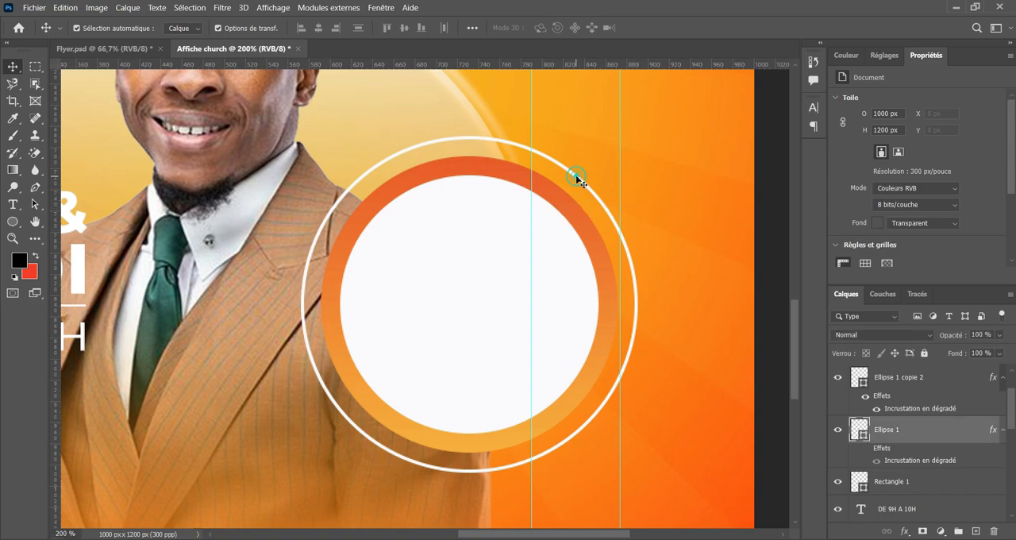
pyautogui.moveTo(637, 137); pyautogui.dragTo(627, 146)
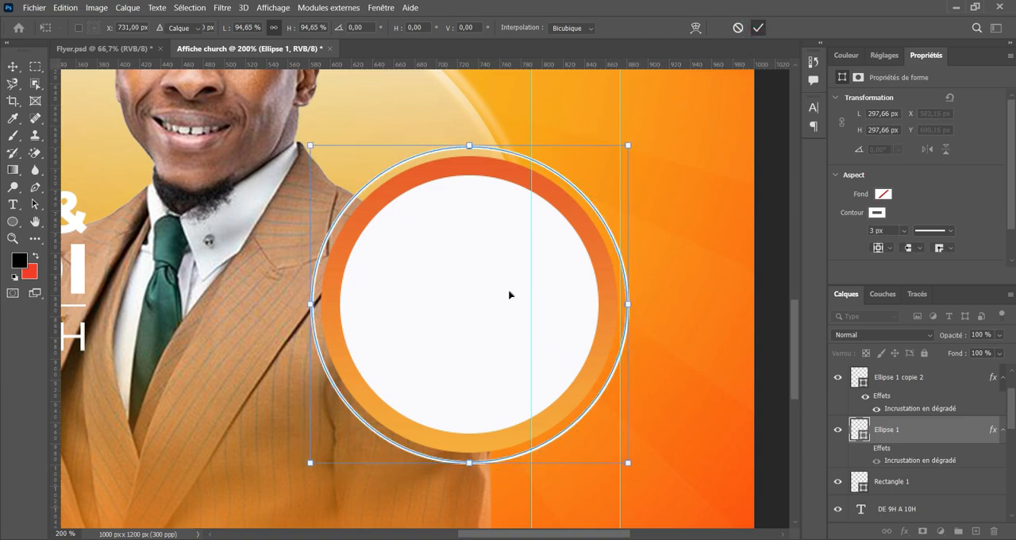
pyautogui.press('Return')
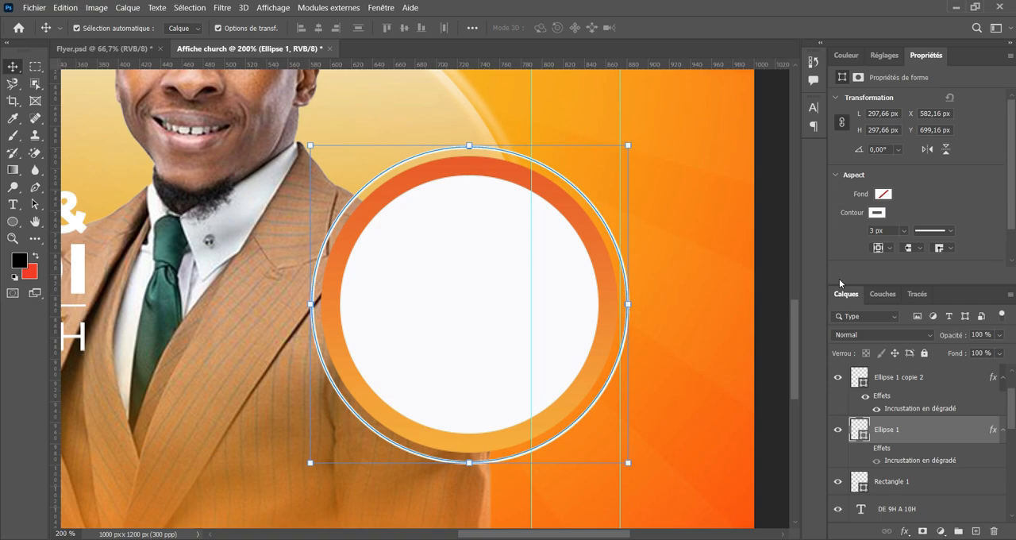
# Scale the three badge circles together around their centre to about 78% and move them up and right, away from the portrait.
pyautogui.hotkey('ctrl', '-')
pyautogui.scroll(1, 567, 283)
pyautogui.scroll(1, 513, 240)
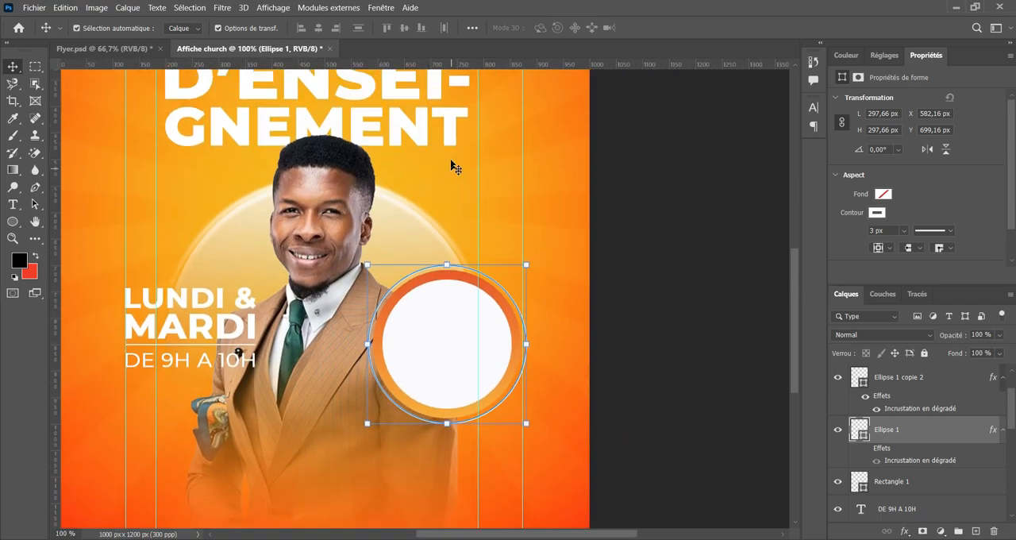
pyautogui.click(335, 238)
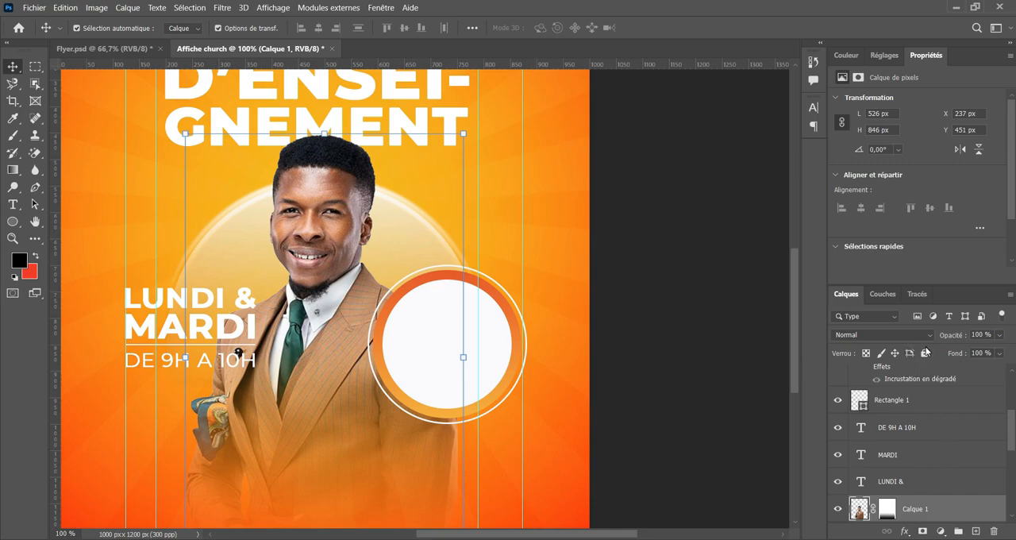
pyautogui.click(512, 393)
pyautogui.moveTo(526, 423); pyautogui.dragTo(508, 411)
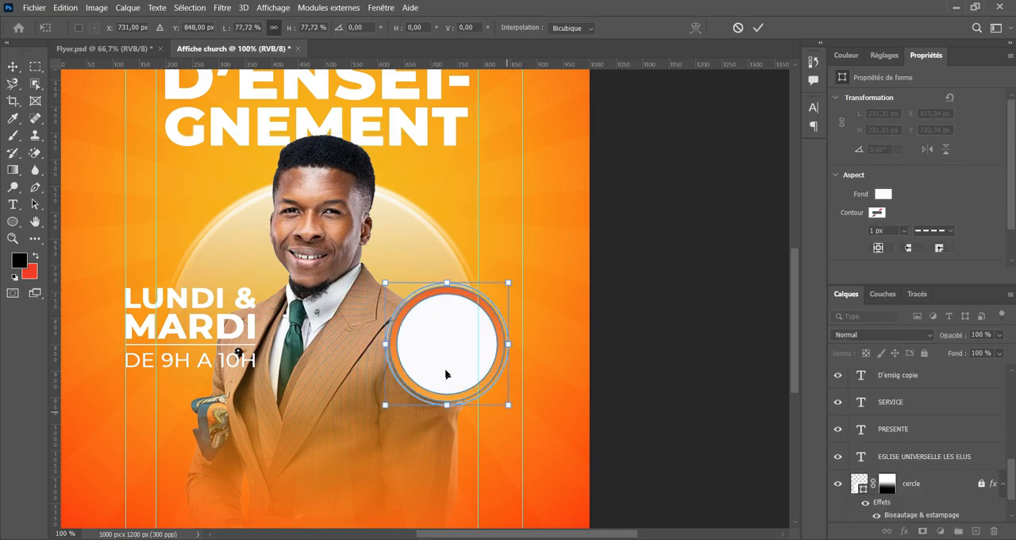
pyautogui.moveTo(445, 374); pyautogui.dragTo(459, 339)
pyautogui.click(758, 27)
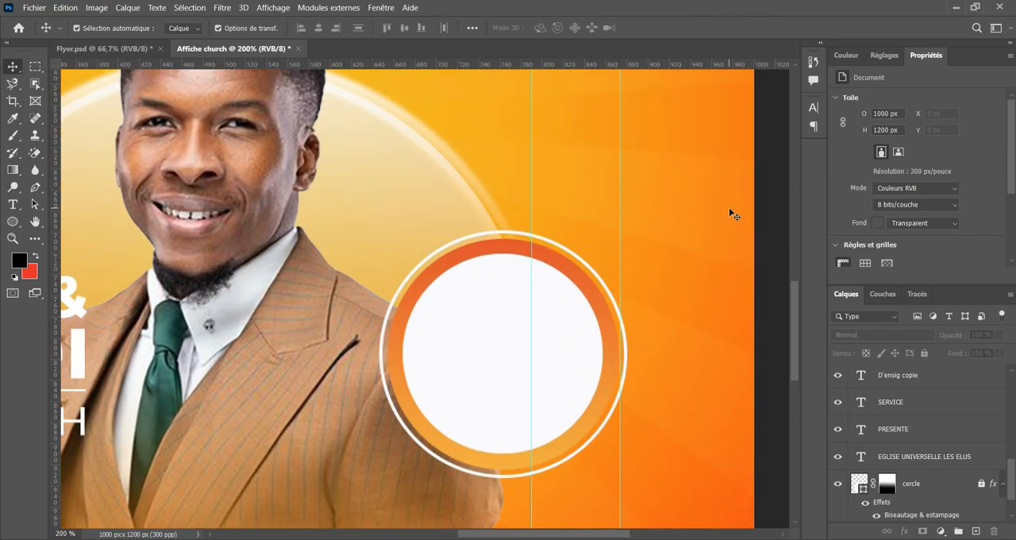
# Rasterize the white outline ring's shape layer.
pyautogui.moveTo(515, 268); pyautogui.dragTo(455, 275)
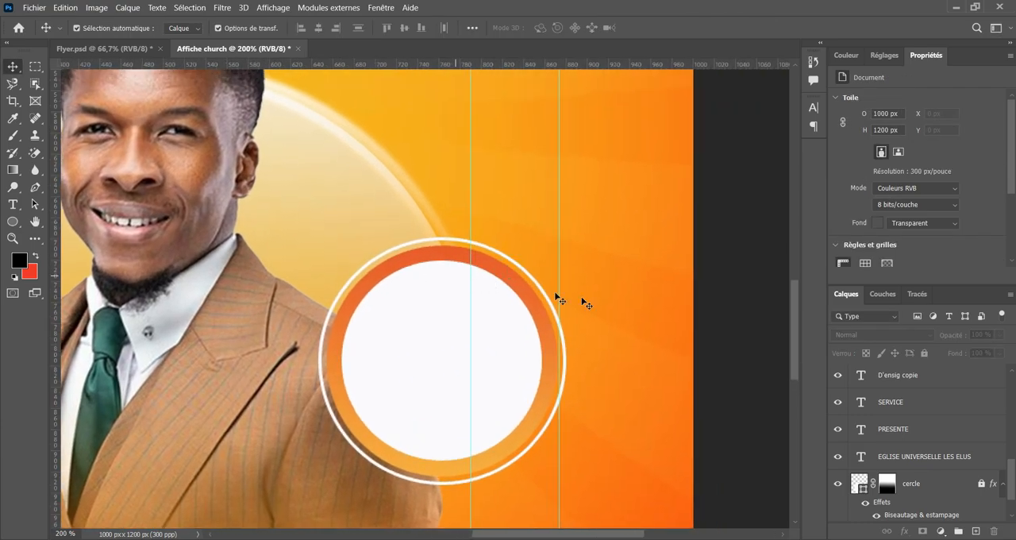
pyautogui.click(419, 486)
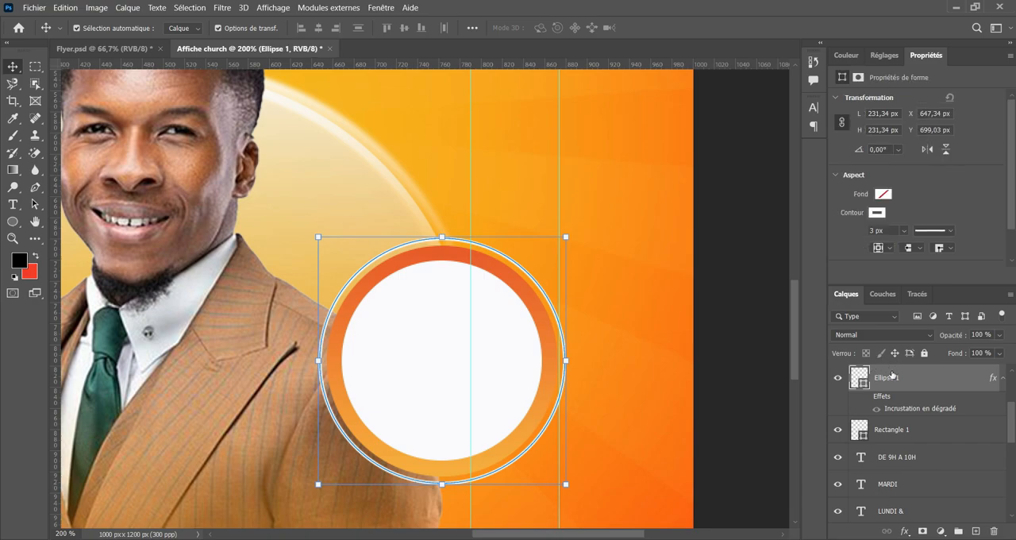
pyautogui.click(838, 379)
pyautogui.click(838, 379)
pyautogui.rightClick(924, 383)
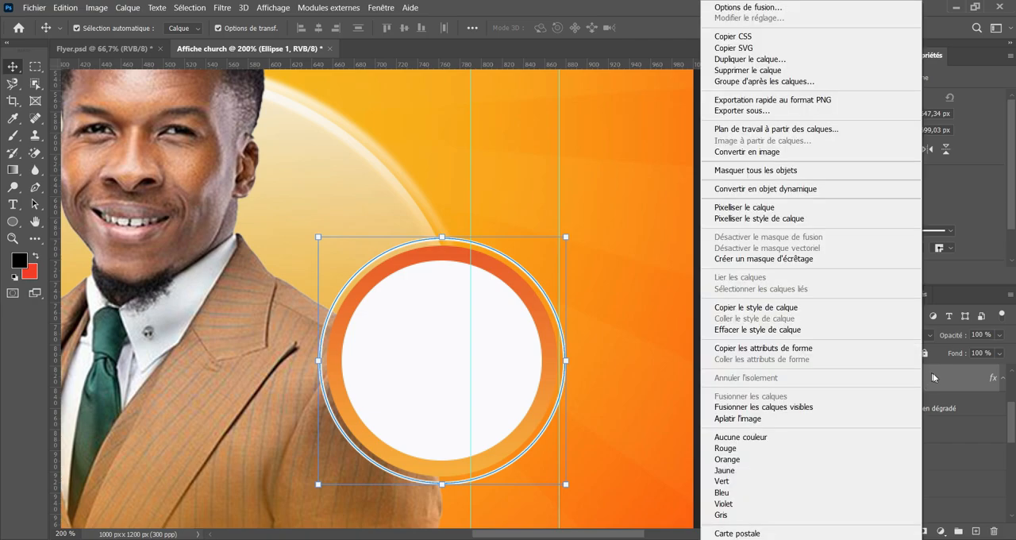
pyautogui.click(758, 208)
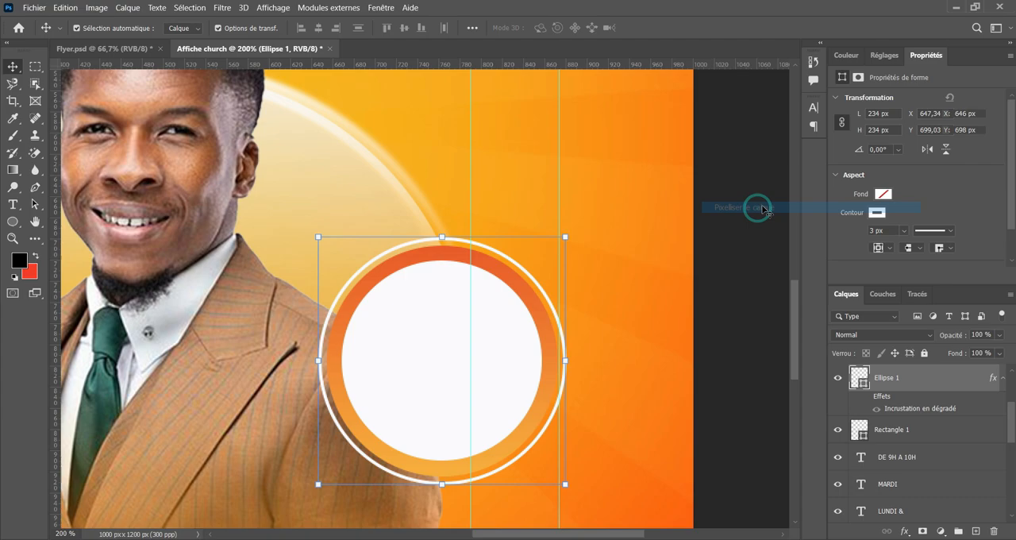
# Cut a vertical strip about 96 px wide out of the white ring's middle with a rectangular selection, then deselect.
pyautogui.click(35, 67)
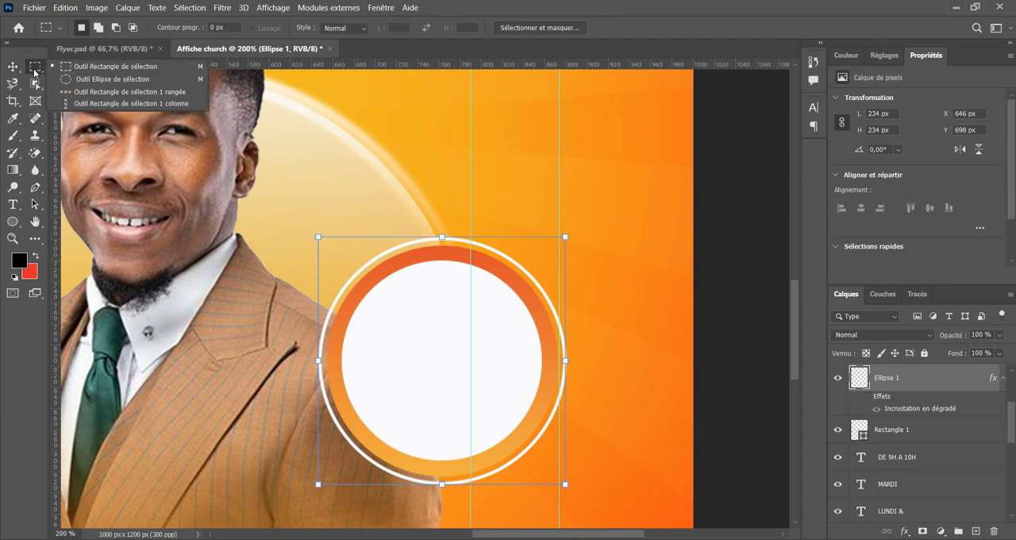
pyautogui.click(84, 69)
pyautogui.scroll(-1, 390, 206)
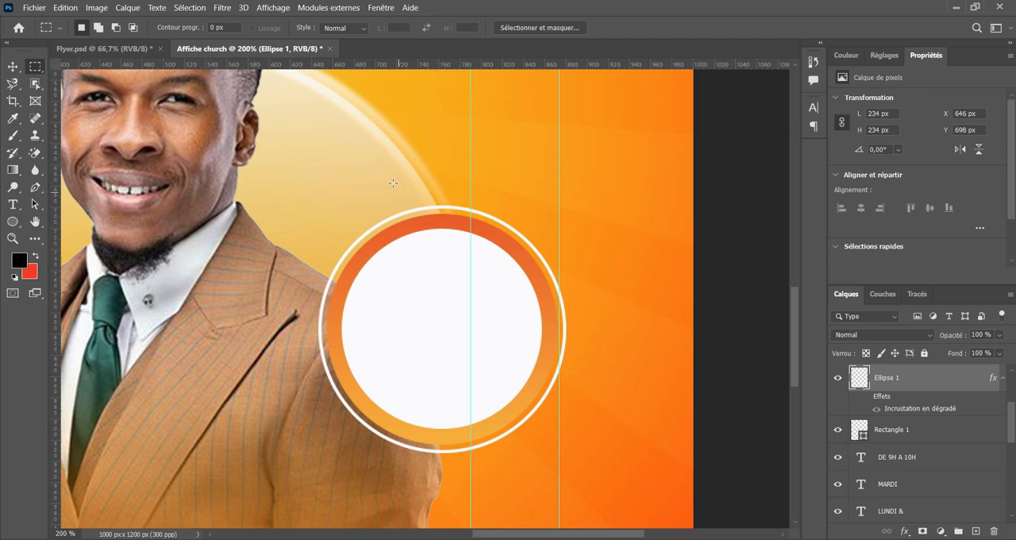
pyautogui.moveTo(392, 183); pyautogui.dragTo(495, 500)
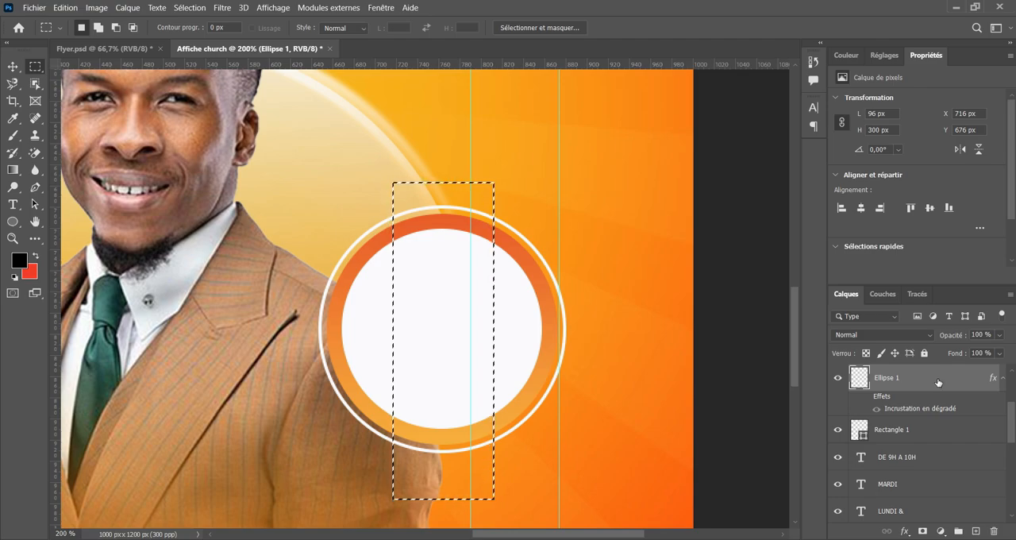
pyautogui.press('Delete')
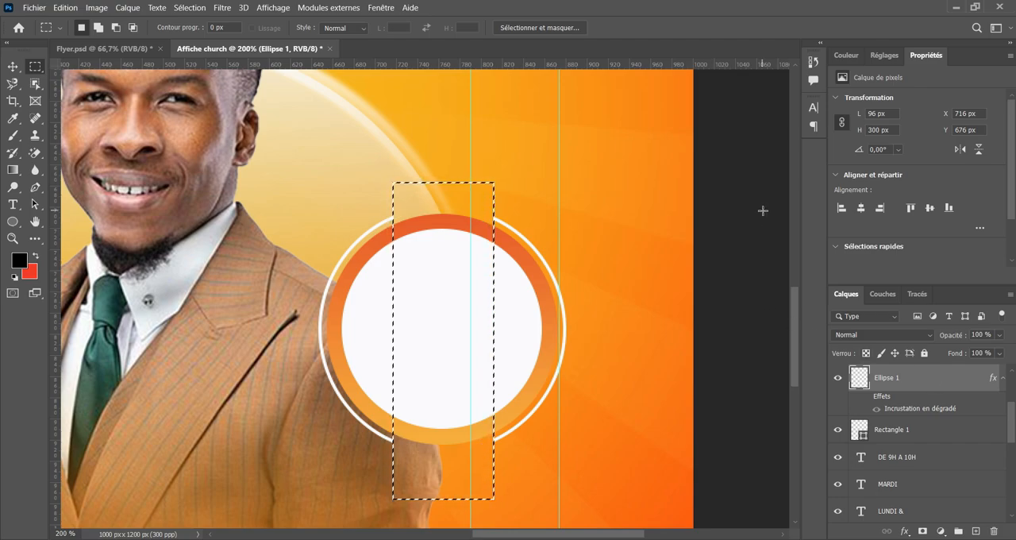
pyautogui.hotkey('ctrl', 'd')
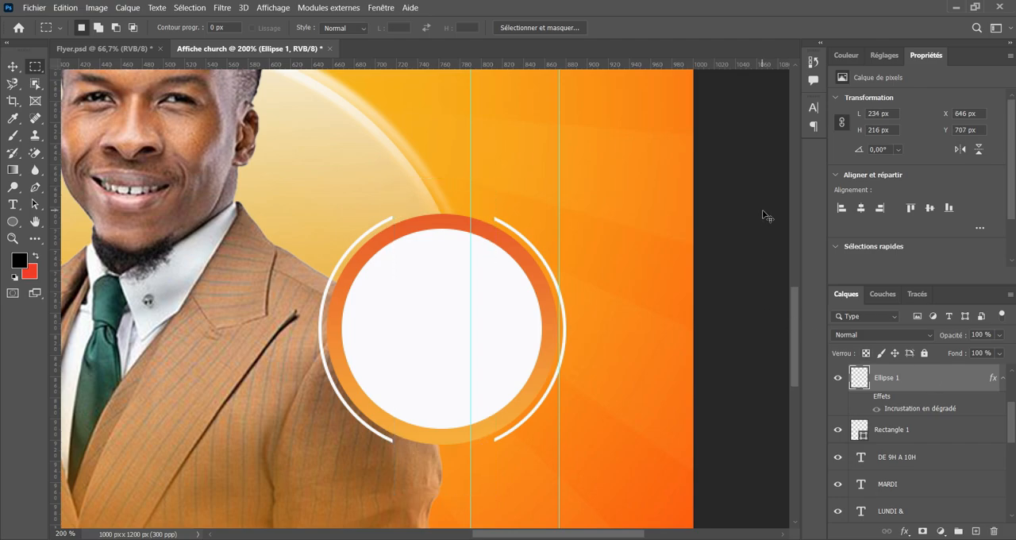
# Rotate the cut white ring clockwise around its centre by about 50°.
pyautogui.click(12, 66)
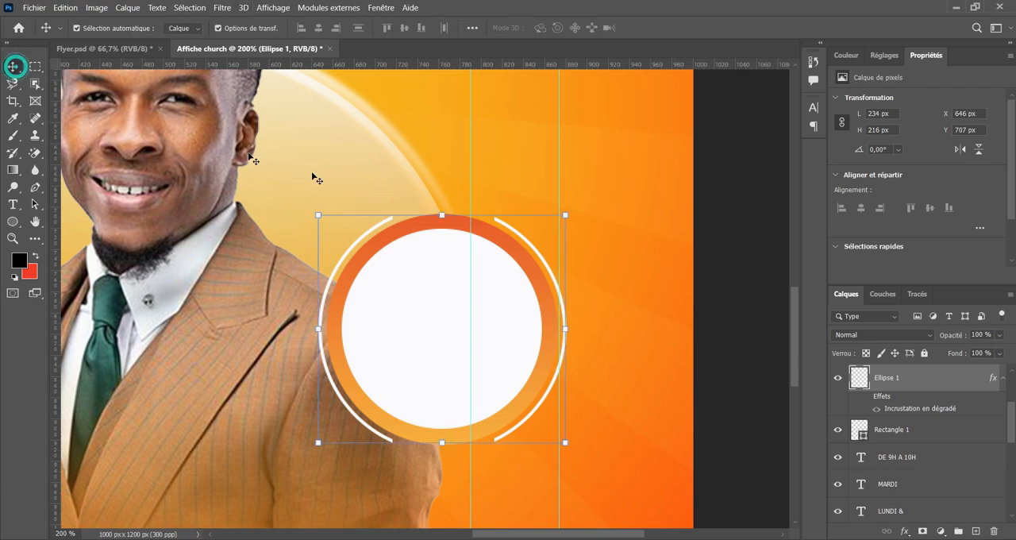
pyautogui.moveTo(579, 211); pyautogui.dragTo(547, 343)
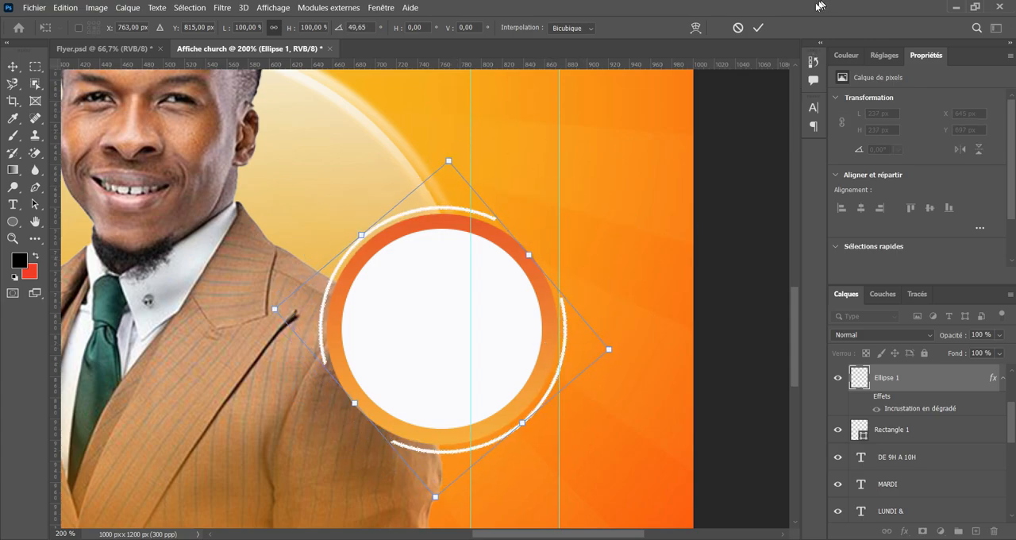
pyautogui.click(758, 27)
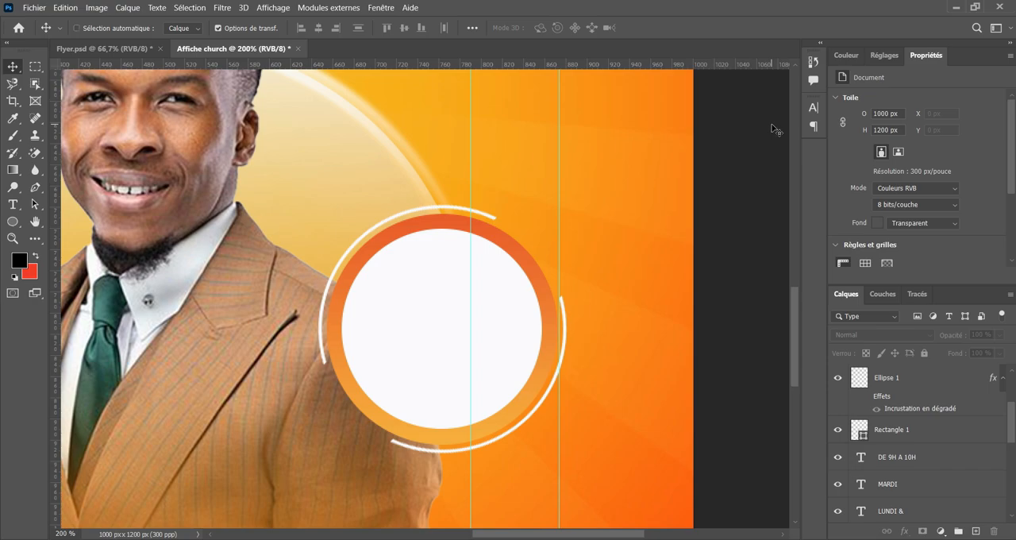
# Add a new empty layer above the white inner circle of the badge.
pyautogui.hotkey('ctrl', '-')
pyautogui.hotkey('ctrl', '-')
pyautogui.hotkey('ctrl', '-')
pyautogui.hotkey('ctrl', '+')
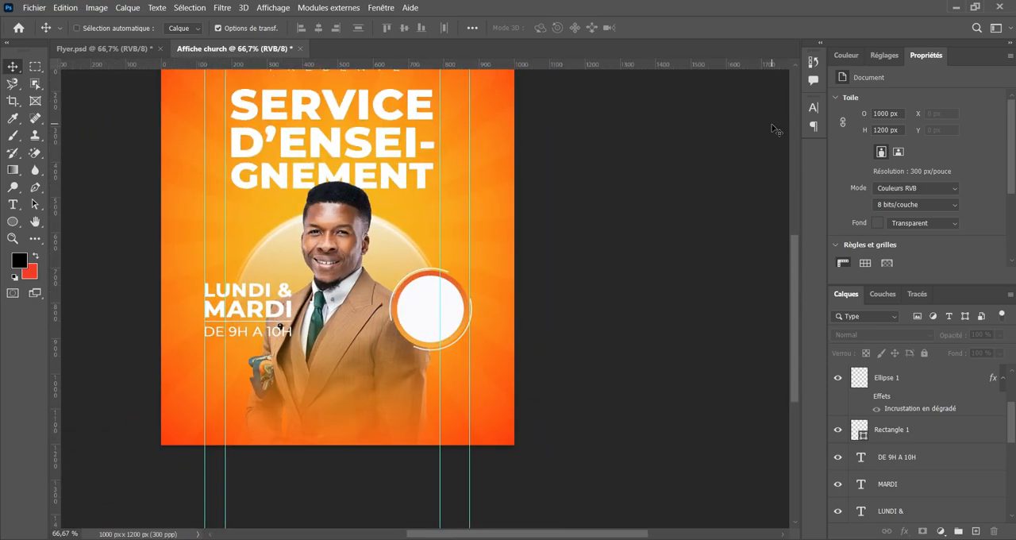
pyautogui.hotkey('ctrl', '+')
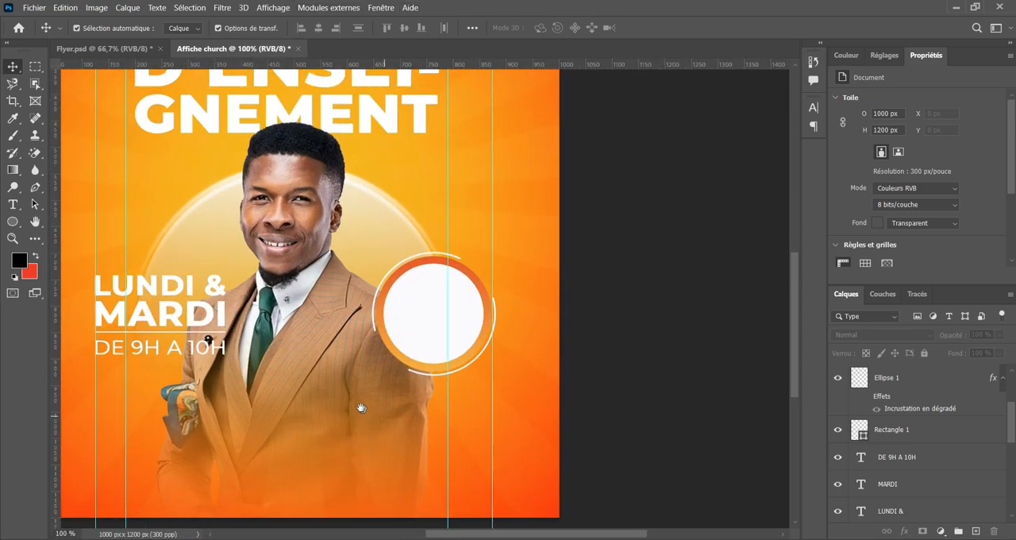
pyautogui.moveTo(358, 409); pyautogui.dragTo(440, 290)
pyautogui.hotkey('ctrl', '+')
pyautogui.hotkey('ctrl', '+')
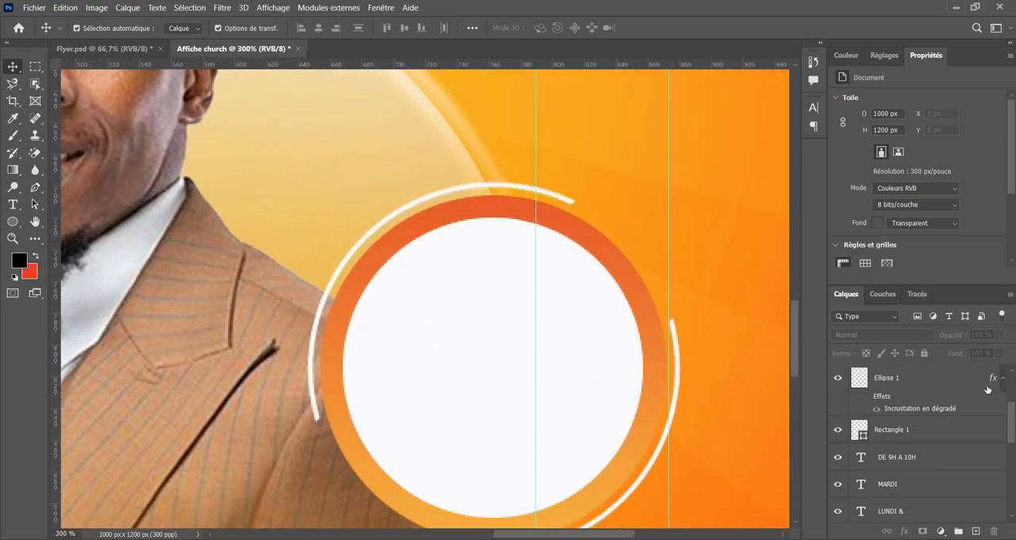
pyautogui.click(940, 389)
pyautogui.scroll(2, 942, 387)
pyautogui.click(931, 380)
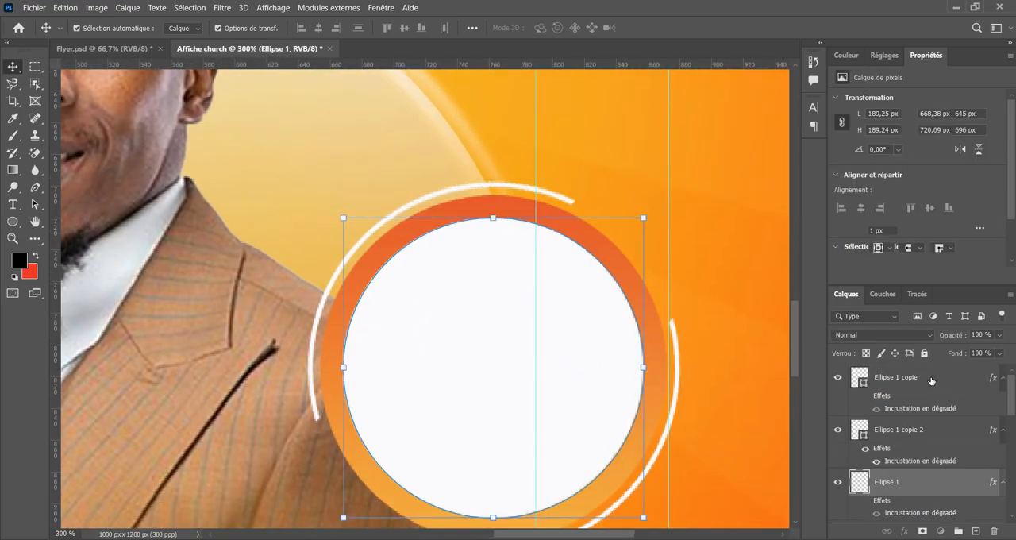
pyautogui.click(971, 530)
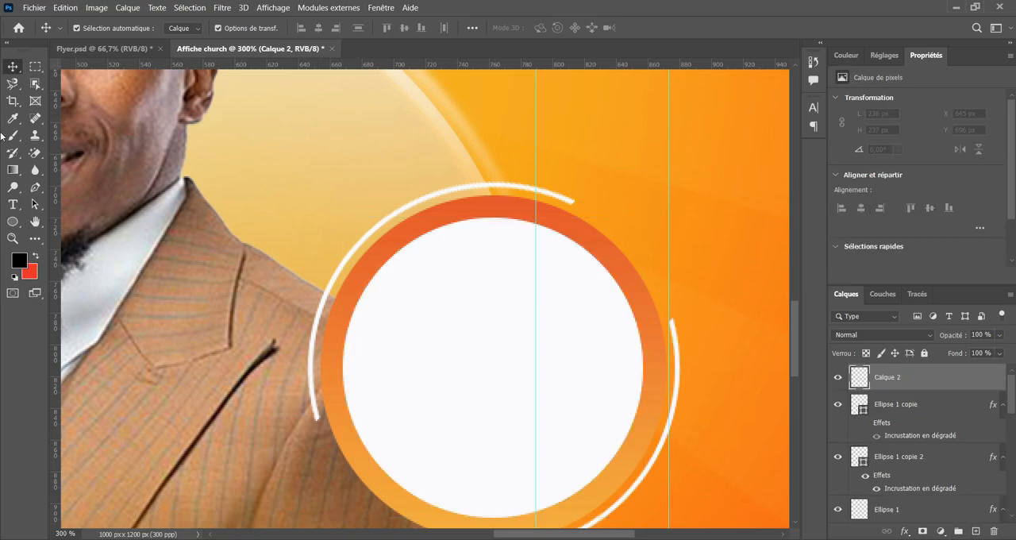
# Add the text "Pasteur" across the upper part of the badge's white circle.
pyautogui.click(11, 206)
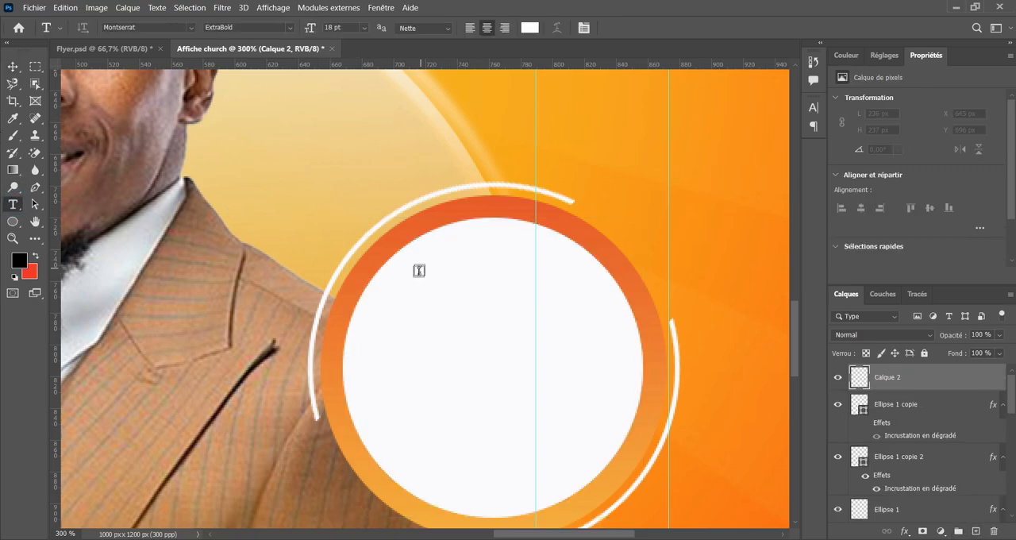
pyautogui.click(419, 275)
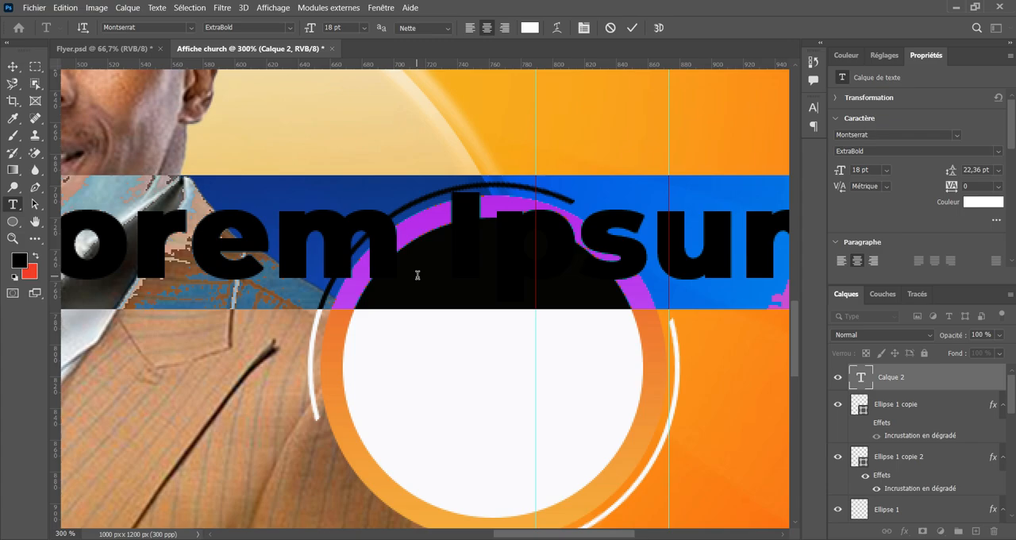
pyautogui.write('P')
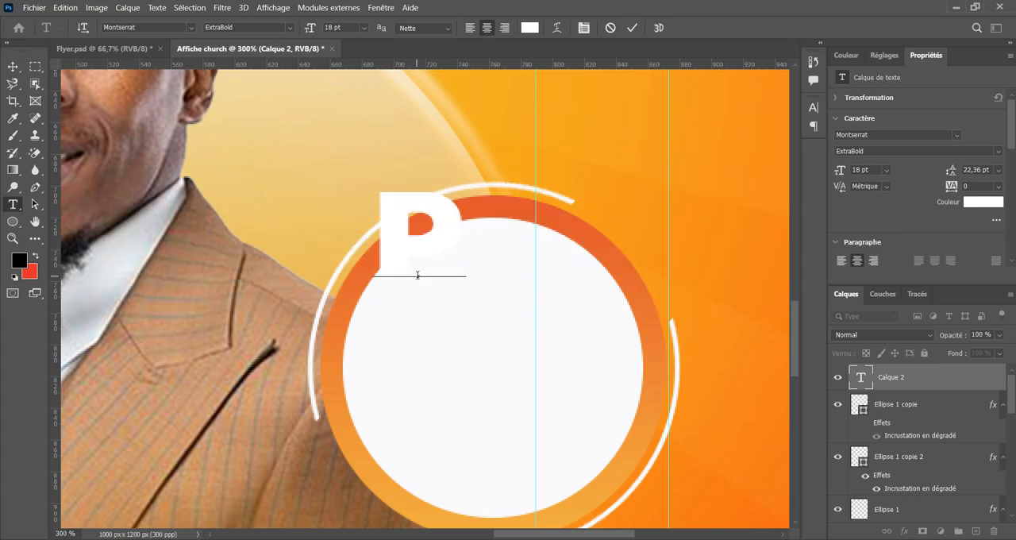
pyautogui.write('asteur')
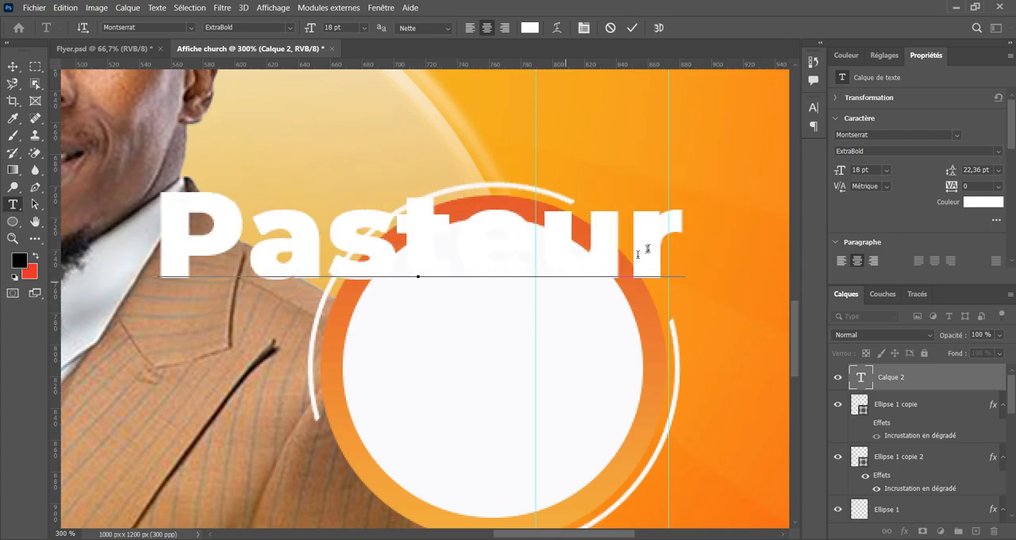
# Recolour the whole word "Pasteur" to the yellow-orange f4b733.
pyautogui.moveTo(685, 242); pyautogui.dragTo(444, 38)
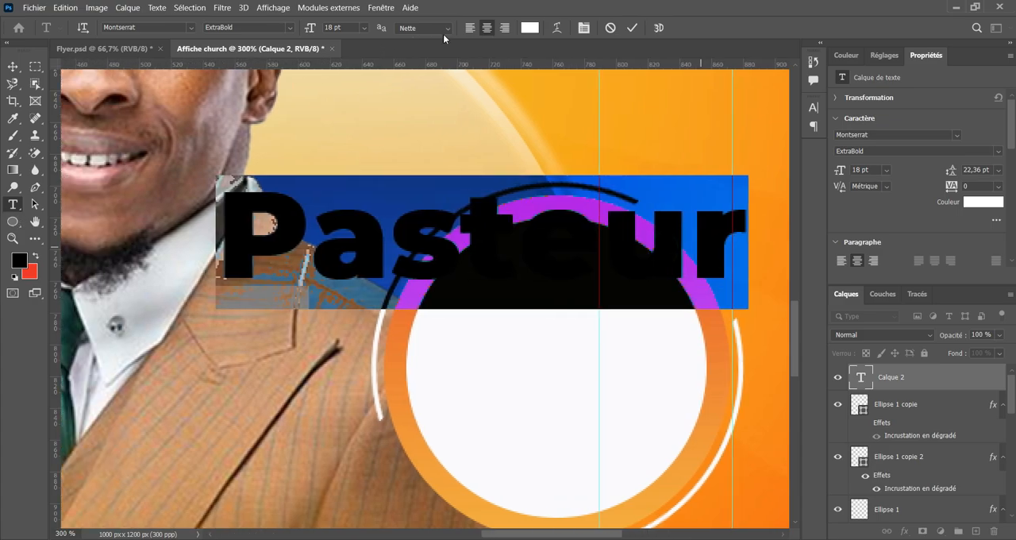
pyautogui.click(524, 29)
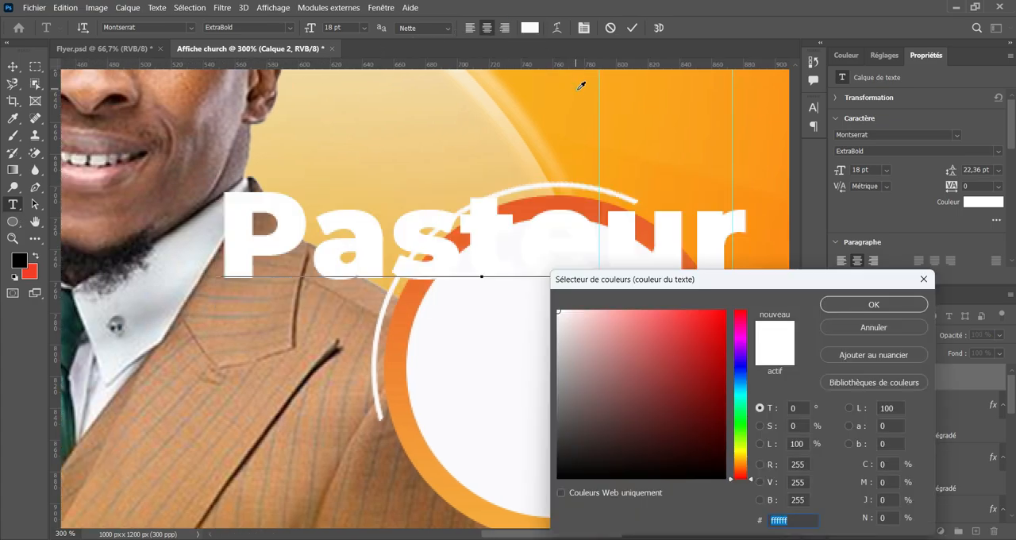
pyautogui.click(581, 85)
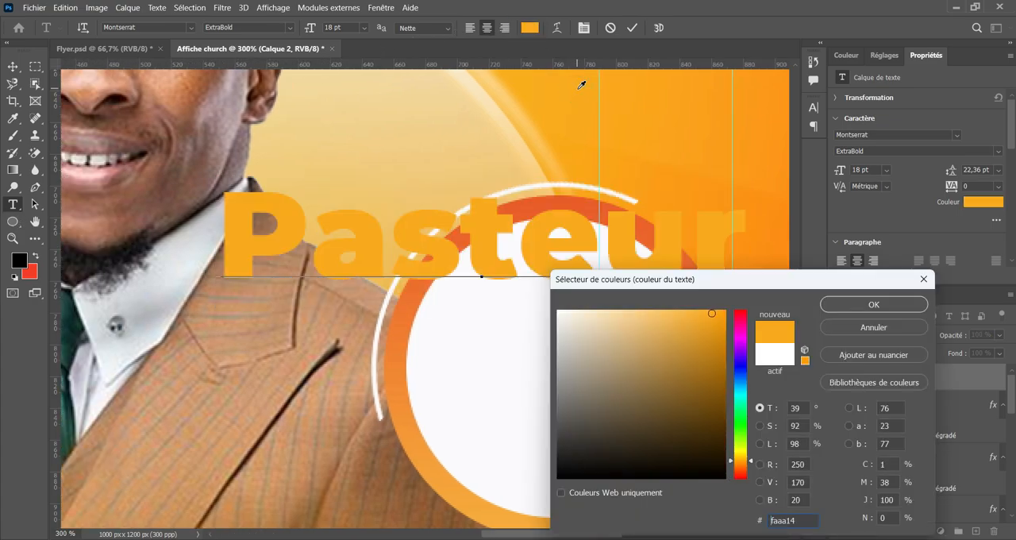
pyautogui.click(425, 447)
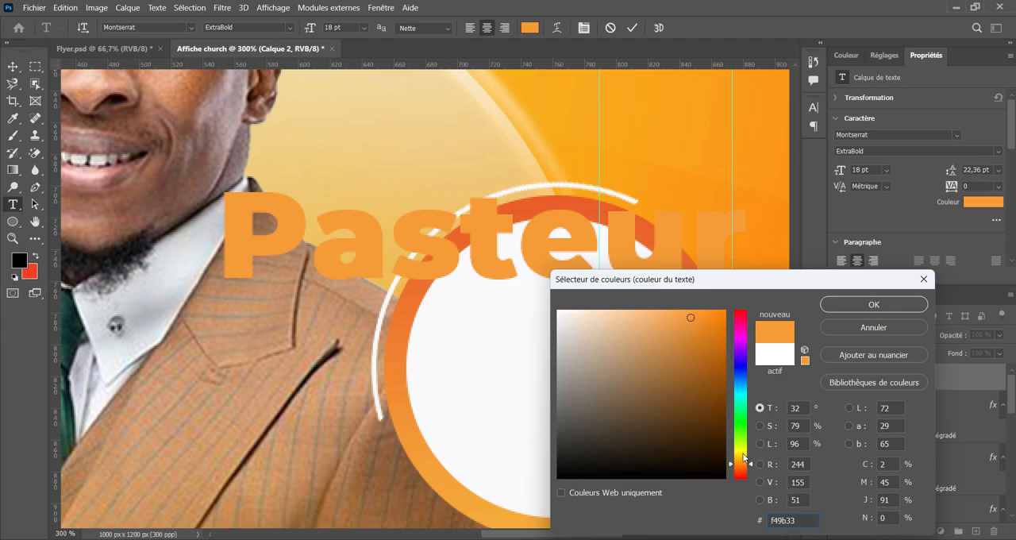
pyautogui.click(743, 454)
pyautogui.click(745, 462)
pyautogui.moveTo(746, 465); pyautogui.dragTo(746, 464)
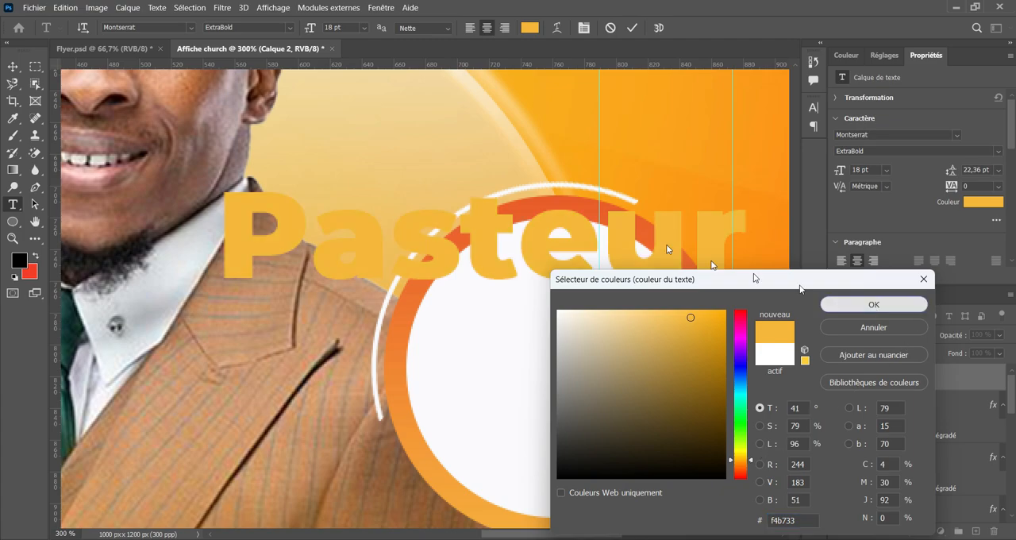
pyautogui.click(868, 304)
# Change the font of "Pasteur" to SwagSignature Regular and finish the text edit.
pyautogui.moveTo(147, 24); pyautogui.dragTo(81, 29)
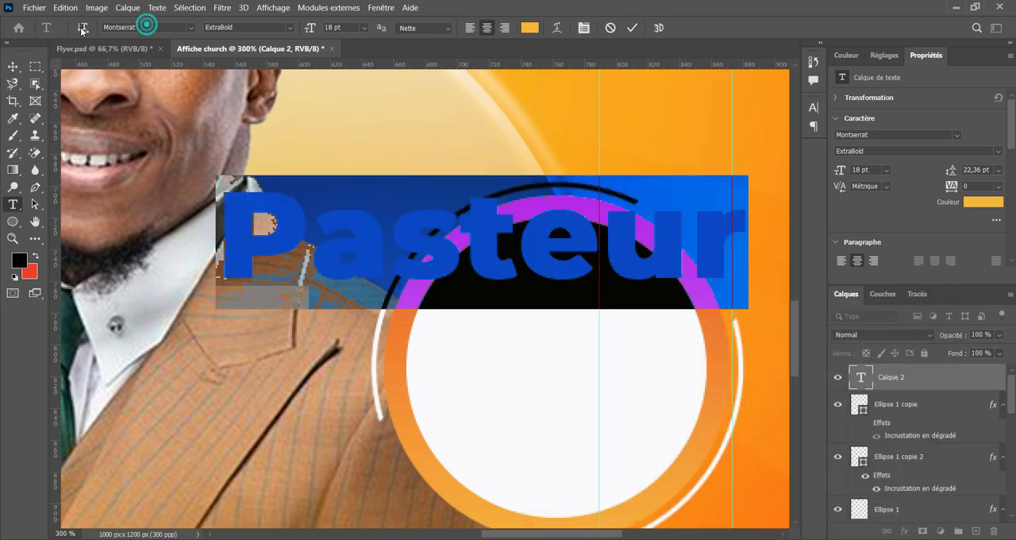
pyautogui.click(147, 26)
pyautogui.click(147, 26)
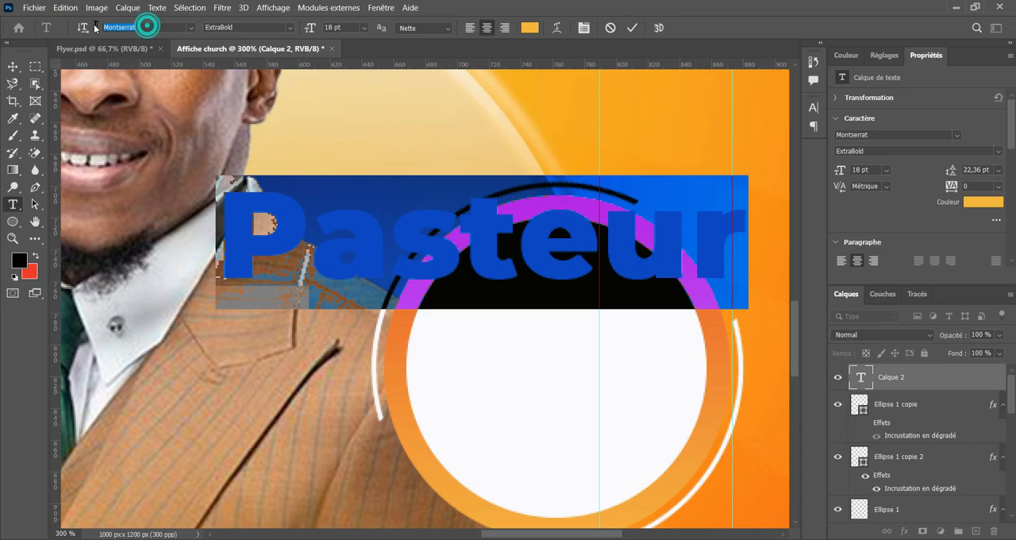
pyautogui.write('gnature')
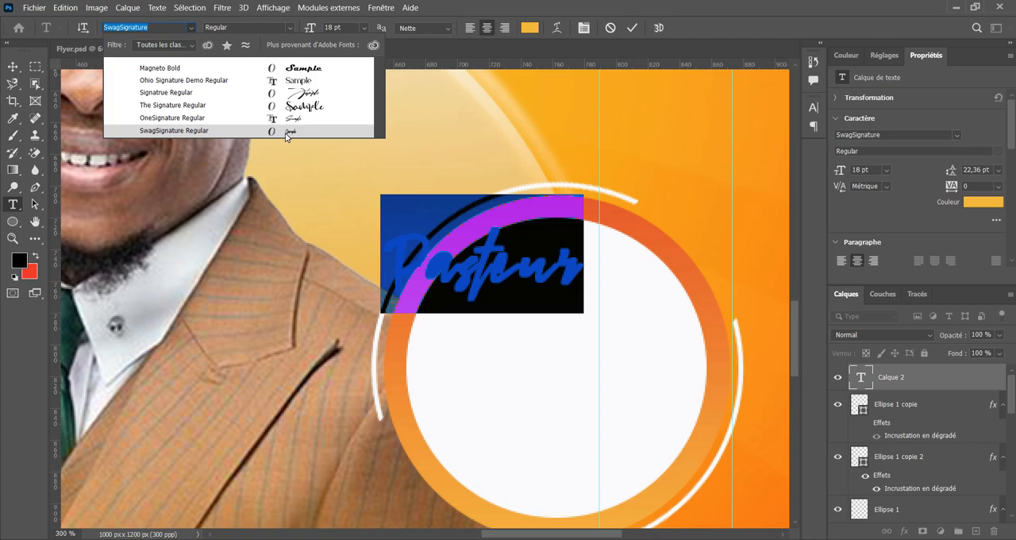
pyautogui.click(287, 132)
pyautogui.click(633, 28)
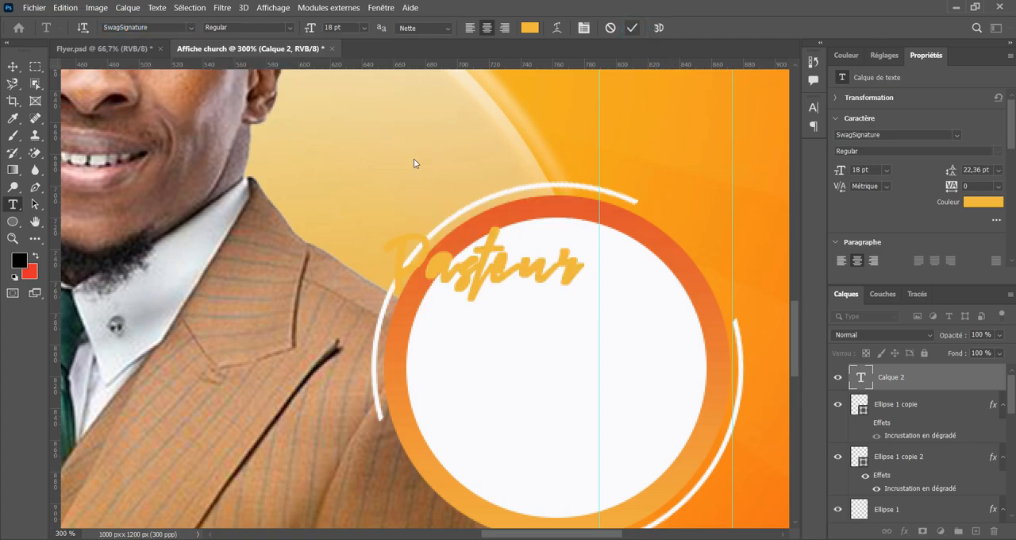
pyautogui.moveTo(15, 55); pyautogui.dragTo(89, 78)
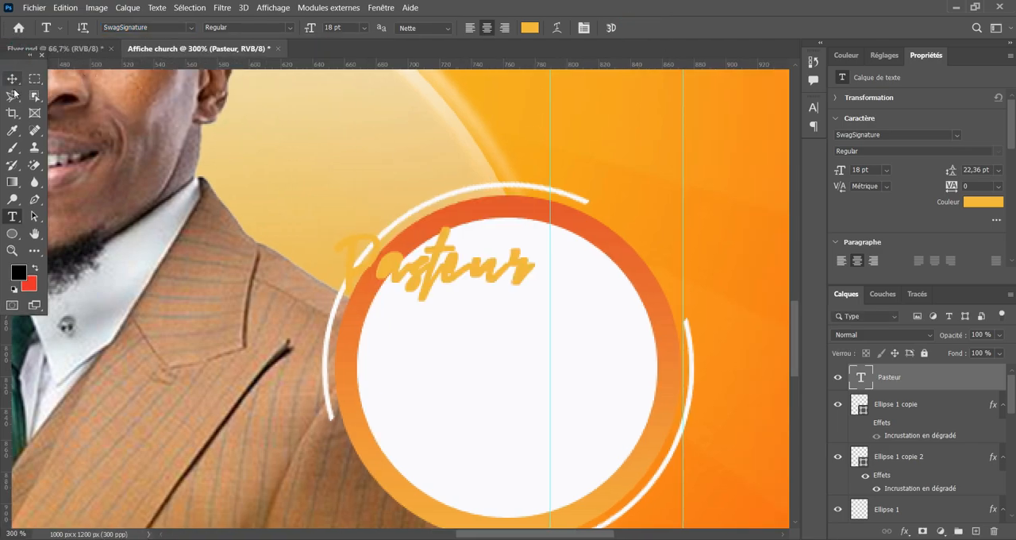
# Move the word "Pasteur" fully inside the upper part of the badge's white circle.
pyautogui.click(13, 78)
pyautogui.moveTo(424, 251); pyautogui.dragTo(496, 291)
pyautogui.doubleClick(496, 291)
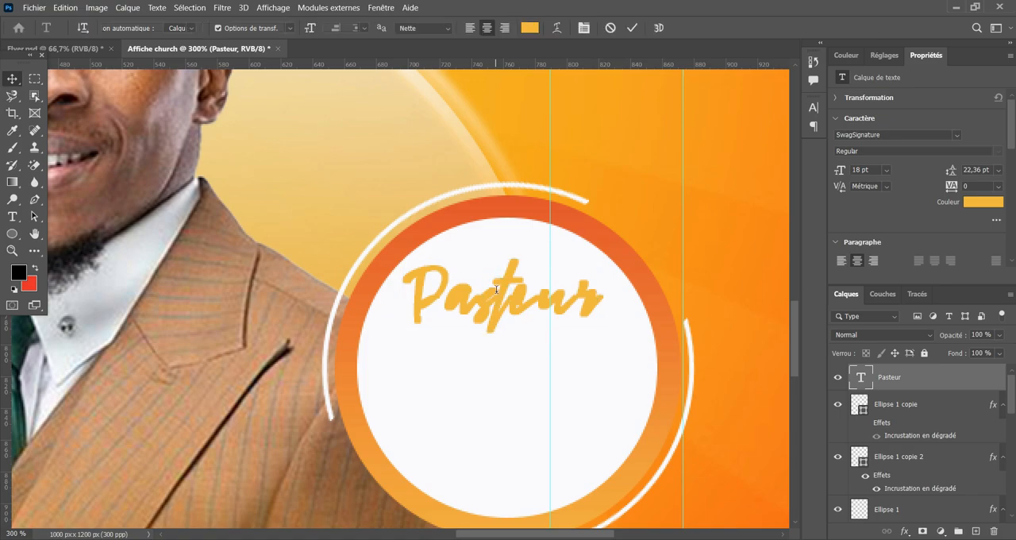
pyautogui.click(633, 28)
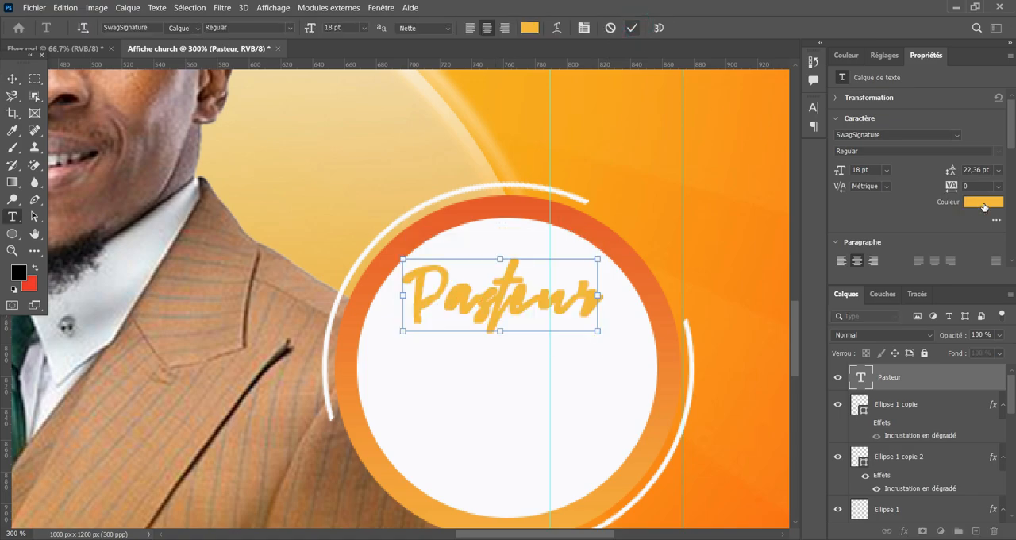
# Review the text colour of "Pasteur" in the colour picker.
pyautogui.click(984, 207)
pyautogui.moveTo(760, 280); pyautogui.dragTo(835, 218)
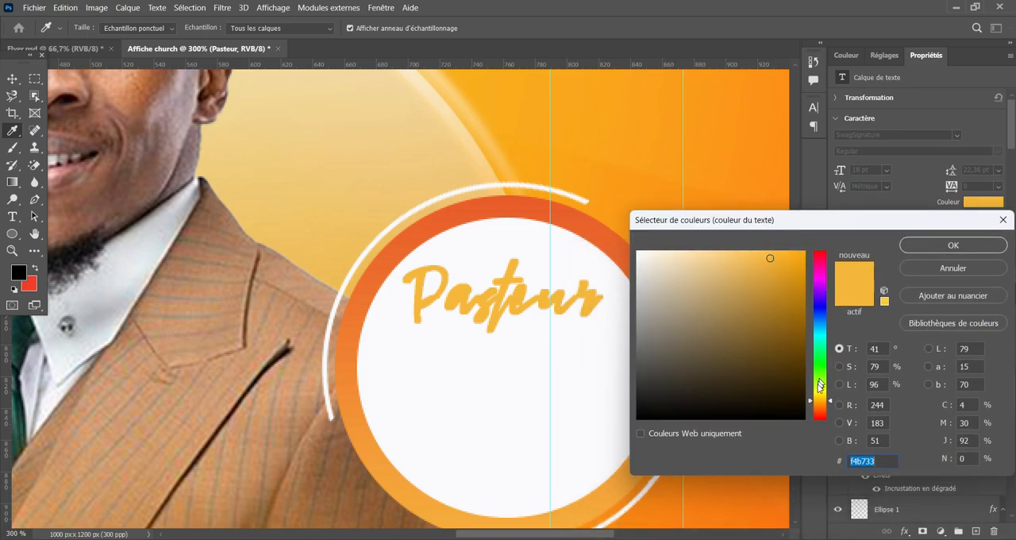
pyautogui.moveTo(817, 402); pyautogui.dragTo(821, 399)
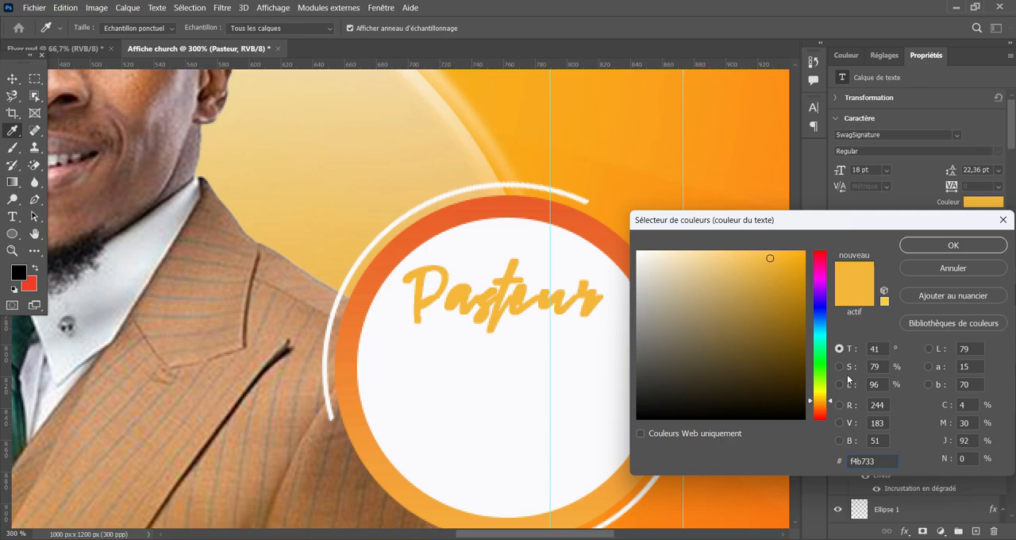
pyautogui.click(950, 246)
pyautogui.click(12, 79)
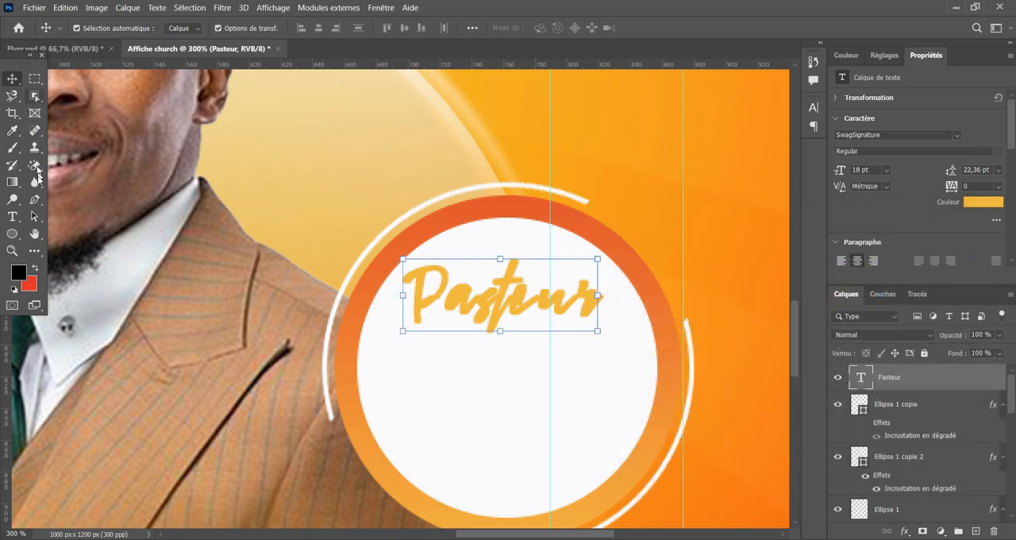
# Try reducing "Pasteur" to 9 pt and undo the size change.
pyautogui.click(12, 215)
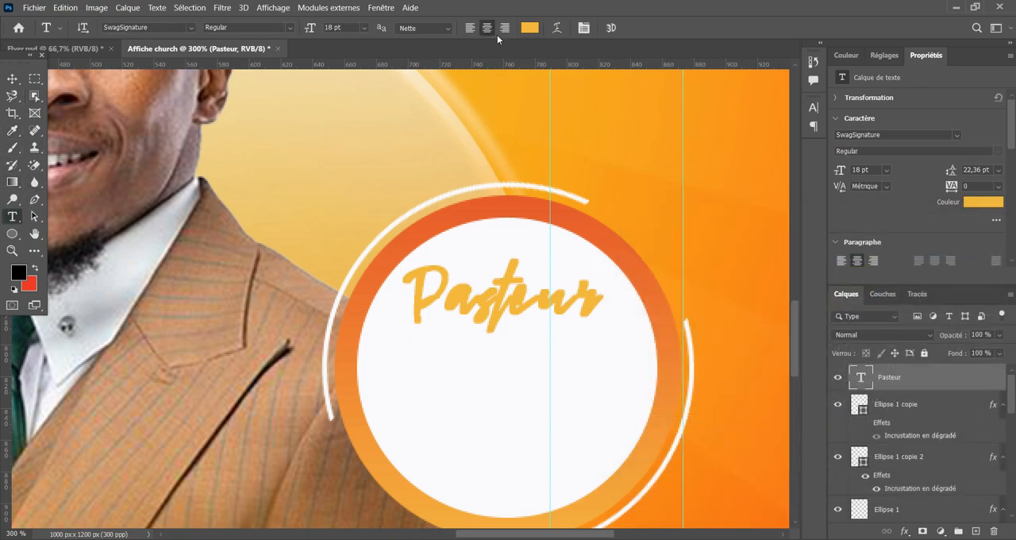
pyautogui.moveTo(312, 27); pyautogui.dragTo(305, 27)
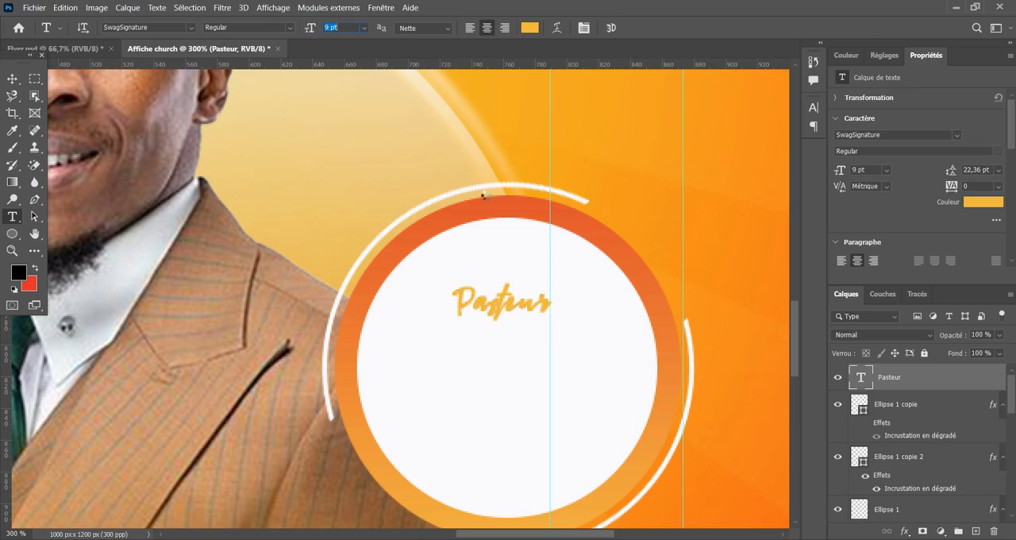
pyautogui.click(13, 78)
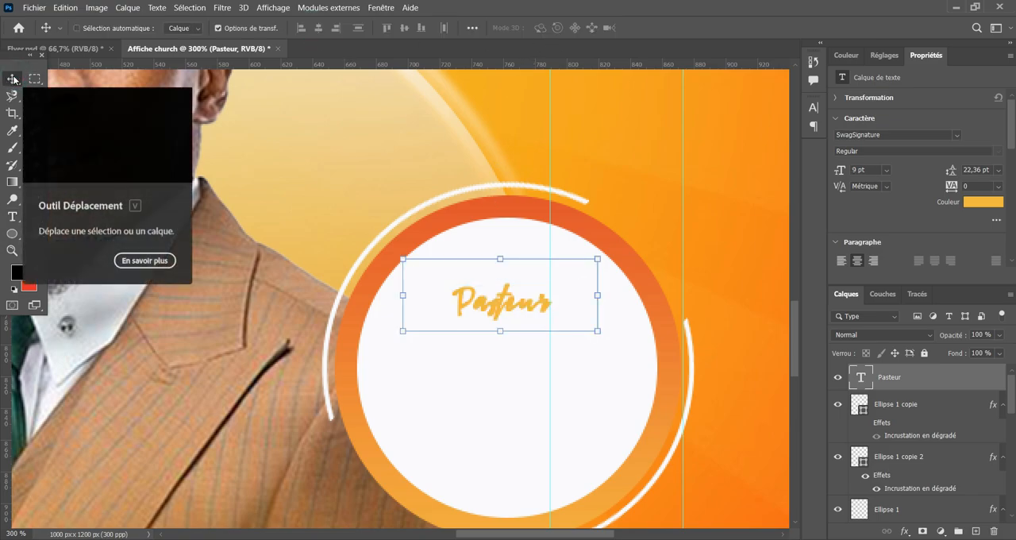
pyautogui.hotkey('ctrl', 'z')
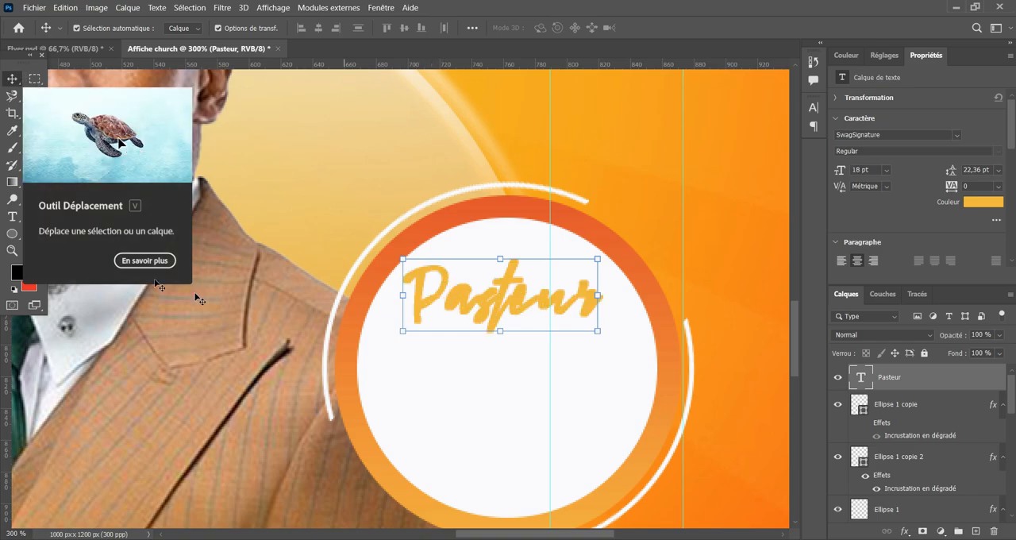
# On a new layer, add the pastor's first name below "Pasteur" in 10 pt Montserrat Regular.
pyautogui.click(12, 216)
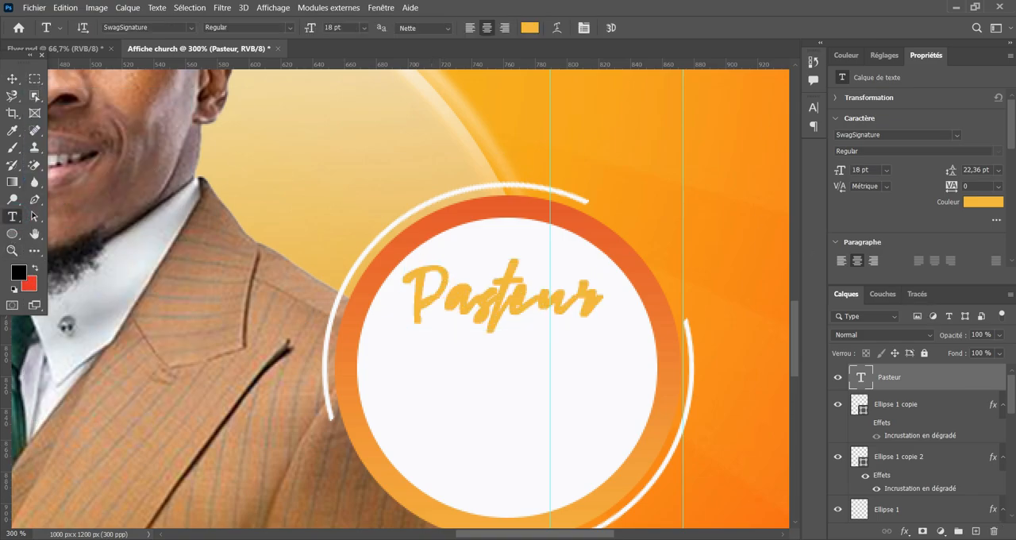
pyautogui.click(974, 531)
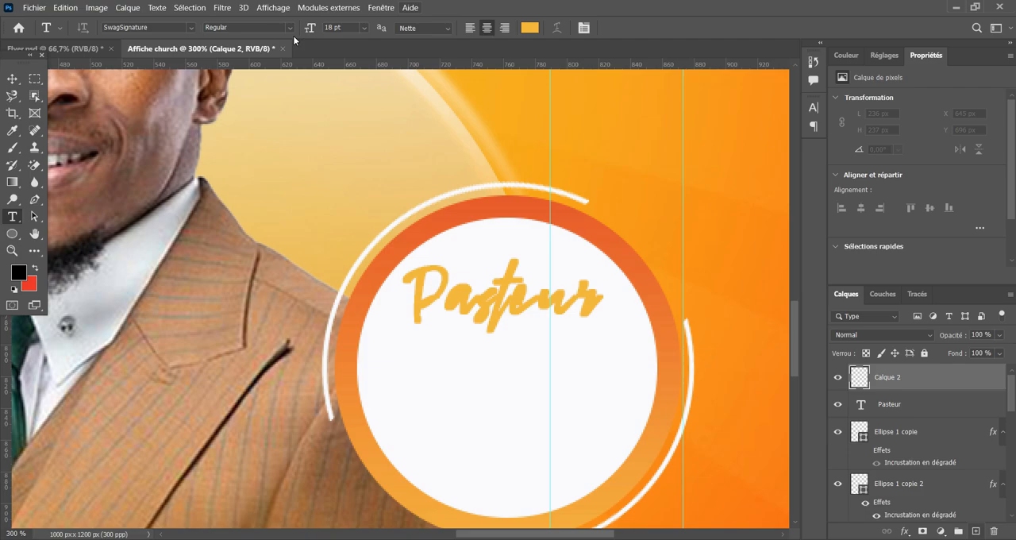
pyautogui.moveTo(312, 29); pyautogui.dragTo(308, 30)
pyautogui.click(428, 362)
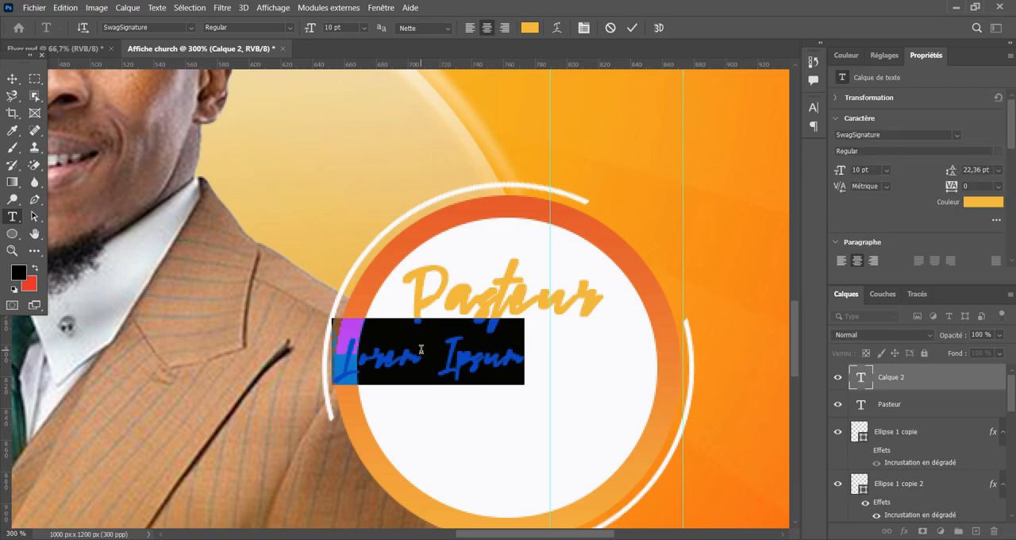
pyautogui.click(147, 26)
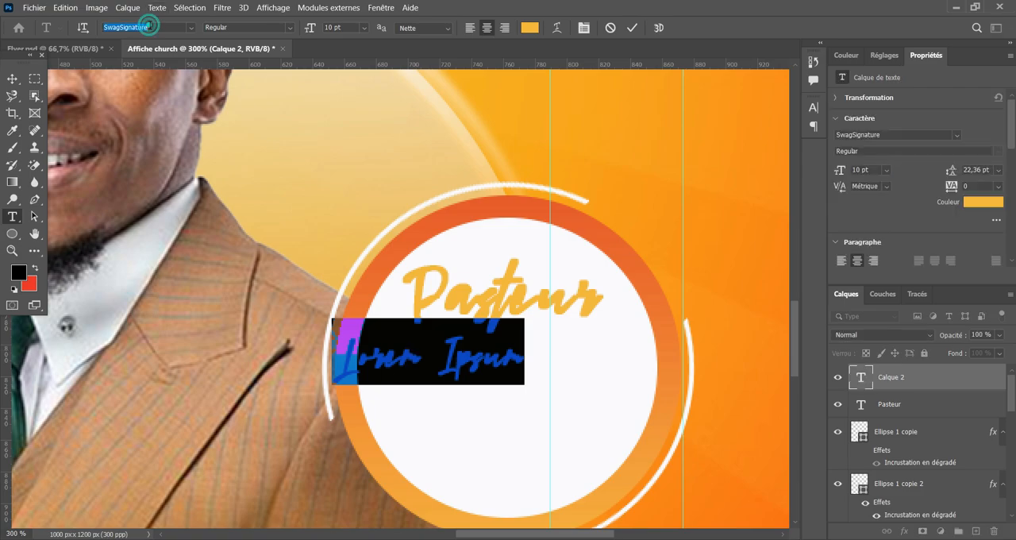
pyautogui.write('Montserrat')
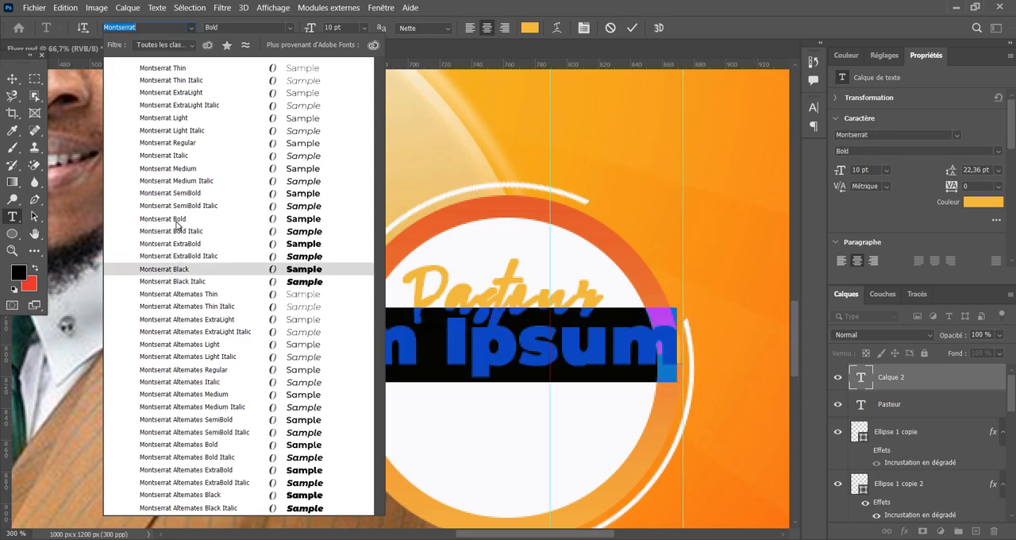
pyautogui.click(200, 143)
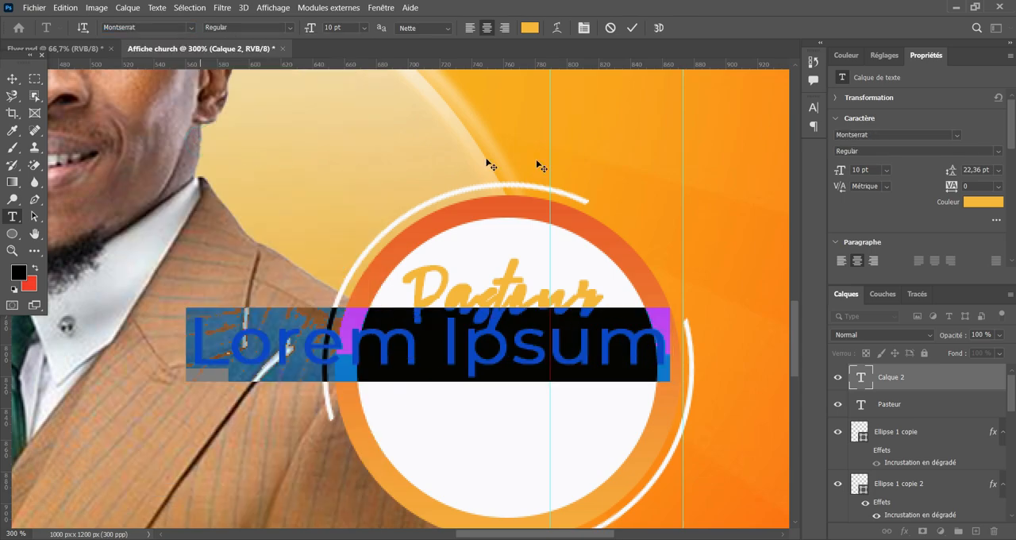
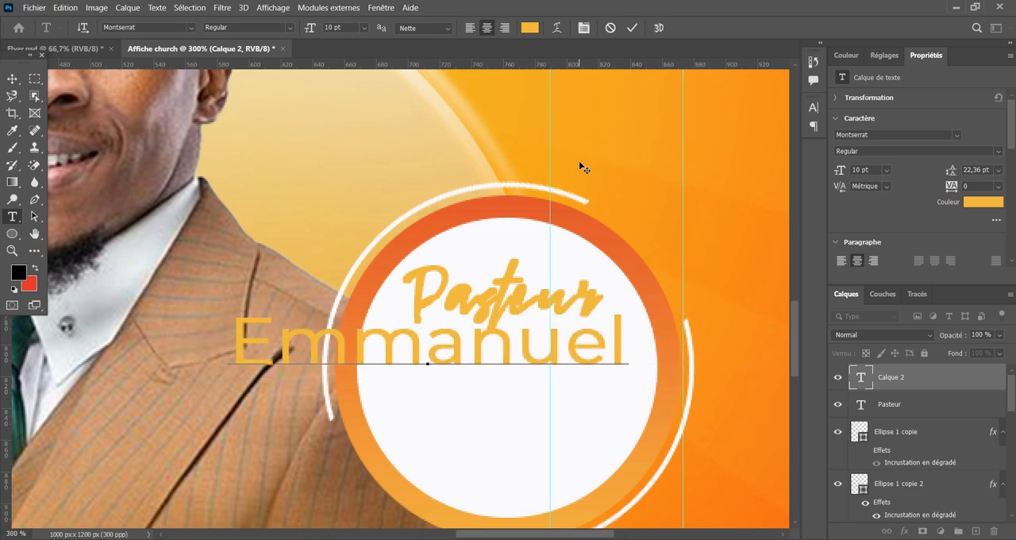
pyautogui.click(627, 30)
# Scale the first name to about 68.5% and centre it inside the white circle, just below "Pasteur".
pyautogui.click(12, 79)
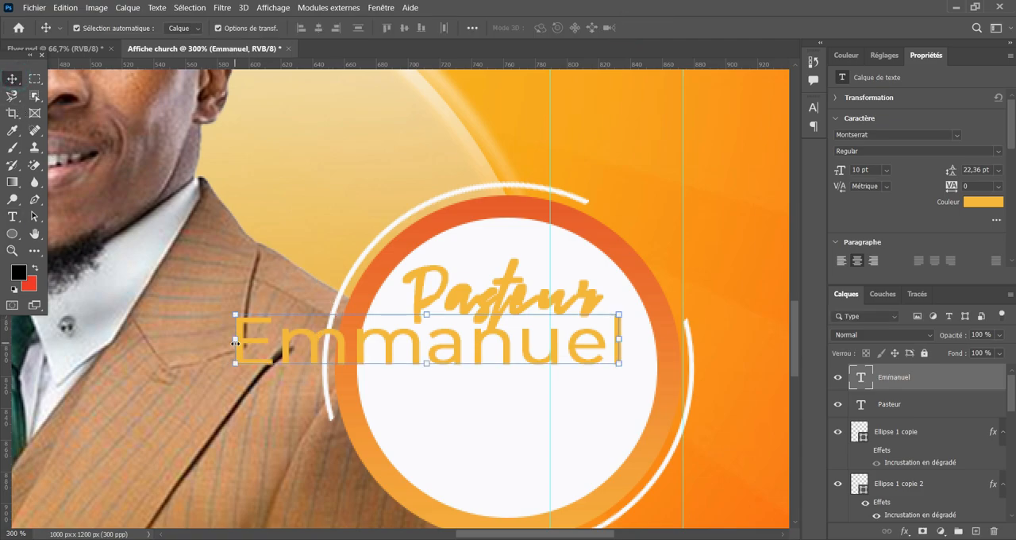
pyautogui.moveTo(235, 342); pyautogui.dragTo(318, 347)
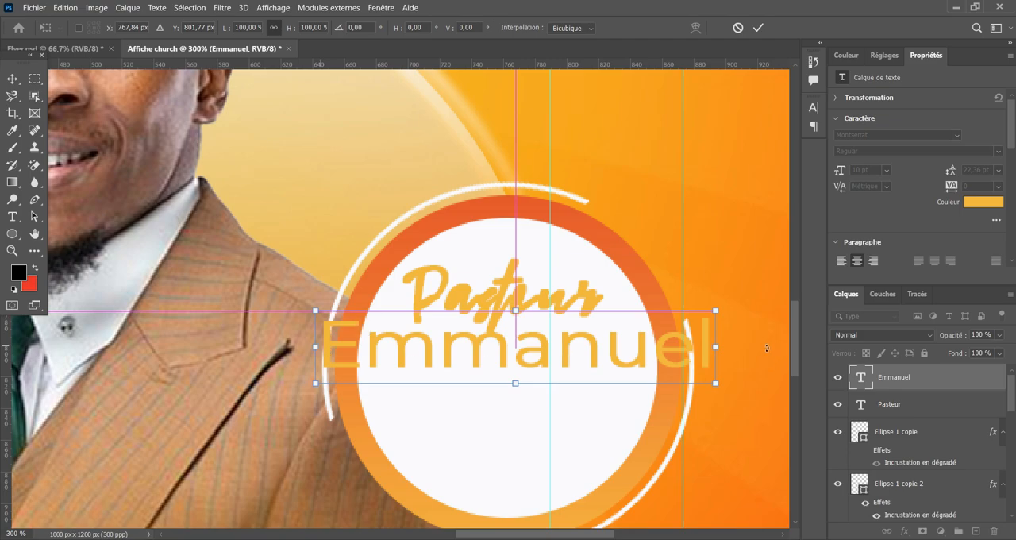
pyautogui.moveTo(717, 351); pyautogui.dragTo(653, 348)
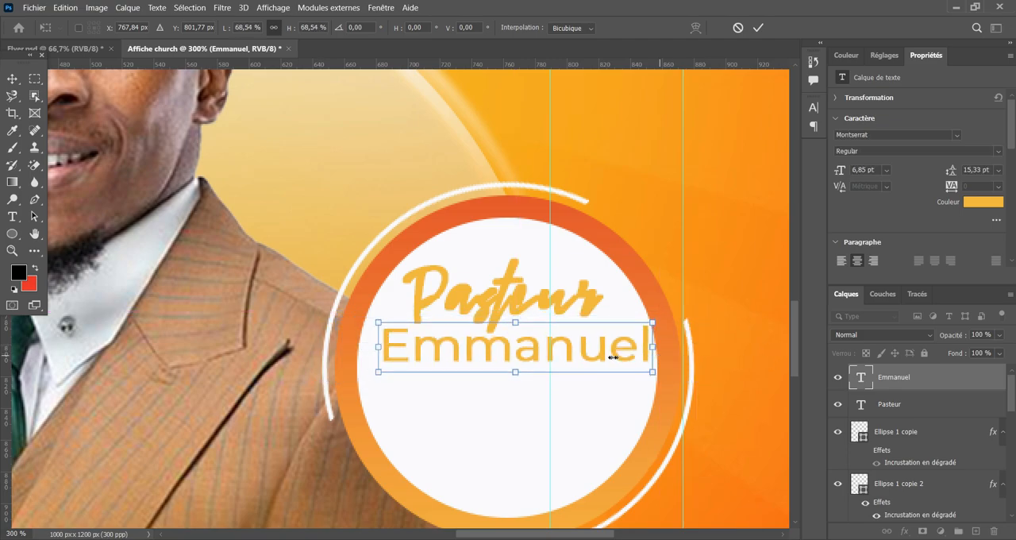
pyautogui.moveTo(584, 359); pyautogui.dragTo(577, 363)
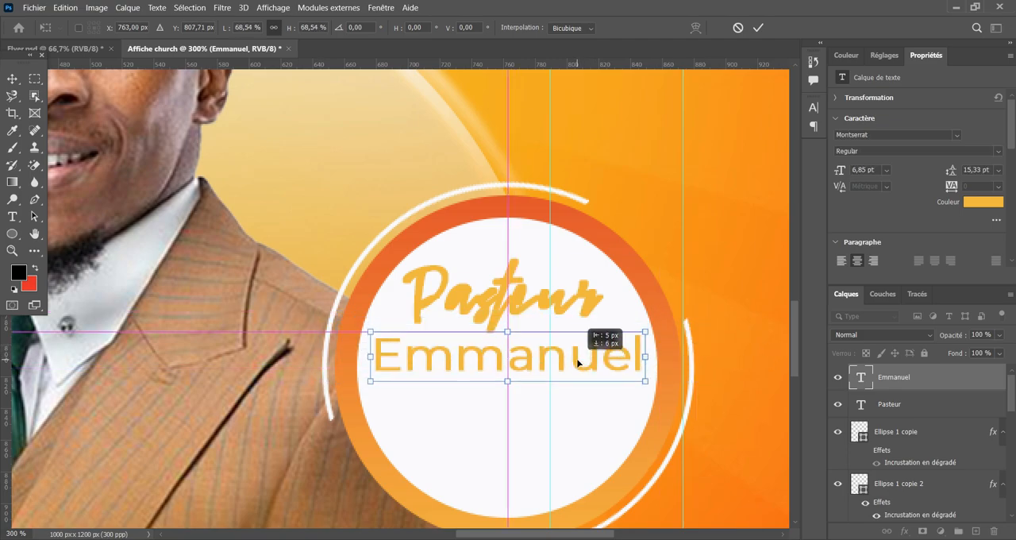
pyautogui.click(758, 27)
# Recolour the pastor's first name to the near-black 0a0a09.
pyautogui.click(983, 203)
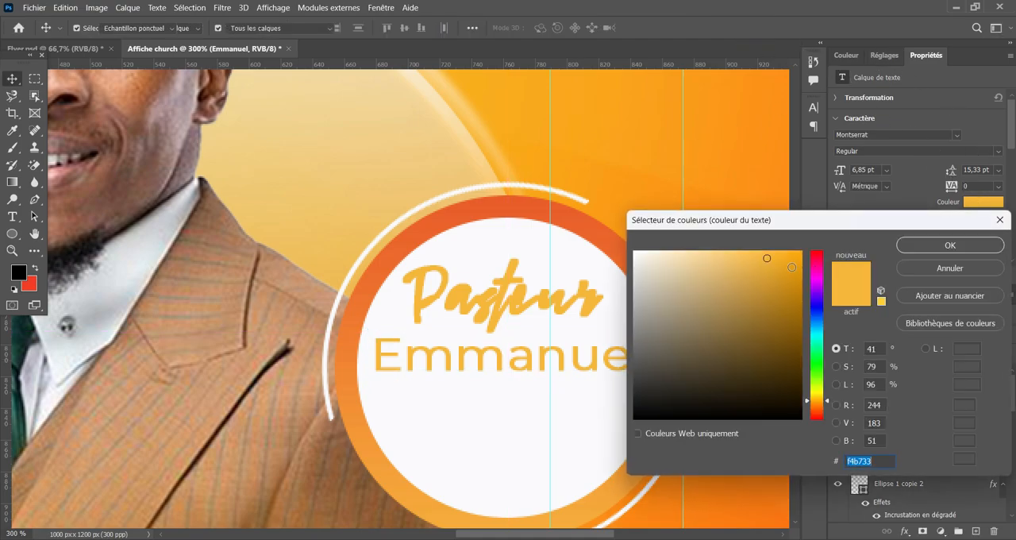
pyautogui.click(650, 411)
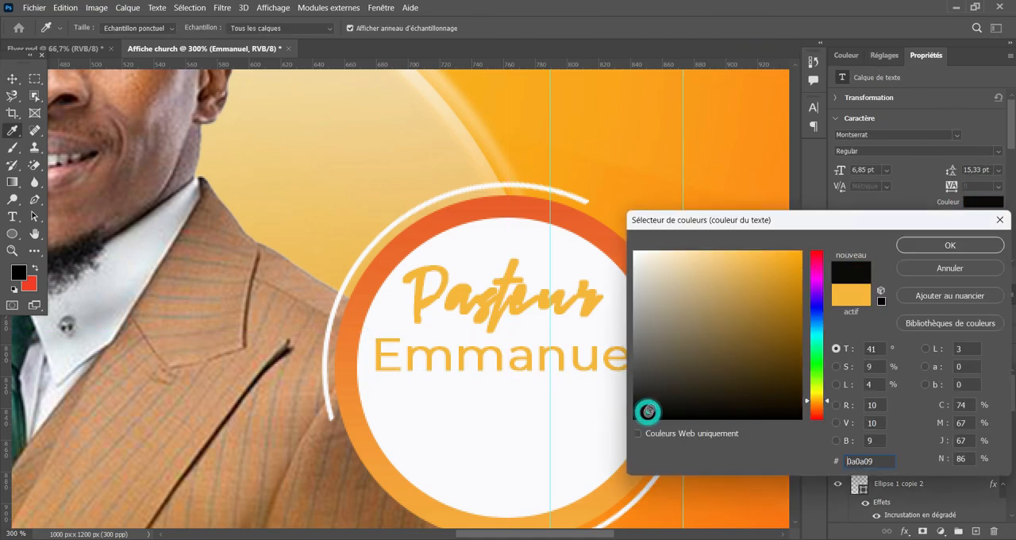
pyautogui.click(949, 246)
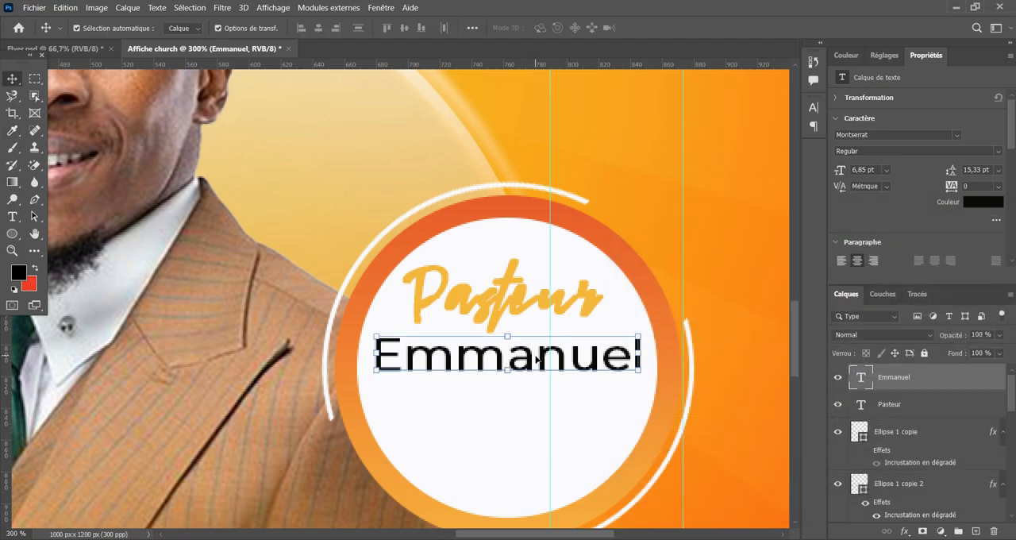
# Duplicate the first-name line directly below and replace the copy's text with the pastor's surname in capitals.
pyautogui.moveTo(528, 359); pyautogui.dragTo(533, 416)
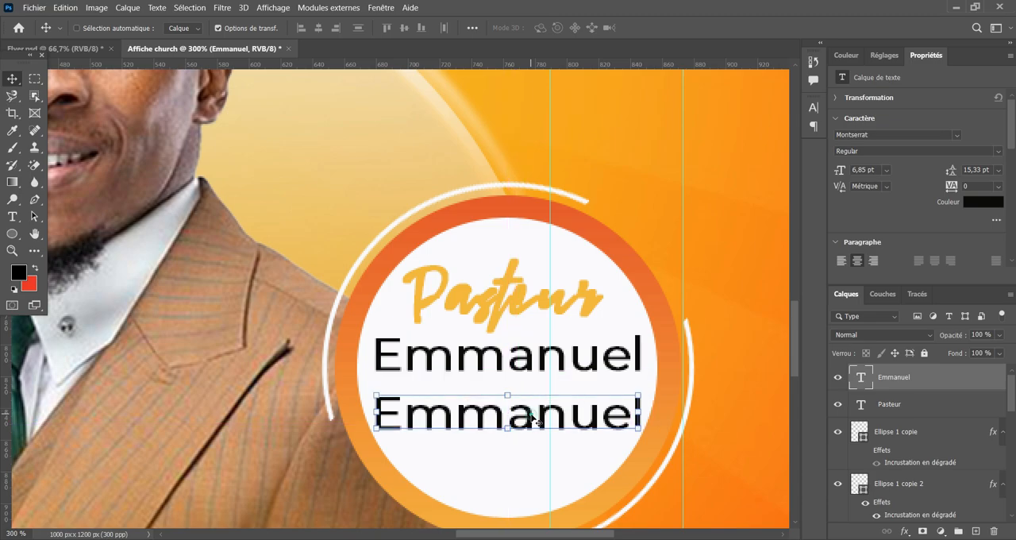
pyautogui.doubleClick(542, 410)
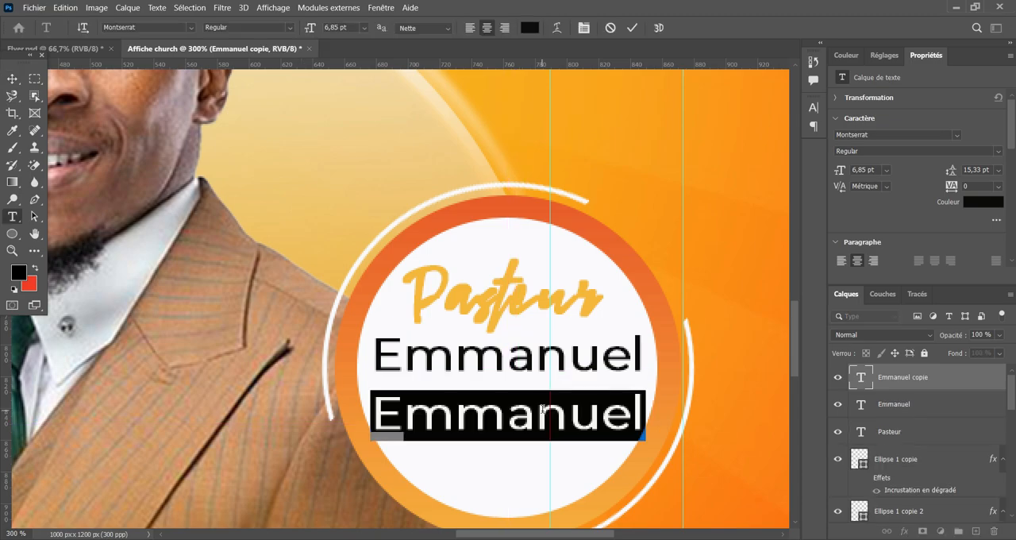
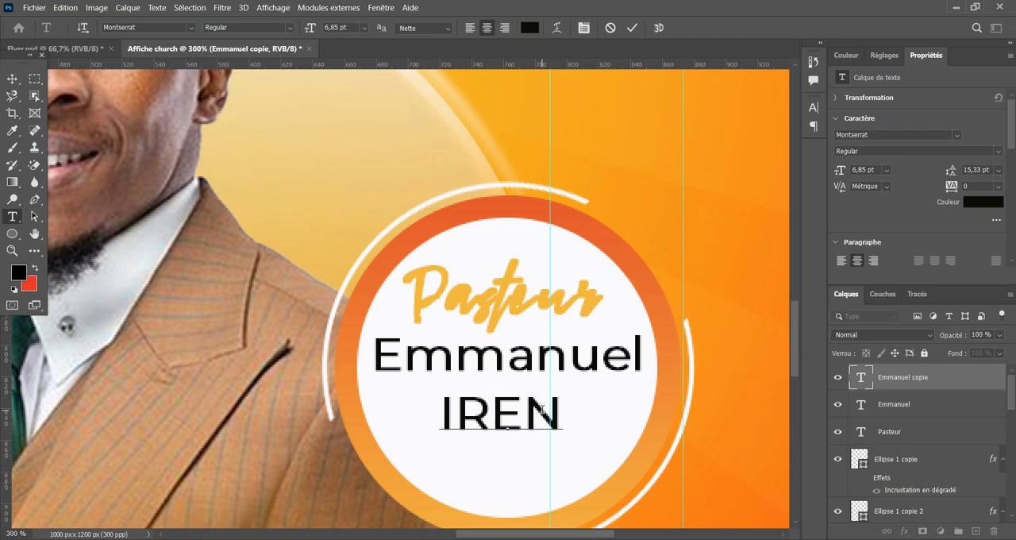
pyautogui.click(633, 30)
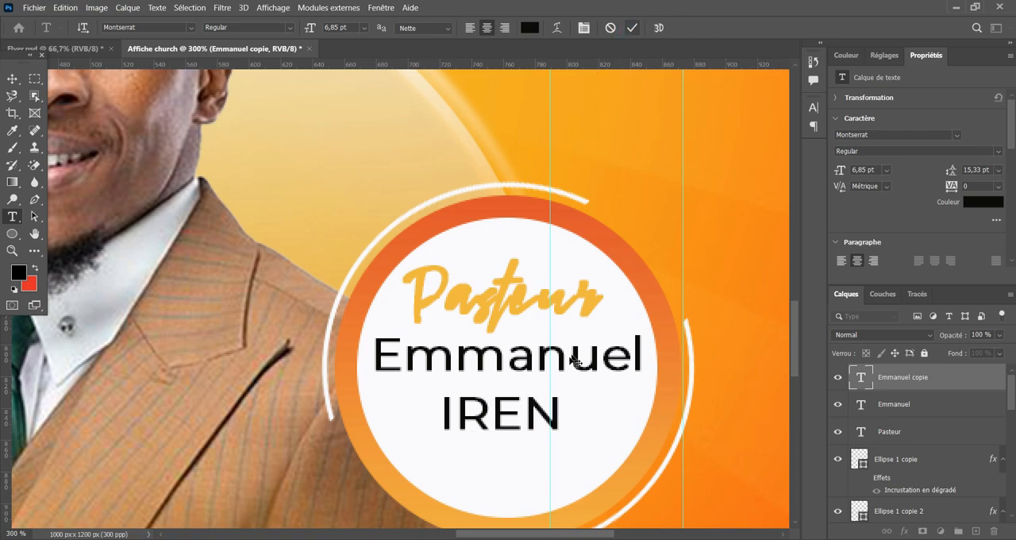
# Nudge "Pasteur", the first name and the surname to even out their spacing inside the circle.
pyautogui.press('v')
pyautogui.moveTo(528, 408); pyautogui.dragTo(532, 407)
pyautogui.moveTo(531, 361); pyautogui.dragTo(530, 348)
pyautogui.moveTo(520, 294); pyautogui.dragTo(524, 286)
pyautogui.moveTo(521, 352); pyautogui.dragTo(525, 361)
# Set the surname's font style to Montserrat Bold.
pyautogui.click(512, 405)
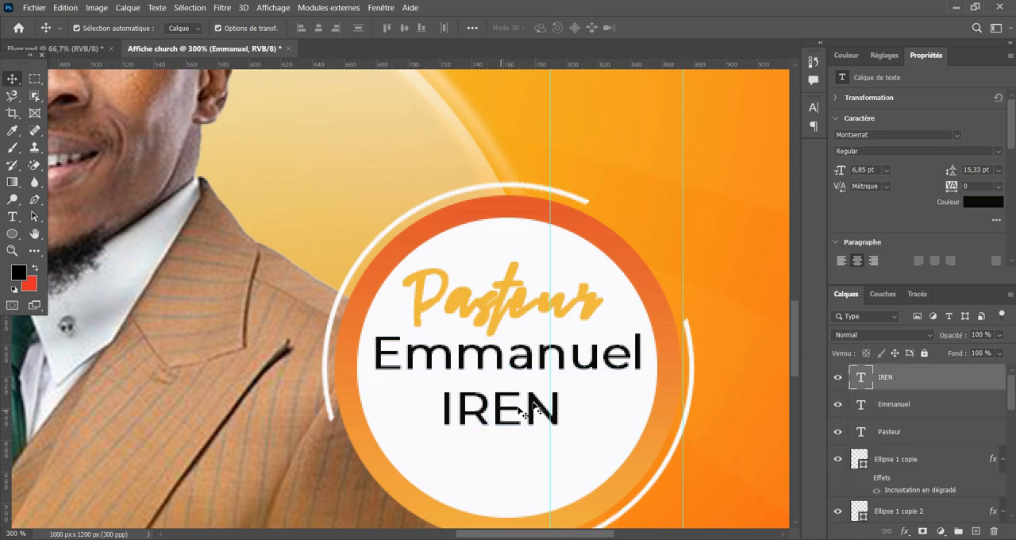
pyautogui.click(994, 156)
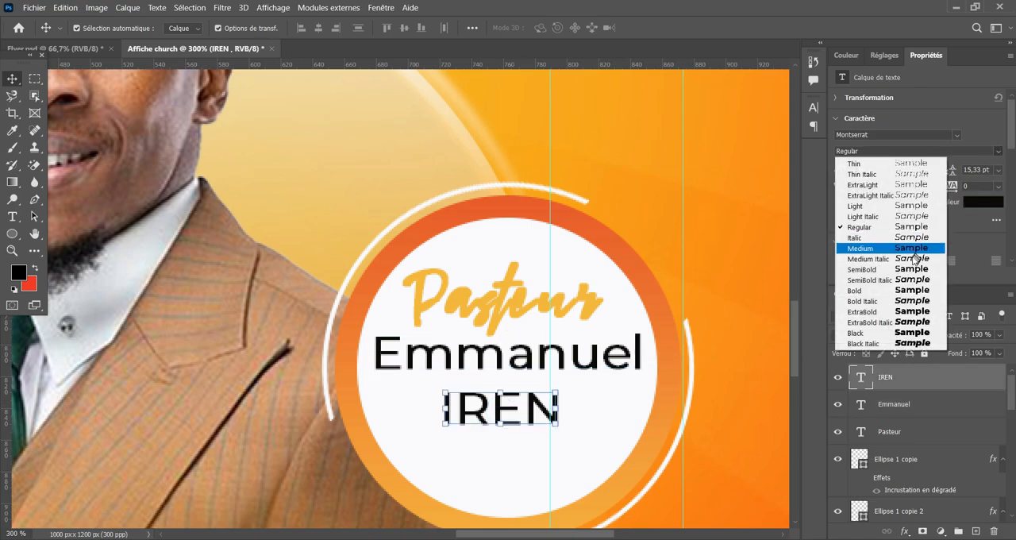
pyautogui.click(883, 295)
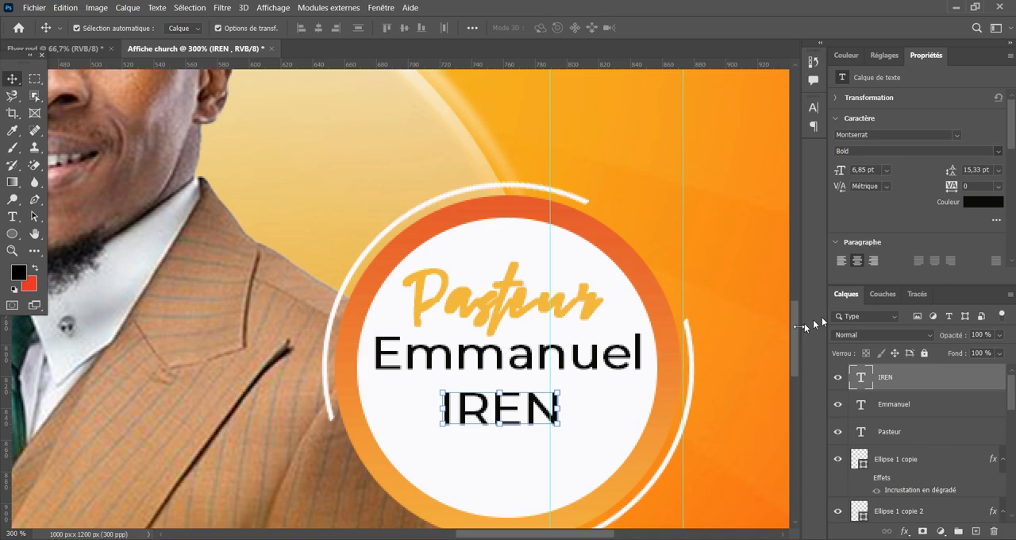
# Reposition "Pasteur", the first name and the surname so the three lines sit centred and evenly spaced inside the white circle.
pyautogui.click(530, 343)
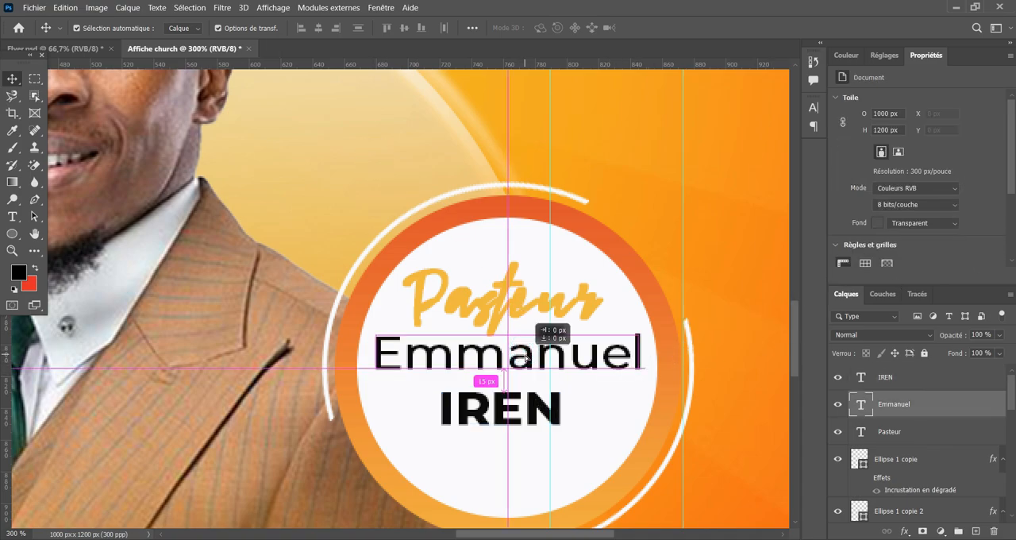
pyautogui.click(516, 295)
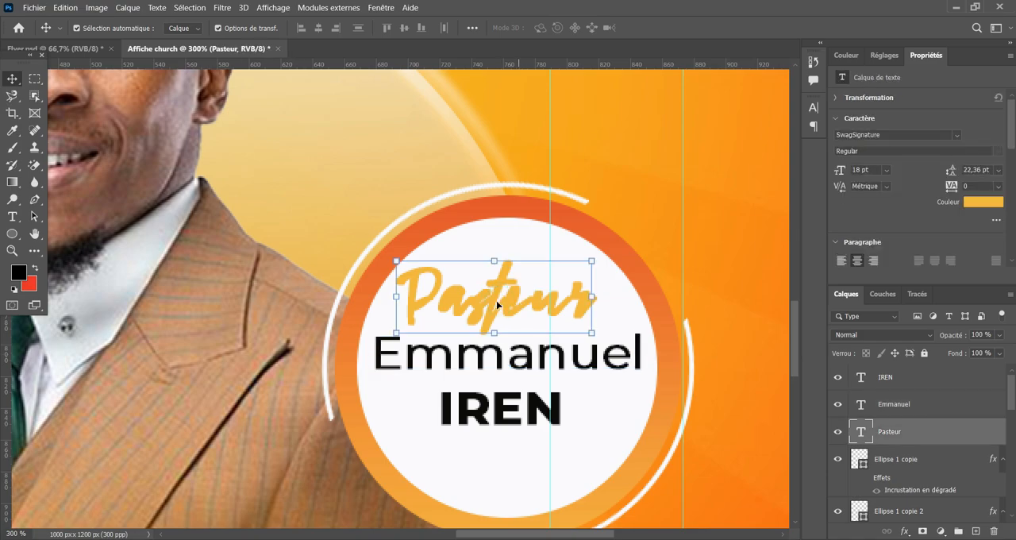
pyautogui.moveTo(496, 300); pyautogui.dragTo(514, 297)
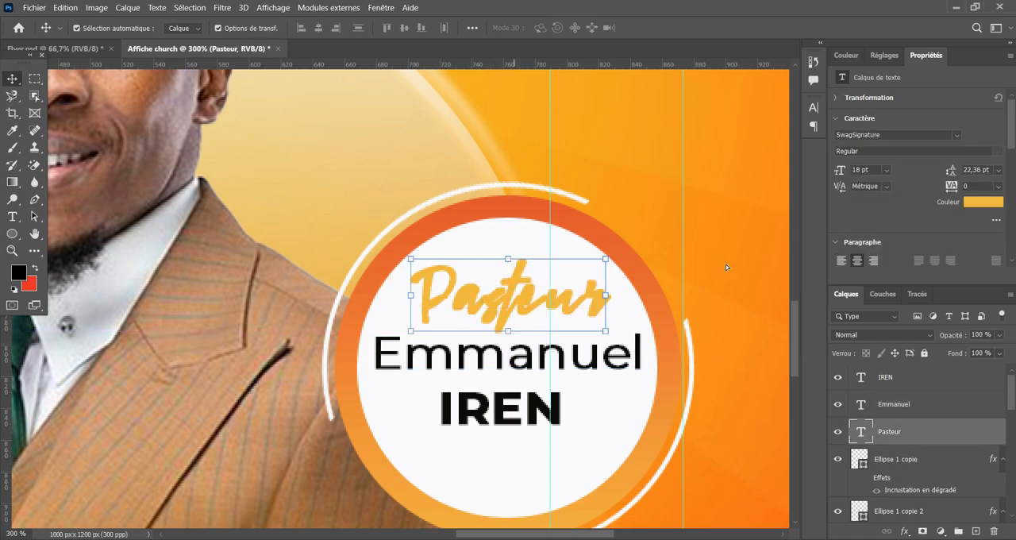
pyautogui.moveTo(517, 353); pyautogui.dragTo(514, 362)
pyautogui.moveTo(504, 412); pyautogui.dragTo(510, 428)
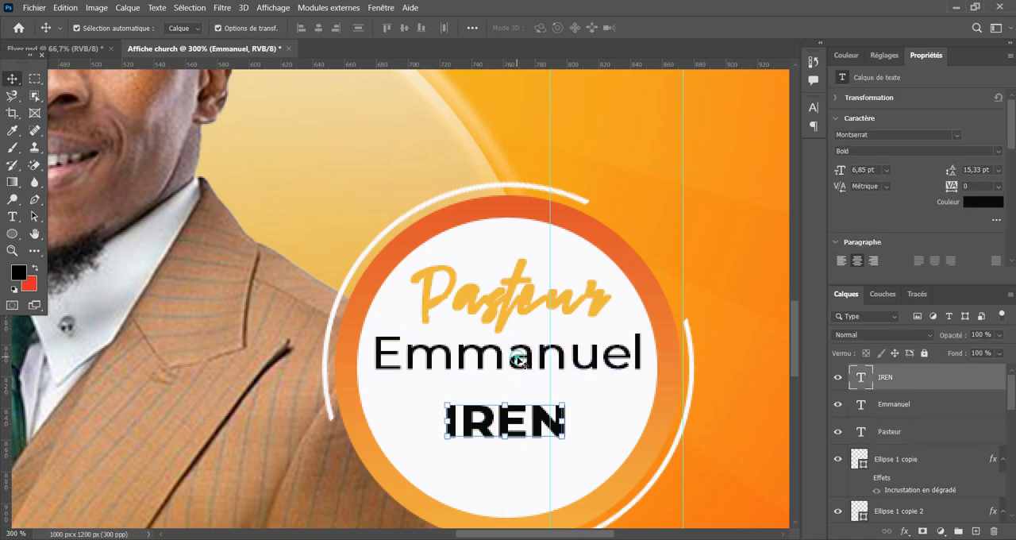
pyautogui.moveTo(520, 360); pyautogui.dragTo(524, 363)
pyautogui.moveTo(515, 309); pyautogui.dragTo(517, 315)
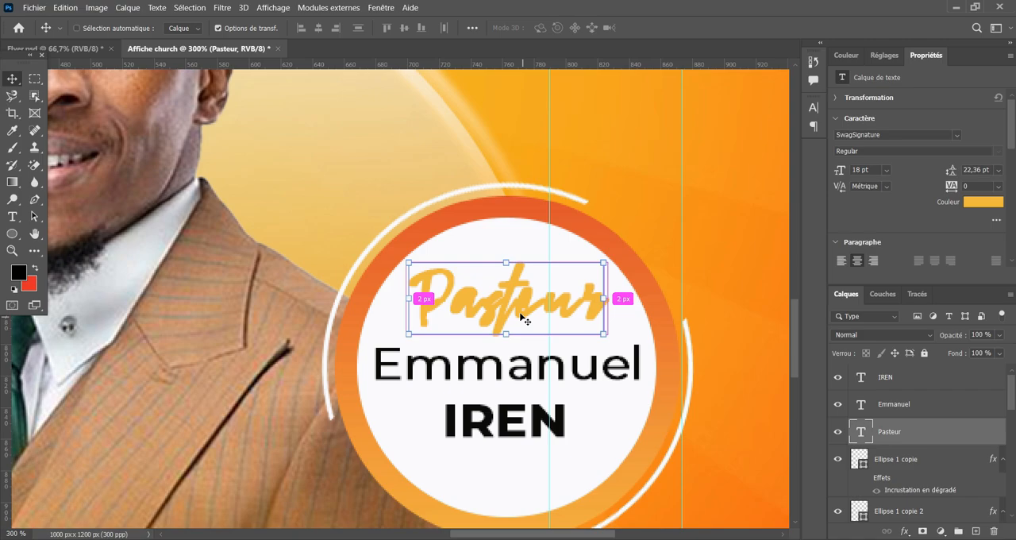
# Draw a rectangle about 439 × 116 px across the lower part of the suit on a new layer.
pyautogui.hotkey('ctrl', '-')
pyautogui.hotkey('ctrl', '-')
pyautogui.rightClick(12, 233)
pyautogui.click(64, 231)
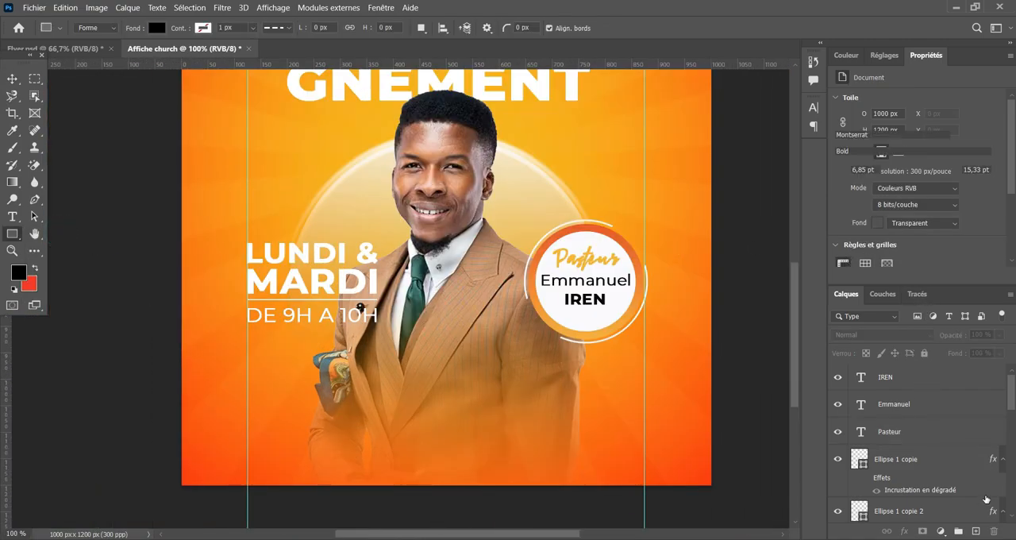
pyautogui.hotkey('alt', '.')
pyautogui.click(975, 531)
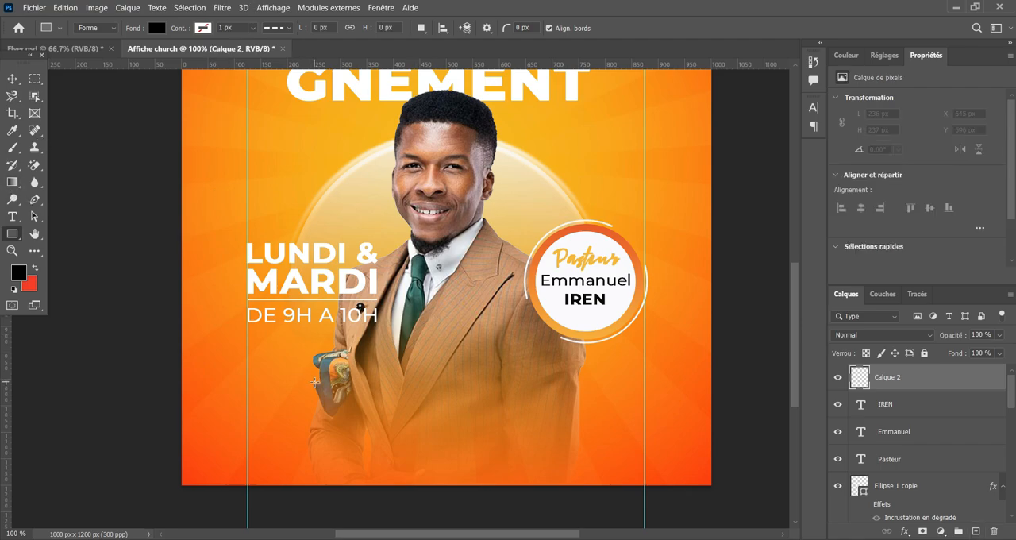
pyautogui.moveTo(317, 380); pyautogui.dragTo(550, 441)
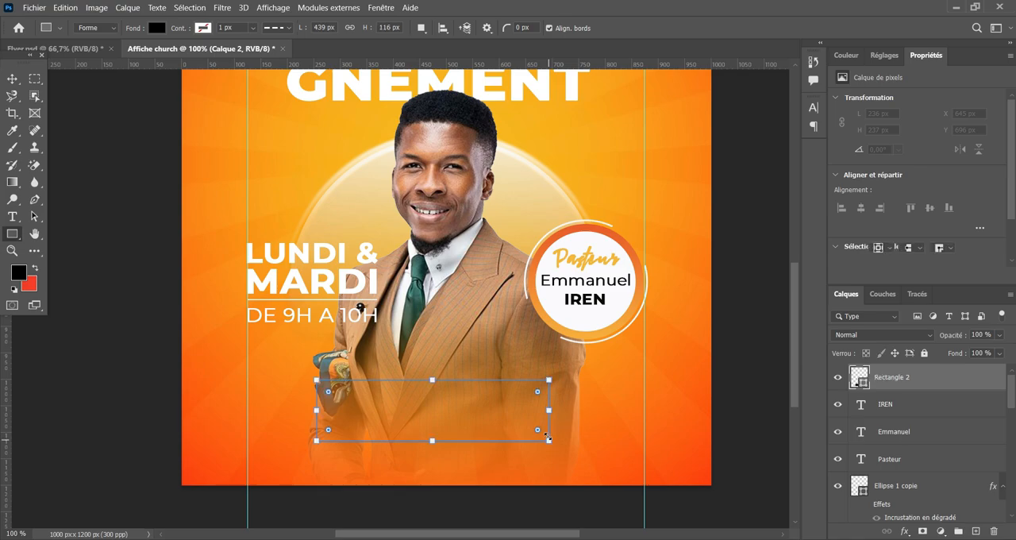
# Remove the rectangle's fill and give it a white outline.
pyautogui.click(885, 194)
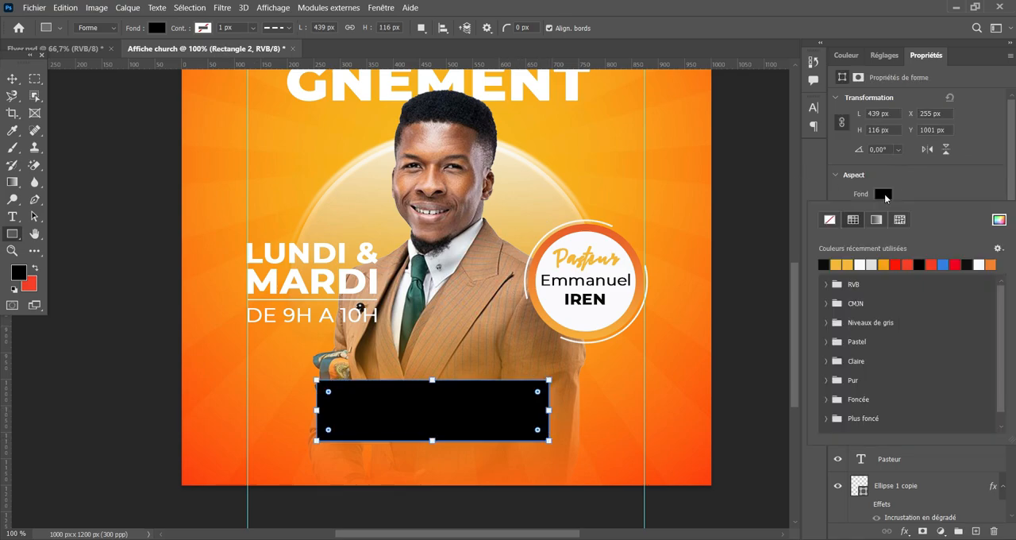
pyautogui.click(830, 220)
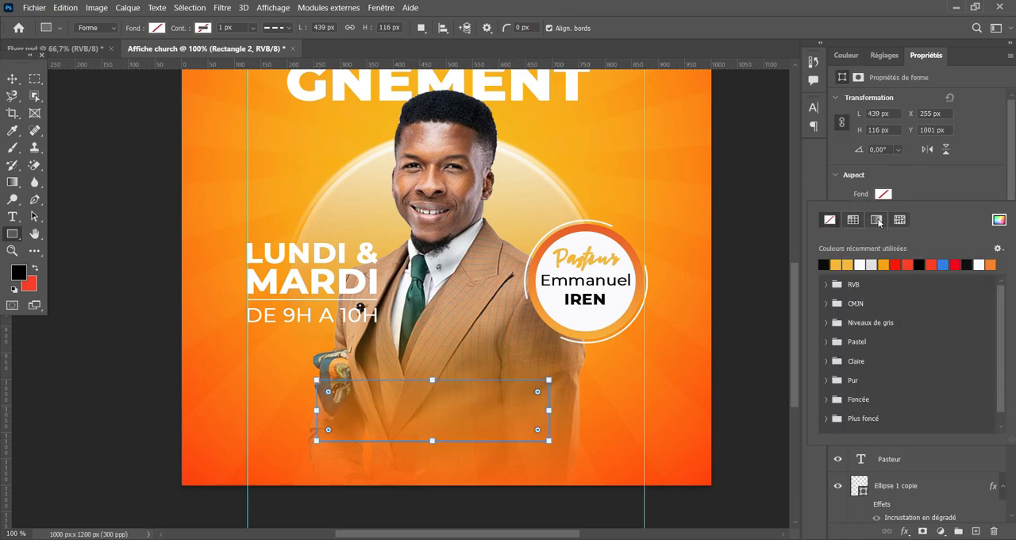
pyautogui.click(881, 198)
pyautogui.click(878, 214)
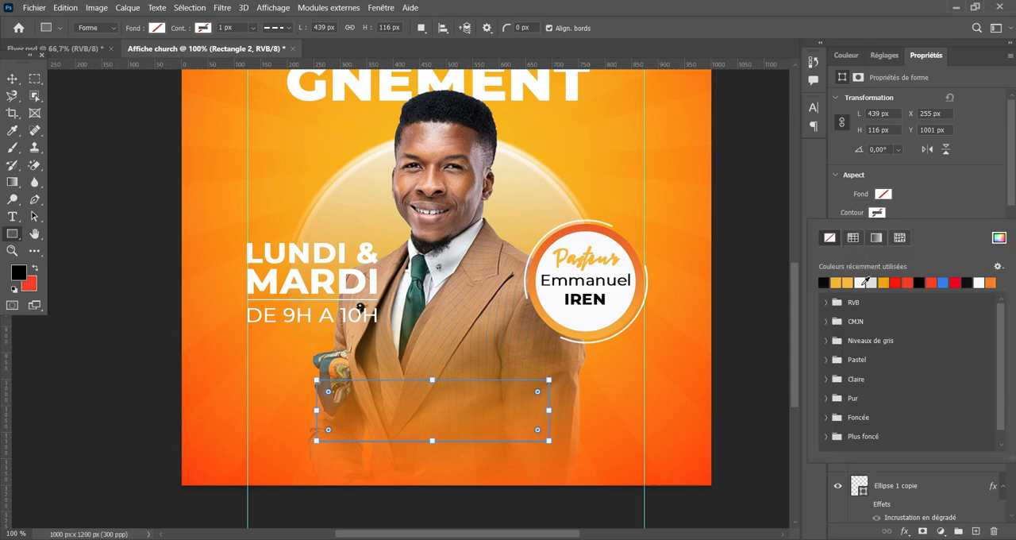
pyautogui.click(865, 281)
pyautogui.click(878, 213)
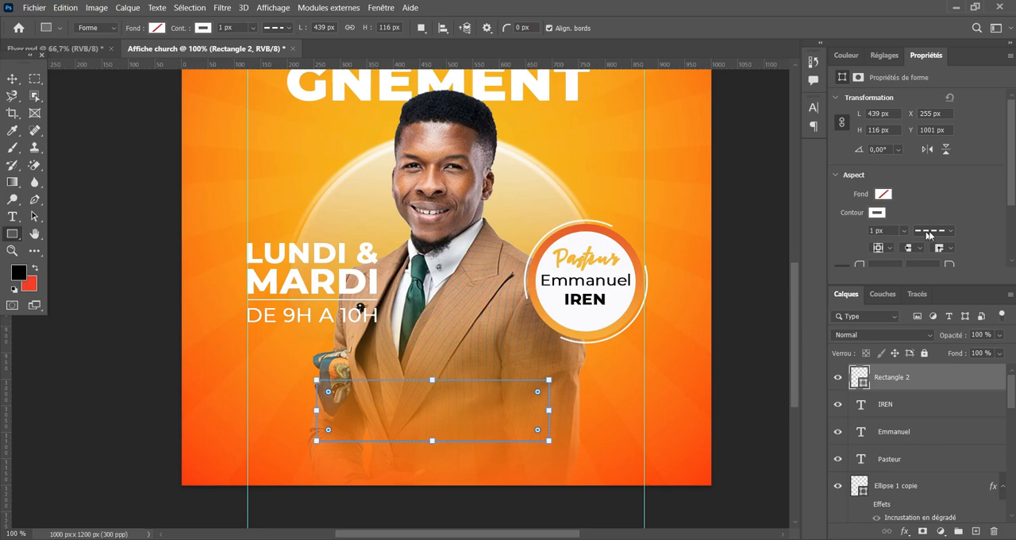
# Make the rectangle's outline a solid line 3 px thick.
pyautogui.click(947, 231)
pyautogui.click(900, 275)
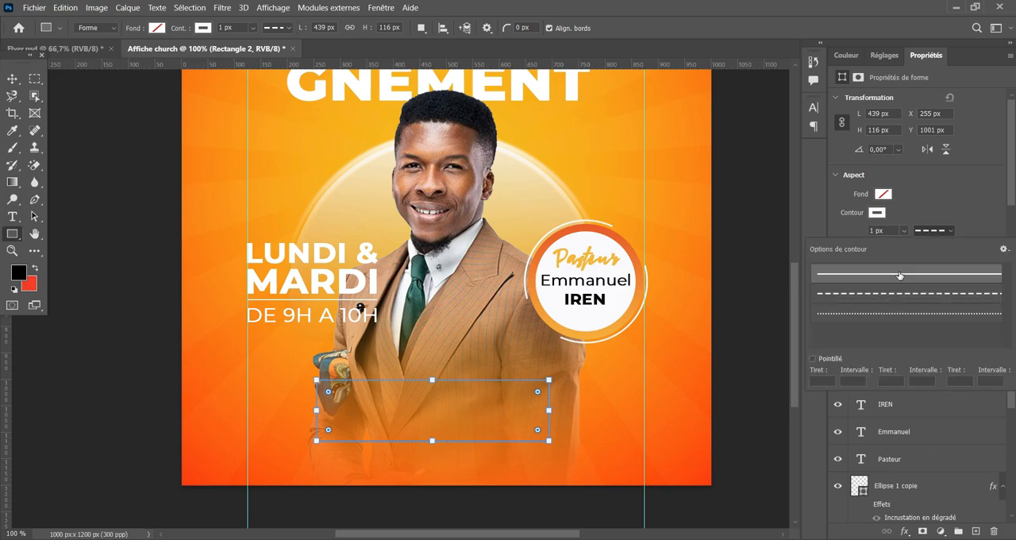
pyautogui.click(876, 230)
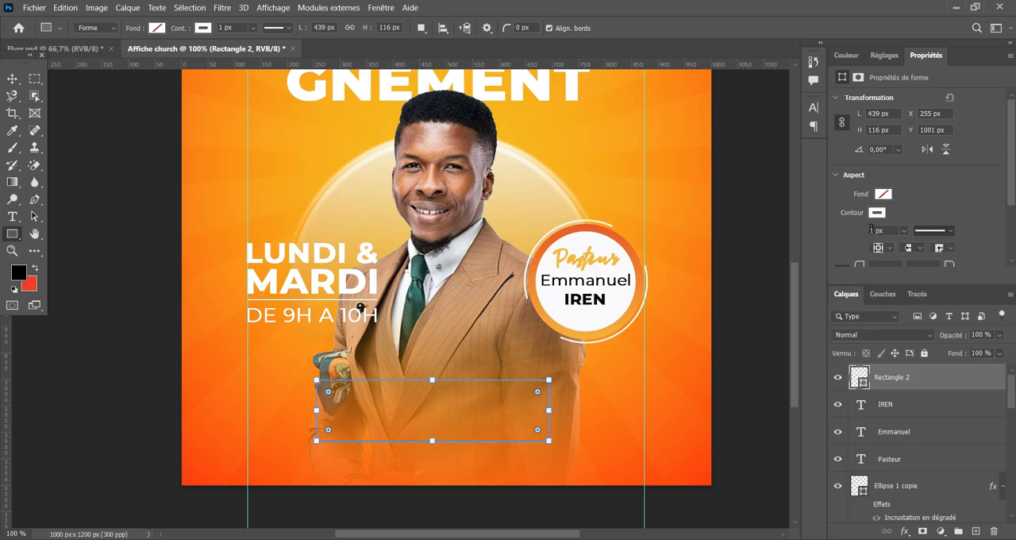
pyautogui.click(877, 230)
pyautogui.write('3')
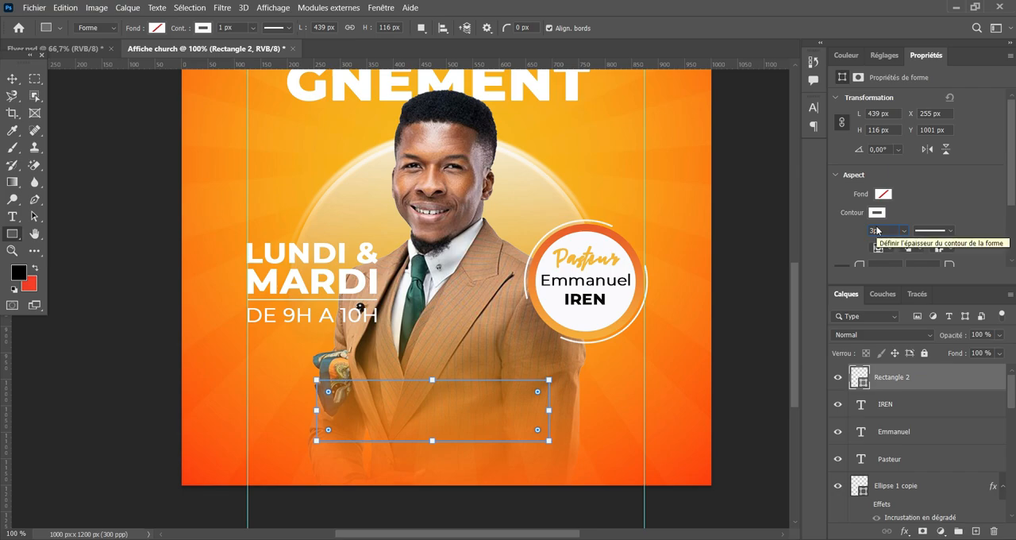
pyautogui.press('Return')
pyautogui.click(13, 78)
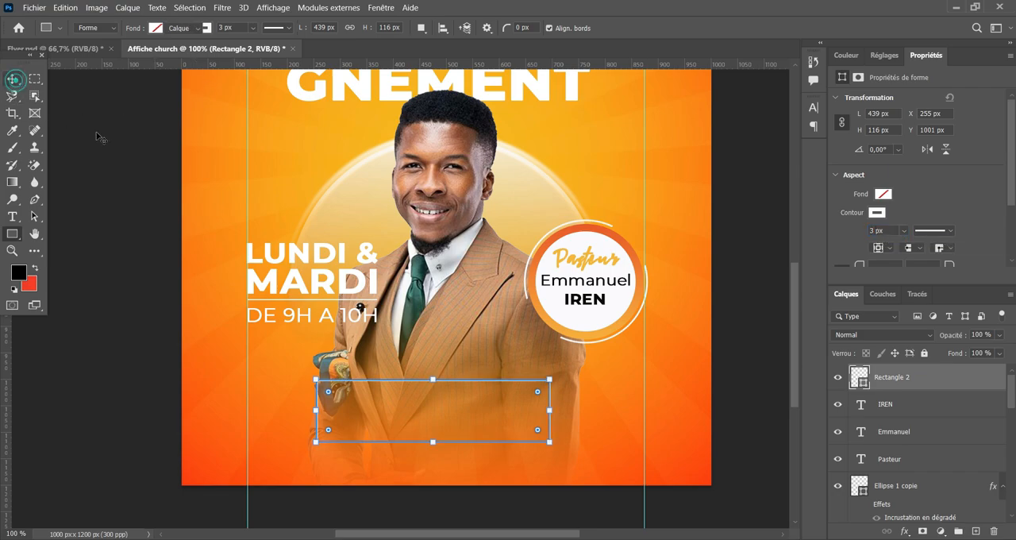
pyautogui.click(99, 132)
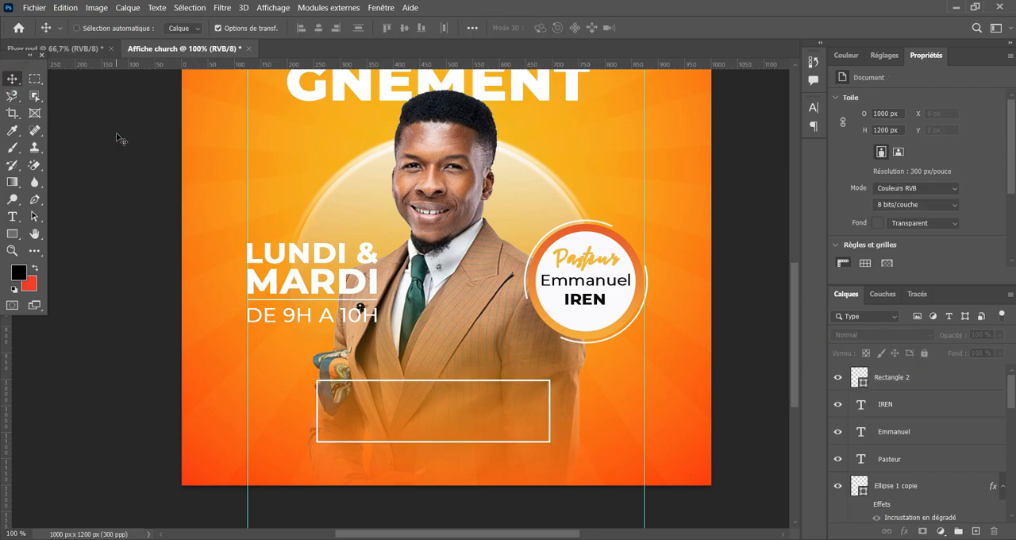
# Round the rectangle's upper-right and lower-left corners, leaving the upper-left and lower-right corners square.
pyautogui.hotkey('ctrl', '+')
pyautogui.scroll(-3, 116, 131)
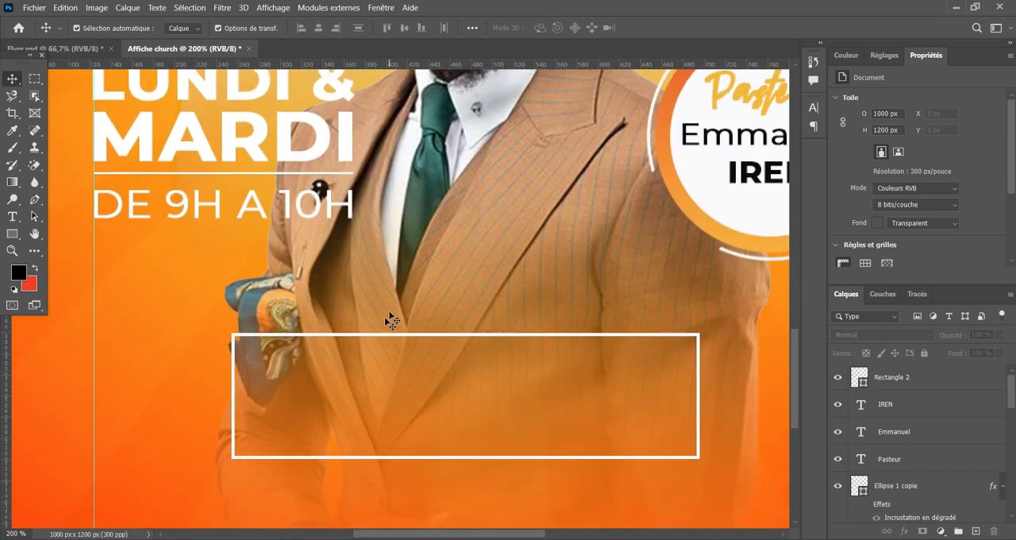
pyautogui.click(396, 340)
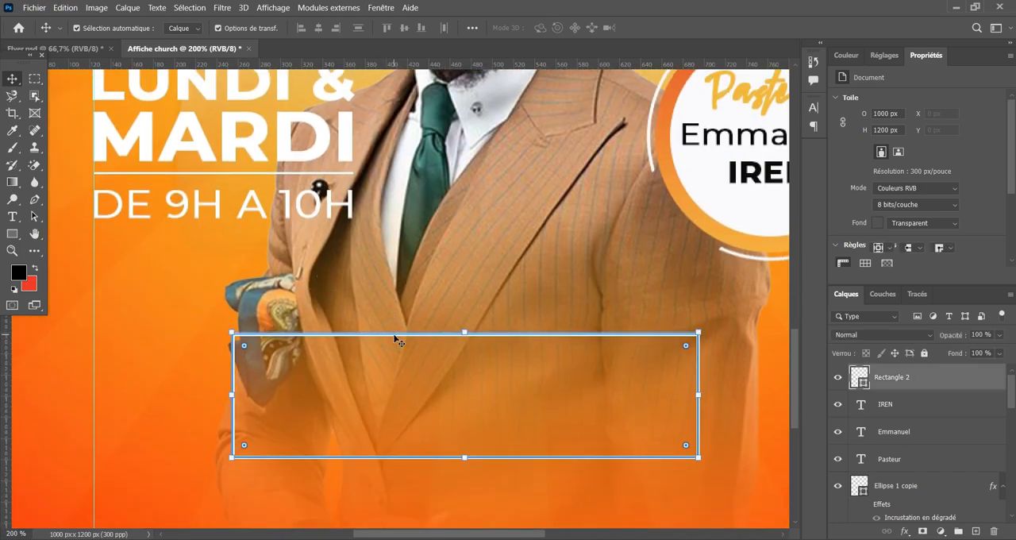
pyautogui.moveTo(246, 347); pyautogui.dragTo(171, 311)
pyautogui.click(252, 354)
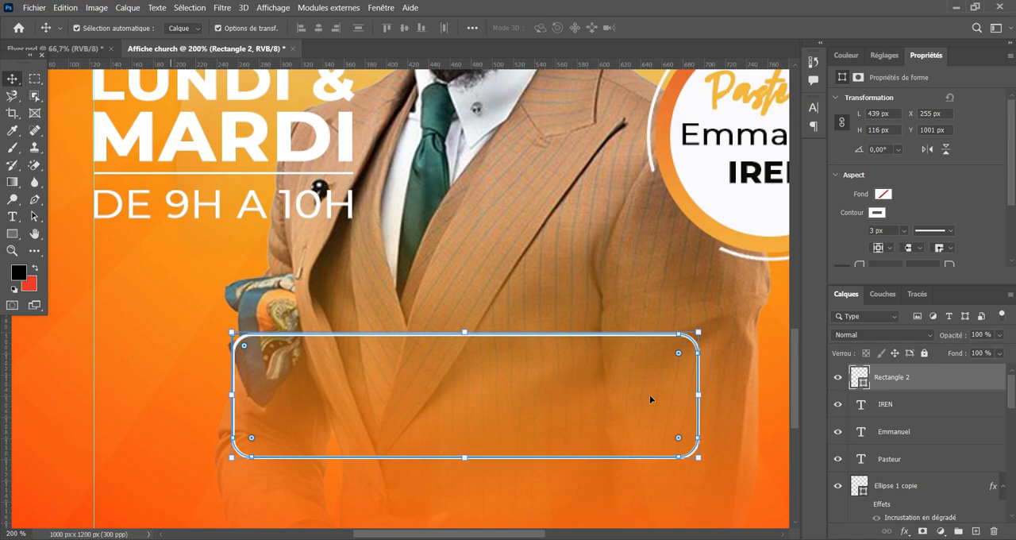
pyautogui.moveTo(678, 439); pyautogui.dragTo(746, 492)
pyautogui.click(732, 392)
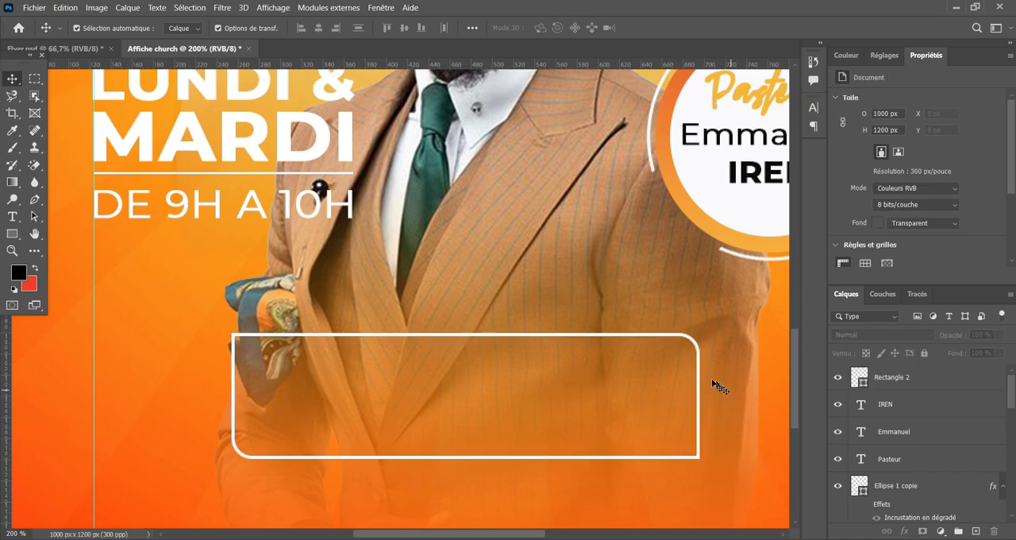
# Try a thinner 2 px outline on the rectangle.
pyautogui.click(694, 347)
pyautogui.click(698, 349)
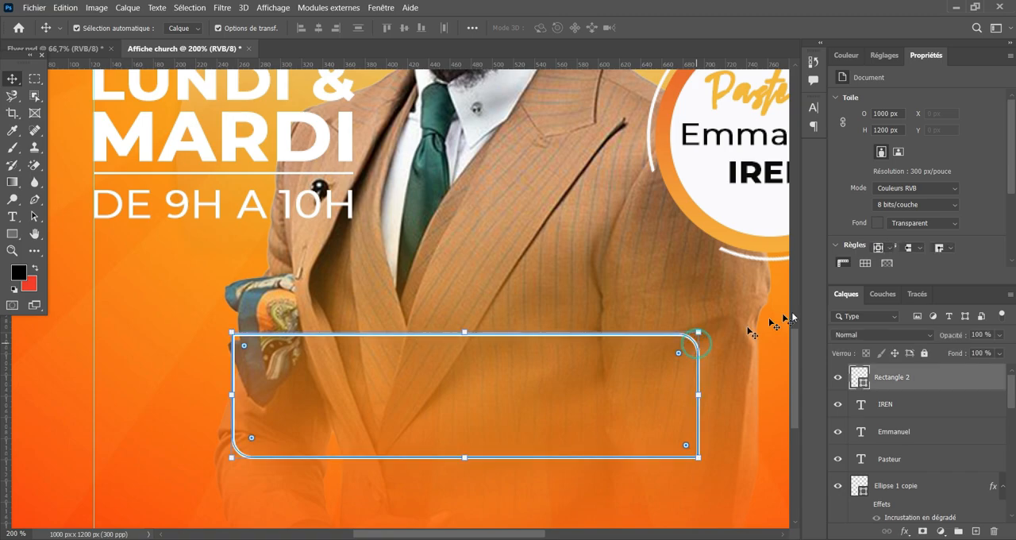
pyautogui.write('2')
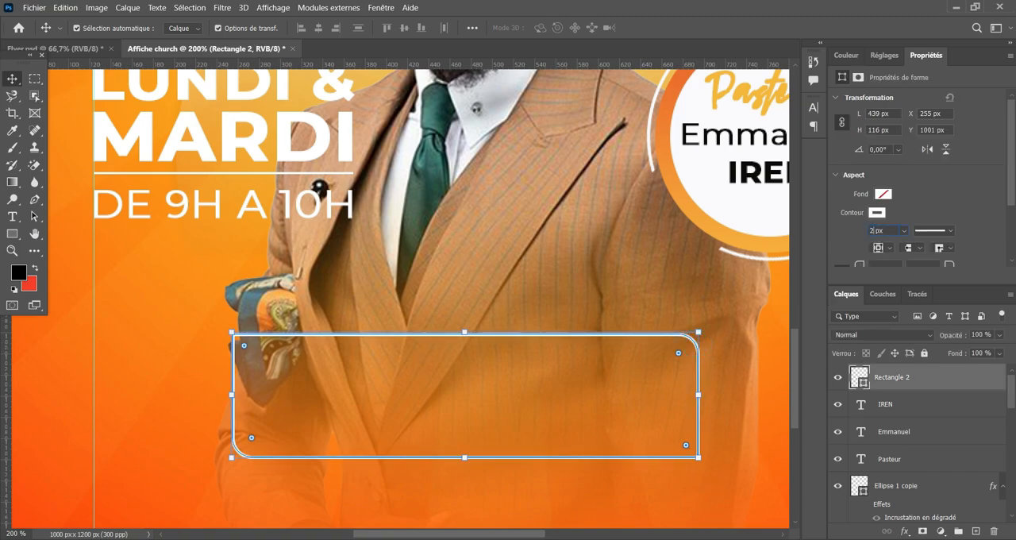
pyautogui.press('Return')
pyautogui.click(455, 287)
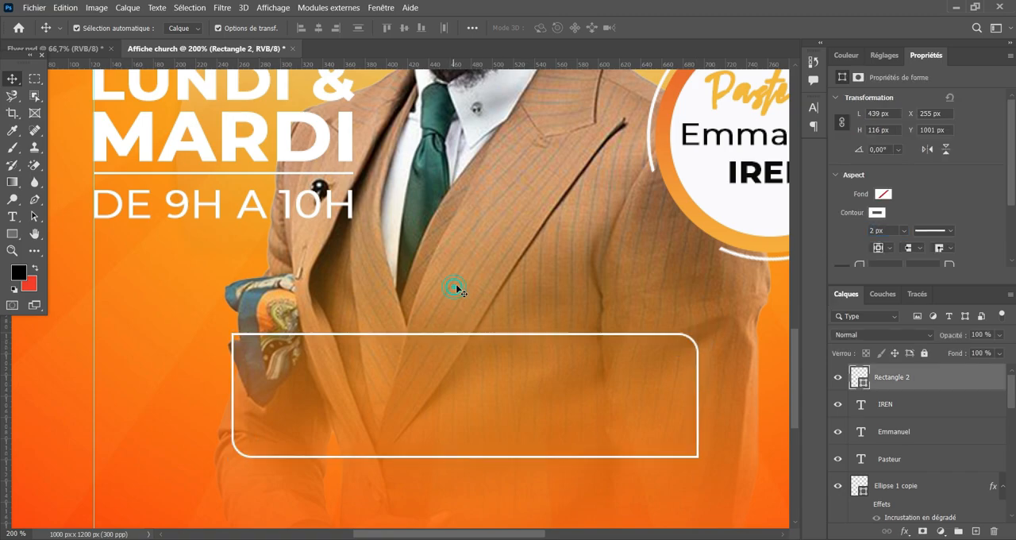
# Check the thinner outline against the whole flyer and undo the last outline thickness change.
pyautogui.hotkey('ctrl', '-')
pyautogui.hotkey('ctrl', '-')
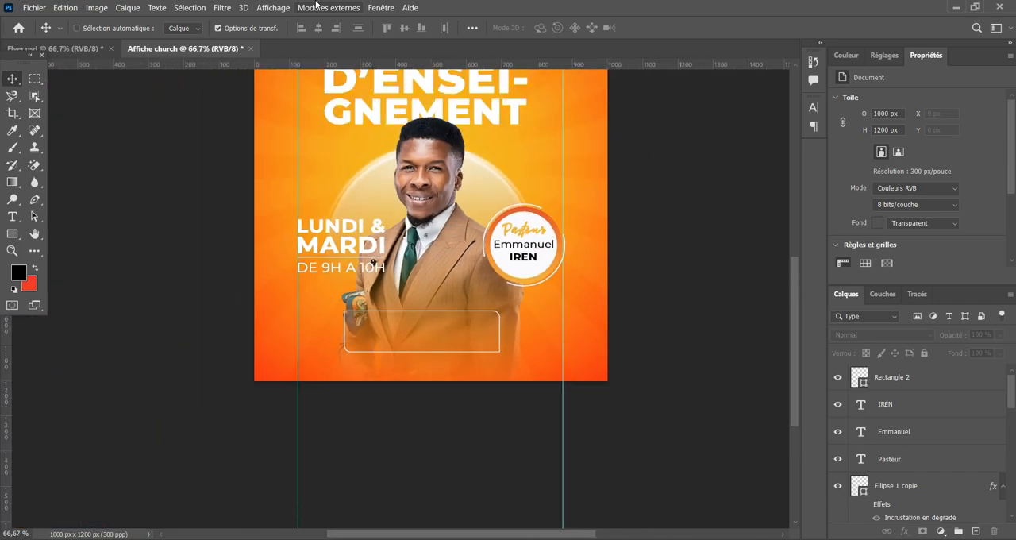
pyautogui.hotkey('ctrl', '+')
pyautogui.scroll(5, 611, 321)
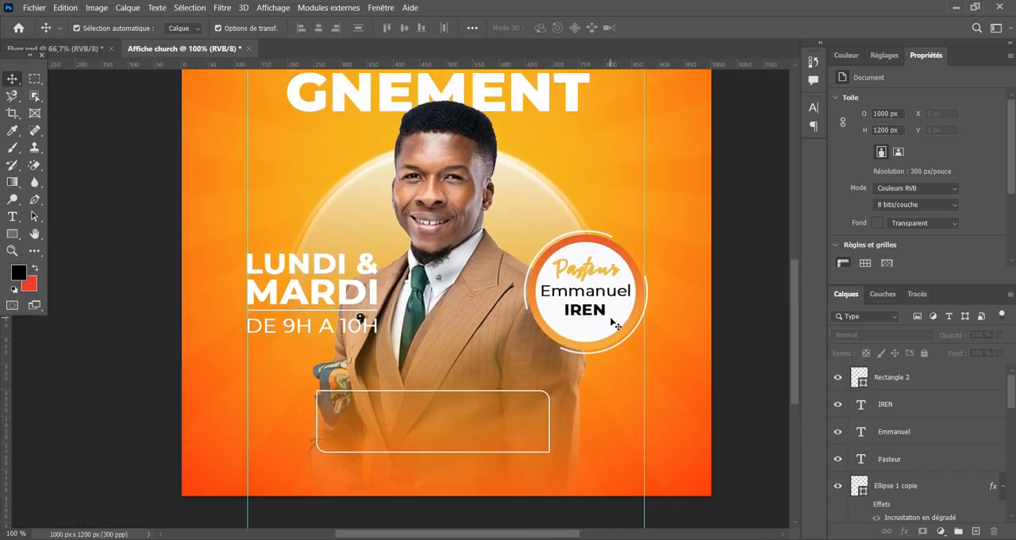
pyautogui.hotkey('ctrl', '-')
pyautogui.hotkey('ctrl', '-')
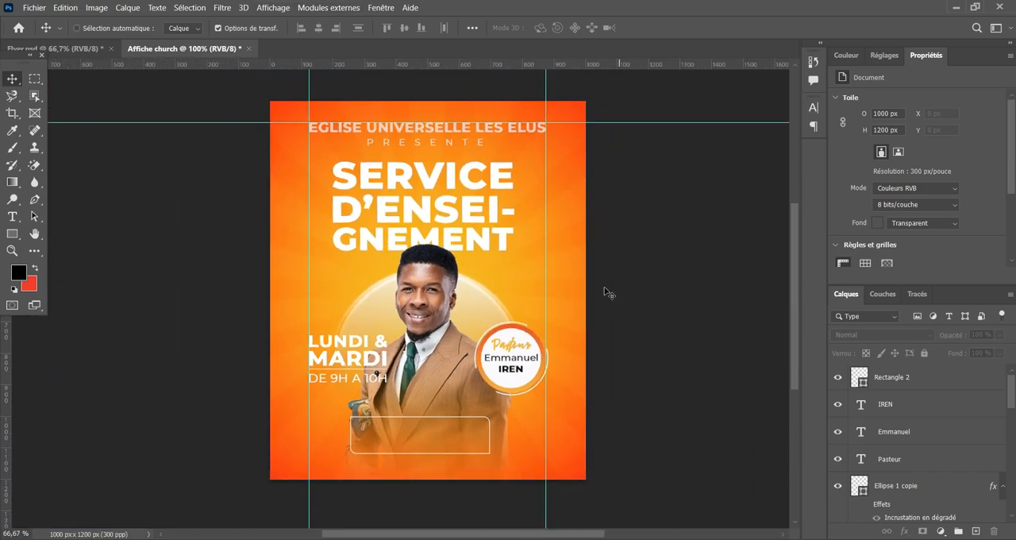
pyautogui.hotkey('ctrl', '+')
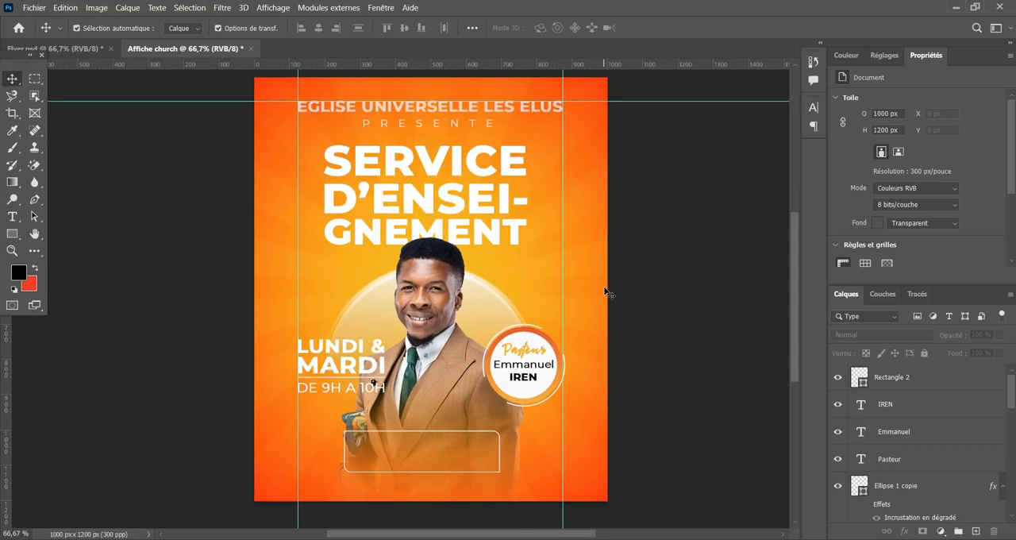
pyautogui.hotkey('ctrl', 'z')
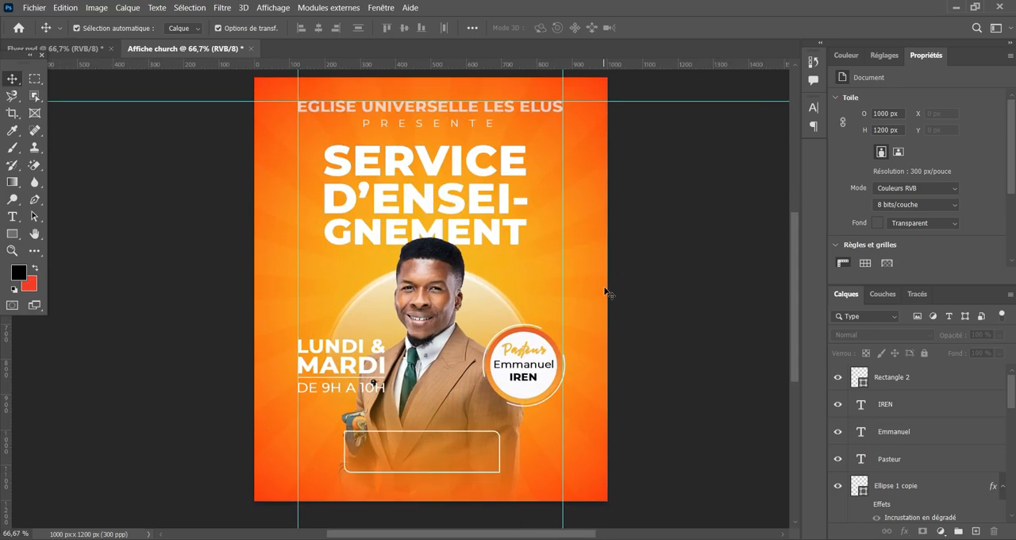
# Place a horizontal guide just below the outlined rectangle, mirroring the flyer's upper margin near its lower edge.
pyautogui.scroll(-2, 484, 200)
pyautogui.hotkey('ctrl', '+')
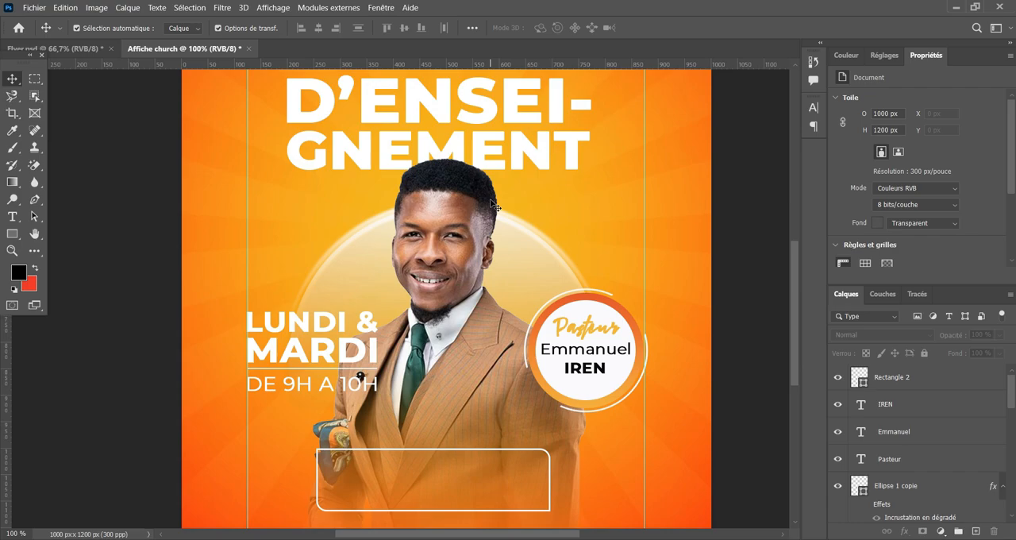
pyautogui.scroll(-1, 525, 331)
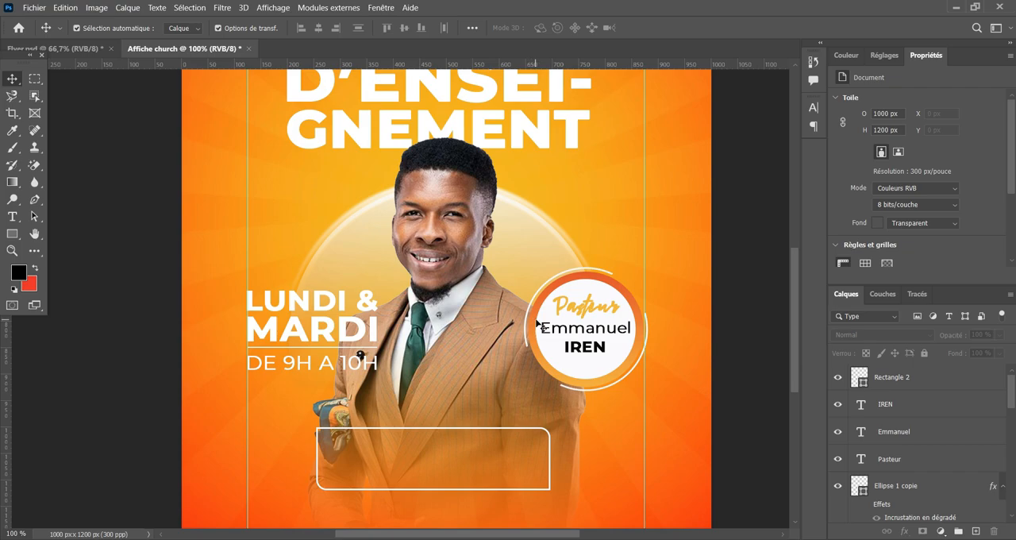
pyautogui.scroll(-1, 537, 324)
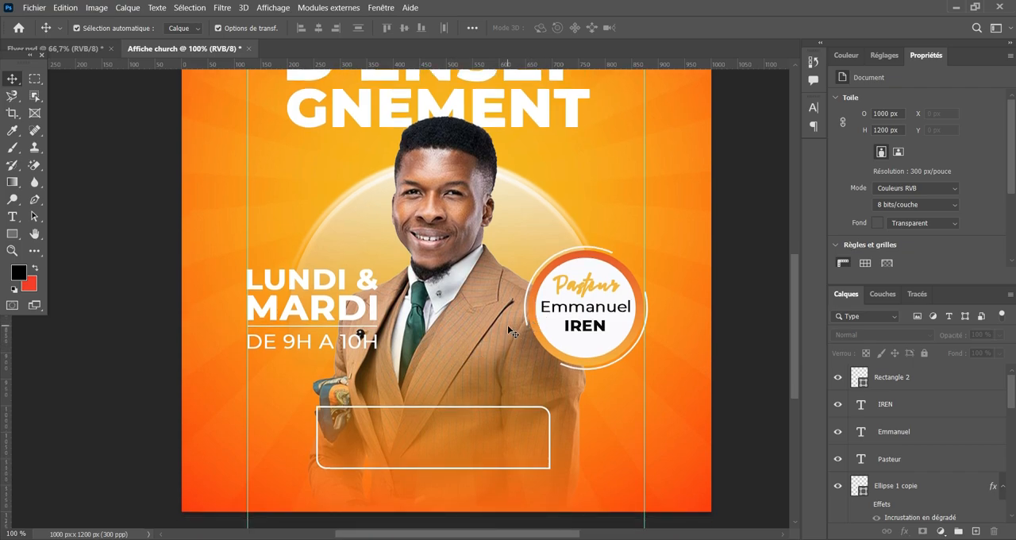
pyautogui.hotkey('ctrl', '-')
pyautogui.scroll(5, 508, 278)
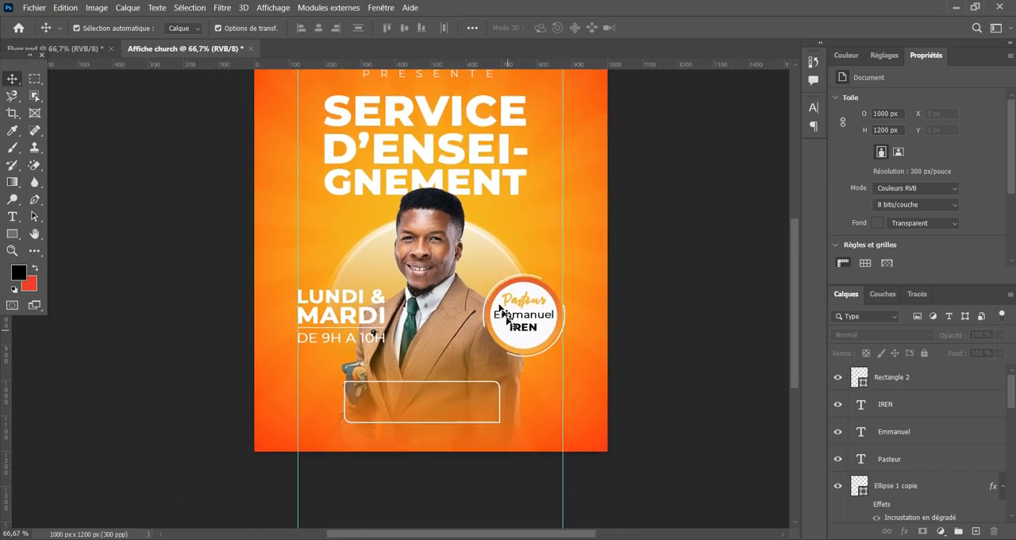
pyautogui.scroll(-2, 464, 287)
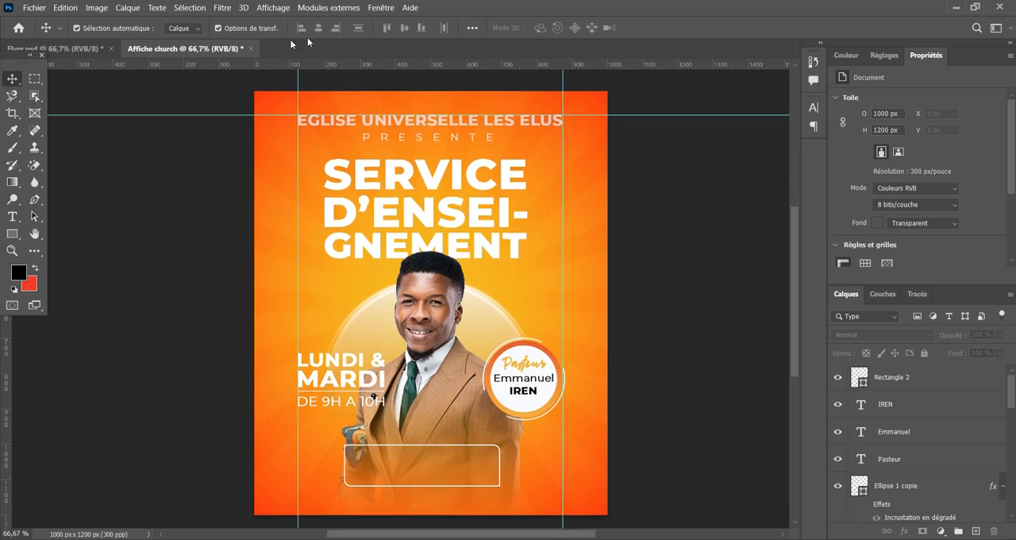
pyautogui.moveTo(441, 69); pyautogui.dragTo(507, 488)
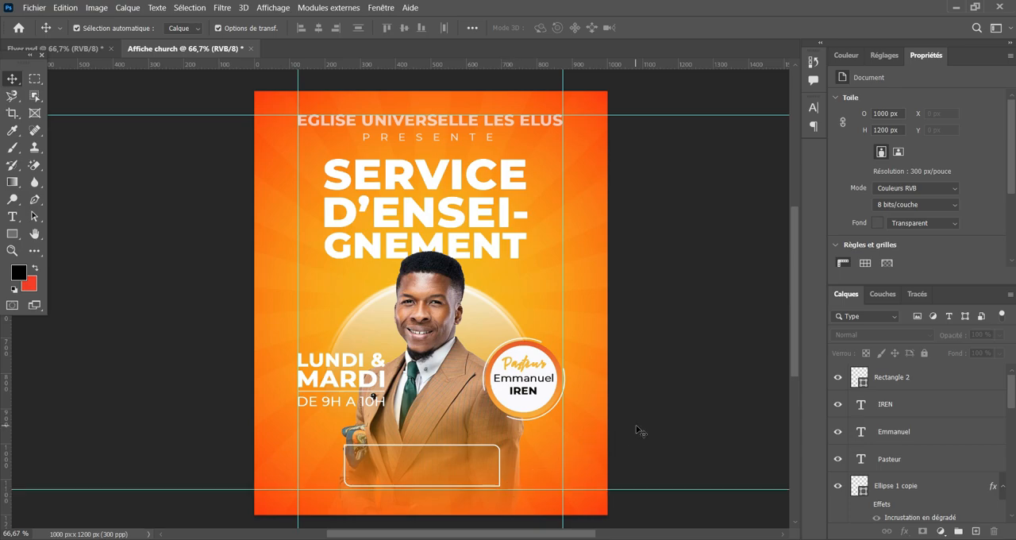
# Move the outlined rectangle straight down until its lower edge sits on the lower horizontal guide.
pyautogui.hotkey('ctrl', '+')
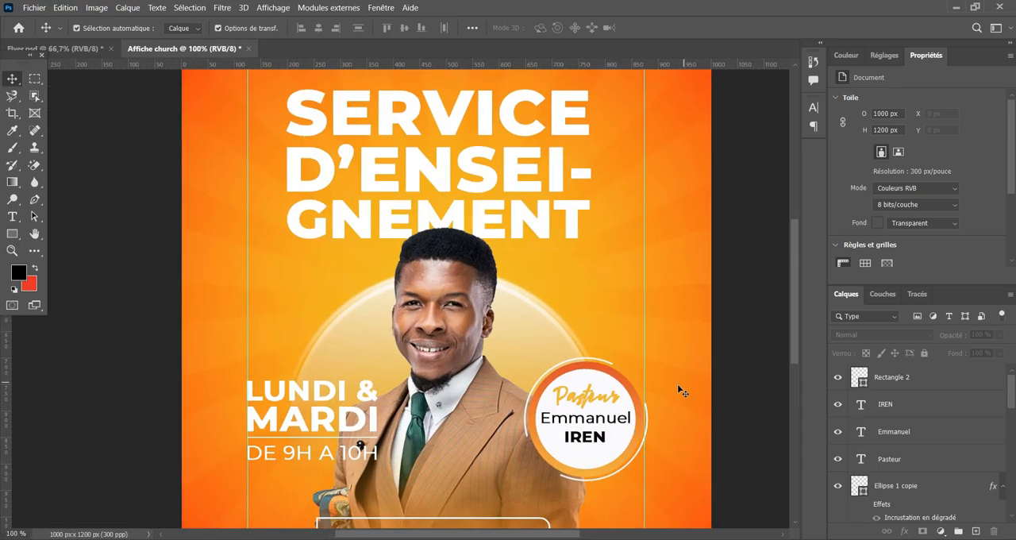
pyautogui.scroll(-5, 680, 390)
pyautogui.hotkey('ctrl', '+')
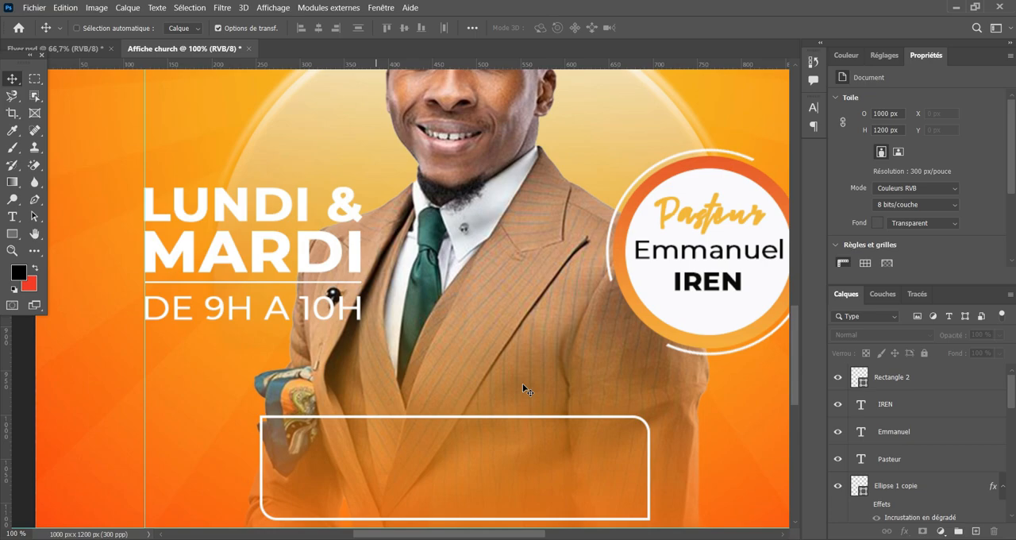
pyautogui.scroll(-2, 524, 385)
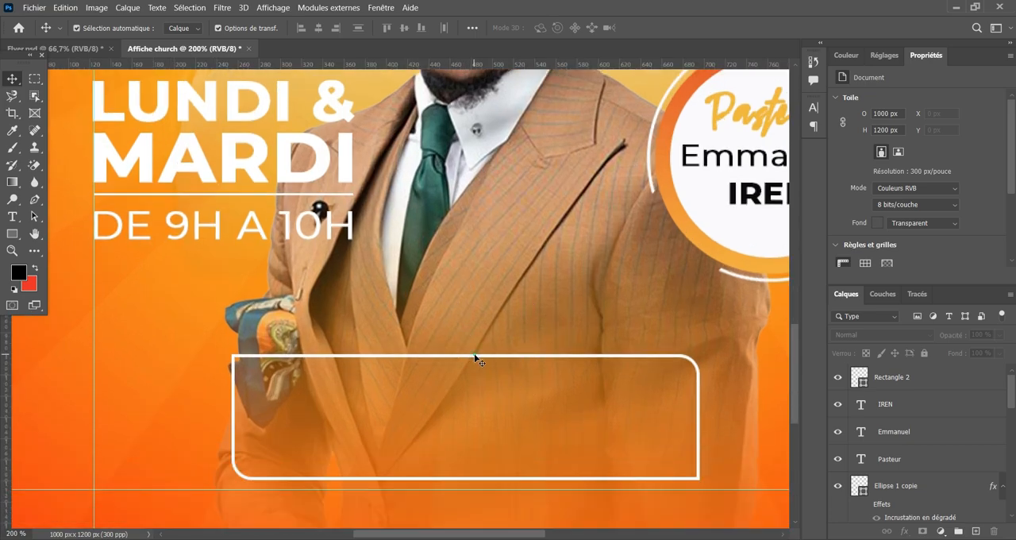
pyautogui.moveTo(475, 358); pyautogui.dragTo(476, 370)
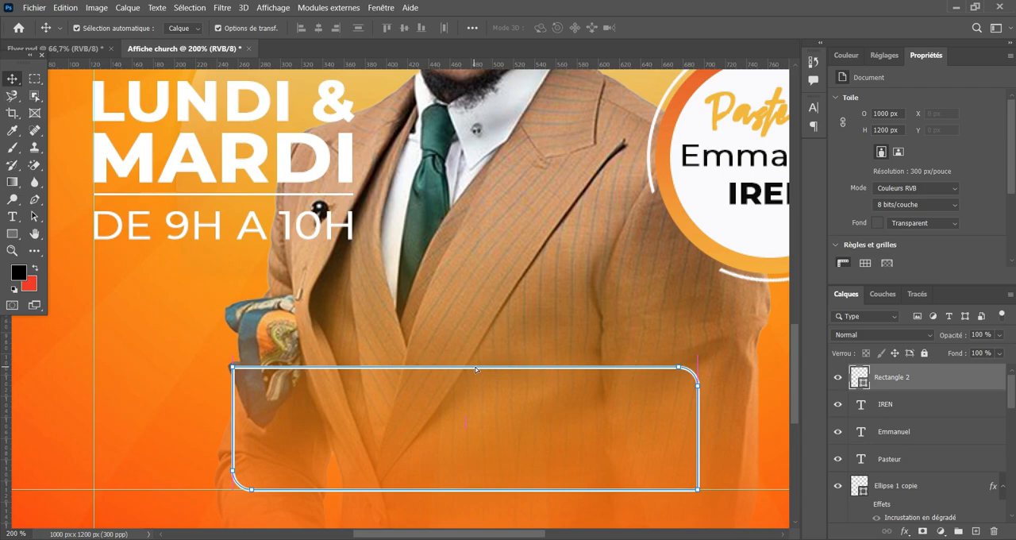
pyautogui.click(489, 319)
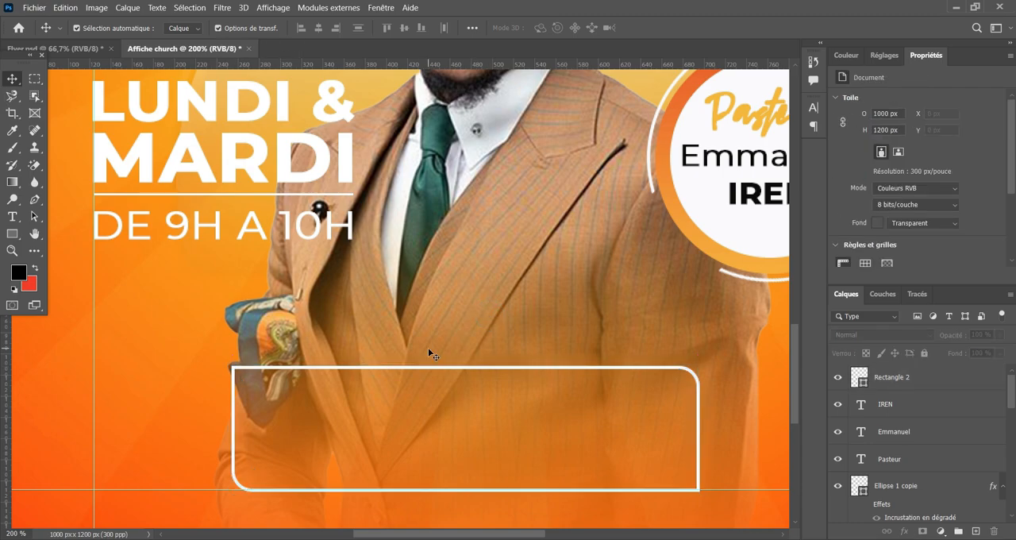
pyautogui.hotkey('ctrl', '-')
pyautogui.hotkey('ctrl', '-')
pyautogui.scroll(3, 429, 353)
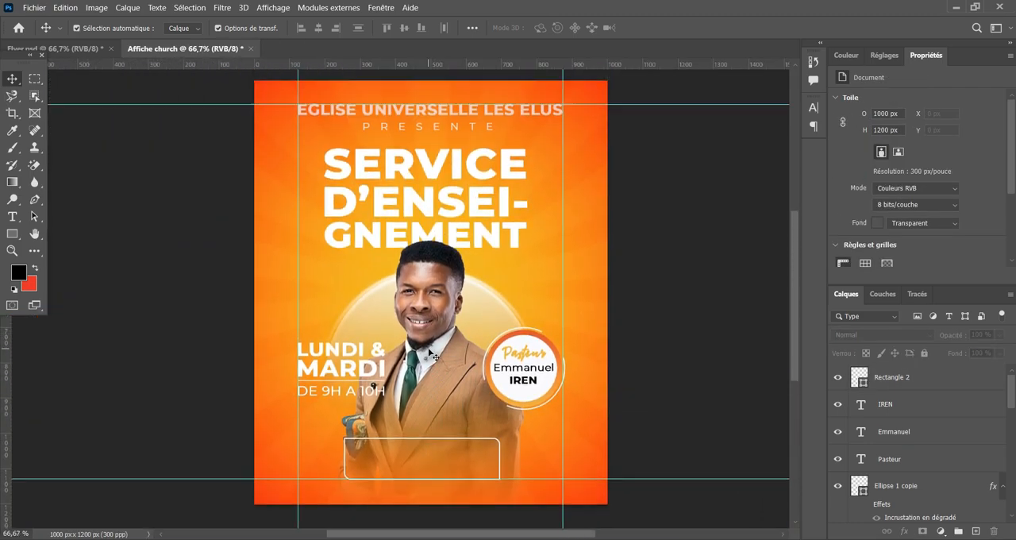
pyautogui.click(425, 437)
pyautogui.hotkey('ctrl', 't')
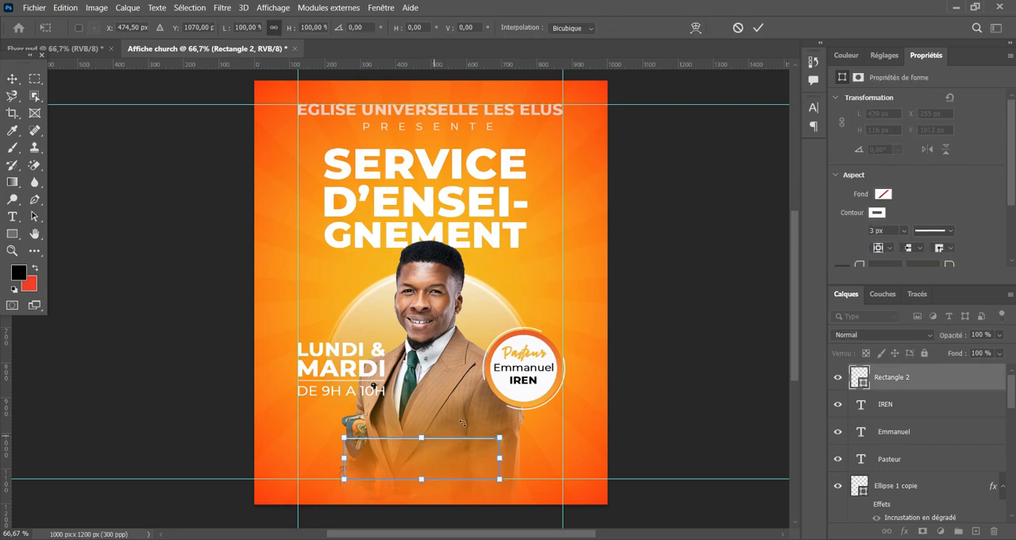
pyautogui.click(758, 28)
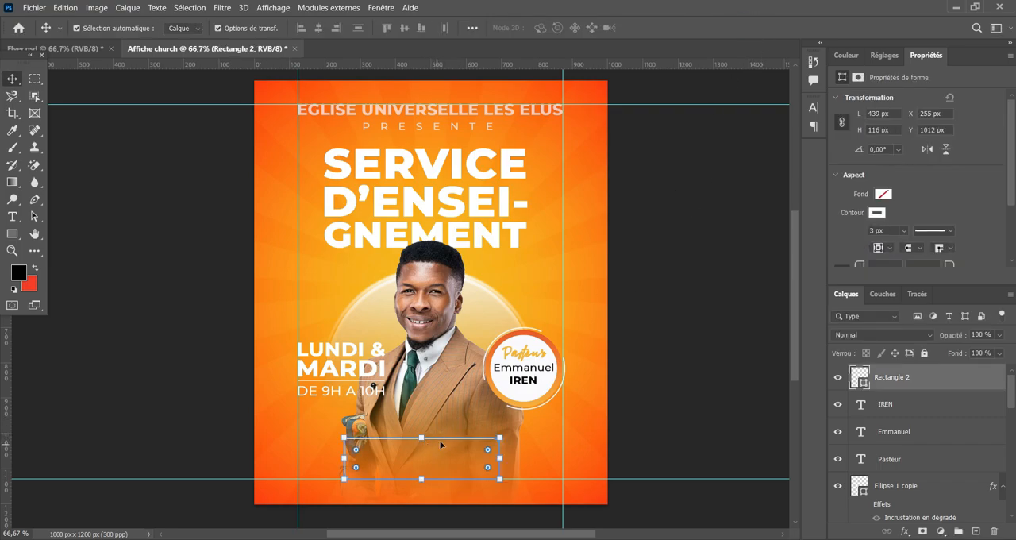
pyautogui.click(683, 361)
# Add a new text layer reading "LIVE" in Montserrat Bold, 10 pt, in the upper-left part of the outlined rectangle.
pyautogui.hotkey('ctrl', '+')
pyautogui.hotkey('ctrl', '+')
pyautogui.hotkey('ctrl', '+')
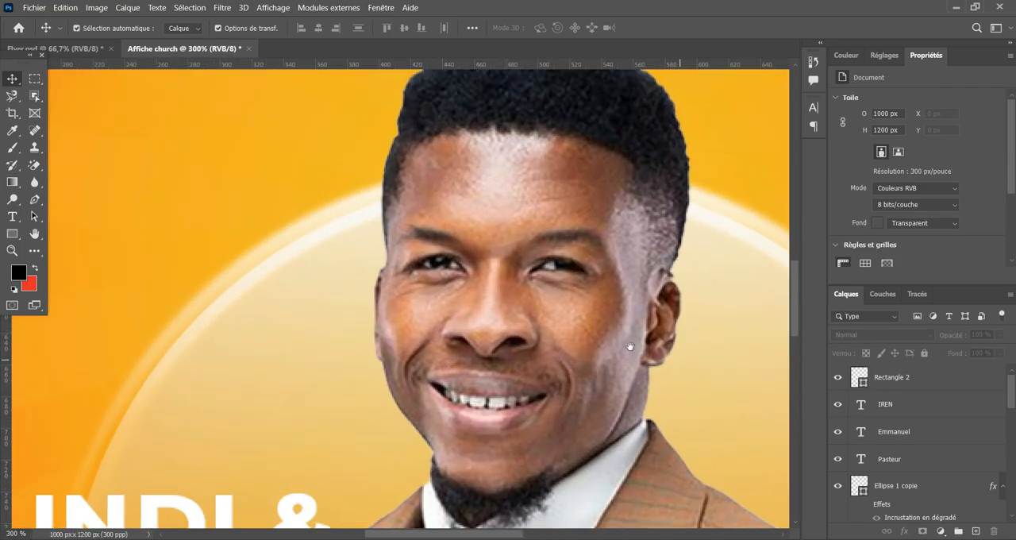
pyautogui.moveTo(539, 408); pyautogui.dragTo(428, 403)
pyautogui.click(930, 386)
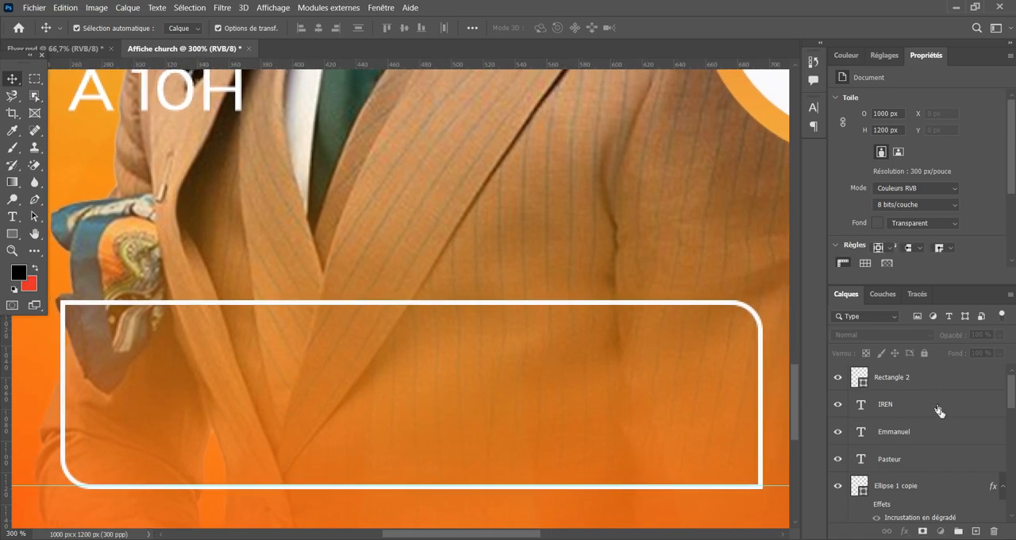
pyautogui.click(976, 530)
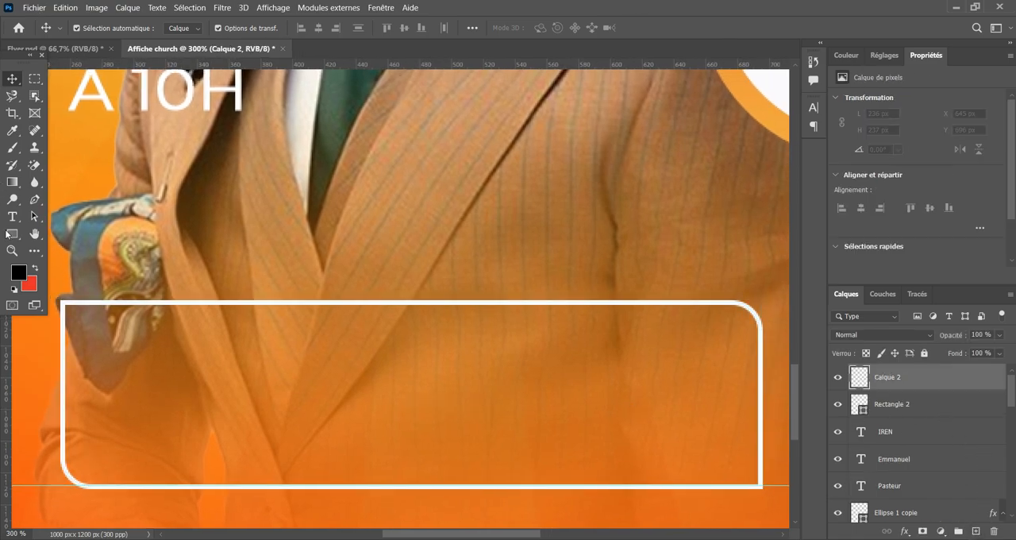
pyautogui.click(15, 215)
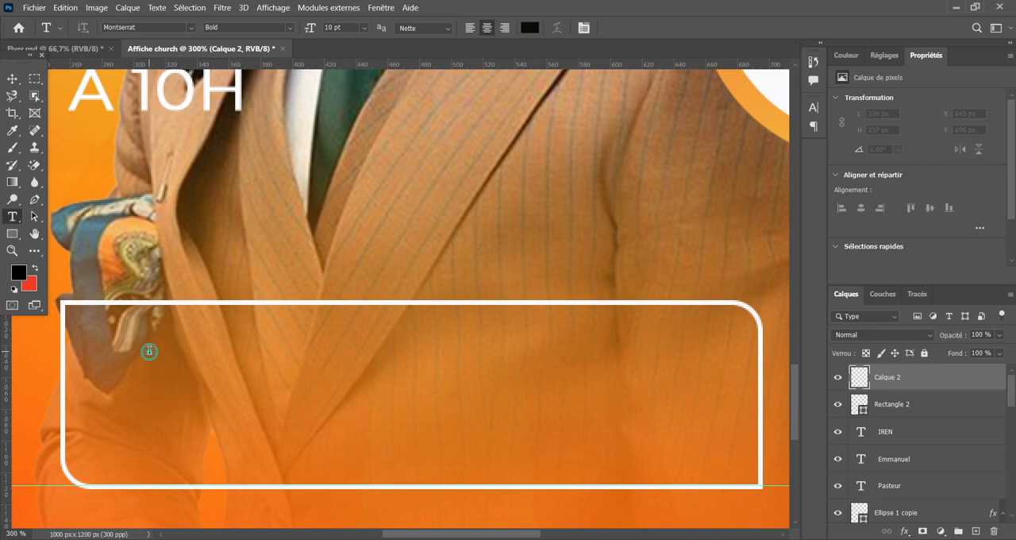
pyautogui.click(153, 348)
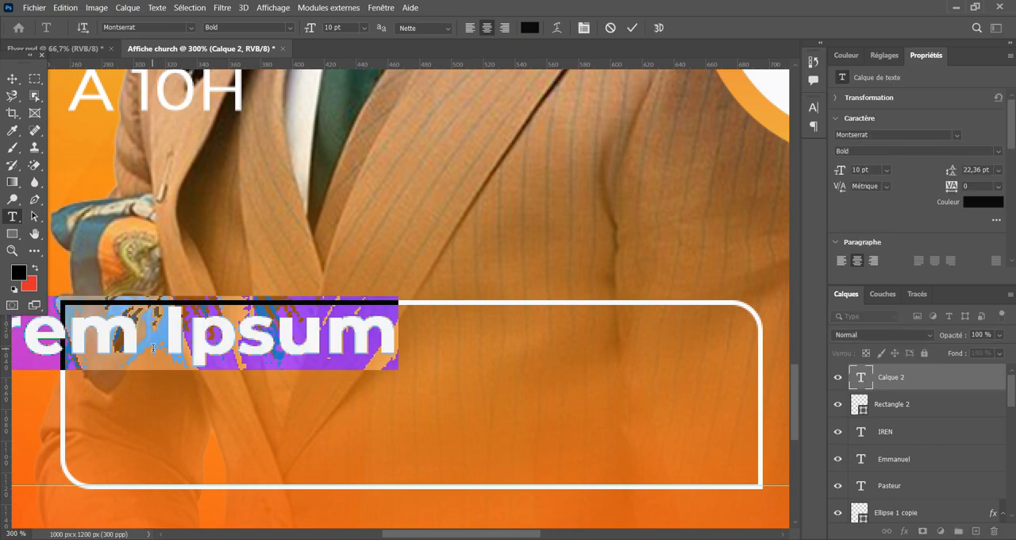
pyautogui.write('LIVE')
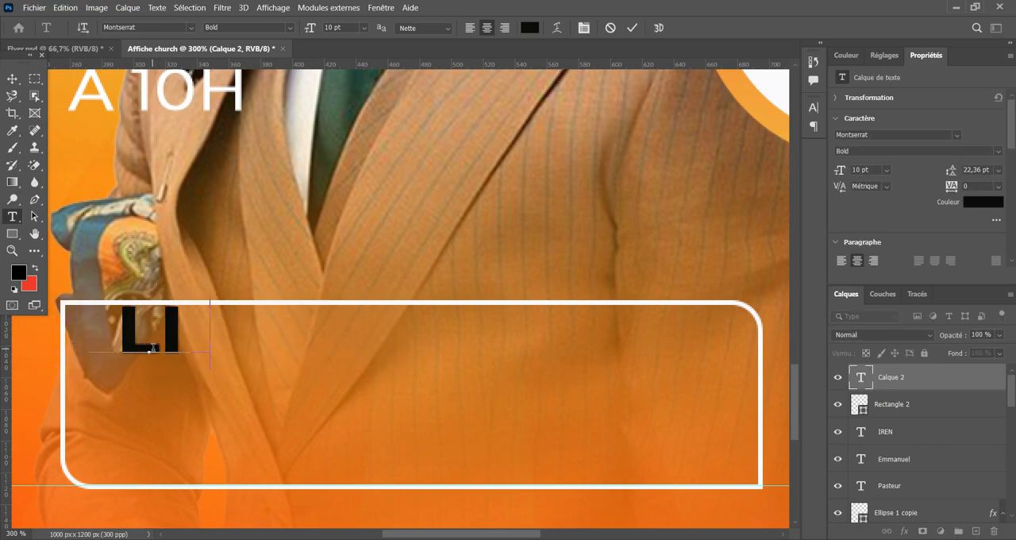
pyautogui.click(633, 27)
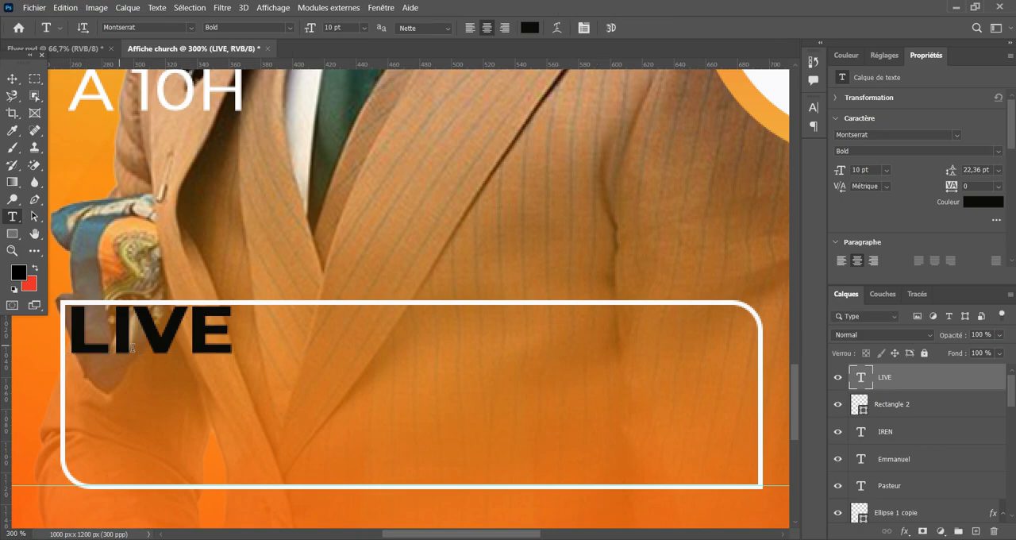
# Move the LIVE text slightly inward from the rectangle's corner and color it off-white (#fcfaf7).
pyautogui.click(12, 78)
pyautogui.moveTo(145, 329); pyautogui.dragTo(184, 352)
pyautogui.click(982, 205)
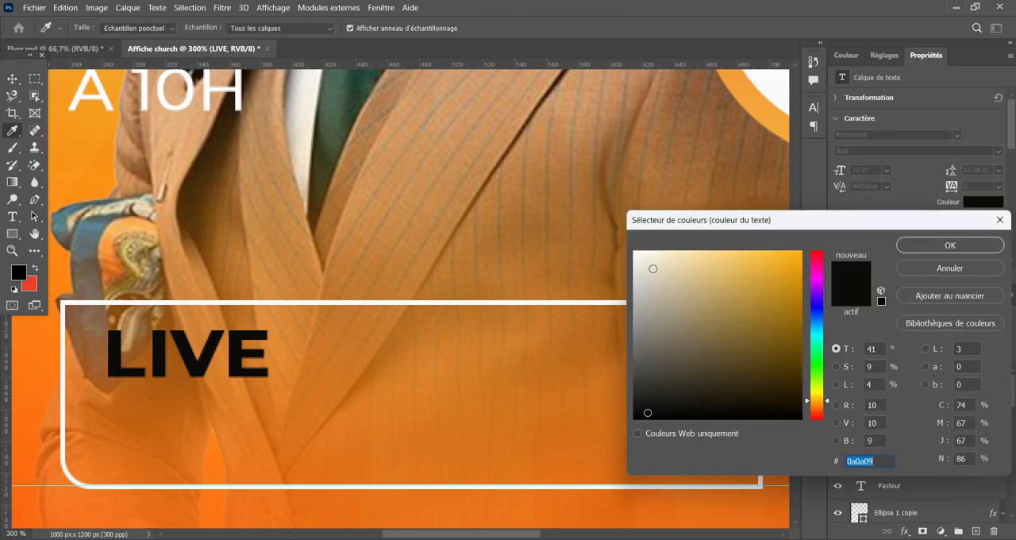
pyautogui.click(636, 253)
pyautogui.click(950, 246)
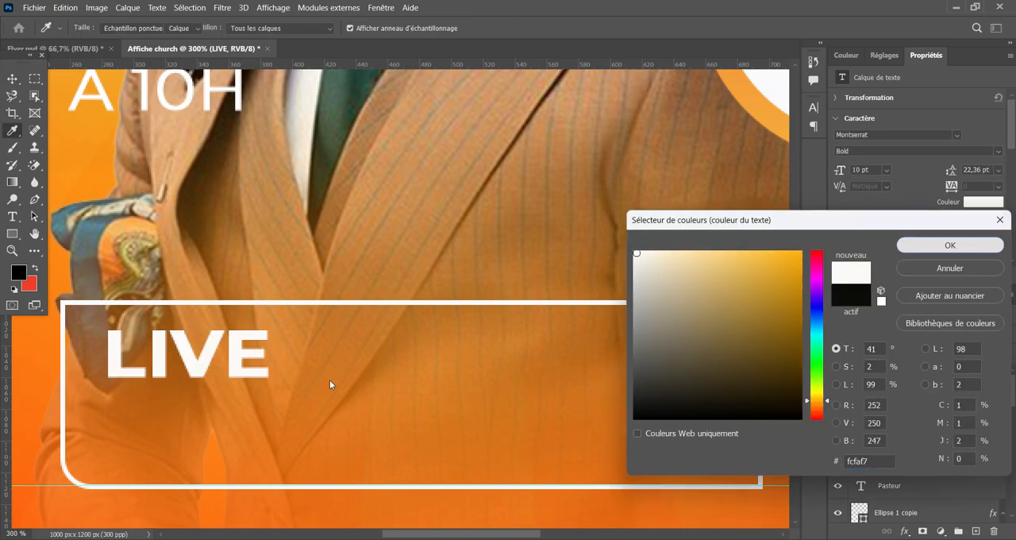
# Set the LIVE text's font weight to Medium.
pyautogui.scroll(-1, 225, 346)
pyautogui.scroll(1, 524, 292)
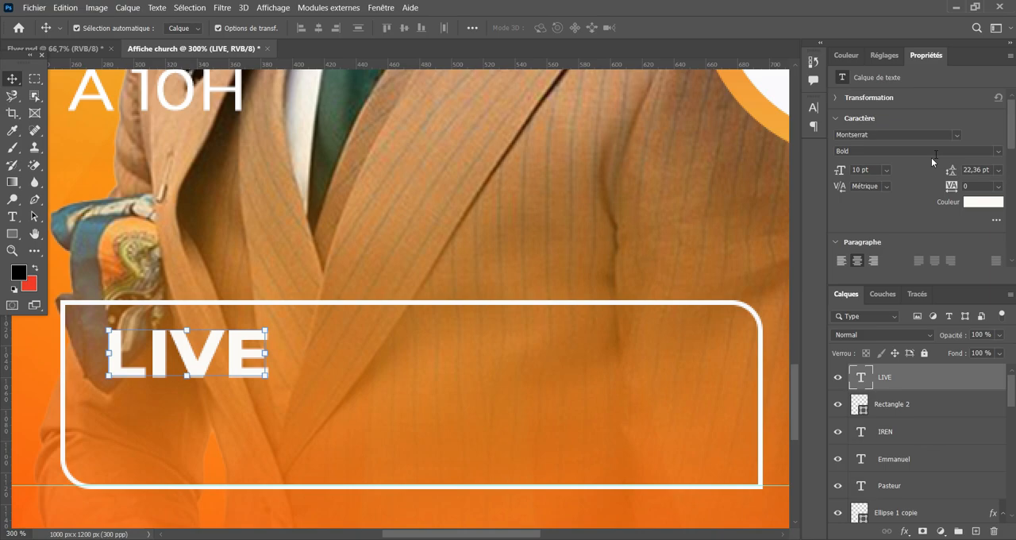
pyautogui.click(999, 151)
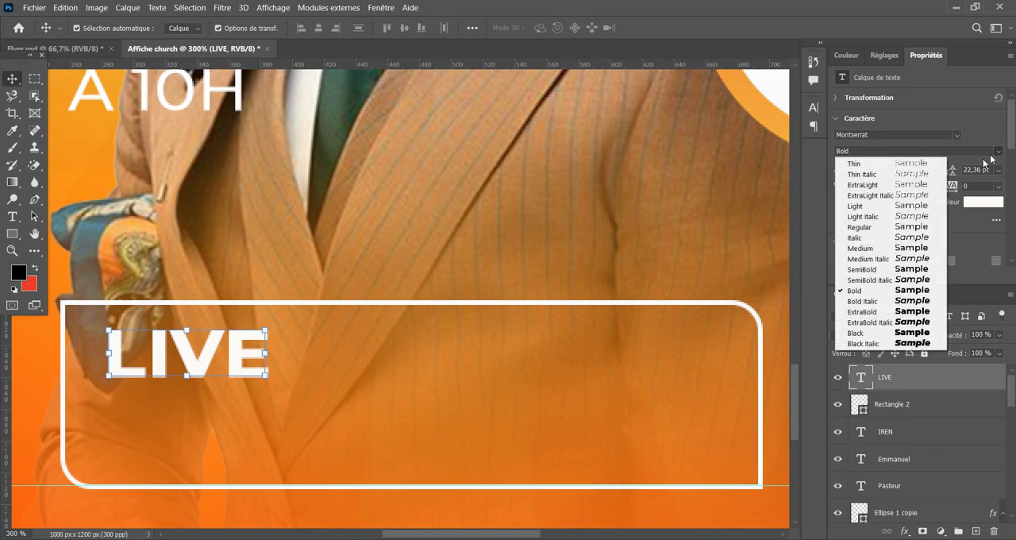
pyautogui.click(880, 249)
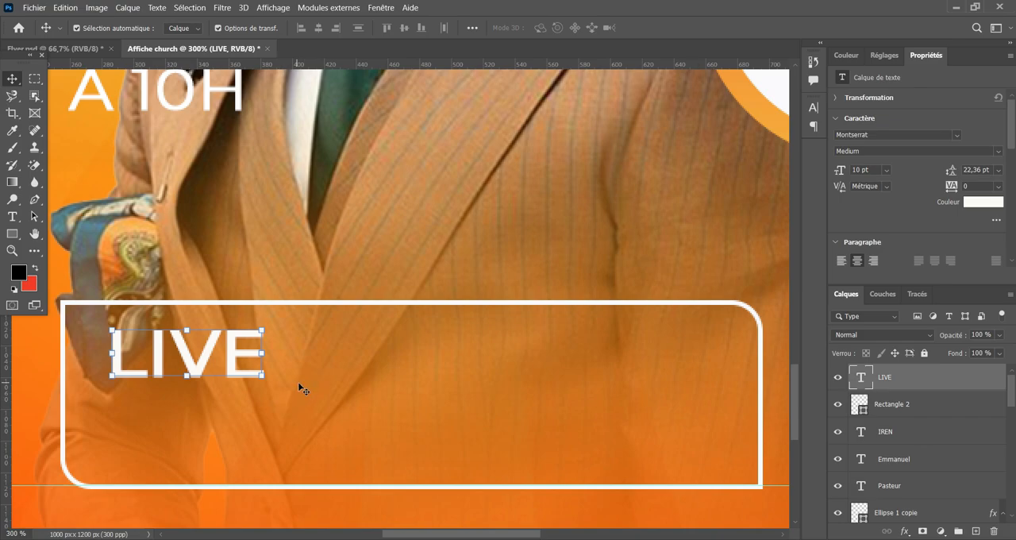
# Duplicate the LIVE text directly below the original inside the rectangle.
pyautogui.moveTo(232, 353); pyautogui.dragTo(233, 409)
pyautogui.hotkey('ctrl', 'z')
pyautogui.click(233, 409)
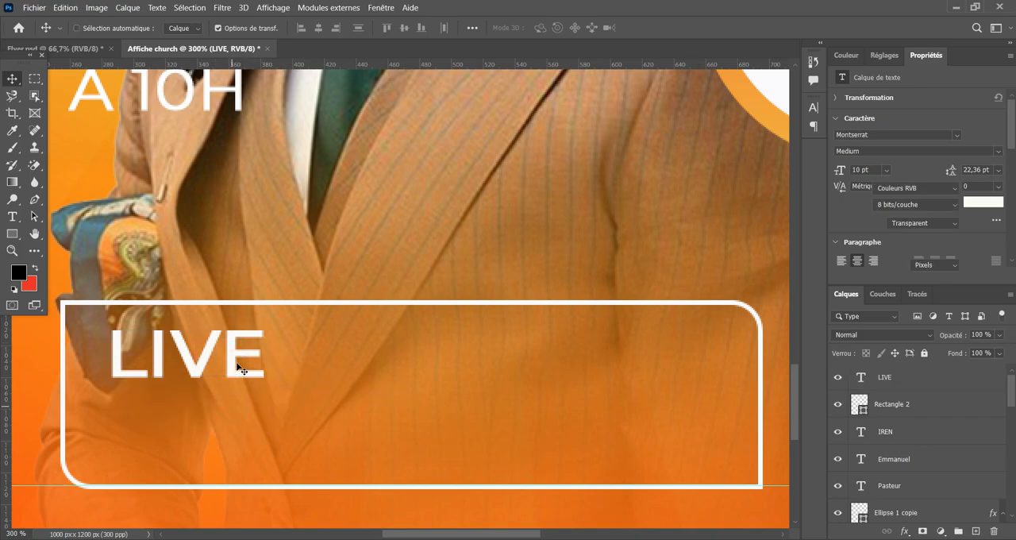
pyautogui.click(235, 360)
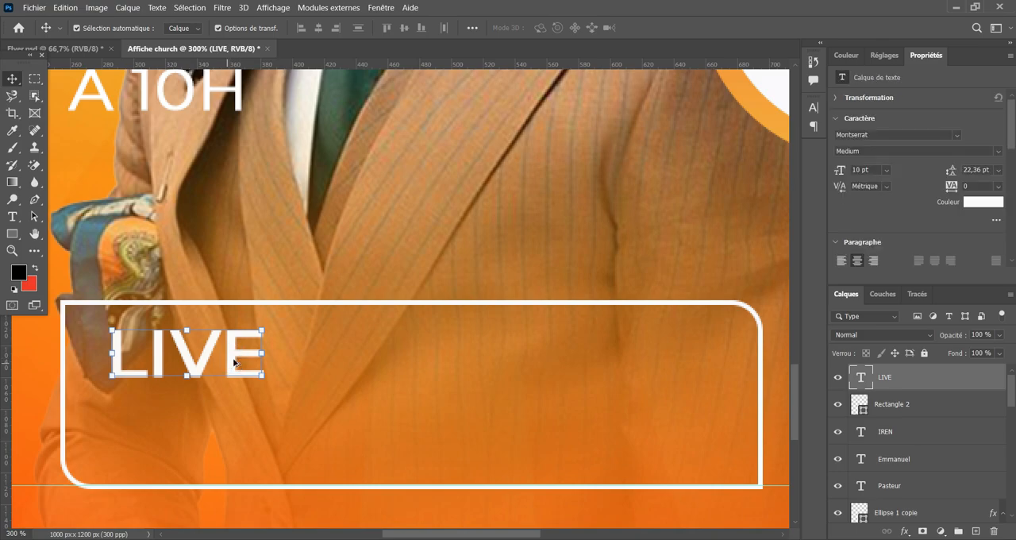
pyautogui.moveTo(235, 360); pyautogui.dragTo(234, 406)
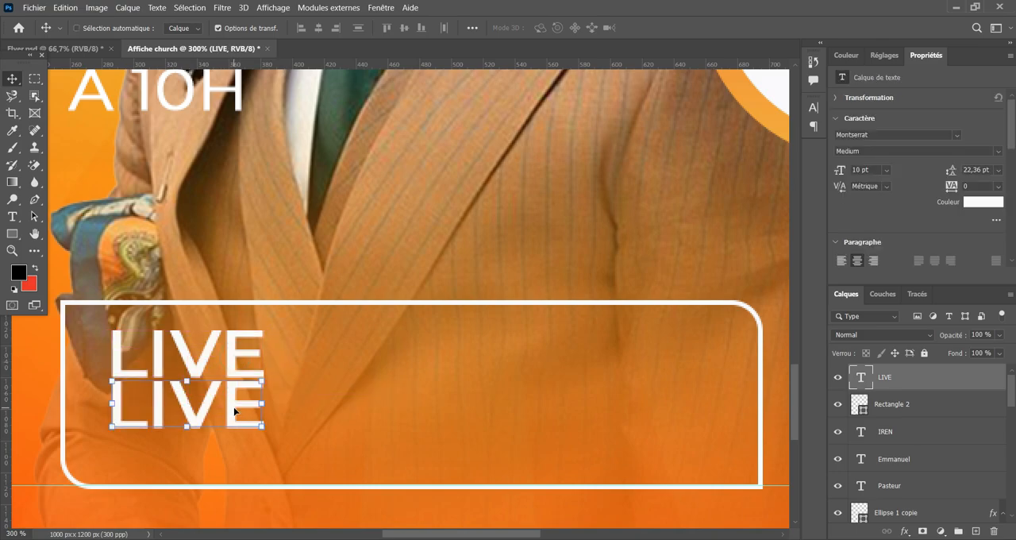
# Replace the wording of the duplicated LIVE text with "facebook" in lowercase.
pyautogui.press('t')
pyautogui.doubleClick(235, 407)
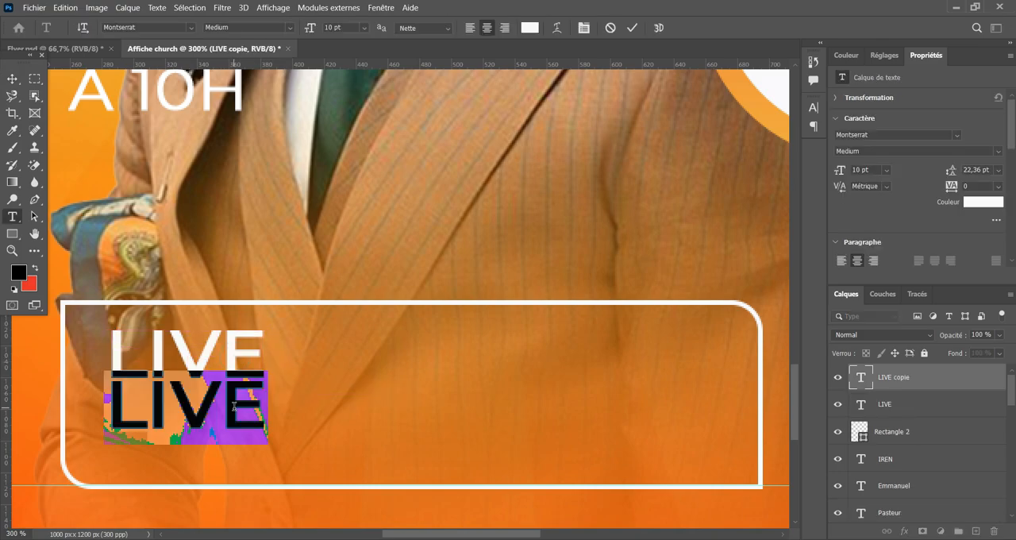
pyautogui.write('F')
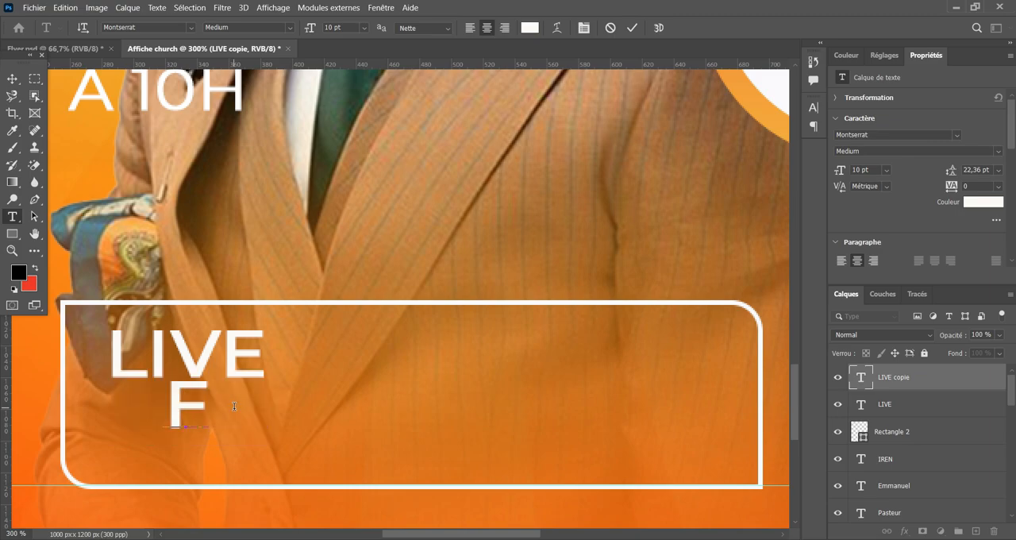
pyautogui.press('BackSpace')
pyautogui.write('face')
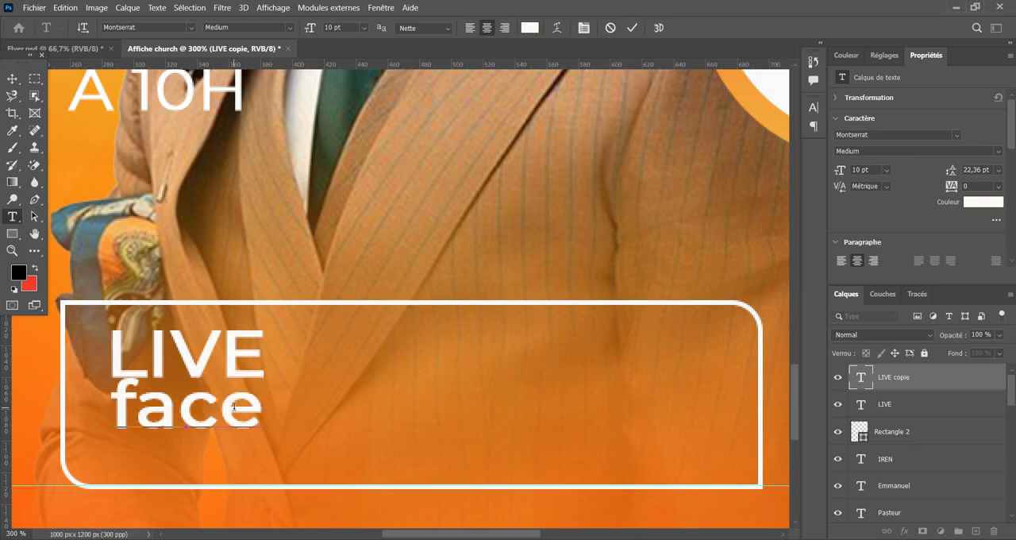
pyautogui.write('book')
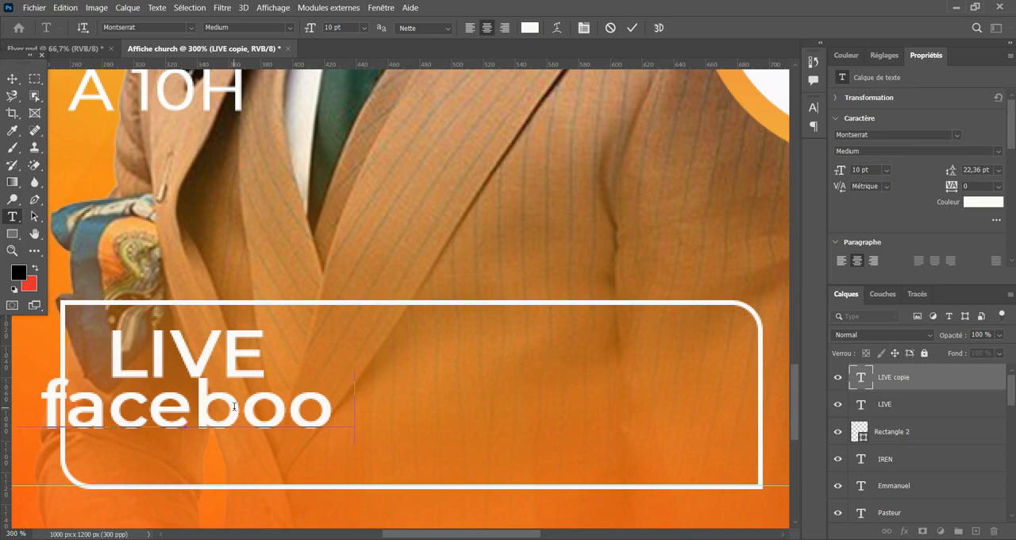
pyautogui.click(640, 29)
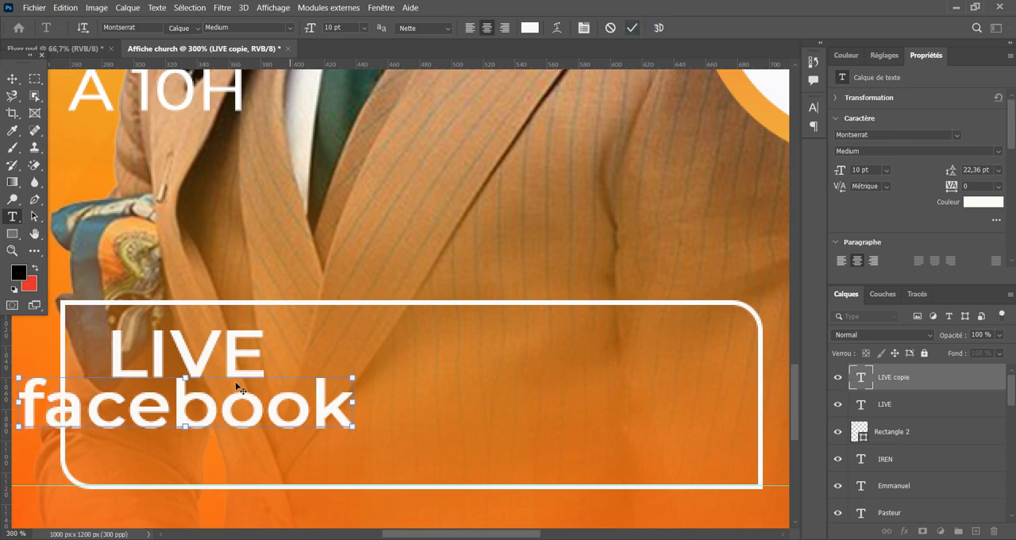
# Move the facebook text inside the rectangle below LIVE and set its font weight to SemiBold.
pyautogui.press('v')
pyautogui.moveTo(184, 403); pyautogui.dragTo(287, 420)
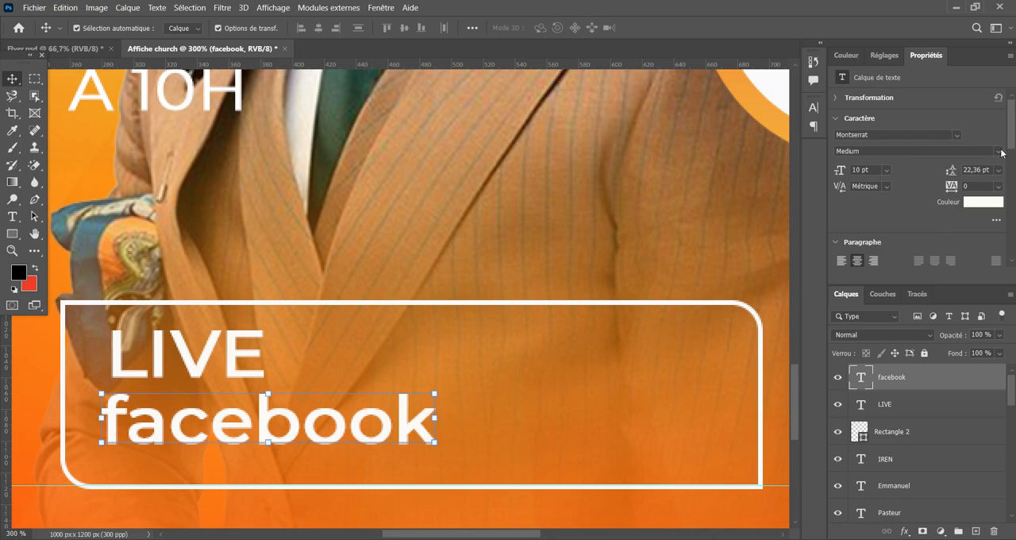
pyautogui.click(916, 151)
pyautogui.click(865, 290)
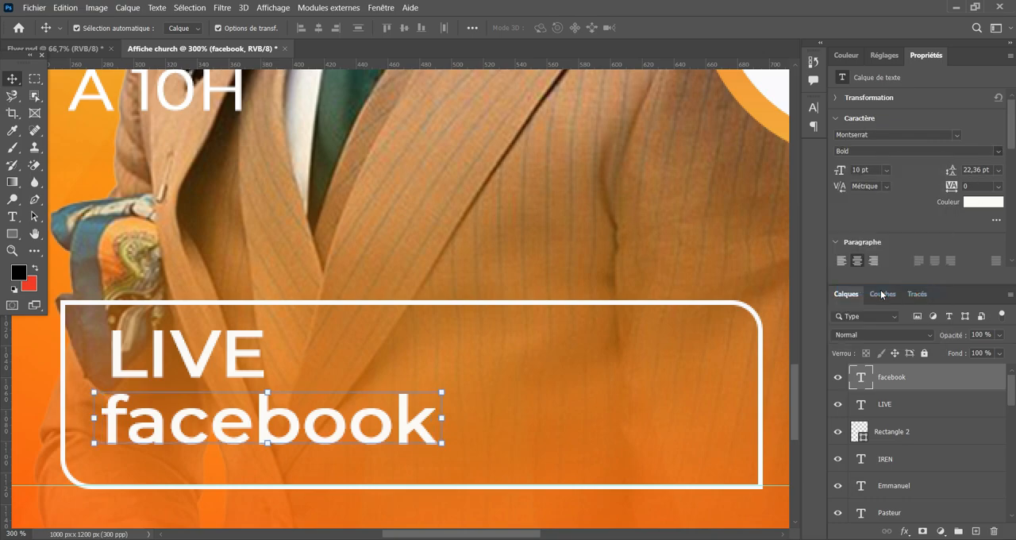
pyautogui.click(998, 151)
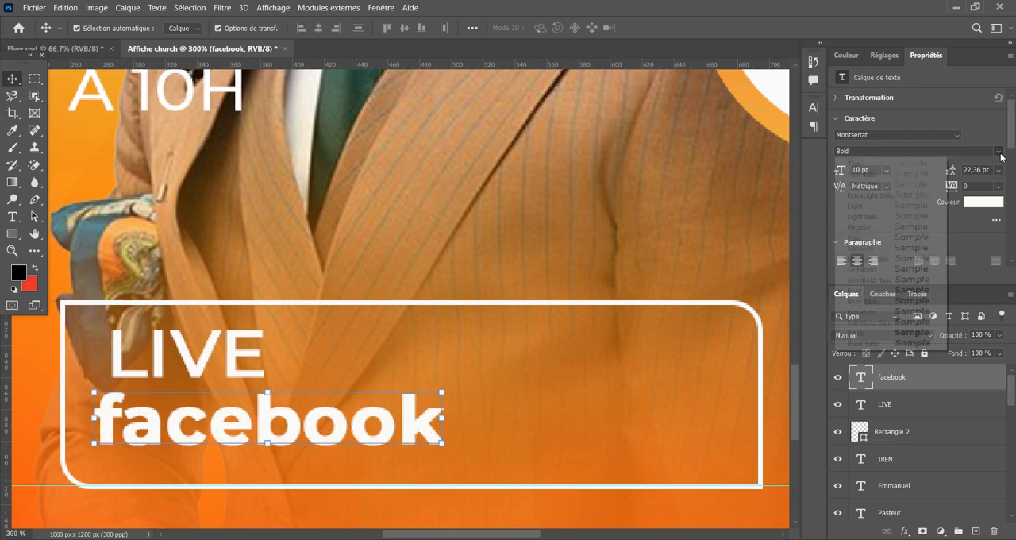
pyautogui.click(886, 274)
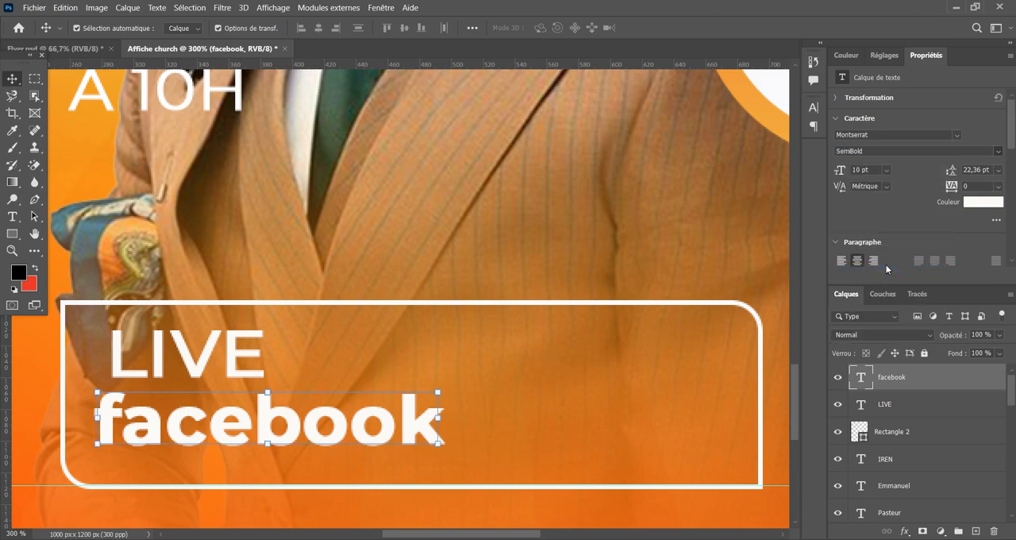
# Shift the LIVE text slightly to the right above the facebook line.
pyautogui.click(200, 357)
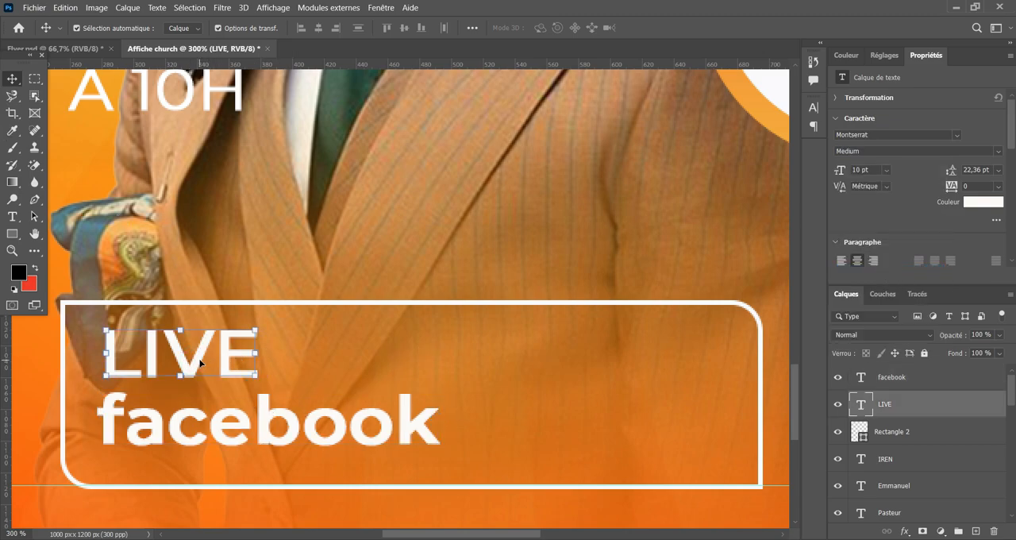
pyautogui.moveTo(200, 362); pyautogui.dragTo(219, 361)
pyautogui.click(220, 424)
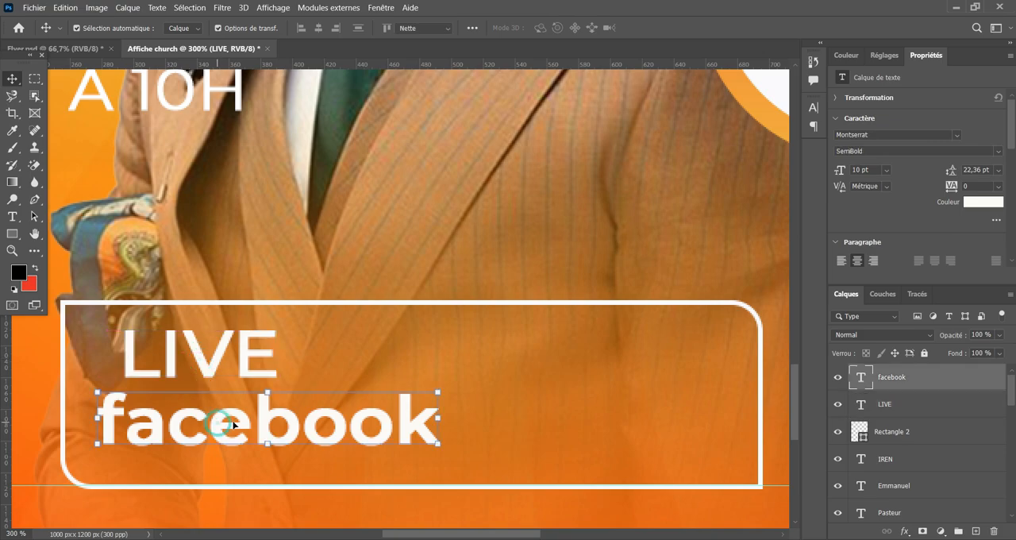
pyautogui.doubleClick(233, 425)
pyautogui.click(632, 28)
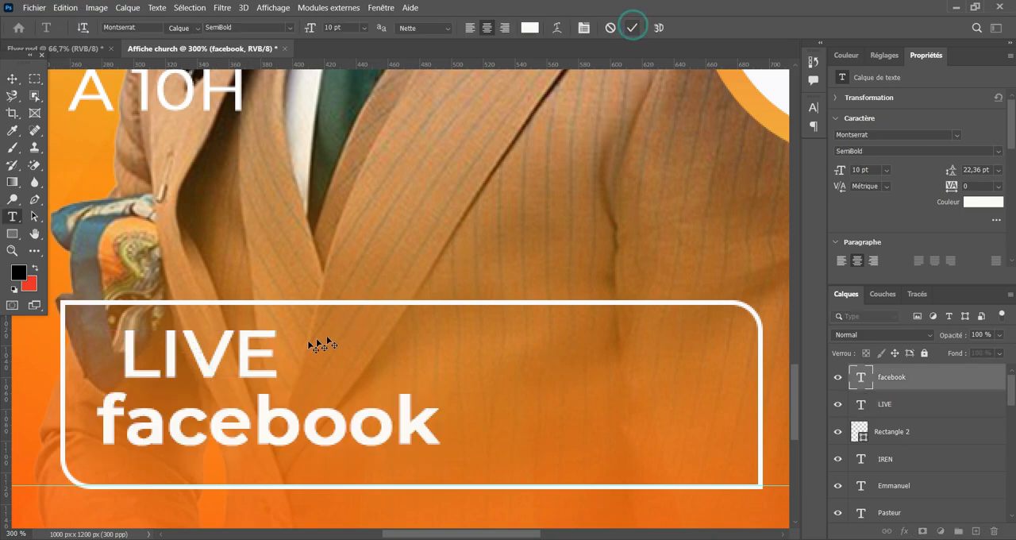
# Shift the facebook text slightly right below LIVE and scale it down to about 8.77 pt.
pyautogui.press('v')
pyautogui.moveTo(265, 417); pyautogui.dragTo(277, 418)
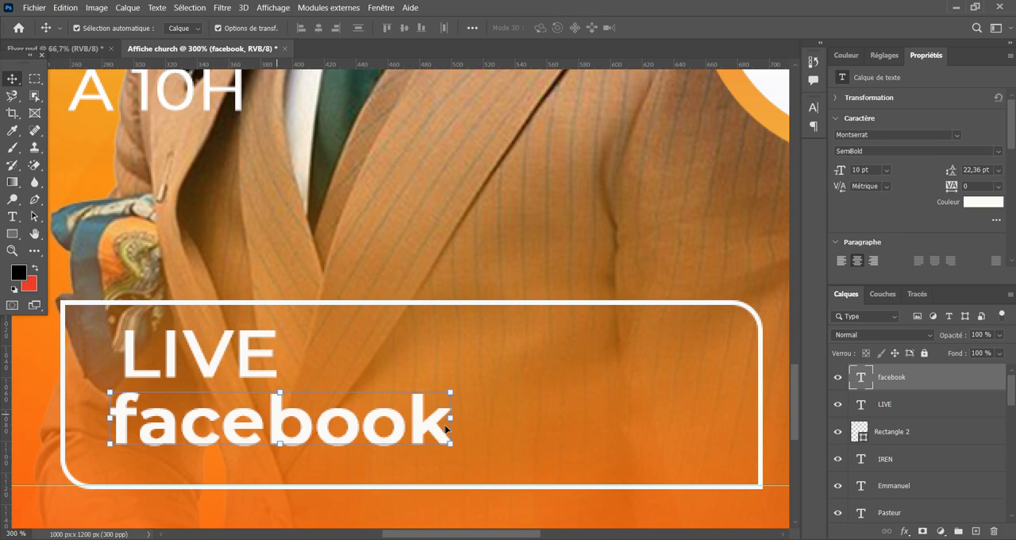
pyautogui.moveTo(450, 418); pyautogui.dragTo(410, 423)
pyautogui.click(759, 27)
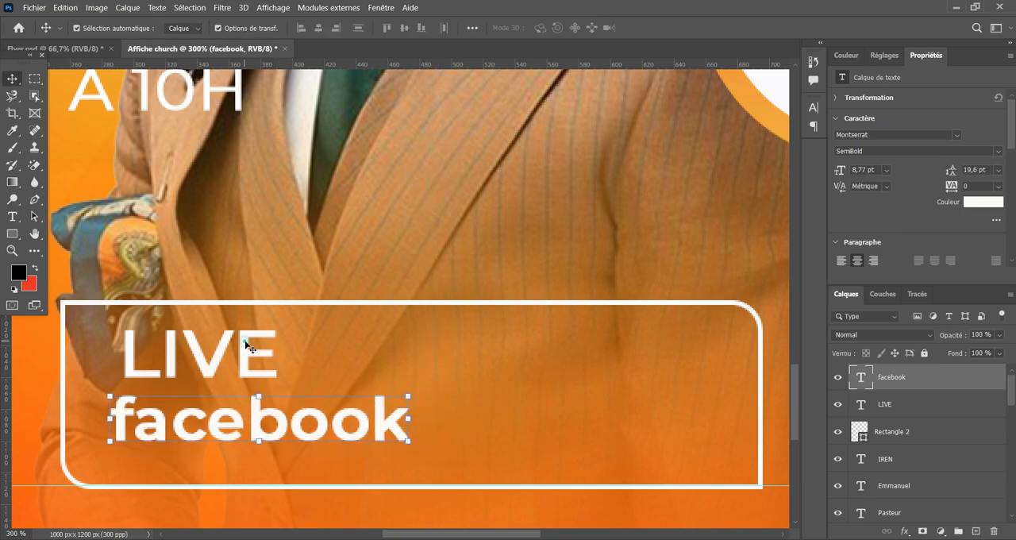
# Move LIVE slightly down and left, and shift facebook left, so the two lines' left edges line up.
pyautogui.click(274, 353)
pyautogui.moveTo(214, 352); pyautogui.dragTo(200, 364)
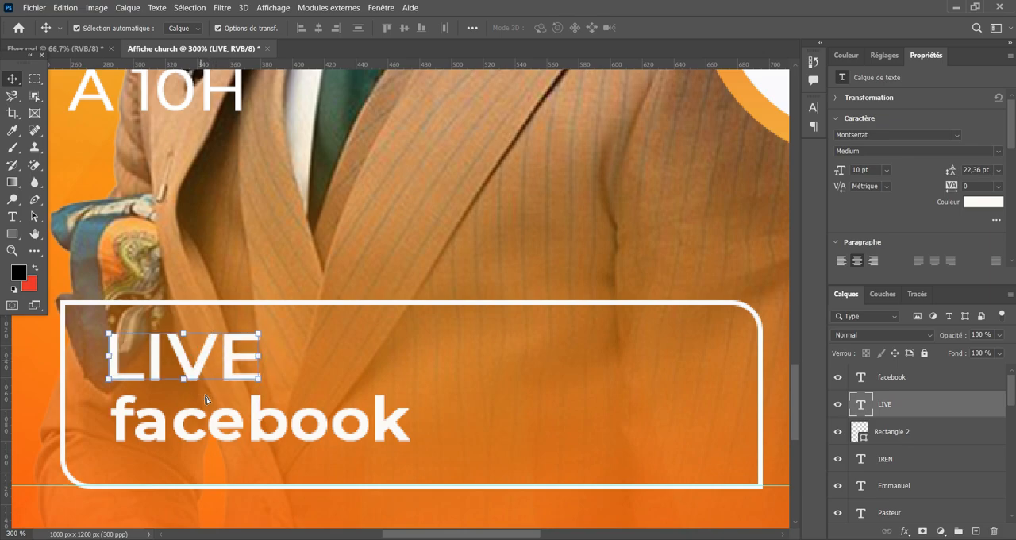
pyautogui.moveTo(225, 423)
pyautogui.mouseDown()
pyautogui.moveTo(238, 423)
pyautogui.moveTo(219, 423)
pyautogui.mouseUp()
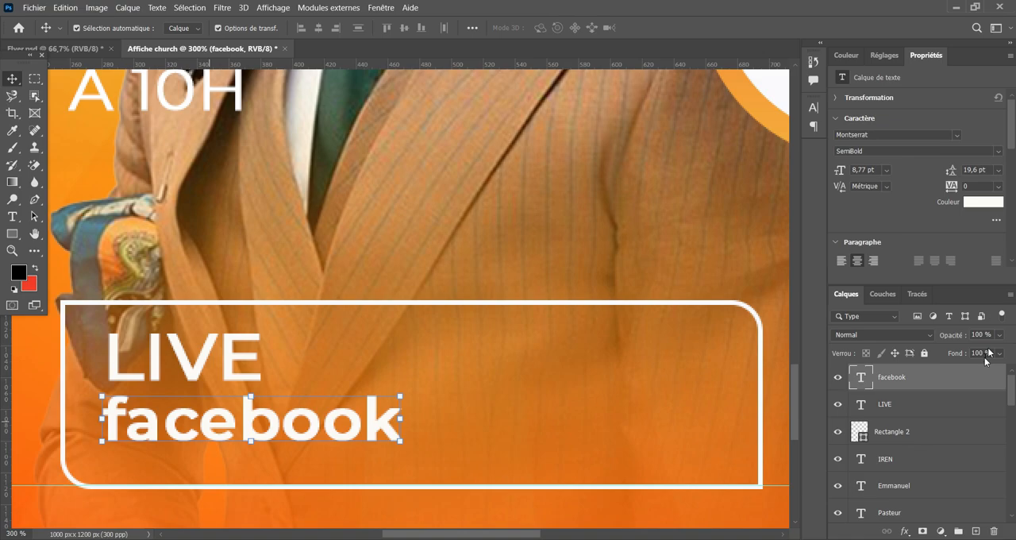
# Add an empty layer directly above the outlined rectangle's layer and below the LIVE text layer.
pyautogui.click(941, 409)
pyautogui.click(913, 431)
pyautogui.click(913, 431)
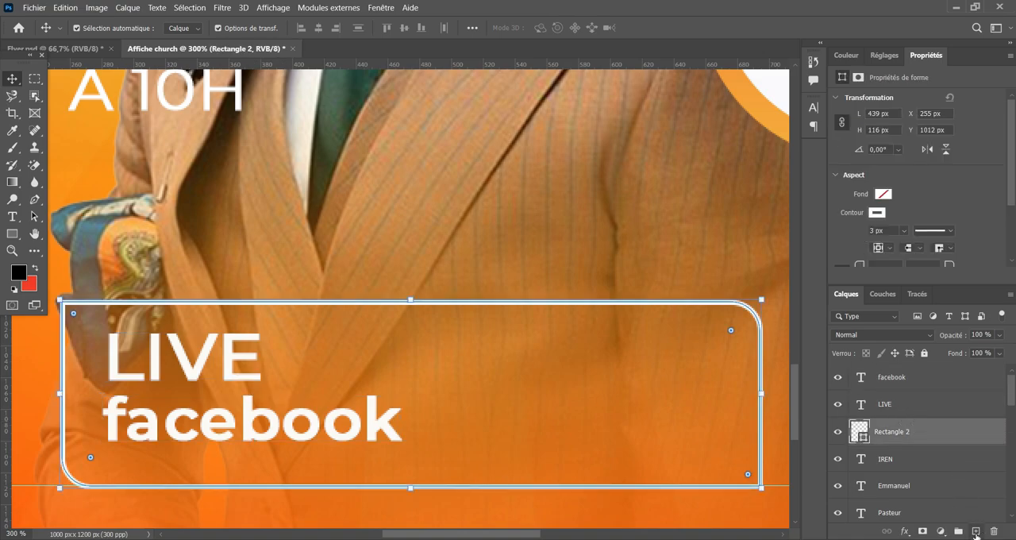
pyautogui.click(976, 531)
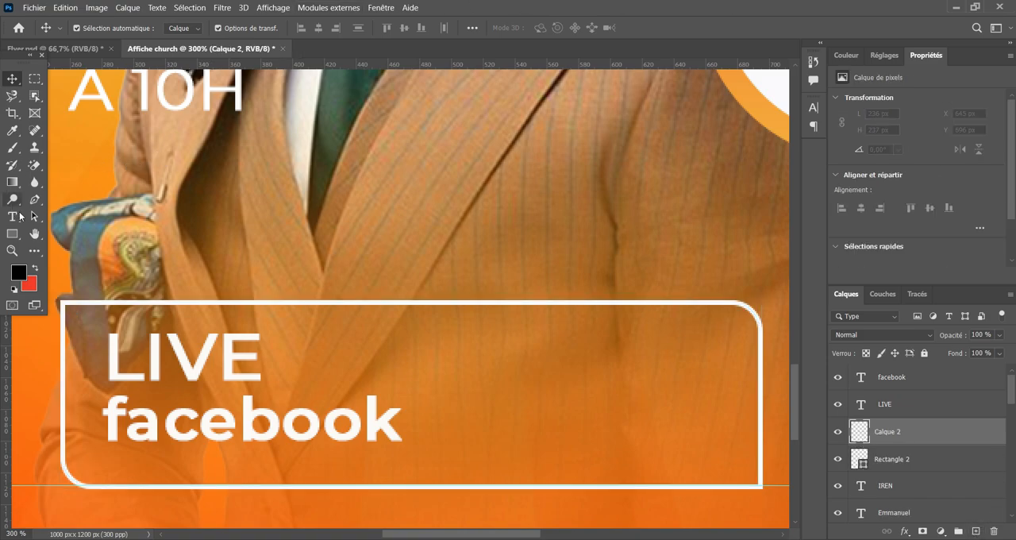
# Draw a red rectangle without a stroke behind the LIVE text, about 105 × 39 px.
pyautogui.rightClick(19, 235)
pyautogui.click(80, 231)
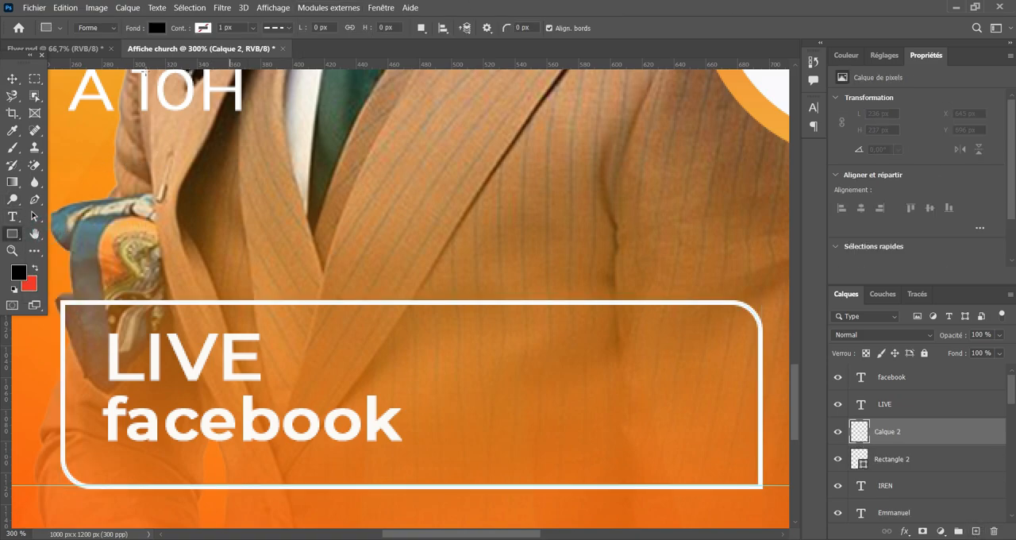
pyautogui.click(153, 28)
pyautogui.click(162, 98)
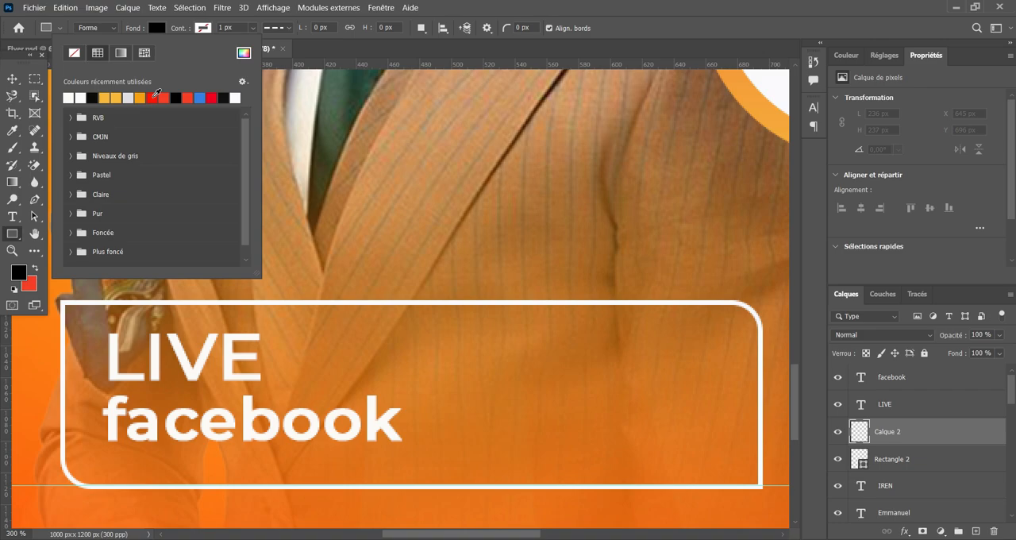
pyautogui.click(204, 27)
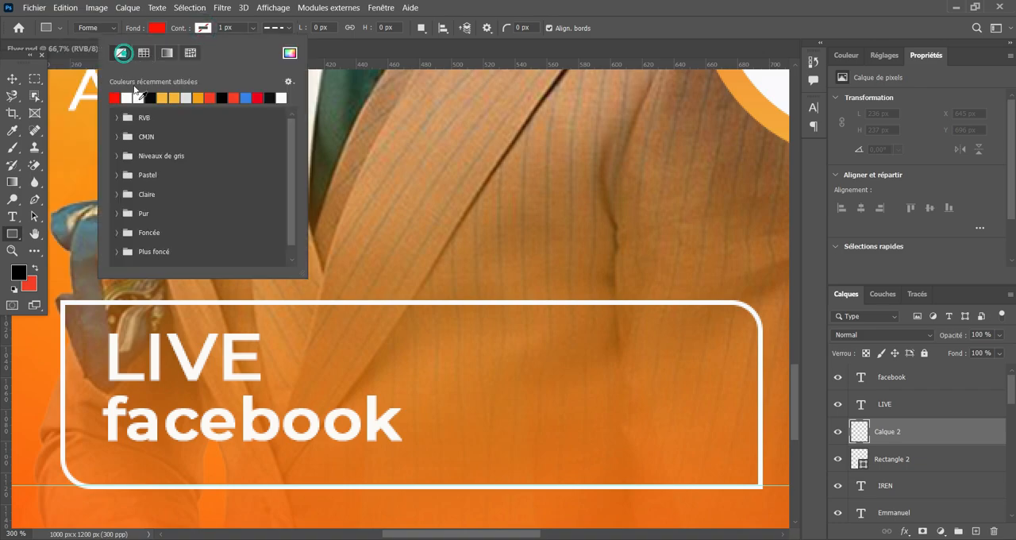
pyautogui.click(117, 54)
pyautogui.click(100, 329)
pyautogui.moveTo(100, 327); pyautogui.dragTo(266, 388)
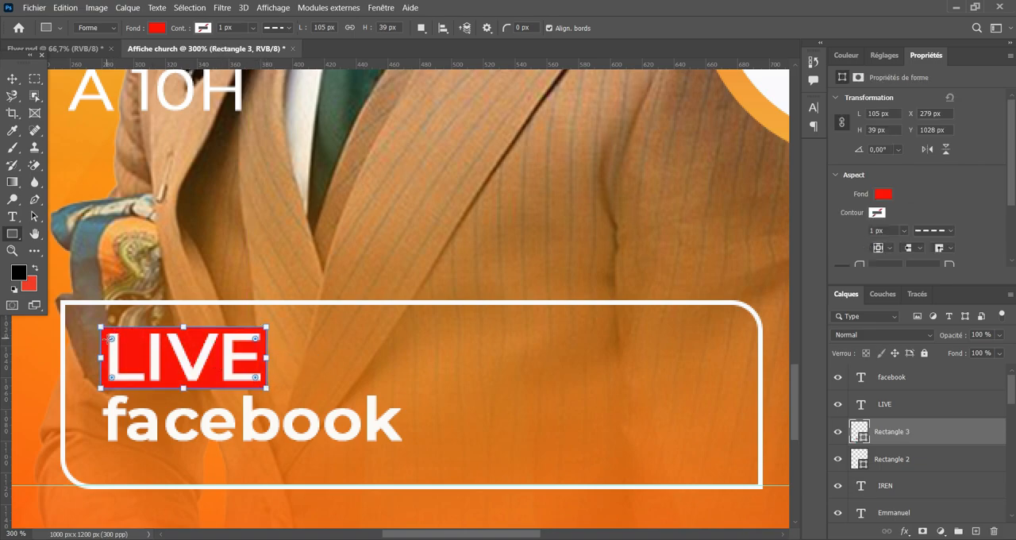
# Round the upper-right and lower-left corners of the red rectangle behind LIVE.
pyautogui.moveTo(107, 338)
pyautogui.mouseDown()
pyautogui.moveTo(115, 340)
pyautogui.moveTo(100, 328)
pyautogui.mouseUp()
pyautogui.moveTo(256, 378); pyautogui.dragTo(296, 398)
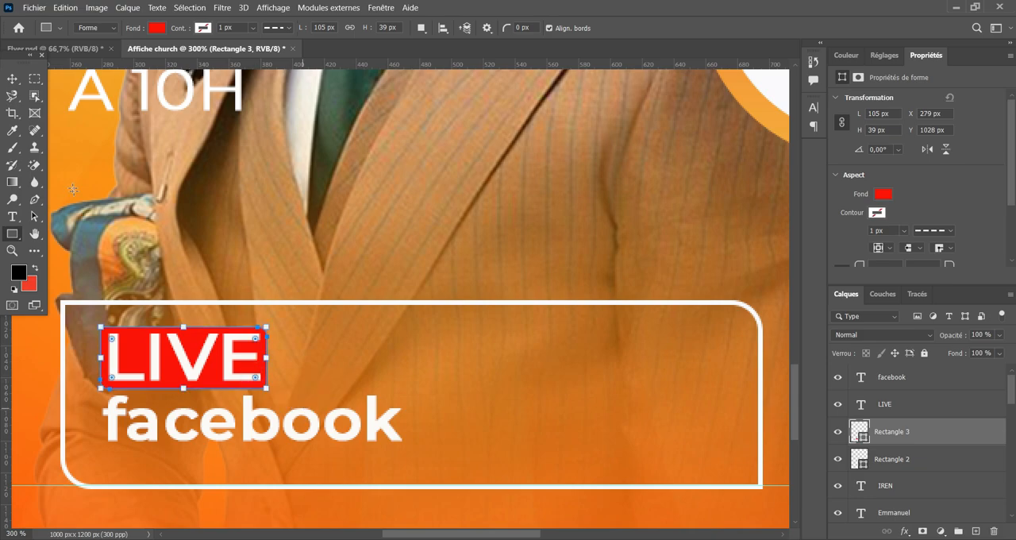
pyautogui.click(12, 79)
pyautogui.click(299, 307)
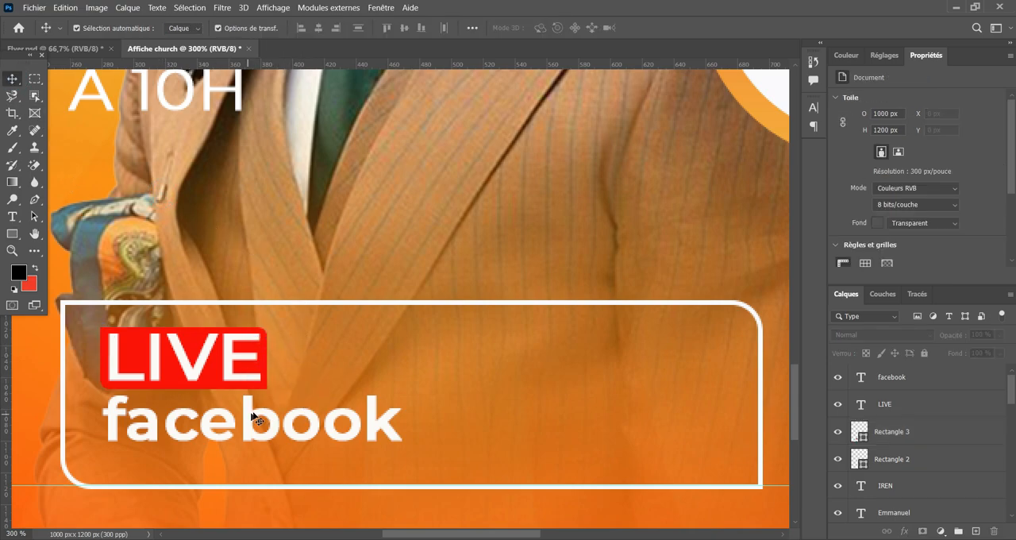
# Add an empty layer between the LIVE and facebook text layers.
pyautogui.hotkey('ctrl', '+')
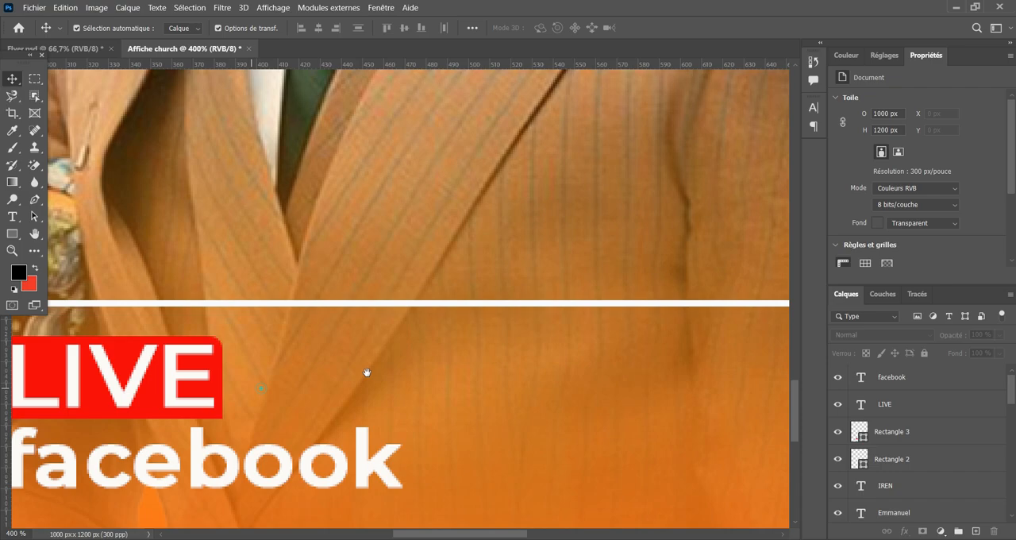
pyautogui.moveTo(367, 372); pyautogui.dragTo(392, 328)
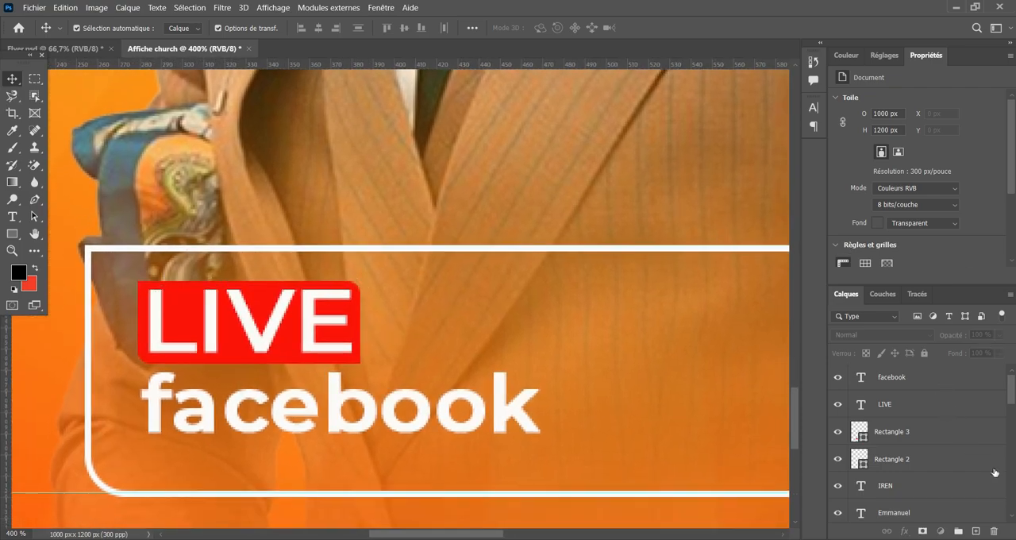
pyautogui.click(973, 405)
pyautogui.click(976, 530)
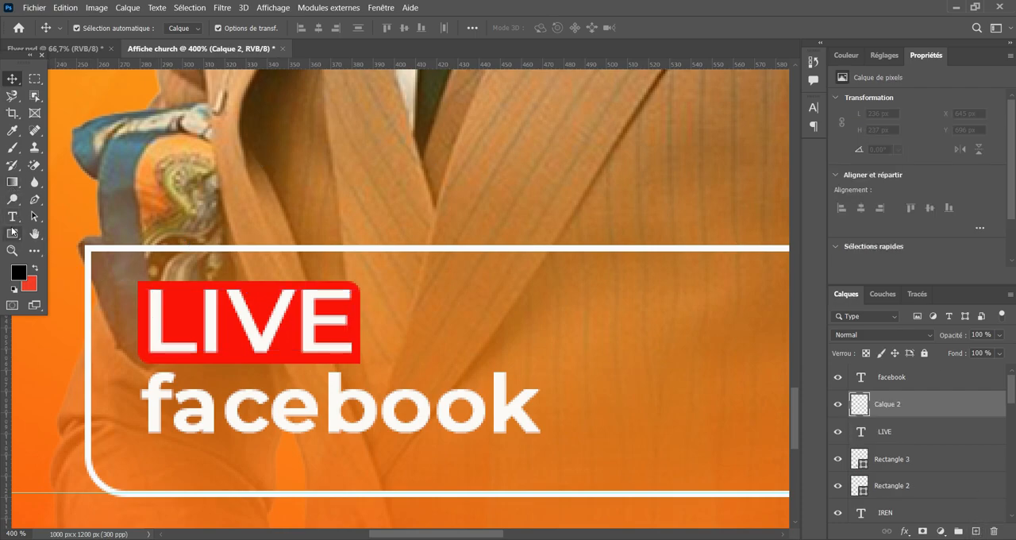
# Draw a blue rectangle without a stroke behind the facebook text, about 193 × 42 px.
pyautogui.click(12, 233)
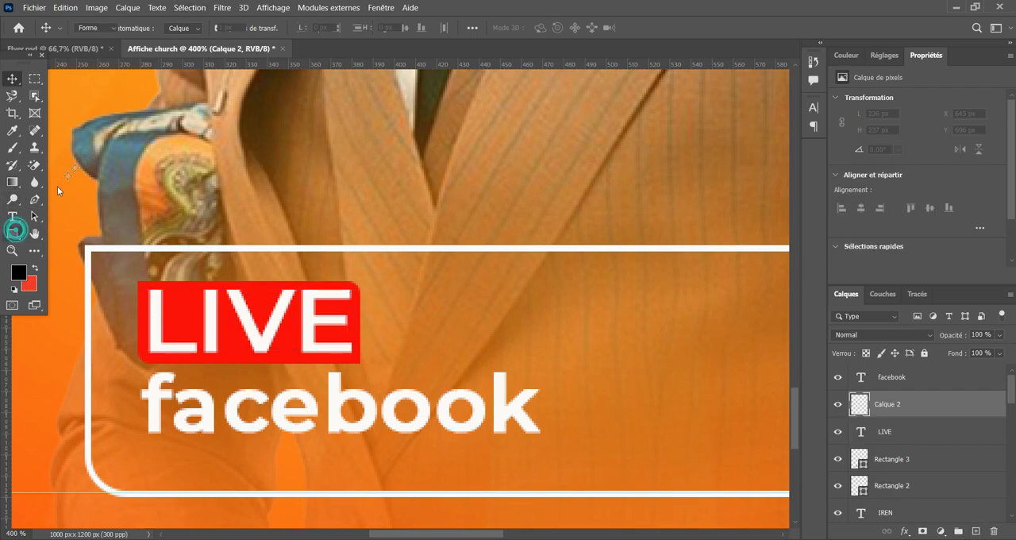
pyautogui.click(158, 28)
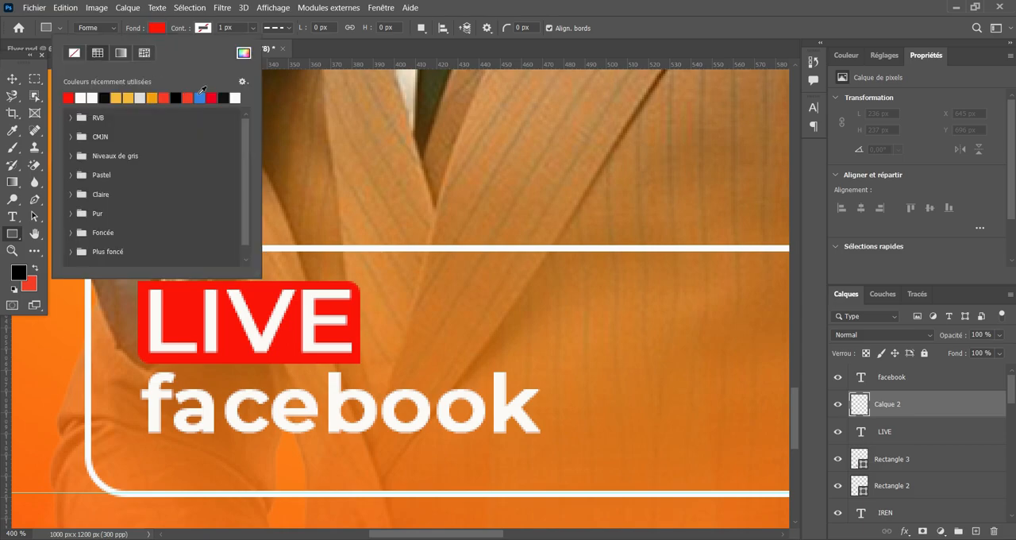
pyautogui.click(202, 96)
pyautogui.click(206, 28)
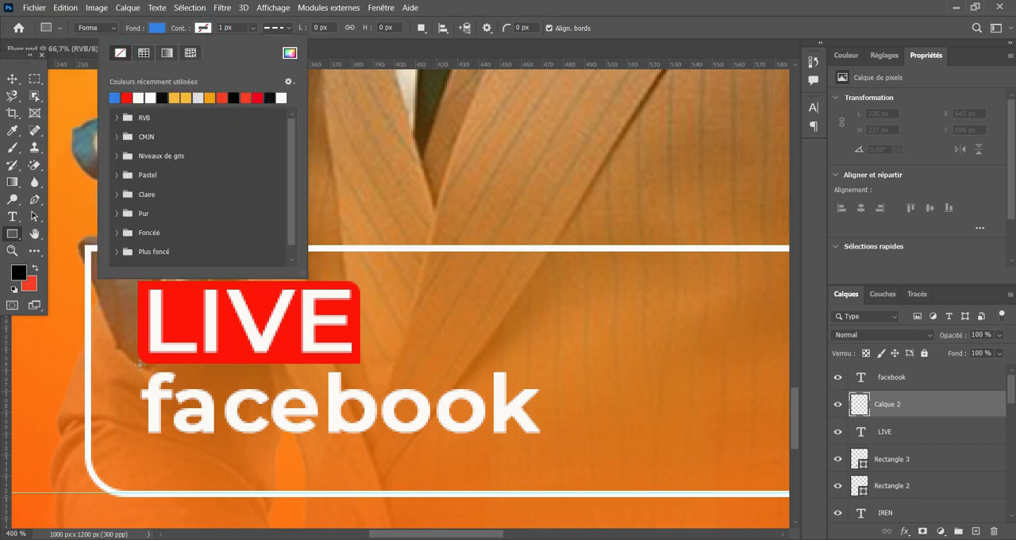
pyautogui.moveTo(139, 364); pyautogui.dragTo(545, 451)
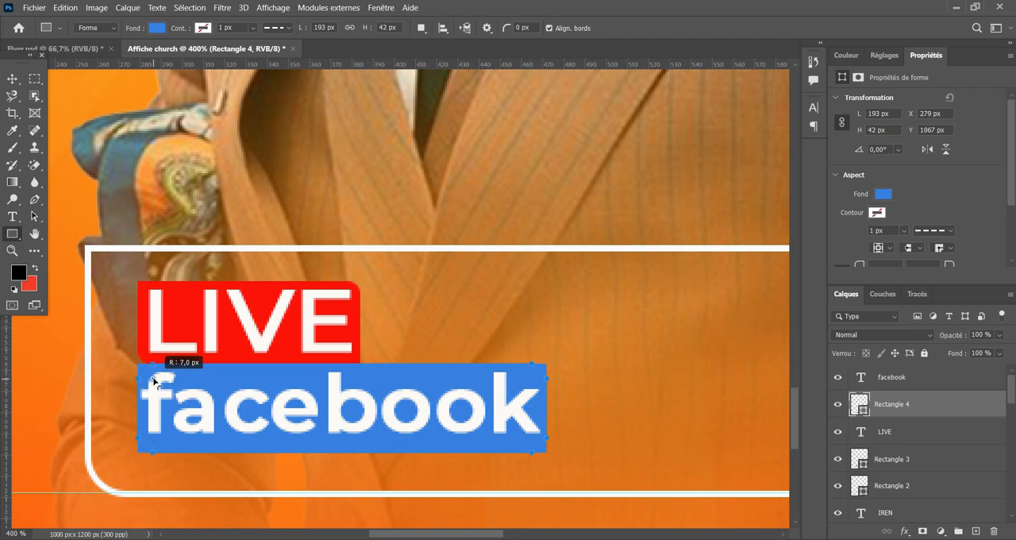
# Round the upper-right and lower-left corners of the blue rectangle behind facebook.
pyautogui.moveTo(161, 380); pyautogui.dragTo(161, 379)
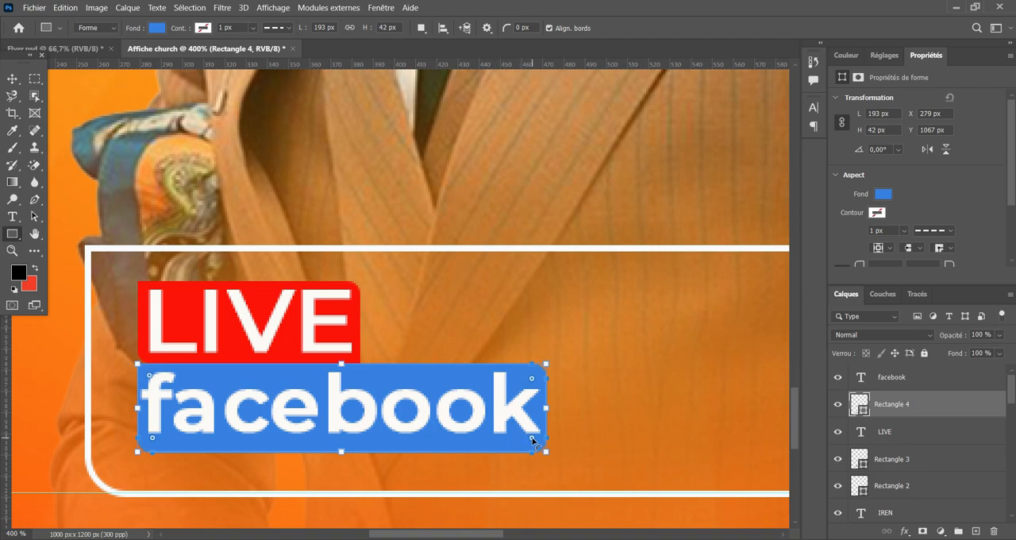
pyautogui.moveTo(532, 440)
pyautogui.mouseDown()
pyautogui.moveTo(551, 465)
pyautogui.moveTo(534, 444)
pyautogui.mouseUp()
pyautogui.click(12, 79)
pyautogui.click(247, 191)
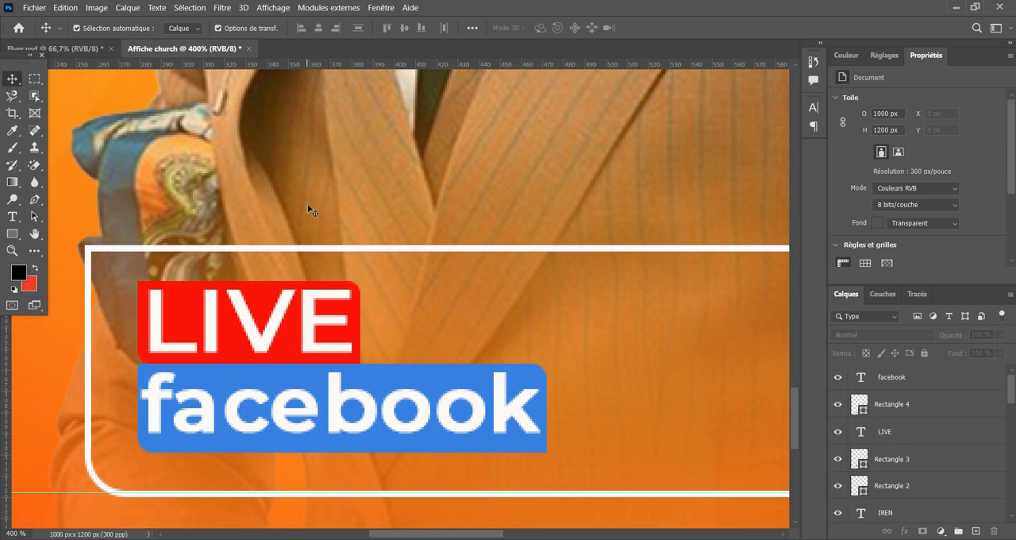
# Examine the LIVE facebook block within the whole flyer and up close.
pyautogui.hotkey('ctrl', '-')
pyautogui.hotkey('ctrl', '-')
pyautogui.hotkey('ctrl', '-')
pyautogui.hotkey('ctrl', '-')
pyautogui.hotkey('ctrl', '-')
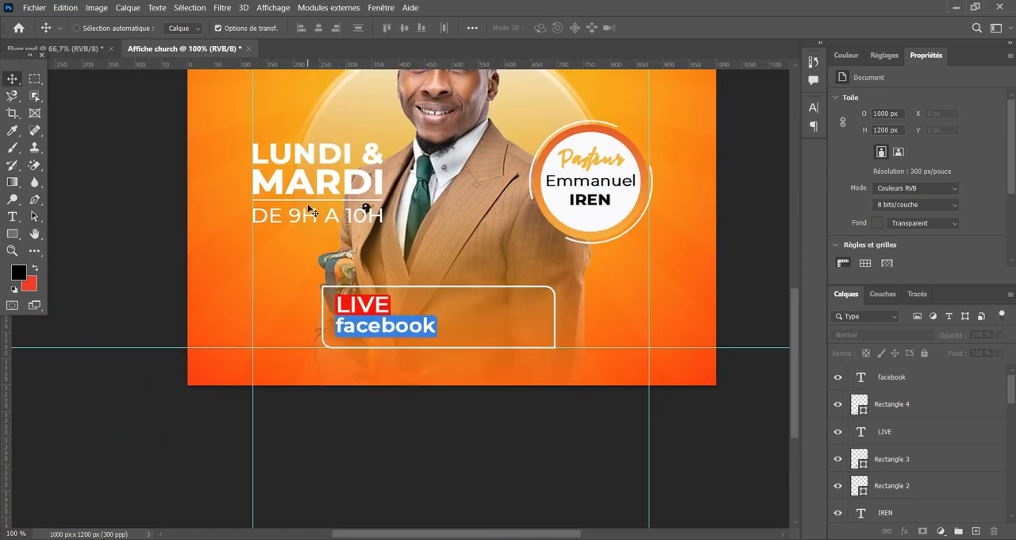
pyautogui.hotkey('ctrl', '-')
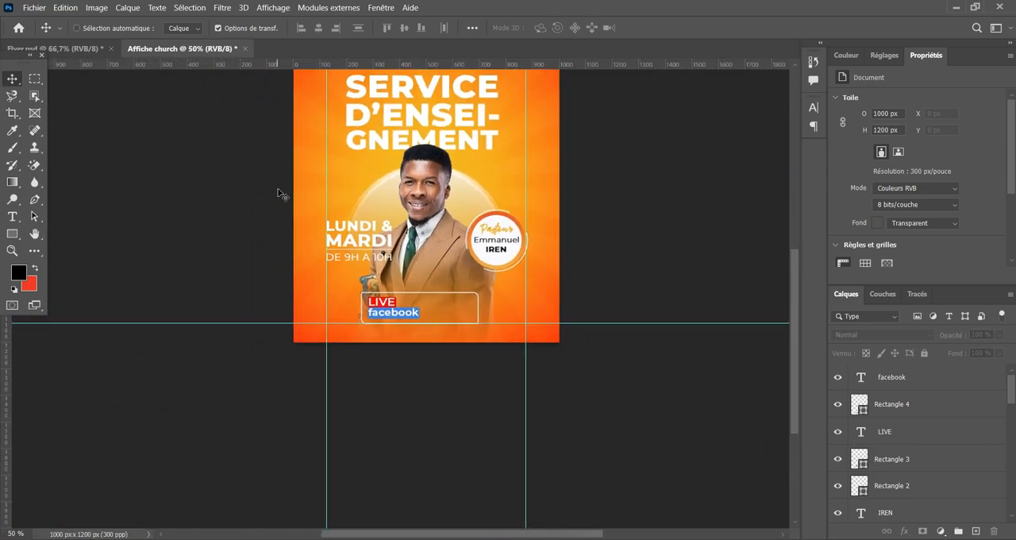
pyautogui.hotkey('ctrl', '+')
pyautogui.hotkey('ctrl', '+')
pyautogui.hotkey('ctrl', '+')
pyautogui.hotkey('ctrl', '+')
pyautogui.hotkey('ctrl', '+')
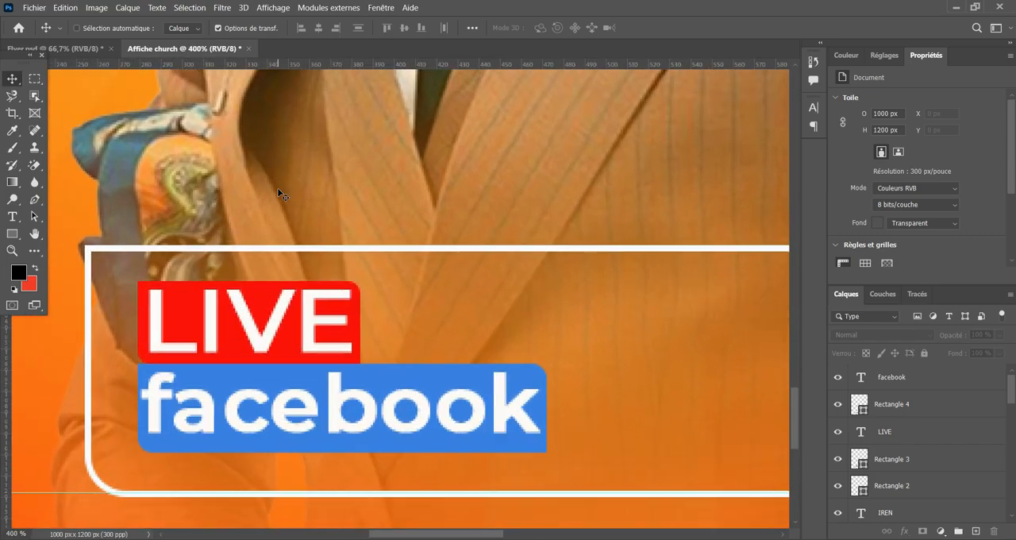
pyautogui.hotkey('ctrl', '+')
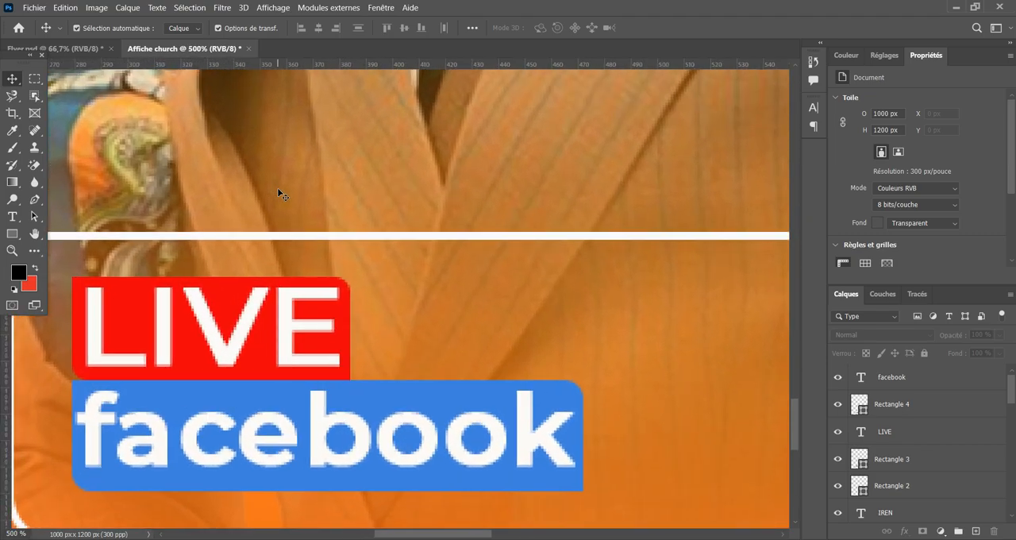
# Scale the LIVE text and its red rectangle down together, making the rectangle about 90 × 33 px.
pyautogui.moveTo(352, 245); pyautogui.dragTo(433, 284)
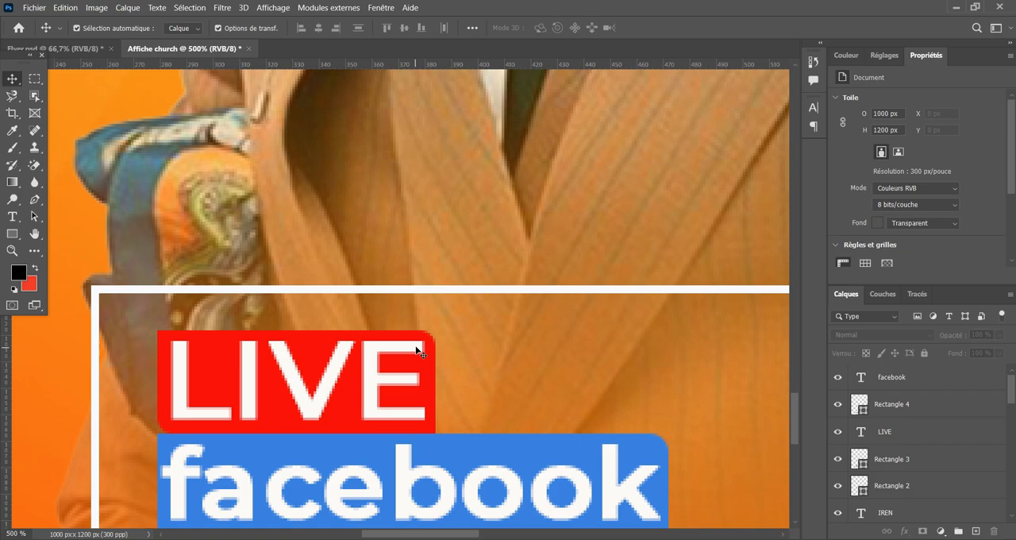
pyautogui.click(430, 360)
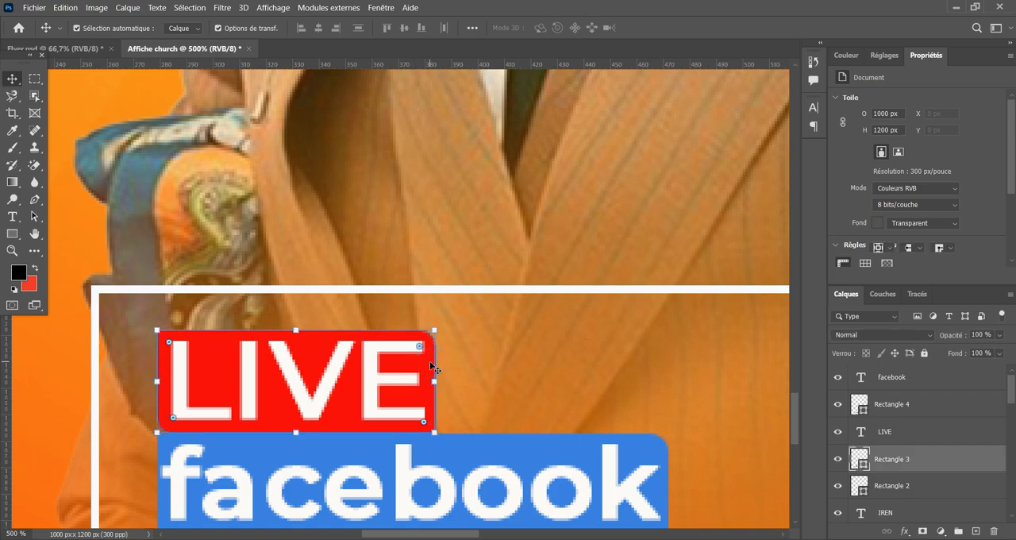
pyautogui.keyDown('shift'); pyautogui.click(370, 388); pyautogui.keyUp('shift')
pyautogui.moveTo(435, 384); pyautogui.dragTo(324, 399)
pyautogui.click(757, 28)
pyautogui.scroll(-3, 585, 260)
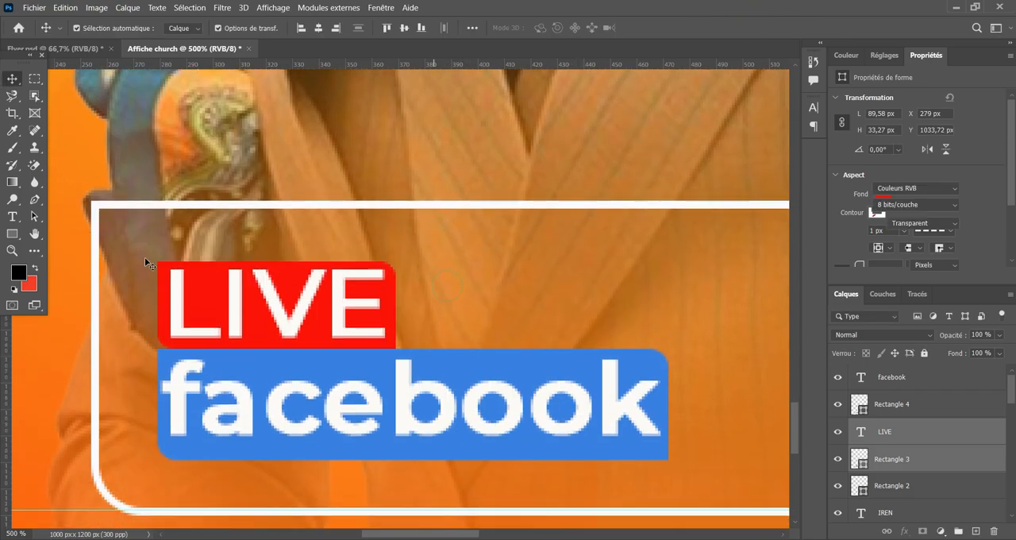
# Fully lock the layer of the white outlined rectangle around the LIVE facebook block.
pyautogui.moveTo(143, 256); pyautogui.dragTo(540, 354)
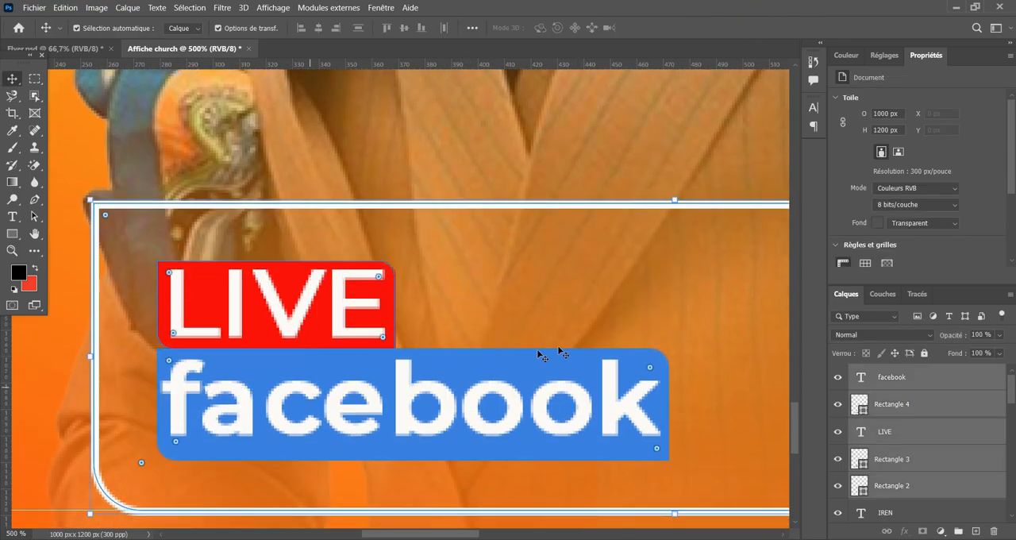
pyautogui.click(578, 295)
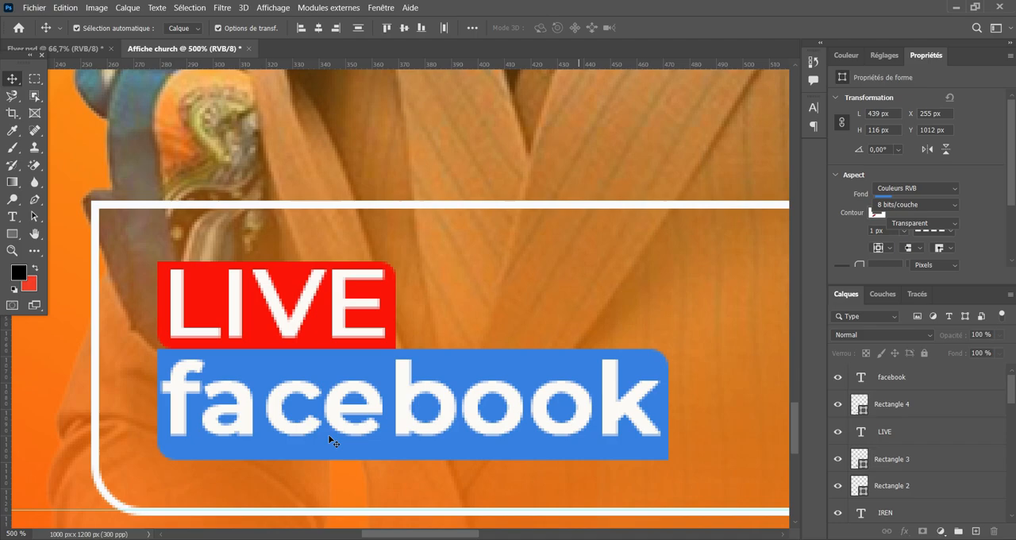
pyautogui.click(213, 208)
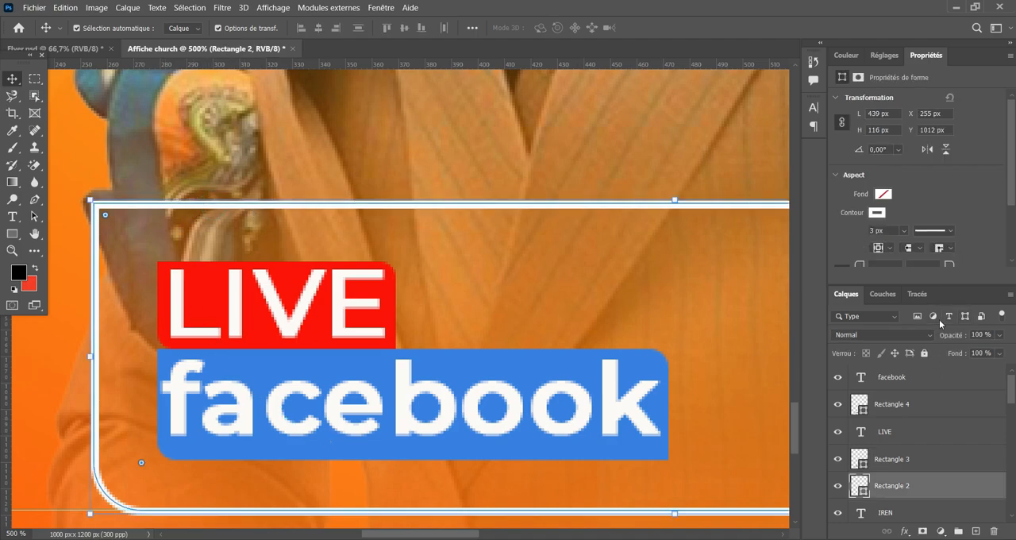
pyautogui.click(924, 353)
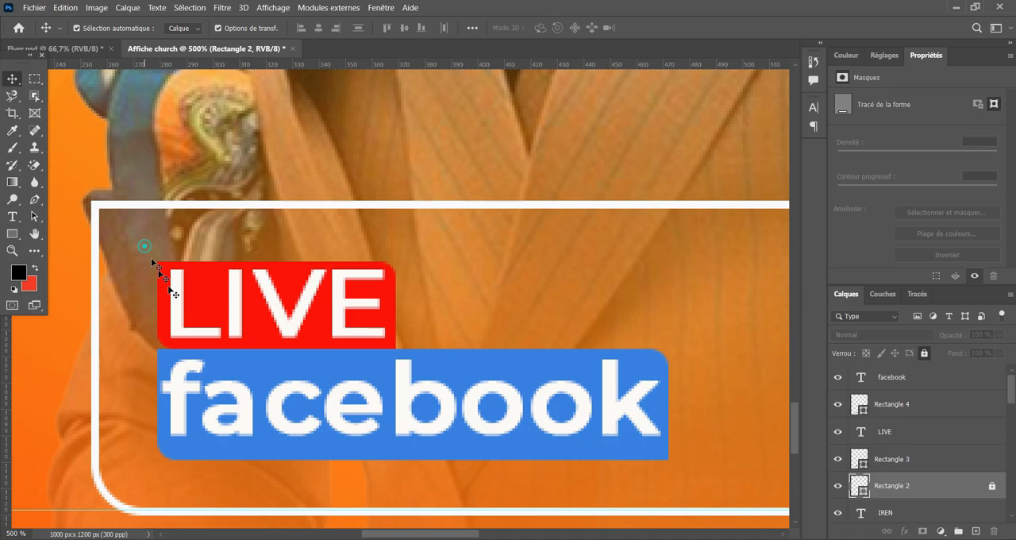
# Move the LIVE and facebook texts with their colored rectangles together about 6 px left and 1 px up inside the outlined box.
pyautogui.moveTo(144, 246); pyautogui.dragTo(322, 451)
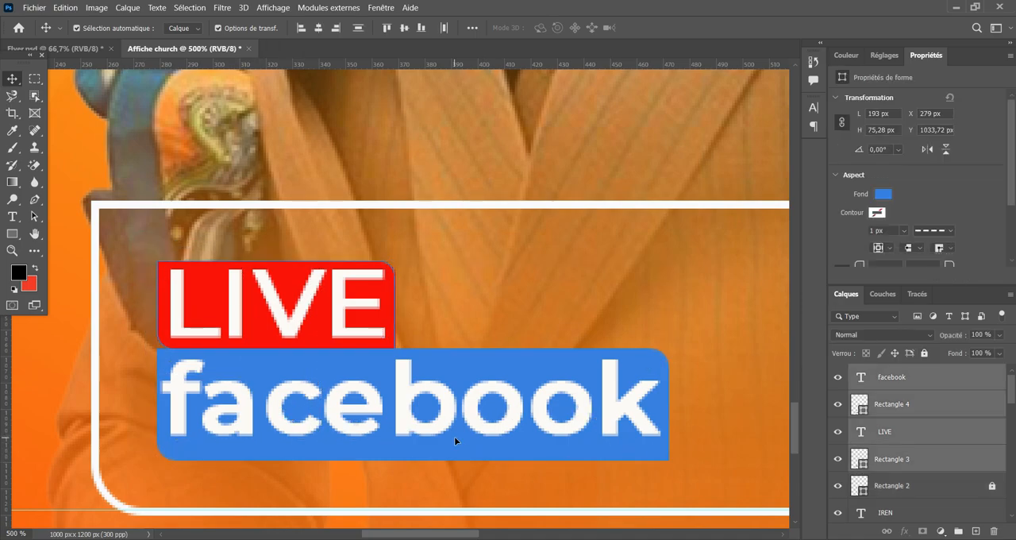
pyautogui.moveTo(454, 436); pyautogui.dragTo(439, 435)
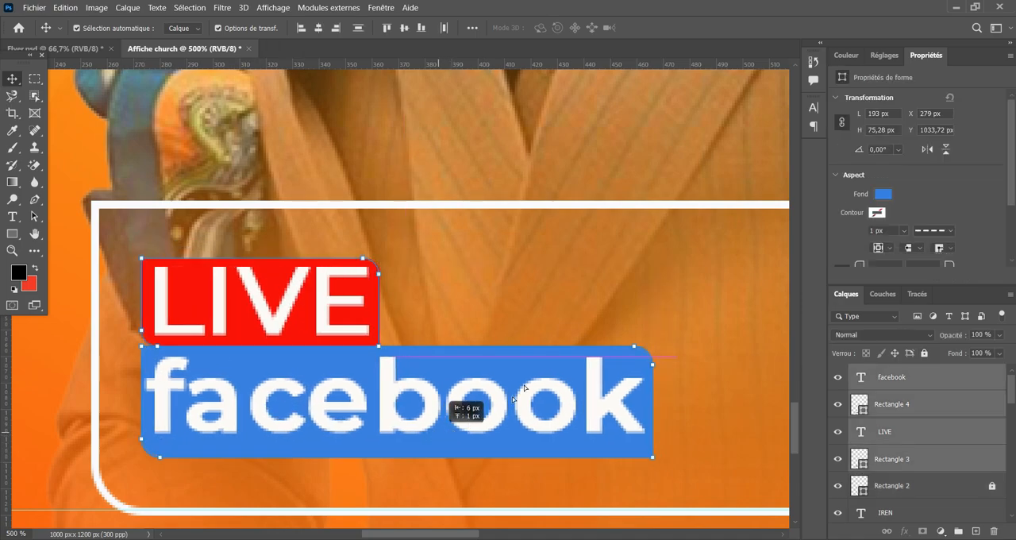
pyautogui.moveTo(514, 397); pyautogui.dragTo(516, 395)
pyautogui.hotkey('ctrl', 't')
pyautogui.click(763, 29)
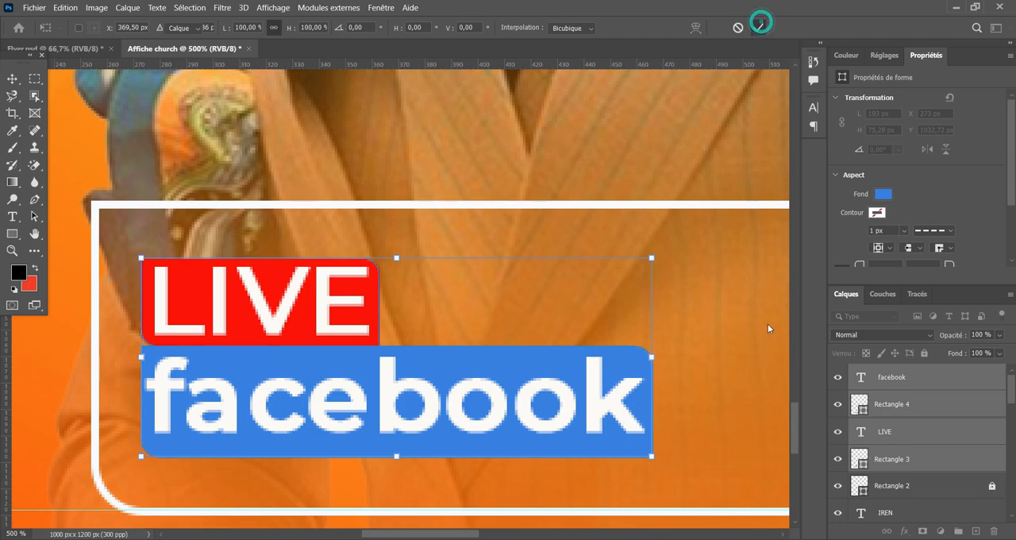
pyautogui.keyDown('ctrl'); pyautogui.click(772, 355); pyautogui.keyUp('ctrl')
pyautogui.hotkey('ctrl', '-')
pyautogui.hotkey('ctrl', '-')
pyautogui.hotkey('ctrl', '-')
pyautogui.hotkey('ctrl', '-')
pyautogui.hotkey('ctrl', '-')
pyautogui.hotkey('ctrl', '-')
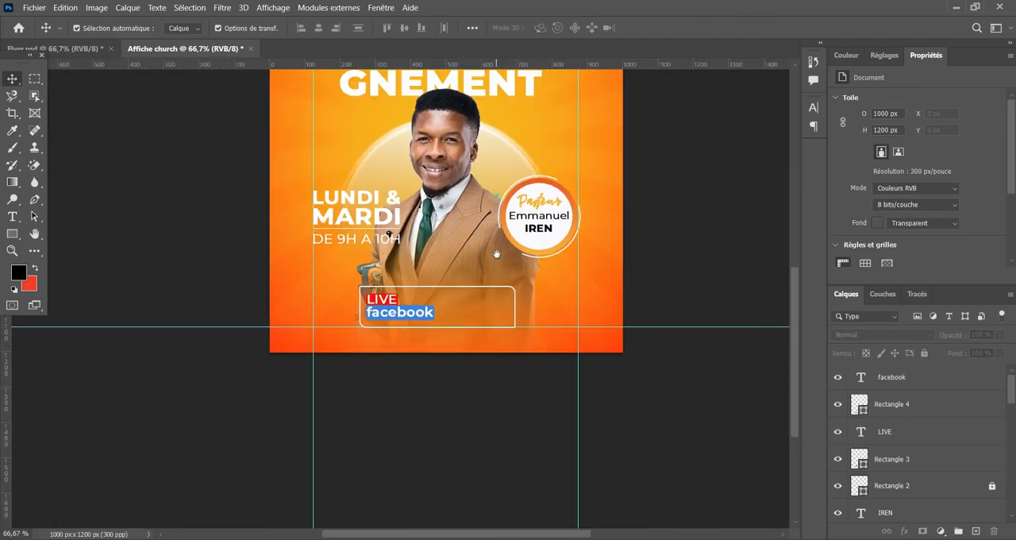
# Add a white Montserrat Medium 10 pt text reading "Egilse U. les Elus" inside the outlined box.
pyautogui.moveTo(496, 254); pyautogui.dragTo(490, 335)
pyautogui.hotkey('ctrl', '+')
pyautogui.hotkey('ctrl', '+')
pyautogui.hotkey('ctrl', '+')
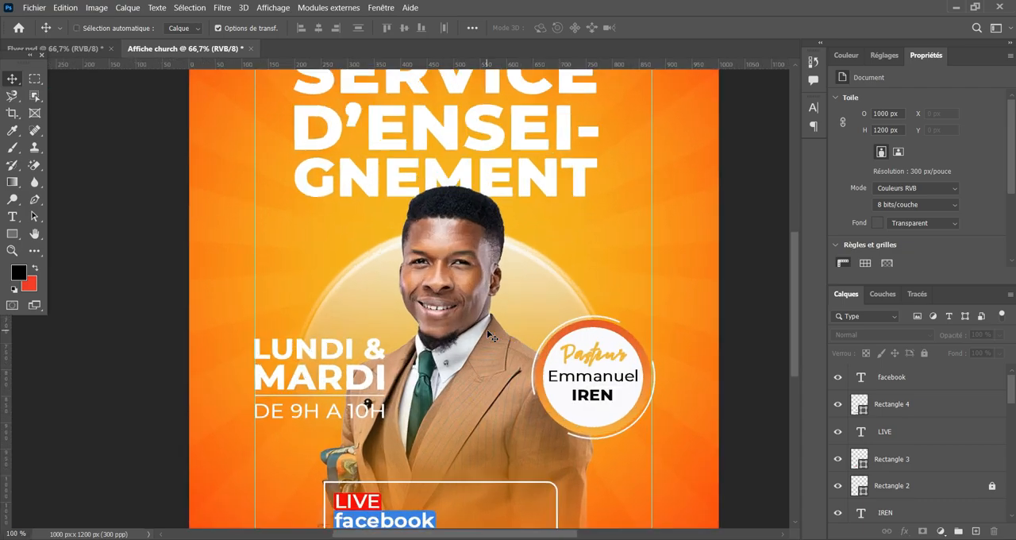
pyautogui.scroll(-5, 517, 199)
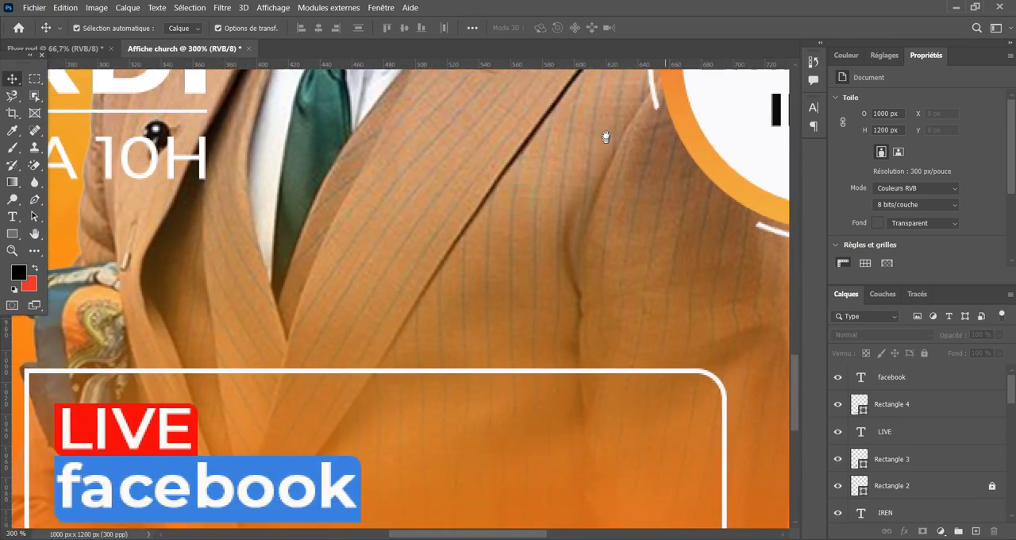
pyautogui.hscroll(2, 532, 228)
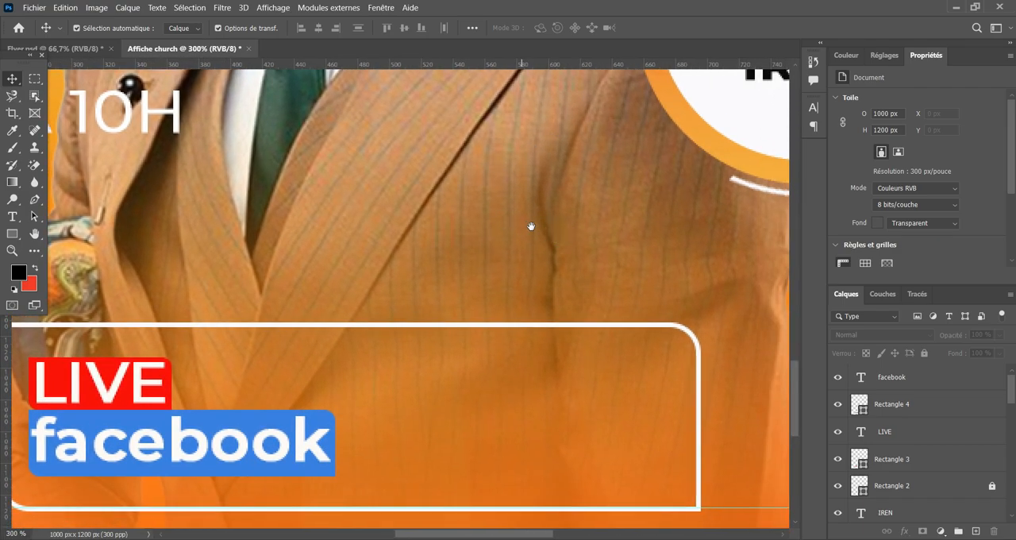
pyautogui.click(17, 216)
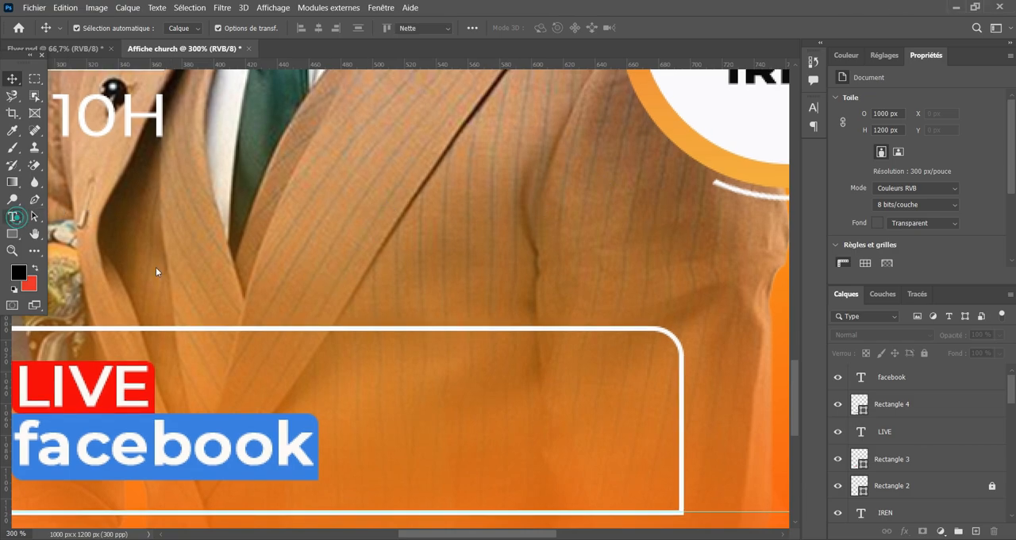
pyautogui.click(329, 385)
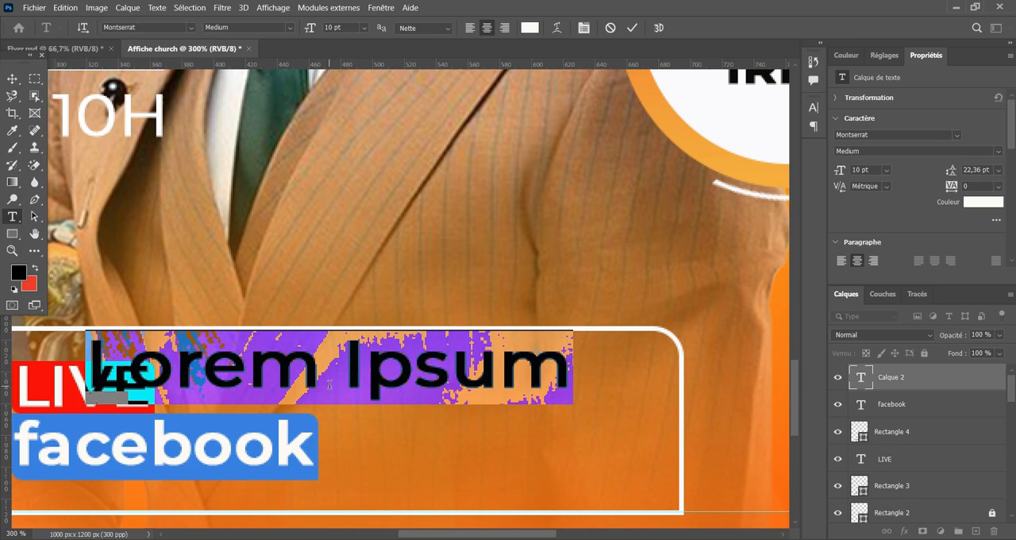
pyautogui.write('Egil')
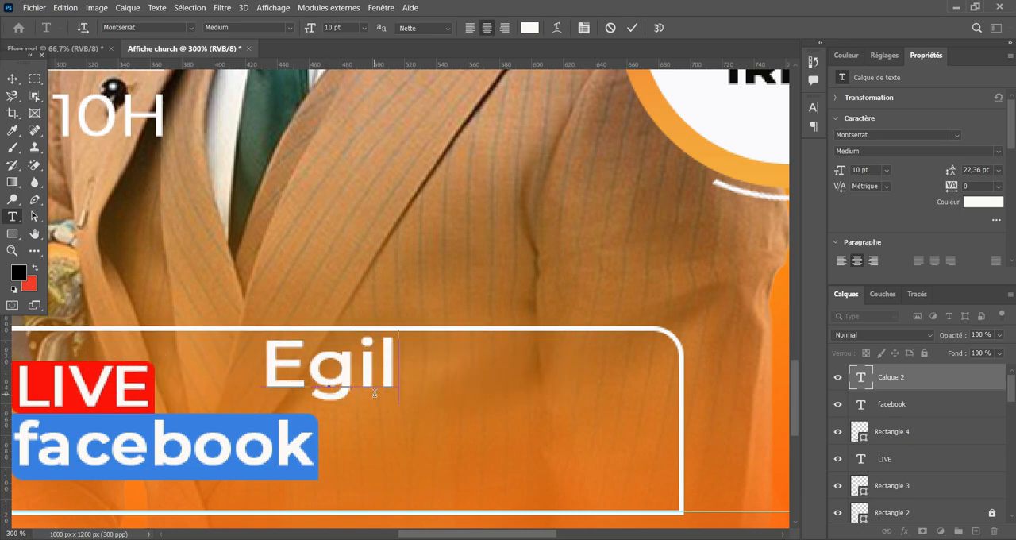
pyautogui.write('se U')
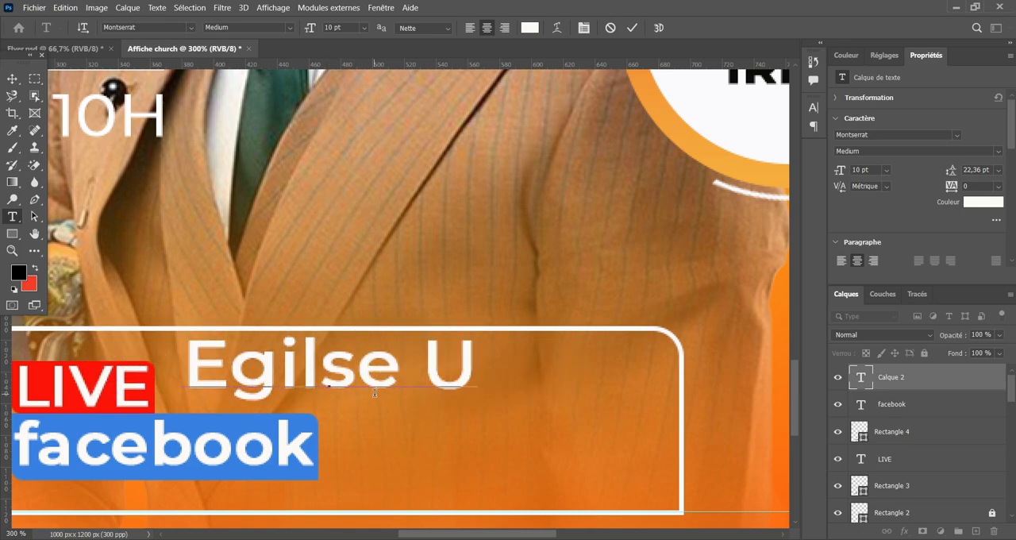
pyautogui.write(';')
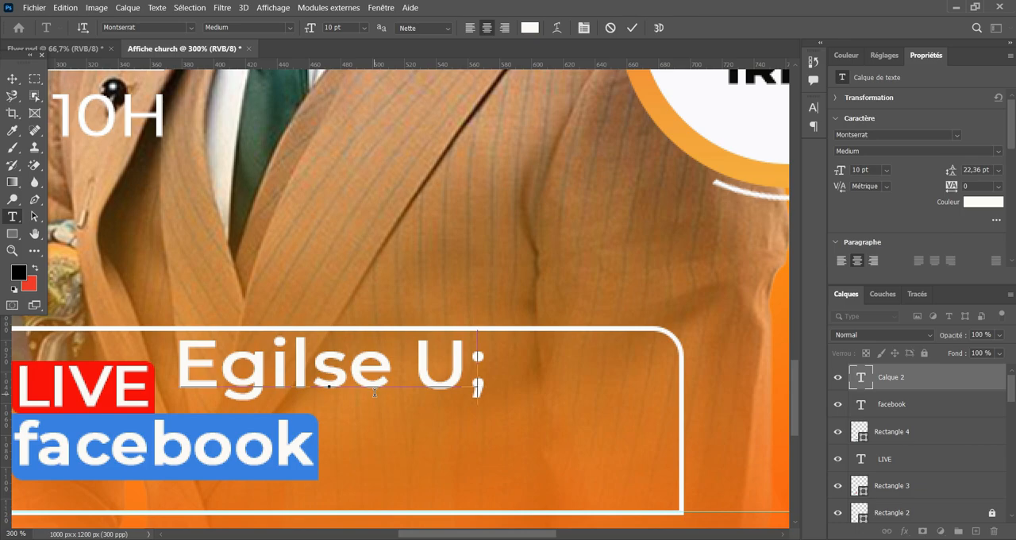
pyautogui.press('BackSpace')
pyautogui.write('. ')
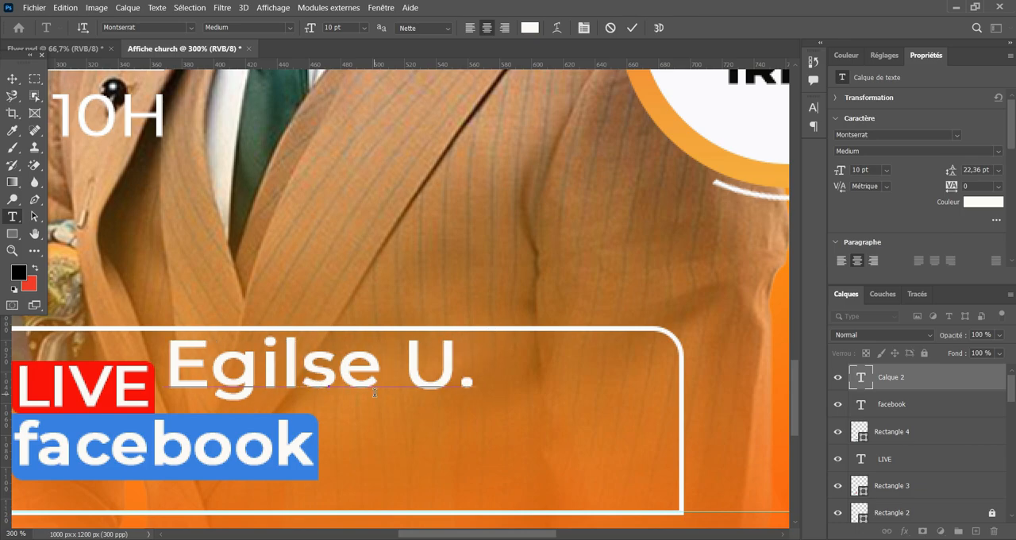
pyautogui.write('les')
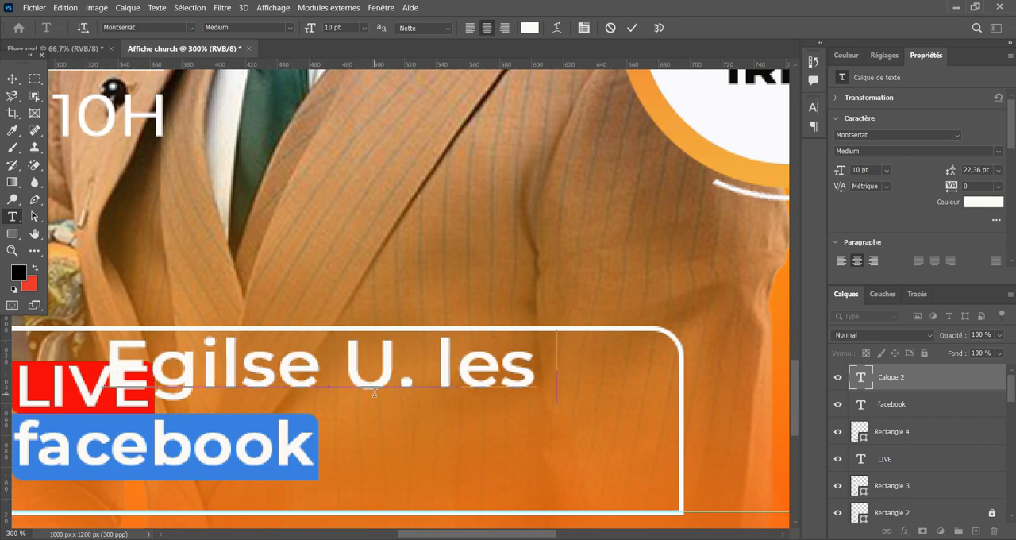
pyautogui.write(' Elus')
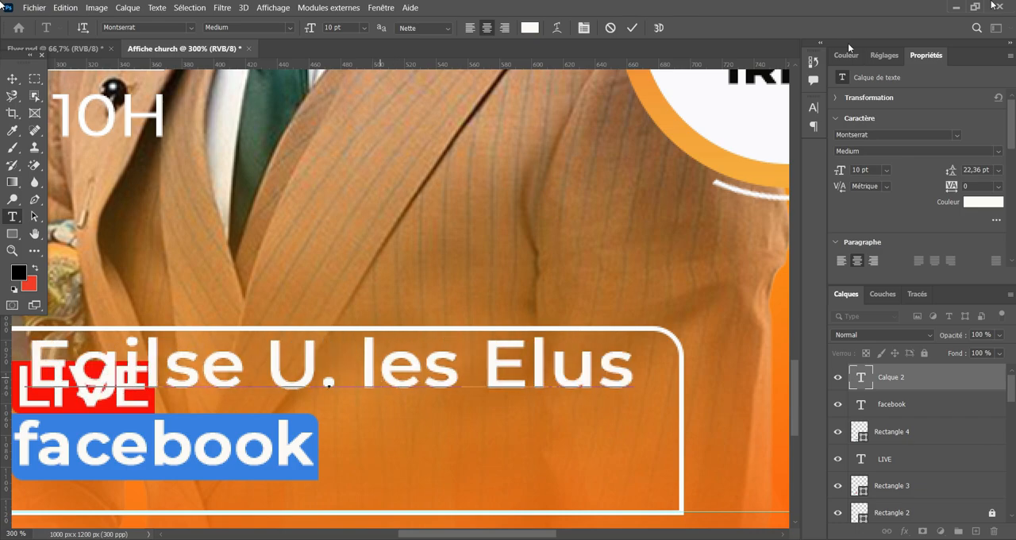
pyautogui.click(633, 29)
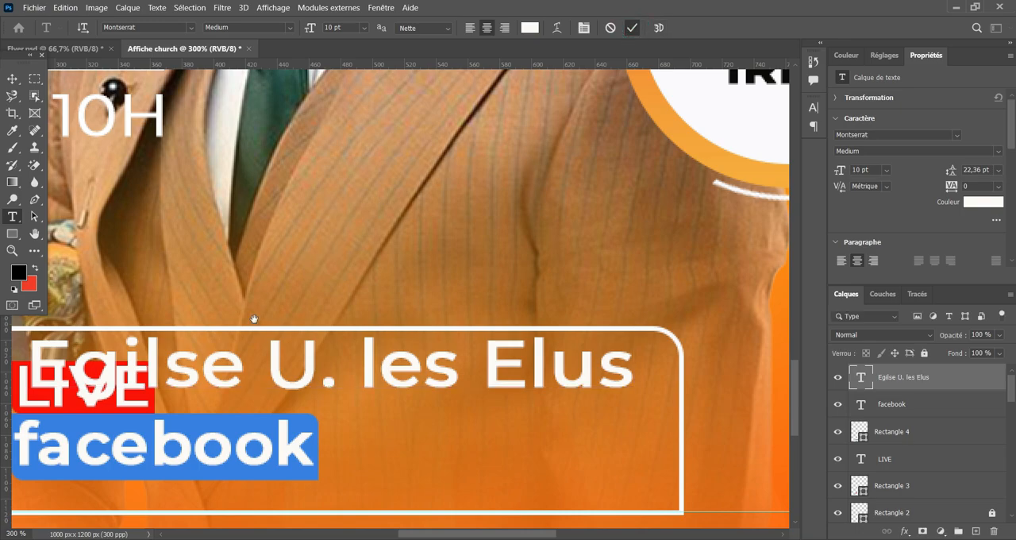
# Scale the "Egilse U. les Elus" text to about 56 % (5.59 pt) and place it beside the LIVE facebook block, within the outlined box.
pyautogui.moveTo(200, 270); pyautogui.dragTo(305, 241)
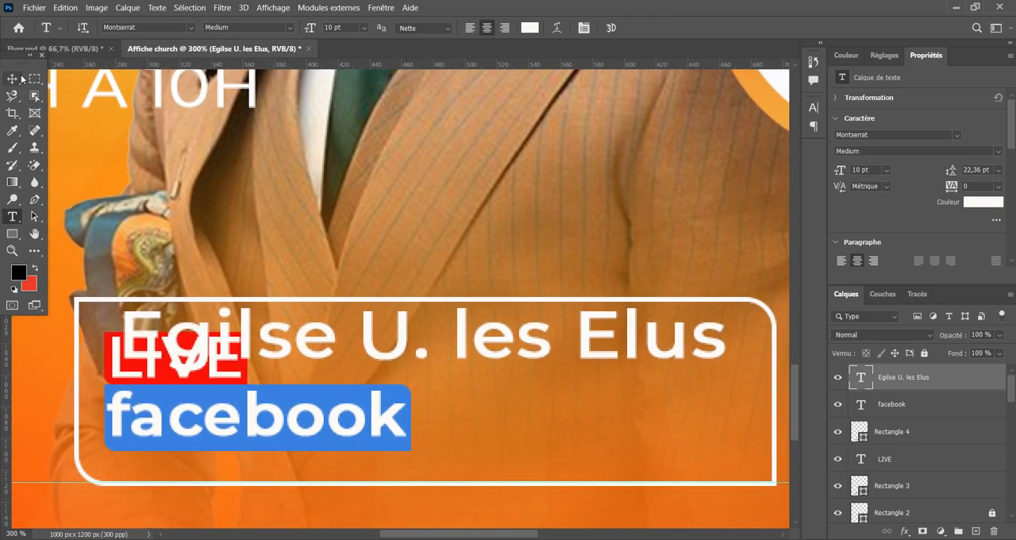
pyautogui.click(12, 79)
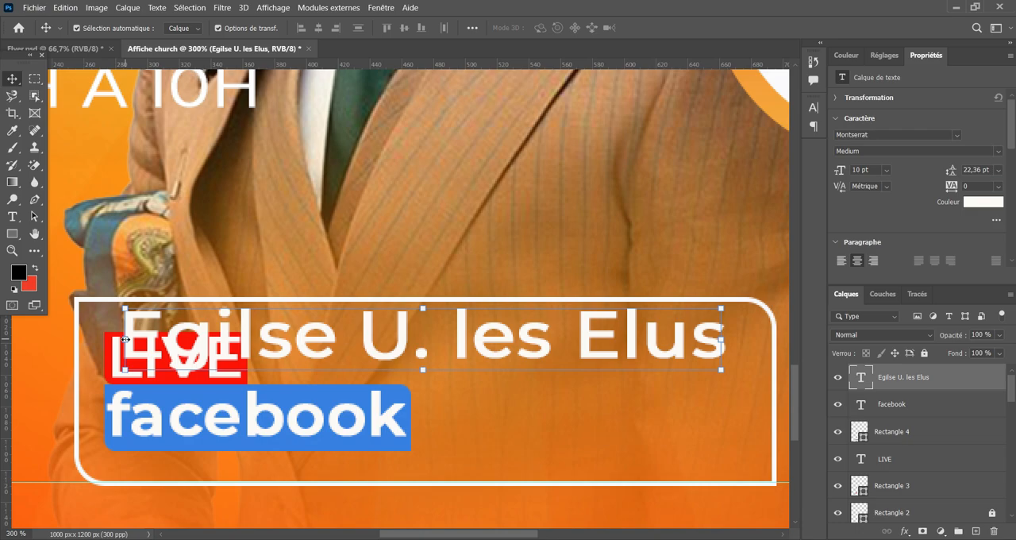
pyautogui.moveTo(126, 339); pyautogui.dragTo(446, 354)
pyautogui.moveTo(516, 367); pyautogui.dragTo(337, 373)
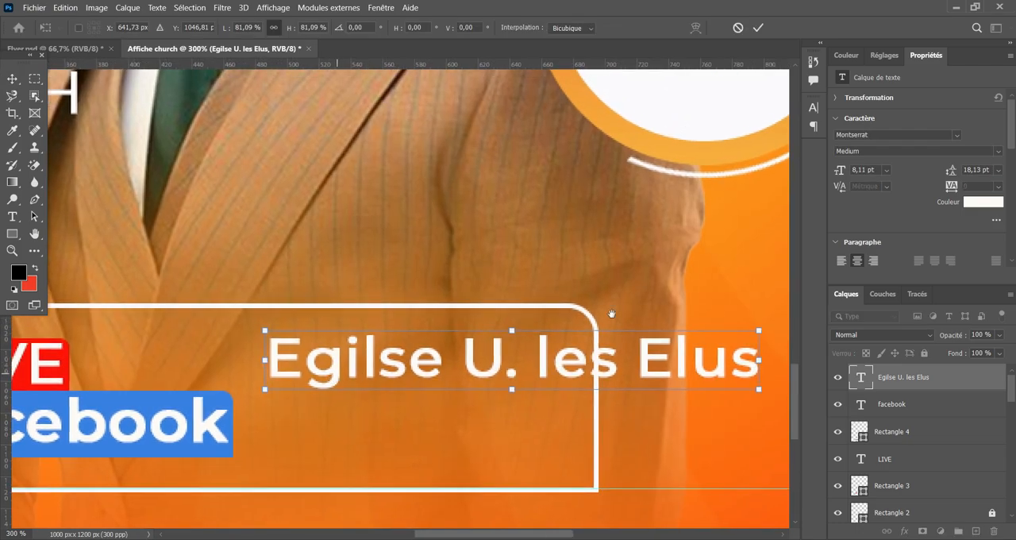
pyautogui.moveTo(611, 313); pyautogui.dragTo(616, 314)
pyautogui.moveTo(763, 360); pyautogui.dragTo(610, 361)
pyautogui.moveTo(390, 405); pyautogui.dragTo(530, 421)
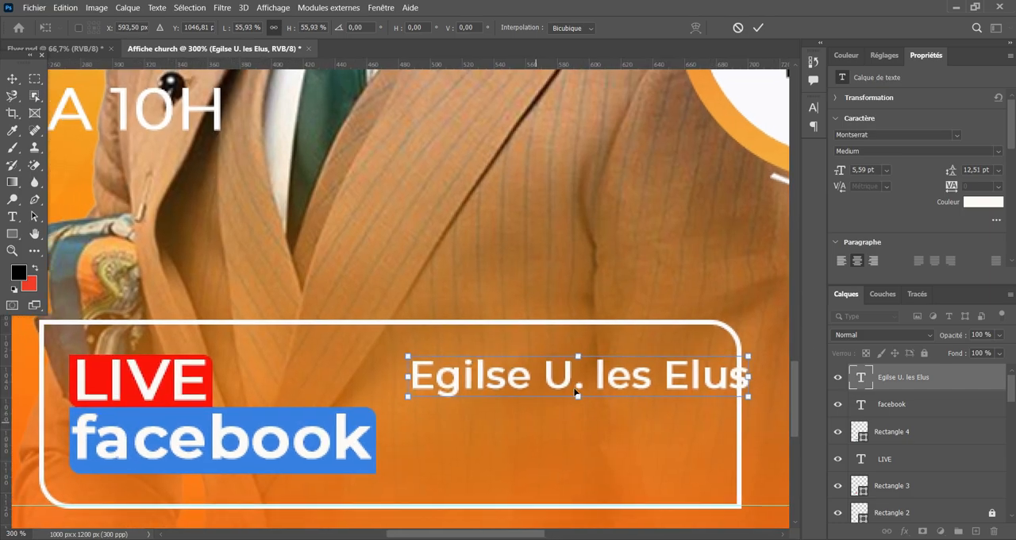
pyautogui.moveTo(557, 378); pyautogui.dragTo(530, 382)
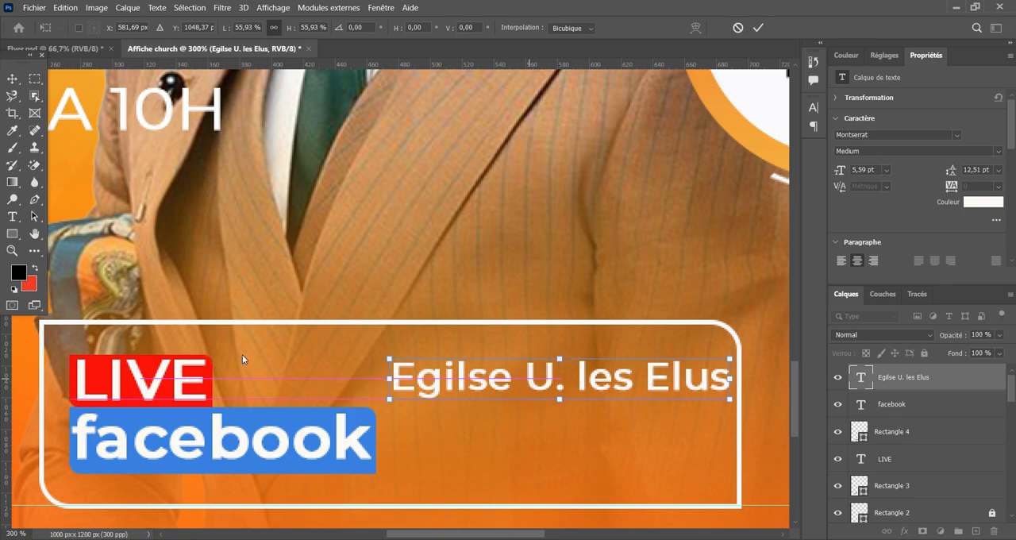
pyautogui.press('Return')
# Scale the LIVE and facebook texts with their rectangles to about 84 %, and shift the "Egilse U. les Elus" text slightly left and down.
pyautogui.moveTo(66, 343); pyautogui.dragTo(332, 381)
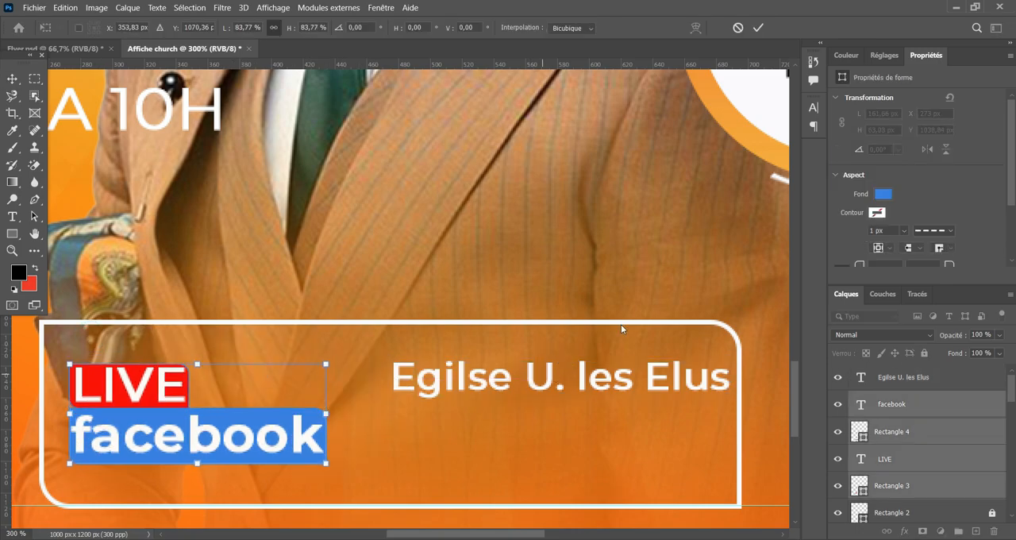
pyautogui.click(758, 28)
pyautogui.moveTo(492, 386)
pyautogui.mouseDown()
pyautogui.moveTo(458, 386)
pyautogui.moveTo(477, 391)
pyautogui.mouseUp()
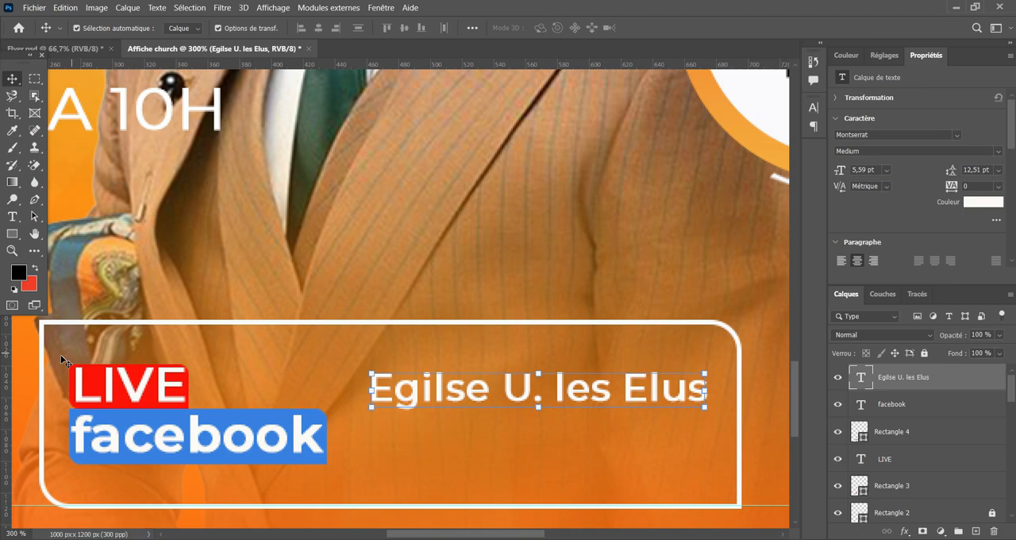
# Duplicate the "Egilse U. les Elus" text directly below the original, keeping the two lines aligned.
pyautogui.hotkey('ctrl', '+')
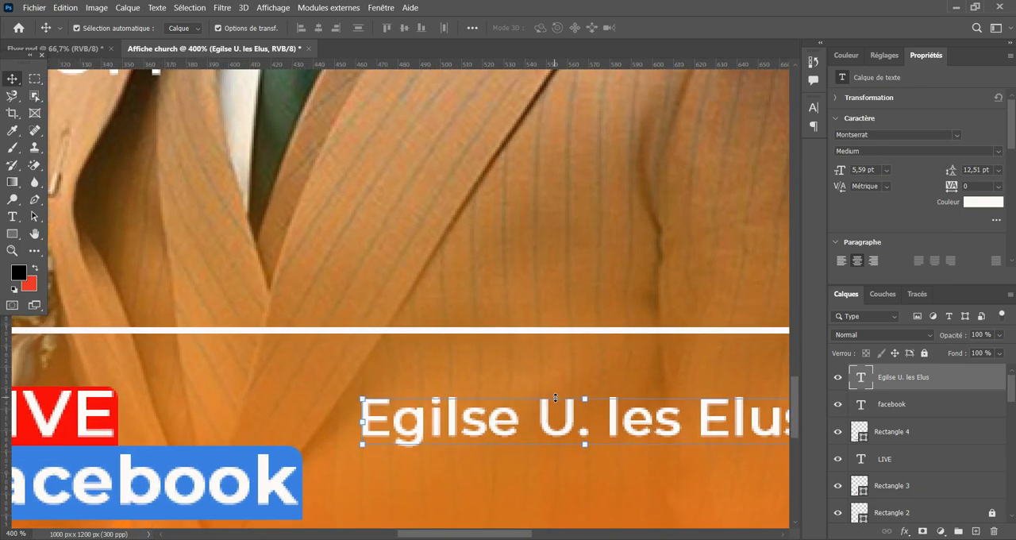
pyautogui.moveTo(630, 330); pyautogui.dragTo(512, 292)
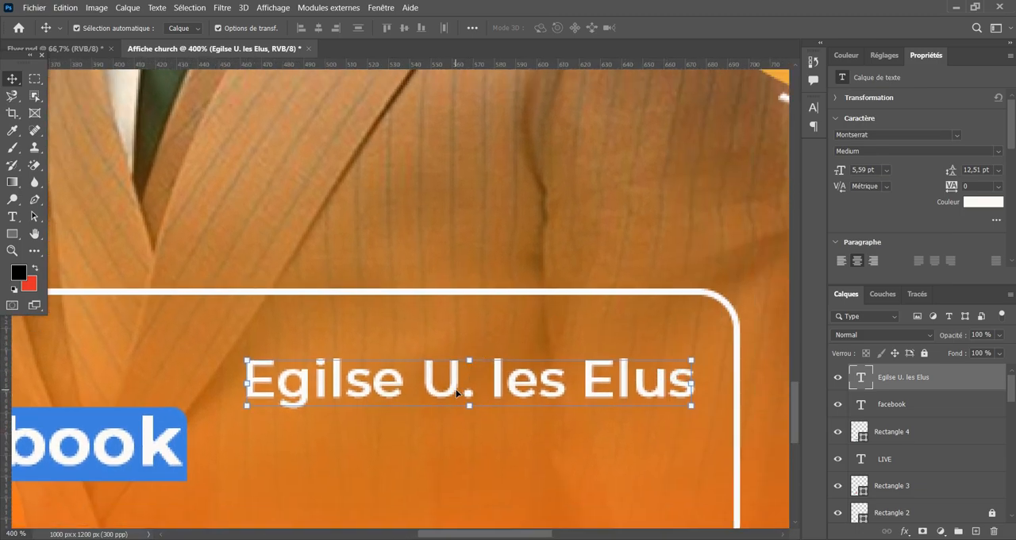
pyautogui.moveTo(455, 392); pyautogui.dragTo(457, 451)
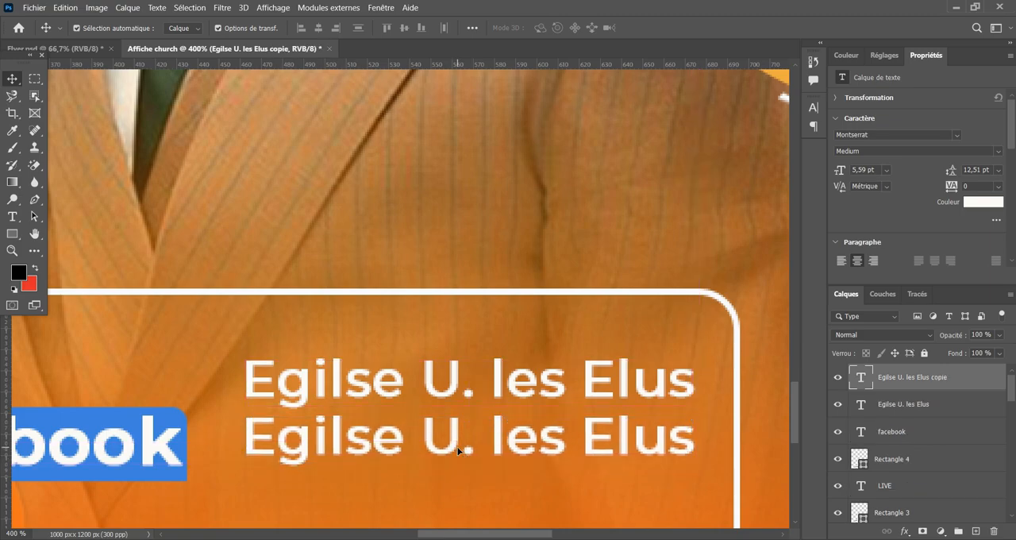
# Replace the duplicated line's text with the pastor's abbreviated title and name.
pyautogui.doubleClick(457, 451)
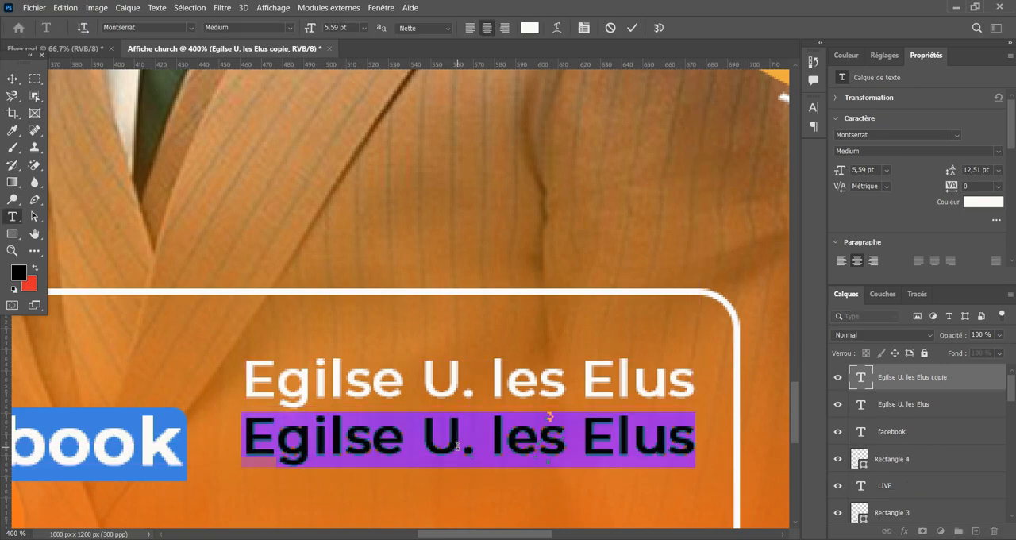
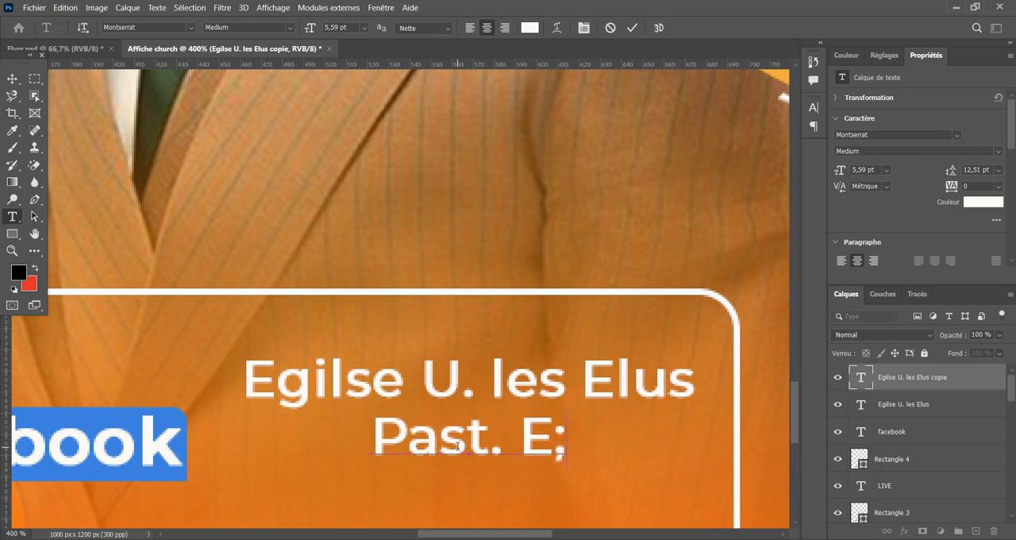
pyautogui.press('BackSpace')
# Complete the line below "Egilse U. les Elus" with the pastor's surname and set only the surname in Montserrat Bold.
pyautogui.write('.')
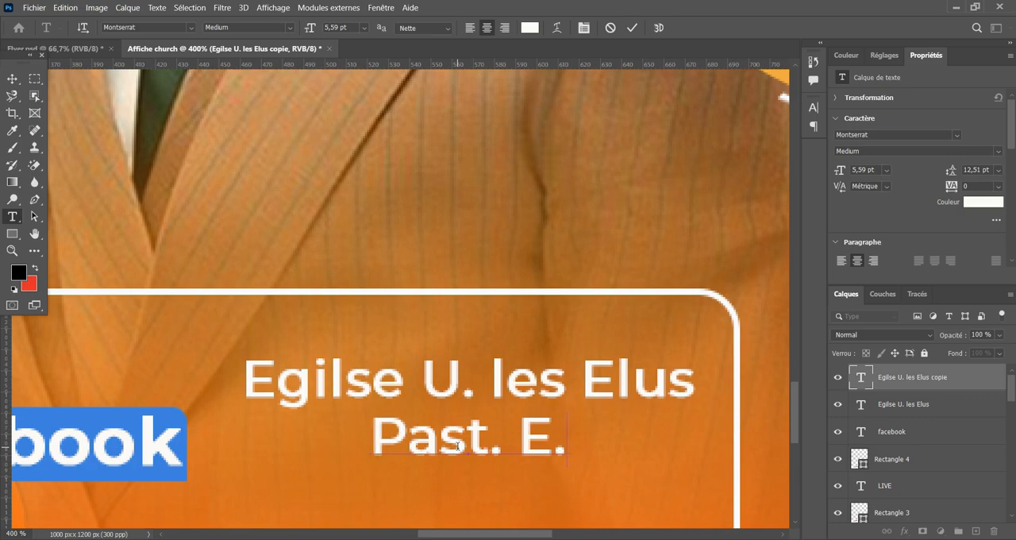
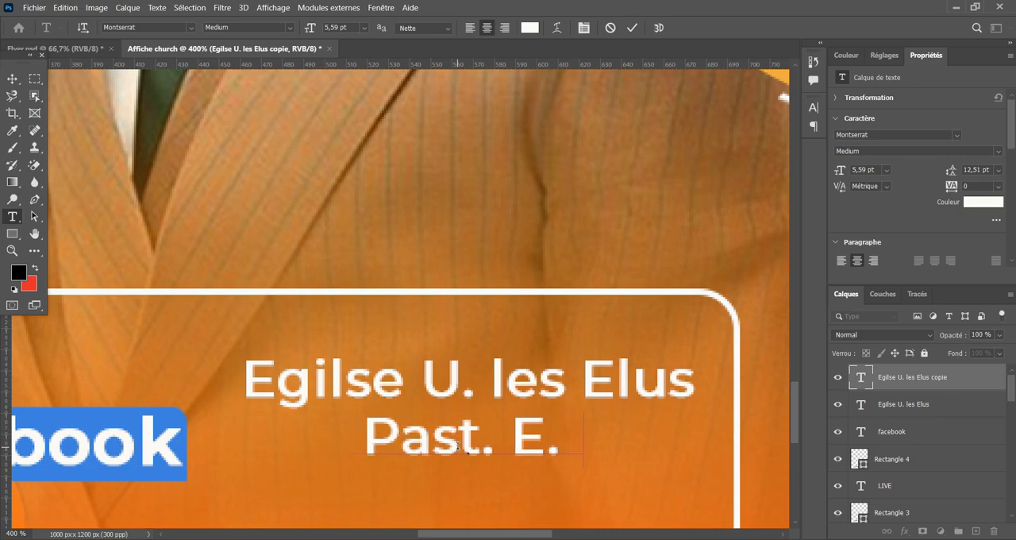
# Complete the line below "Egilse U. les Elus" with the pastor's surname and set only the surname in Montserrat Bold.
pyautogui.write(' IREN')
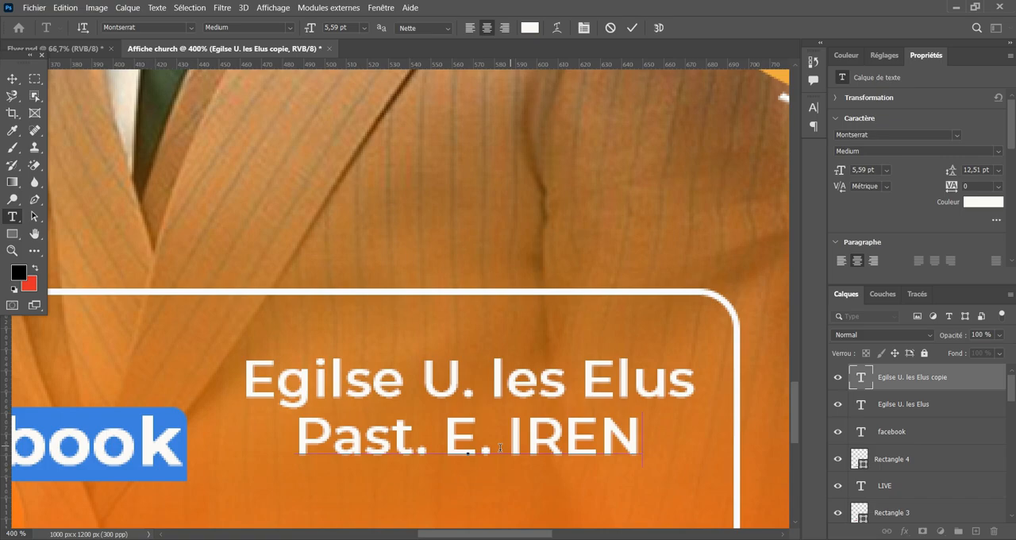
pyautogui.moveTo(500, 447); pyautogui.dragTo(706, 437)
pyautogui.click(998, 150)
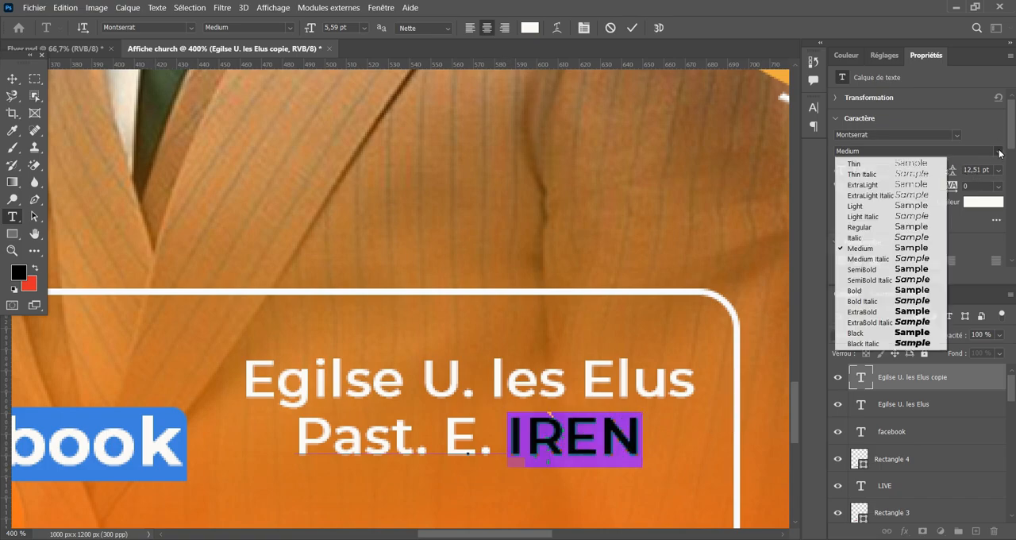
pyautogui.click(872, 292)
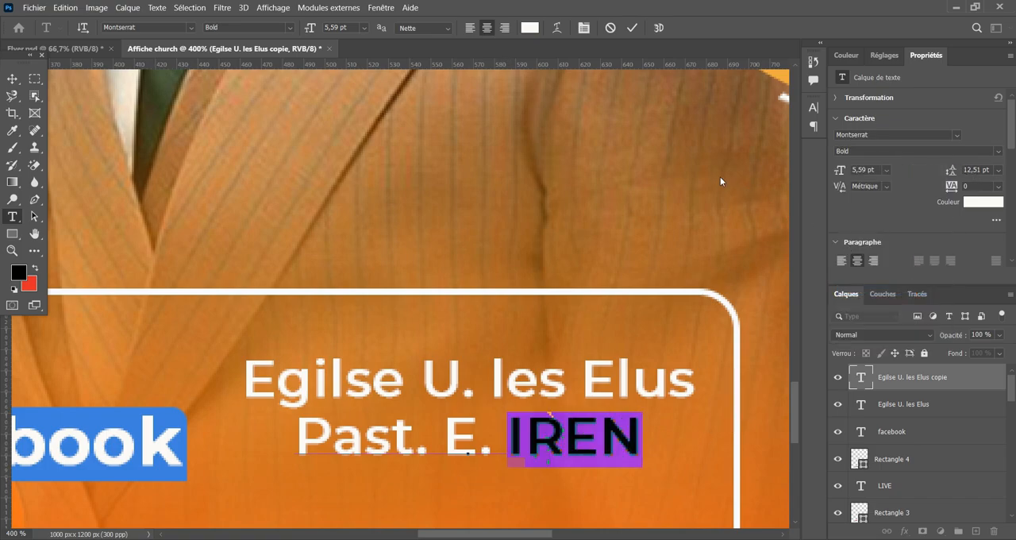
pyautogui.click(634, 30)
pyautogui.press('v')
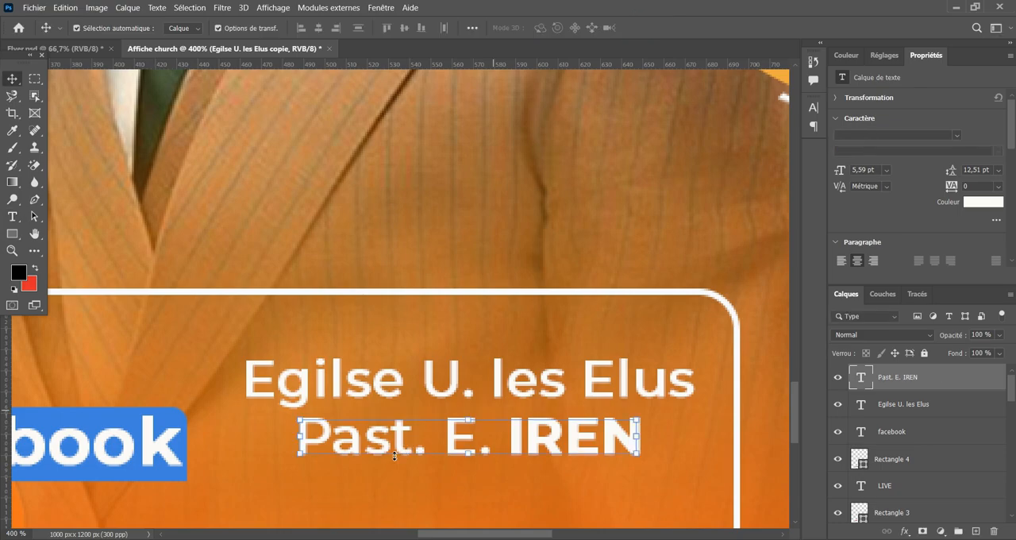
# Left-align the pastor's name line with "Egilse U. les Elus" and shift both lines slightly lower beside the facebook block.
pyautogui.moveTo(370, 462); pyautogui.dragTo(332, 473)
pyautogui.moveTo(321, 476); pyautogui.dragTo(321, 475)
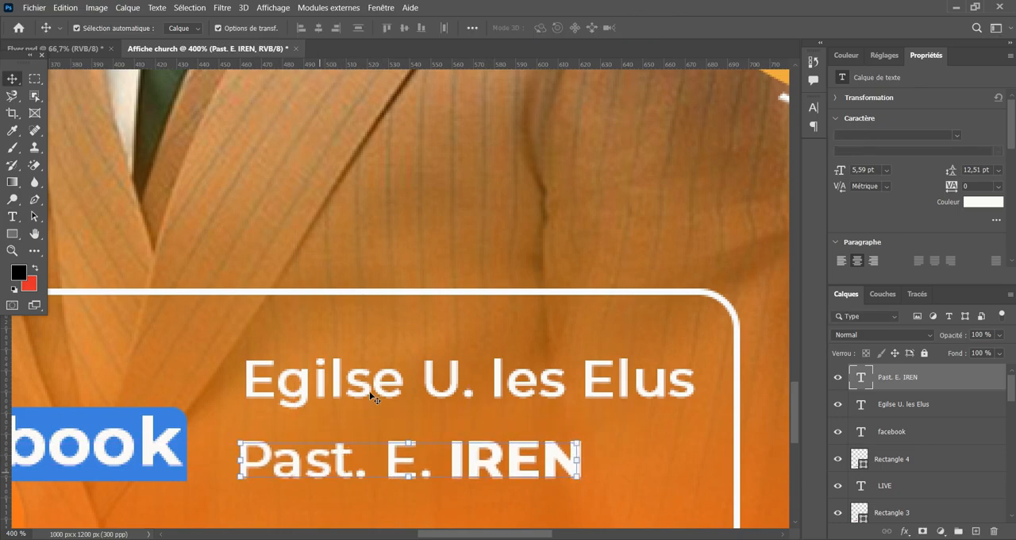
pyautogui.moveTo(369, 384); pyautogui.dragTo(364, 413)
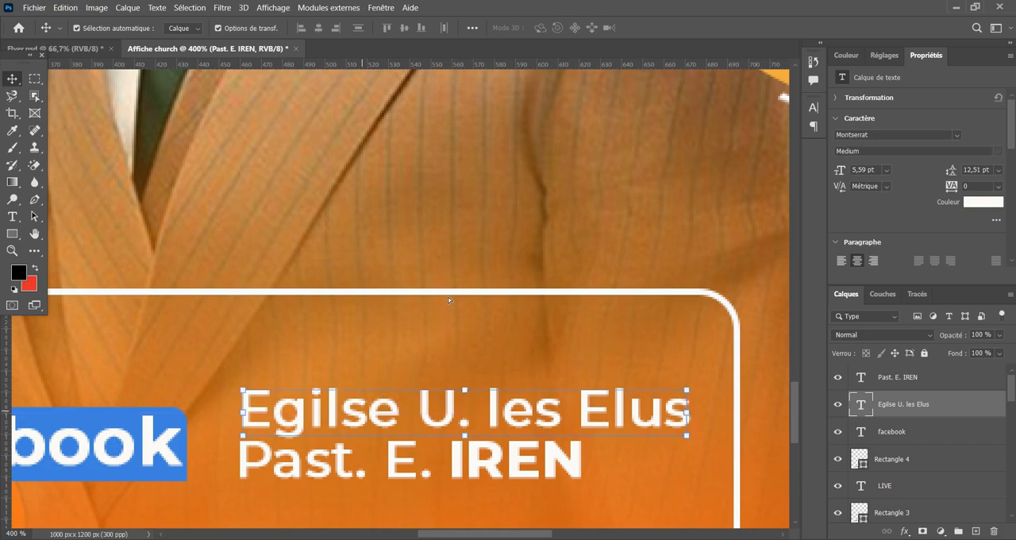
pyautogui.click(512, 198)
# Move the LIVE facebook block and the two text lines together slightly to the right inside the outlined box.
pyautogui.hotkey('ctrl', '-')
pyautogui.hotkey('ctrl', '-')
pyautogui.hotkey('ctrl', '-')
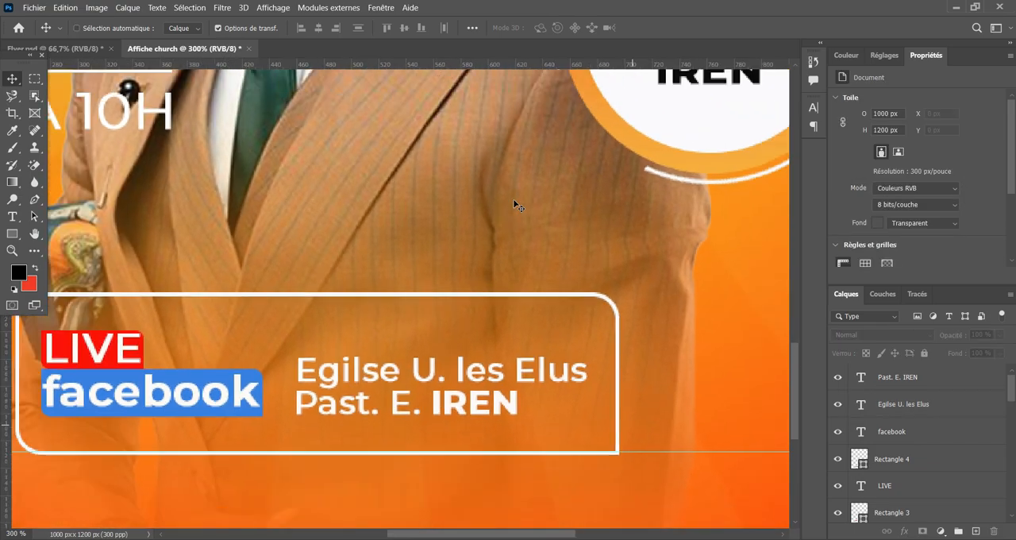
pyautogui.hotkey('ctrl', '+')
pyautogui.hotkey('ctrl', '+')
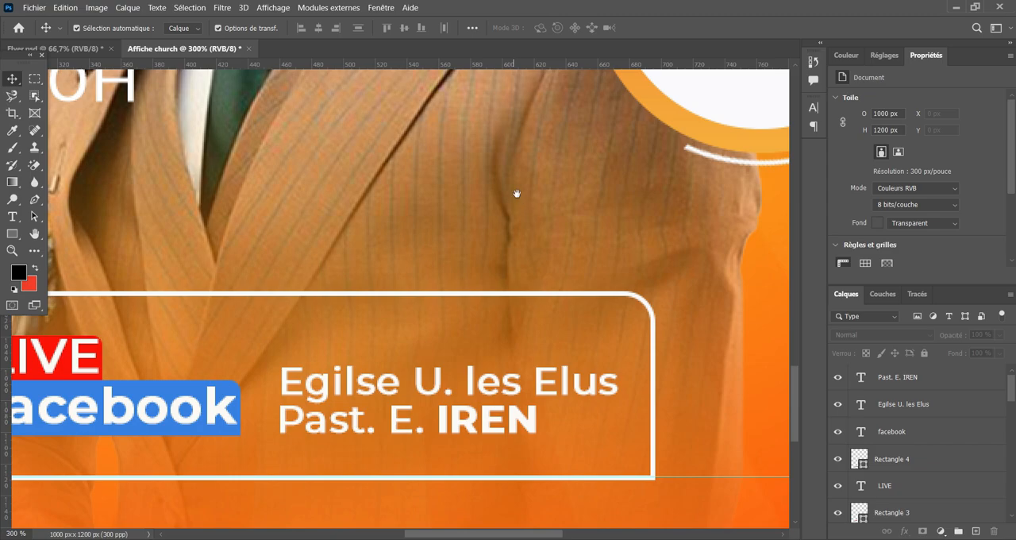
pyautogui.moveTo(316, 356); pyautogui.dragTo(420, 332)
pyautogui.moveTo(74, 312); pyautogui.dragTo(532, 421)
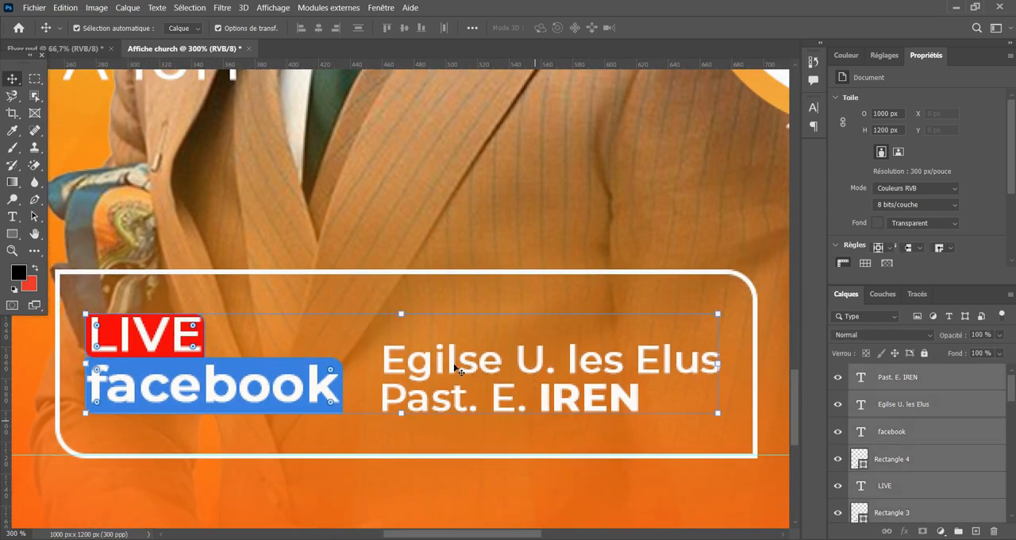
pyautogui.moveTo(450, 363); pyautogui.dragTo(465, 366)
pyautogui.click(724, 326)
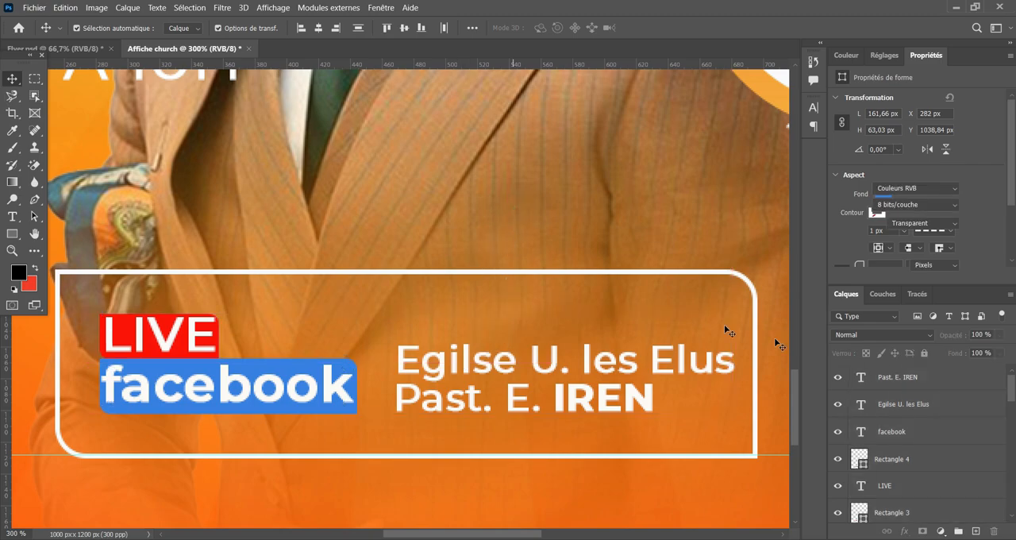
pyautogui.click(953, 459)
pyautogui.click(924, 353)
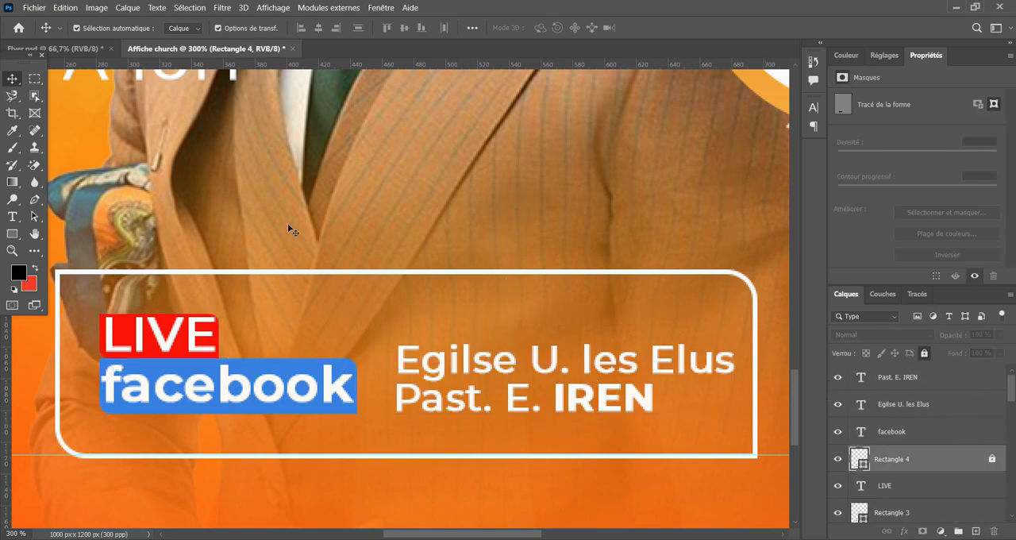
pyautogui.click(357, 276)
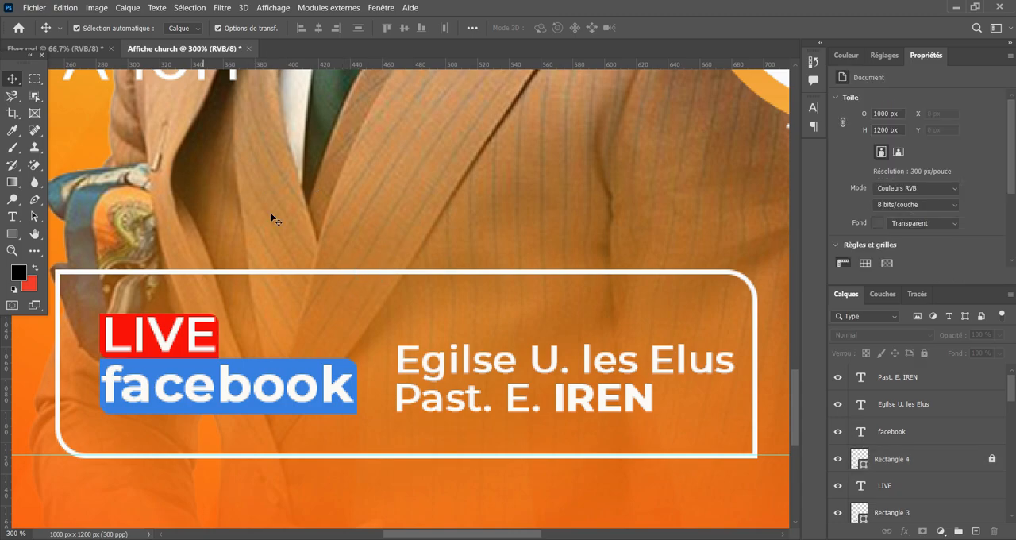
pyautogui.click(962, 461)
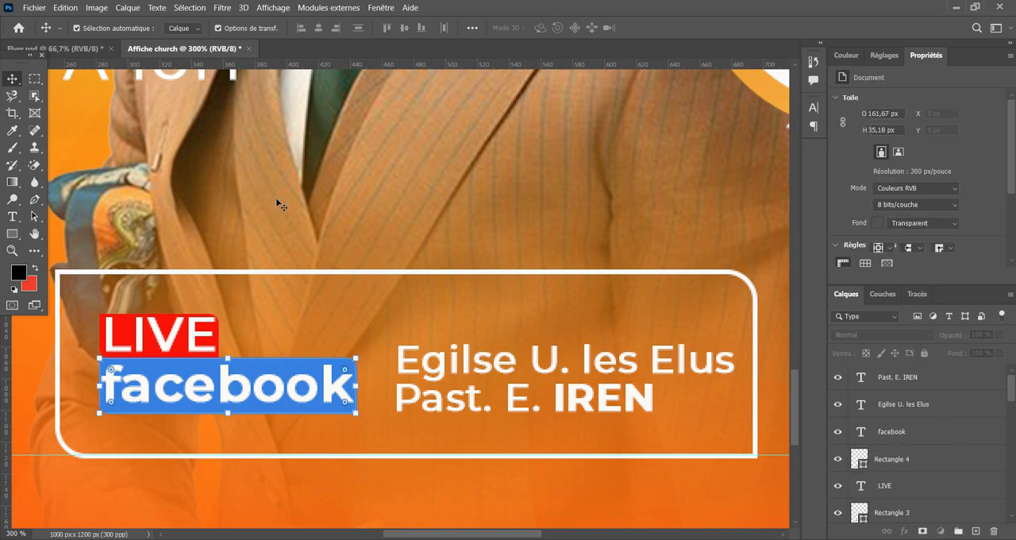
pyautogui.click(386, 268)
# Unlock the white outlined box, Rectangle 2, and reduce its height to about 99 px, trimming it above and below the texts.
pyautogui.scroll(-2, 960, 443)
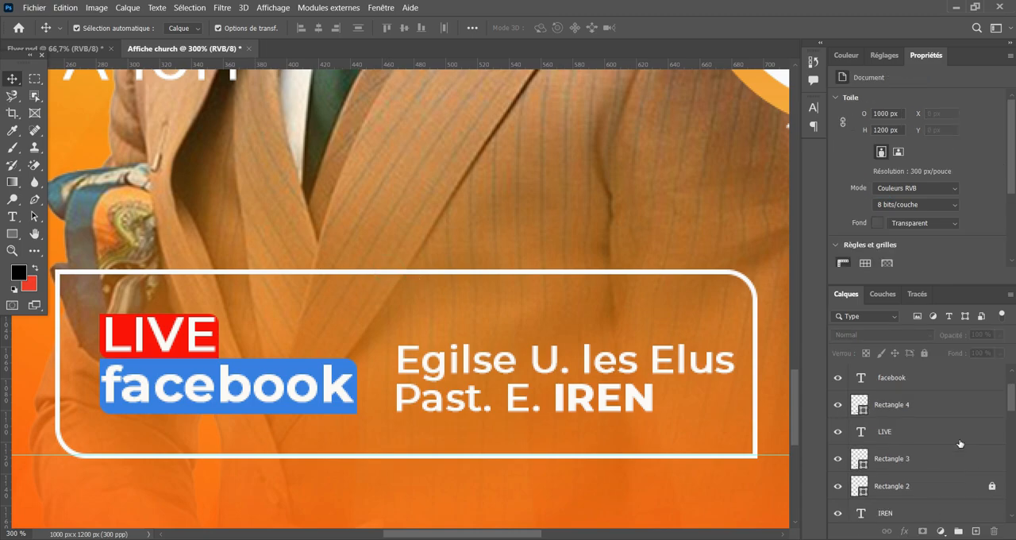
pyautogui.click(991, 486)
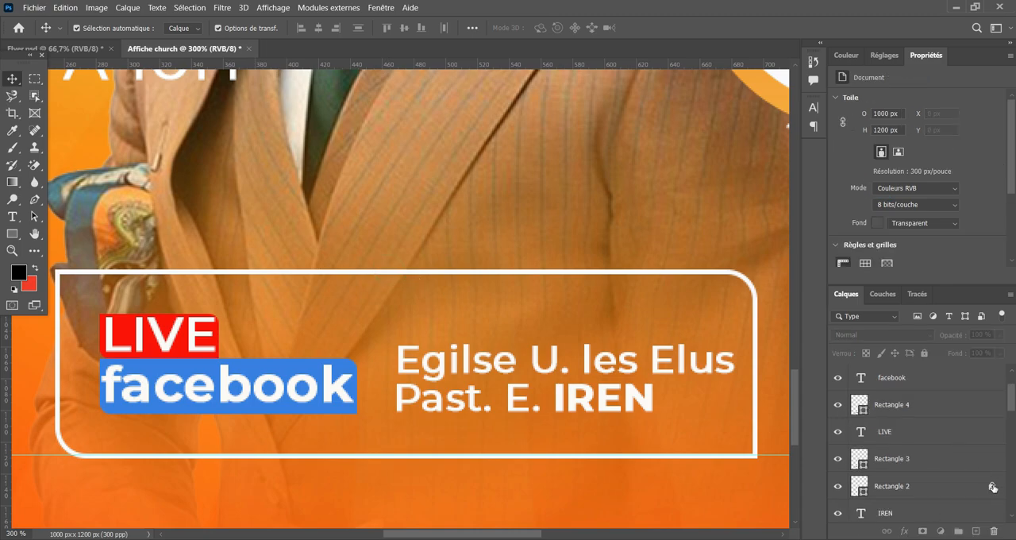
pyautogui.click(432, 272)
pyautogui.hotkey('ctrl', 't')
pyautogui.rightClick(407, 268)
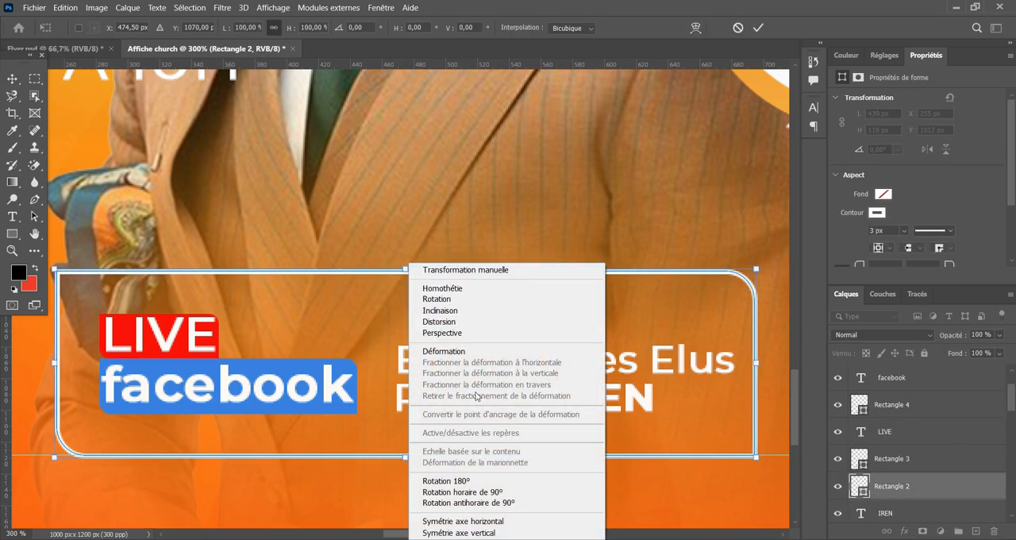
pyautogui.click(453, 288)
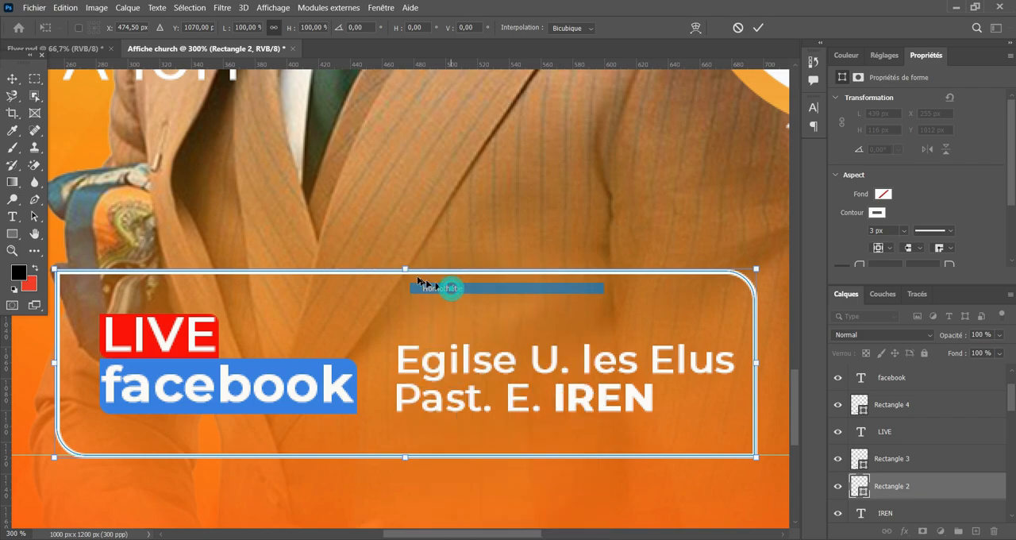
pyautogui.moveTo(405, 267); pyautogui.dragTo(405, 285)
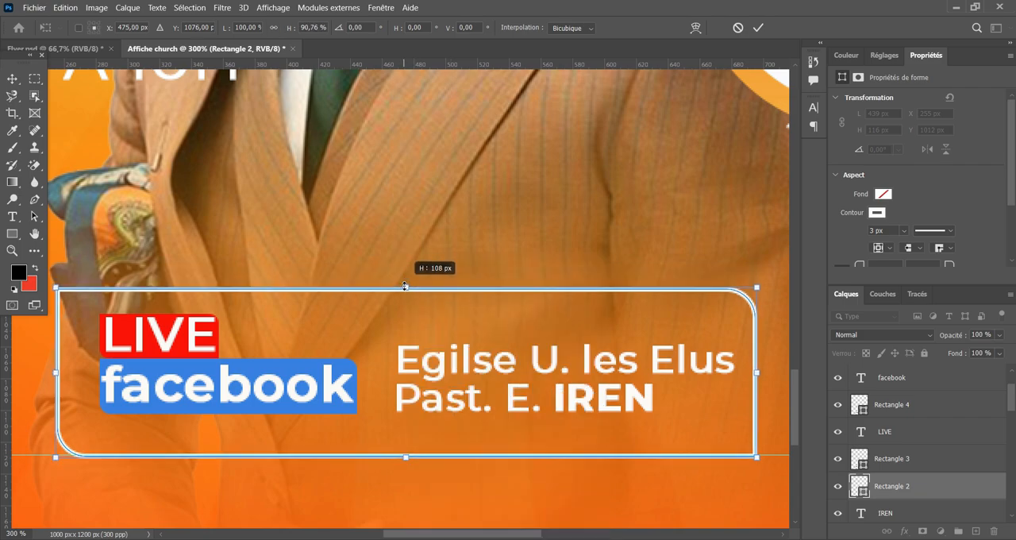
pyautogui.moveTo(407, 456); pyautogui.dragTo(405, 443)
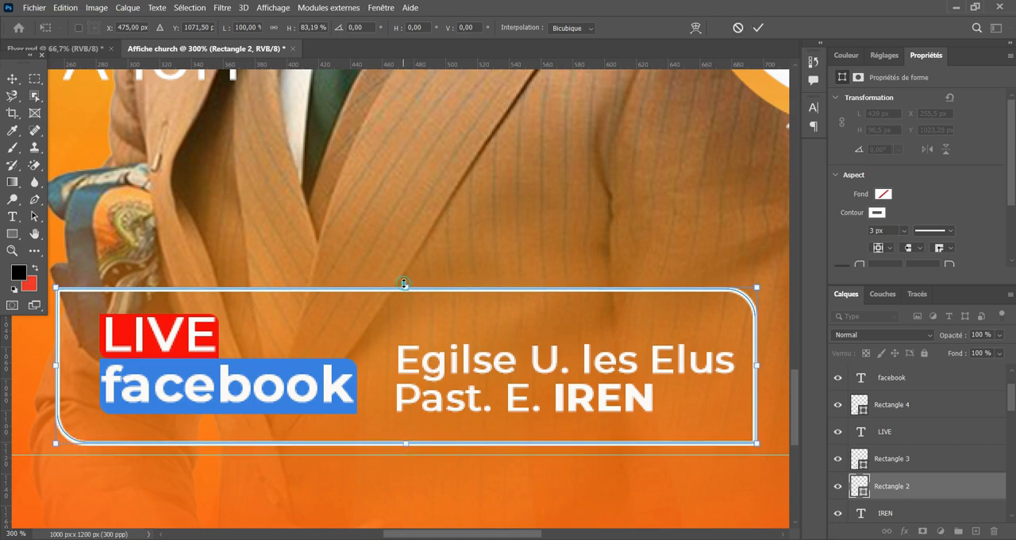
pyautogui.moveTo(404, 283); pyautogui.dragTo(404, 279)
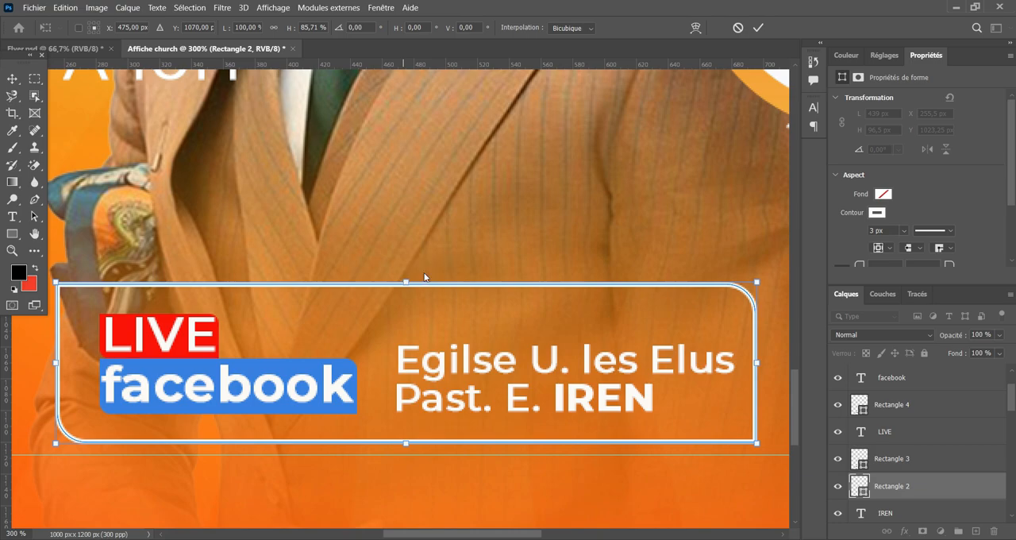
pyautogui.click(758, 27)
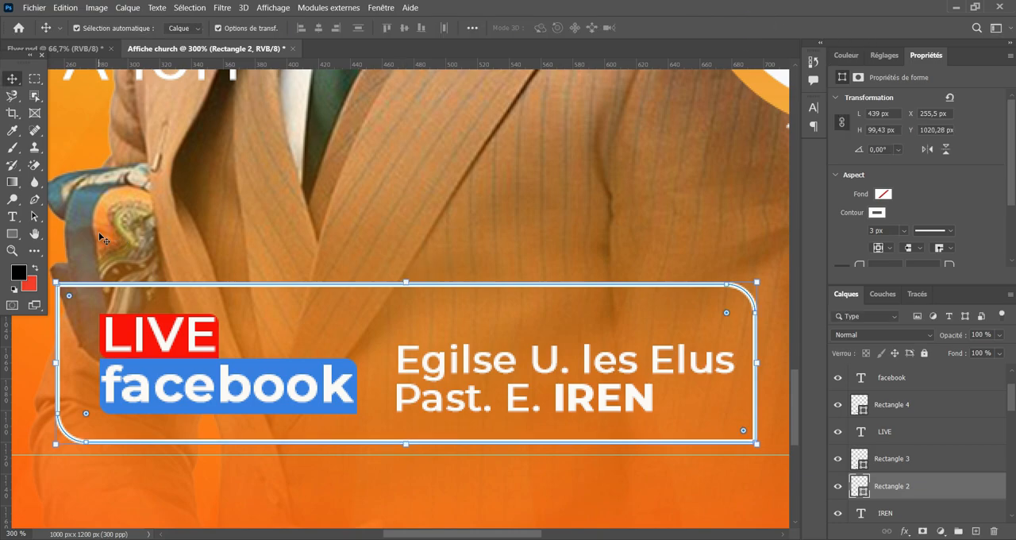
# Move the outlined box together with the LIVE facebook block slightly down so the box sits on the lower guide.
pyautogui.hotkey('ctrl', '-')
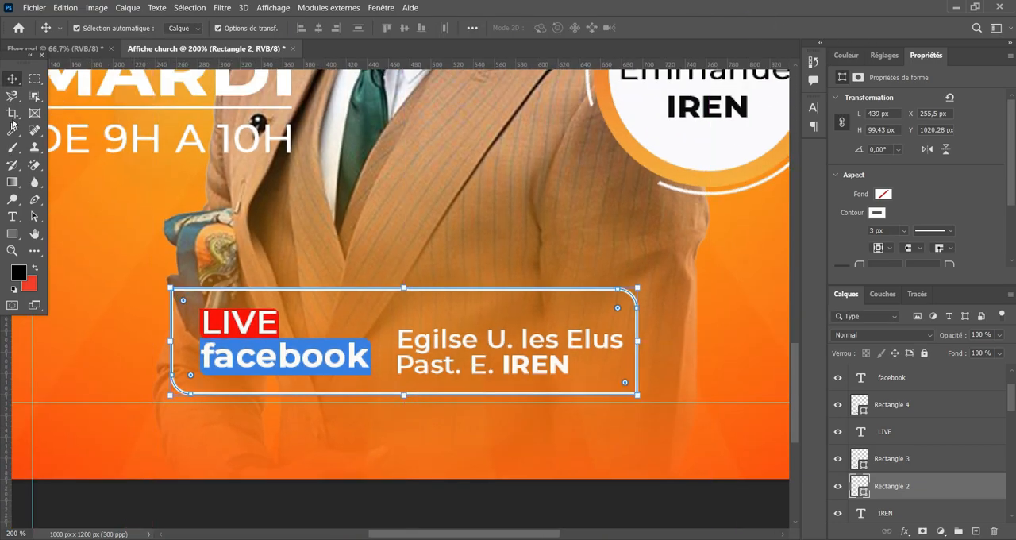
pyautogui.moveTo(143, 264); pyautogui.dragTo(342, 344)
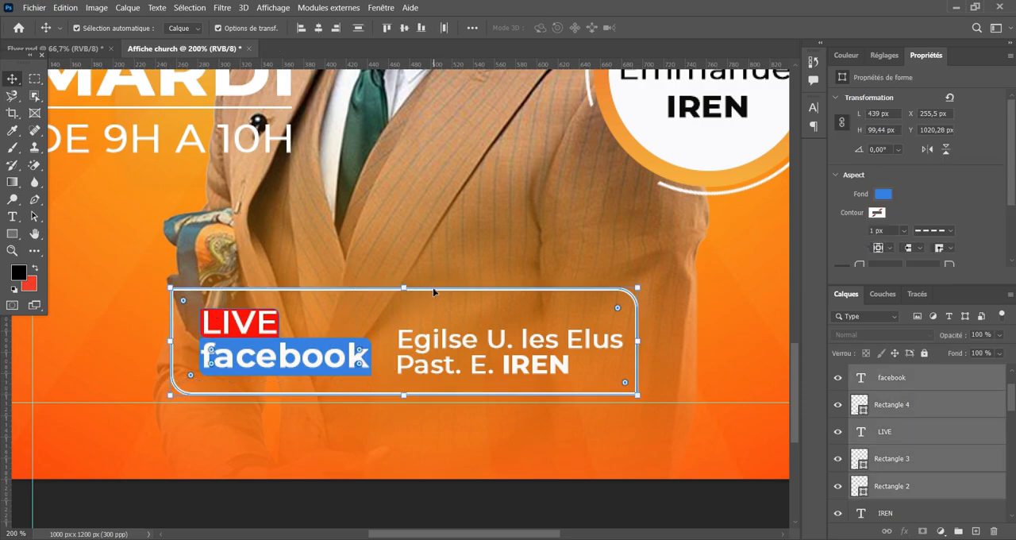
pyautogui.moveTo(432, 288); pyautogui.dragTo(433, 301)
pyautogui.click(525, 200)
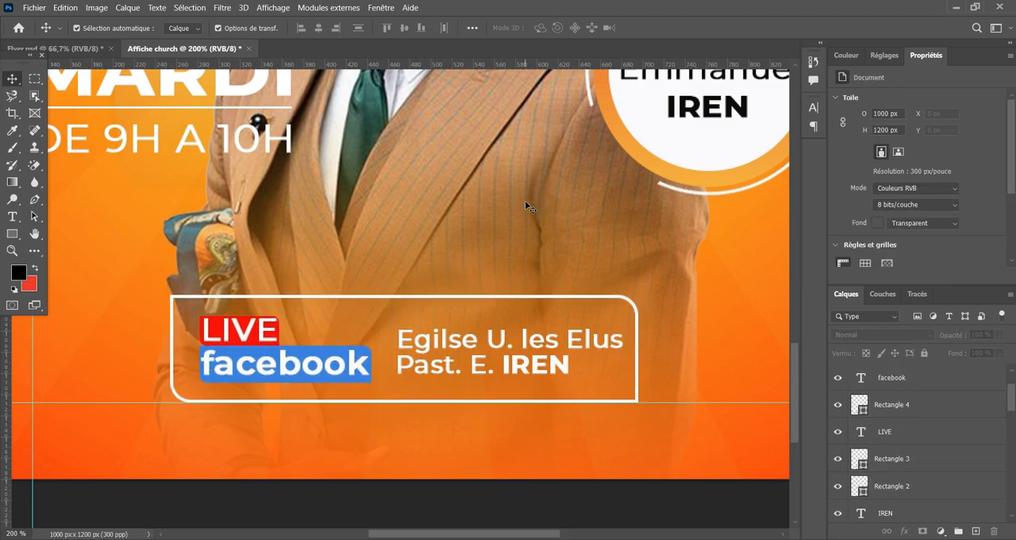
# Review the composition of the whole flyer, from the church title to the LIVE facebook box.
pyautogui.hotkey('ctrl', '-')
pyautogui.hotkey('ctrl', '-')
pyautogui.scroll(5, 473, 220)
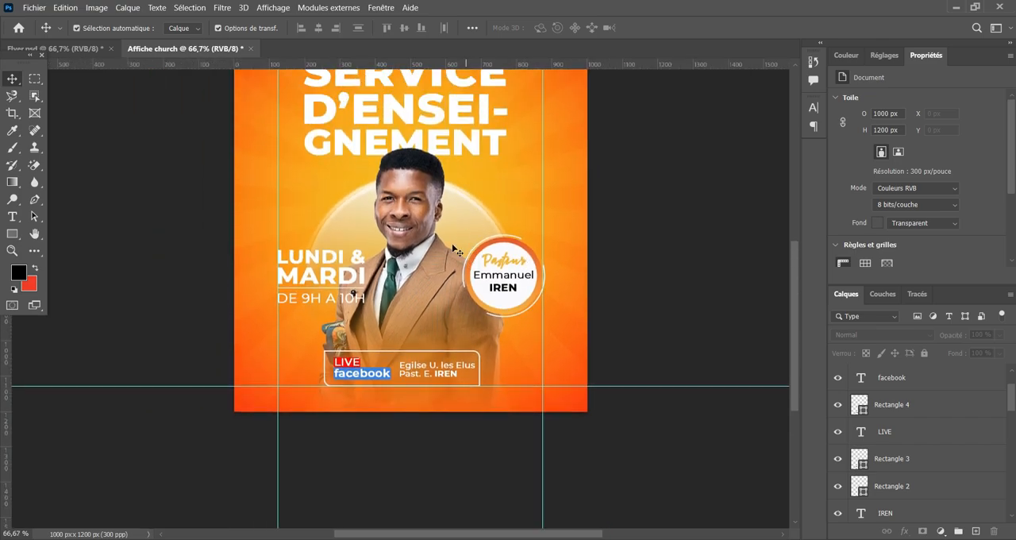
pyautogui.scroll(-2, 623, 223)
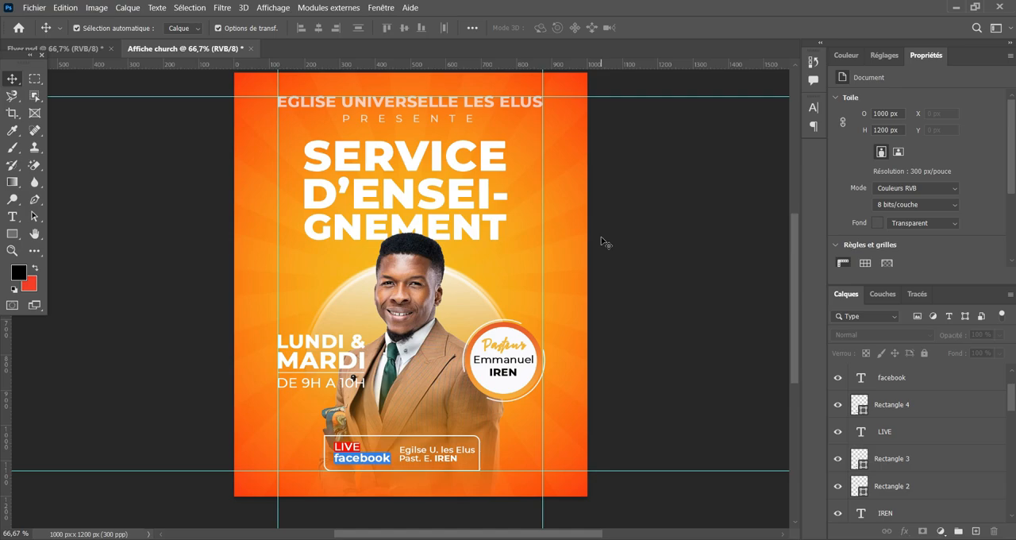
pyautogui.scroll(1, 601, 241)
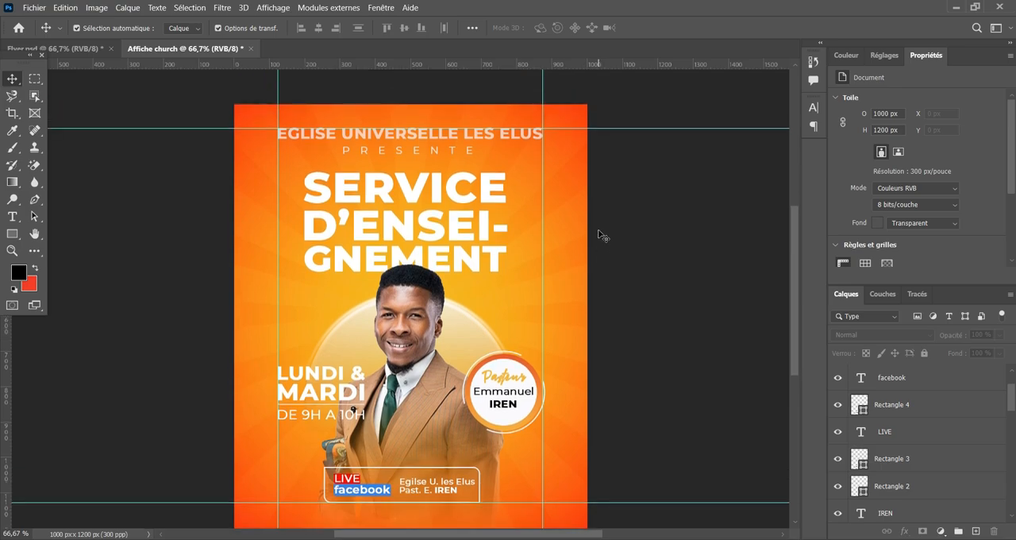
# Duplicate the thin white line under "MARDI" straight down to Y 1074 px, across the LIVE facebook block.
pyautogui.hotkey('ctrl', '+')
pyautogui.hotkey('ctrl', '+')
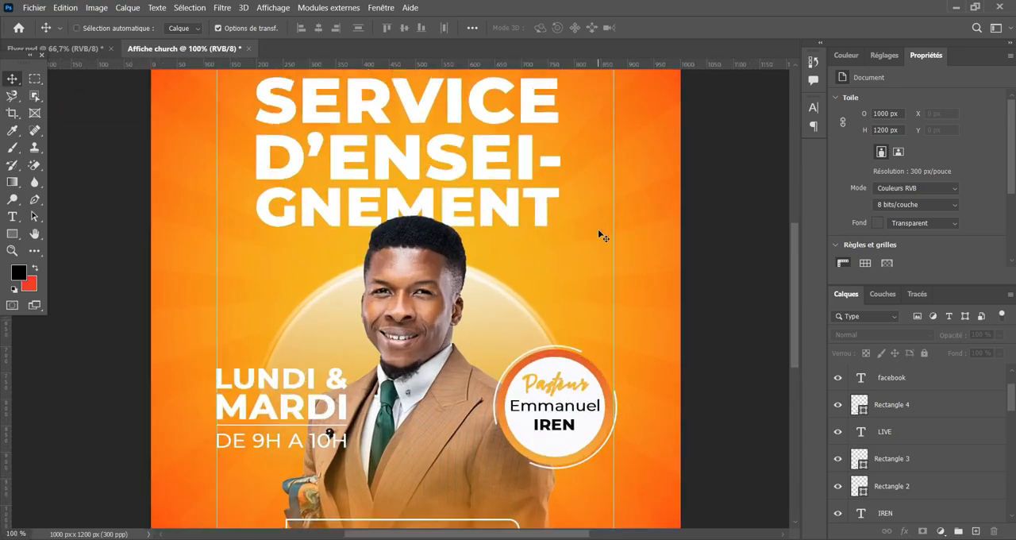
pyautogui.press('space')
pyautogui.moveTo(576, 292); pyautogui.dragTo(628, 61)
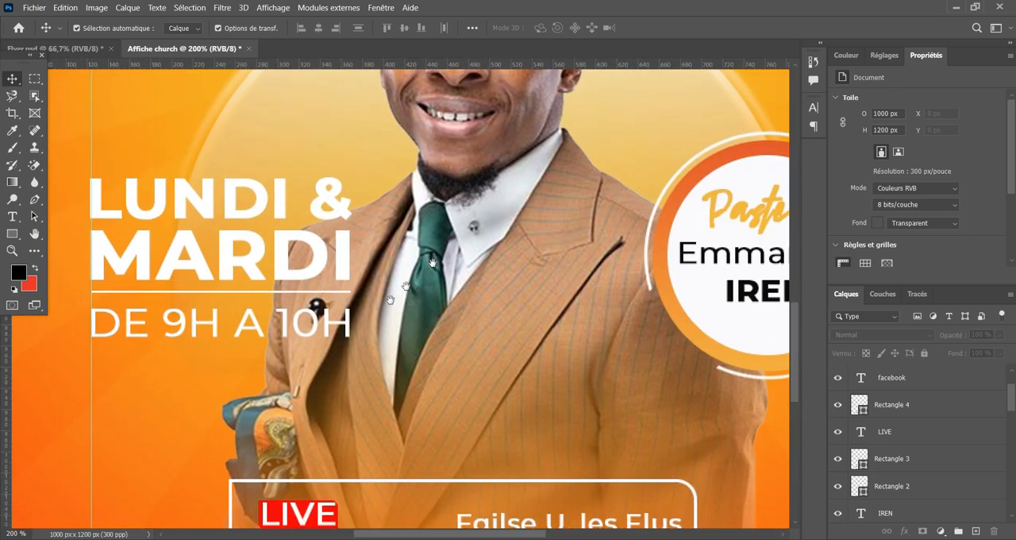
pyautogui.hotkey('ctrl', '+')
pyautogui.press('space')
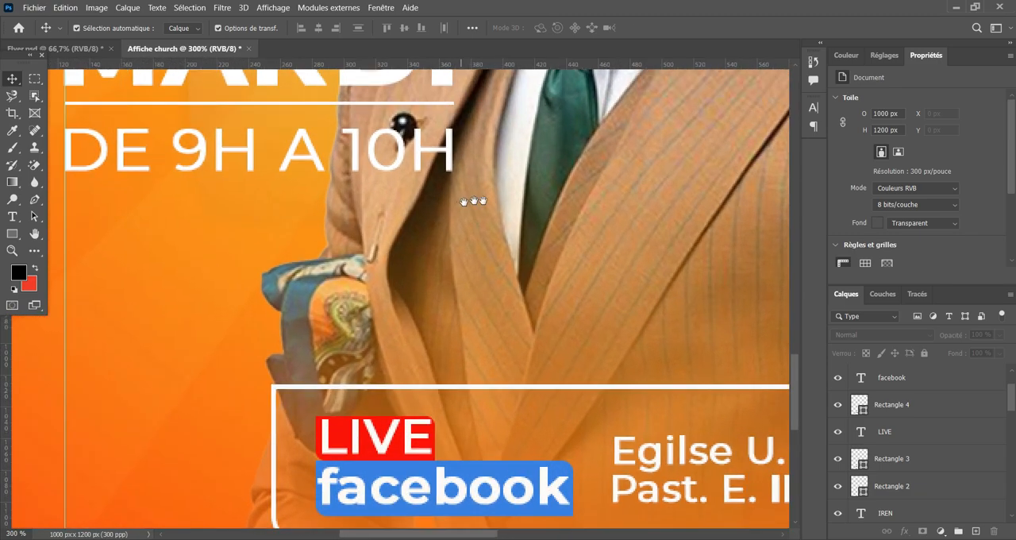
pyautogui.moveTo(503, 207); pyautogui.dragTo(590, 211)
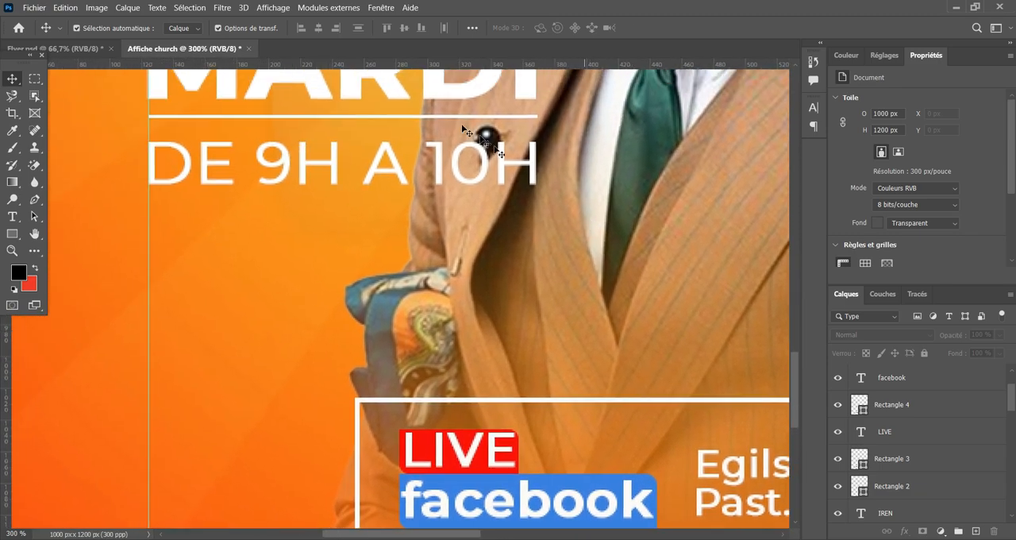
pyautogui.click(342, 117)
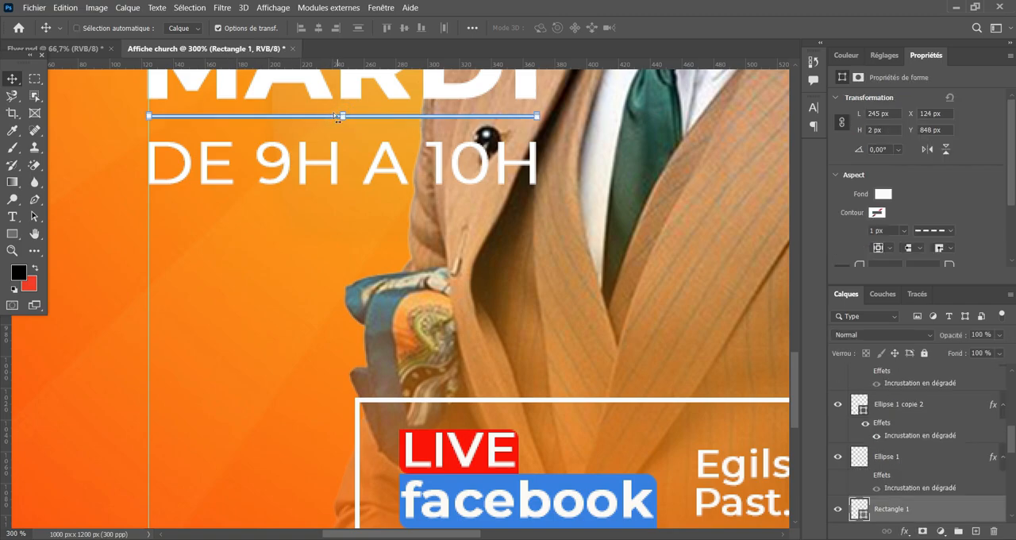
pyautogui.hotkey('ctrl', 't')
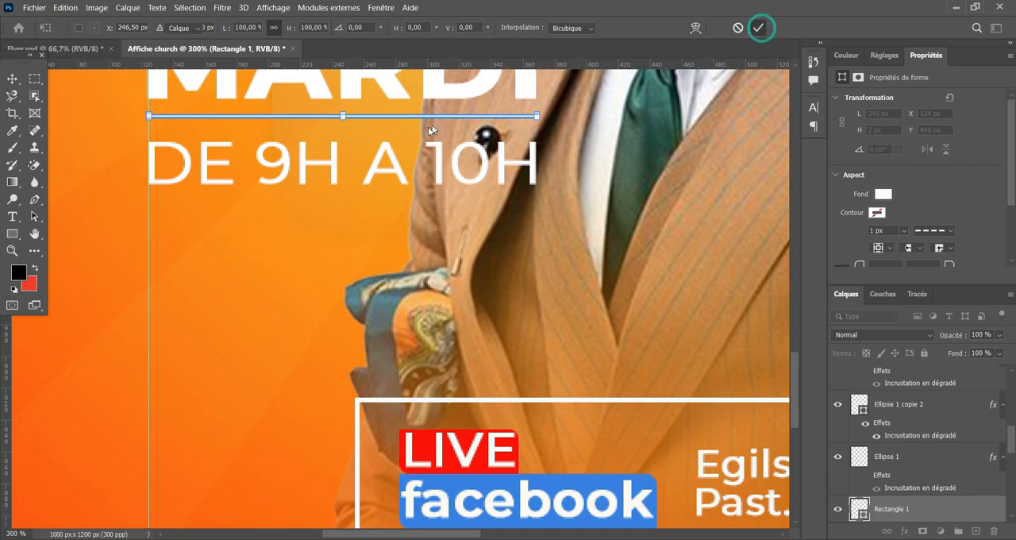
pyautogui.click(758, 27)
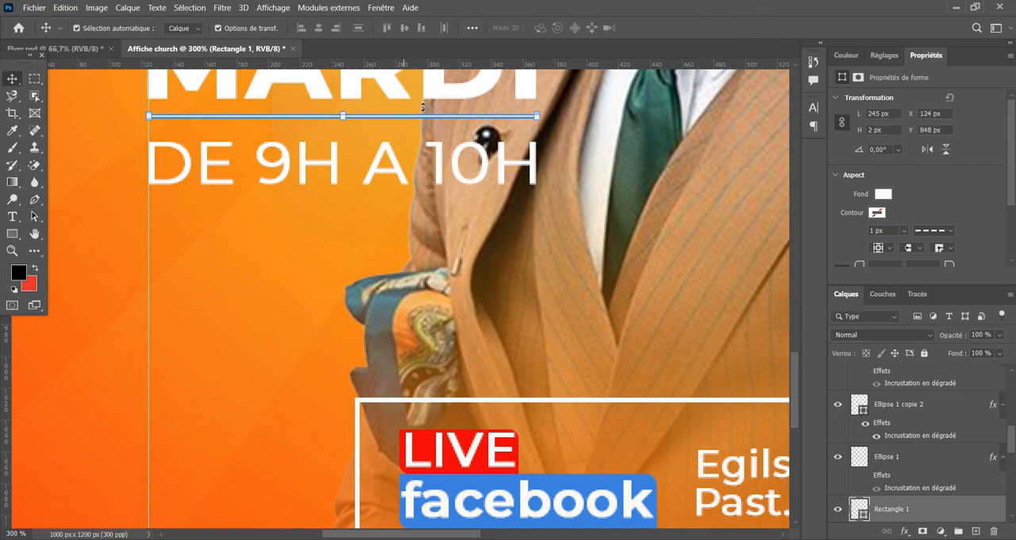
pyautogui.moveTo(385, 135); pyautogui.dragTo(381, 494)
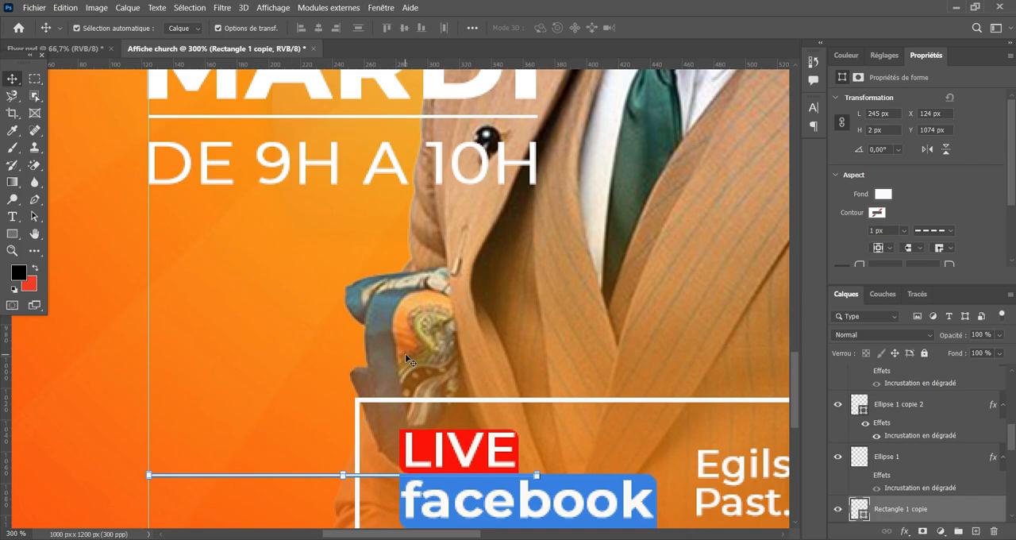
pyautogui.scroll(1, 405, 353)
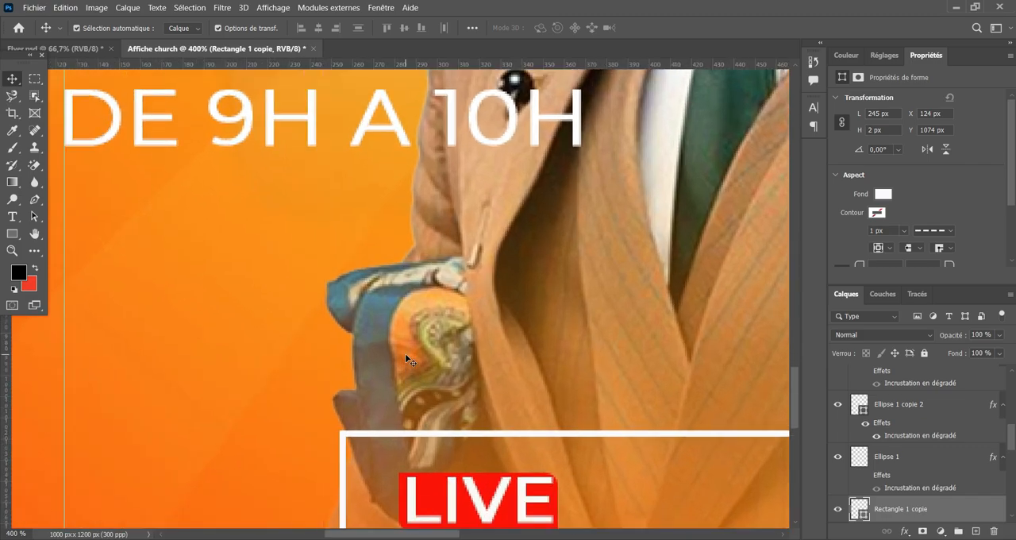
# Shorten the copied white line beside the LIVE facebook box to about 99.5 px, keeping its start on the vertical guide.
pyautogui.scroll(-3, 392, 230)
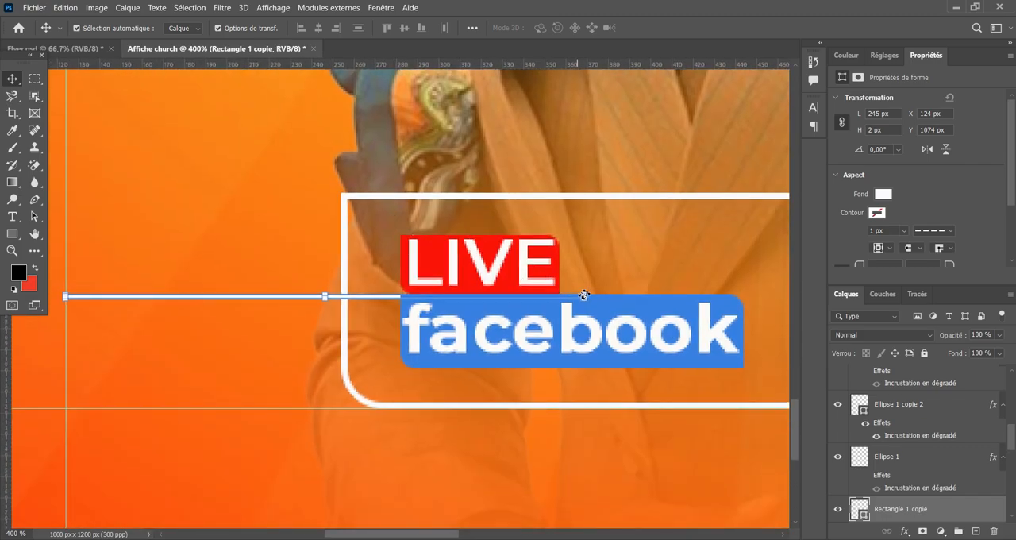
pyautogui.moveTo(585, 297); pyautogui.dragTo(275, 308)
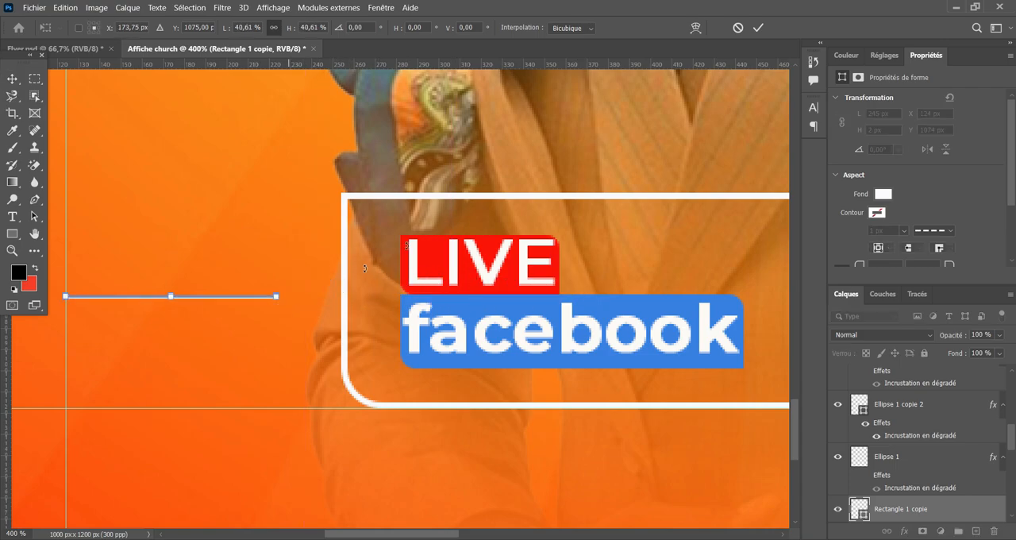
pyautogui.click(758, 30)
pyautogui.click(229, 208)
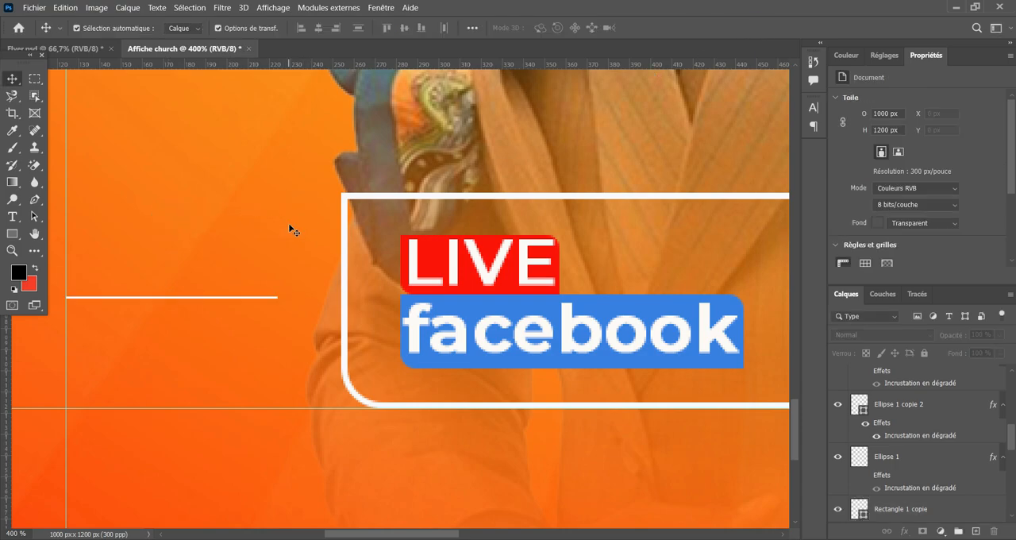
# Try a solid 3 px black outline on the short white line, then set its outline back to none.
pyautogui.hotkey('ctrl', '1')
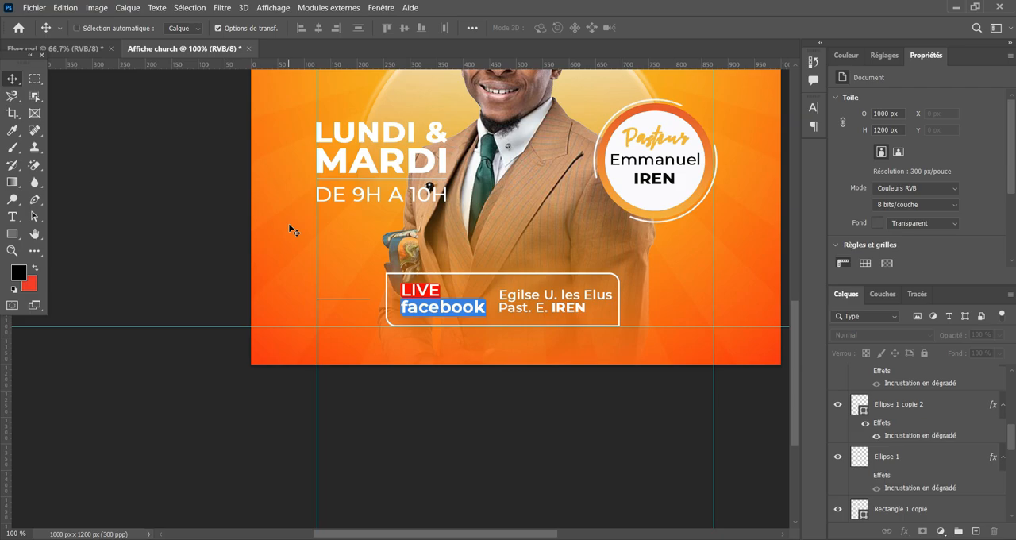
pyautogui.hotkey('ctrl', '-')
pyautogui.hotkey('ctrl', '+')
pyautogui.hotkey('ctrl', '+')
pyautogui.hotkey('ctrl', '+')
pyautogui.hotkey('ctrl', '+')
pyautogui.hotkey('ctrl', '+')
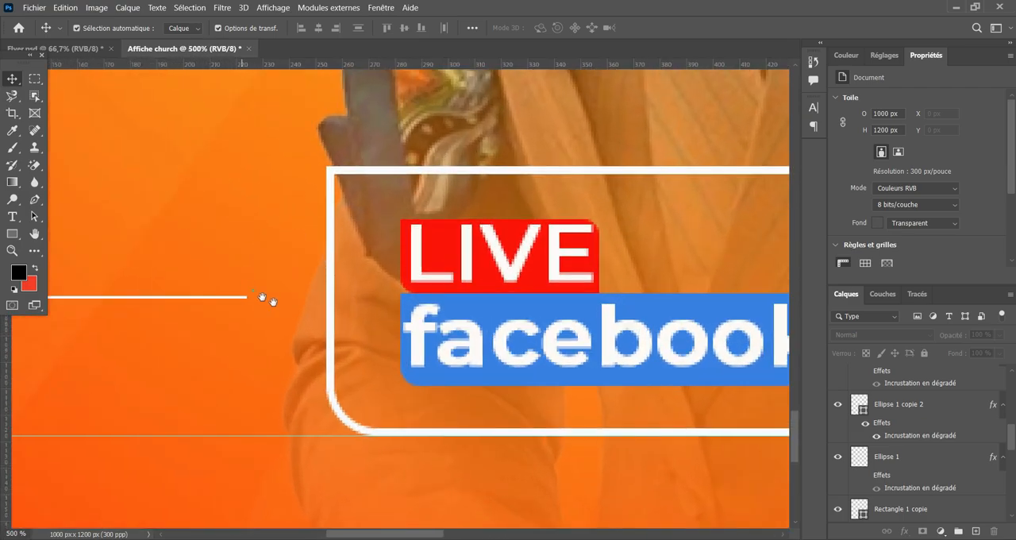
pyautogui.moveTo(273, 301); pyautogui.dragTo(345, 312)
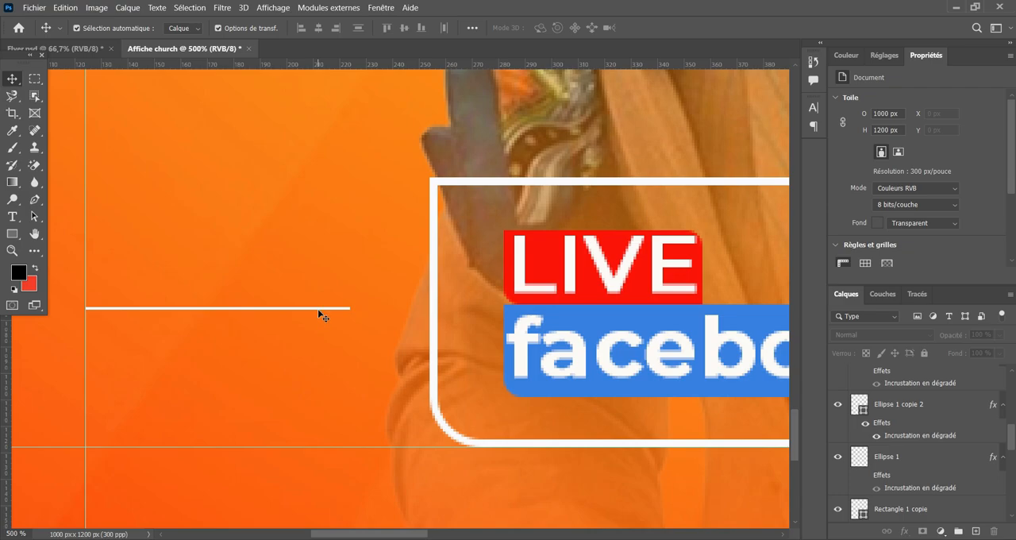
pyautogui.click(320, 311)
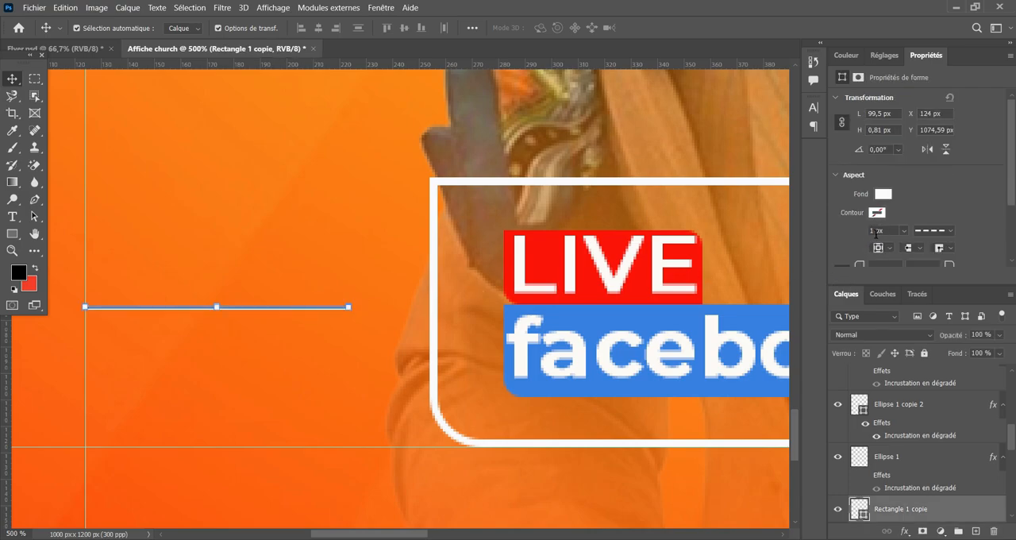
pyautogui.press('Return')
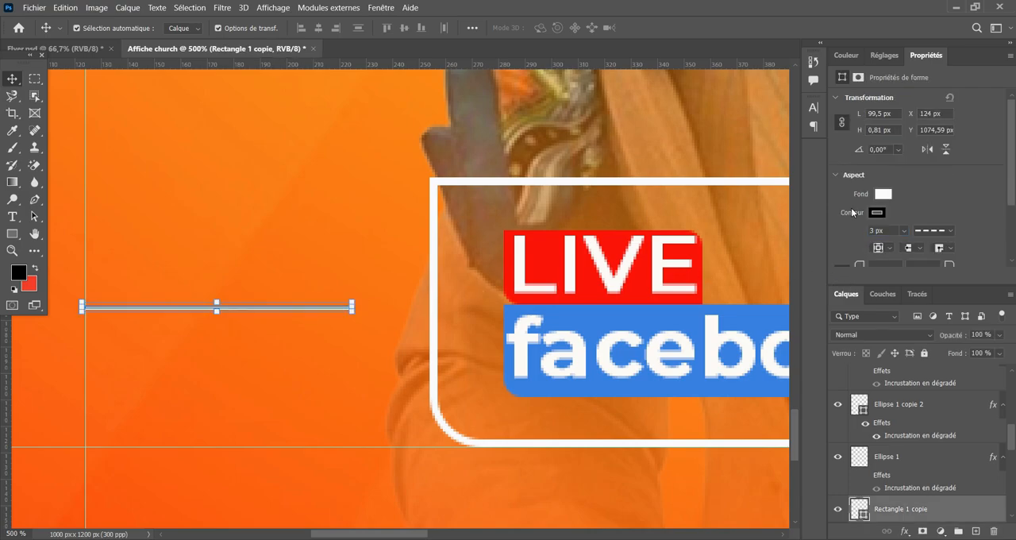
pyautogui.click(939, 233)
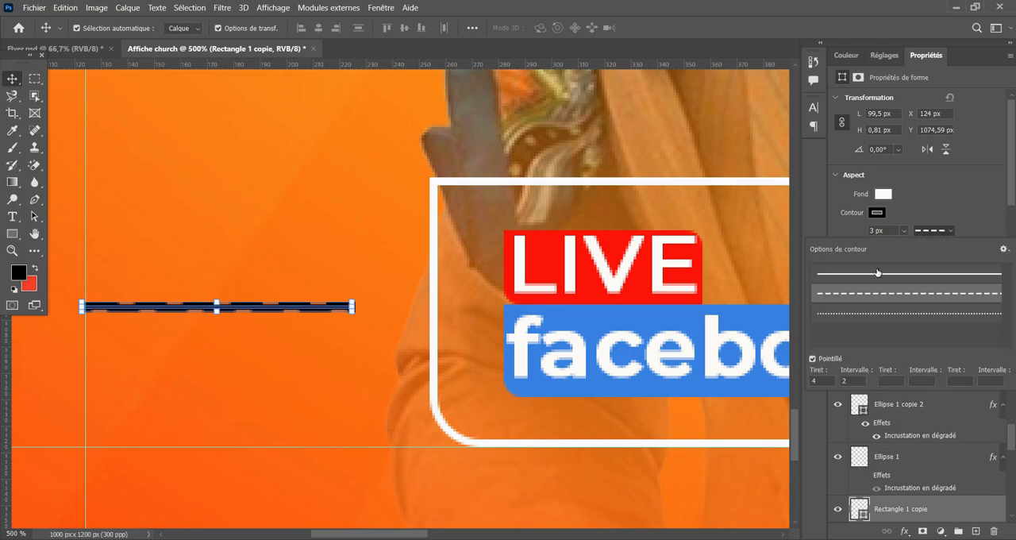
pyautogui.click(905, 273)
pyautogui.click(877, 212)
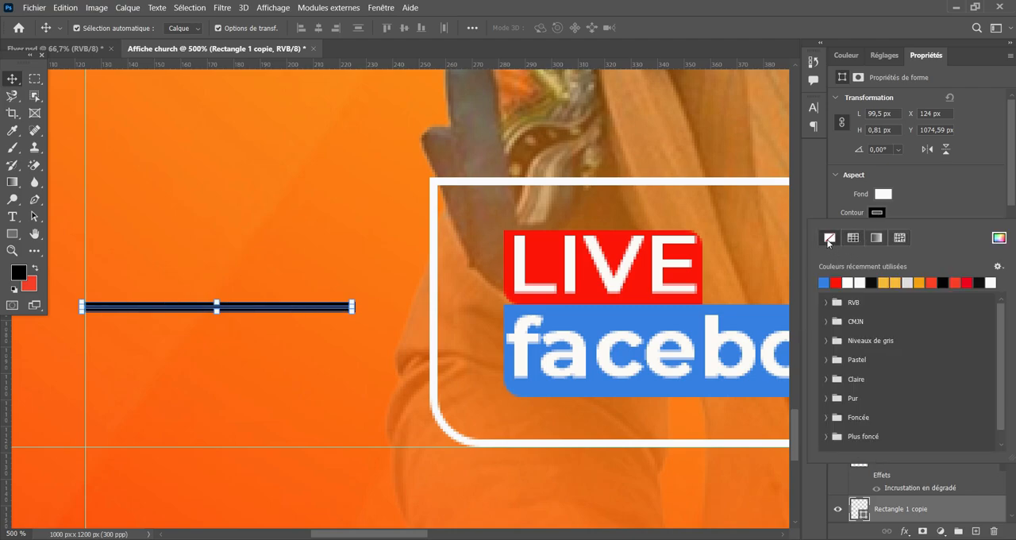
pyautogui.click(829, 238)
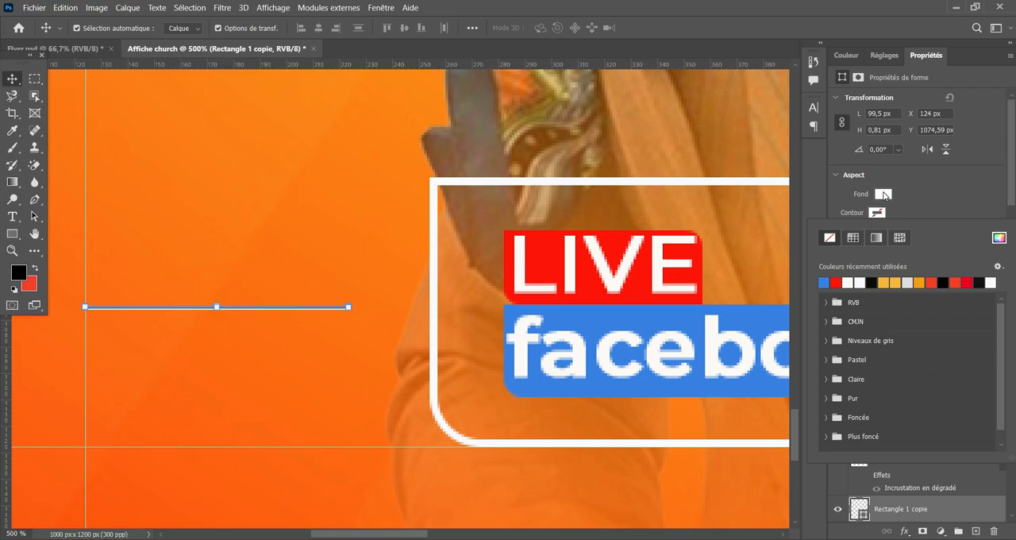
pyautogui.click(222, 292)
pyautogui.click(296, 371)
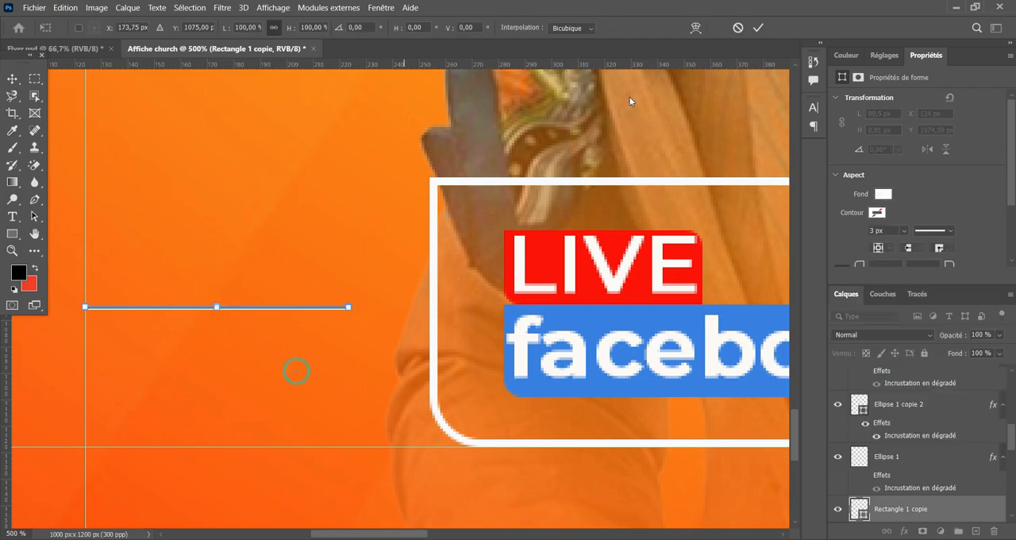
pyautogui.click(737, 29)
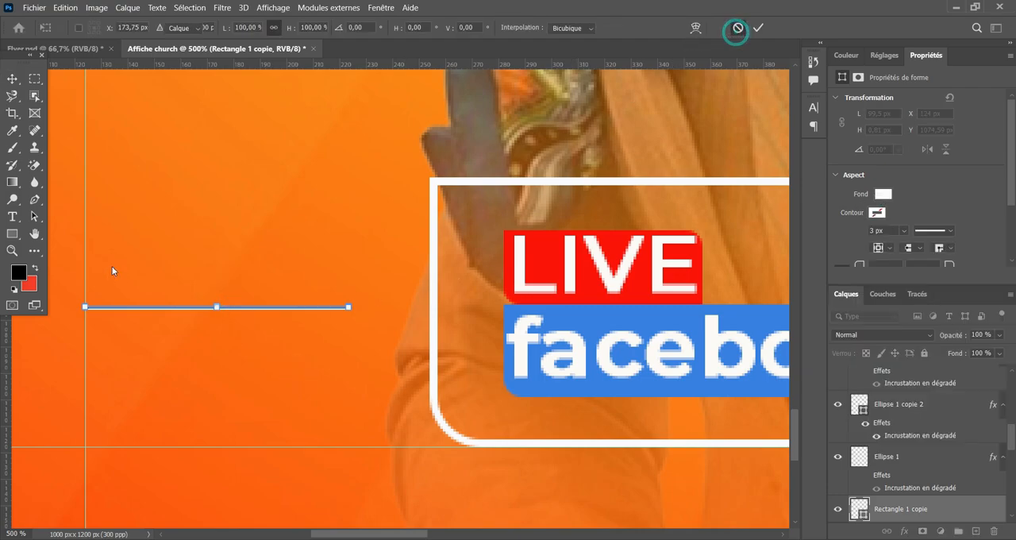
# Thicken the short white line by scaling it proportionally from its centre to about 198%.
pyautogui.click(276, 311)
pyautogui.hotkey('ctrl', '+')
pyautogui.hotkey('ctrl', '+')
pyautogui.hotkey('ctrl', '+')
pyautogui.hotkey('ctrl', '+')
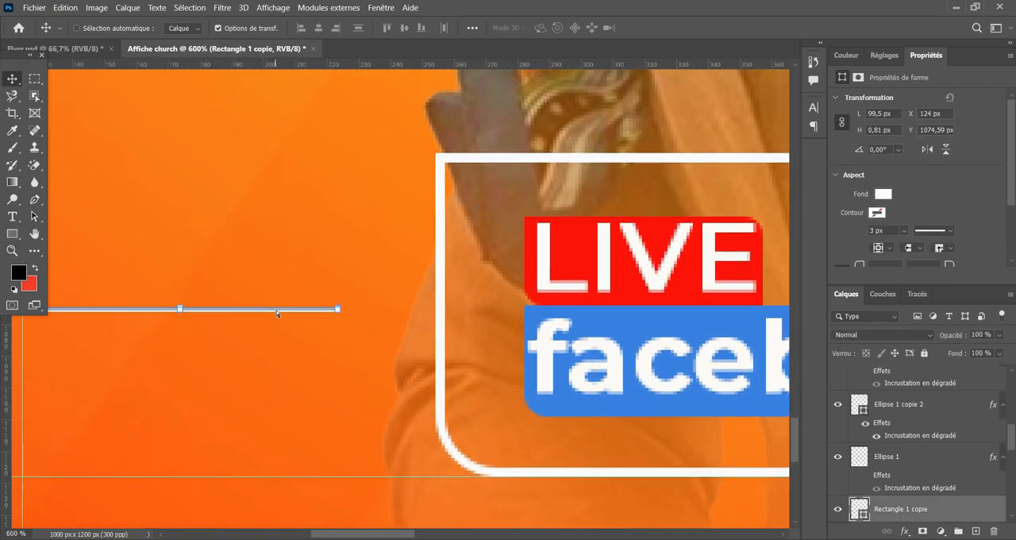
pyautogui.hotkey('ctrl', '+')
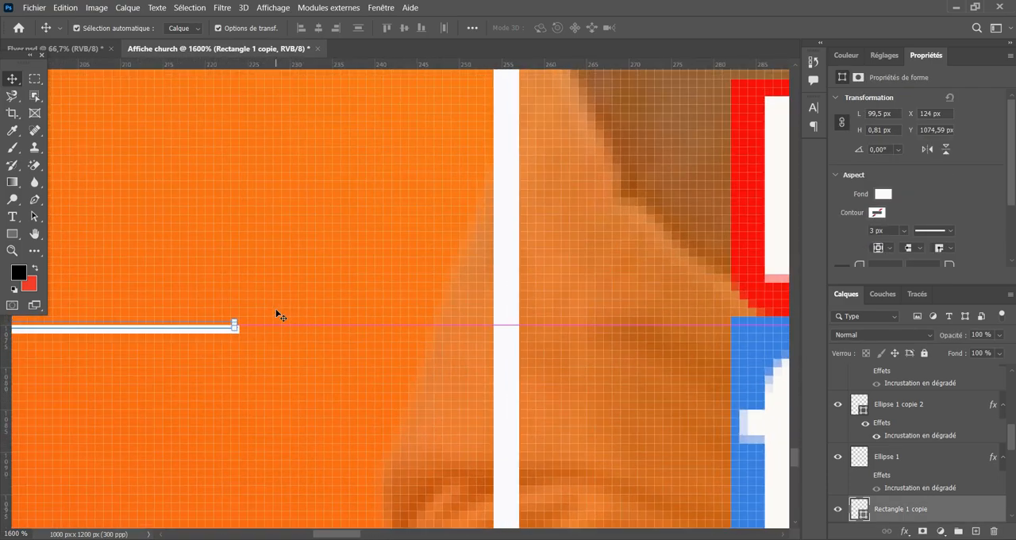
pyautogui.moveTo(270, 362); pyautogui.dragTo(619, 318)
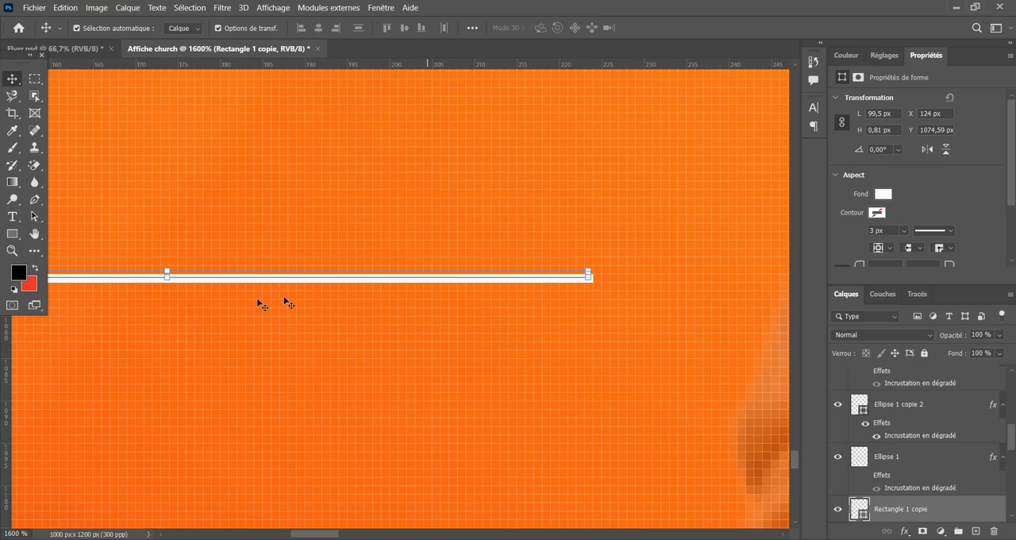
pyautogui.moveTo(168, 277); pyautogui.dragTo(168, 284)
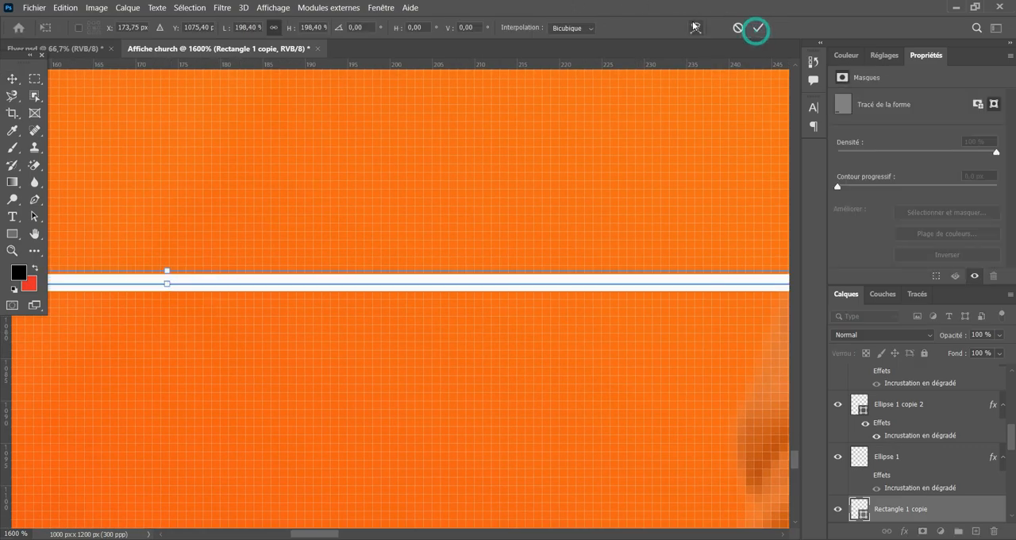
pyautogui.hotkey('ctrl', '-')
pyautogui.hotkey('ctrl', '-')
pyautogui.hotkey('ctrl', '-')
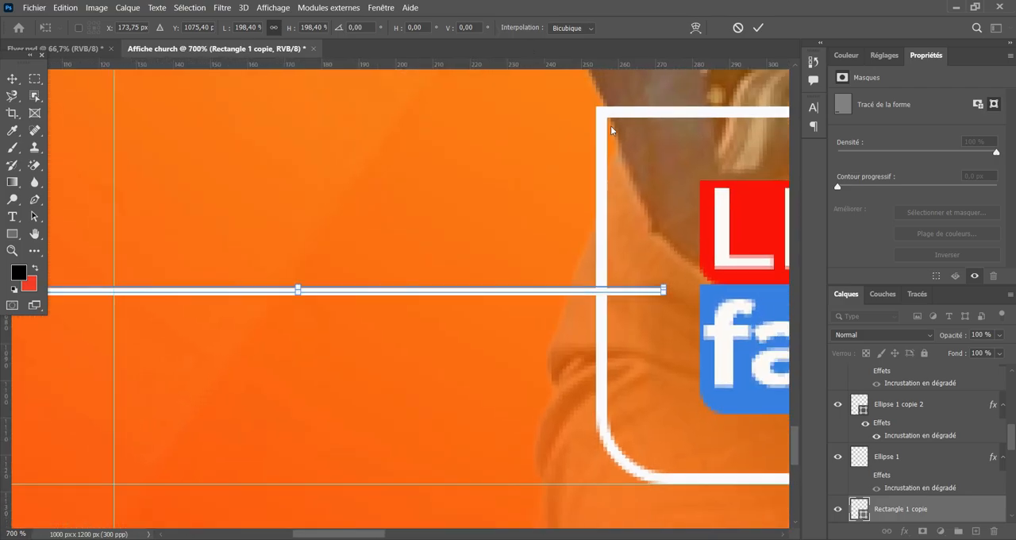
# Trim both ends of the thickened line so it starts at the vertical guide and measures 100 px by 2 px.
pyautogui.hscroll(-5, 424, 419)
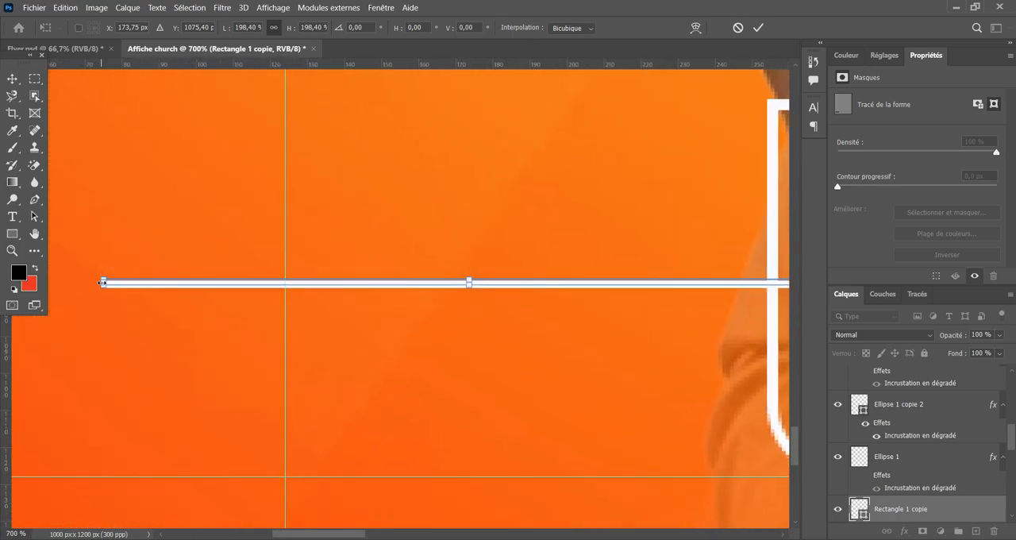
pyautogui.moveTo(102, 283); pyautogui.dragTo(282, 290)
pyautogui.hscroll(10, 465, 356)
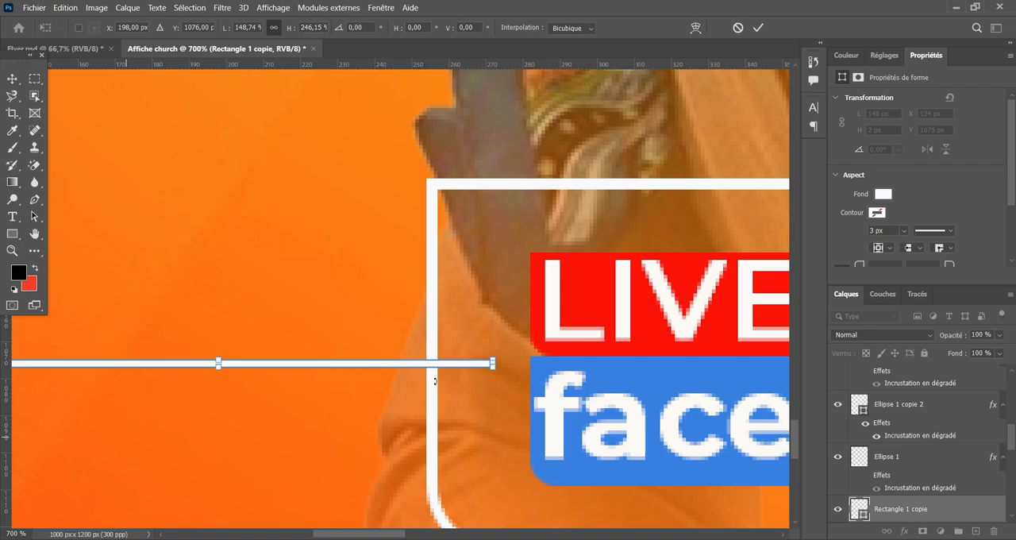
pyautogui.moveTo(498, 364); pyautogui.dragTo(318, 370)
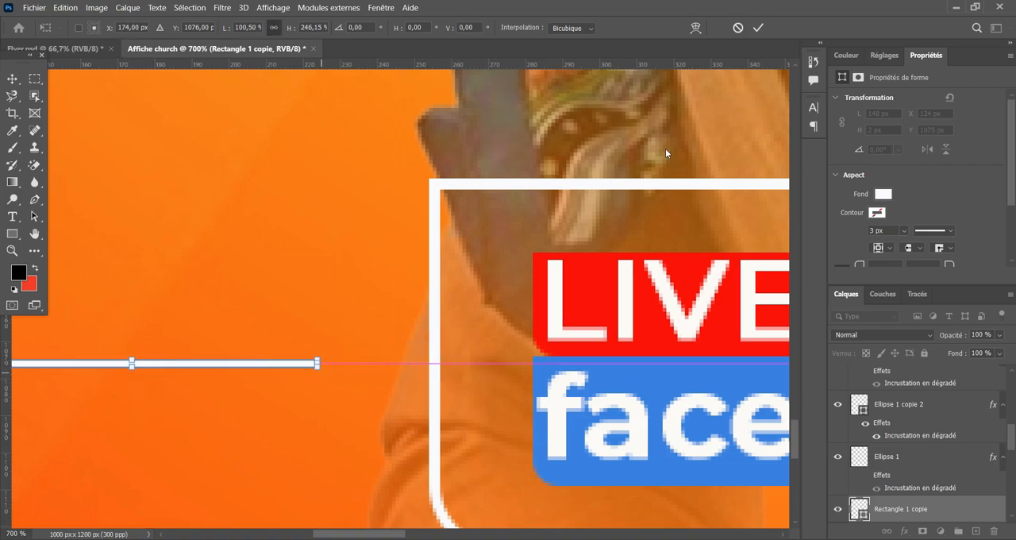
pyautogui.click(758, 27)
# Examine how the short line sits beside the LIVE facebook box and under the date texts.
pyautogui.hotkey('ctrl', '-')
pyautogui.hotkey('ctrl', '-')
pyautogui.hotkey('ctrl', '-')
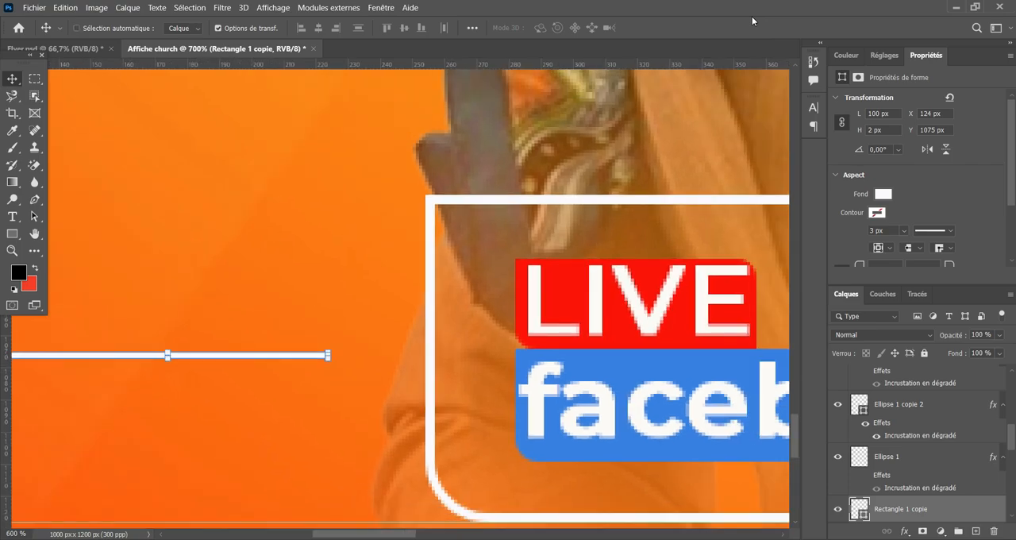
pyautogui.hotkey('ctrl', '-')
pyautogui.hotkey('ctrl', '-')
pyautogui.hotkey('ctrl', '-')
pyautogui.hotkey('ctrl', '-')
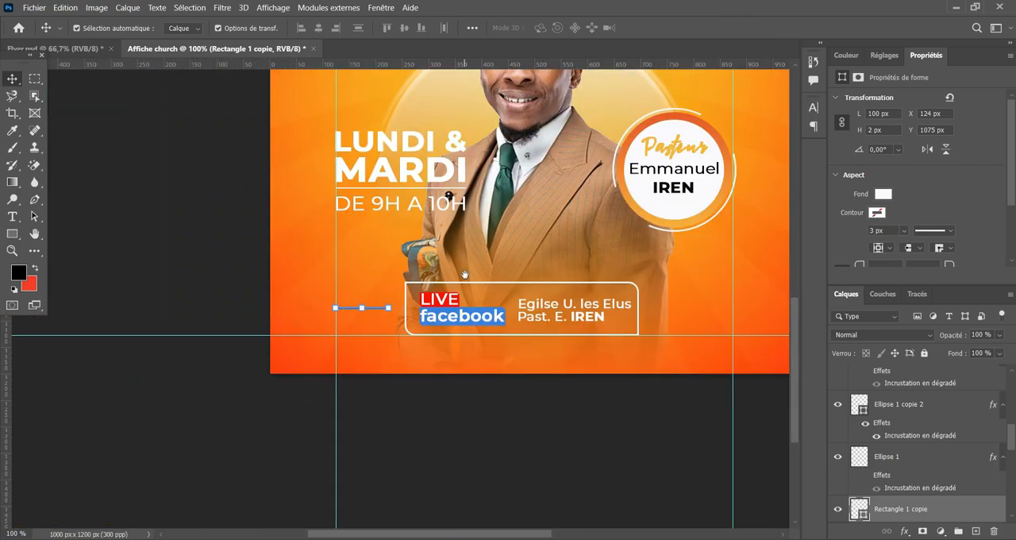
pyautogui.moveTo(461, 173); pyautogui.dragTo(372, 312)
pyautogui.click(133, 331)
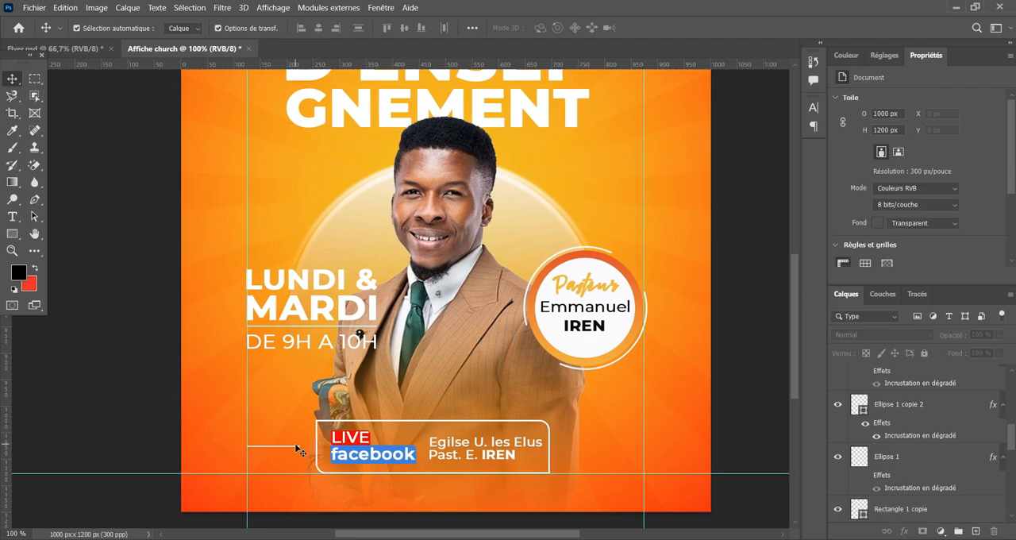
# Duplicate the short white line to the other side of the LIVE facebook box, ending the copy at the right vertical guide.
pyautogui.hotkey('ctrl', '+')
pyautogui.hotkey('ctrl', '+')
pyautogui.hotkey('ctrl', '+')
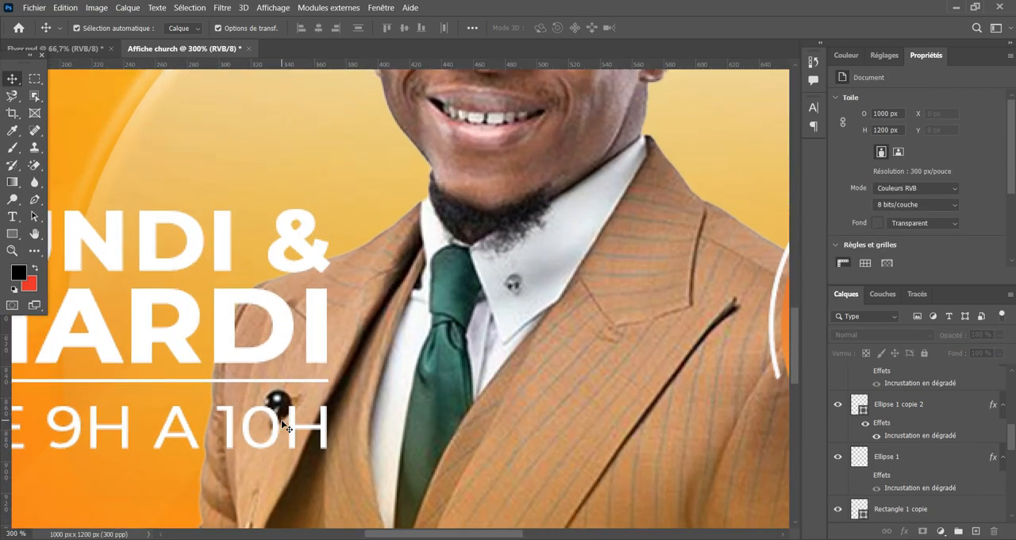
pyautogui.moveTo(240, 451); pyautogui.dragTo(257, 242)
pyautogui.scroll(-5, 257, 242)
pyautogui.hscroll(-3, 214, 334)
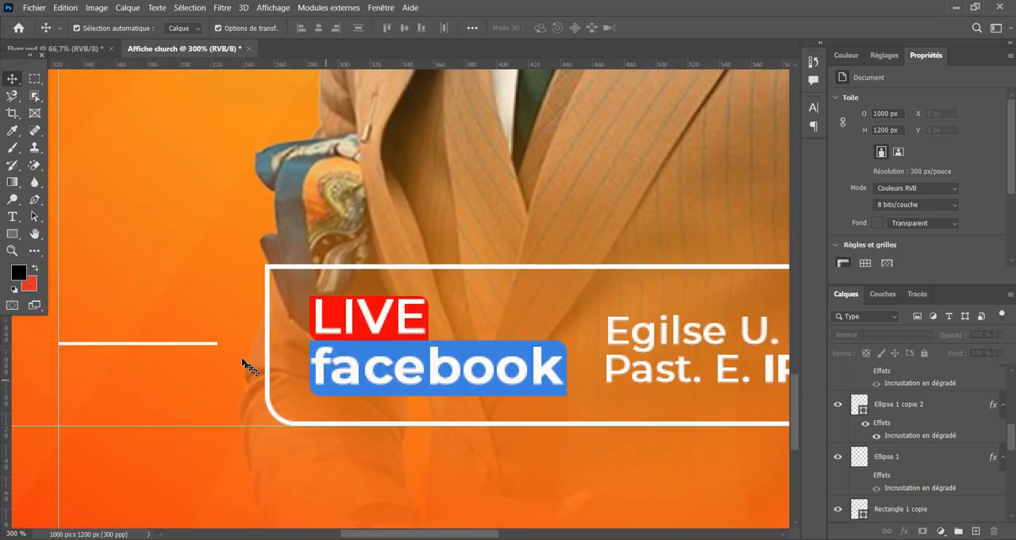
pyautogui.click(186, 343)
pyautogui.click(191, 344)
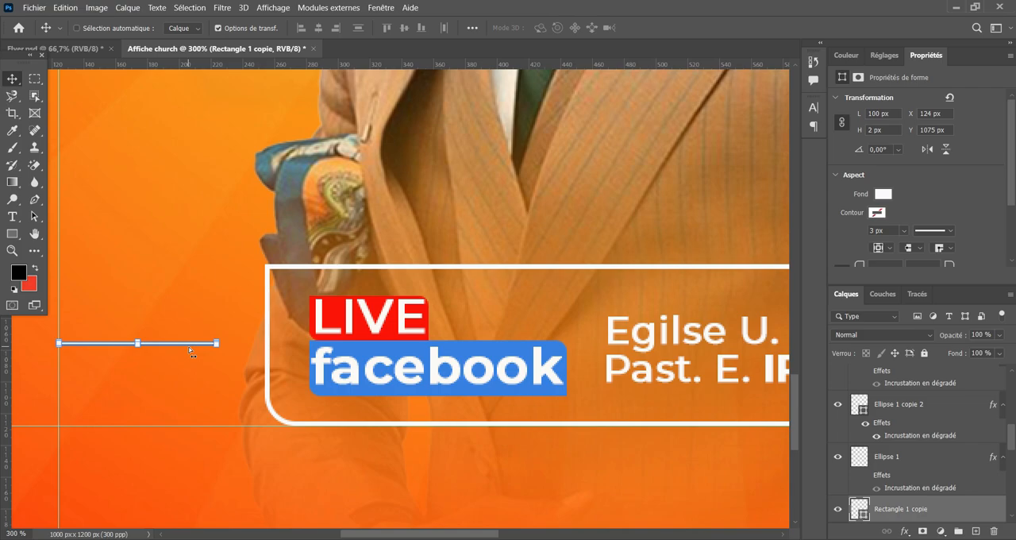
pyautogui.keyDown('alt'); pyautogui.moveTo(213, 331); pyautogui.dragTo(638, 136); pyautogui.keyUp('alt')
pyautogui.moveTo(141, 453); pyautogui.dragTo(126, 458)
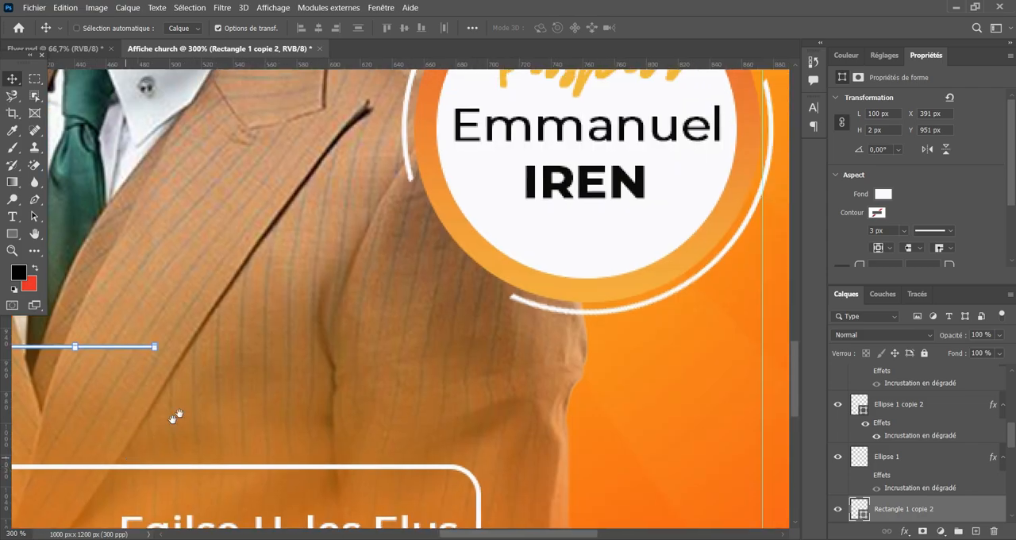
pyautogui.moveTo(132, 347); pyautogui.dragTo(494, 398)
pyautogui.click(572, 336)
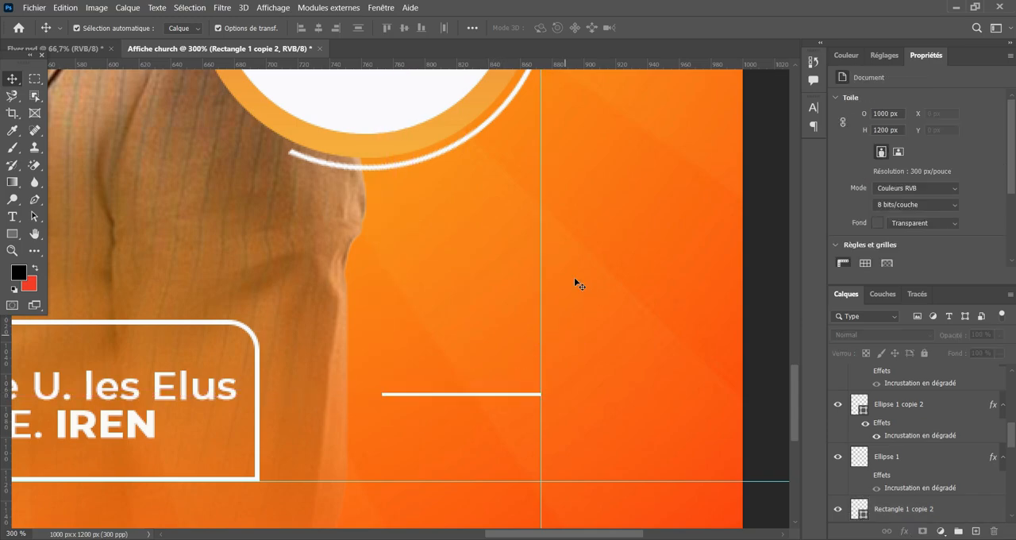
# Review the whole flyer, checking the balance of the two short lines, the facebook box and the title.
pyautogui.hotkey('ctrl', '-')
pyautogui.hotkey('ctrl', '-')
pyautogui.hotkey('ctrl', '-')
pyautogui.hotkey('ctrl', '-')
pyautogui.hotkey('ctrl', '-')
pyautogui.hotkey('ctrl', '-')
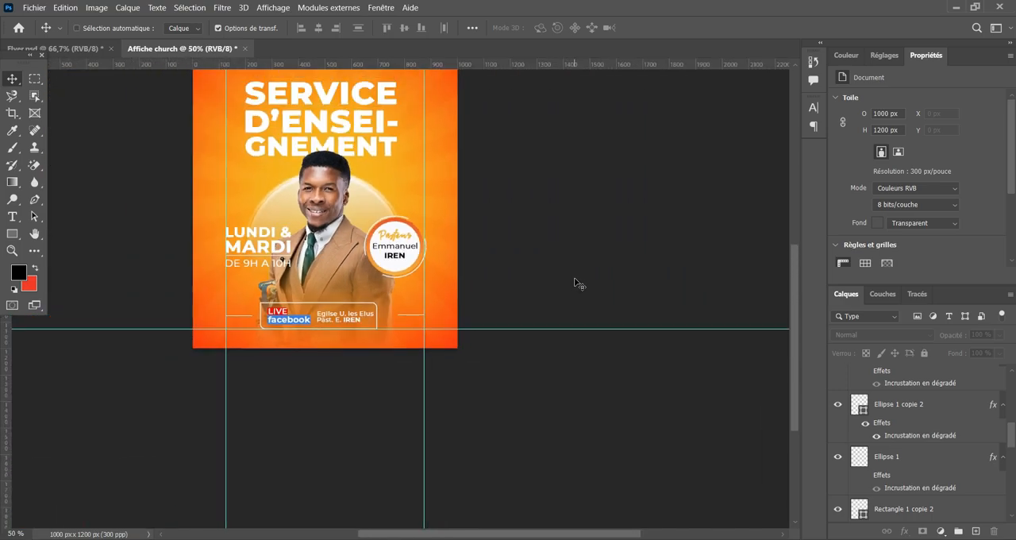
pyautogui.hotkey('ctrl', '+')
pyautogui.hotkey('ctrl', '+')
pyautogui.hotkey('ctrl', '+')
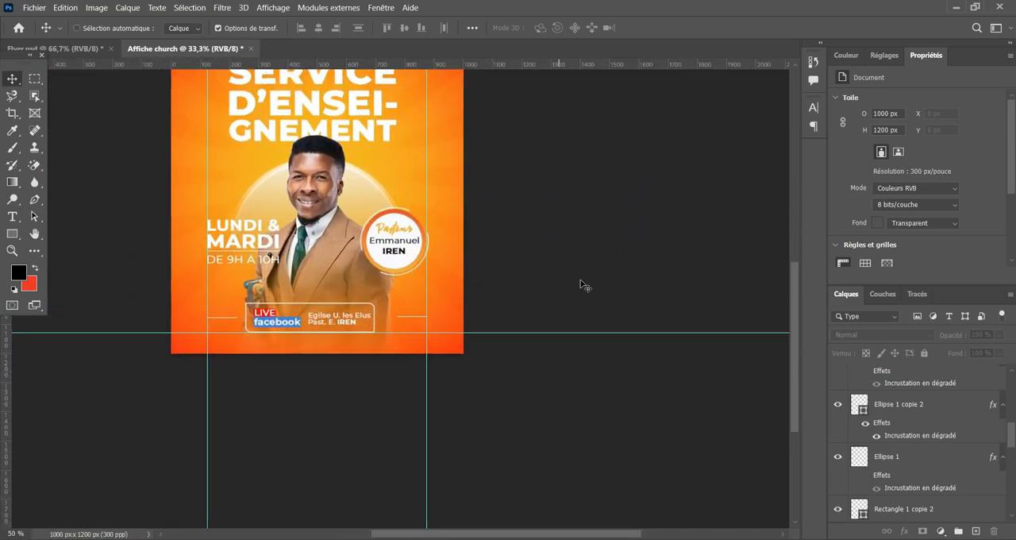
pyautogui.moveTo(369, 248); pyautogui.dragTo(510, 334)
pyautogui.hotkey('ctrl', '-')
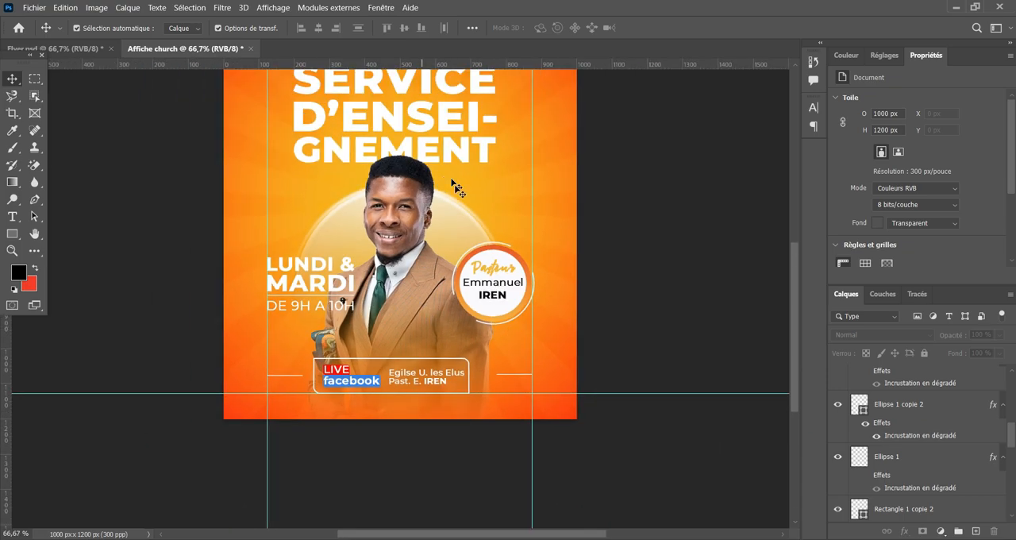
pyautogui.moveTo(451, 182); pyautogui.dragTo(513, 267)
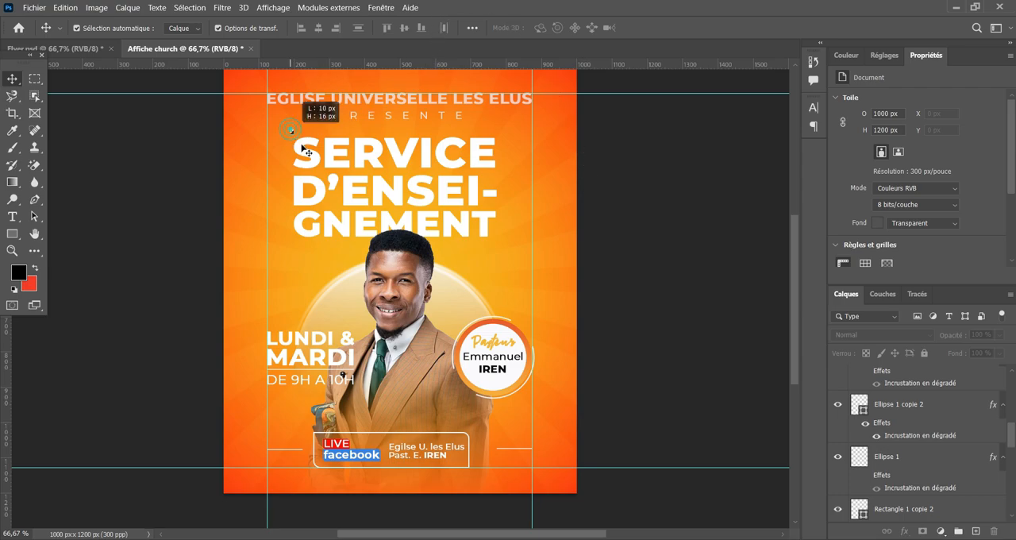
# Shift the "SERVICE D'ENSEIGNEMENT" title lines slightly to the right, centring them between the two vertical guides.
pyautogui.moveTo(290, 130); pyautogui.dragTo(359, 205)
pyautogui.moveTo(373, 226); pyautogui.dragTo(395, 188)
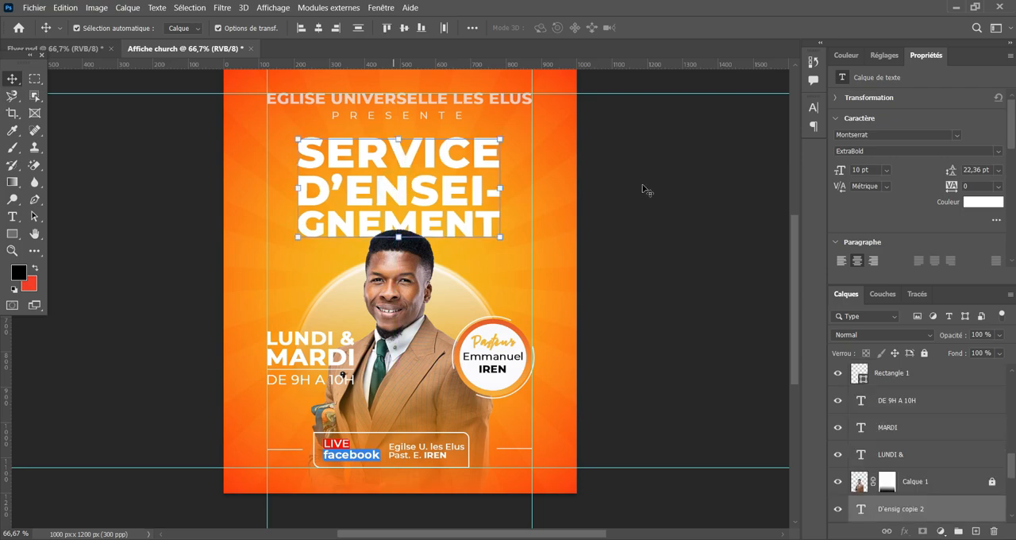
pyautogui.click(643, 186)
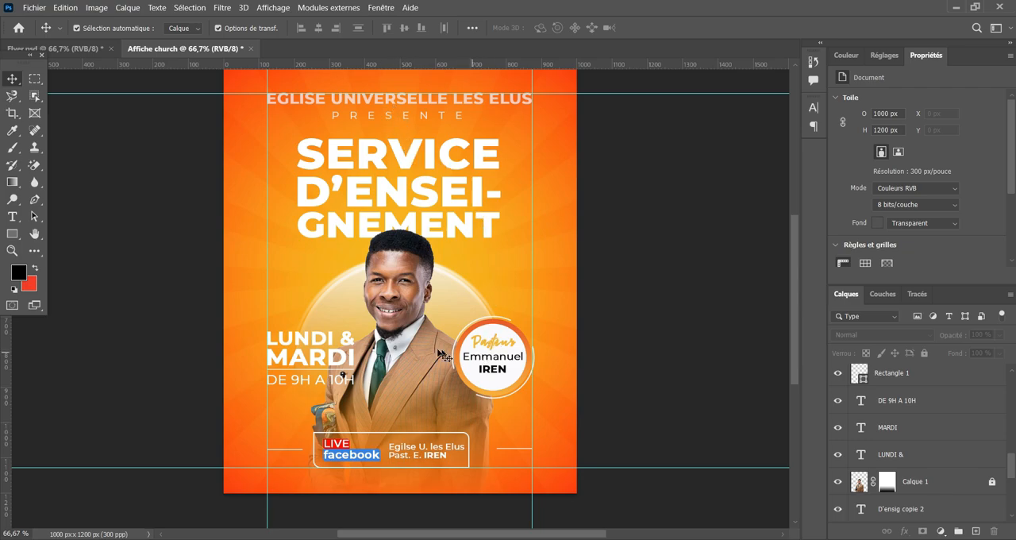
# Shift the round pastor badge so its ring meets the right vertical guide, and nudge the LIVE facebook box and side lines slightly left.
pyautogui.moveTo(486, 332); pyautogui.dragTo(497, 349)
pyautogui.click(669, 280)
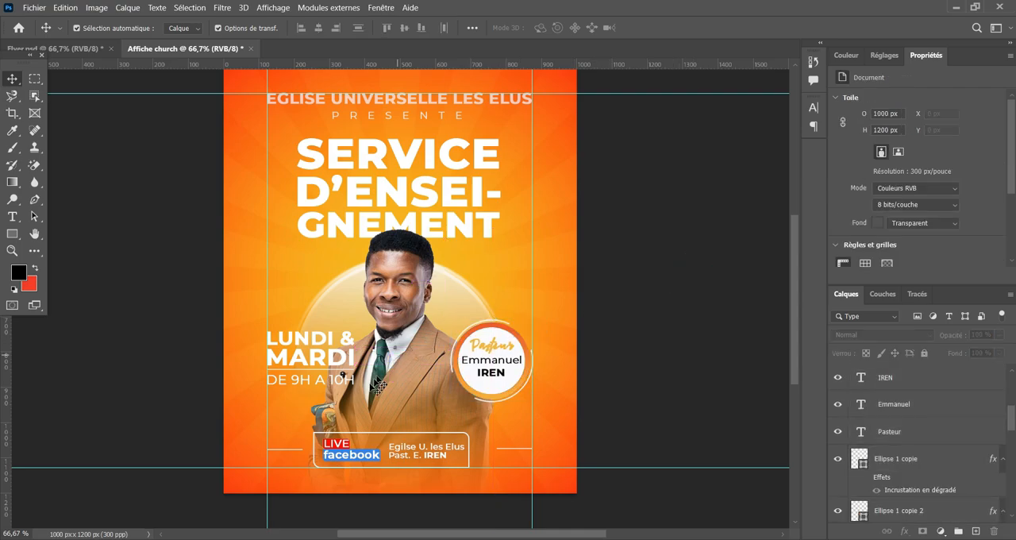
pyautogui.moveTo(279, 424); pyautogui.dragTo(557, 471)
pyautogui.moveTo(405, 446); pyautogui.dragTo(404, 446)
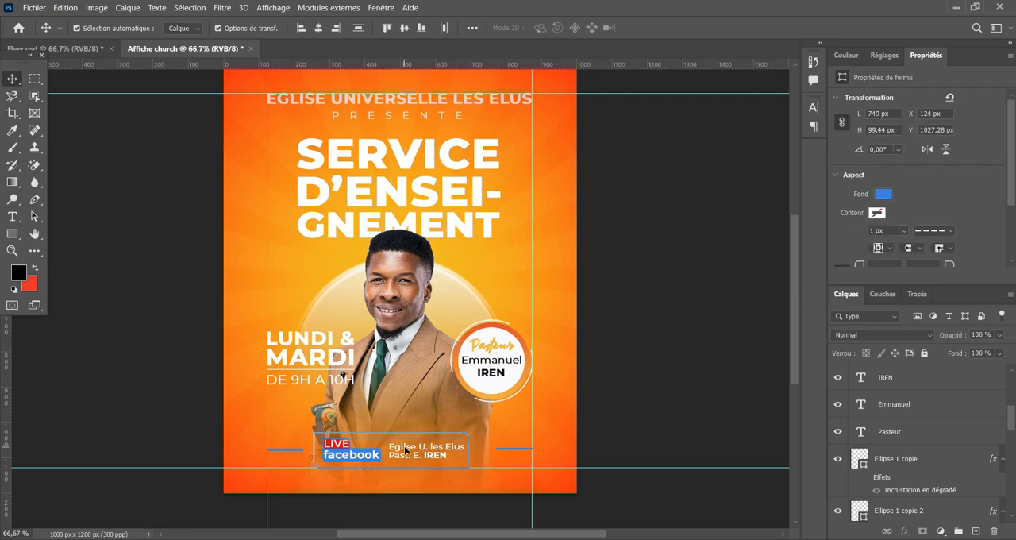
pyautogui.click(682, 234)
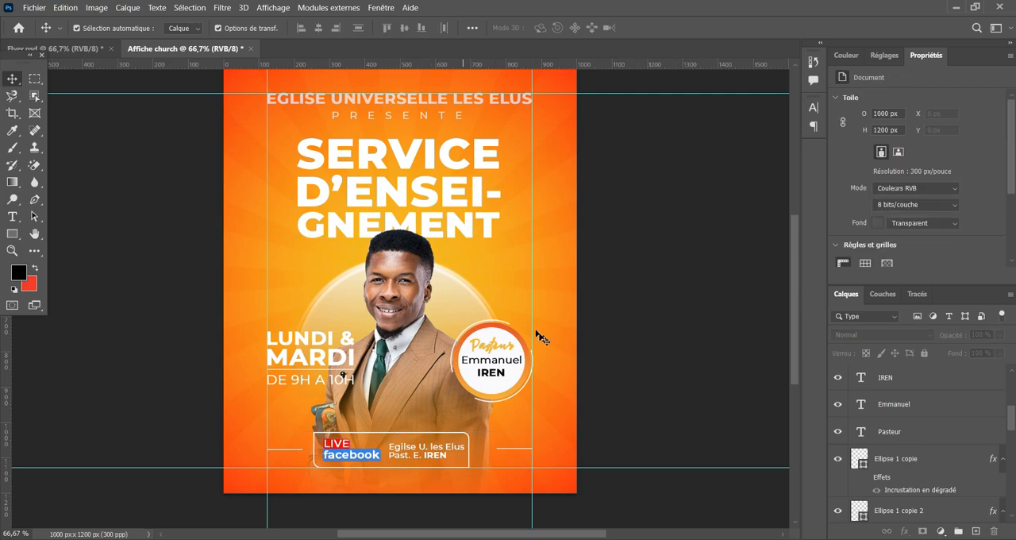
# Examine the red light effect over the man's head in the reference flyer, Flyer.psd.
pyautogui.scroll(1, 554, 305)
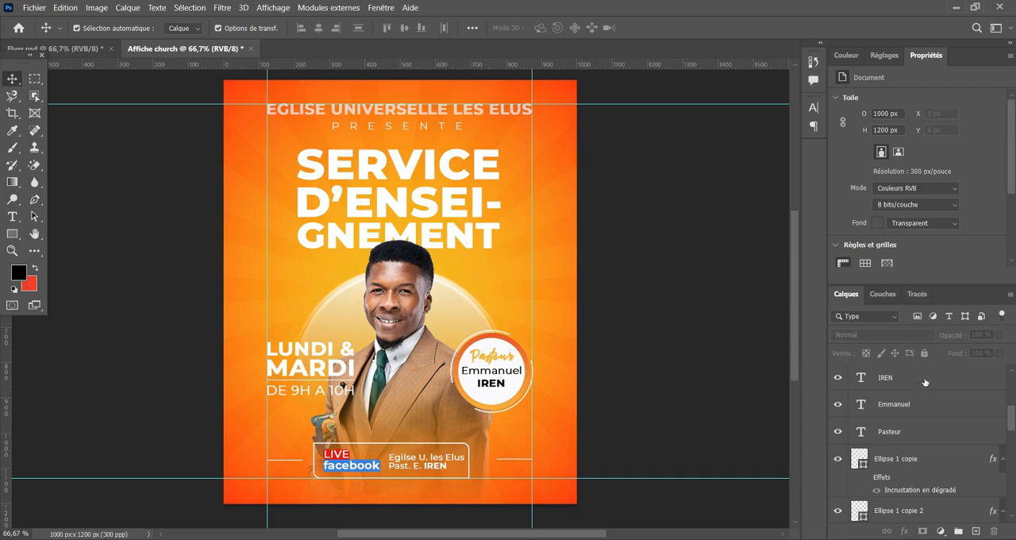
pyautogui.click(56, 49)
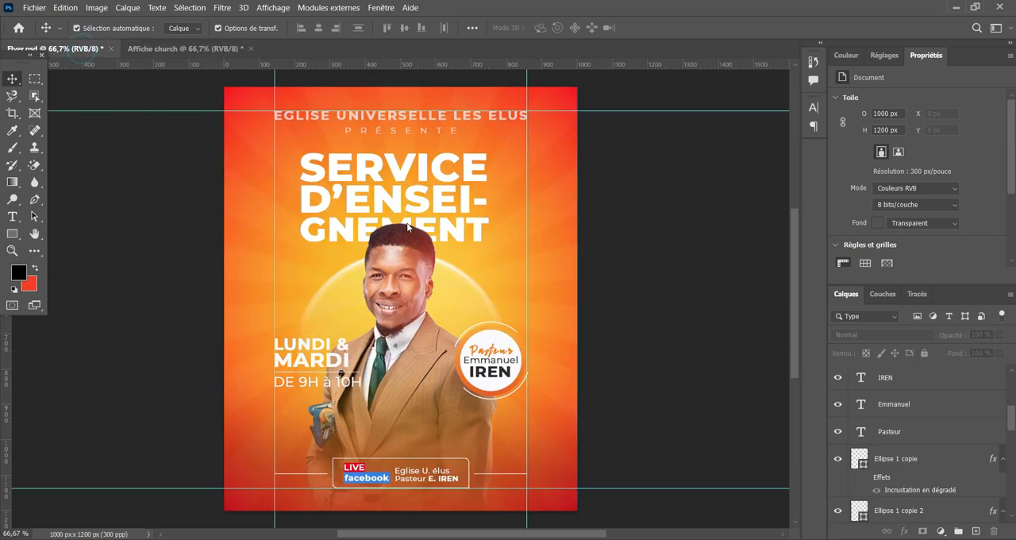
pyautogui.click(407, 268)
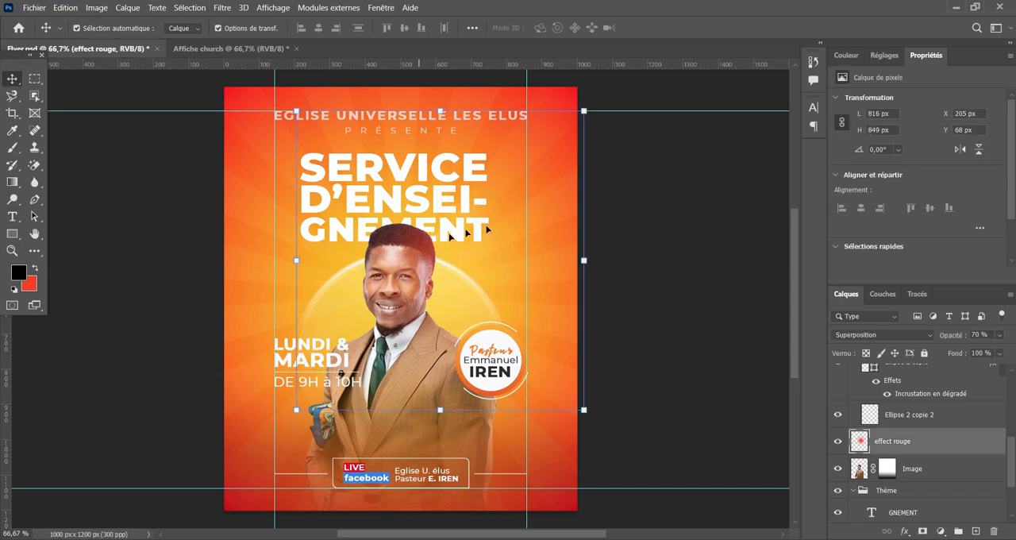
pyautogui.click(666, 189)
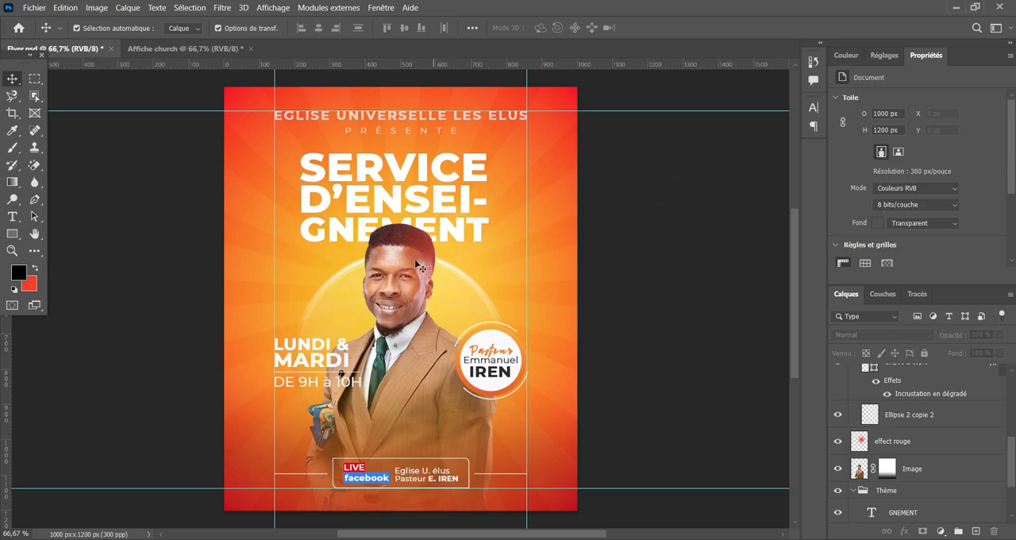
pyautogui.click(162, 49)
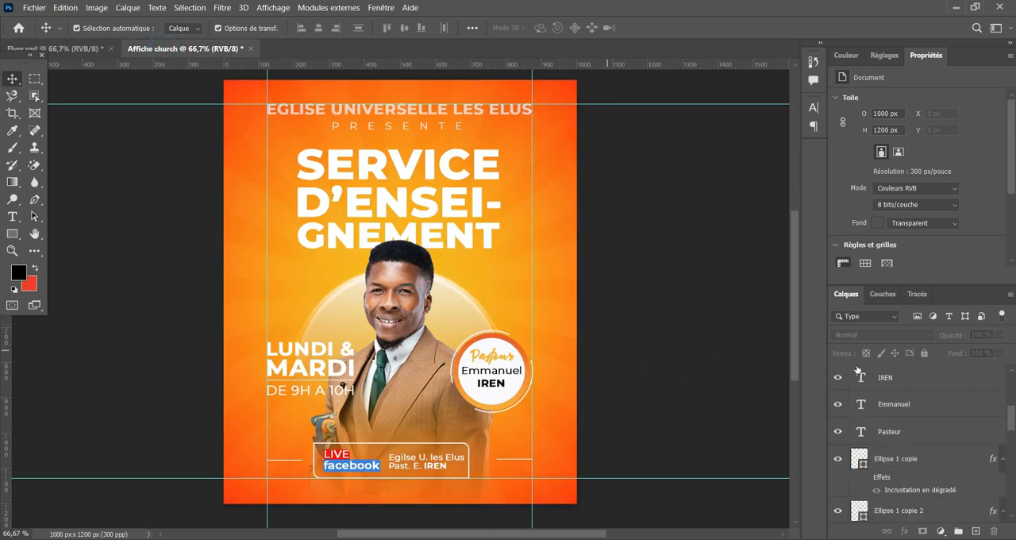
# Select the man's photo layer, Calque 1, checking it by hiding and showing it again.
pyautogui.scroll(-10, 913, 429)
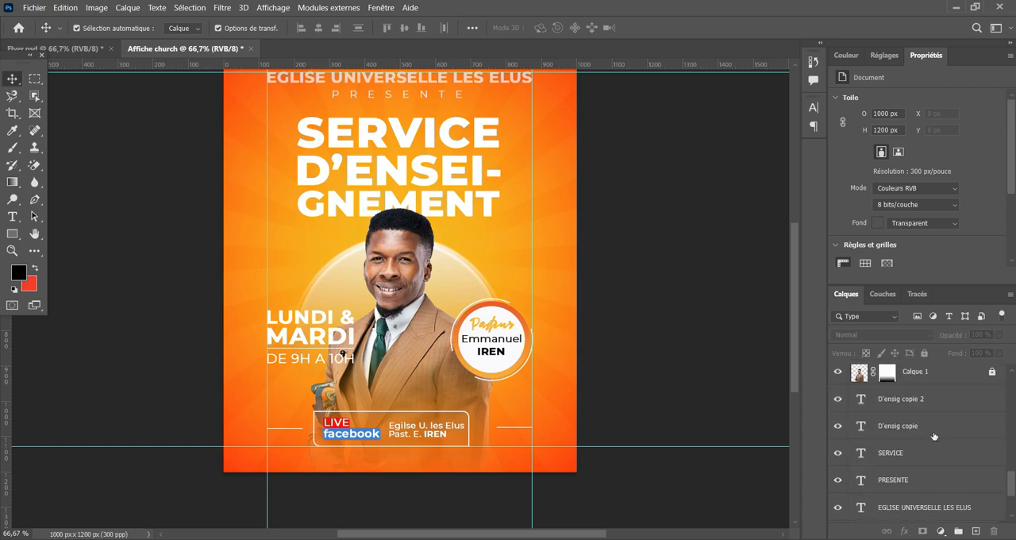
pyautogui.scroll(1, 945, 433)
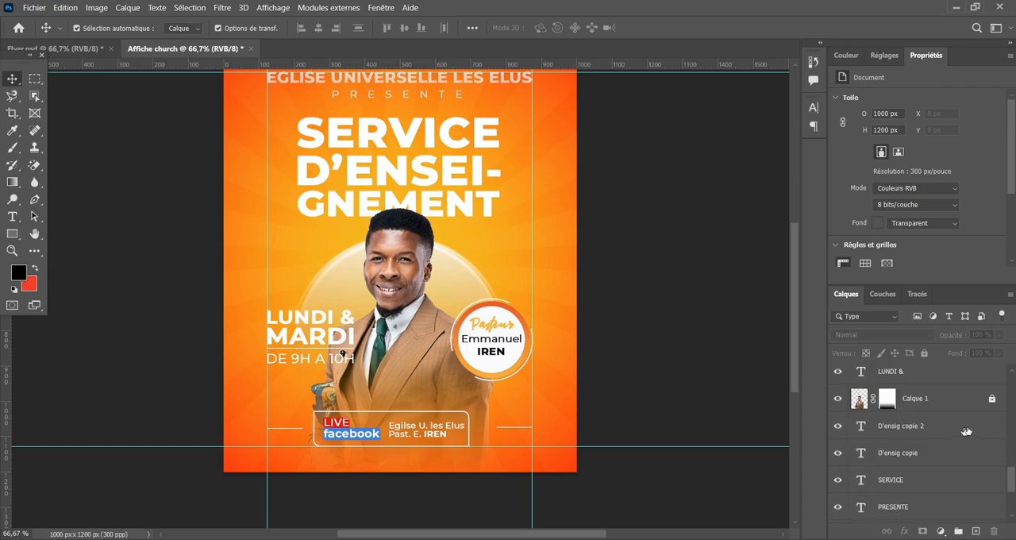
pyautogui.click(913, 399)
pyautogui.click(839, 399)
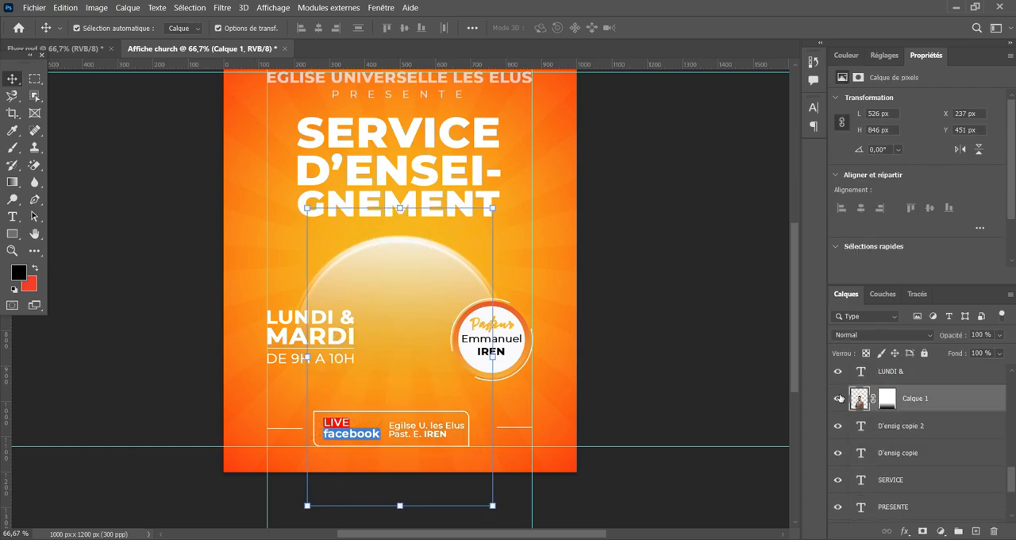
pyautogui.click(839, 398)
pyautogui.click(839, 399)
pyautogui.click(839, 398)
pyautogui.scroll(2, 698, 368)
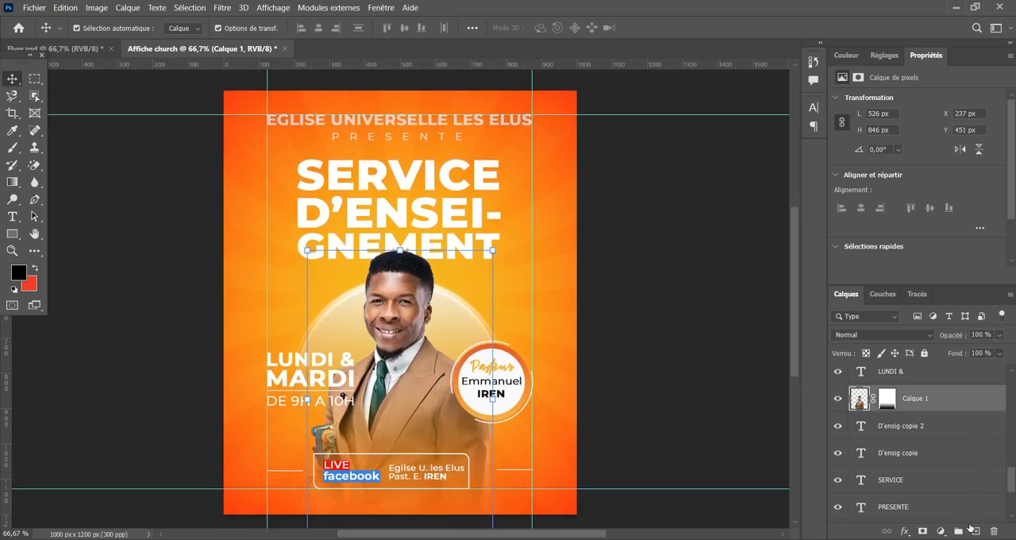
# Add an empty layer above Calque 1 and name it "Effet Lumineux".
pyautogui.click(975, 531)
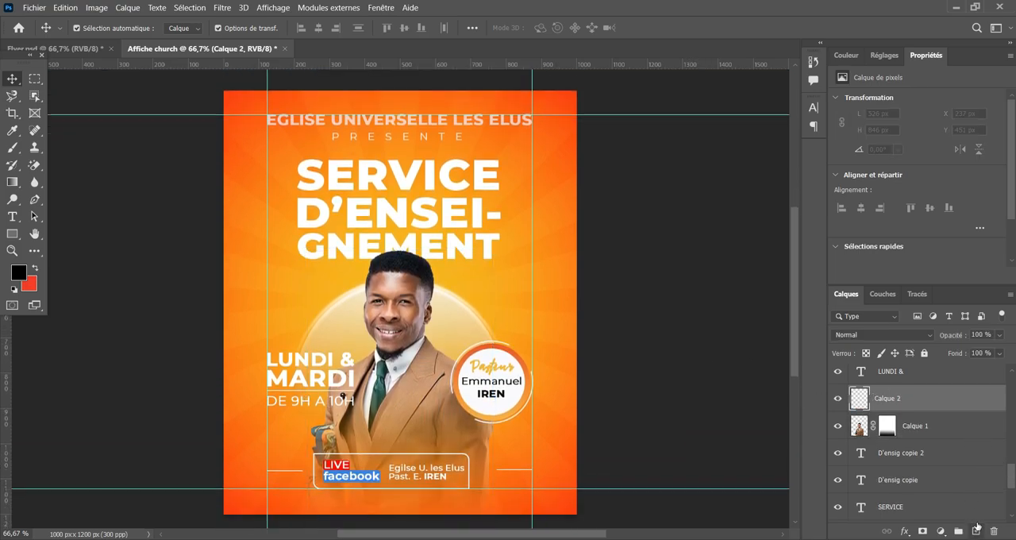
pyautogui.doubleClick(888, 398)
pyautogui.write('E')
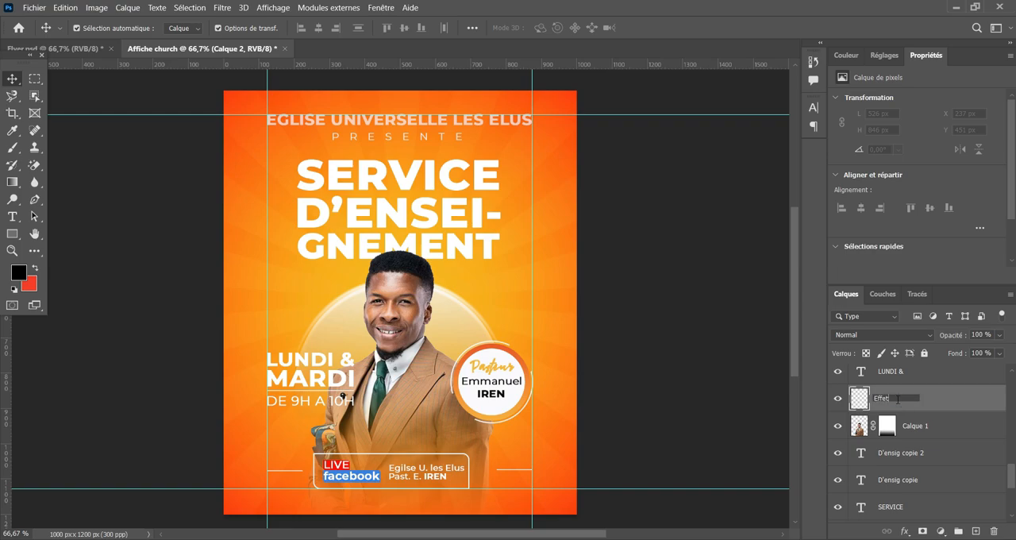
pyautogui.write('ffet Lumineux')
pyautogui.press('Return')
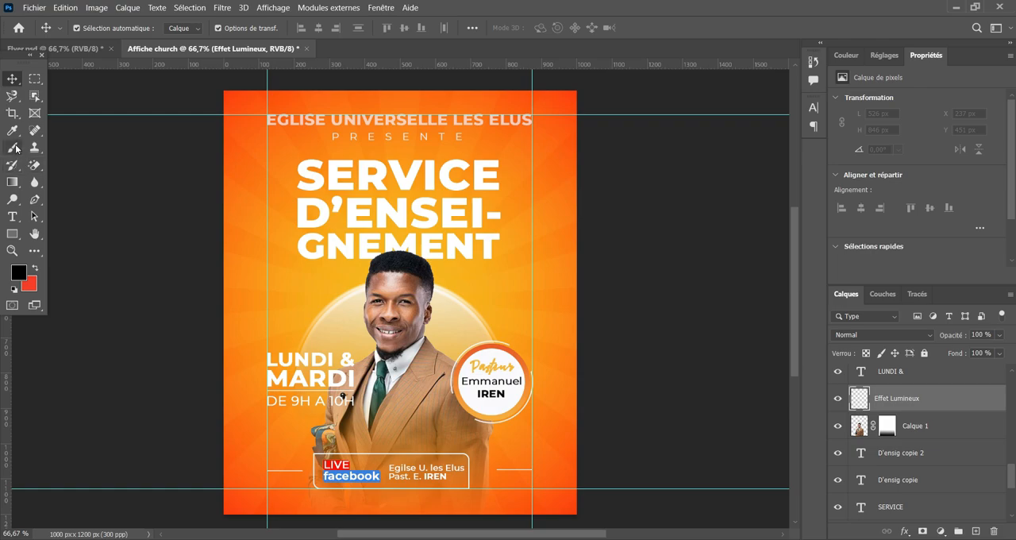
# Paint one soft 468 px brush dab in the red-orange colour beside the man's head on the Effet Lumineux layer.
pyautogui.click(13, 148)
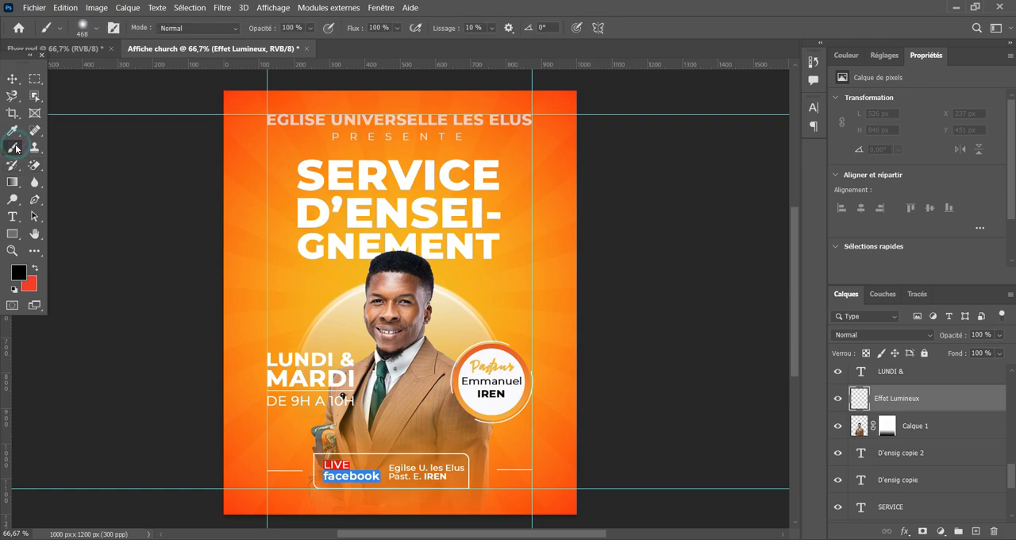
pyautogui.click(19, 272)
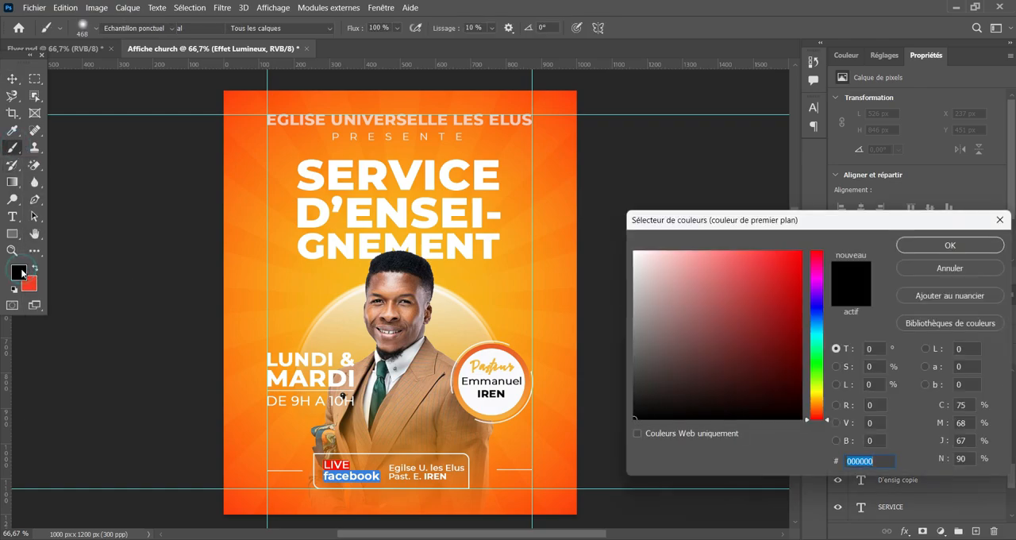
pyautogui.click(929, 267)
pyautogui.click(34, 270)
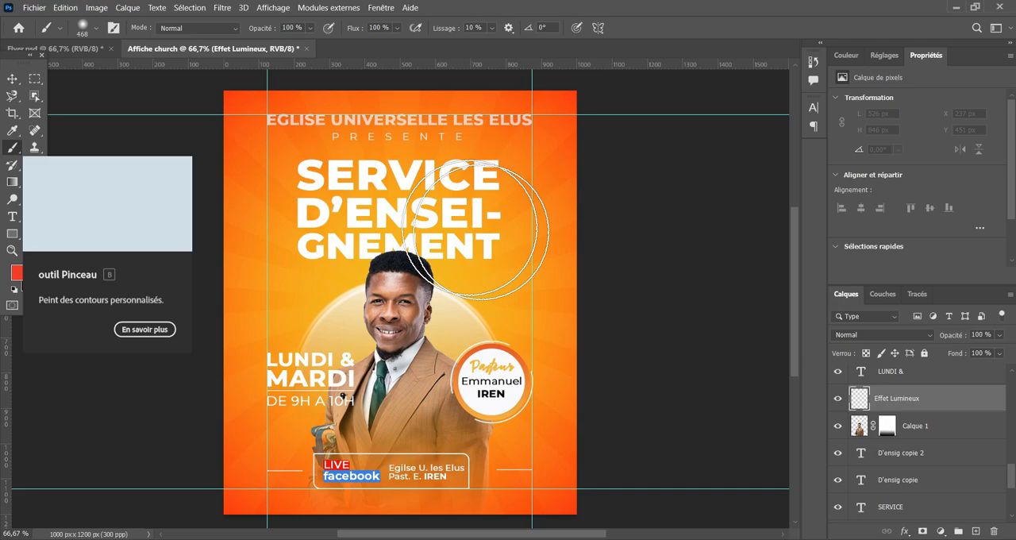
pyautogui.click(427, 302)
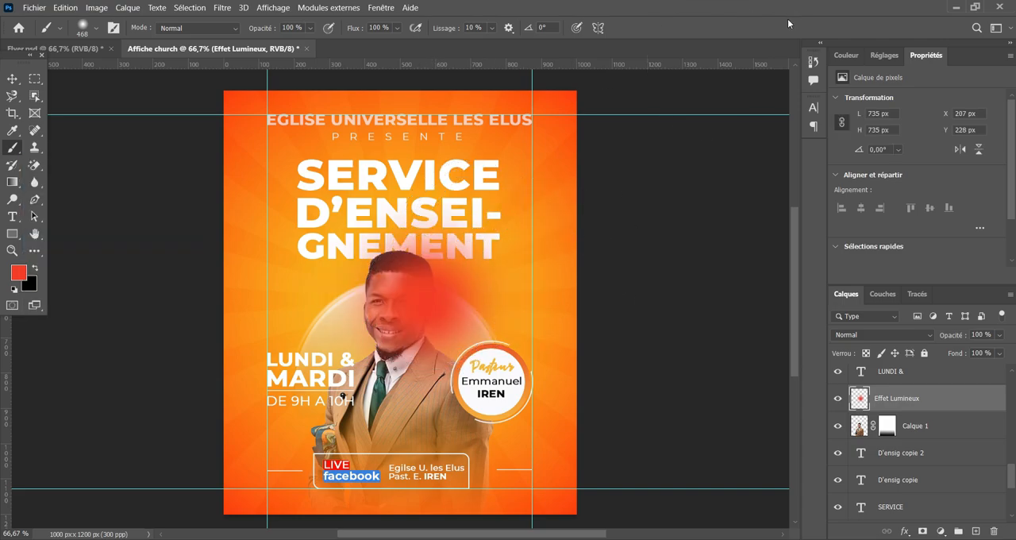
# Set the Effet Lumineux layer's blend mode to Densité linéaire - (Ajout) and enlarge the glow to about 111 %.
pyautogui.click(919, 334)
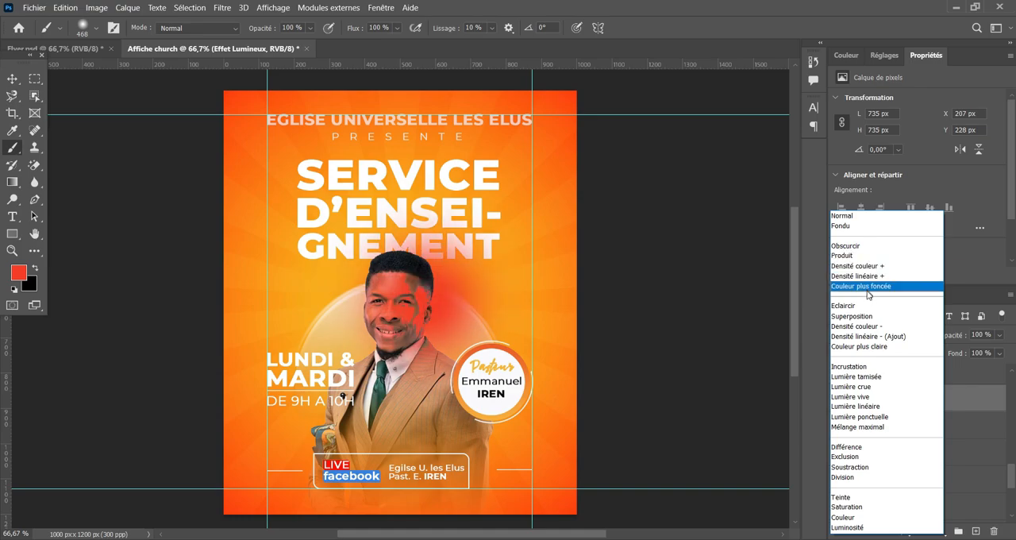
pyautogui.click(868, 339)
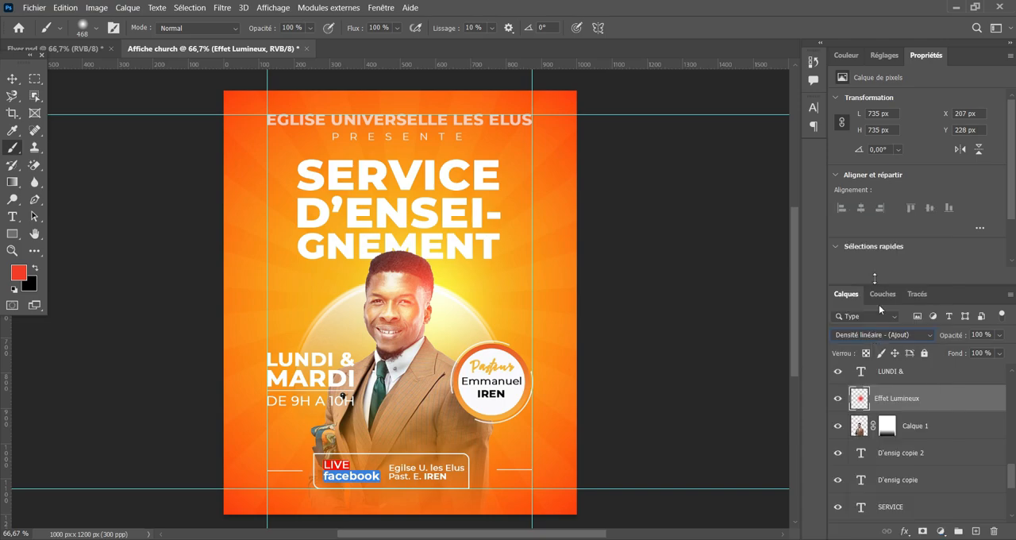
pyautogui.click(12, 79)
pyautogui.moveTo(294, 299)
pyautogui.mouseDown()
pyautogui.moveTo(314, 299)
pyautogui.moveTo(298, 300)
pyautogui.mouseUp()
pyautogui.moveTo(431, 429); pyautogui.dragTo(427, 458)
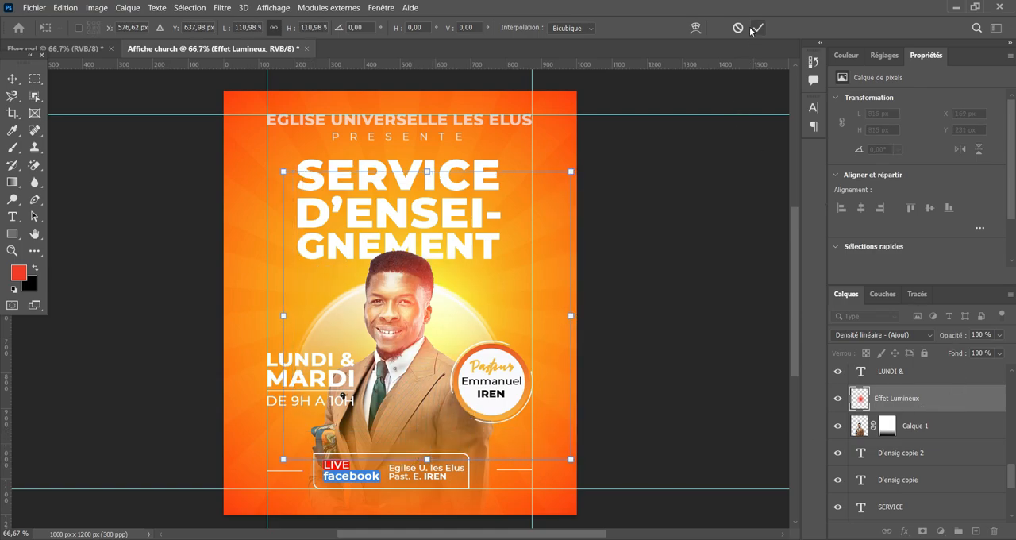
# Try clipping the Effet Lumineux layer to the man's photo layer, and release the clipping again.
pyautogui.keyDown('alt'); pyautogui.click(884, 410); pyautogui.keyUp('alt')
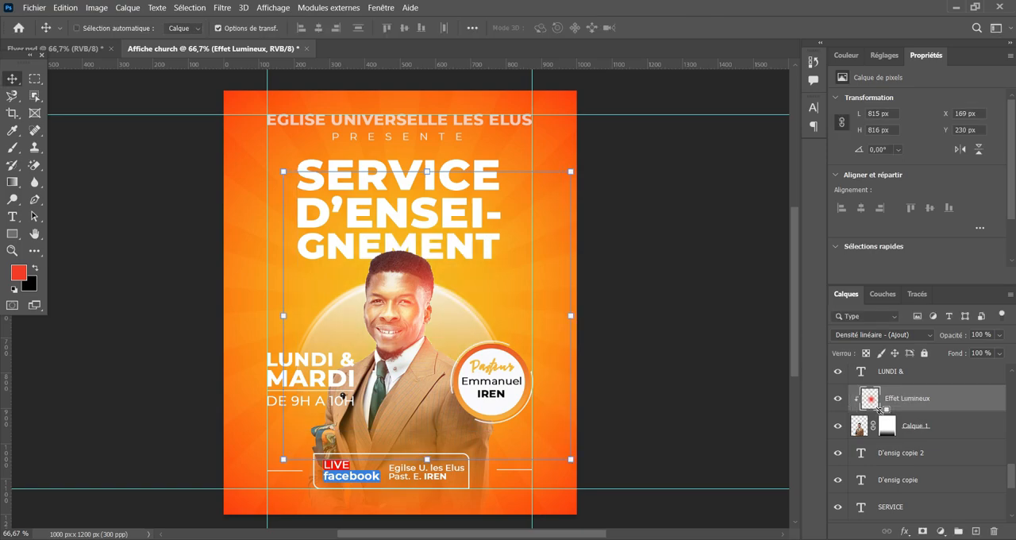
pyautogui.keyDown('alt'); pyautogui.click(879, 405); pyautogui.keyUp('alt')
pyautogui.click(76, 28)
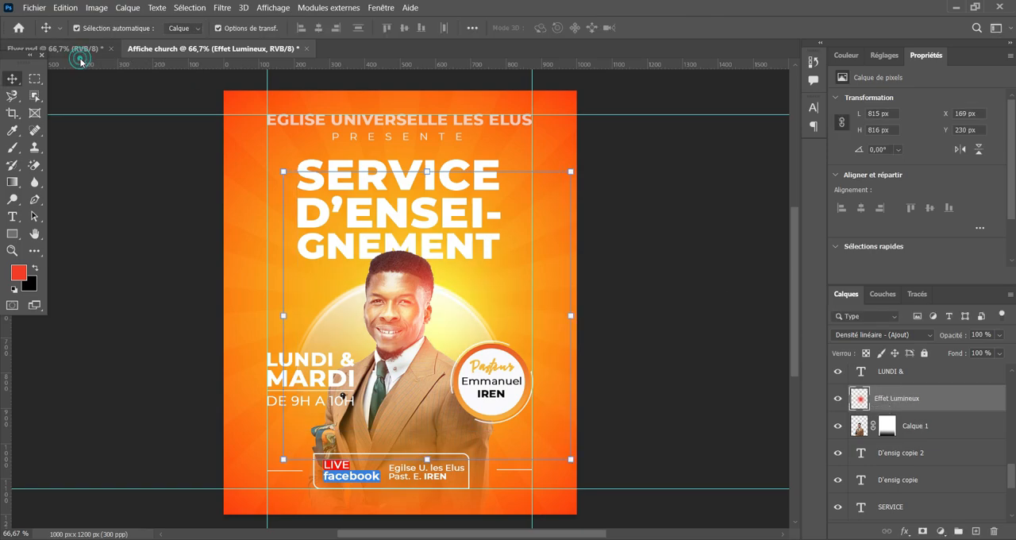
# Compare the glow with the one in Flyer.psd, and view the flyer with Effet Lumineux hidden and shown.
pyautogui.click(75, 49)
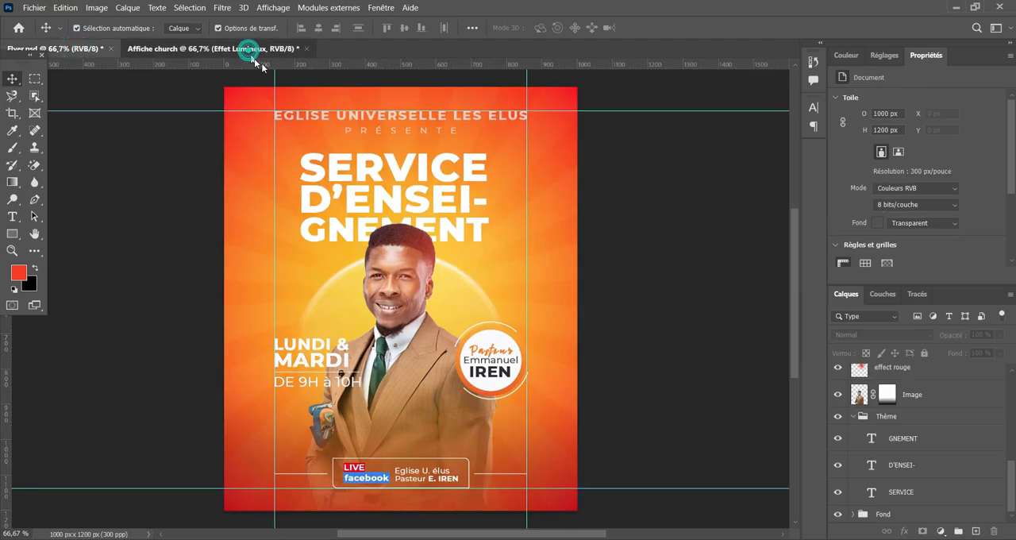
pyautogui.click(247, 49)
pyautogui.scroll(-1, 722, 262)
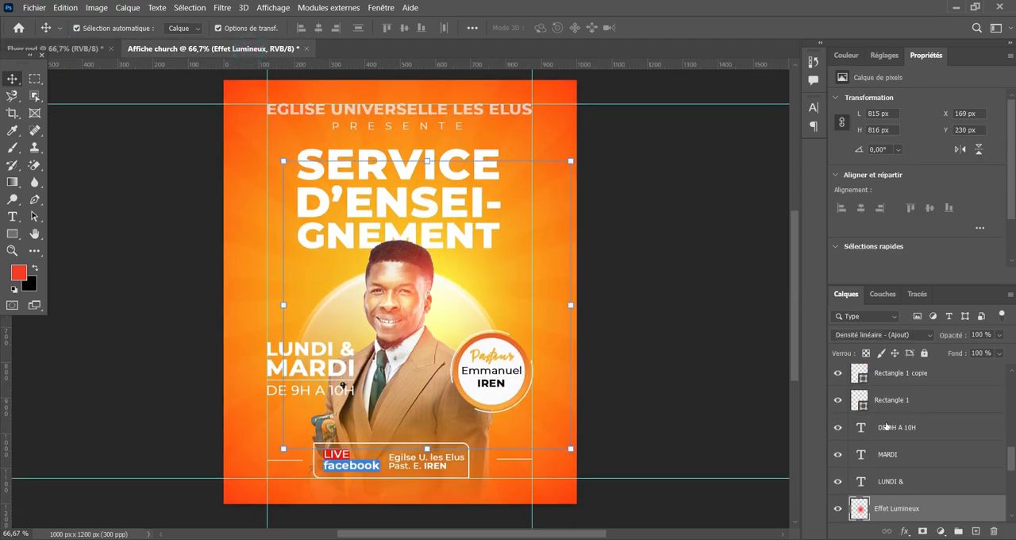
pyautogui.scroll(-1, 913, 421)
pyautogui.scroll(-3, 917, 416)
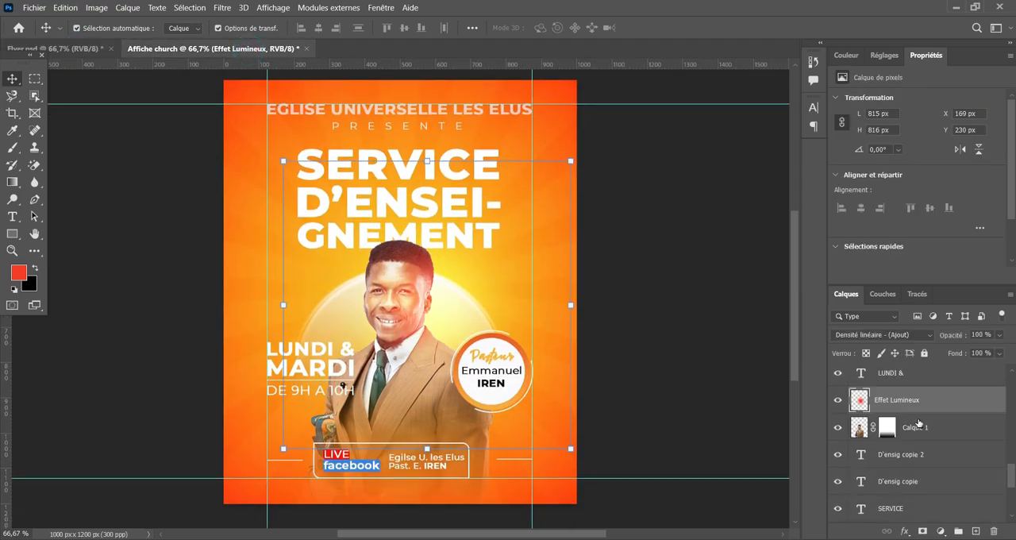
pyautogui.click(839, 401)
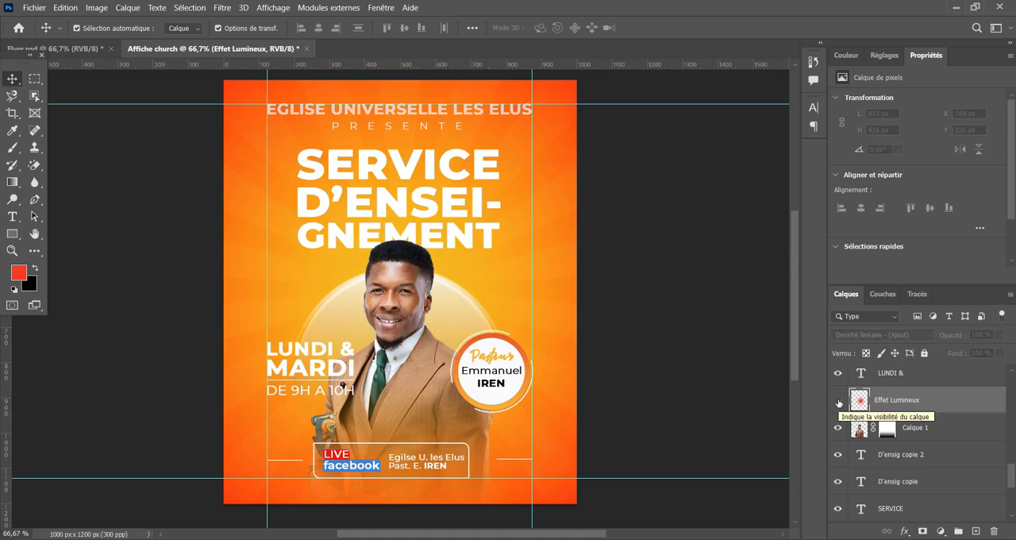
pyautogui.click(838, 403)
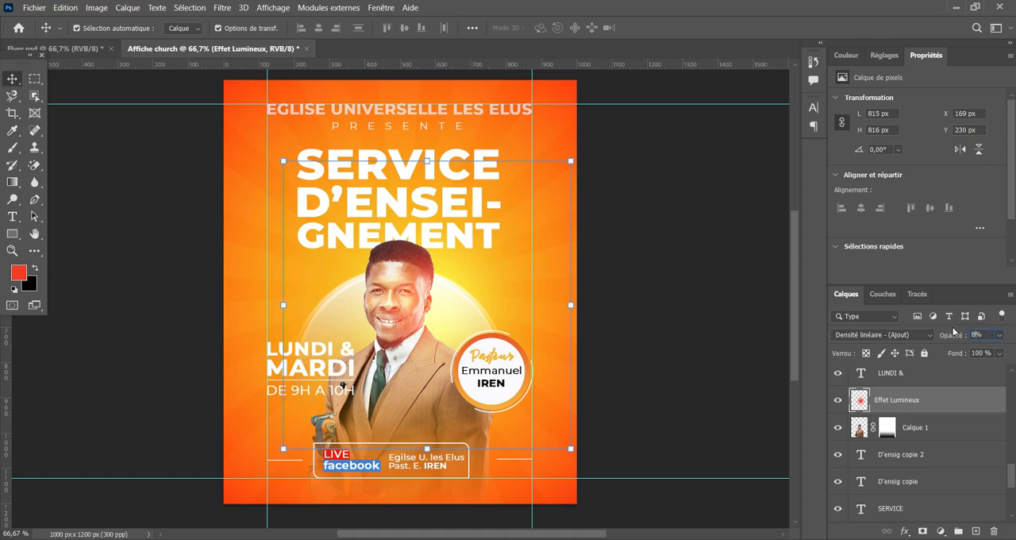
# Lower the Effet Lumineux layer's opacity to 70 %.
pyautogui.write('0')
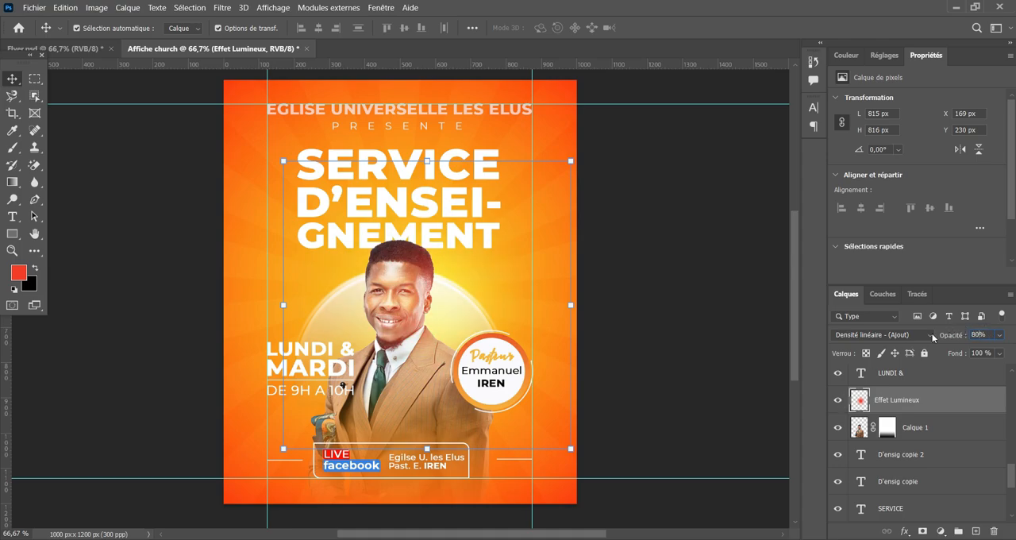
pyautogui.press('Return')
pyautogui.write('70')
# Scale the Effet Lumineux glow down to about 87 % and reposition it around the man's head.
pyautogui.moveTo(284, 304); pyautogui.dragTo(313, 304)
pyautogui.moveTo(571, 176); pyautogui.dragTo(563, 182)
pyautogui.moveTo(411, 273); pyautogui.dragTo(401, 261)
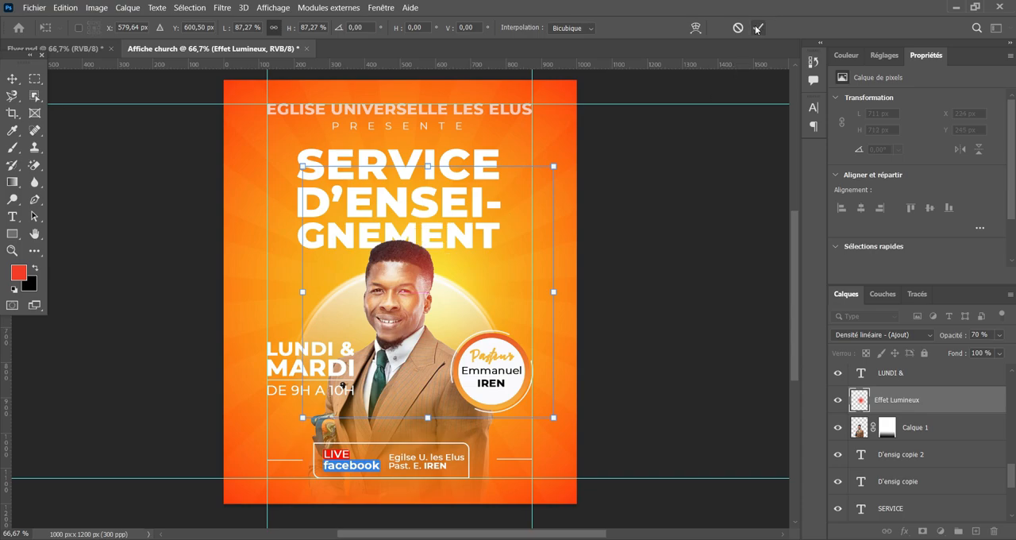
pyautogui.click(756, 28)
pyautogui.click(699, 199)
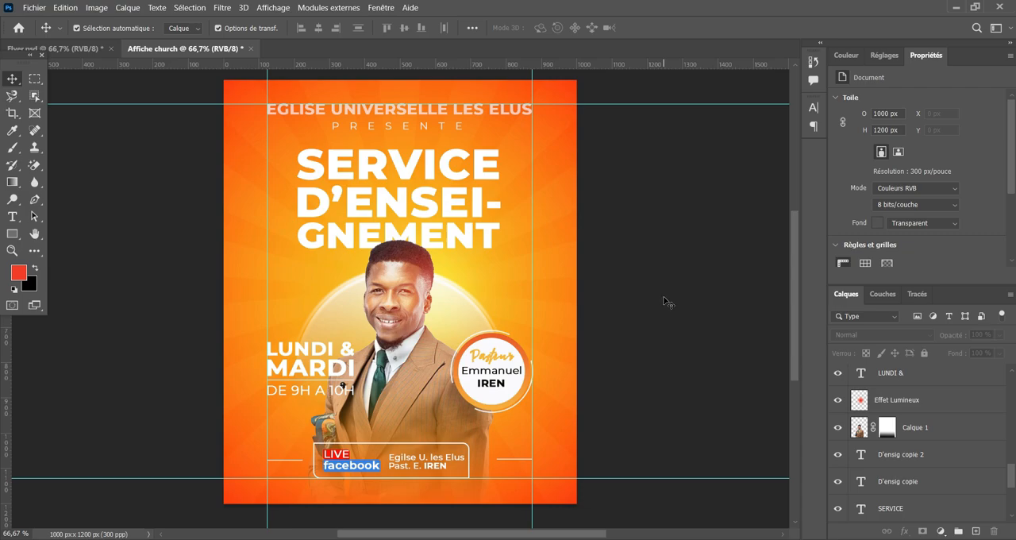
# Lock the Effet Lumineux layer and the man's photo layer Calque 1.
pyautogui.hotkey('ctrl', '+')
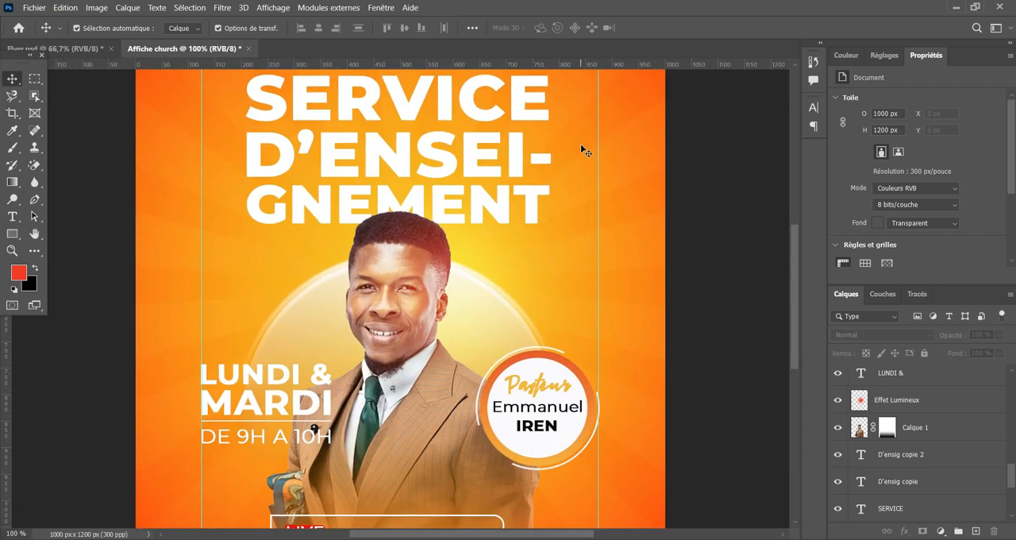
pyautogui.moveTo(518, 153); pyautogui.dragTo(505, 254)
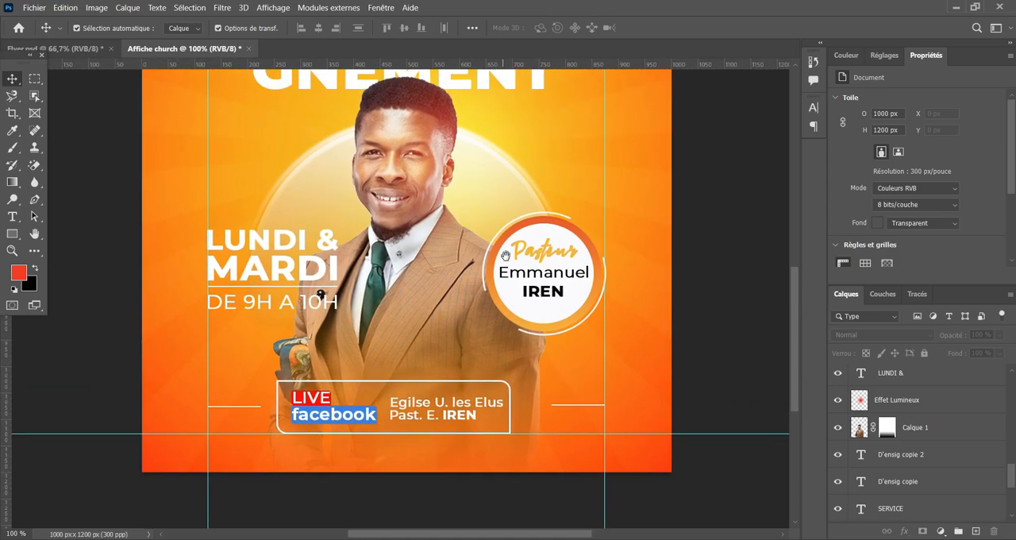
pyautogui.click(455, 384)
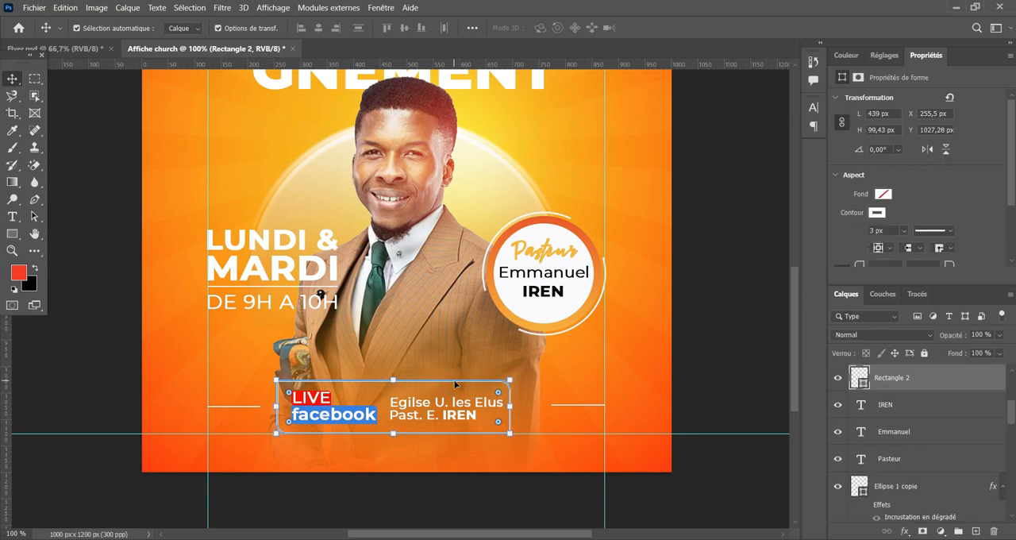
pyautogui.moveTo(265, 352); pyautogui.dragTo(331, 389)
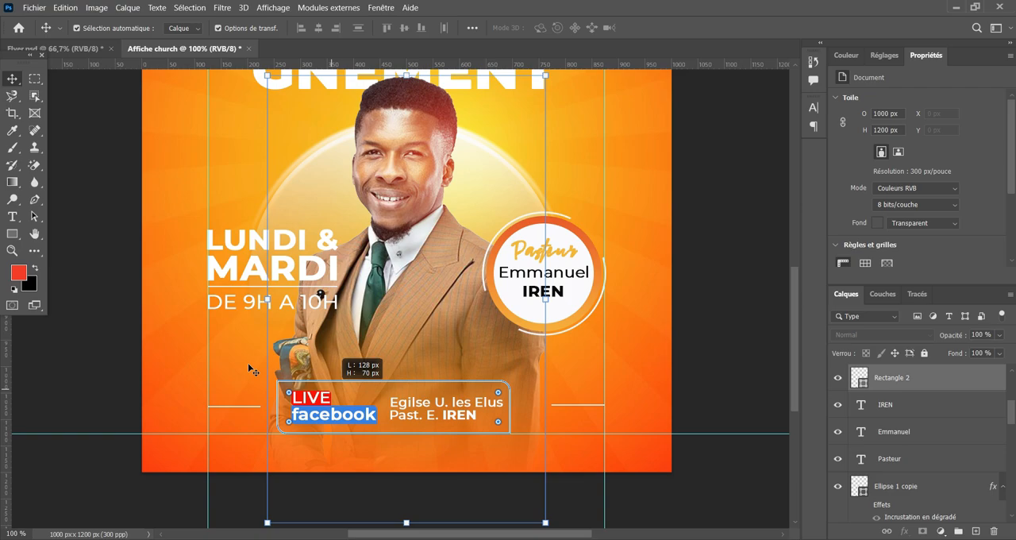
pyautogui.click(225, 346)
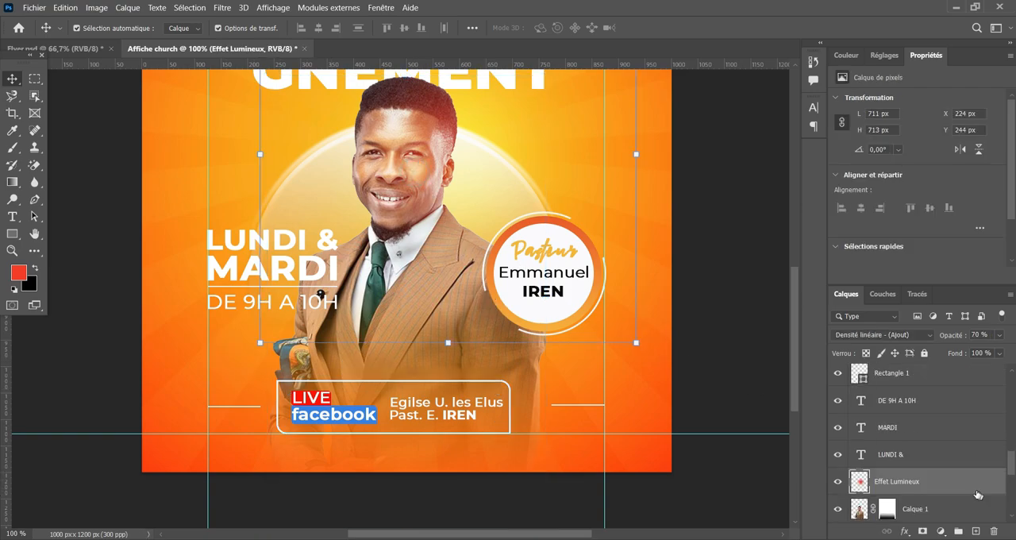
pyautogui.click(925, 354)
pyautogui.click(395, 365)
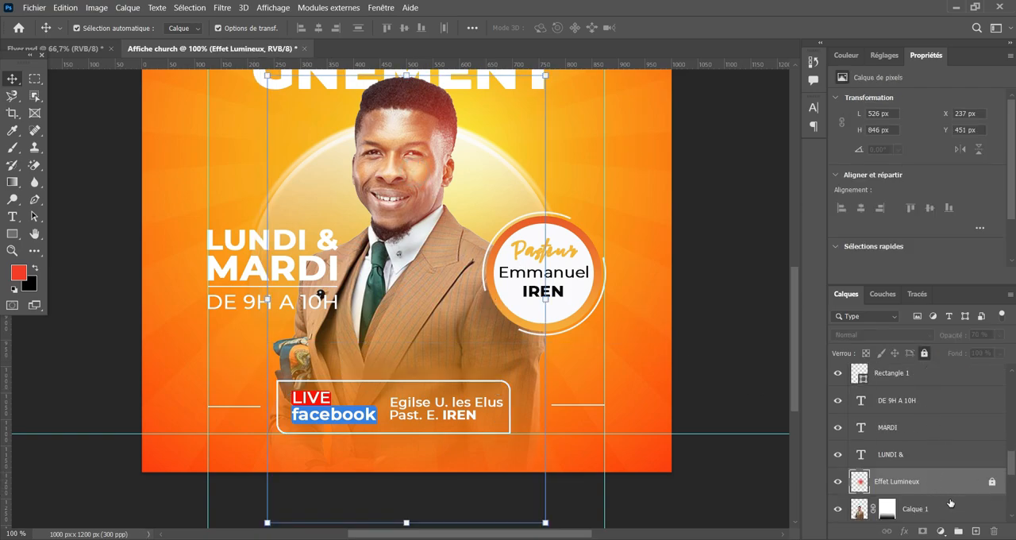
# Group the facebook box, its texts and the two side lines, and name the group Infos.
pyautogui.moveTo(231, 369); pyautogui.dragTo(576, 420)
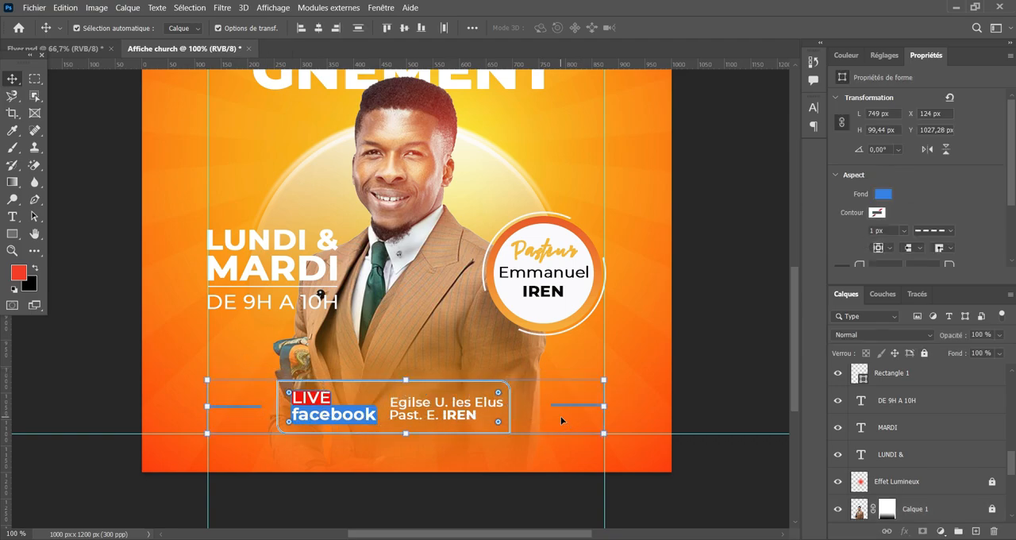
pyautogui.hotkey('ctrl', 'g')
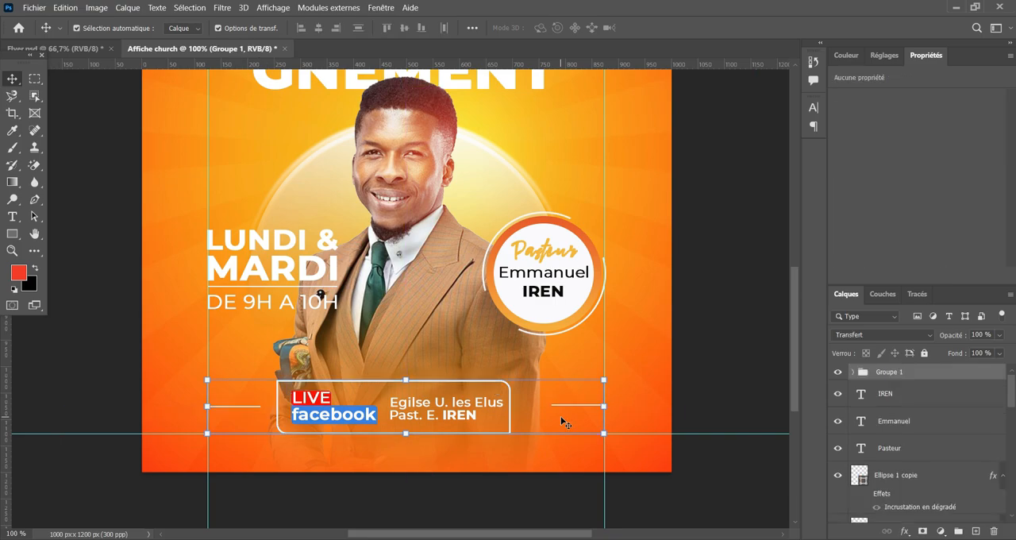
pyautogui.doubleClick(902, 371)
pyautogui.write('Infos')
pyautogui.press('Return')
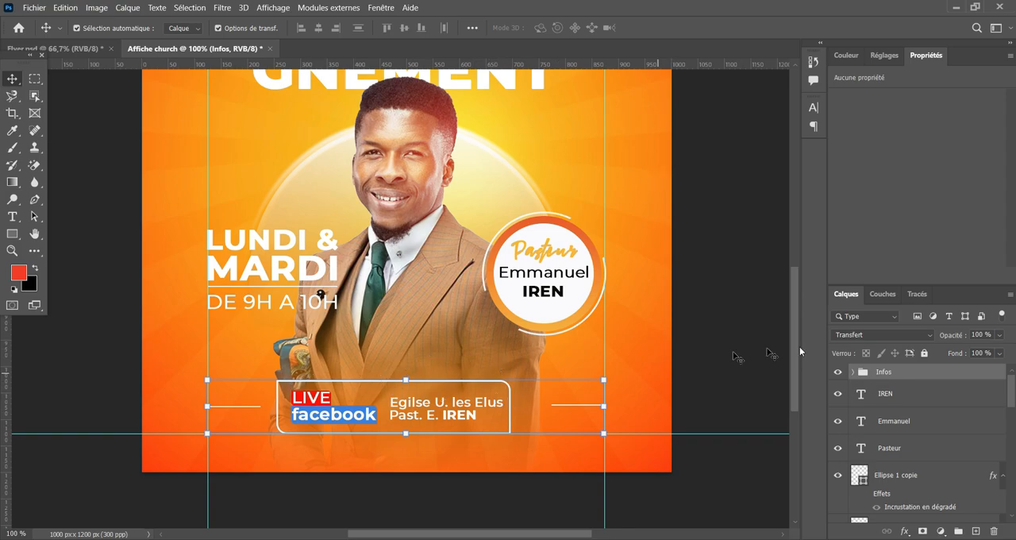
# Centre the Infos group horizontally on the whole canvas and clear the selection.
pyautogui.hotkey('ctrl', 'a')
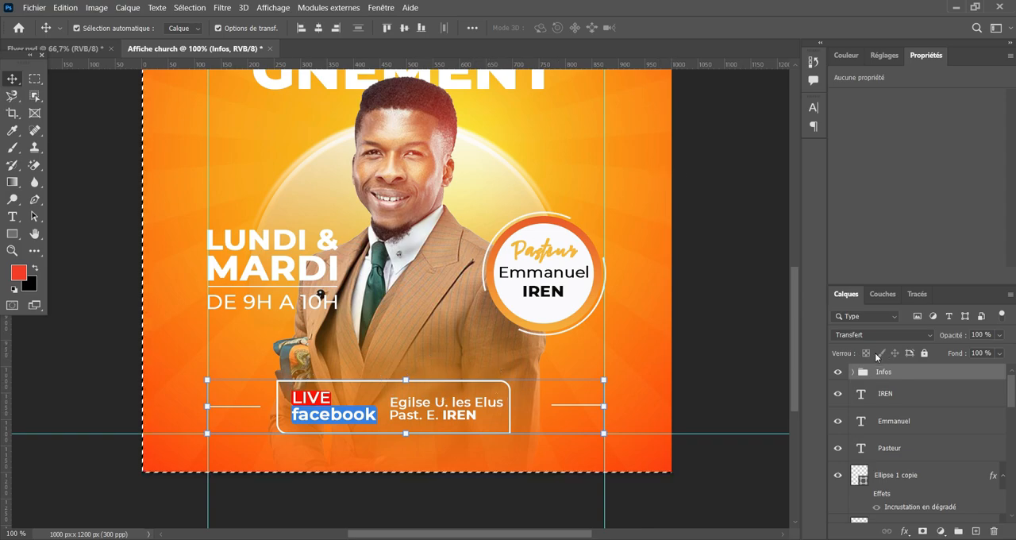
pyautogui.hotkey('ctrl', '-')
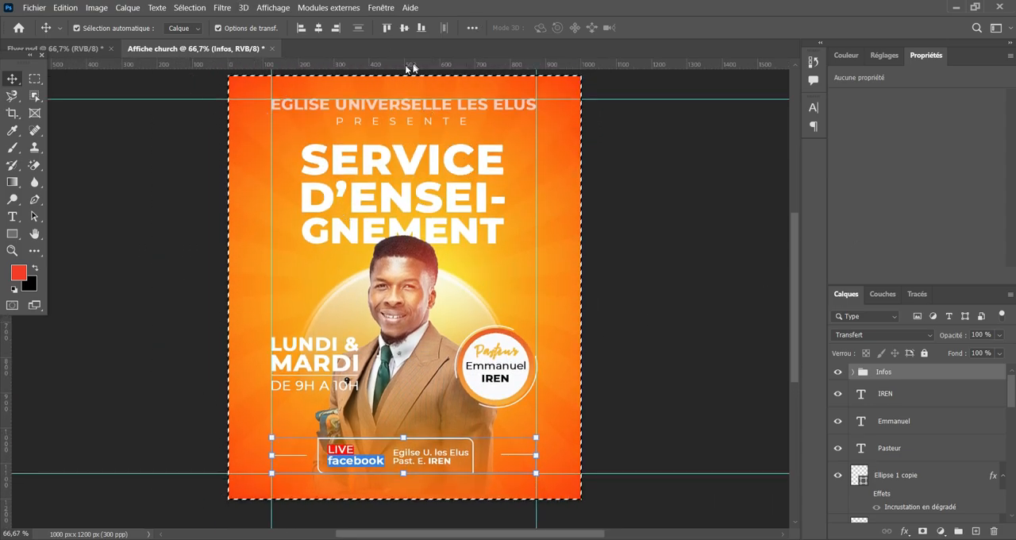
pyautogui.click(317, 28)
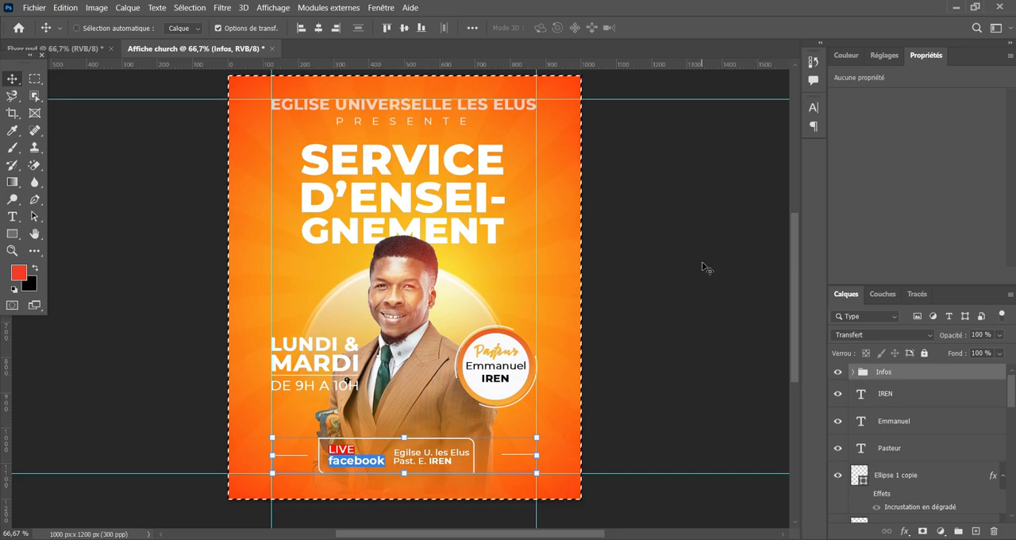
pyautogui.hotkey('ctrl', 'd')
pyautogui.click(690, 296)
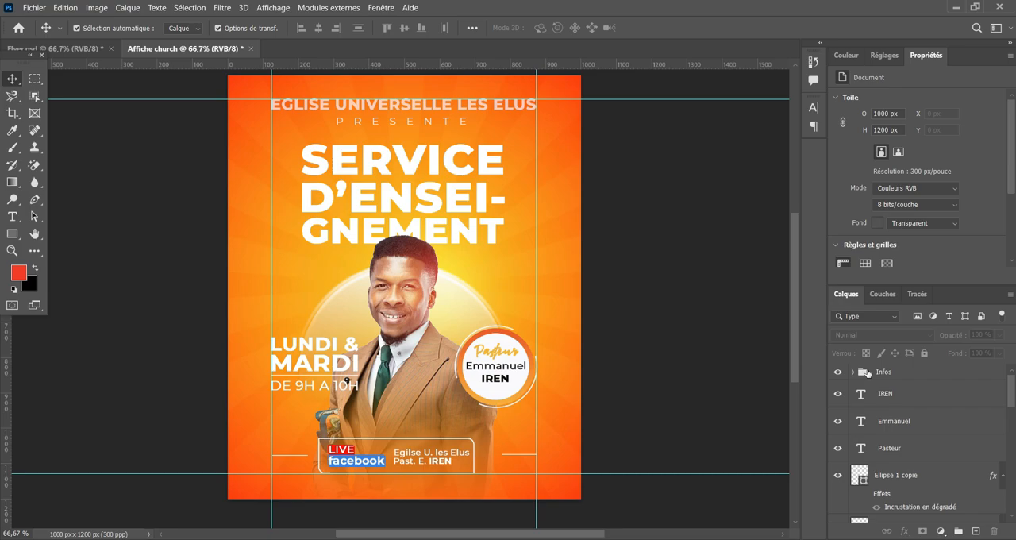
# Centre only the facebook box outline, Rectangle 2 in the Infos group, horizontally on the canvas and clear the selection.
pyautogui.click(851, 373)
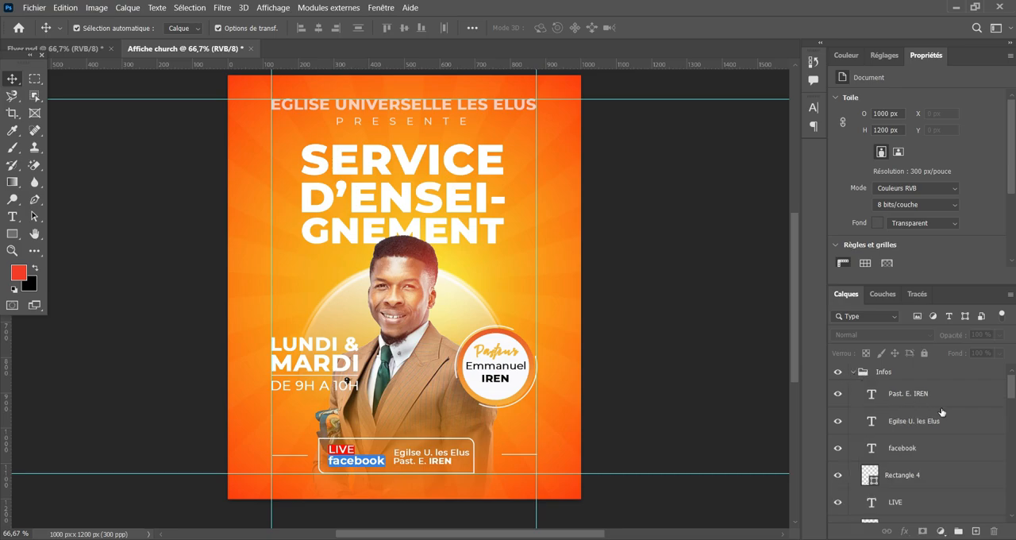
pyautogui.click(926, 473)
pyautogui.scroll(-2, 947, 496)
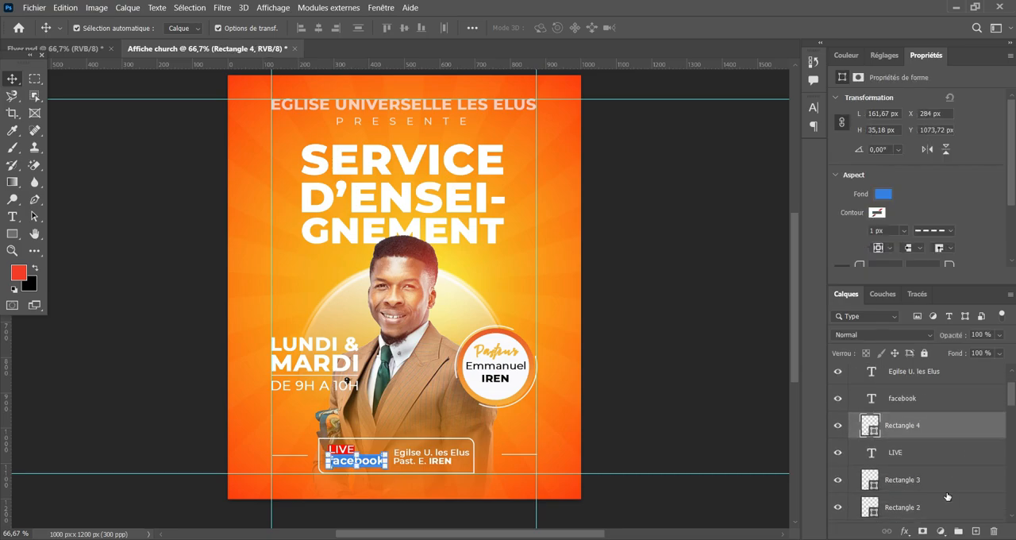
pyautogui.click(941, 481)
pyautogui.scroll(-1, 938, 492)
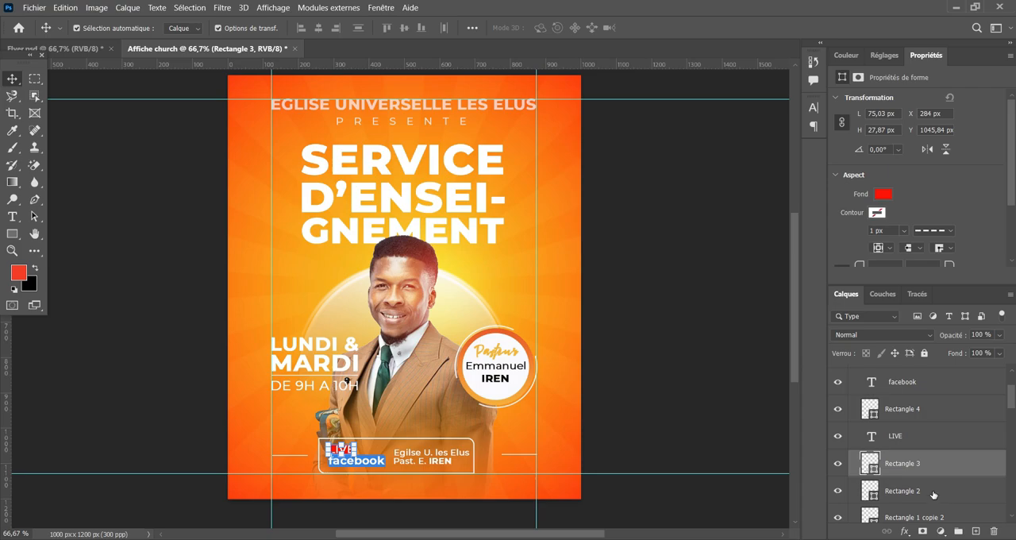
pyautogui.click(930, 490)
pyautogui.hotkey('ctrl', 'a')
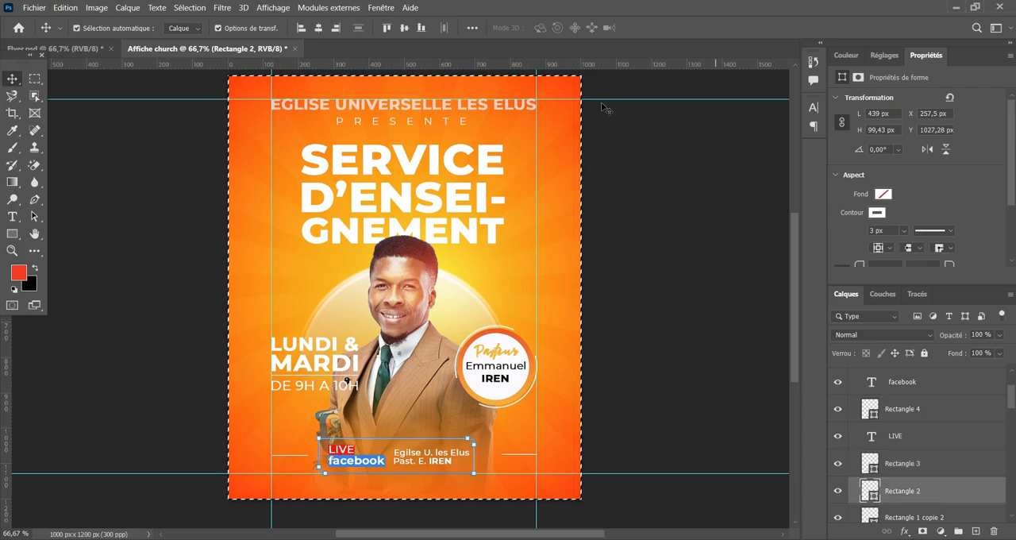
pyautogui.click(319, 28)
pyautogui.press('Up')
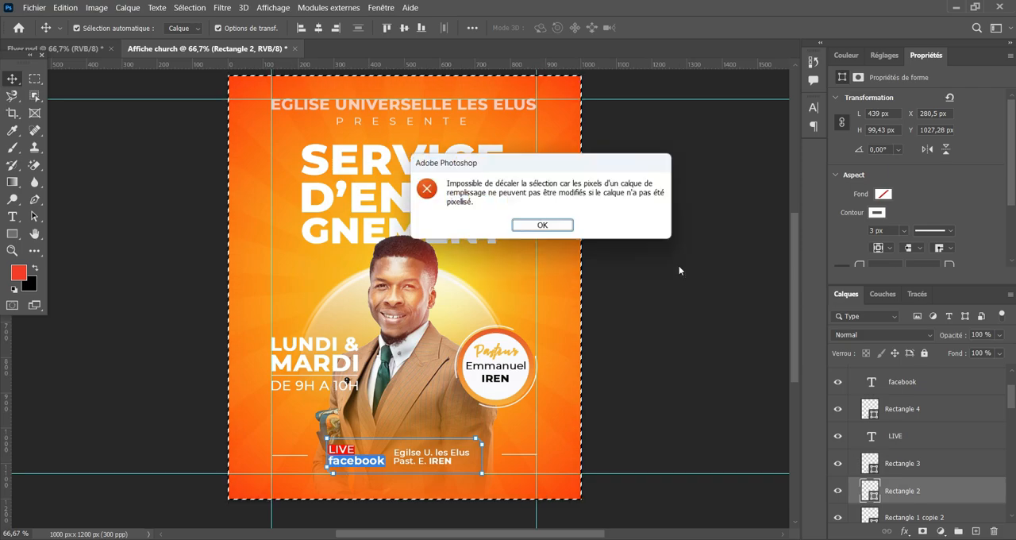
pyautogui.click(547, 227)
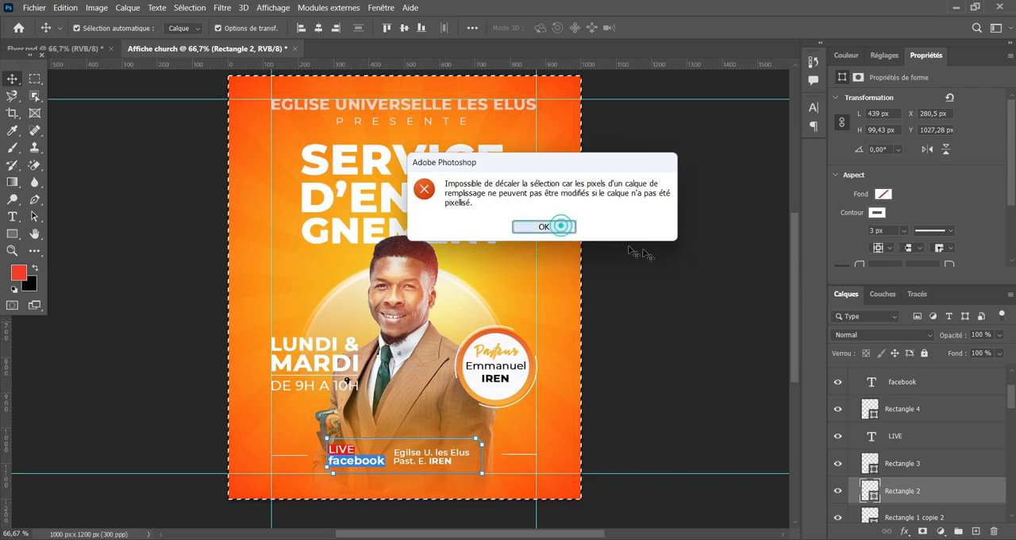
pyautogui.hotkey('ctrl', 'd')
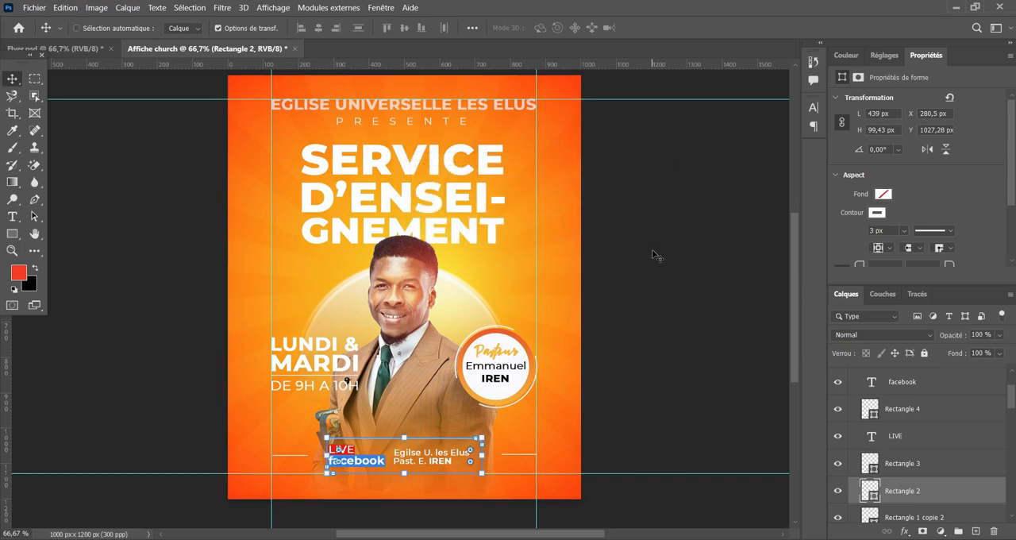
# Lock the Rectangle 2 outline around the facebook information.
pyautogui.hotkey('ctrl', '+')
pyautogui.hotkey('ctrl', '+')
pyautogui.moveTo(505, 368); pyautogui.dragTo(529, 271)
pyautogui.click(301, 237)
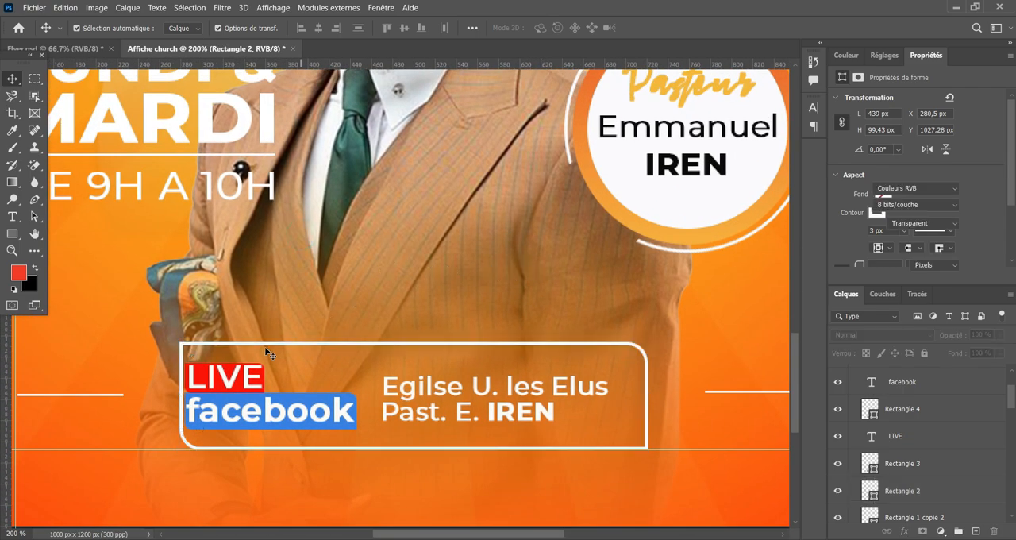
pyautogui.click(396, 343)
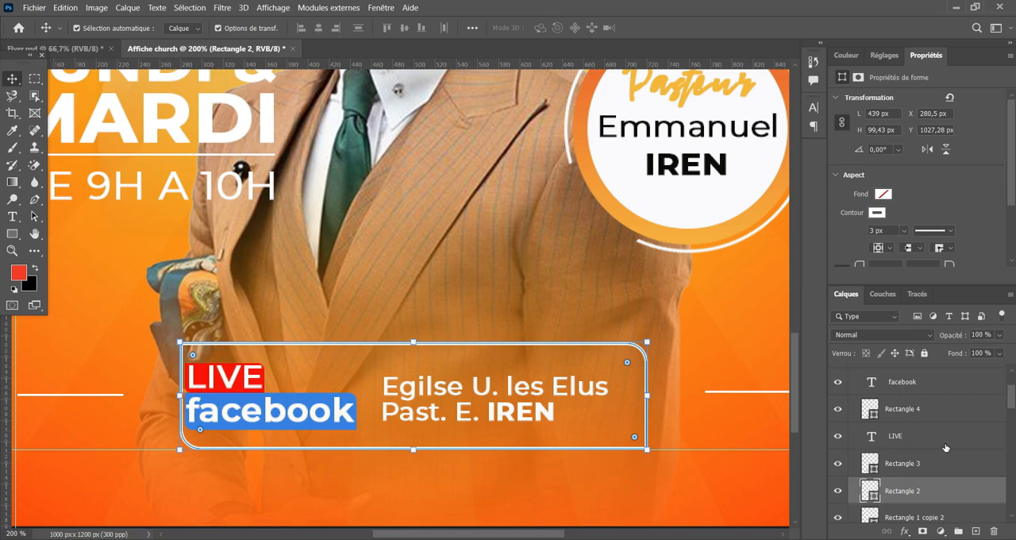
pyautogui.click(924, 353)
# Move the LIVE and facebook labels and the church and pastor text together to balance them inside the outline.
pyautogui.moveTo(572, 427); pyautogui.dragTo(282, 387)
pyautogui.click(465, 275)
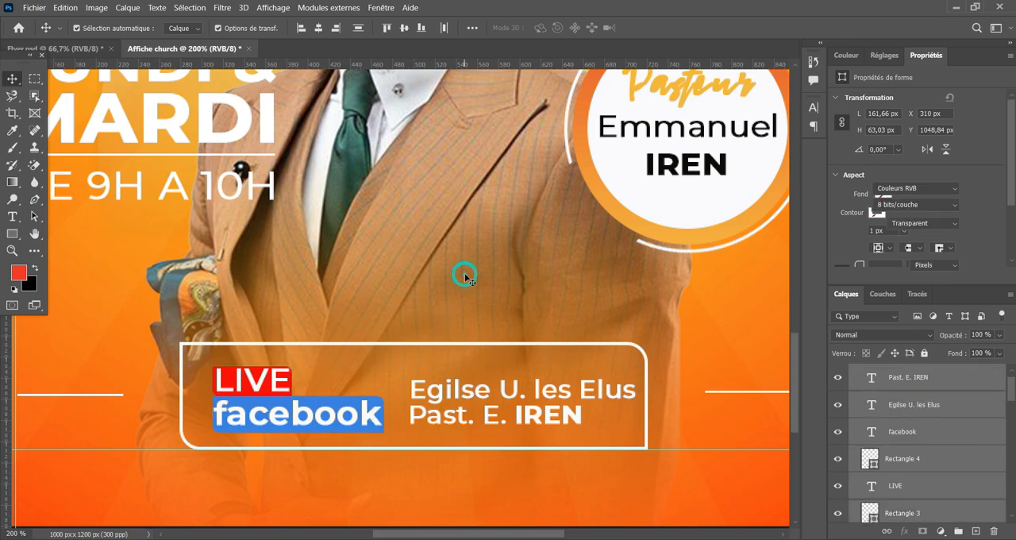
pyautogui.moveTo(208, 373); pyautogui.dragTo(524, 415)
pyautogui.click(518, 271)
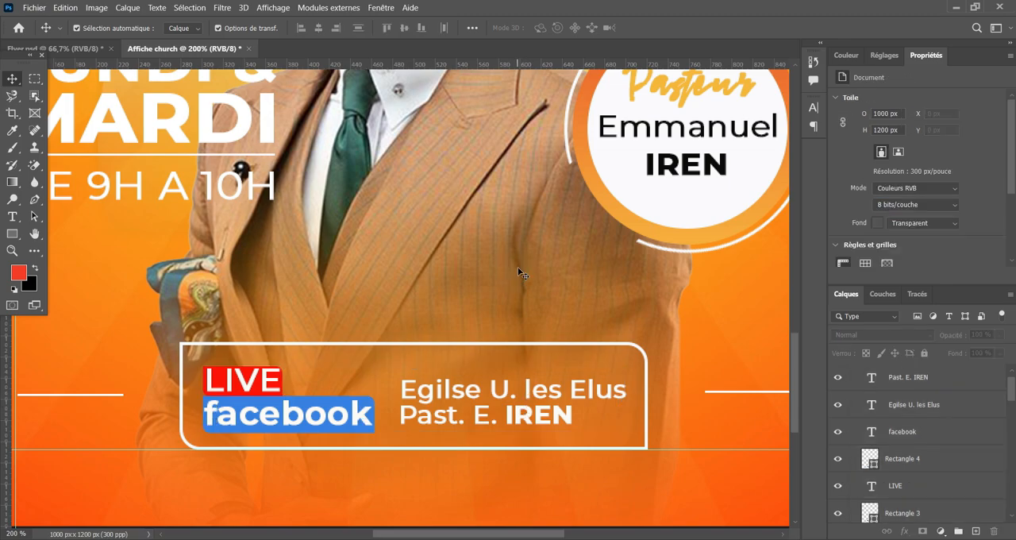
# Scale the round Pasteur badge down slightly with its rings and text, and align it against the flyer's right vertical guide.
pyautogui.hotkey('ctrl', '-')
pyautogui.hotkey('ctrl', '-')
pyautogui.scroll(3, 622, 211)
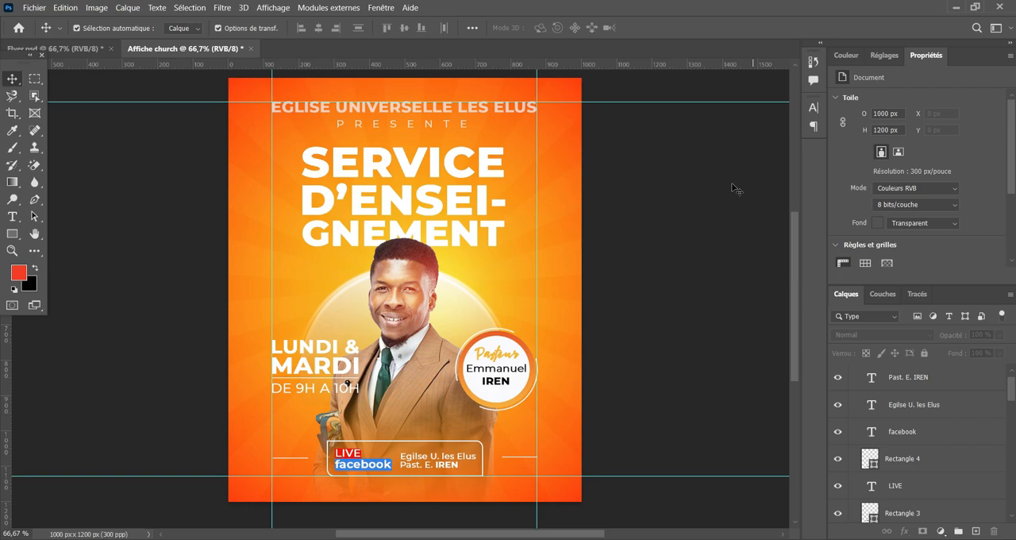
pyautogui.hotkey('ctrl', '+')
pyautogui.scroll(-2, 601, 267)
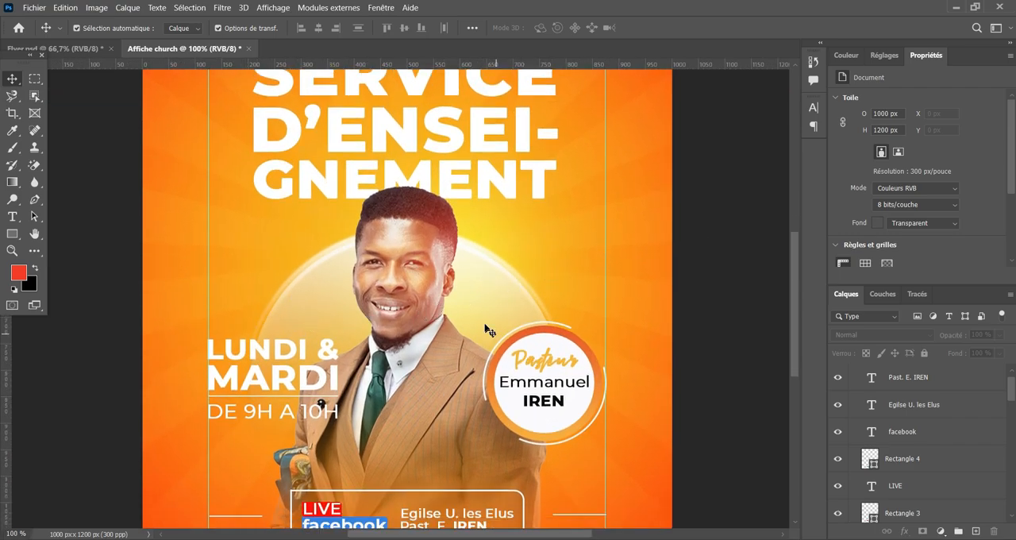
pyautogui.click(558, 404)
pyautogui.moveTo(560, 406); pyautogui.dragTo(555, 395)
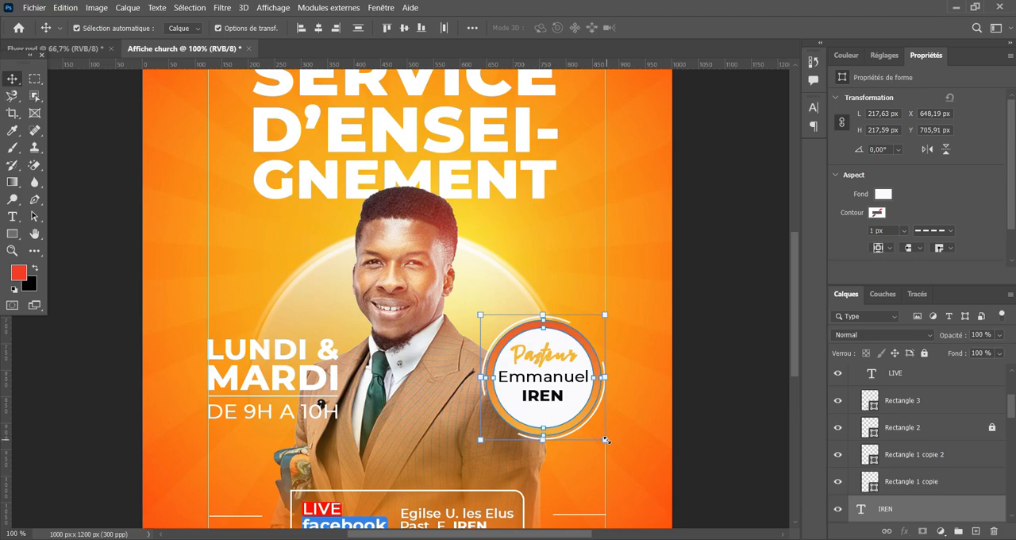
pyautogui.moveTo(606, 439); pyautogui.dragTo(599, 432)
pyautogui.moveTo(544, 371); pyautogui.dragTo(555, 366)
pyautogui.click(758, 28)
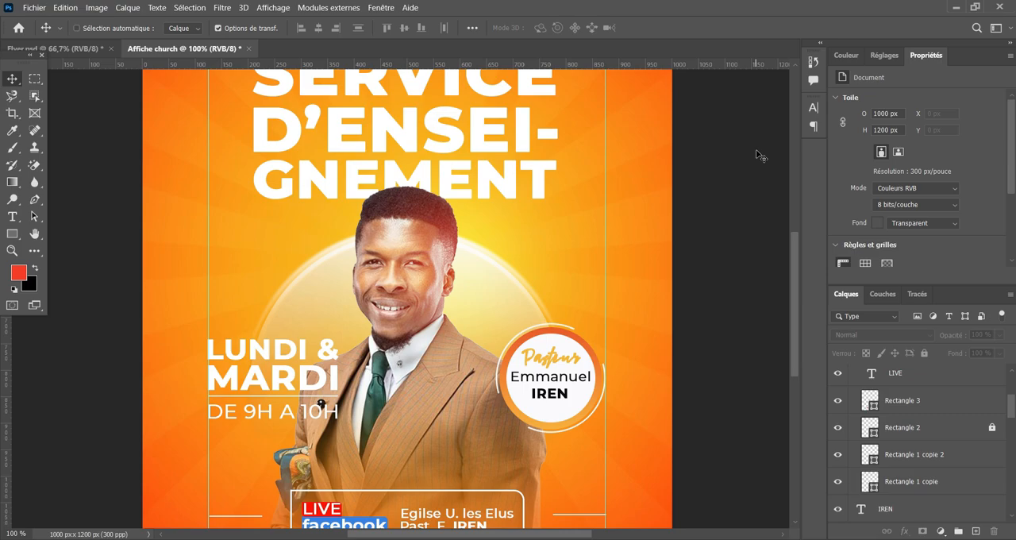
# Examine the whole flyer's layout, from the heading down to the facebook box.
pyautogui.hotkey('ctrl', '-')
pyautogui.hotkey('ctrl', '-')
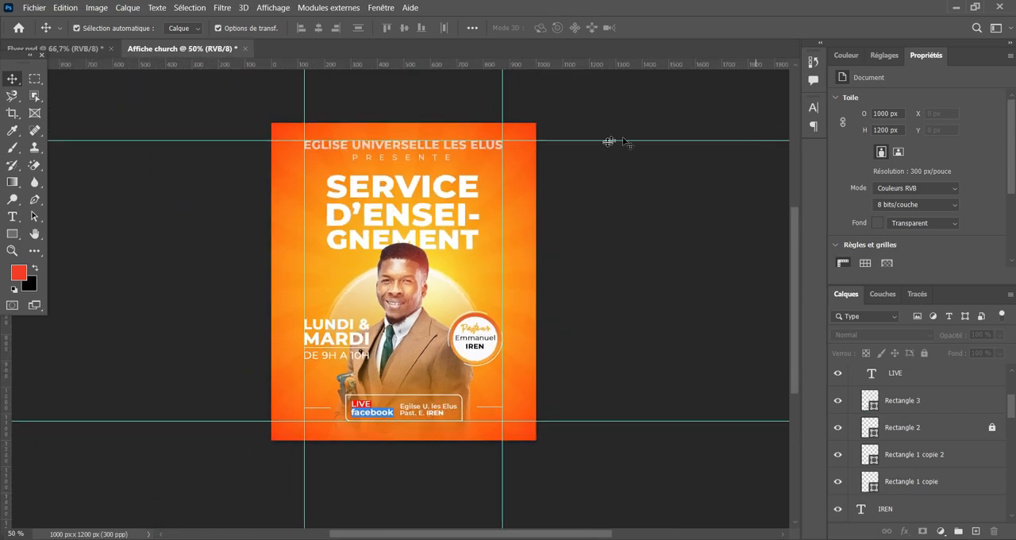
pyautogui.scroll(2, 580, 249)
pyautogui.hotkey('ctrl', '+')
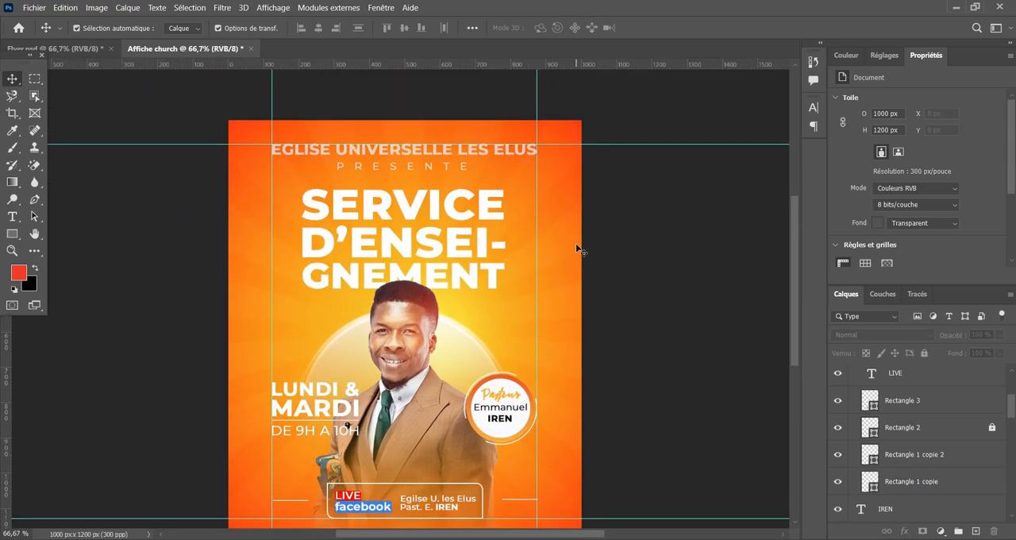
pyautogui.scroll(-1, 580, 249)
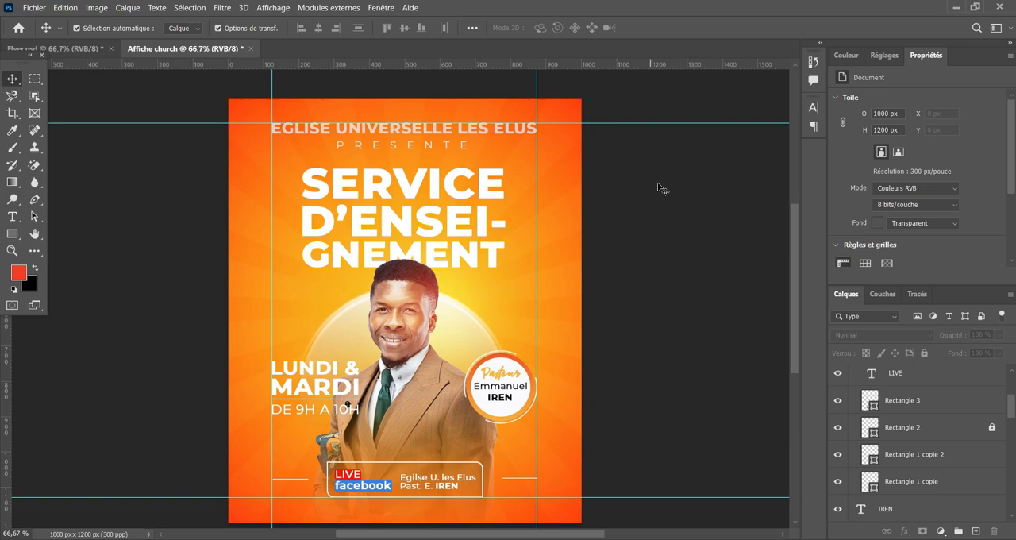
pyautogui.scroll(-1, 699, 268)
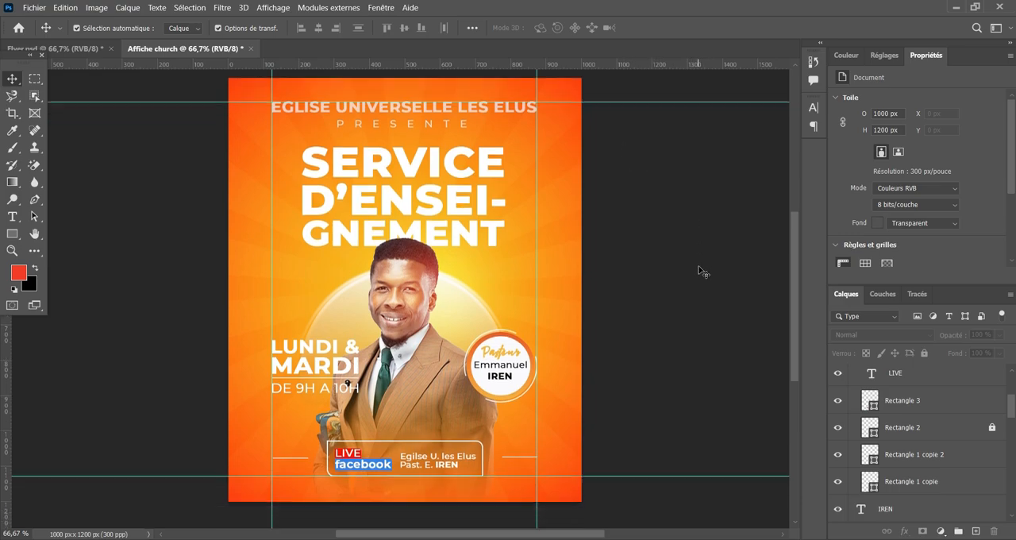
pyautogui.scroll(1, 700, 270)
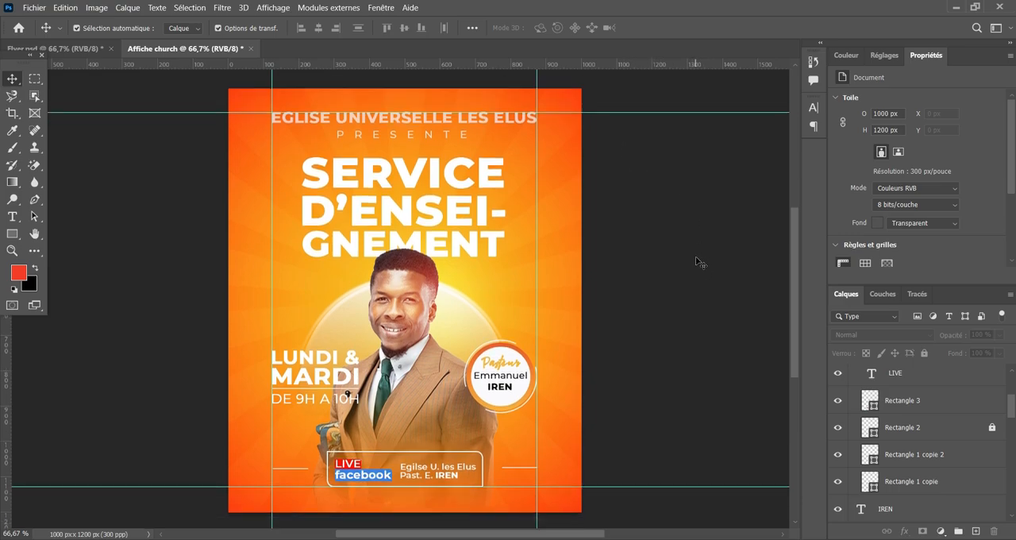
pyautogui.scroll(1, 706, 274)
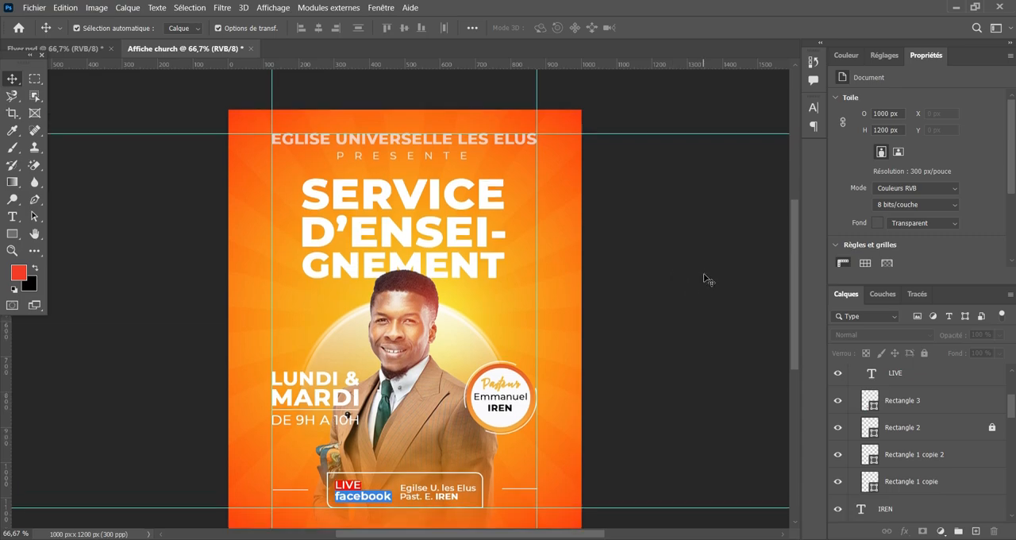
pyautogui.scroll(-1, 659, 253)
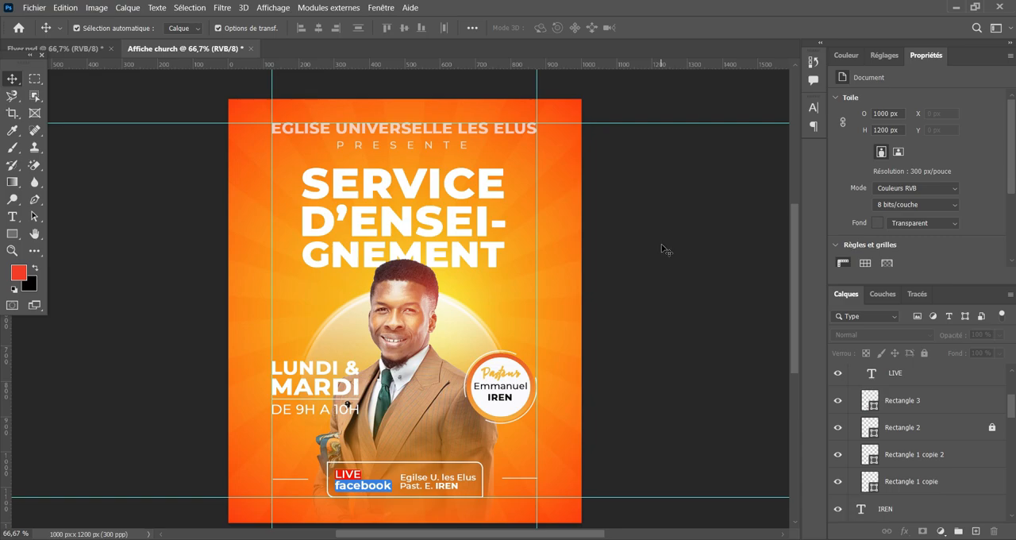
pyautogui.scroll(-1, 660, 250)
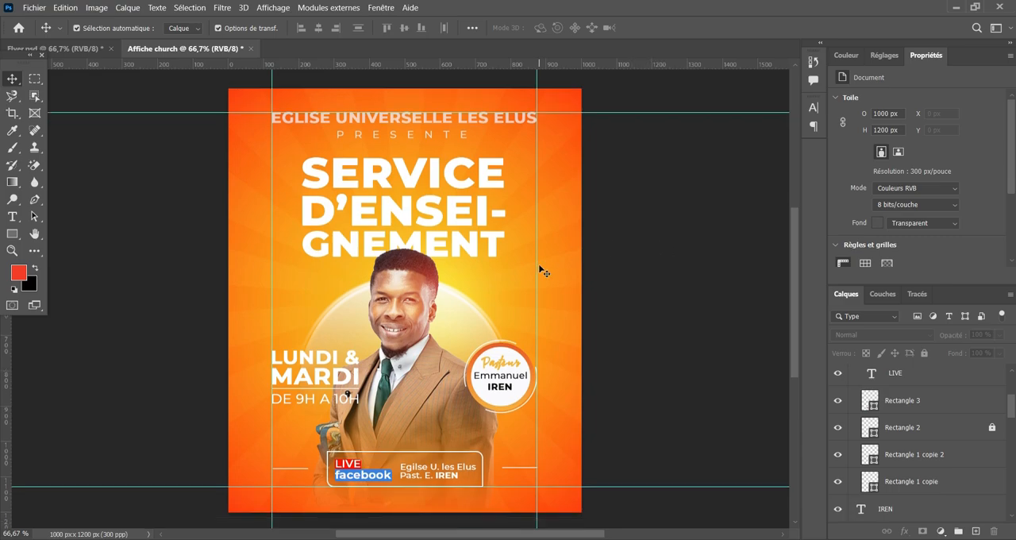